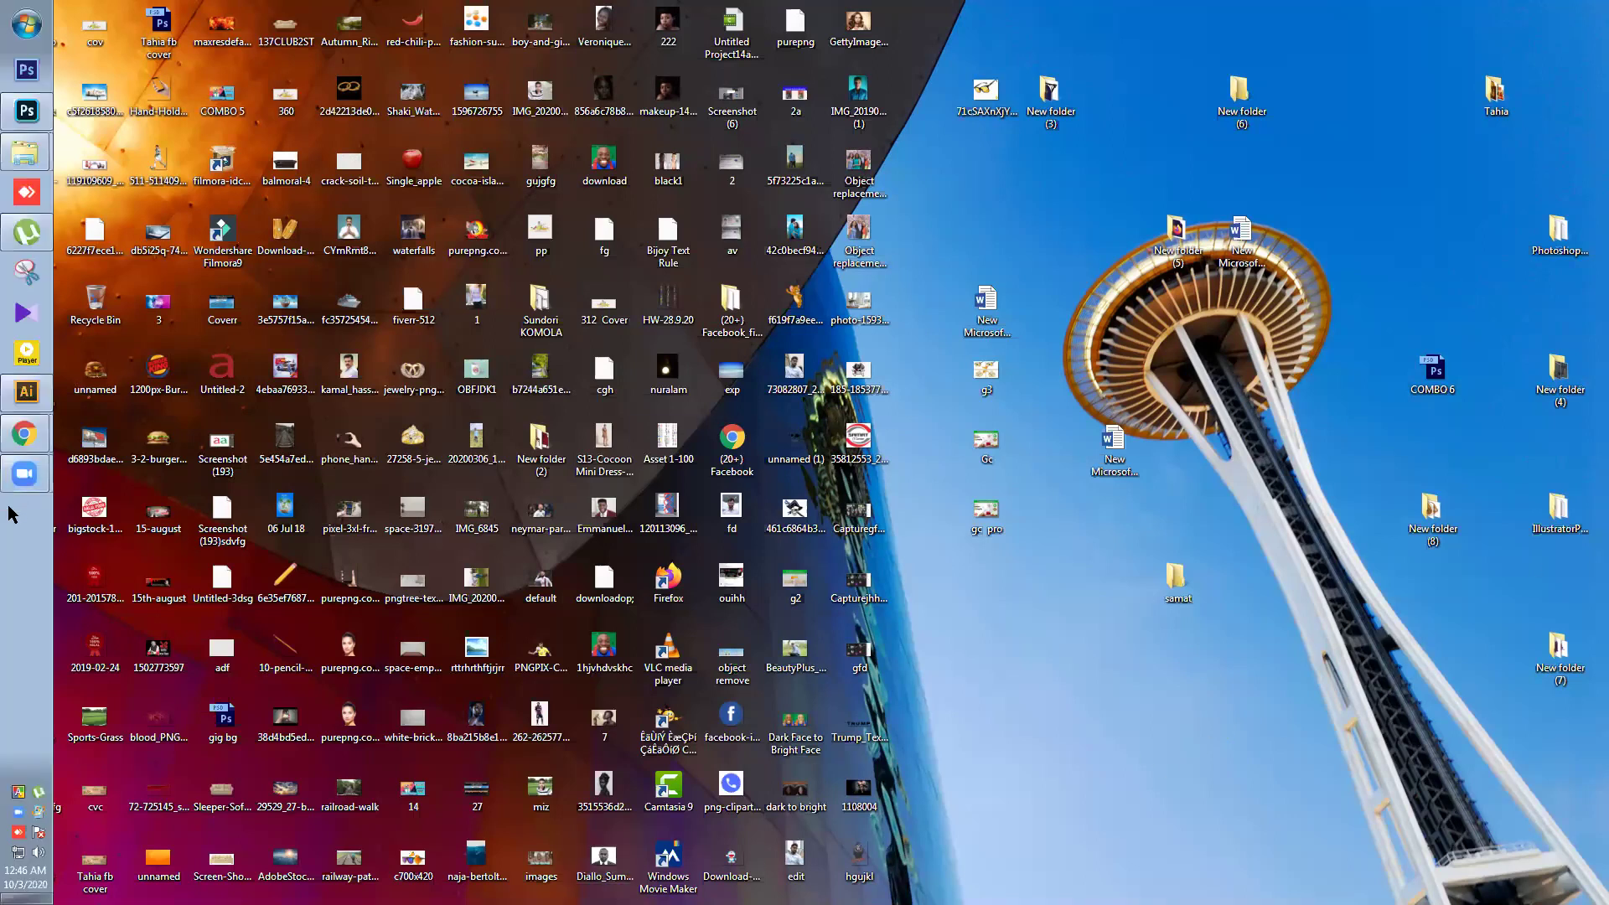
Switch to Chrome and close every browser tab after the Behance flyer design page.
{"action": "mouse_move", "coordinate": [19, 431]}
{"action": "left_click", "coordinate": [114, 420]}
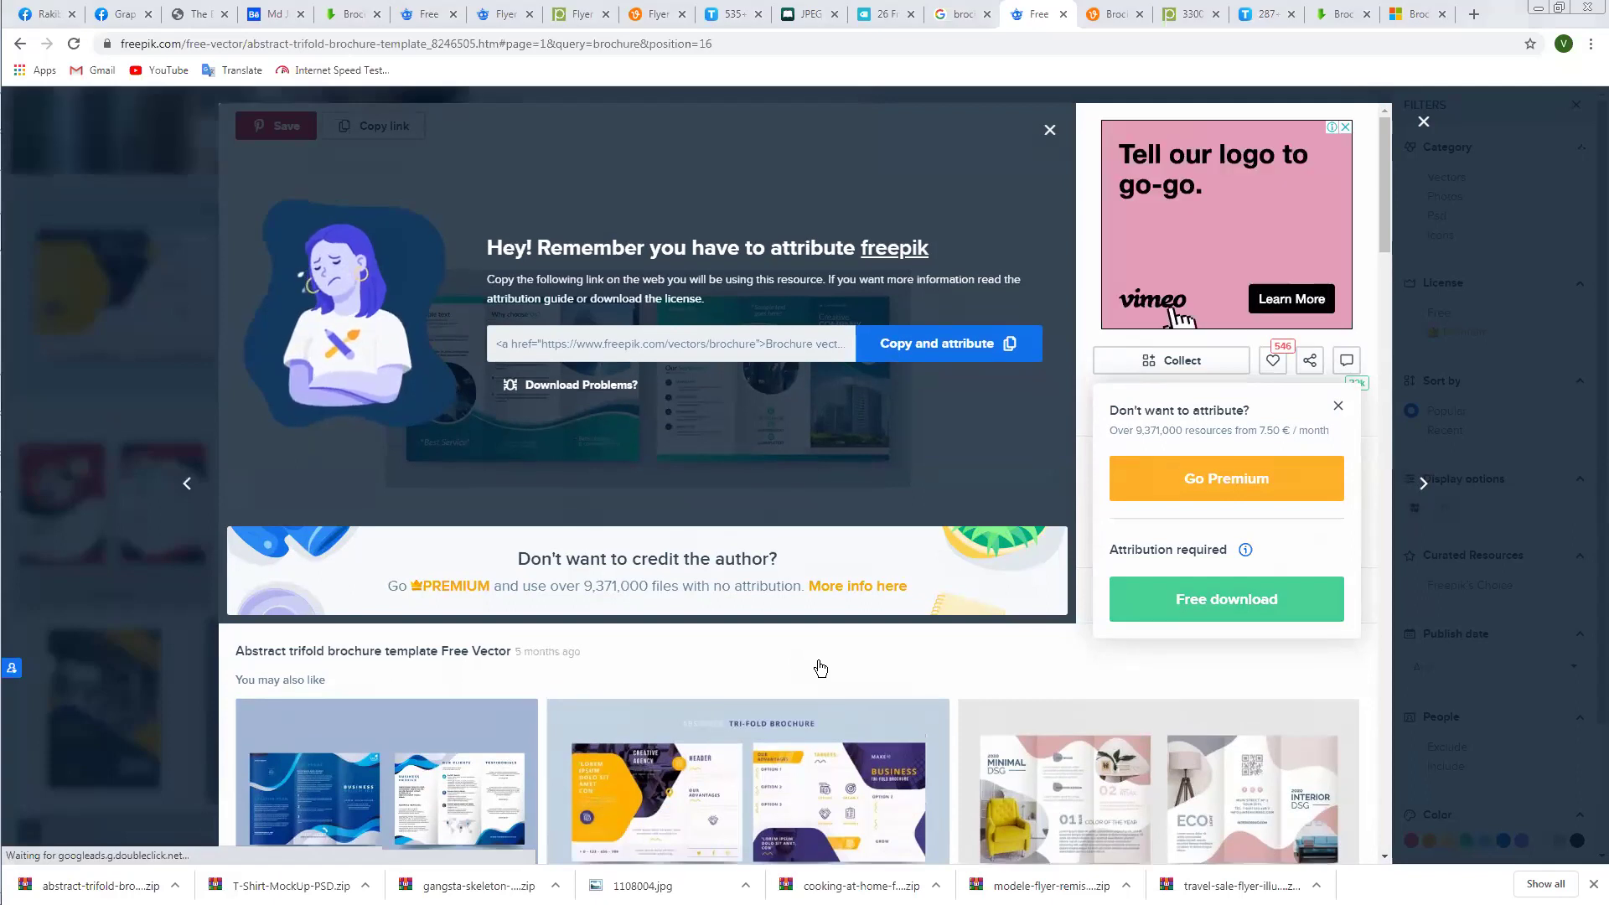
{"action": "left_click", "coordinate": [350, 15]}
{"action": "left_click", "coordinate": [377, 14]}
{"action": "left_click", "coordinate": [377, 14]}
{"action": "left_click", "coordinate": [377, 14]}
{"action": "left_click", "coordinate": [377, 14]}
{"action": "left_click", "coordinate": [377, 14]}
{"action": "left_click", "coordinate": [378, 14]}
{"action": "left_click", "coordinate": [377, 14]}
{"action": "left_click", "coordinate": [377, 14]}
{"action": "left_click", "coordinate": [377, 14]}
{"action": "left_click", "coordinate": [378, 14]}
{"action": "left_click", "coordinate": [377, 15]}
{"action": "left_click", "coordinate": [377, 14]}
{"action": "left_click", "coordinate": [377, 15]}
{"action": "left_click", "coordinate": [377, 14]}
{"action": "left_click", "coordinate": [377, 14]}
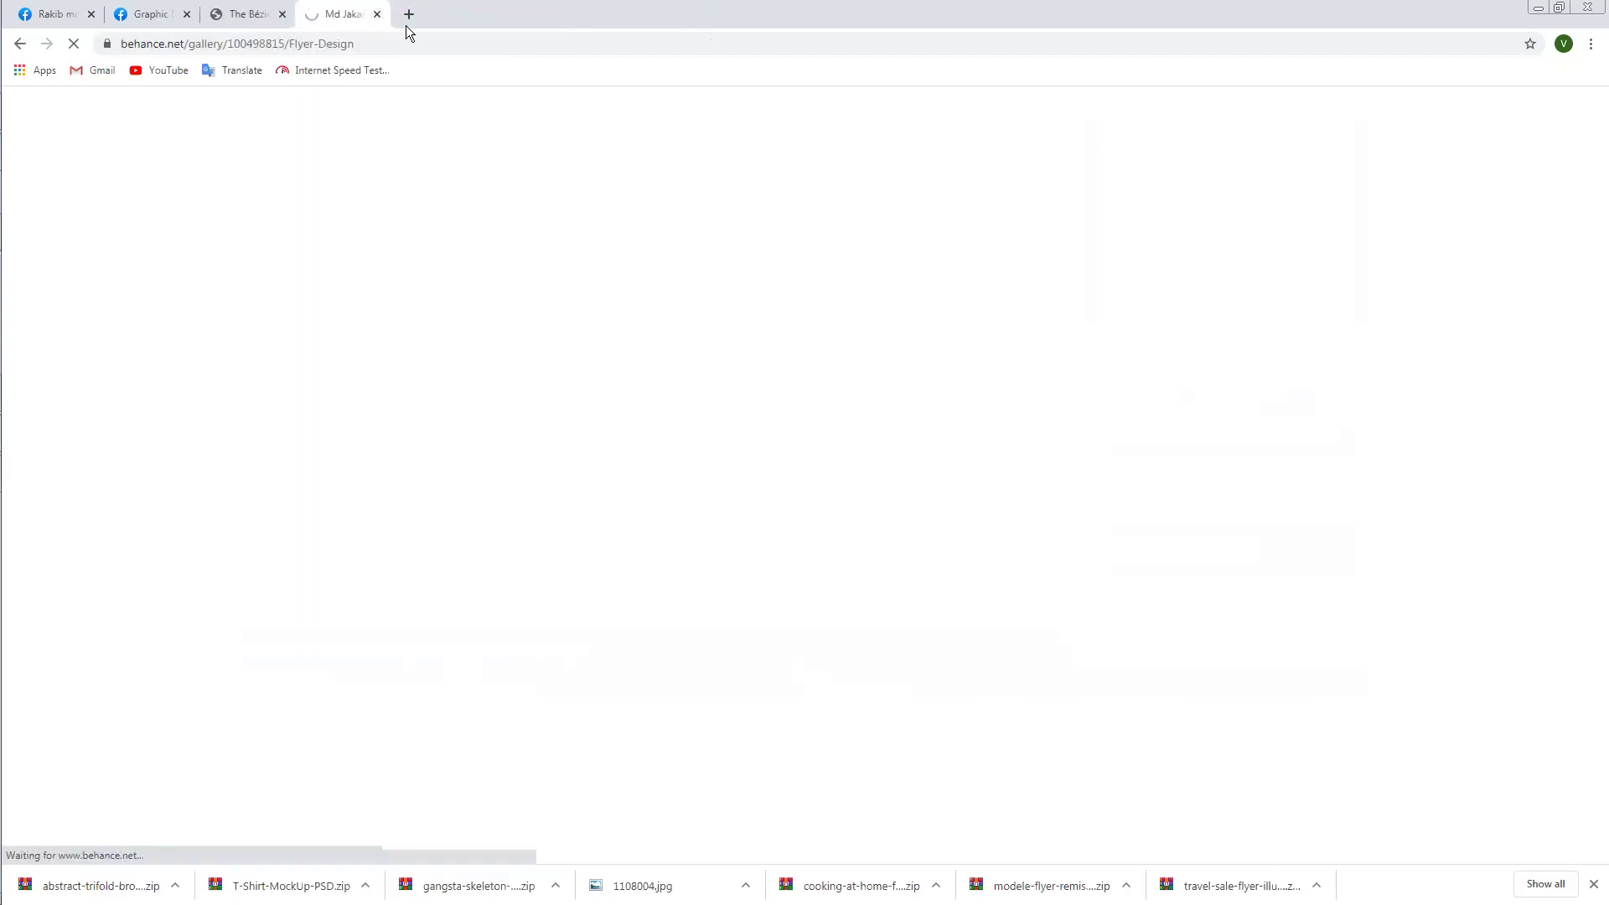
Search Google in a new tab for "free facebook cover template psd".
{"action": "left_click", "coordinate": [407, 22]}
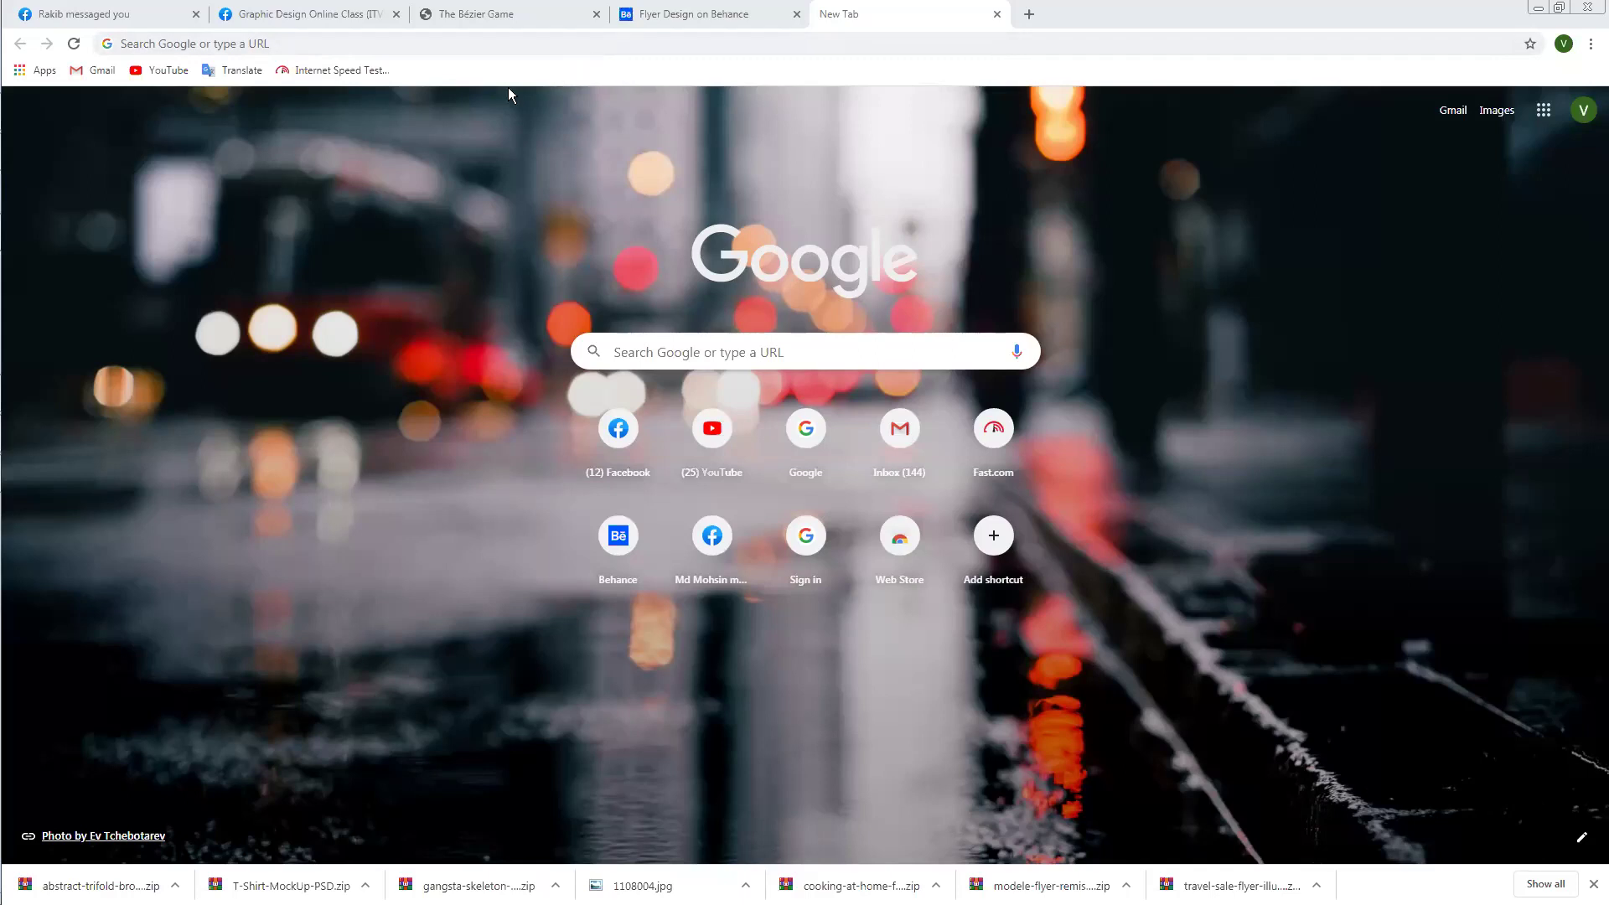
{"action": "left_click", "coordinate": [519, 38]}
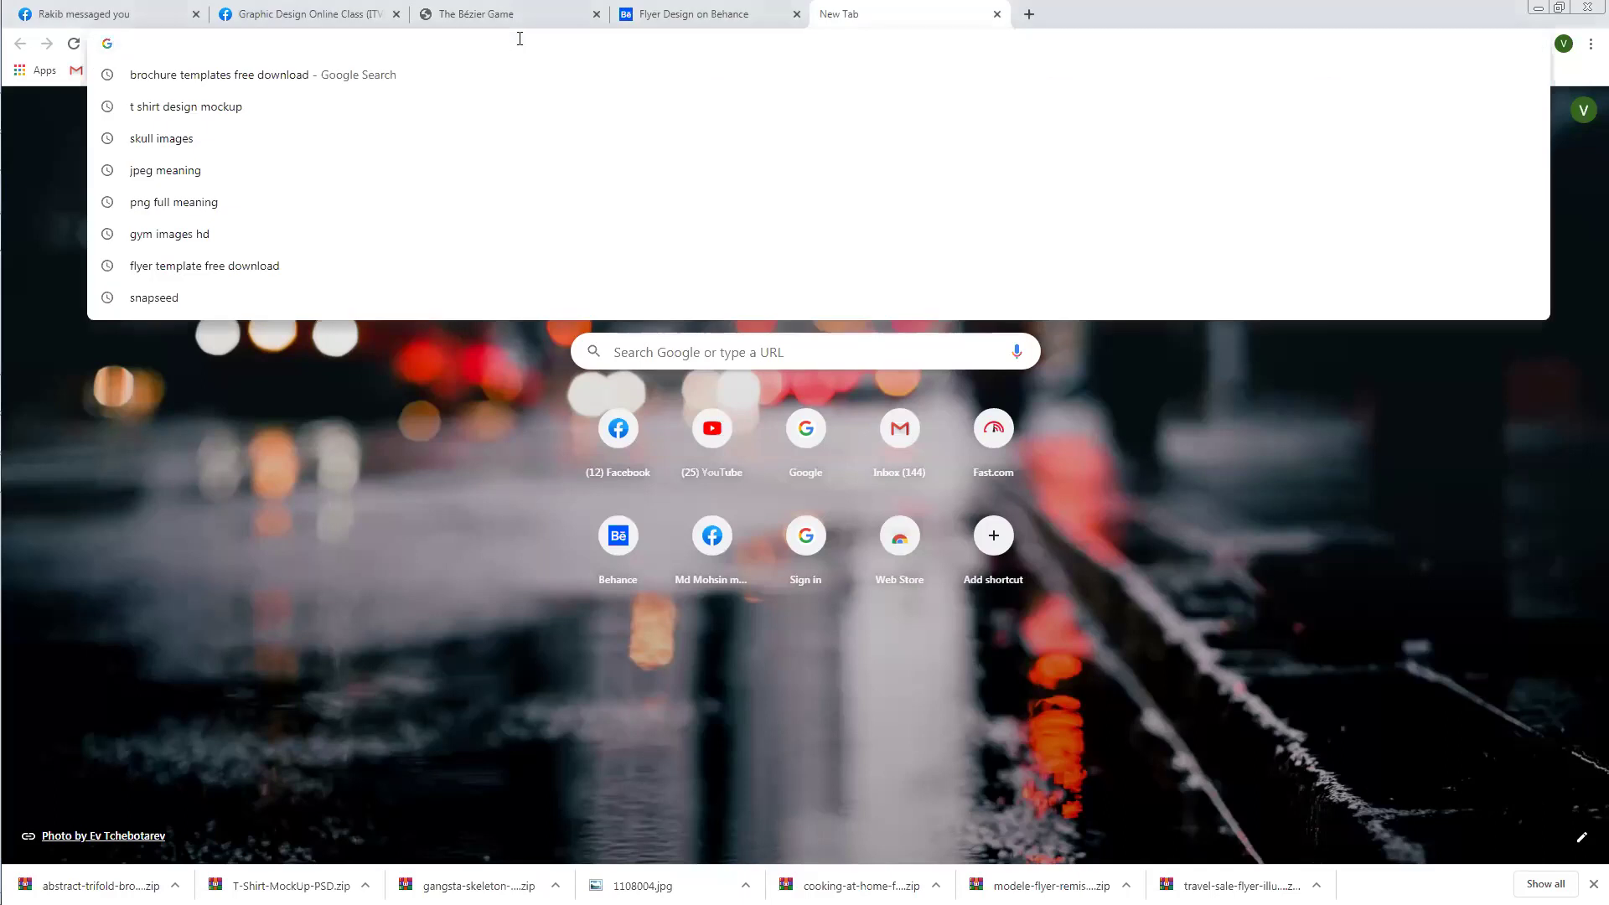
{"action": "type", "text": "fac"}
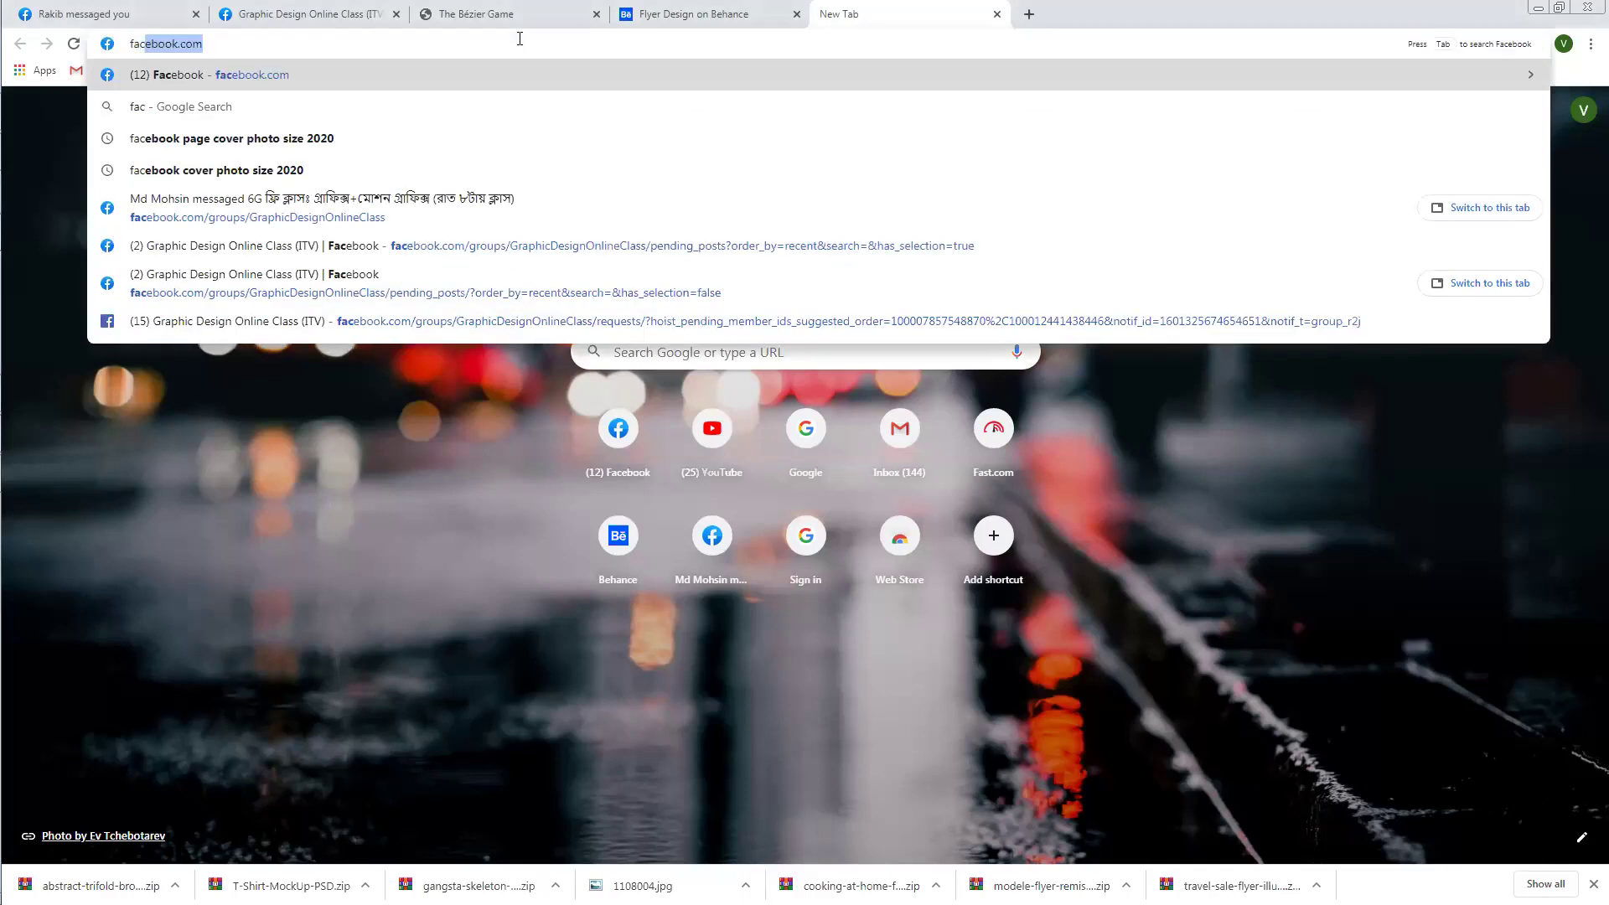
{"action": "type", "text": "book"}
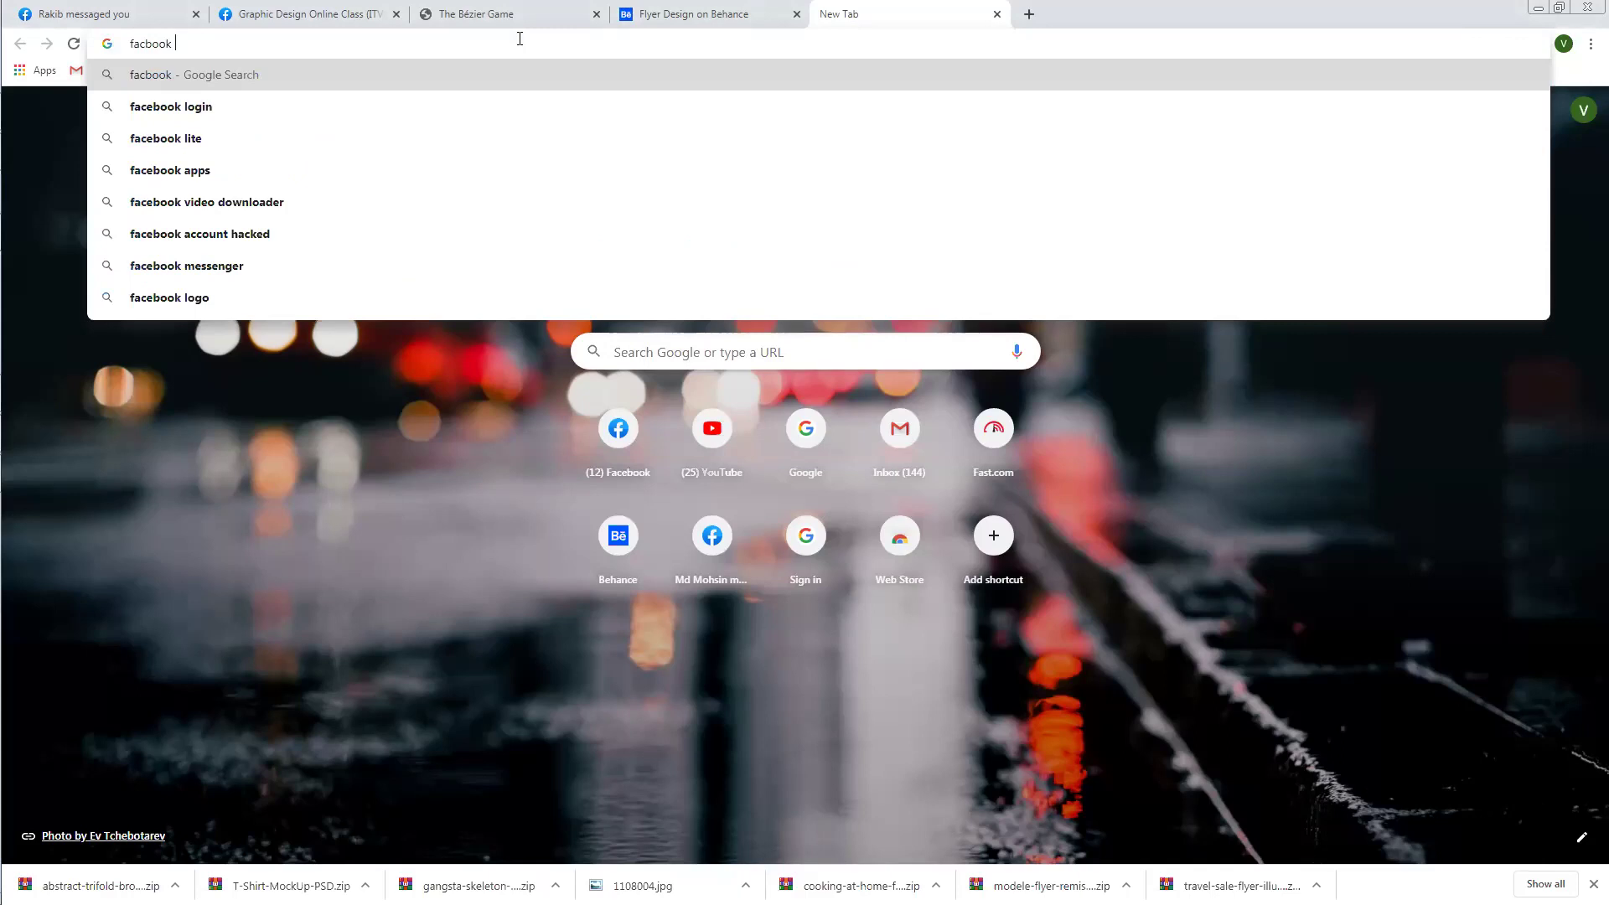
{"action": "type", "text": " cover "}
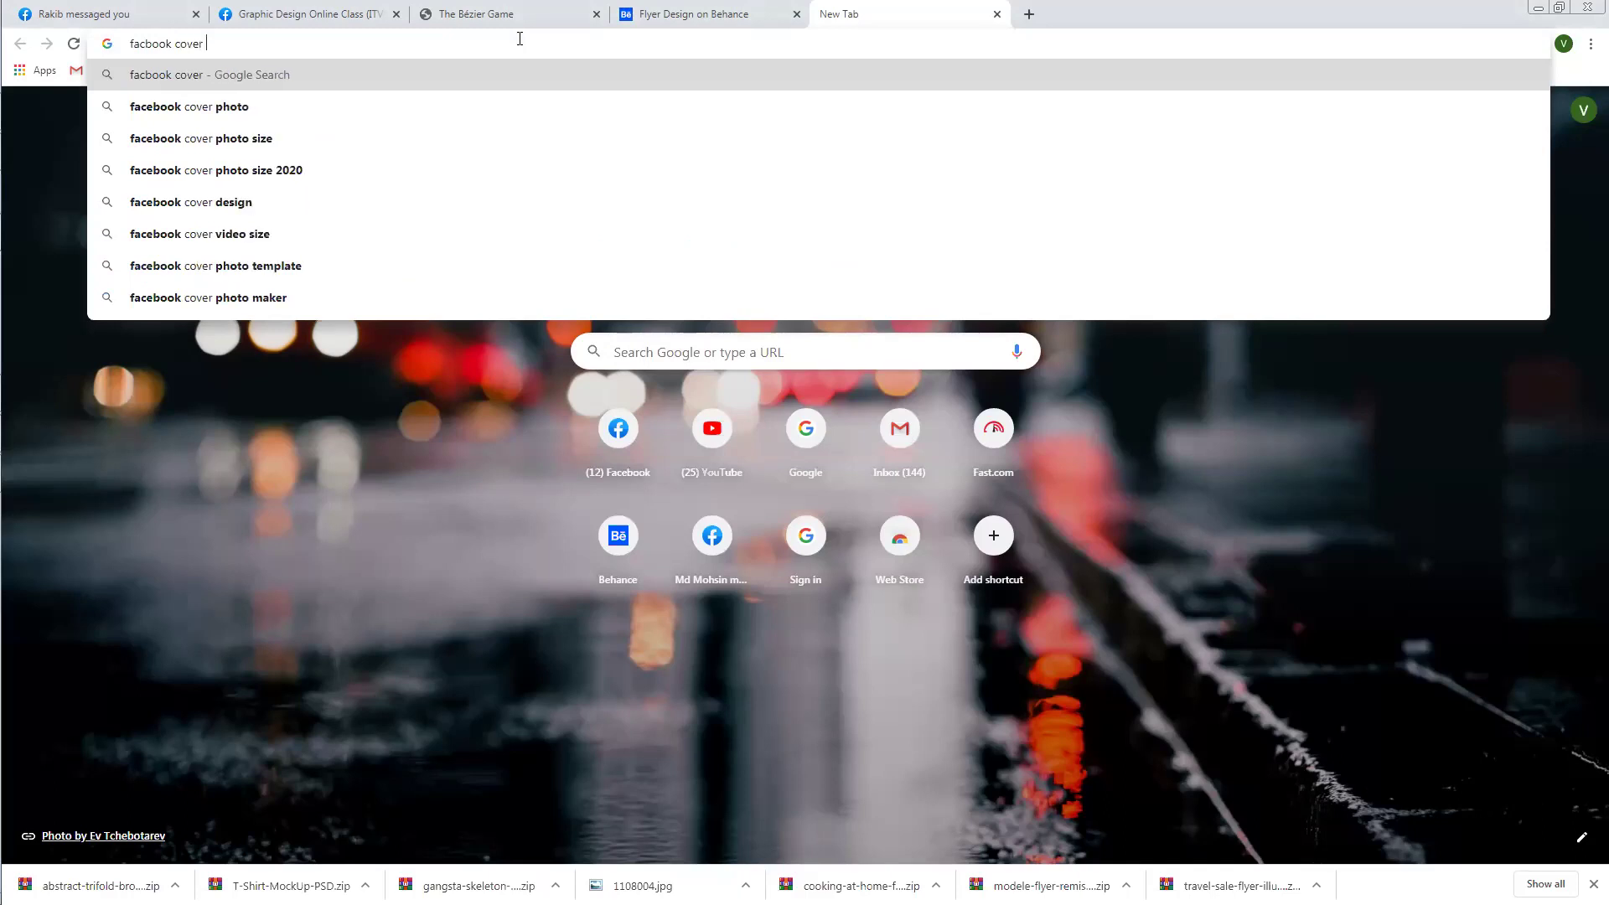
{"action": "type", "text": "t"}
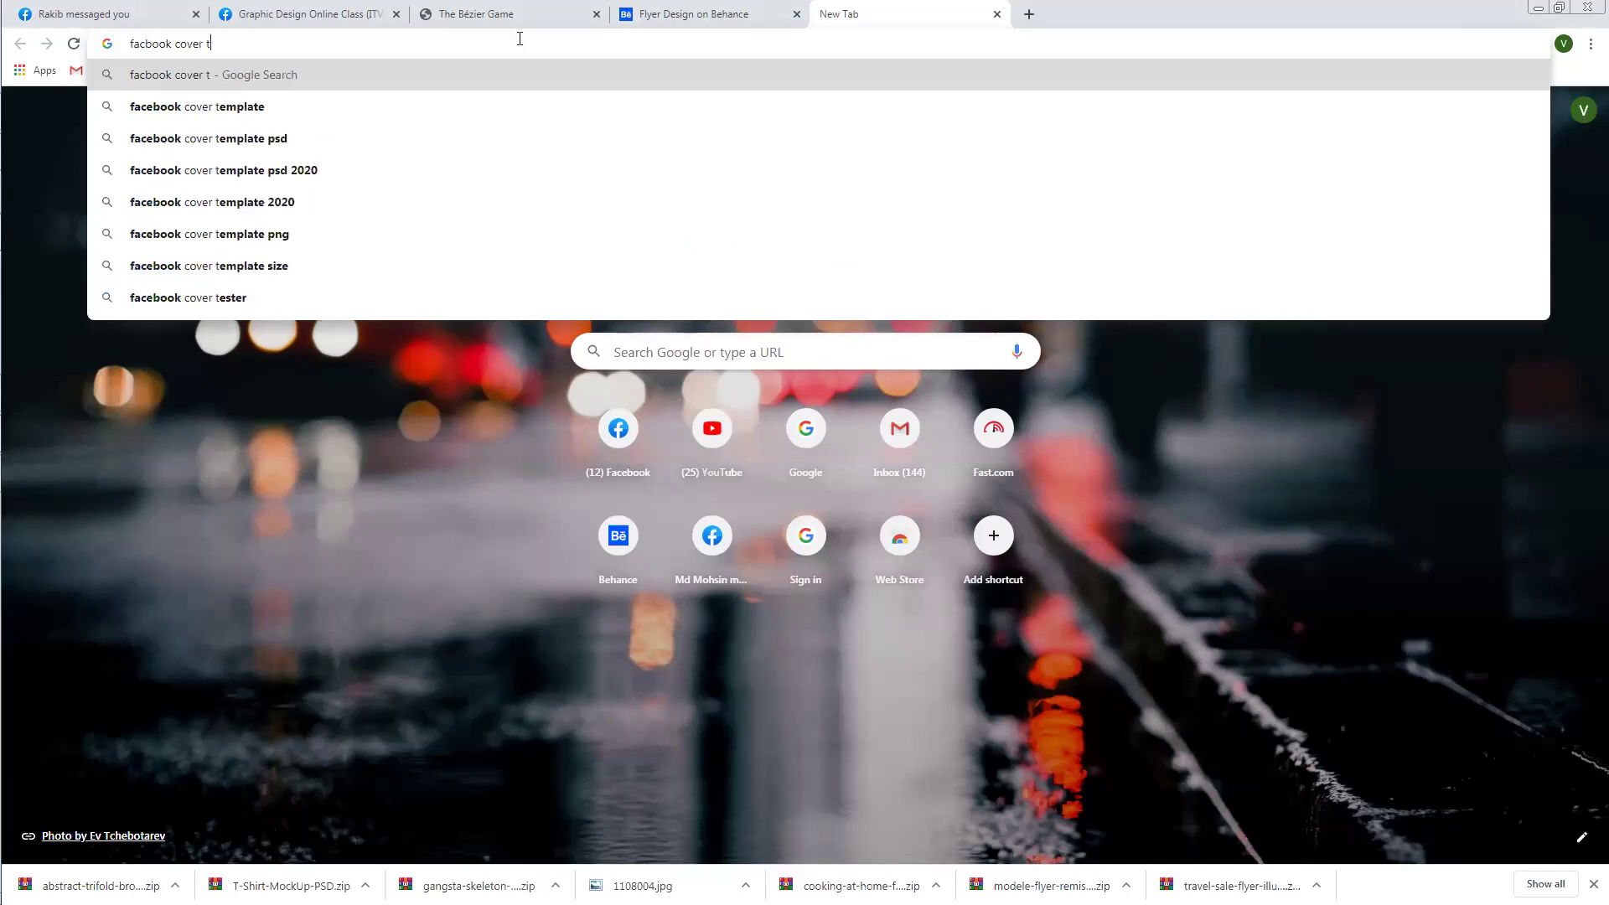
{"action": "key", "text": "Down"}
{"action": "key", "text": "Down"}
{"action": "key", "text": "Left"}
{"action": "key", "text": "Left"}
{"action": "key", "text": "Left"}
{"action": "key", "text": "Left"}
{"action": "key", "text": "Left"}
{"action": "key", "text": "Left"}
{"action": "key", "text": "Left"}
{"action": "key", "text": "Left"}
{"action": "key", "text": "Left"}
{"action": "key", "text": "Left"}
{"action": "key", "text": "Left"}
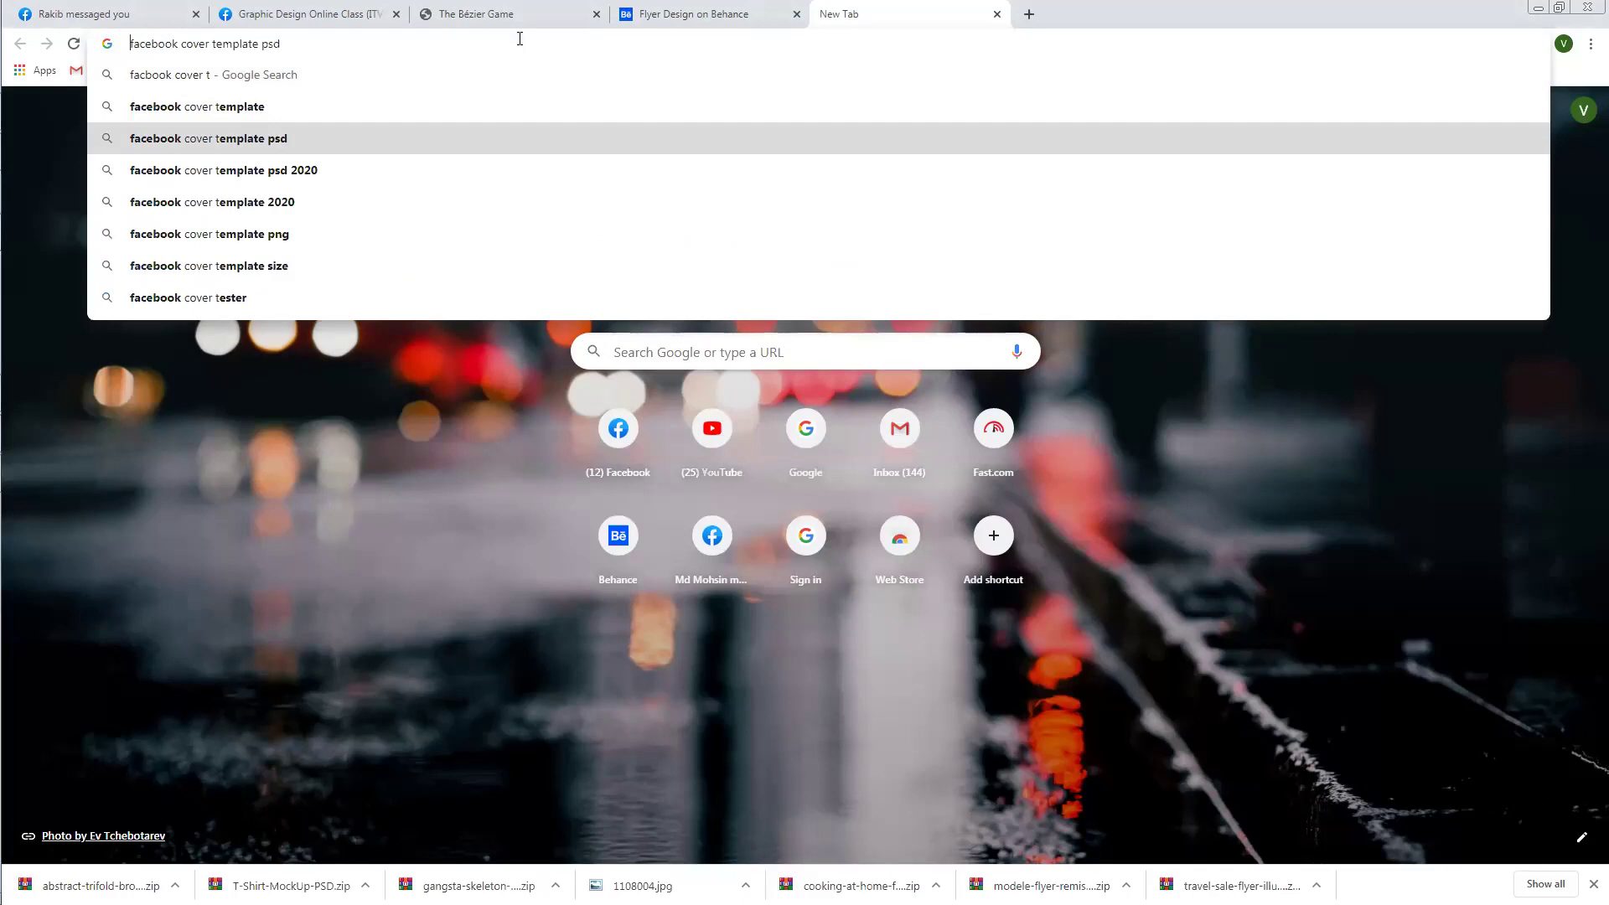
{"action": "type", "text": "free"}
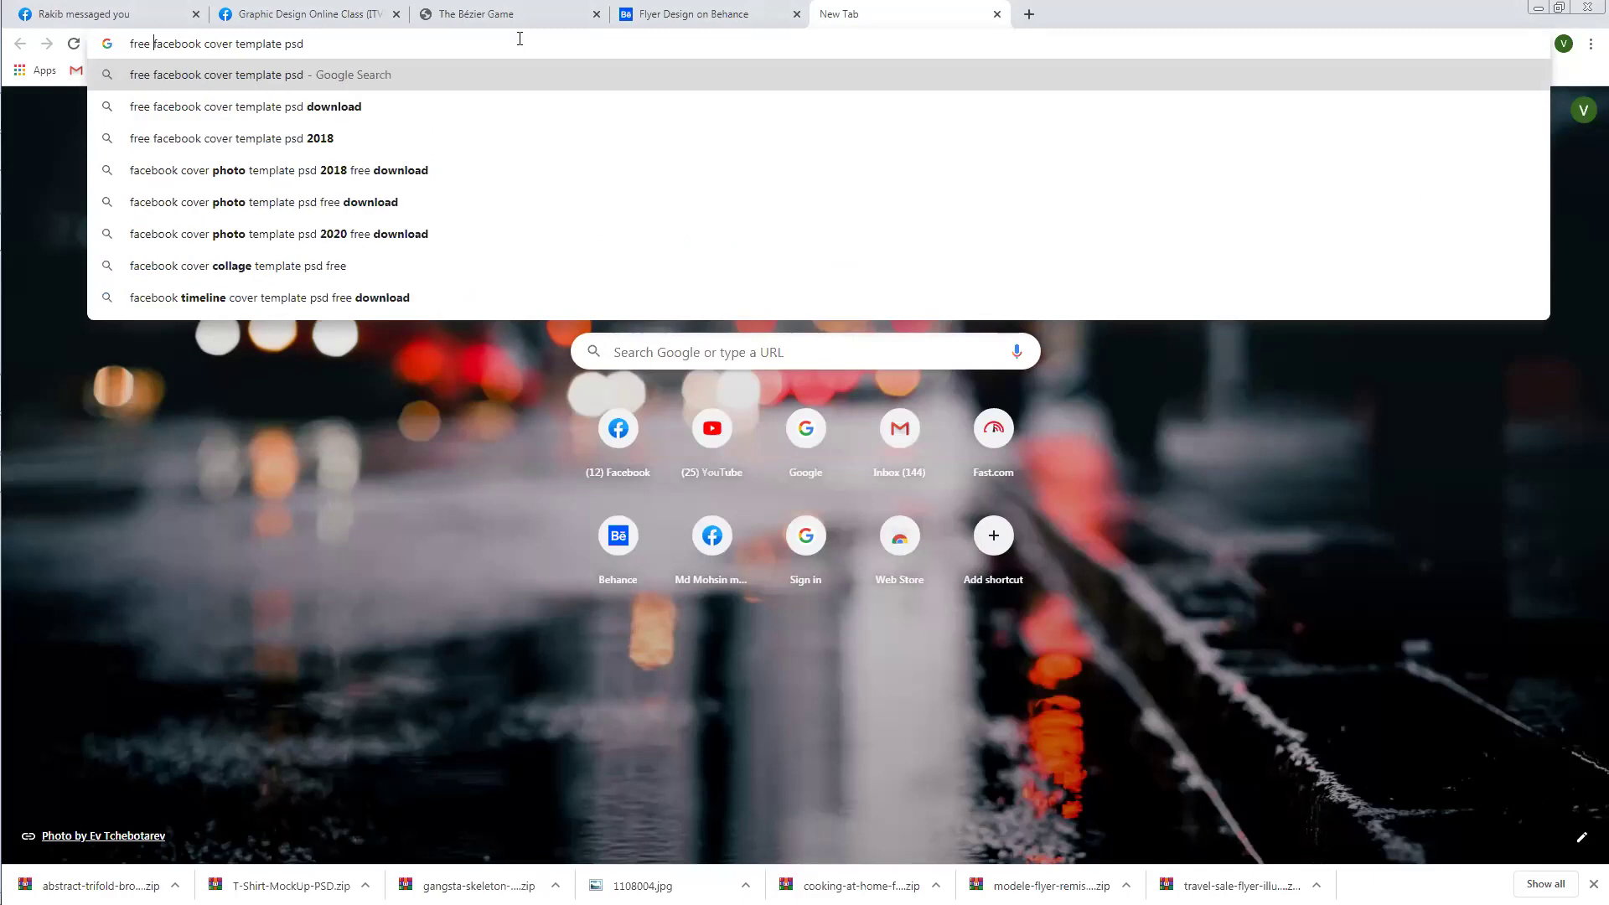
{"action": "key", "text": "Return"}
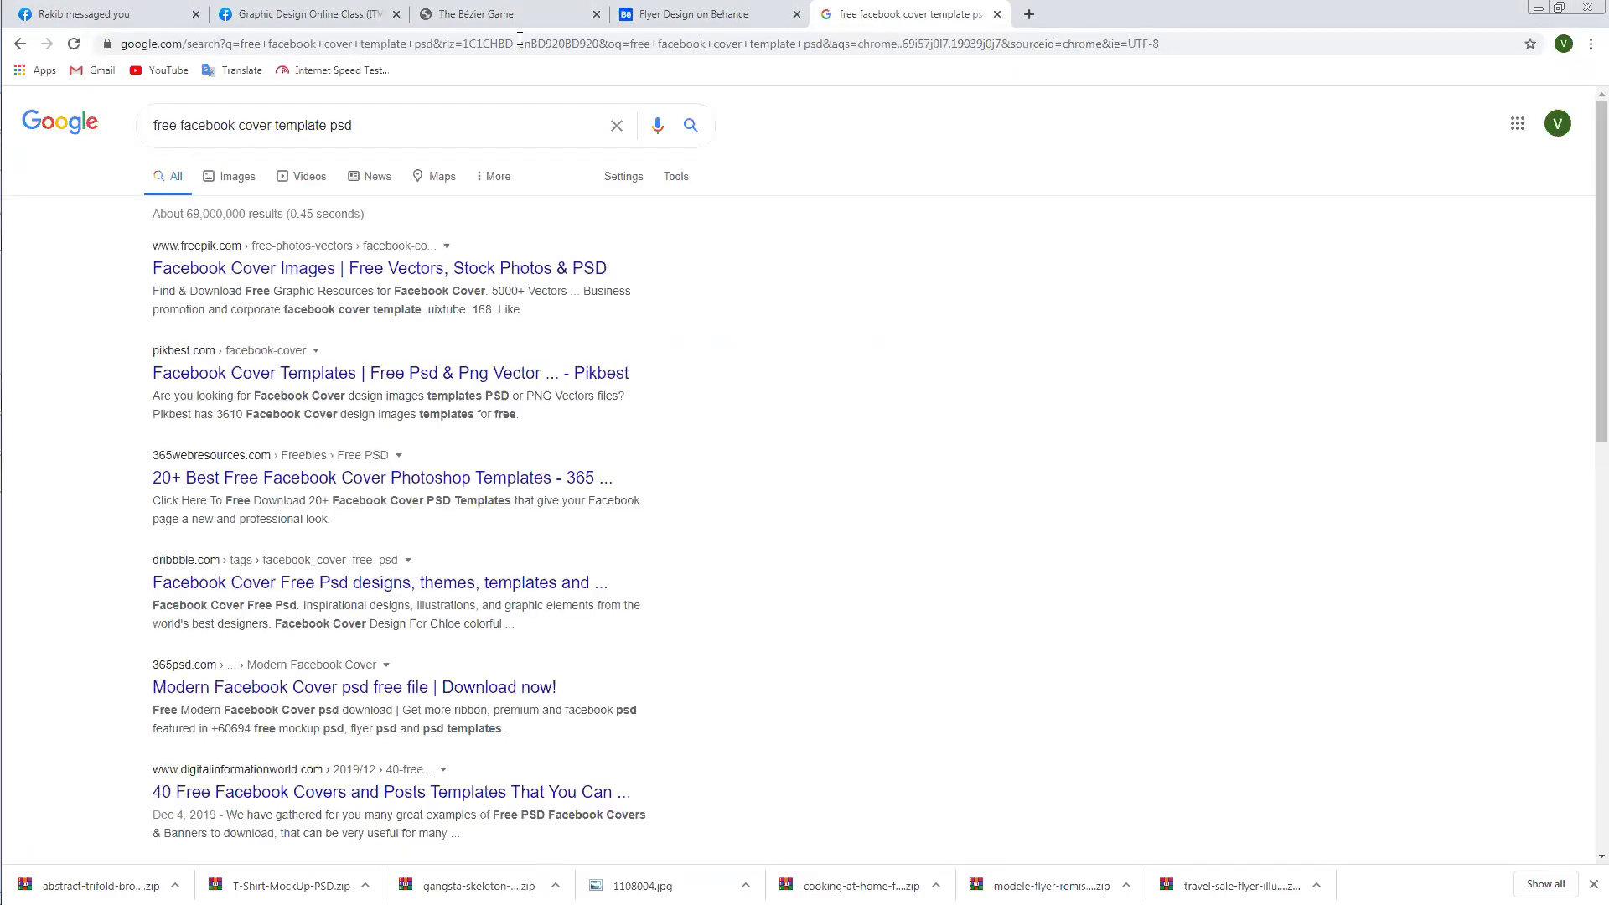
Open the Freepik, Pikbest, Dribbble, Digital Information World and psdrepo search results in separate new tabs.
{"action": "right_click", "coordinate": [332, 270]}
{"action": "left_click", "coordinate": [388, 281]}
{"action": "right_click", "coordinate": [317, 378]}
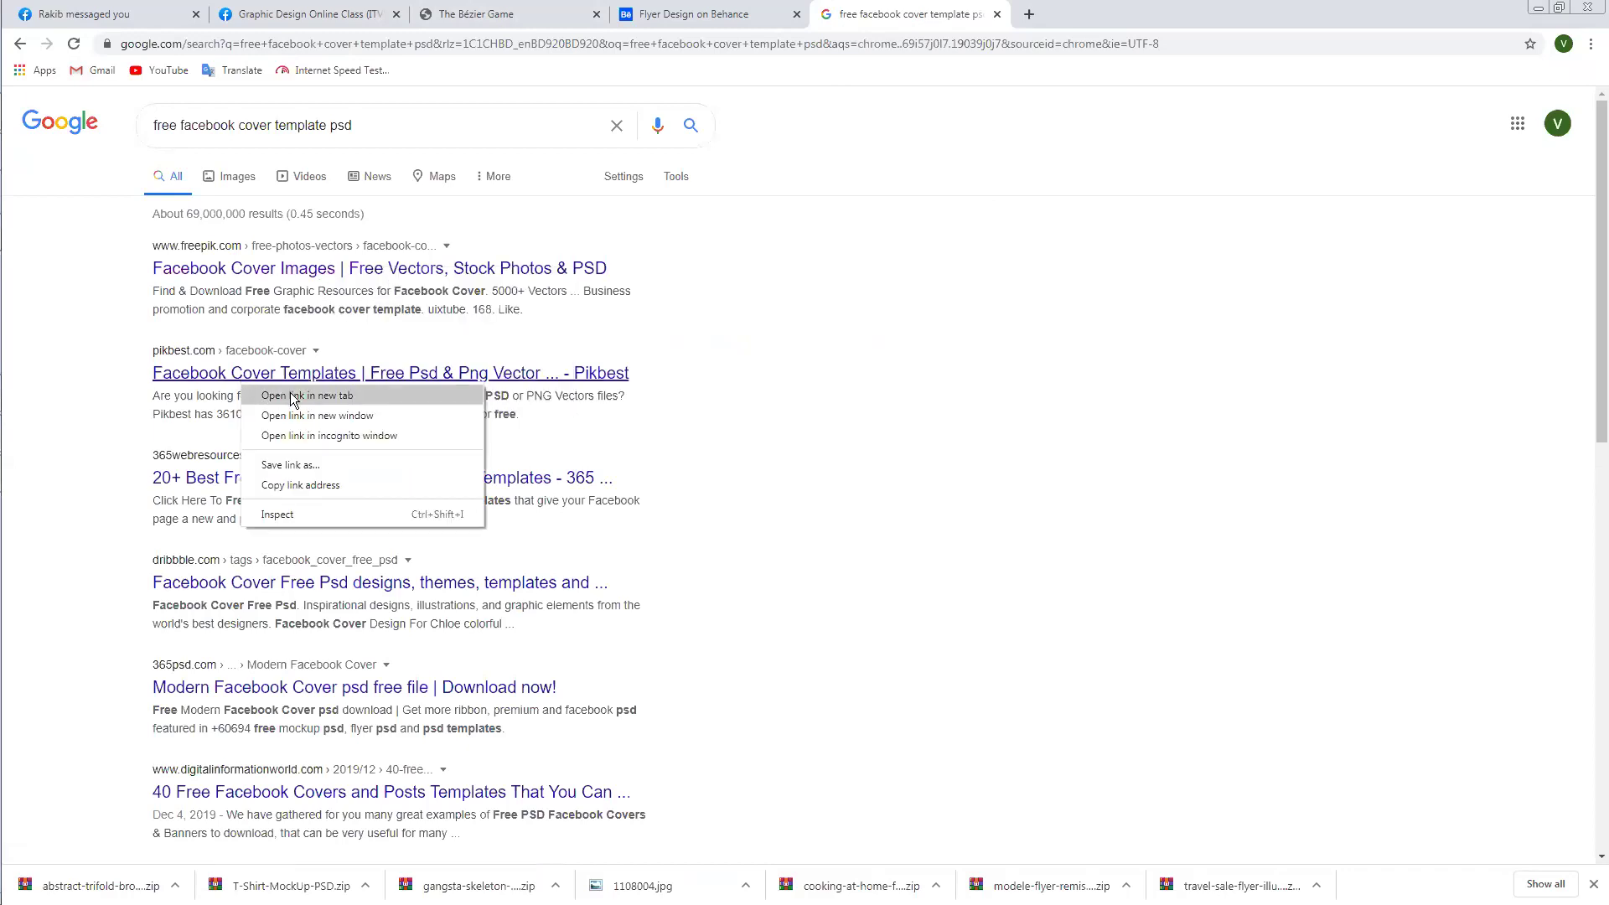
{"action": "left_click", "coordinate": [352, 395]}
{"action": "scroll", "coordinate": [303, 417], "scroll_direction": "down", "scroll_amount": 1}
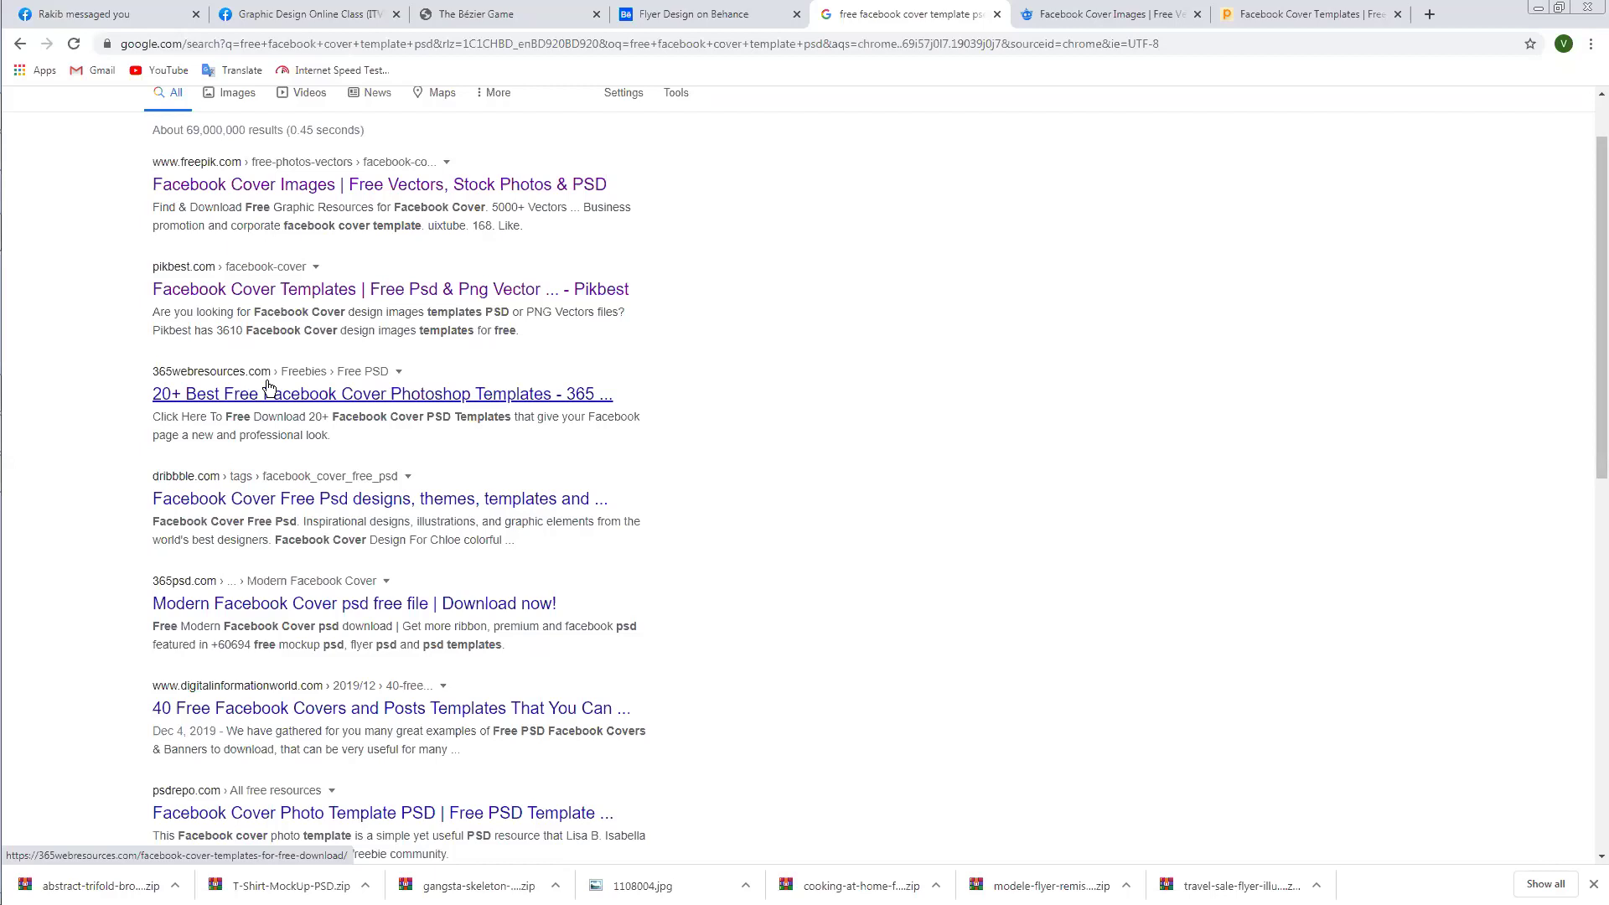
{"action": "right_click", "coordinate": [270, 497]}
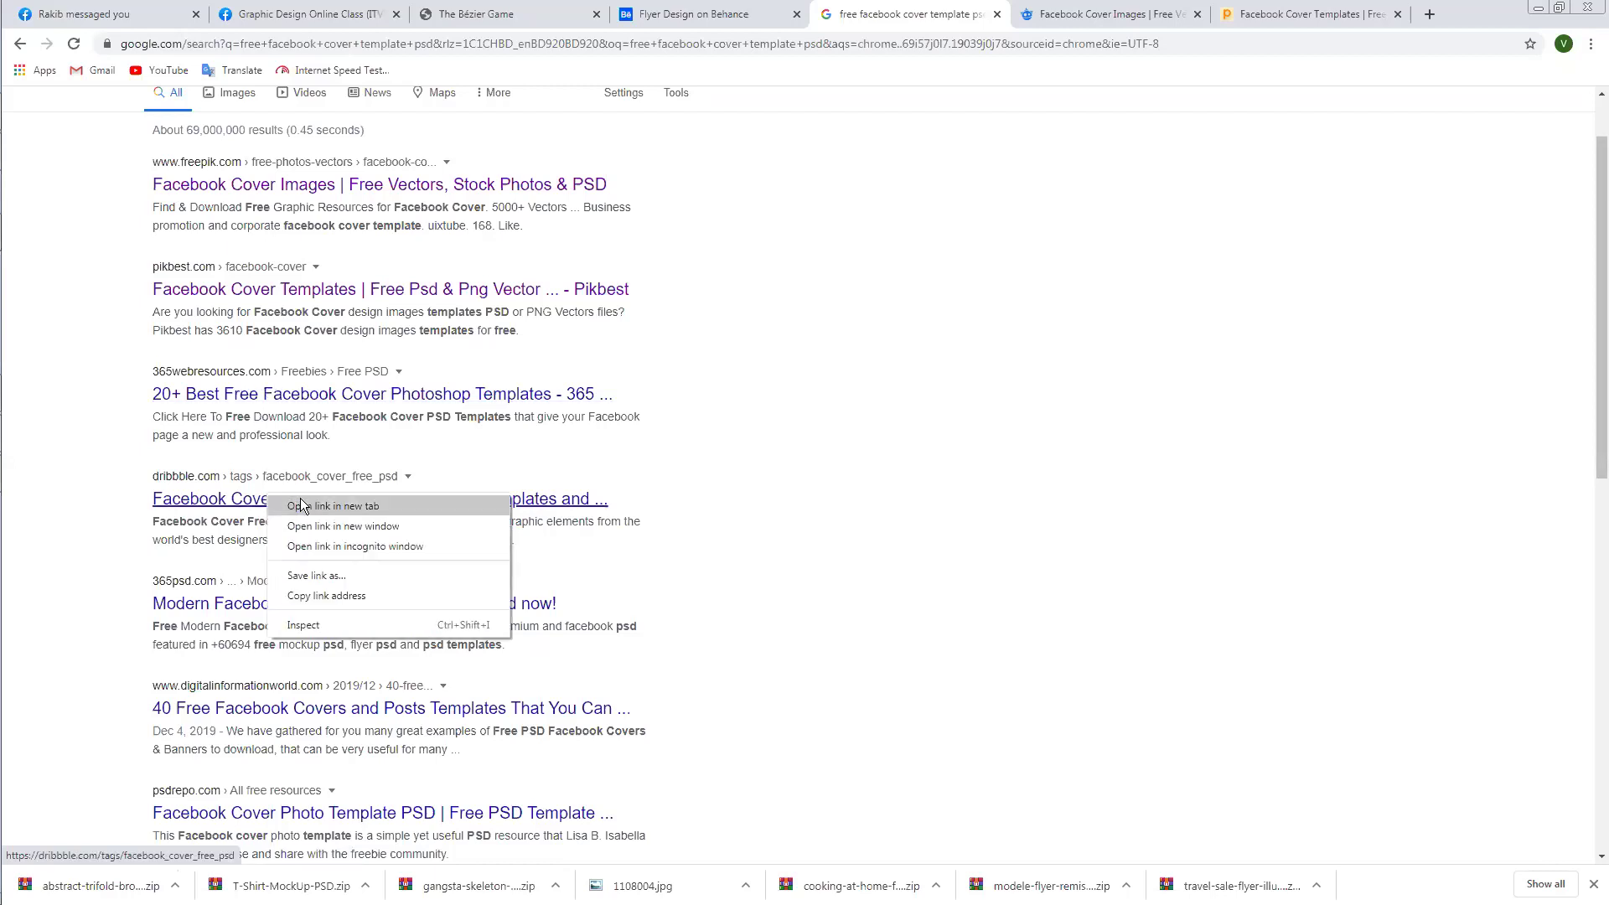
{"action": "left_click", "coordinate": [305, 505]}
{"action": "right_click", "coordinate": [273, 707]}
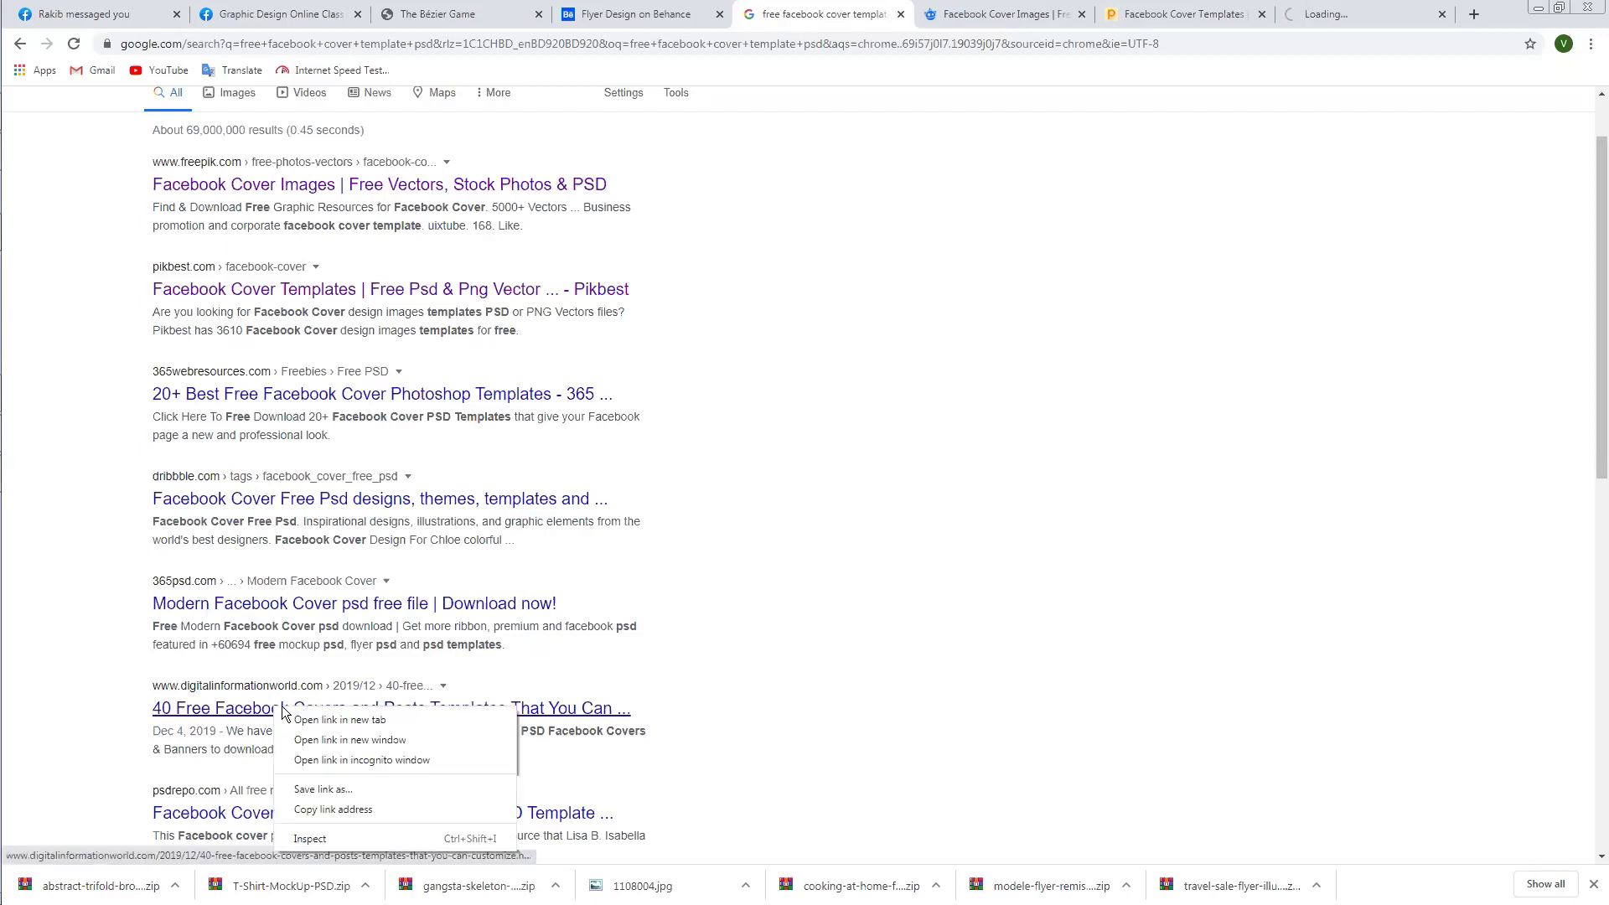
{"action": "left_click", "coordinate": [345, 719]}
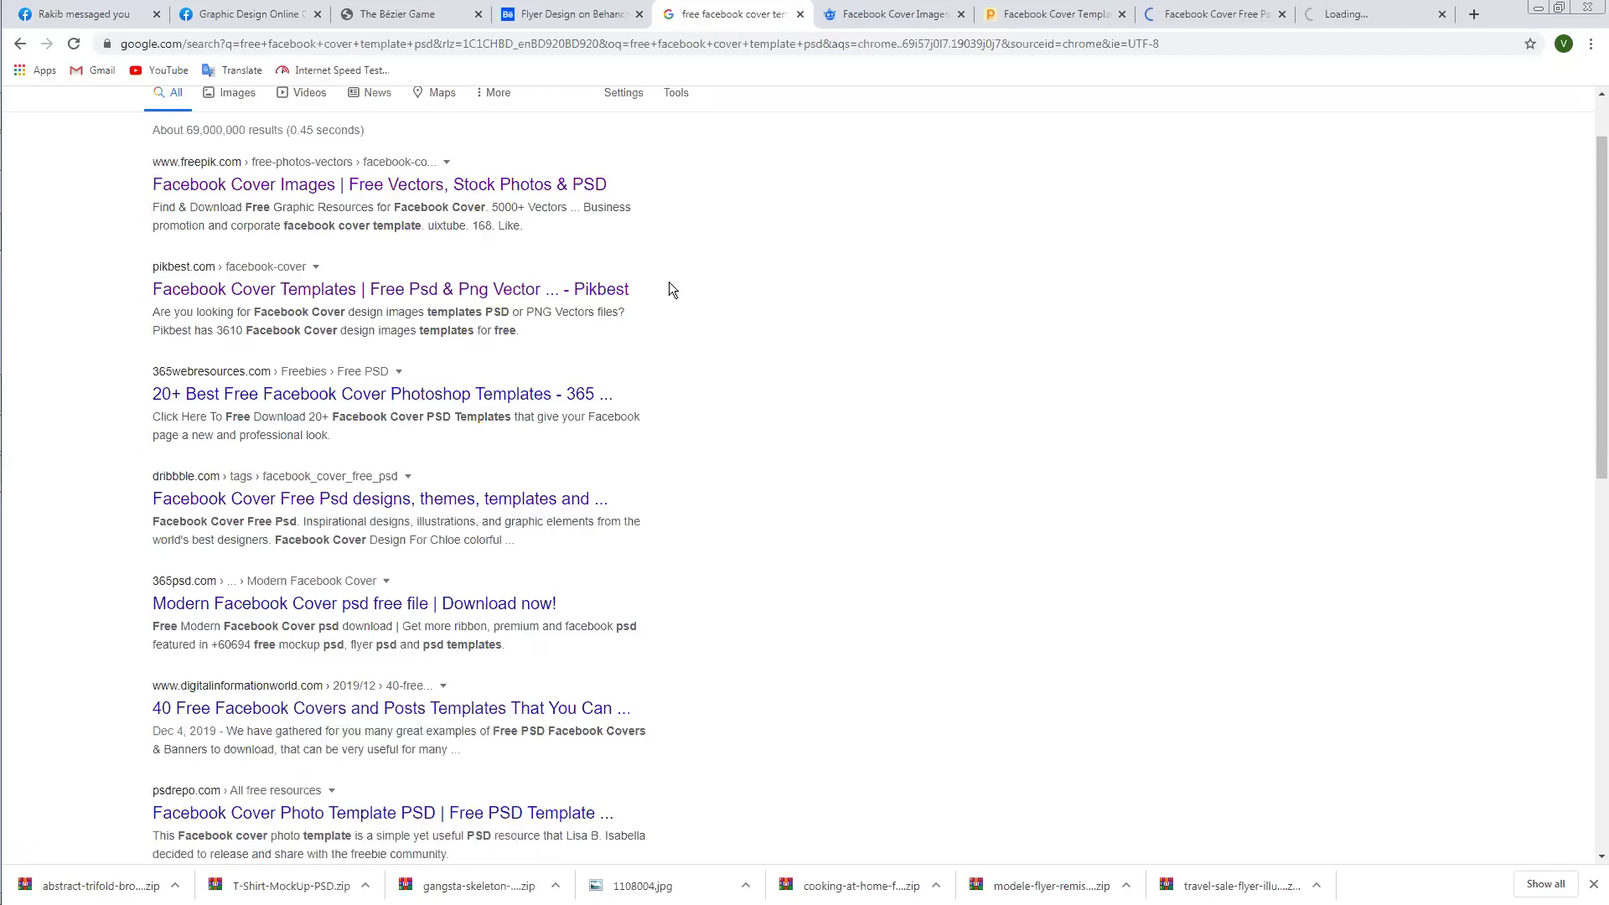
{"action": "right_click", "coordinate": [225, 817]}
{"action": "left_click", "coordinate": [338, 686]}
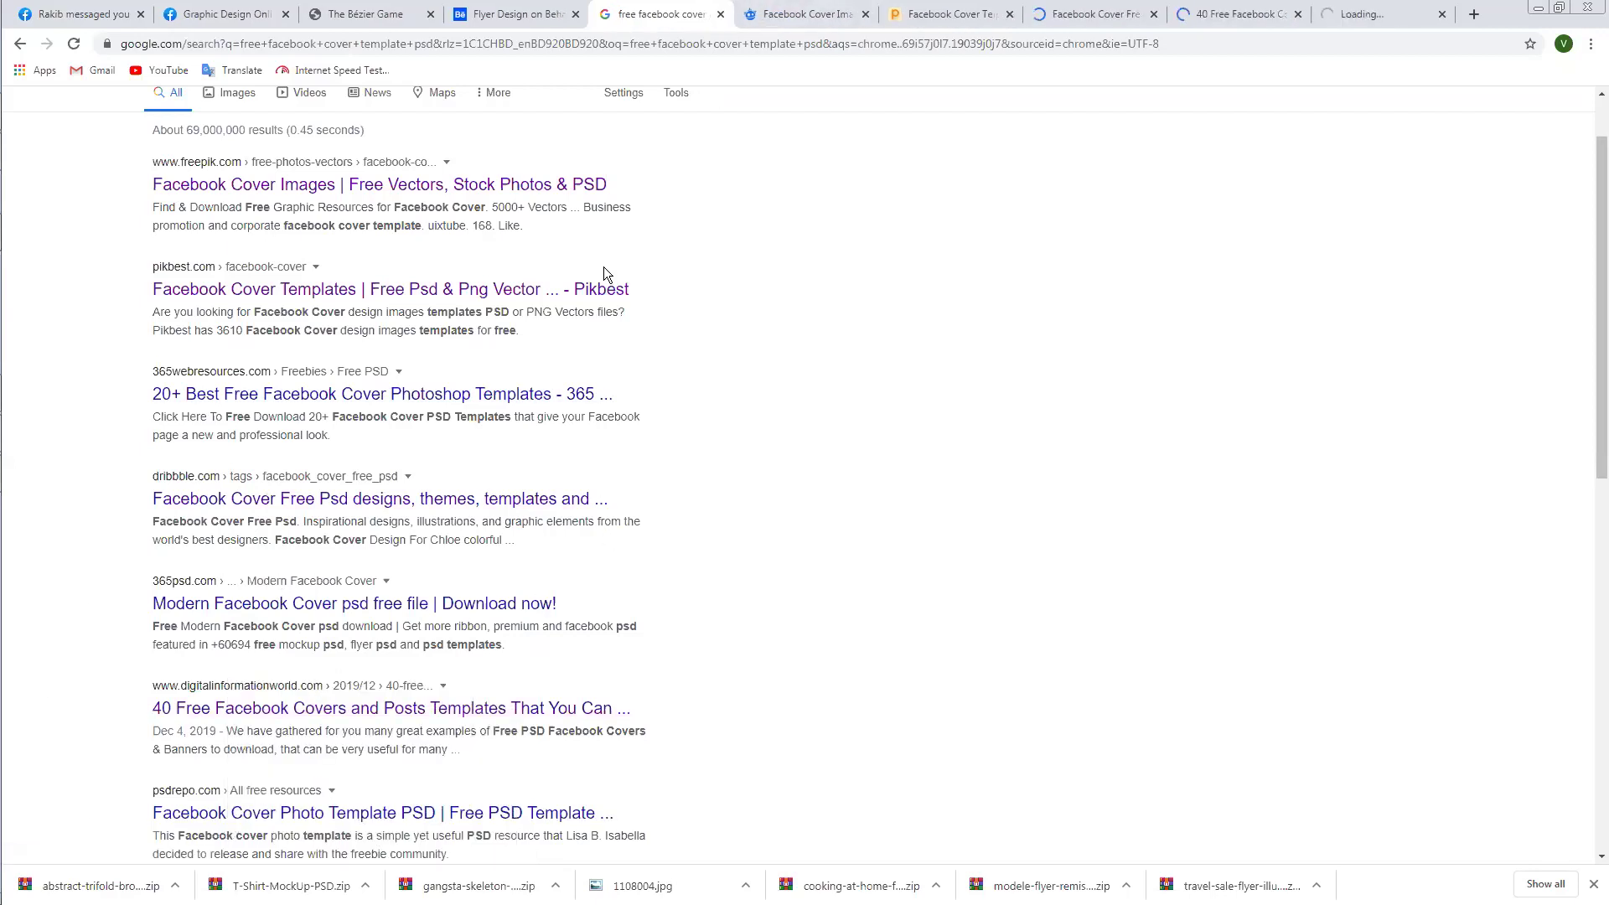
Download the free yellow Modern Furniture Facebook cover PSD from the Freepik results and close its preview.
{"action": "left_click", "coordinate": [763, 14]}
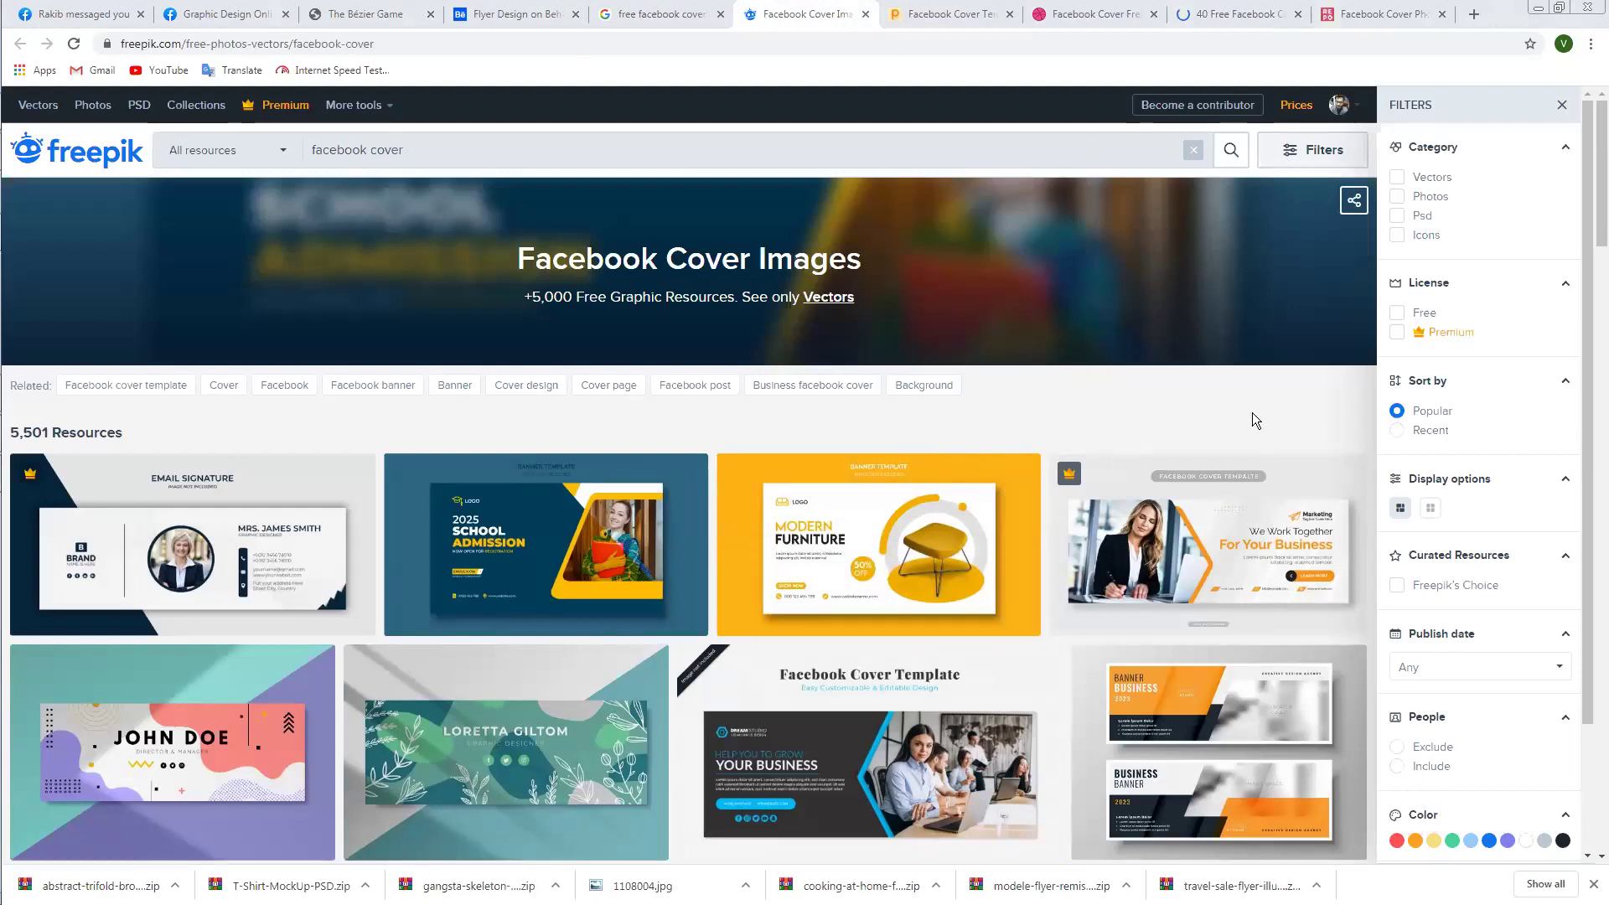
{"action": "scroll", "coordinate": [1225, 392], "scroll_direction": "down", "scroll_amount": 2}
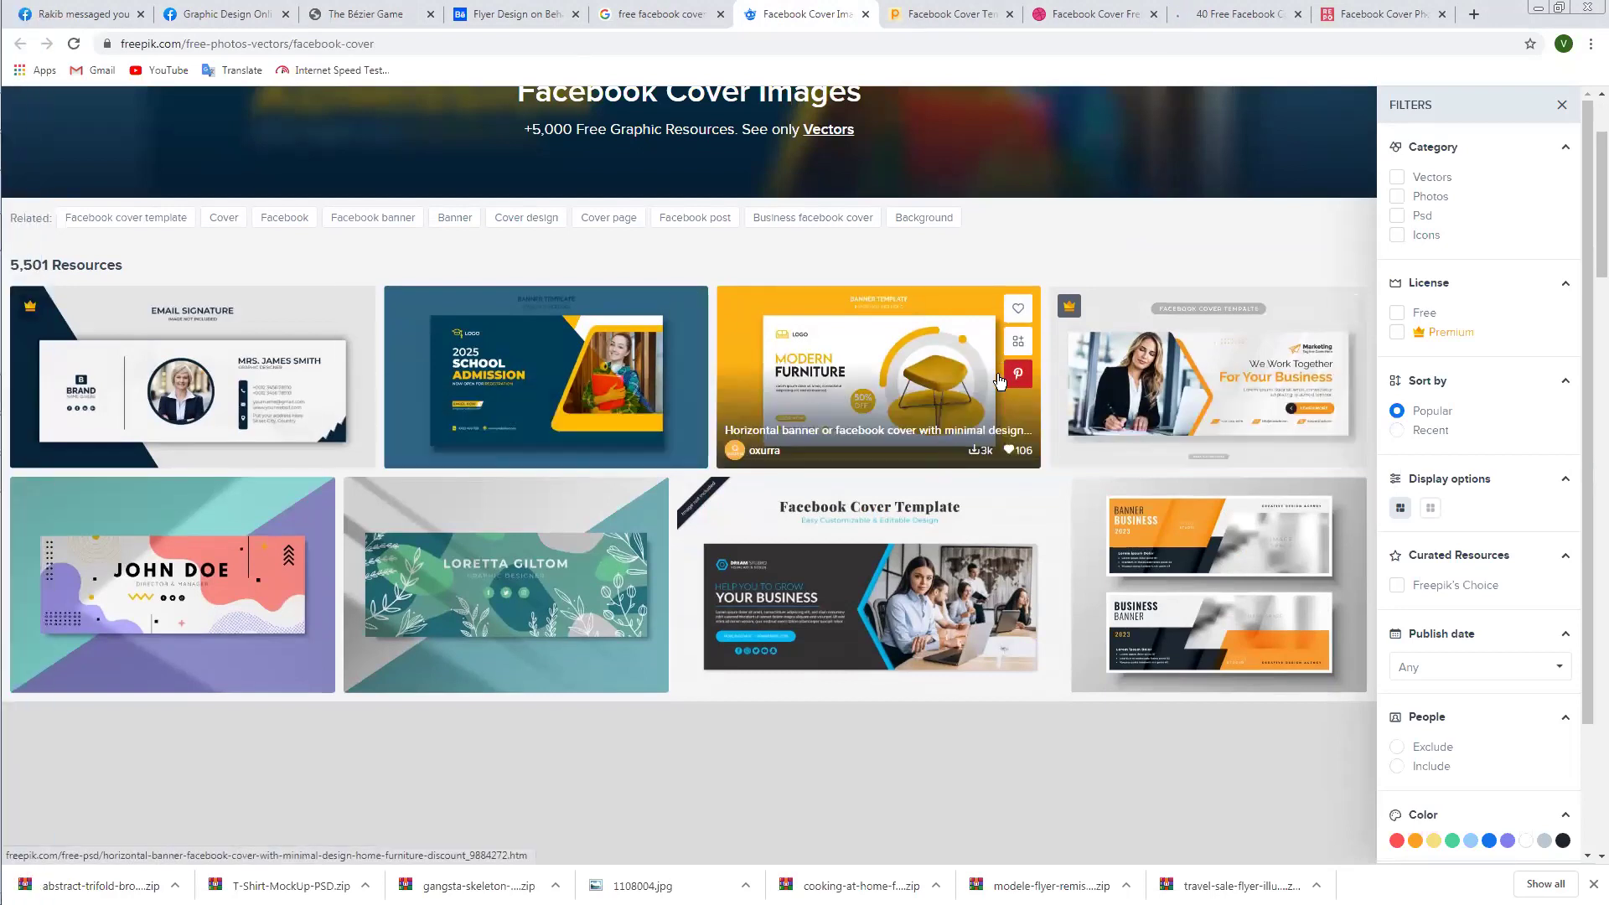
{"action": "right_click", "coordinate": [841, 327]}
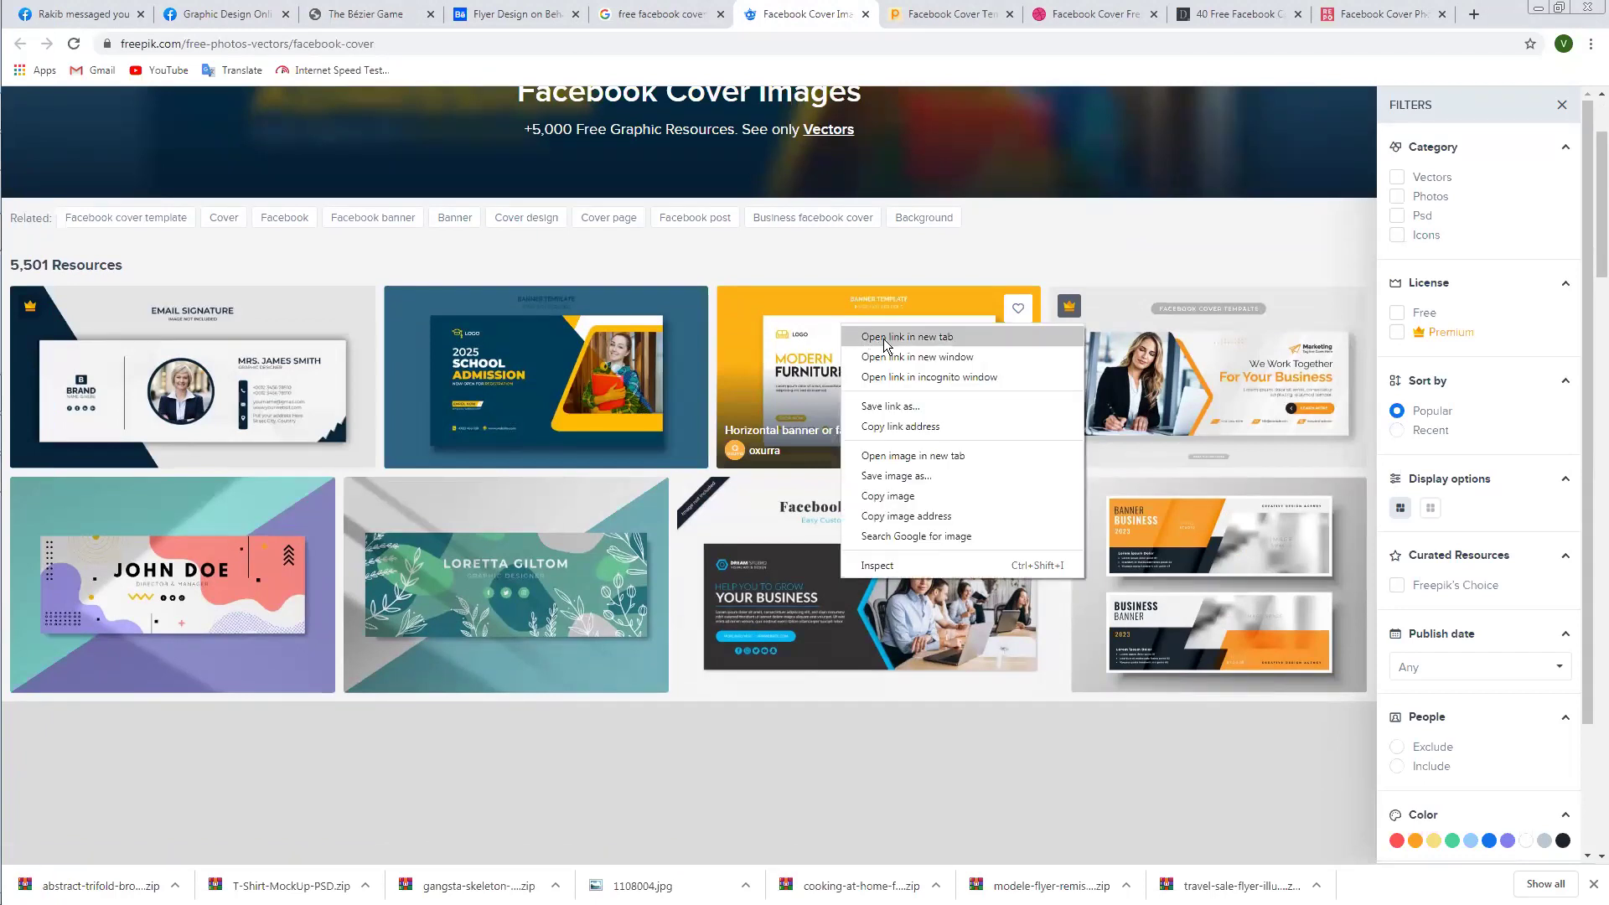
{"action": "left_click", "coordinate": [838, 379]}
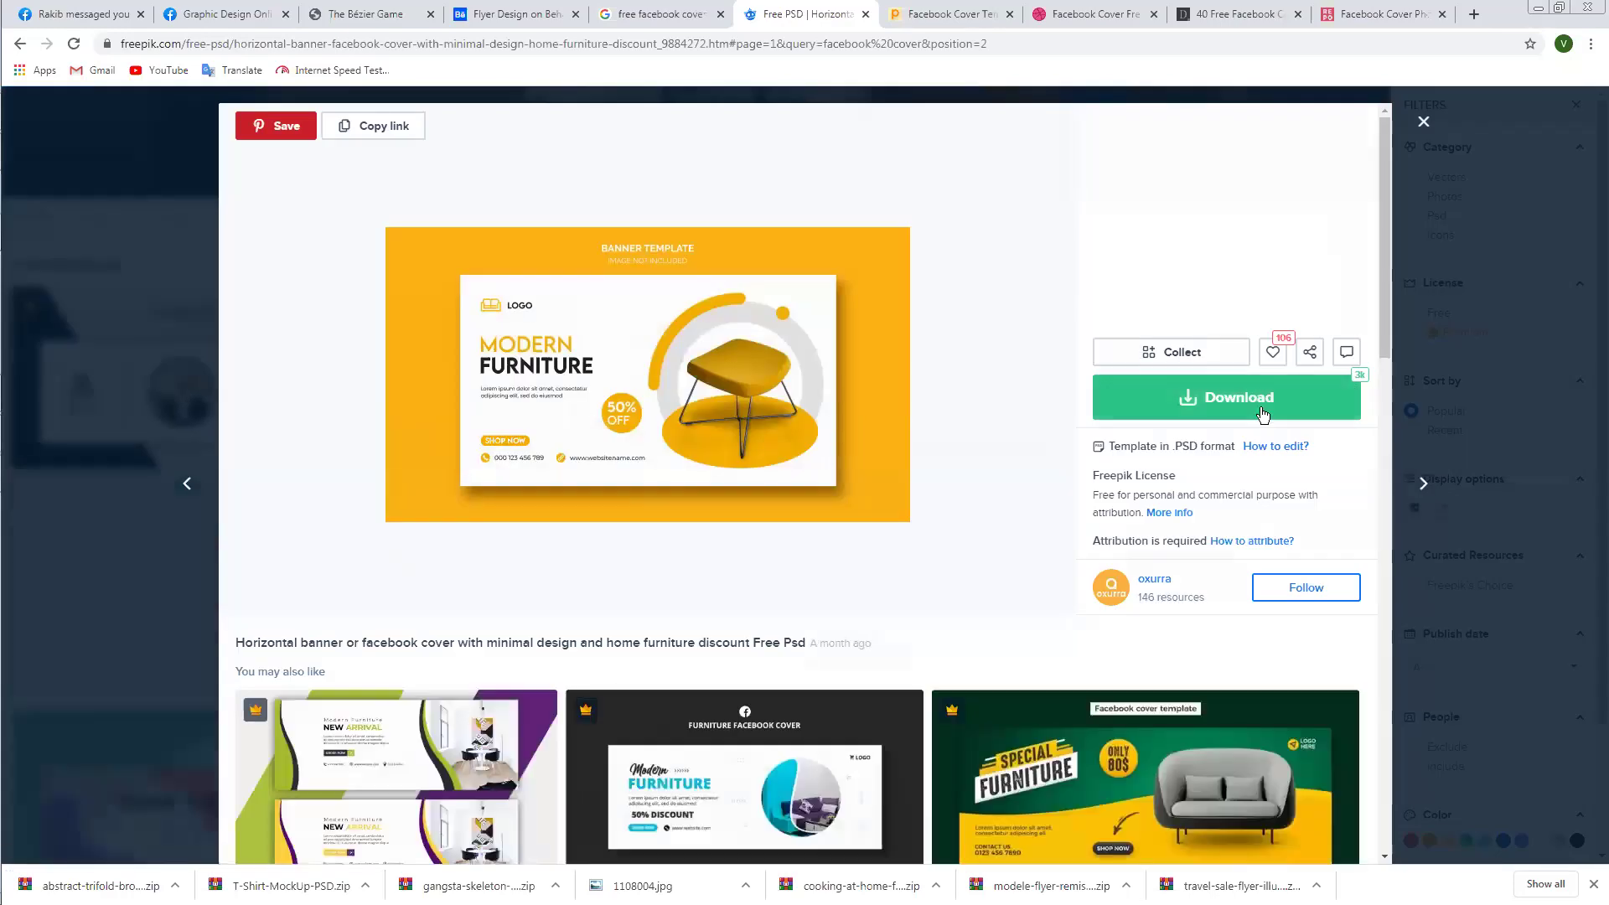
{"action": "left_click", "coordinate": [1263, 414]}
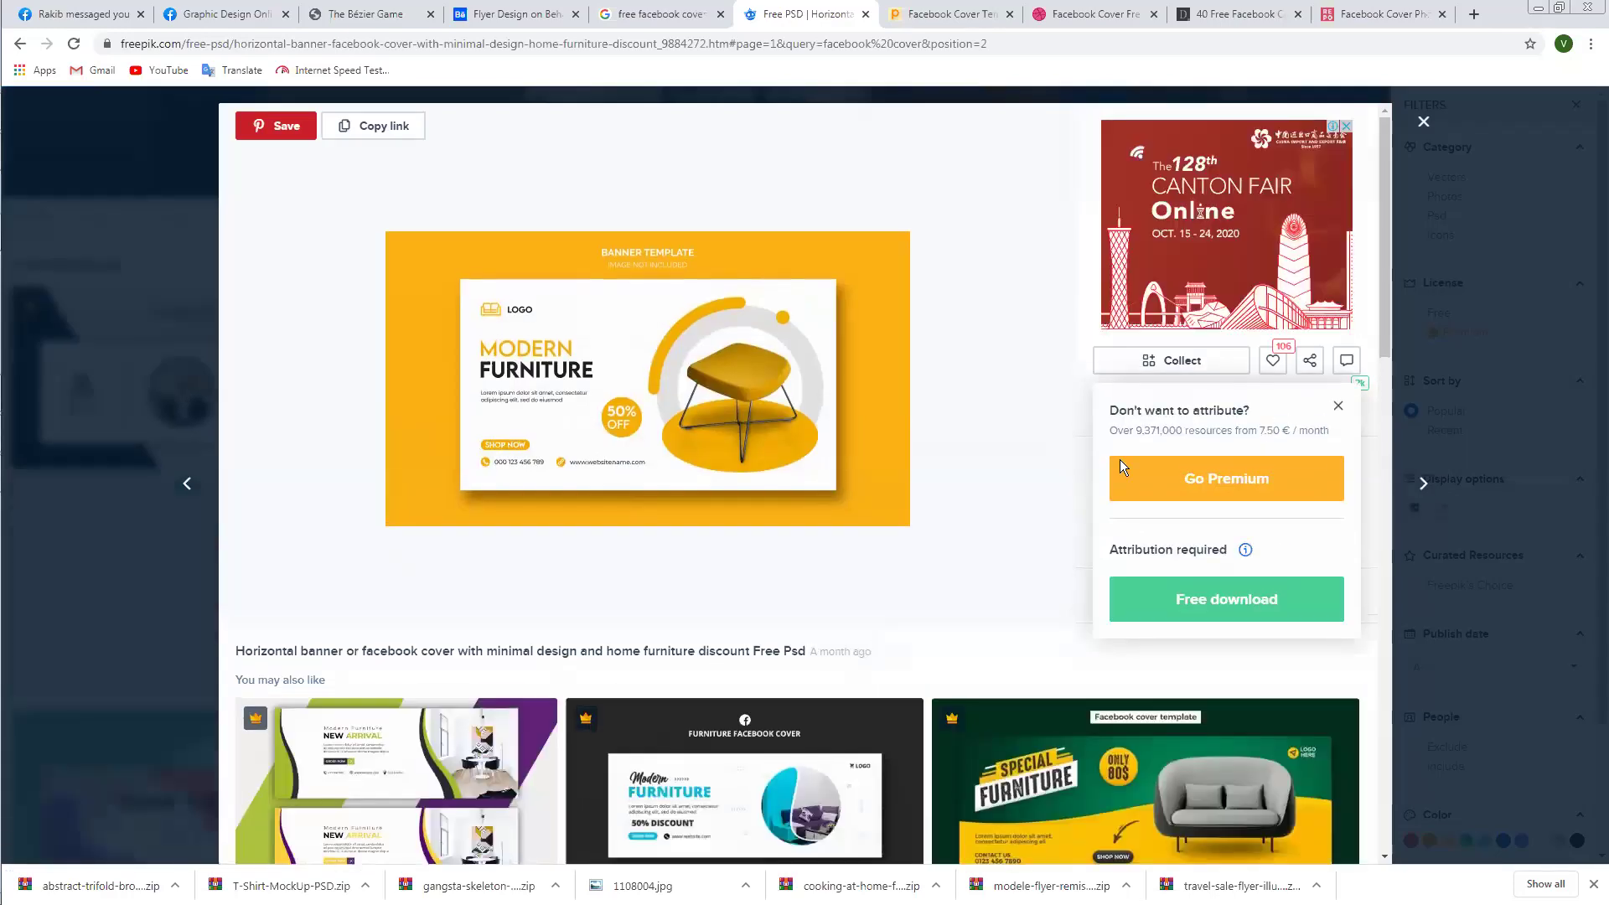
{"action": "scroll", "coordinate": [1225, 592], "scroll_direction": "down", "scroll_amount": 1}
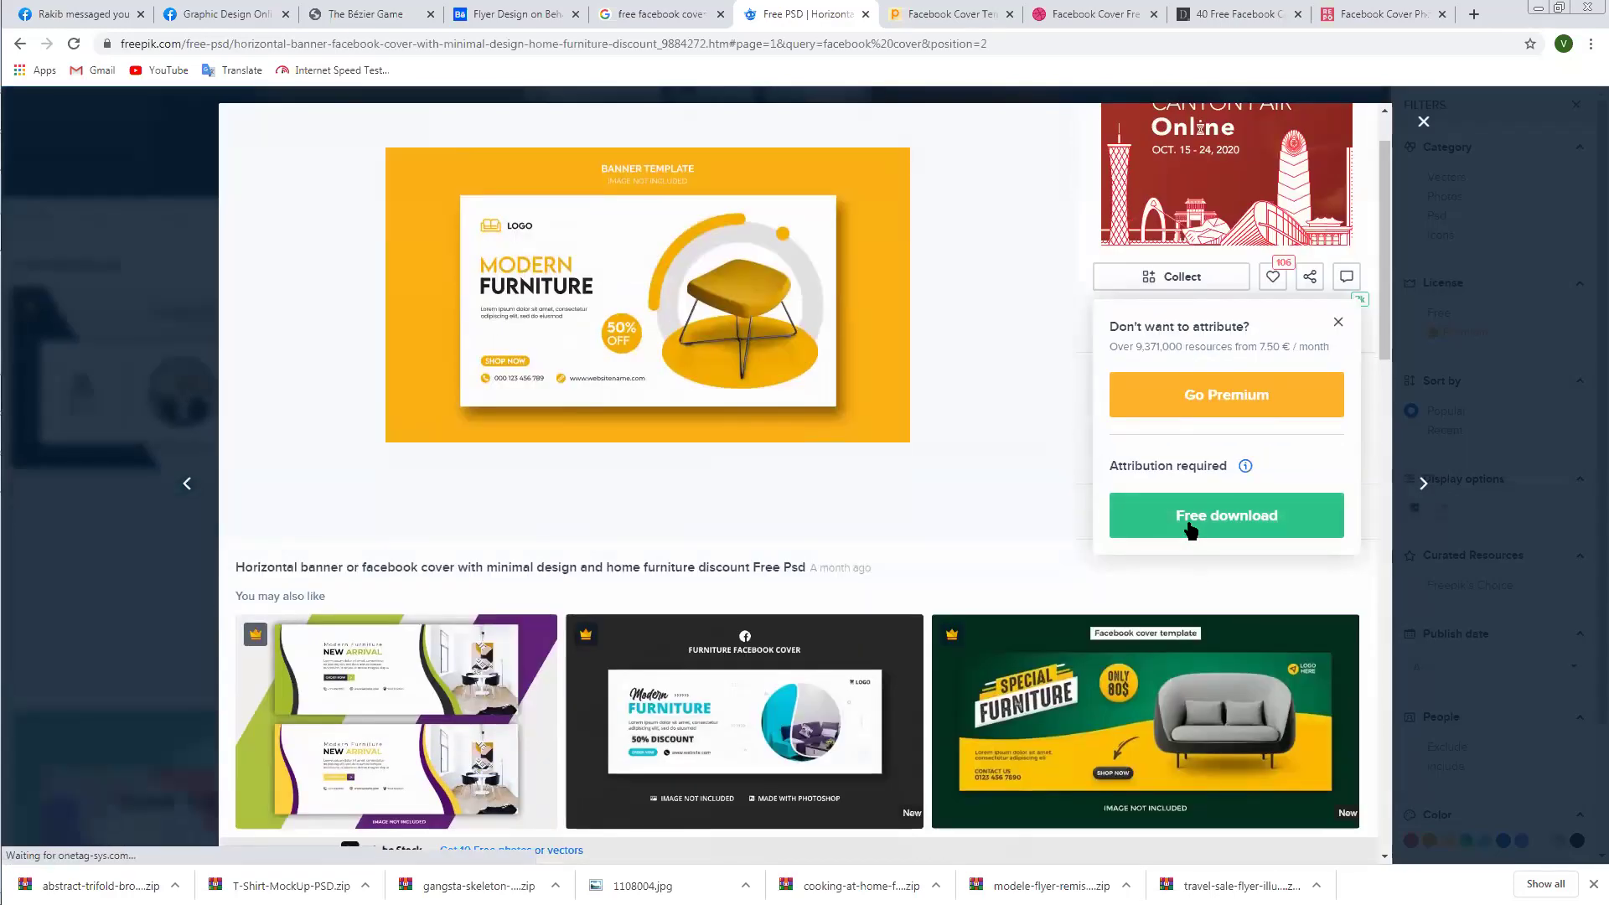
{"action": "left_click", "coordinate": [1188, 526]}
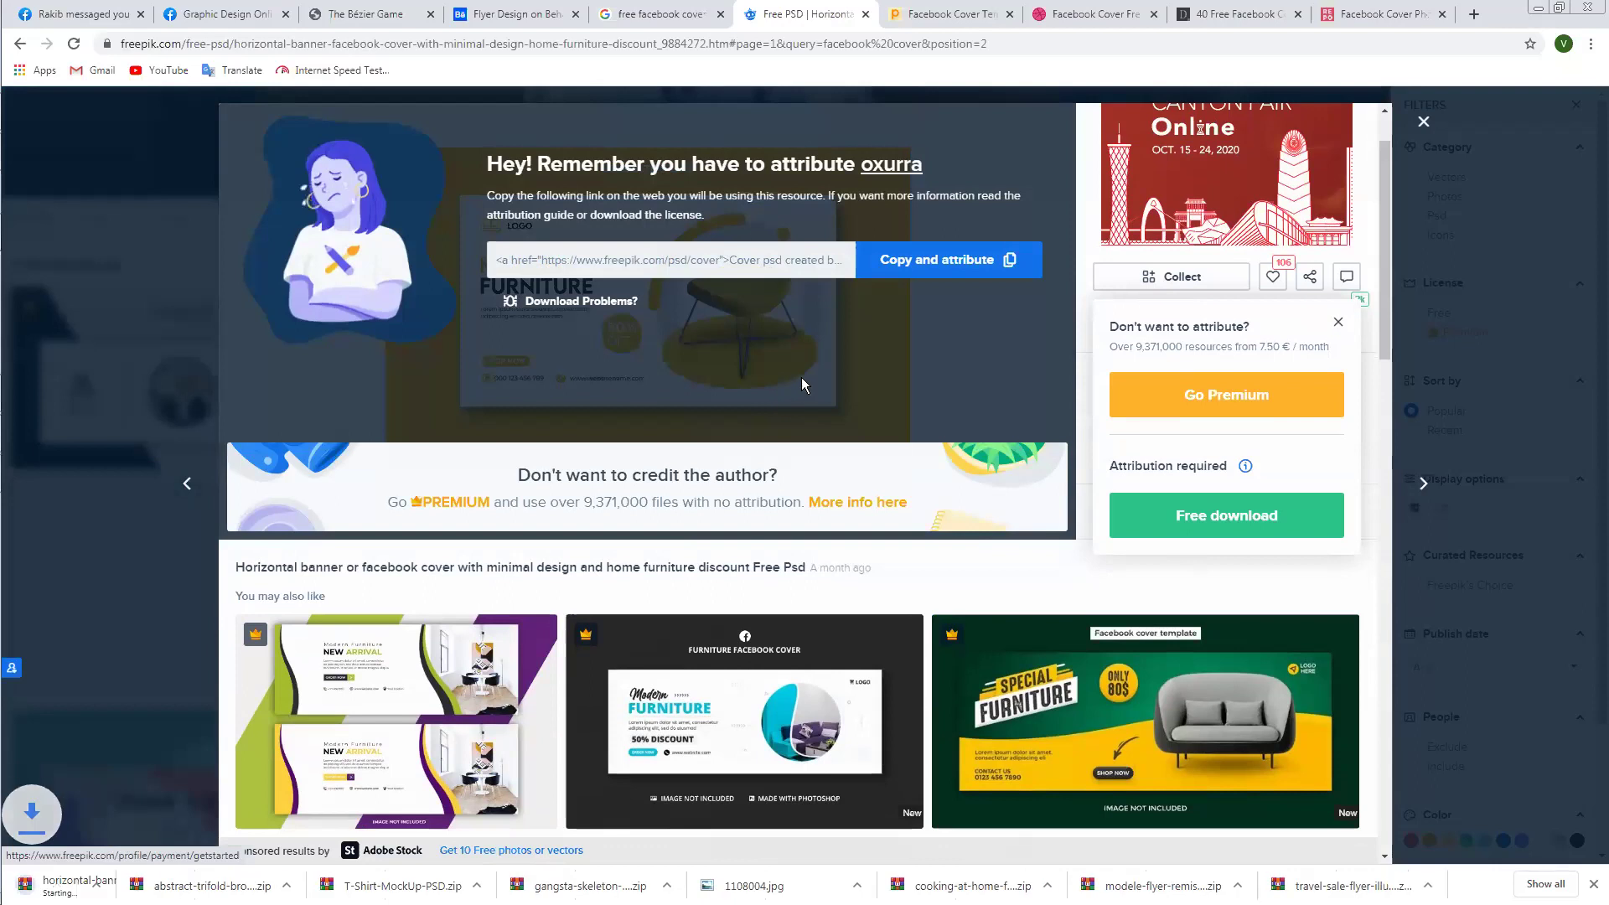
{"action": "left_click", "coordinate": [1425, 123]}
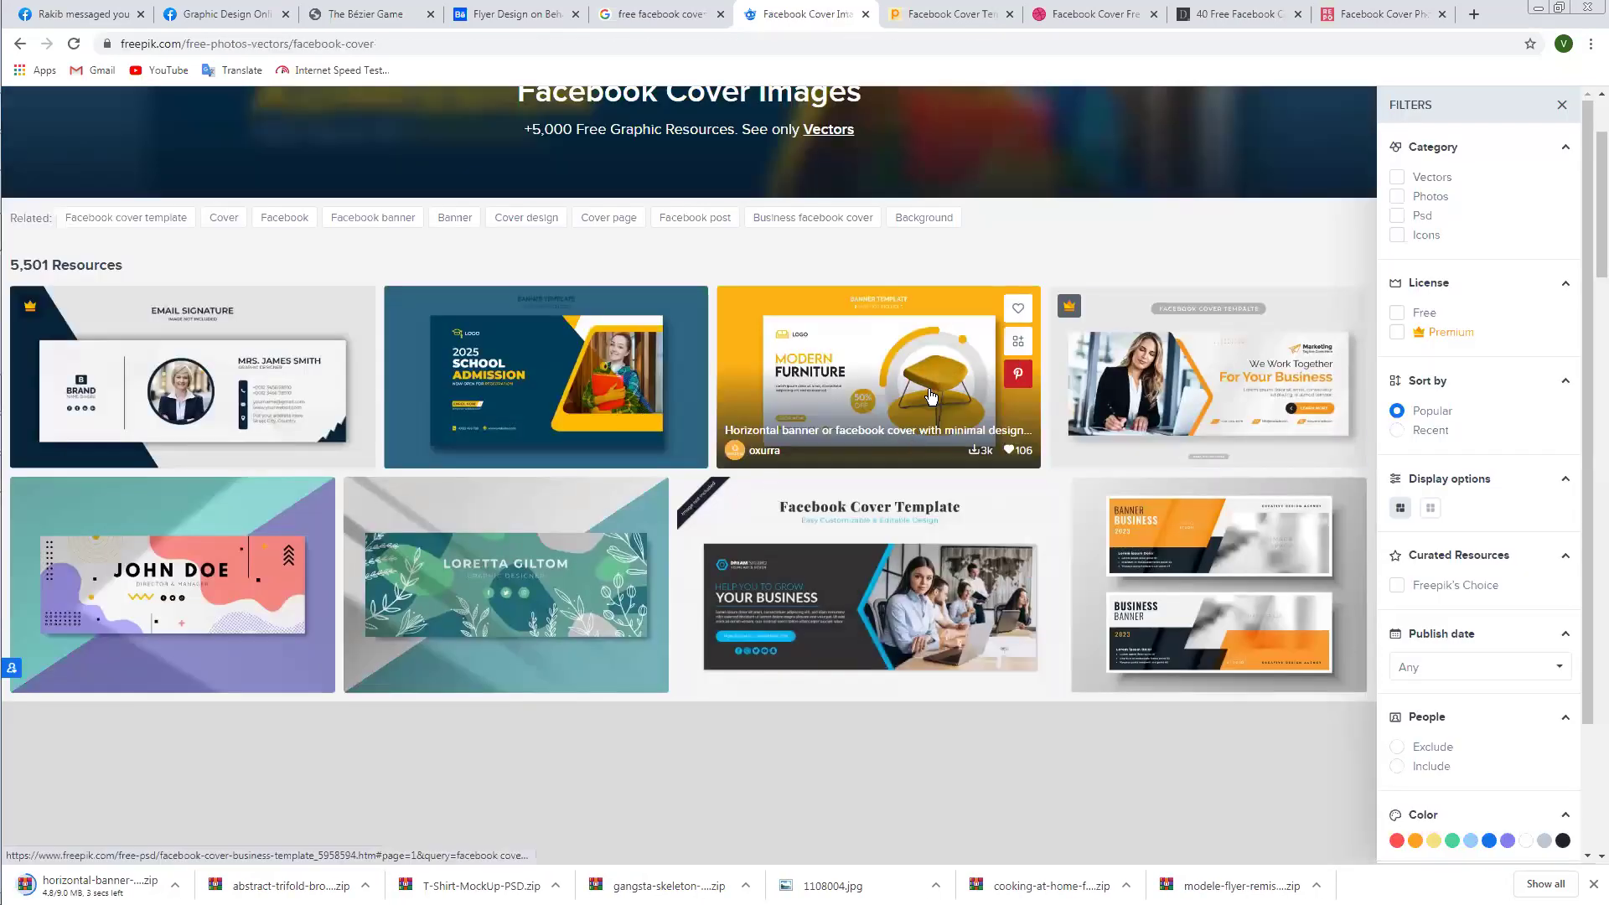
Browse the Freepik Facebook covers and open the premium Healthy Vegetable food cover template.
{"action": "scroll", "coordinate": [930, 396], "scroll_direction": "down", "scroll_amount": 2}
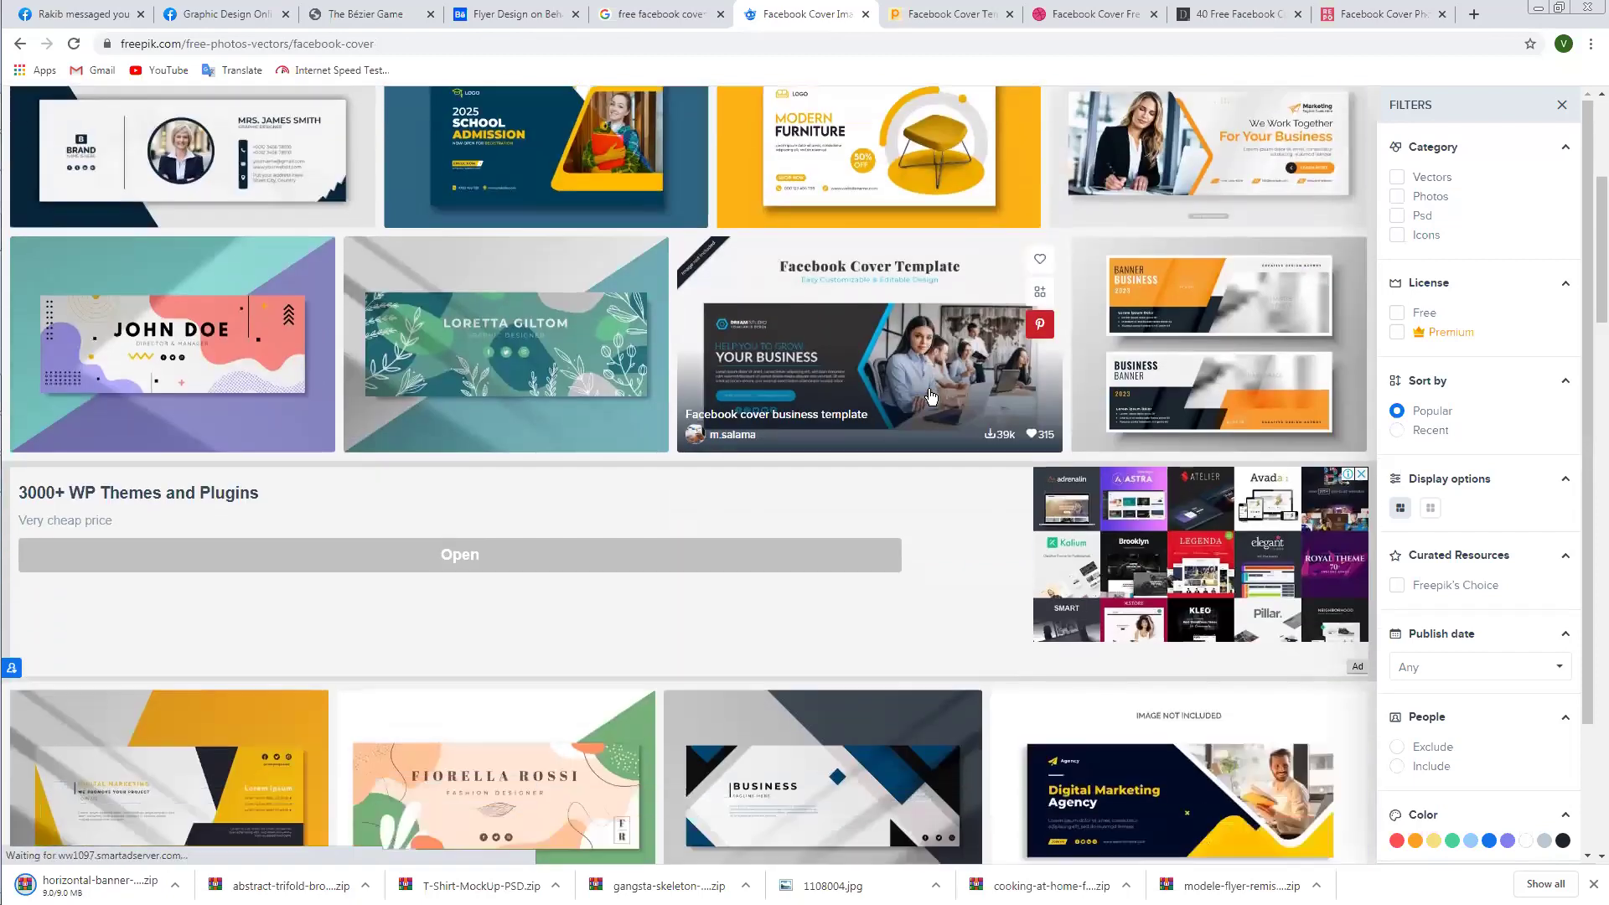
{"action": "scroll", "coordinate": [931, 396], "scroll_direction": "up", "scroll_amount": 2}
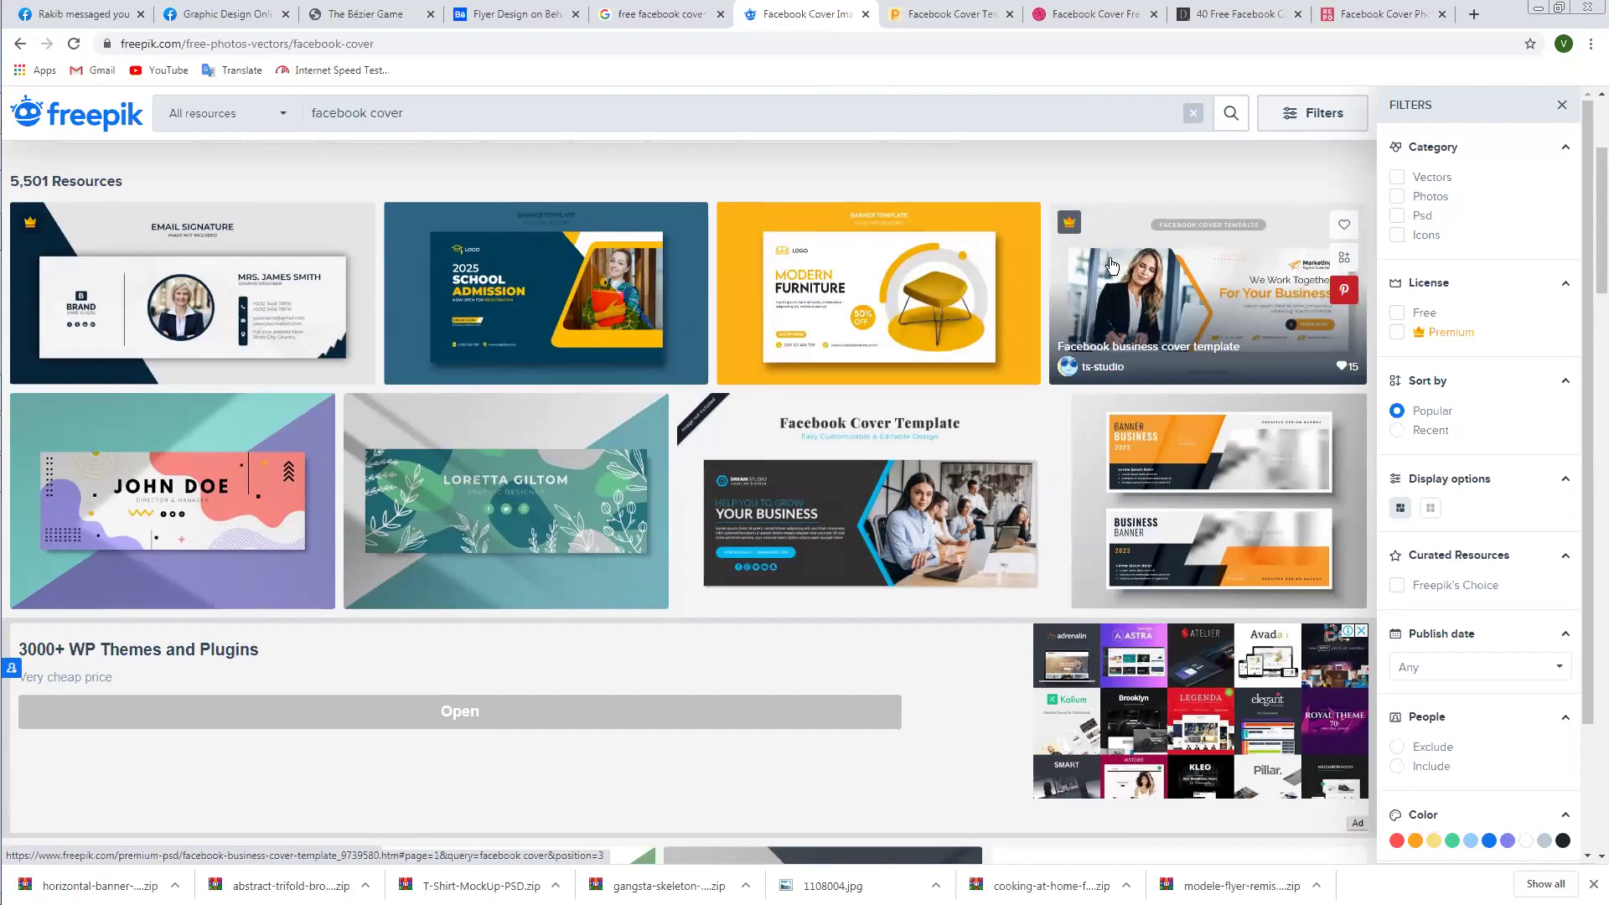
{"action": "scroll", "coordinate": [1112, 267], "scroll_direction": "down", "scroll_amount": 1}
{"action": "scroll", "coordinate": [1112, 266], "scroll_direction": "down", "scroll_amount": 8}
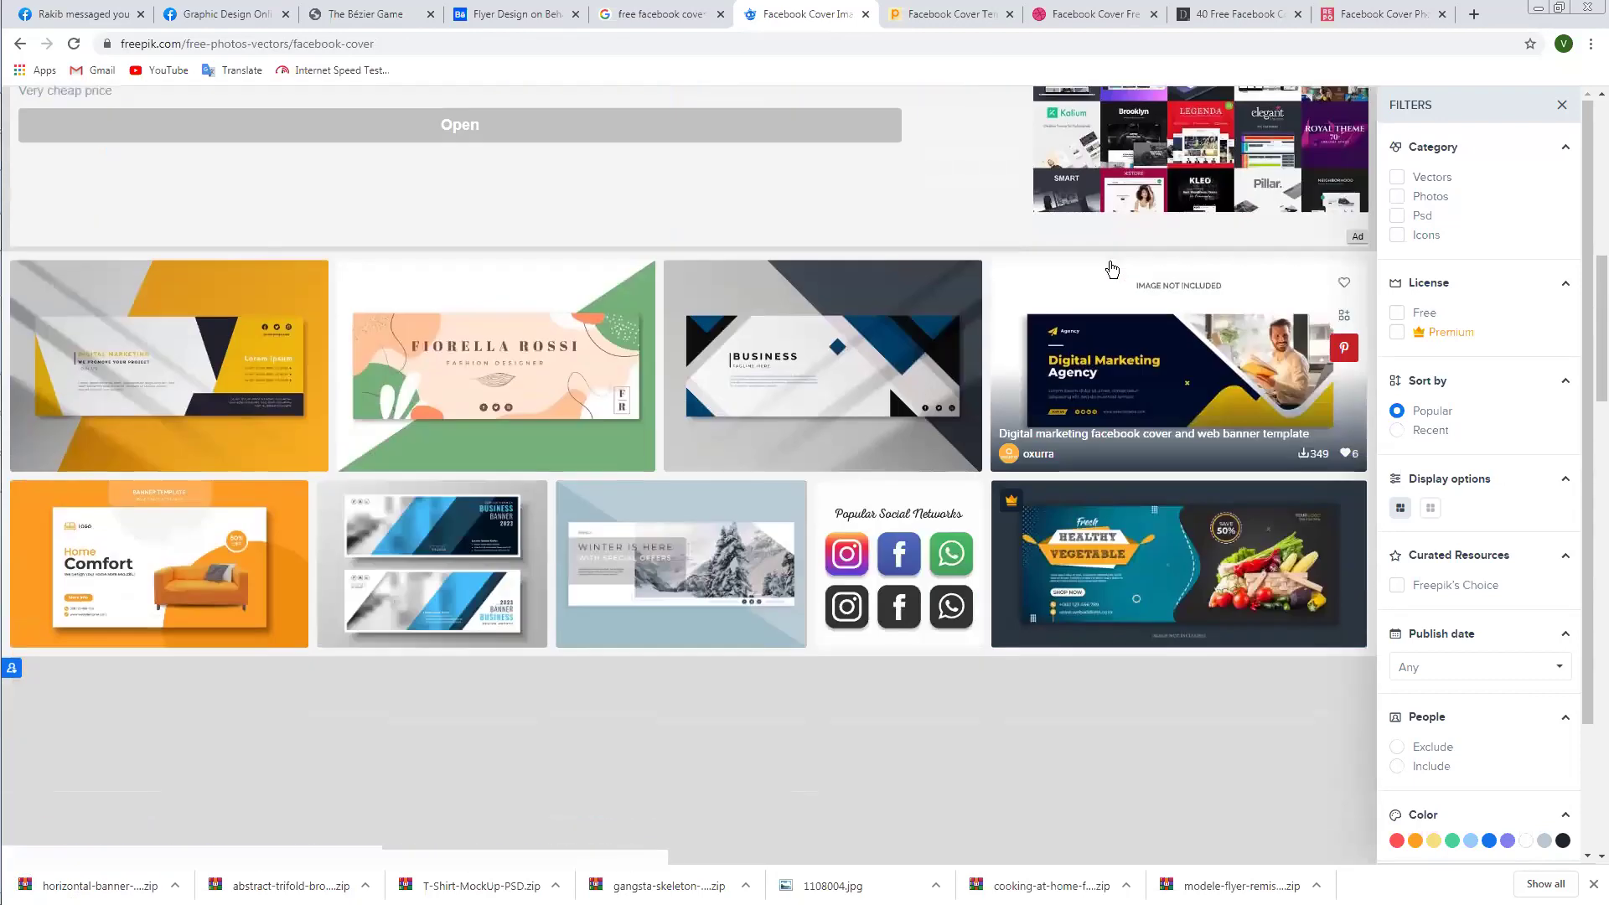
{"action": "scroll", "coordinate": [1110, 273], "scroll_direction": "down", "scroll_amount": 2}
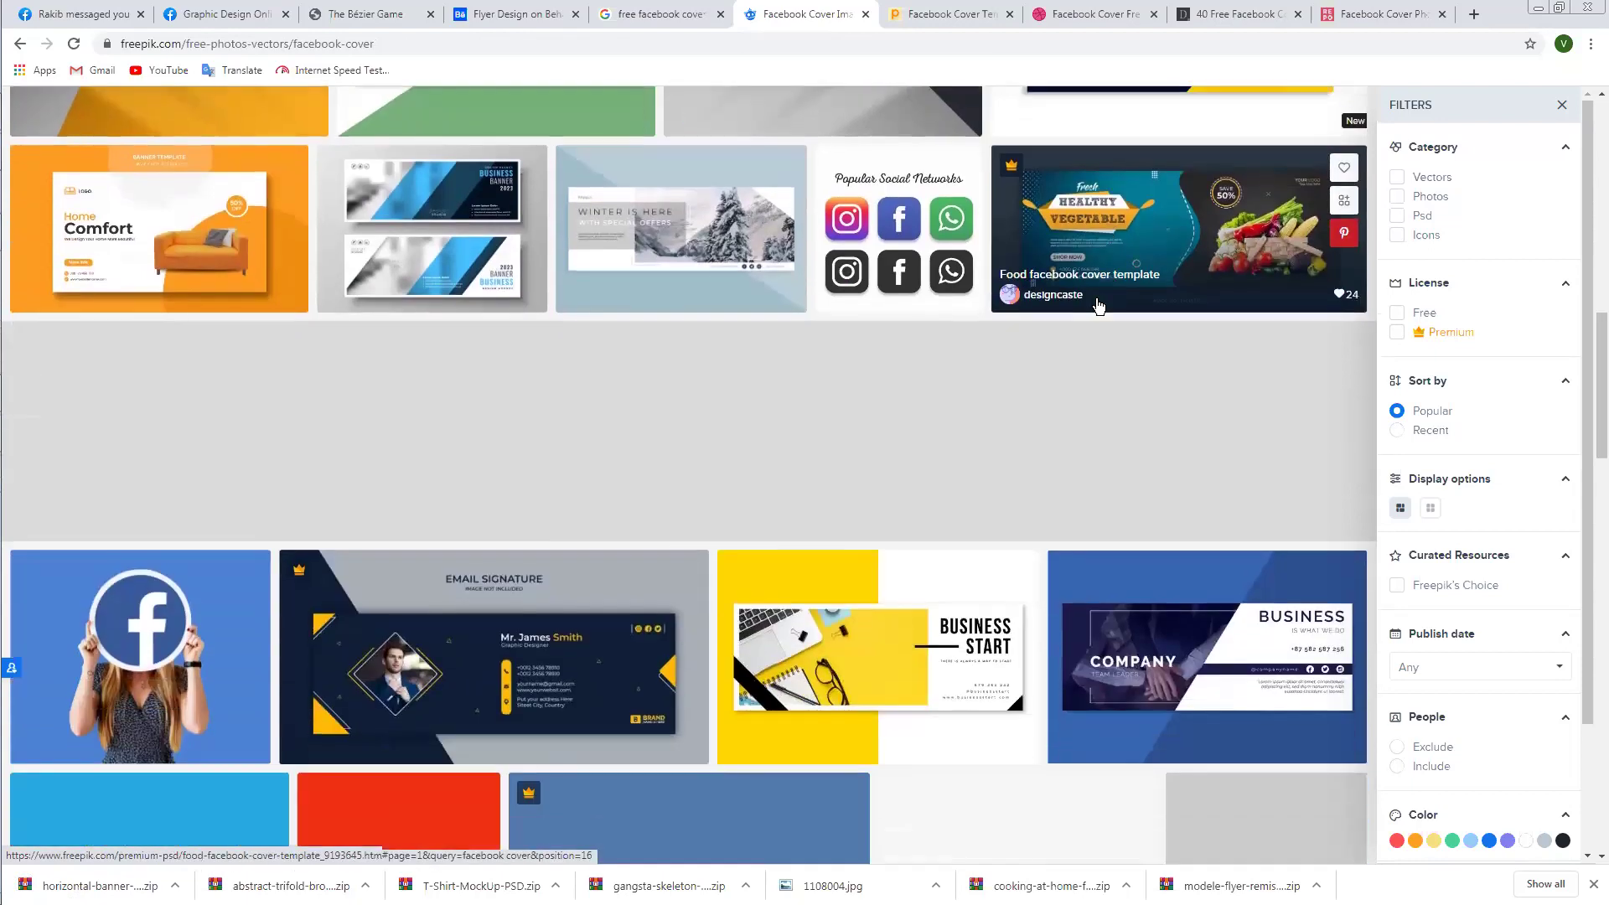
{"action": "left_click", "coordinate": [1164, 245]}
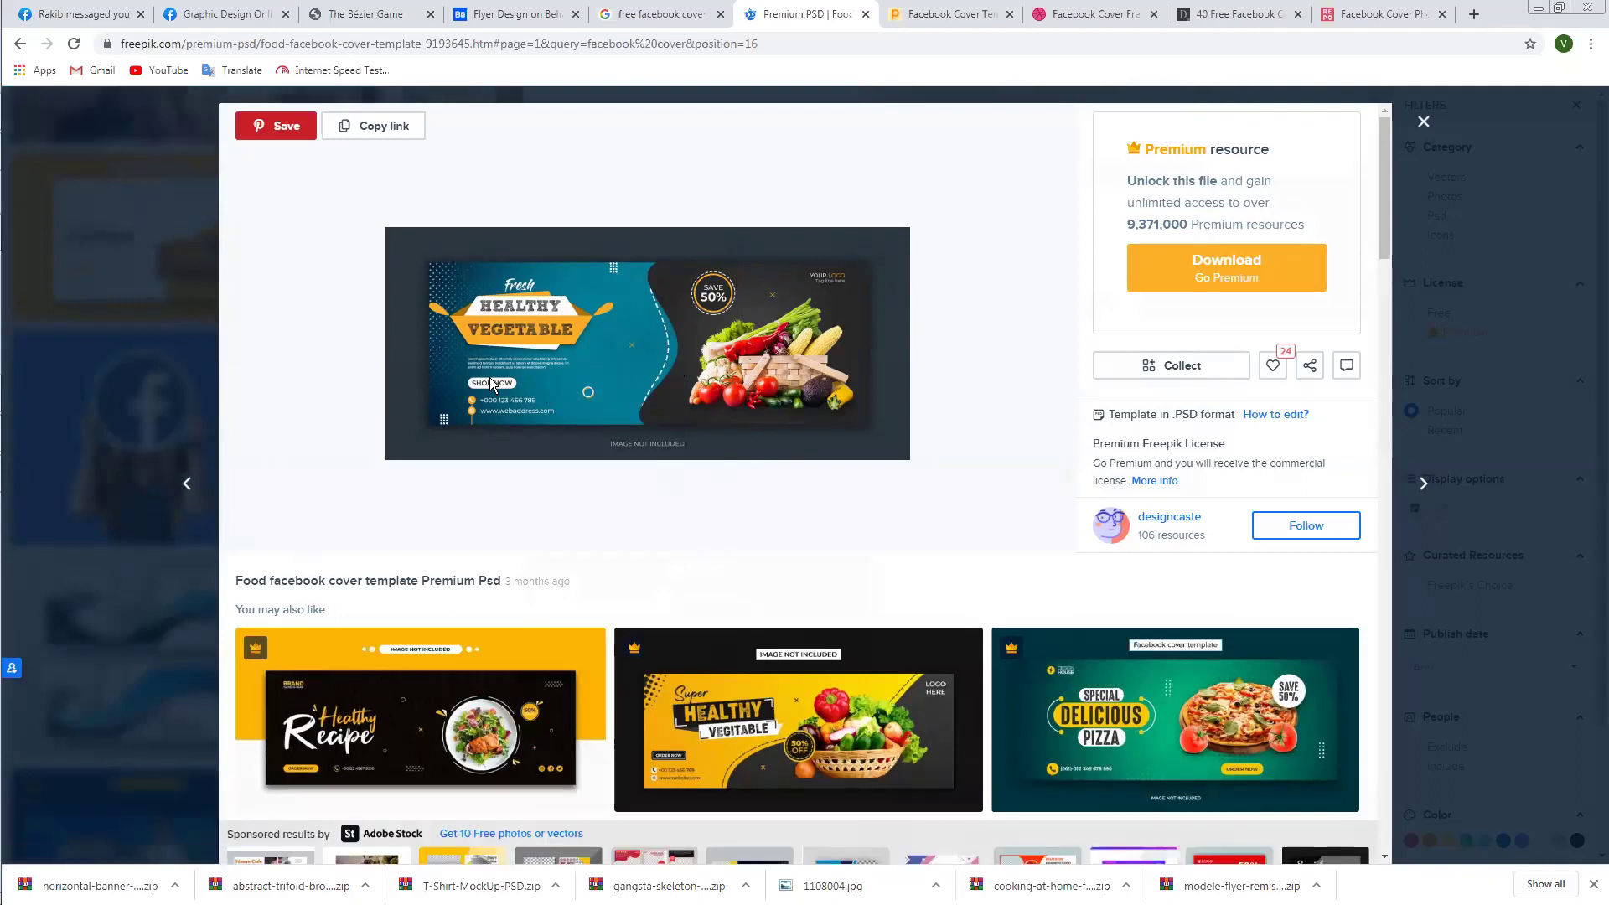
Examine the related food cover templates under the preview, close it, and continue through the Freepik results.
{"action": "scroll", "coordinate": [612, 419], "scroll_direction": "down", "scroll_amount": 4}
{"action": "scroll", "coordinate": [616, 500], "scroll_direction": "down", "scroll_amount": 4}
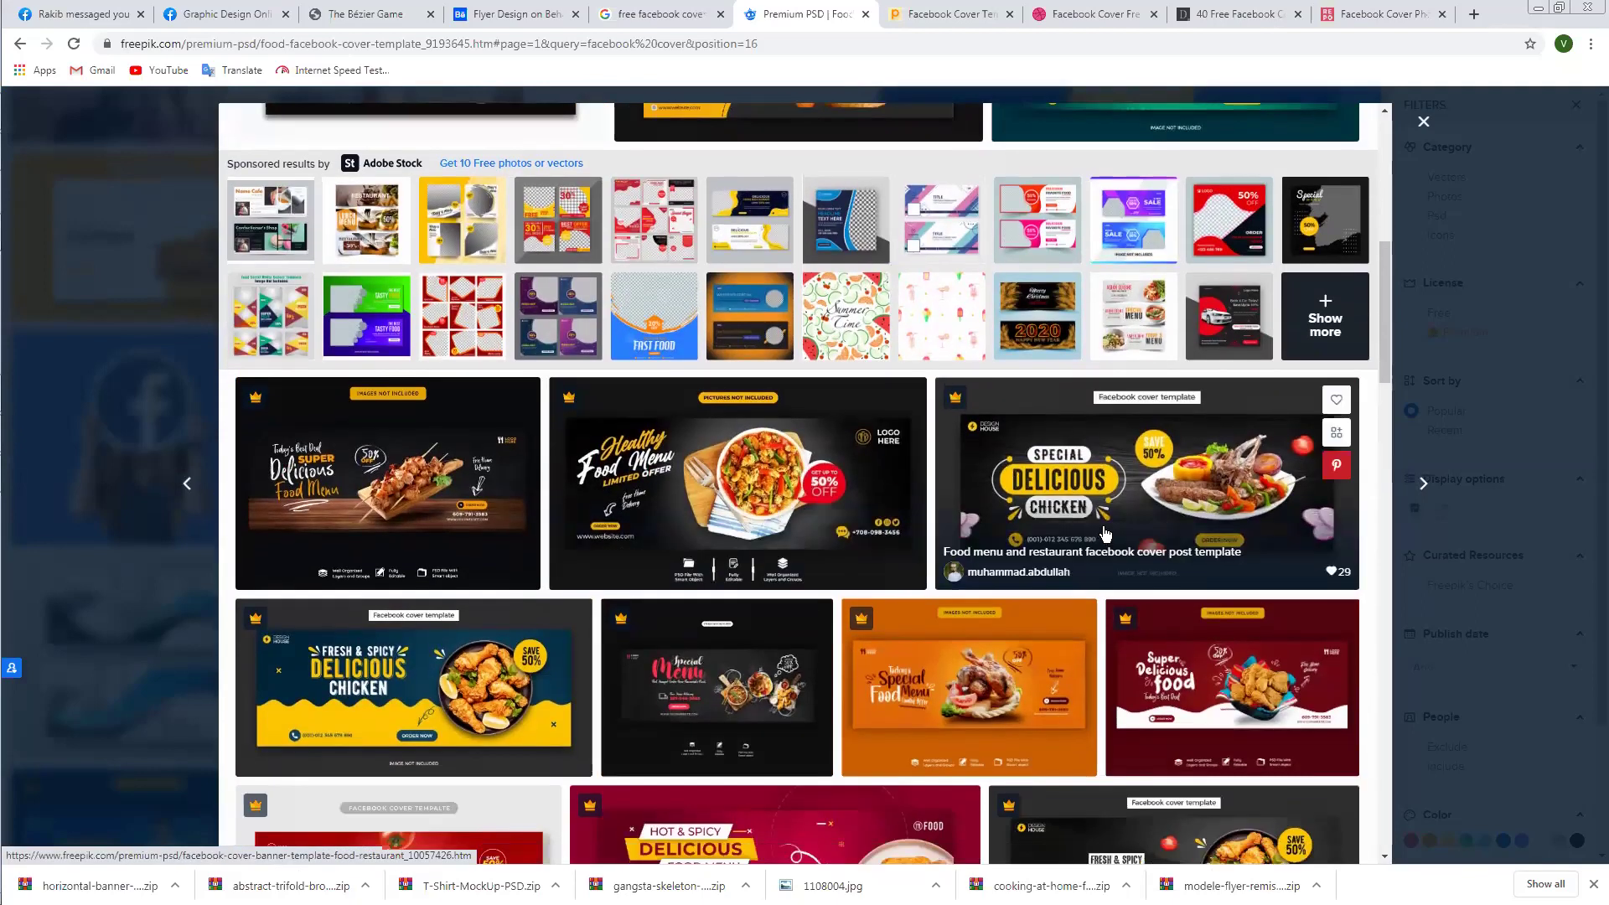
{"action": "scroll", "coordinate": [1105, 533], "scroll_direction": "down", "scroll_amount": 1}
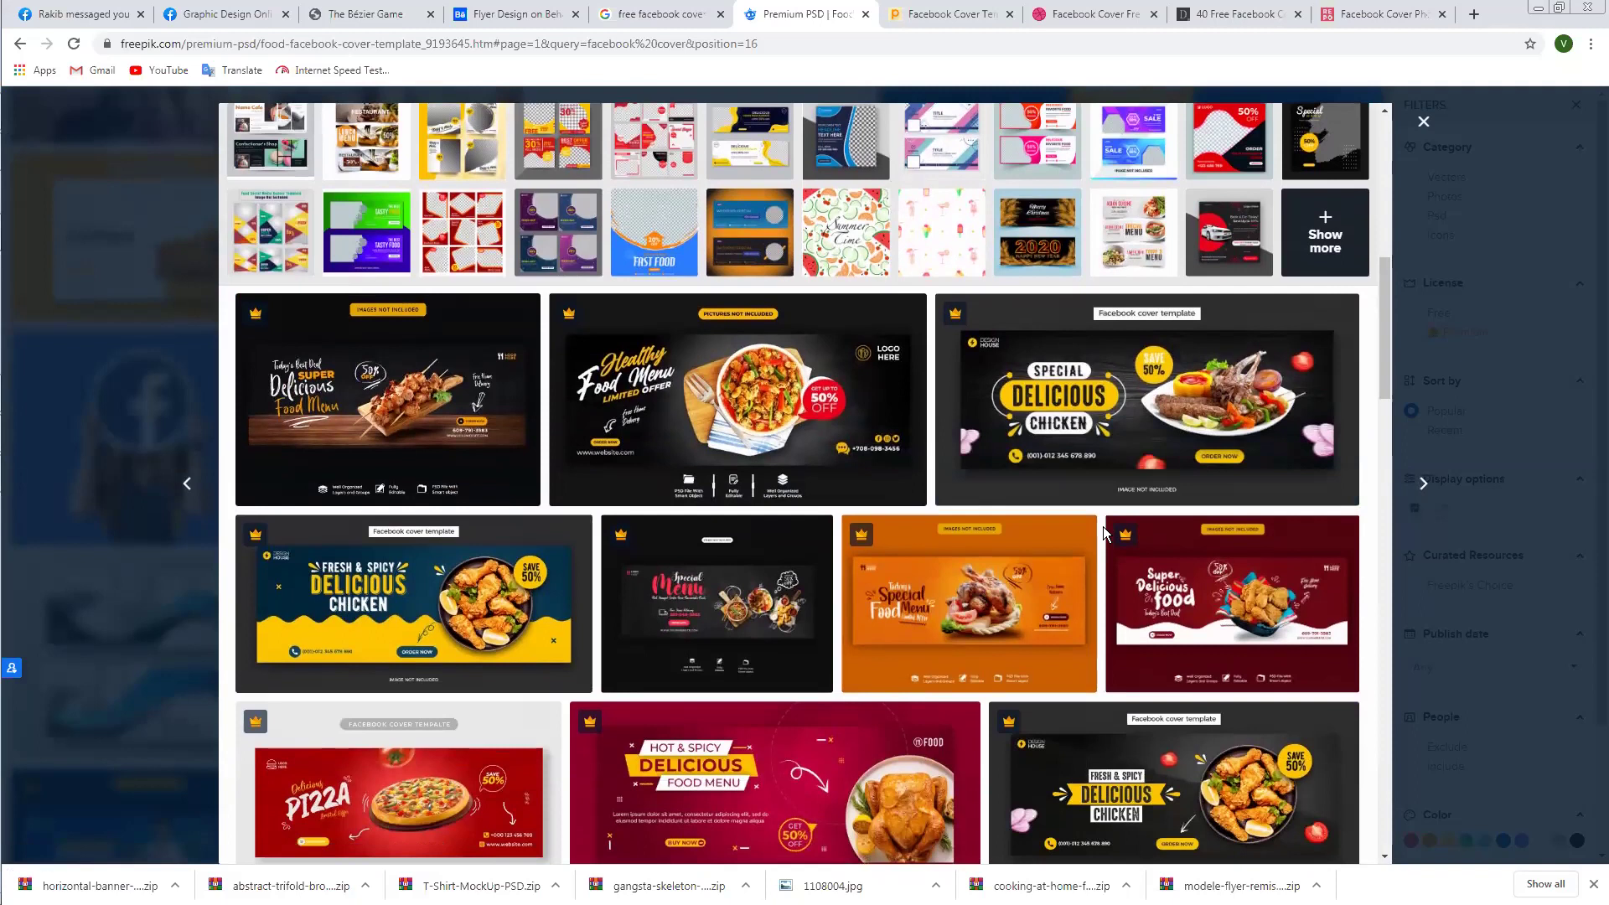
{"action": "scroll", "coordinate": [1103, 526], "scroll_direction": "down", "scroll_amount": 2}
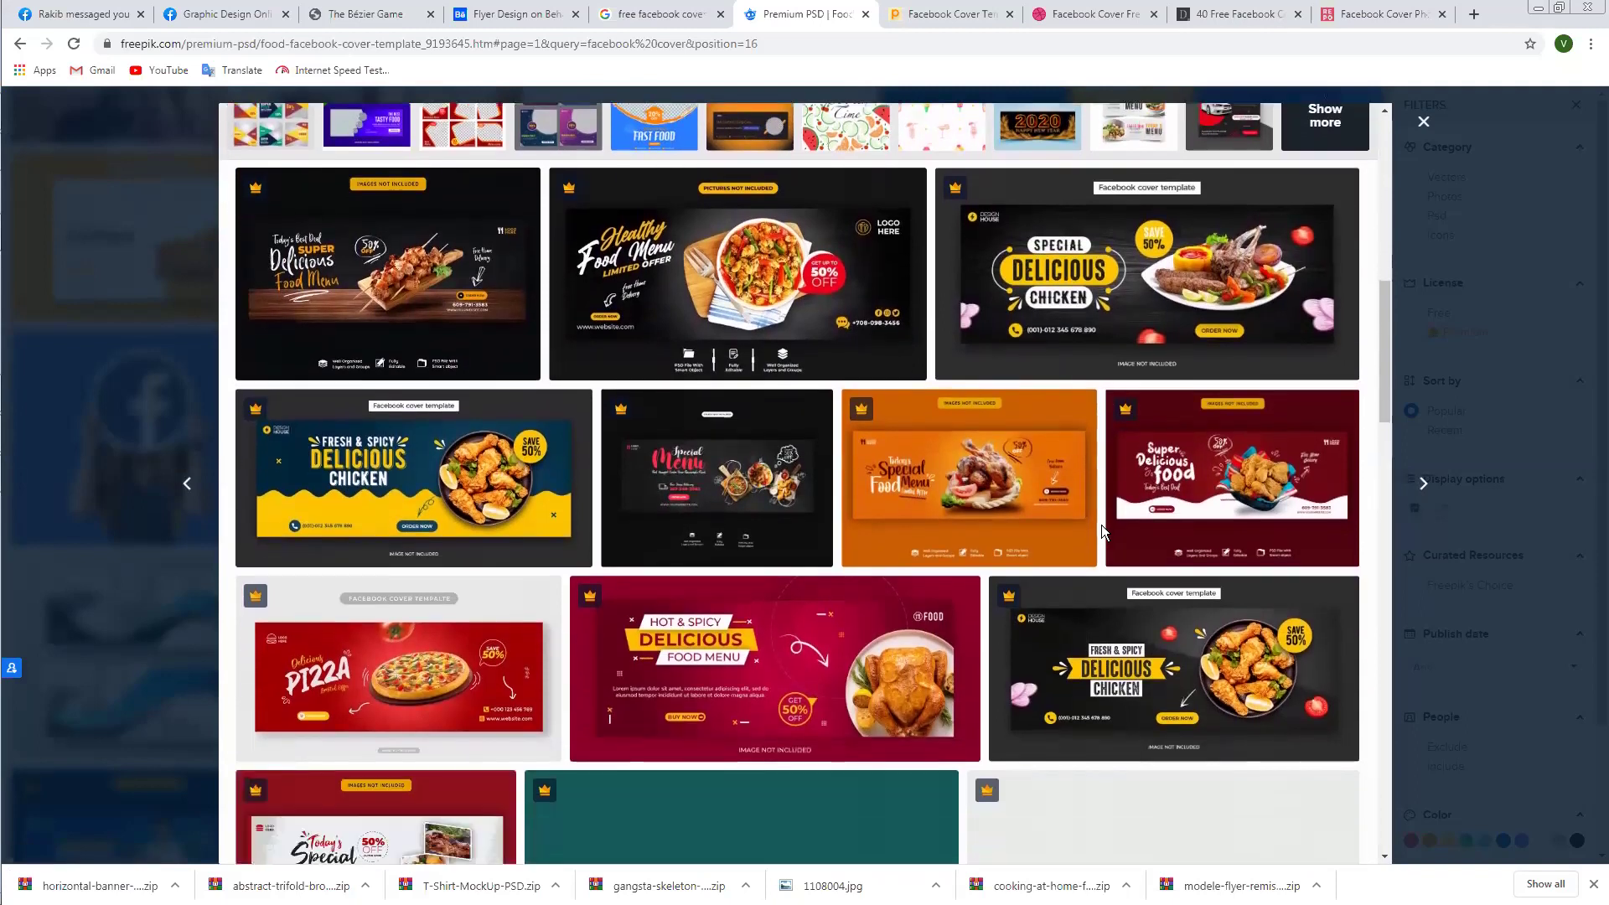
{"action": "scroll", "coordinate": [1102, 529], "scroll_direction": "down", "scroll_amount": 7}
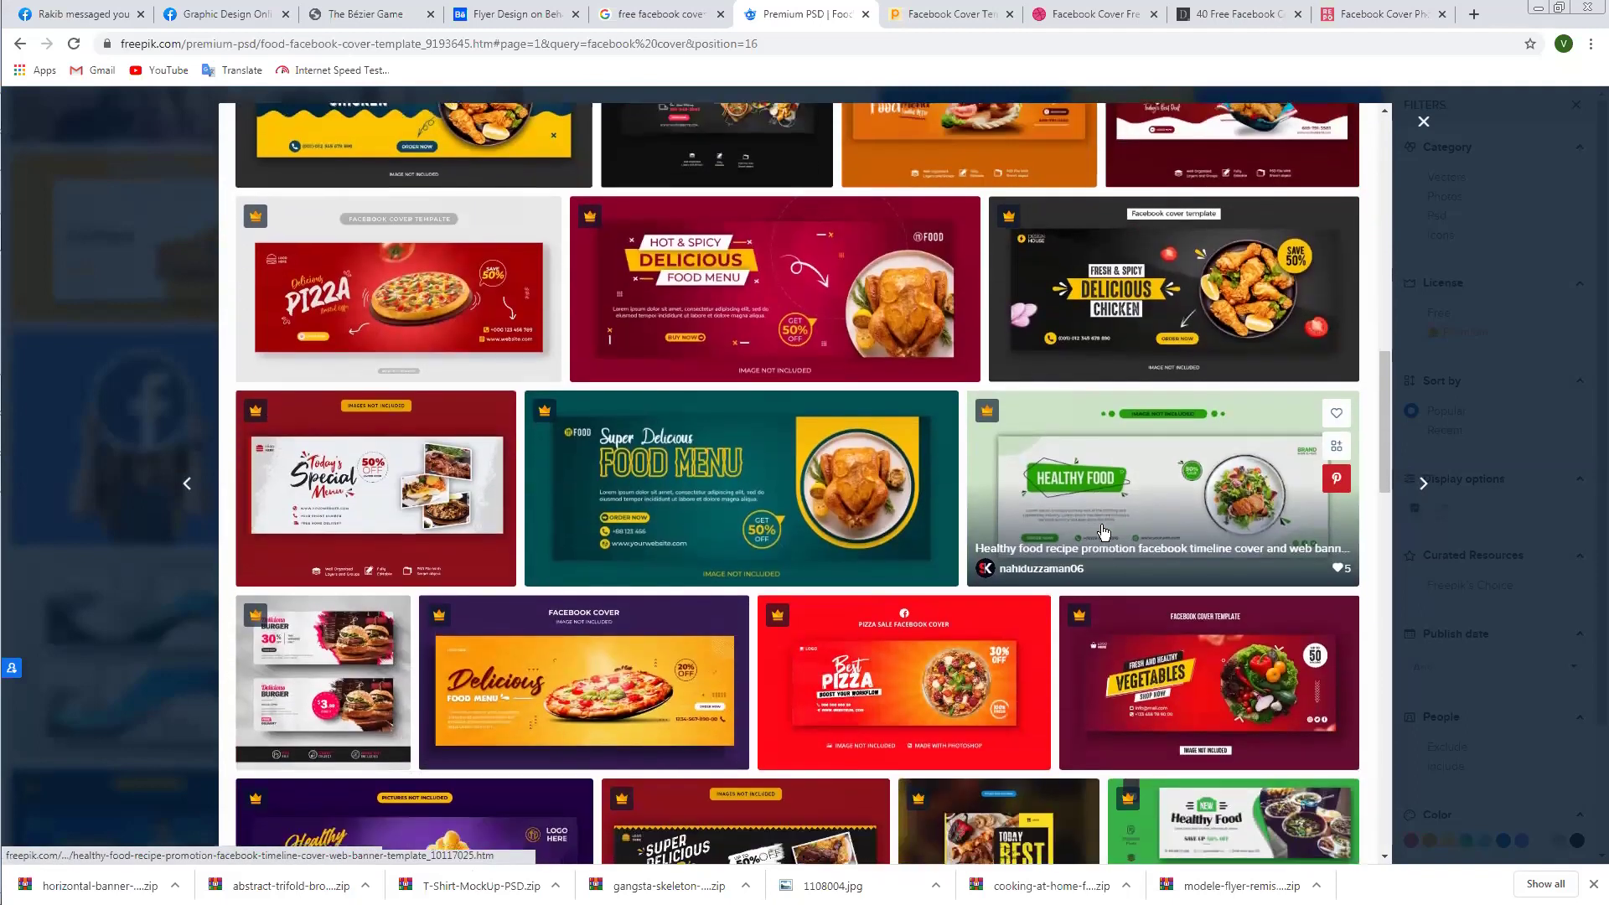
{"action": "key", "text": "Escape"}
{"action": "scroll", "coordinate": [733, 540], "scroll_direction": "down", "scroll_amount": 3}
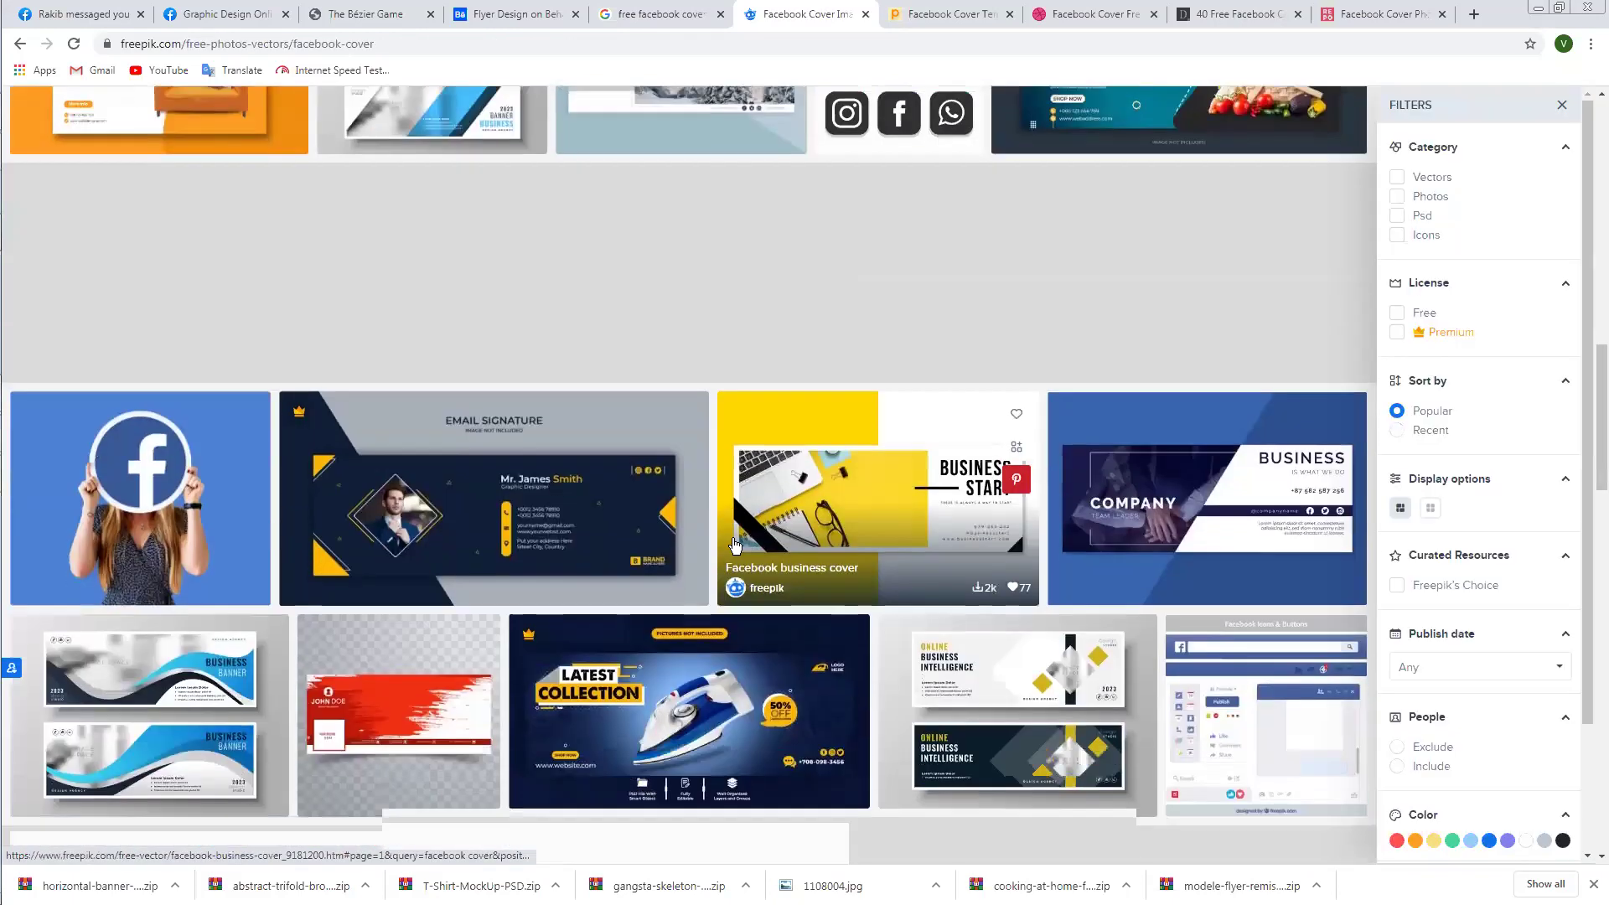
Browse further down the Freepik results and download the free "We Promote Your Business" Facebook business cover template.
{"action": "scroll", "coordinate": [867, 571], "scroll_direction": "down", "scroll_amount": 3}
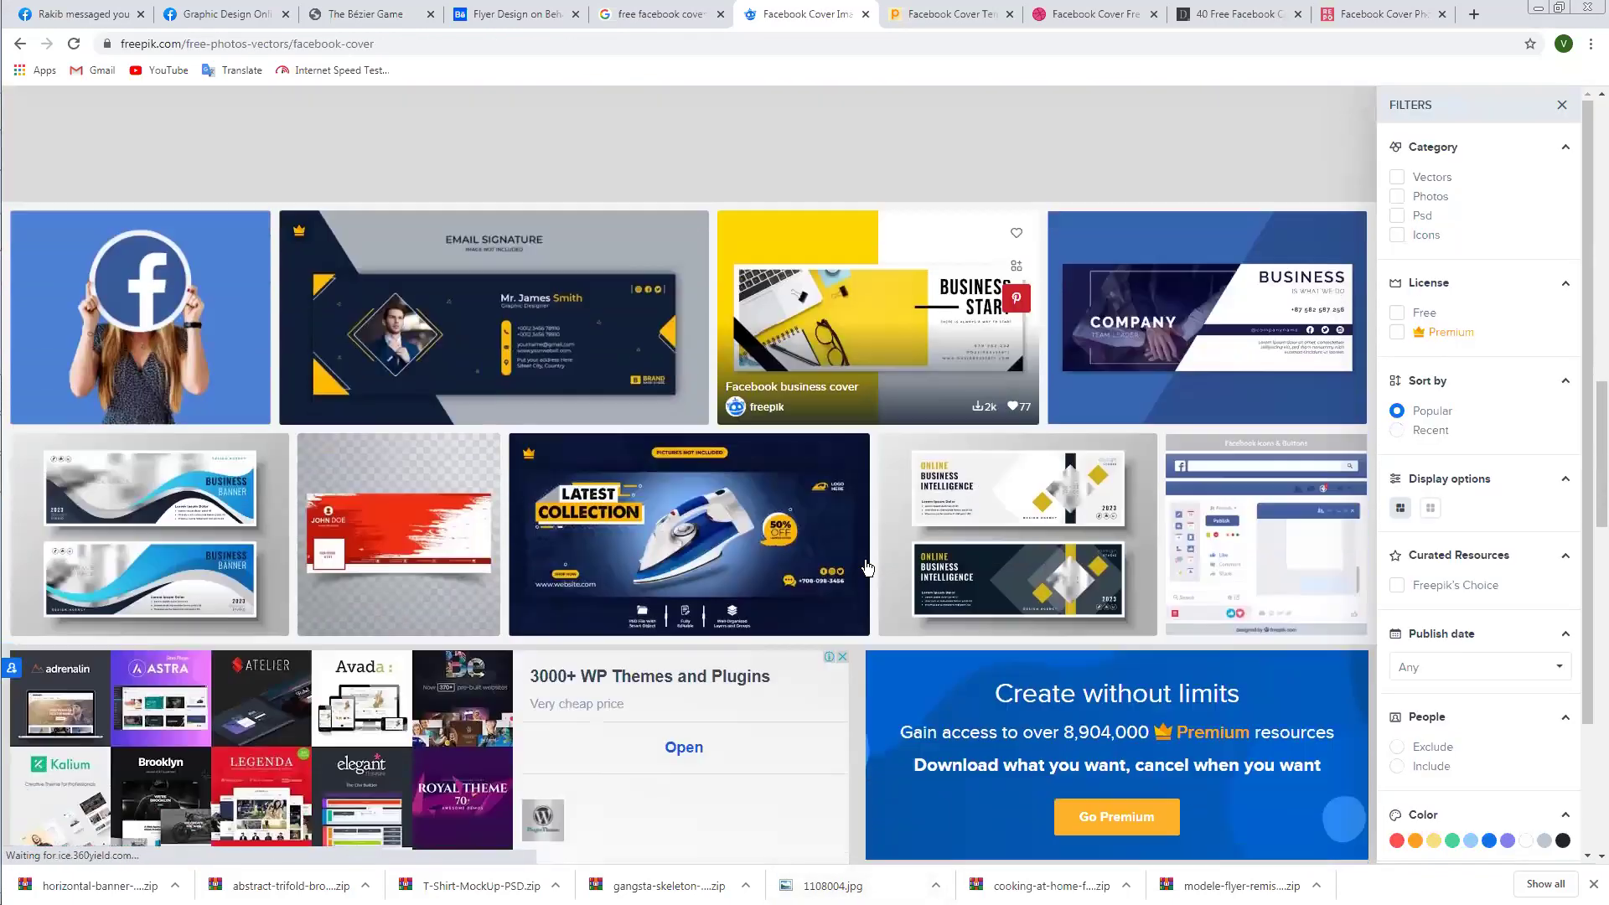
{"action": "scroll", "coordinate": [867, 571], "scroll_direction": "down", "scroll_amount": 6}
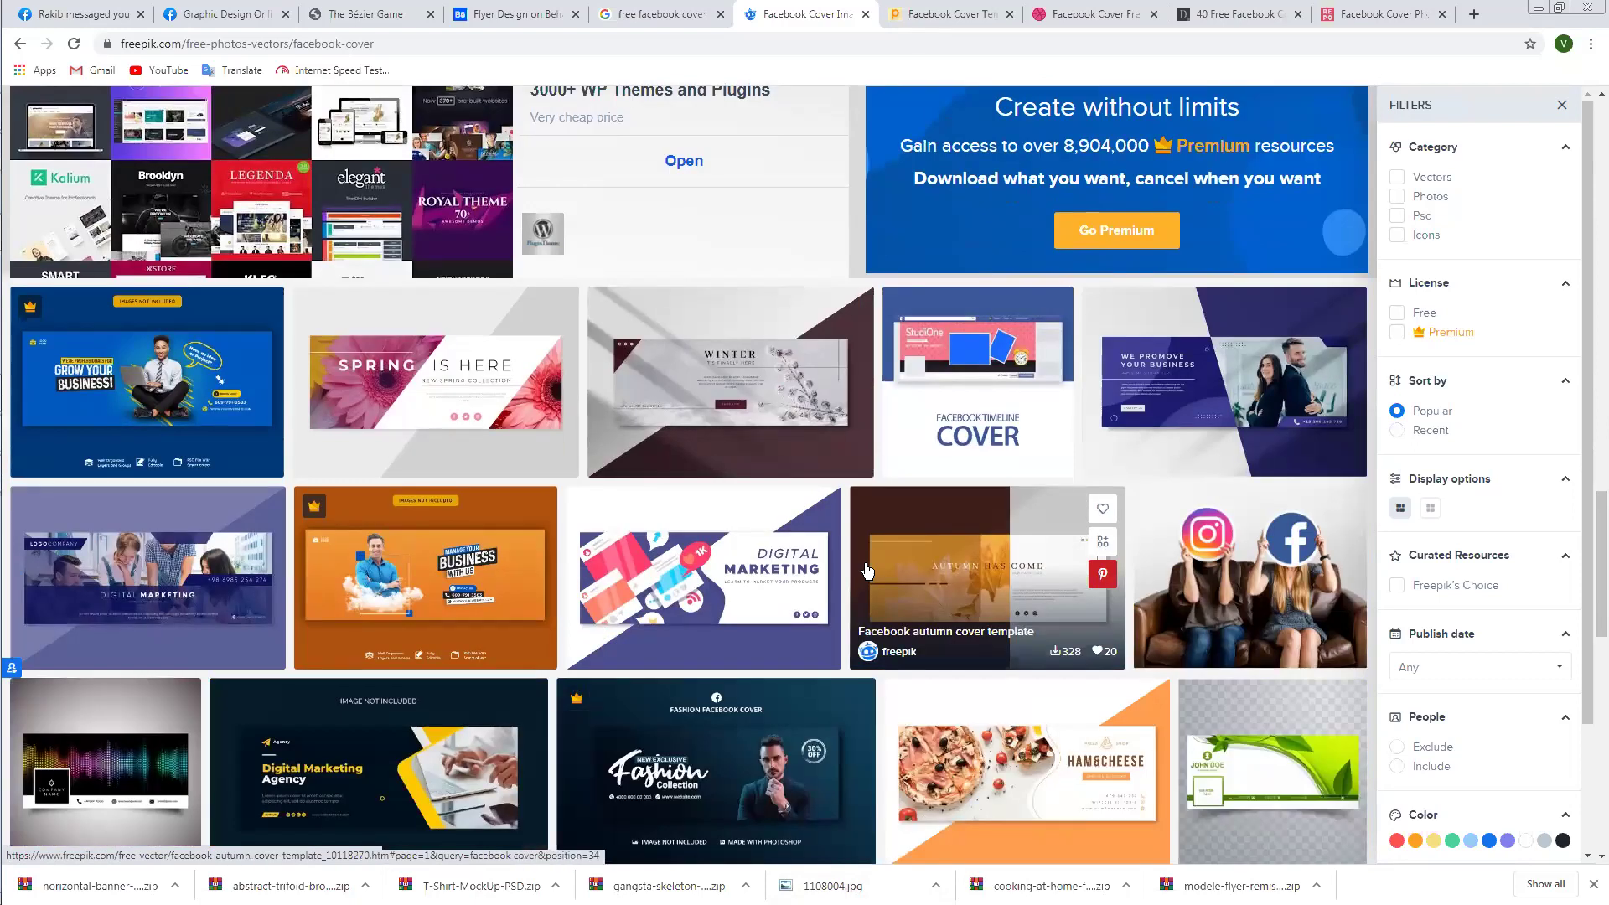
{"action": "scroll", "coordinate": [867, 571], "scroll_direction": "down", "scroll_amount": 1}
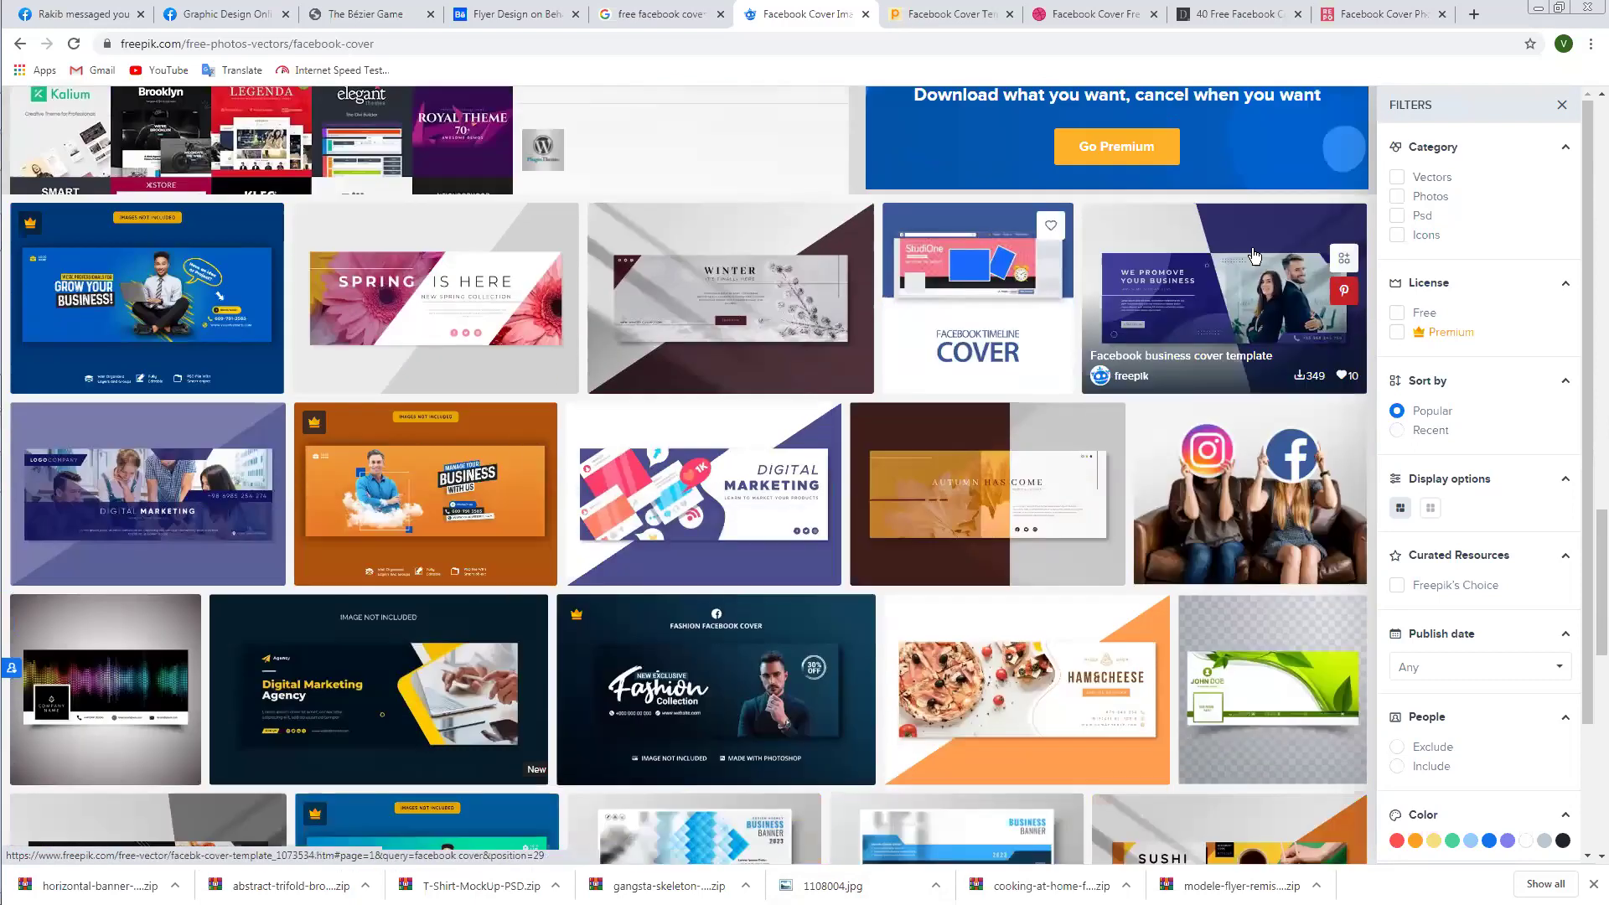
{"action": "left_click", "coordinate": [1178, 314]}
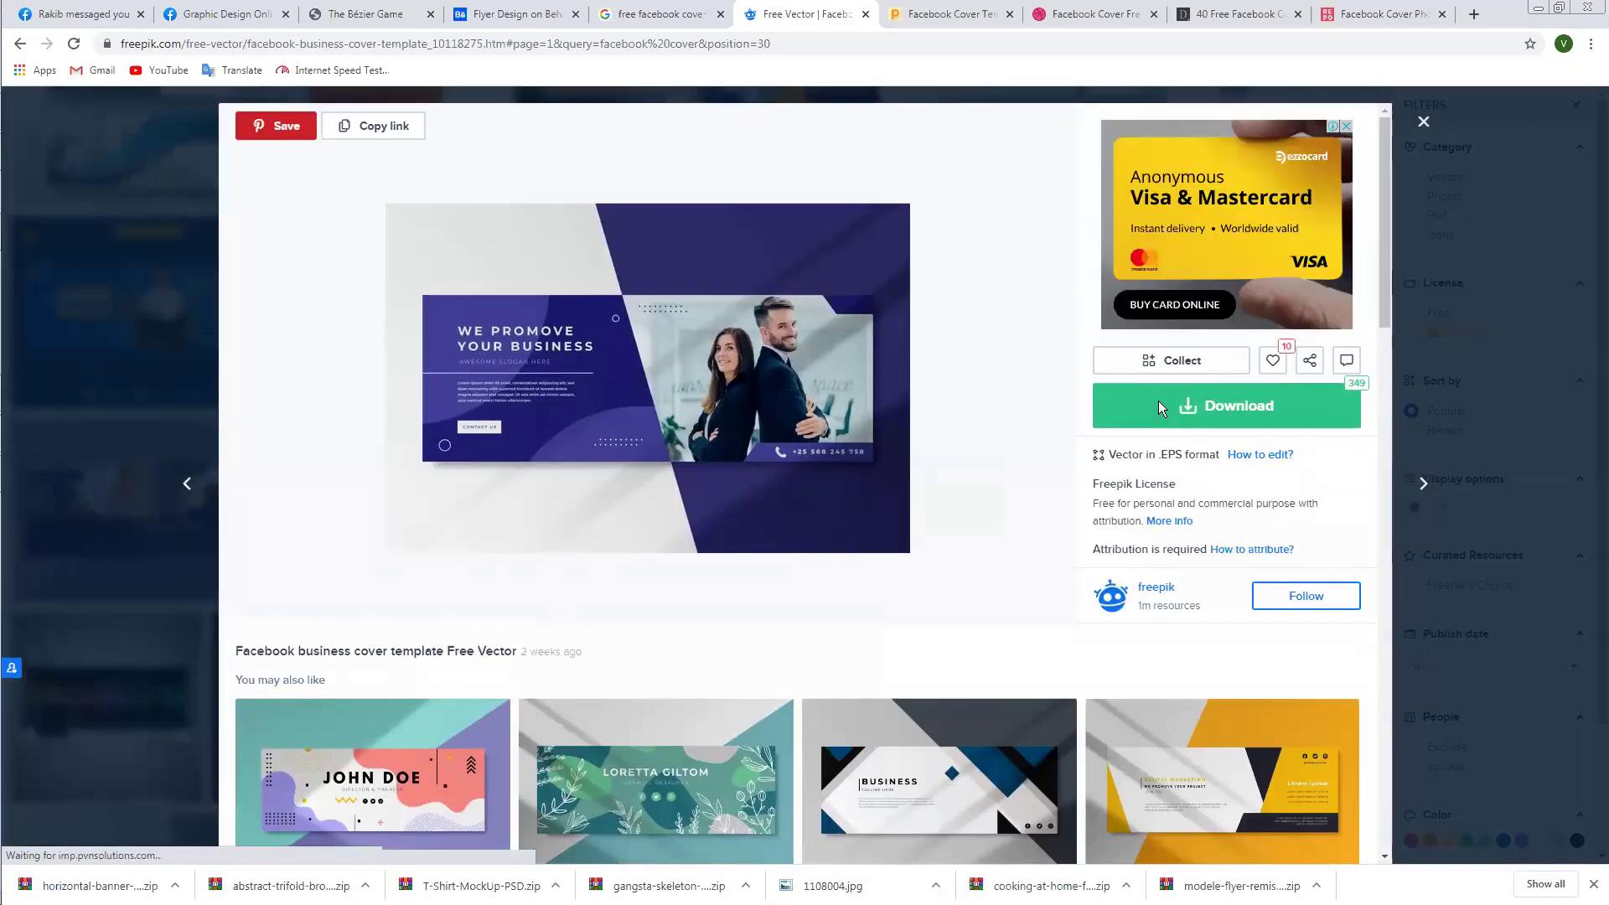
{"action": "left_click", "coordinate": [1158, 403]}
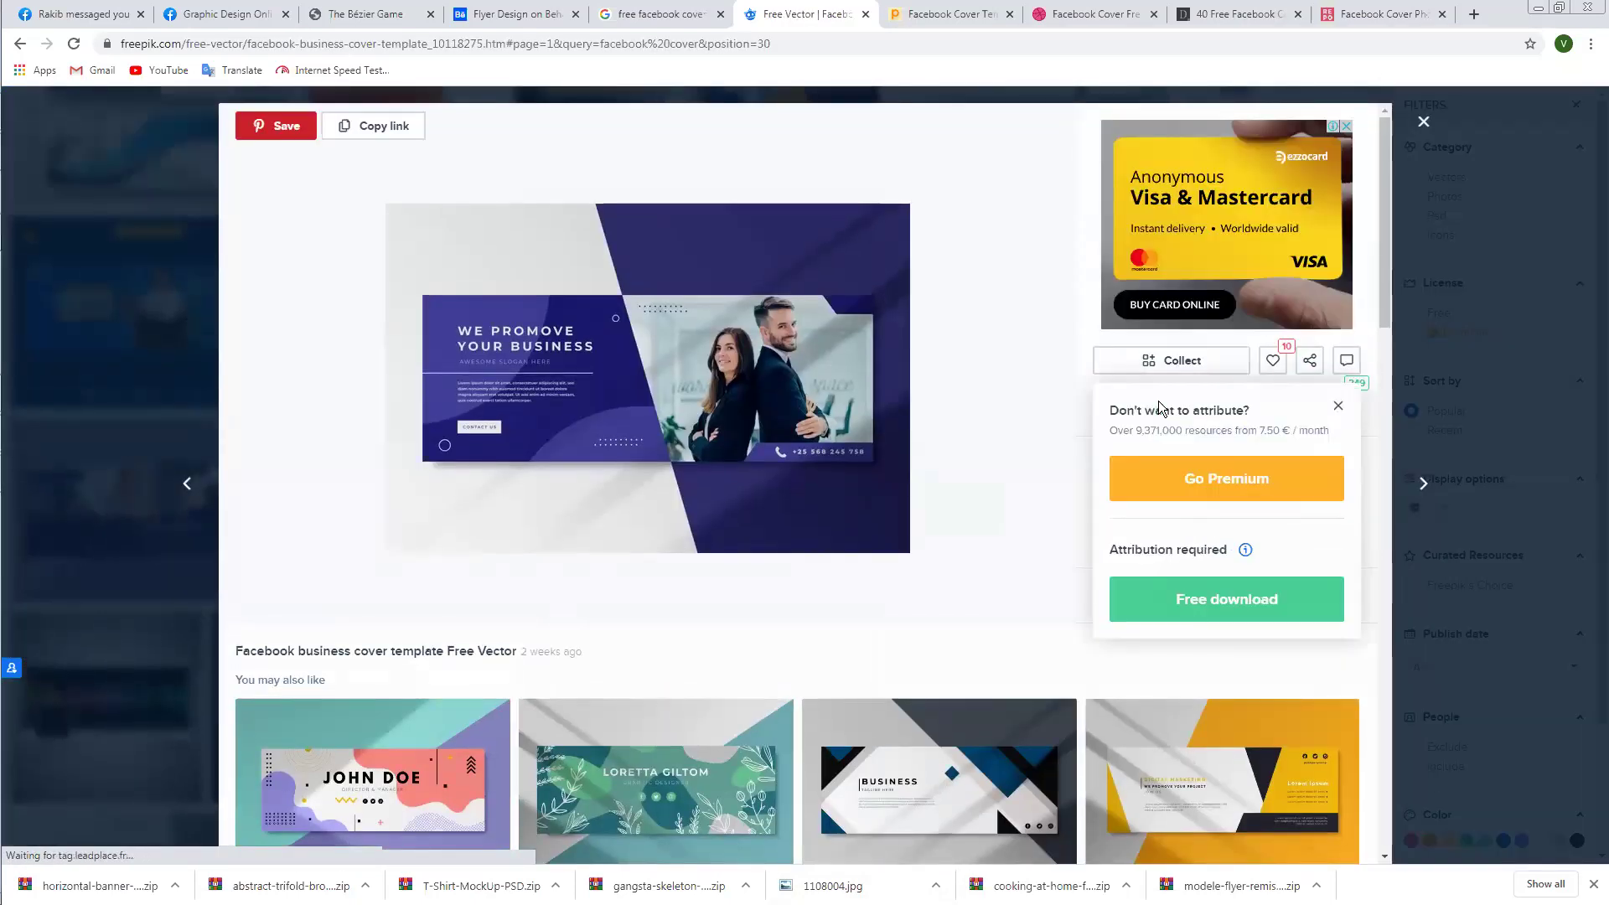
{"action": "left_click", "coordinate": [1210, 607]}
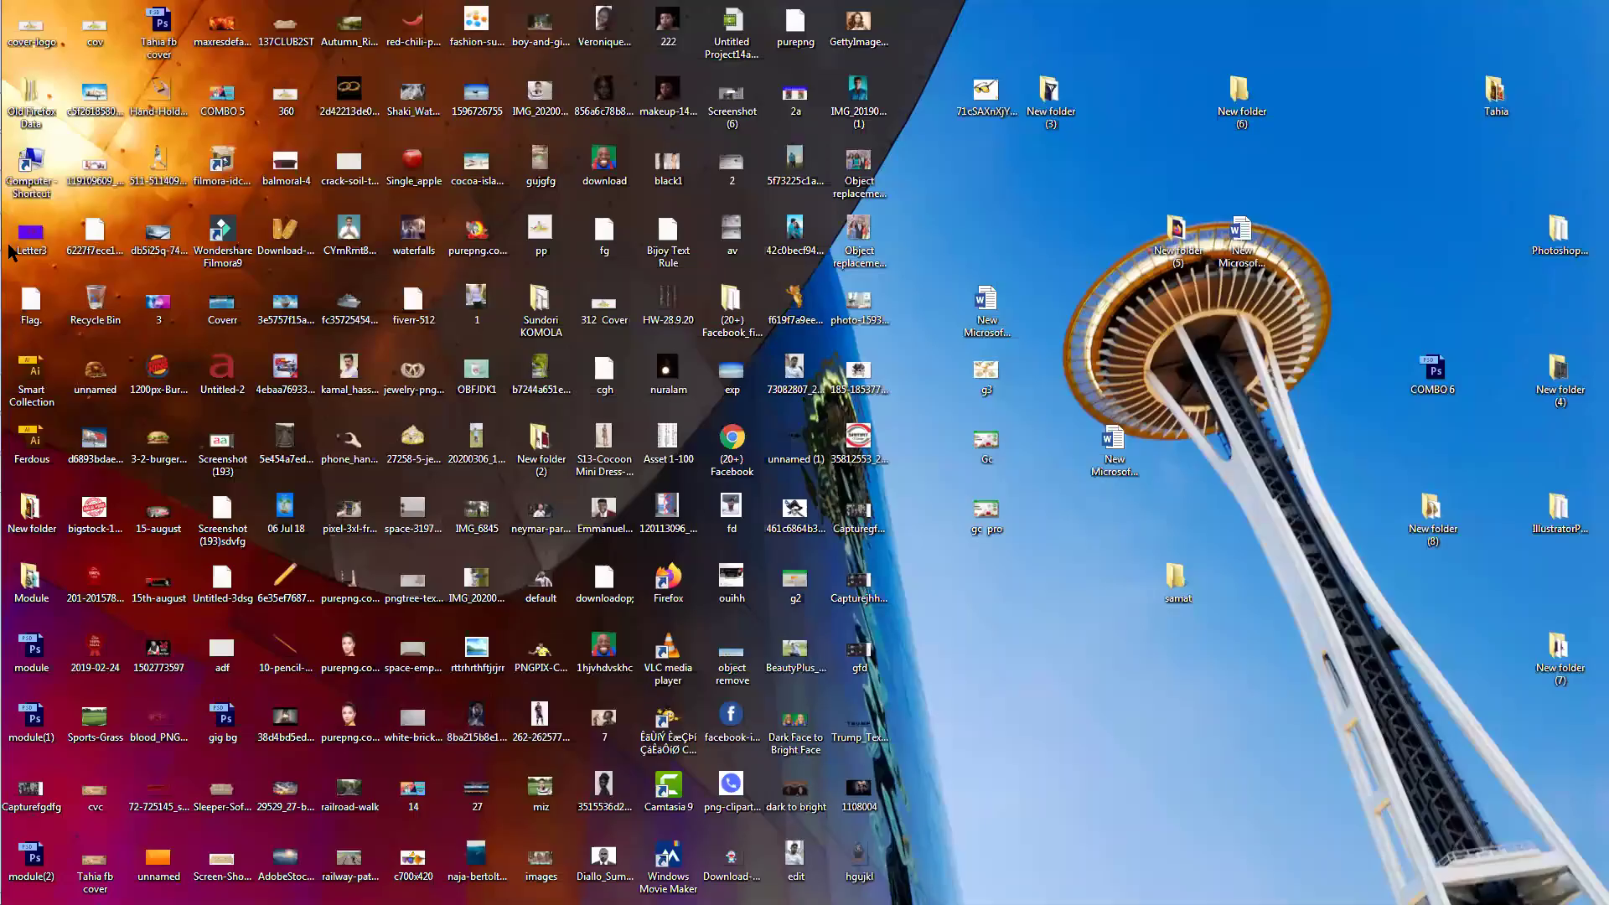
Open the Downloads folder in Windows Explorer and locate the facebook-business-cover-template archive among the ZIP files.
{"action": "double_click", "coordinate": [32, 164]}
{"action": "left_click", "coordinate": [146, 274]}
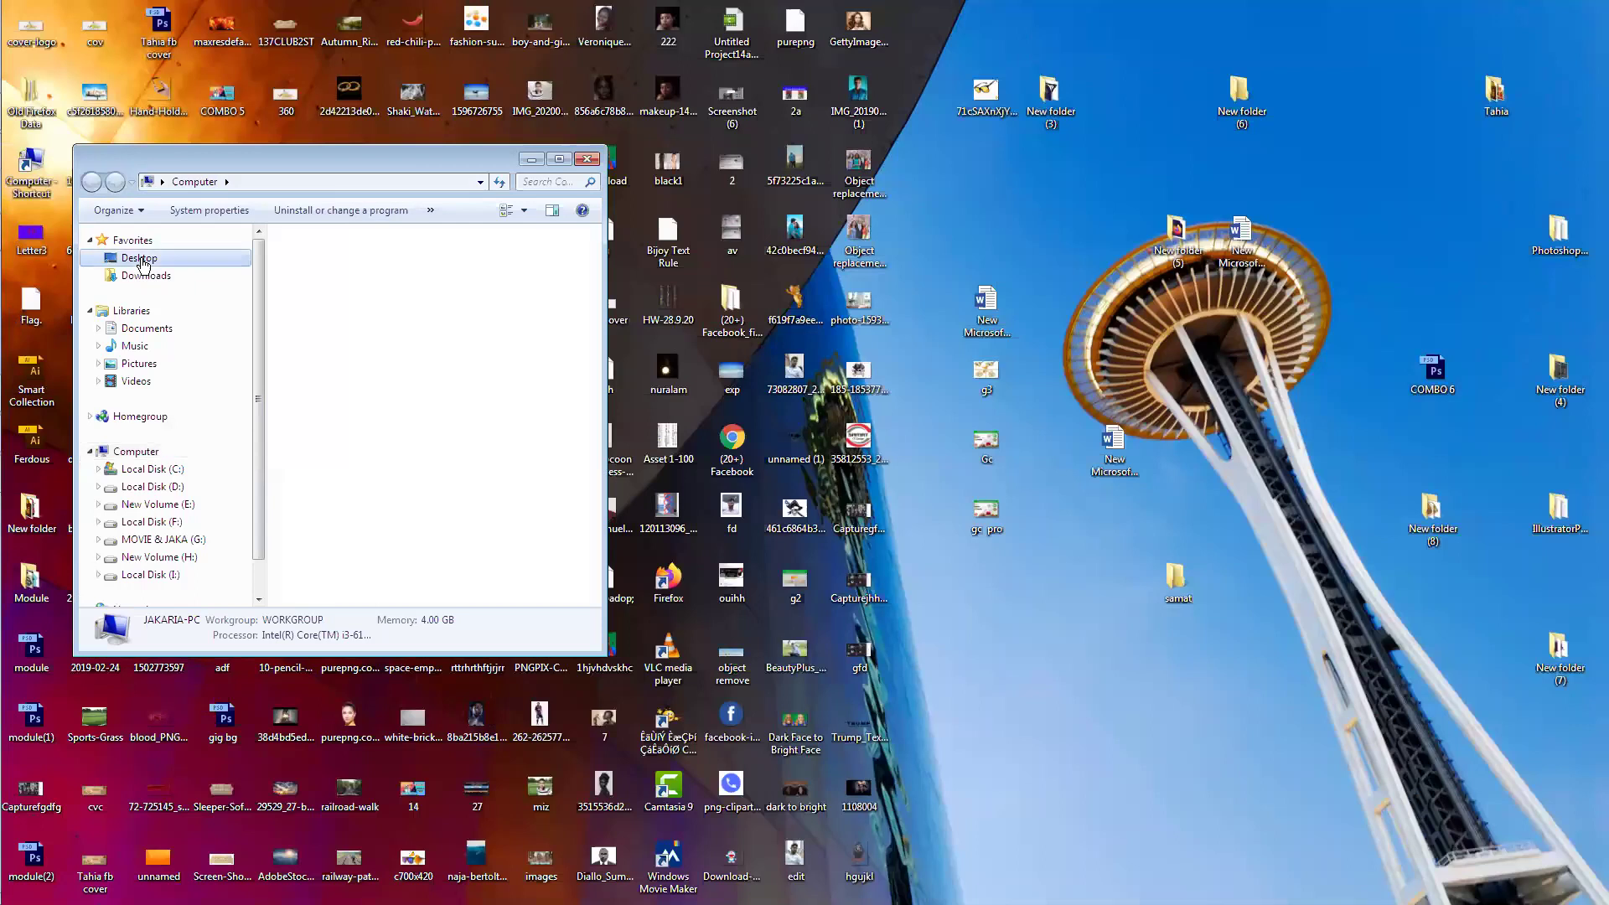
{"action": "double_click", "coordinate": [238, 163]}
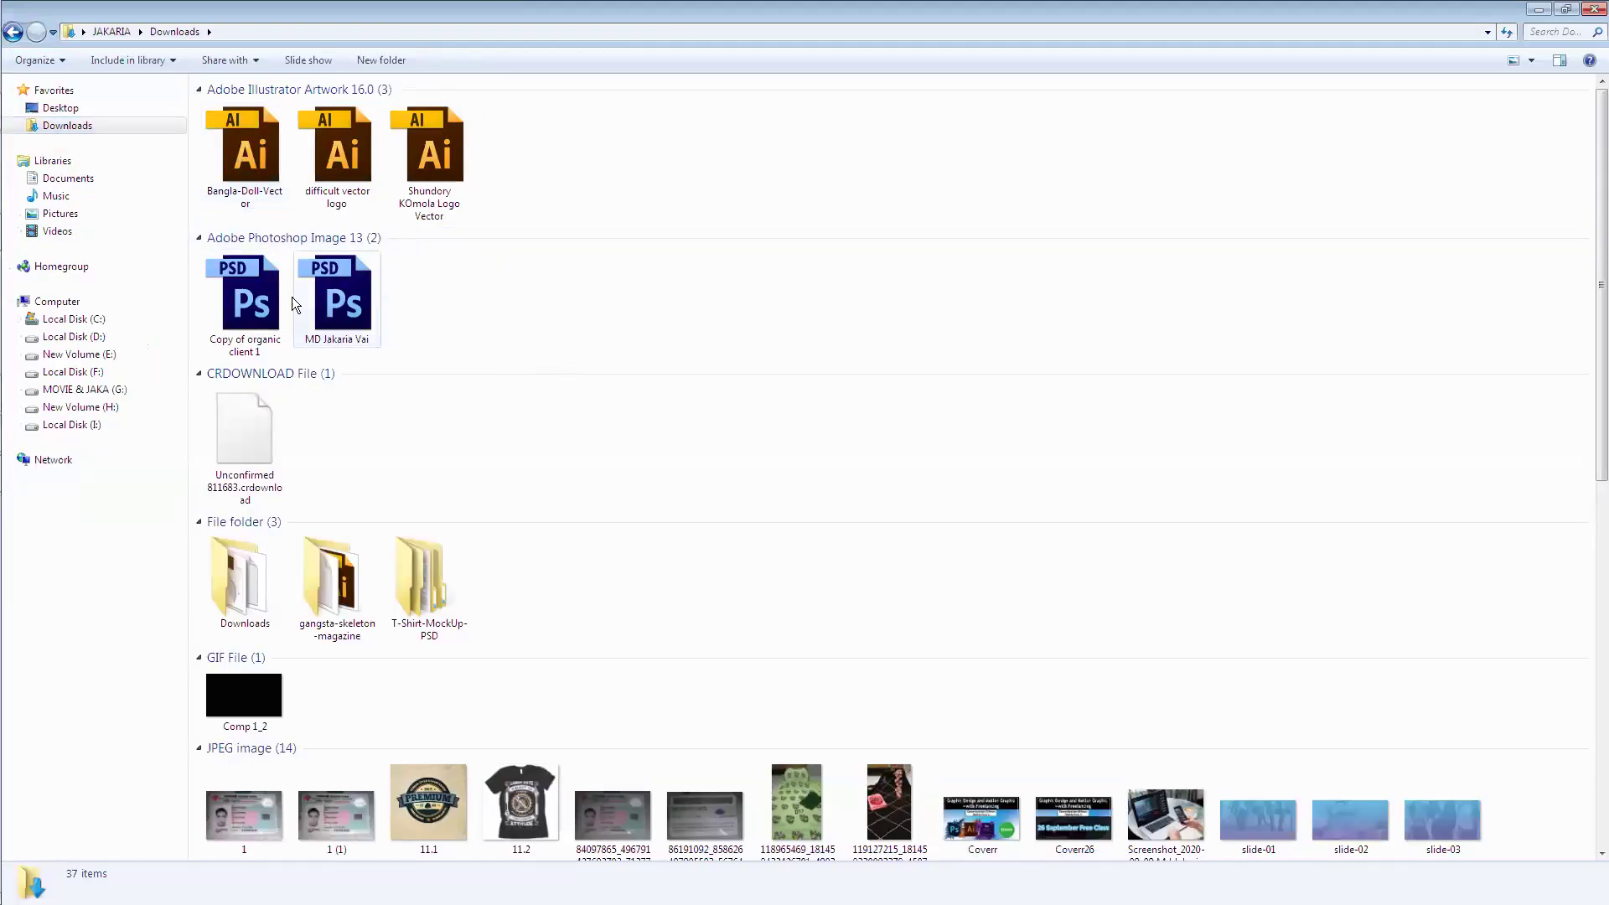
{"action": "left_click", "coordinate": [61, 108]}
{"action": "left_click", "coordinate": [65, 126]}
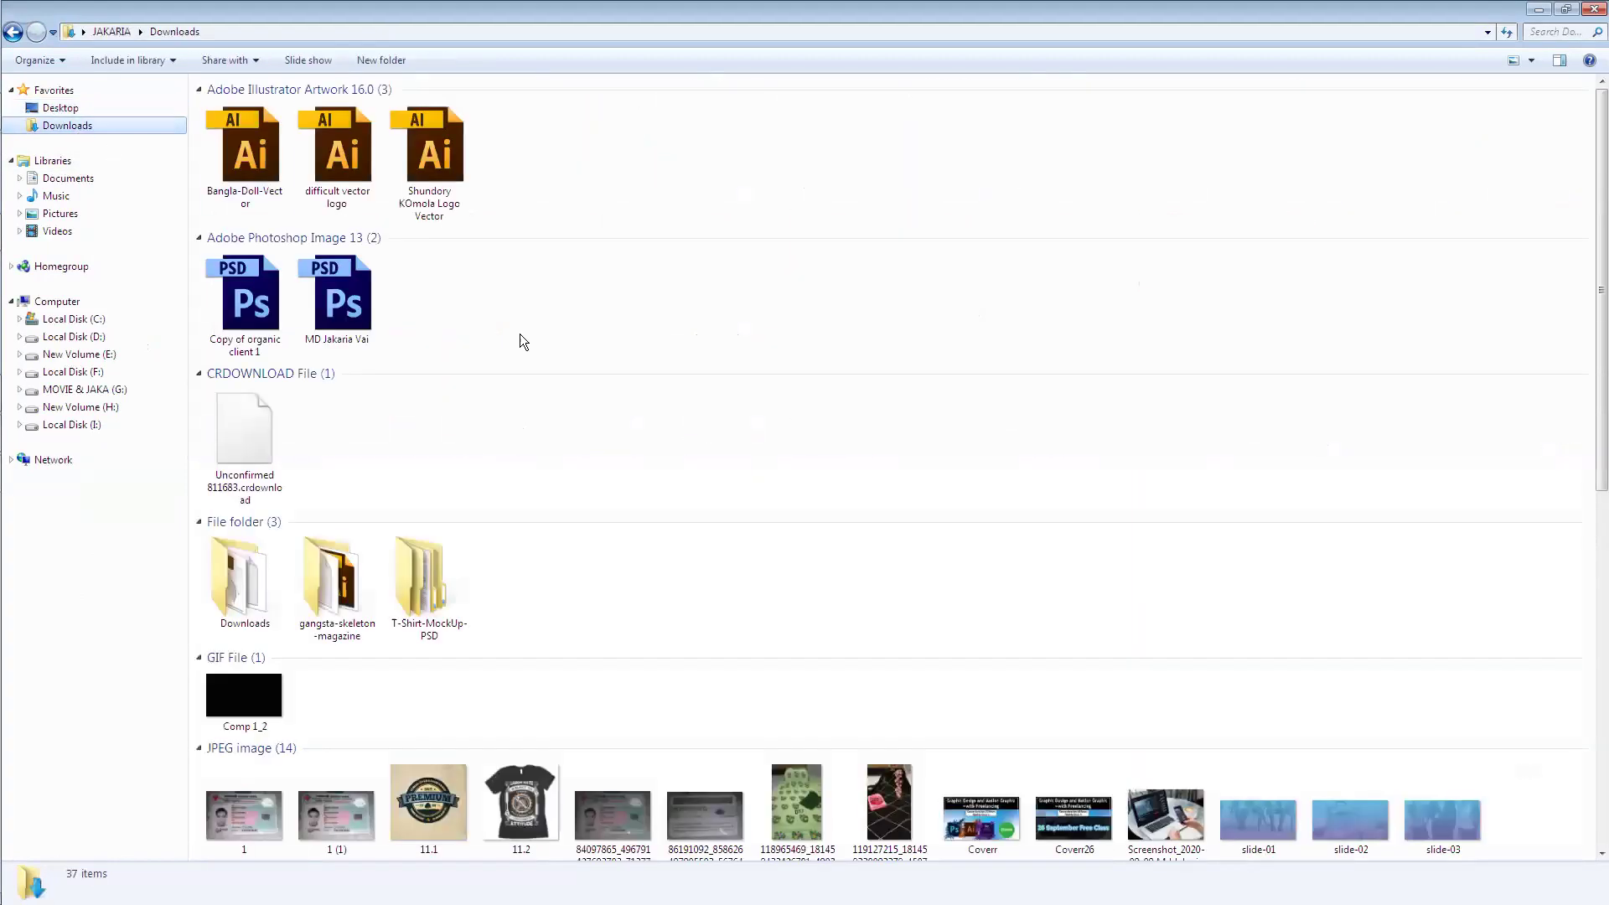
{"action": "left_click", "coordinate": [582, 367]}
{"action": "scroll", "coordinate": [564, 628], "scroll_direction": "down", "scroll_amount": 8}
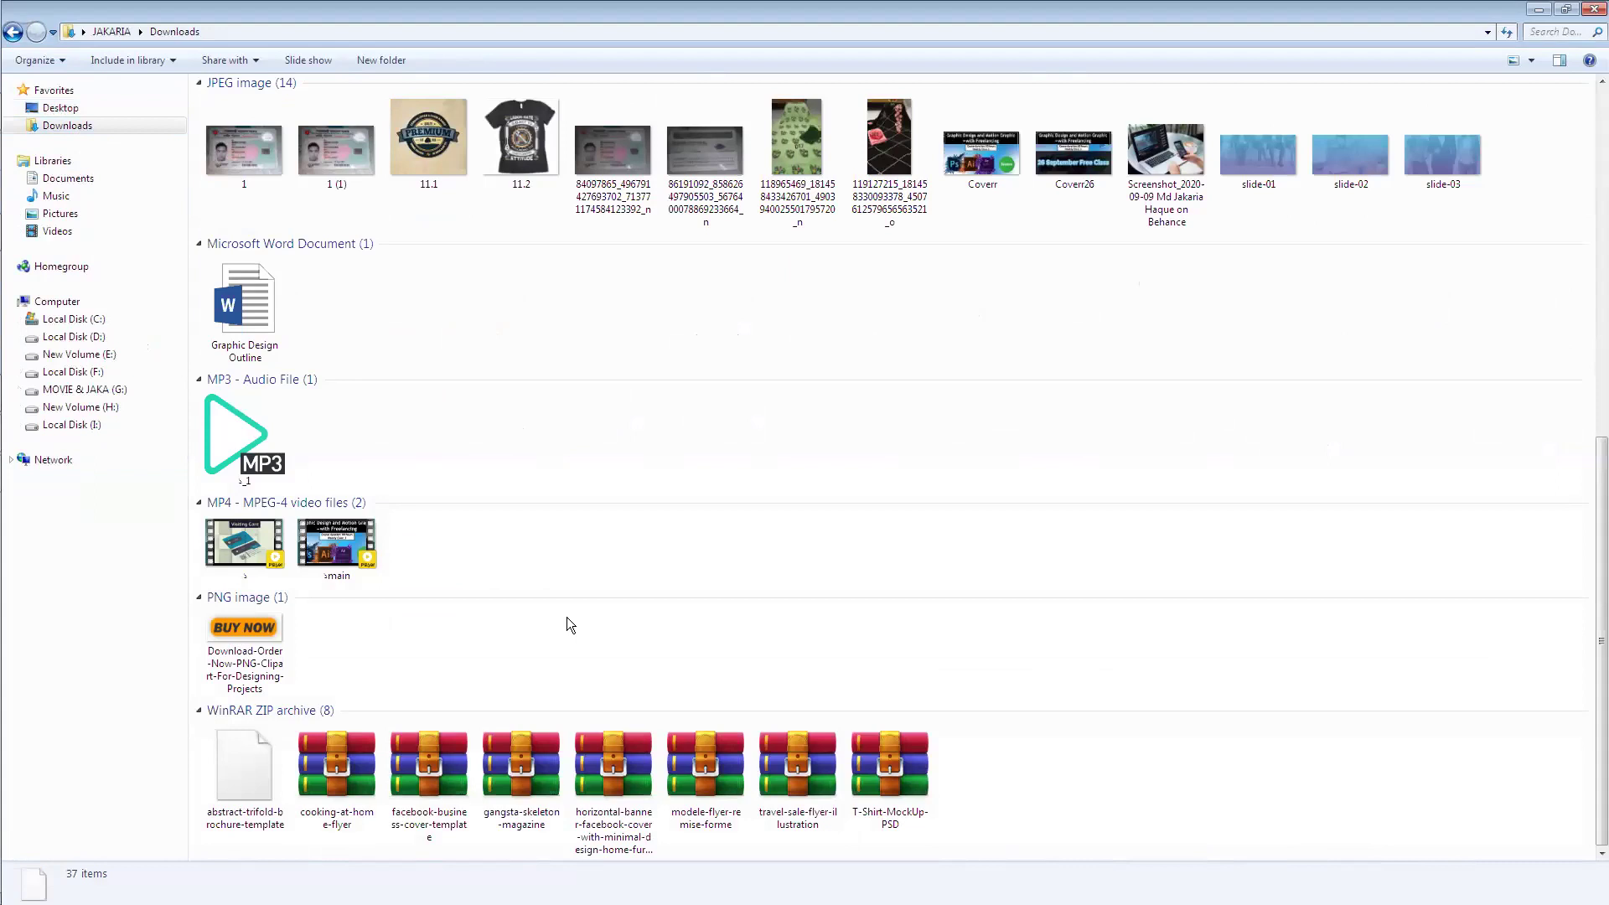
{"action": "left_click", "coordinate": [451, 775]}
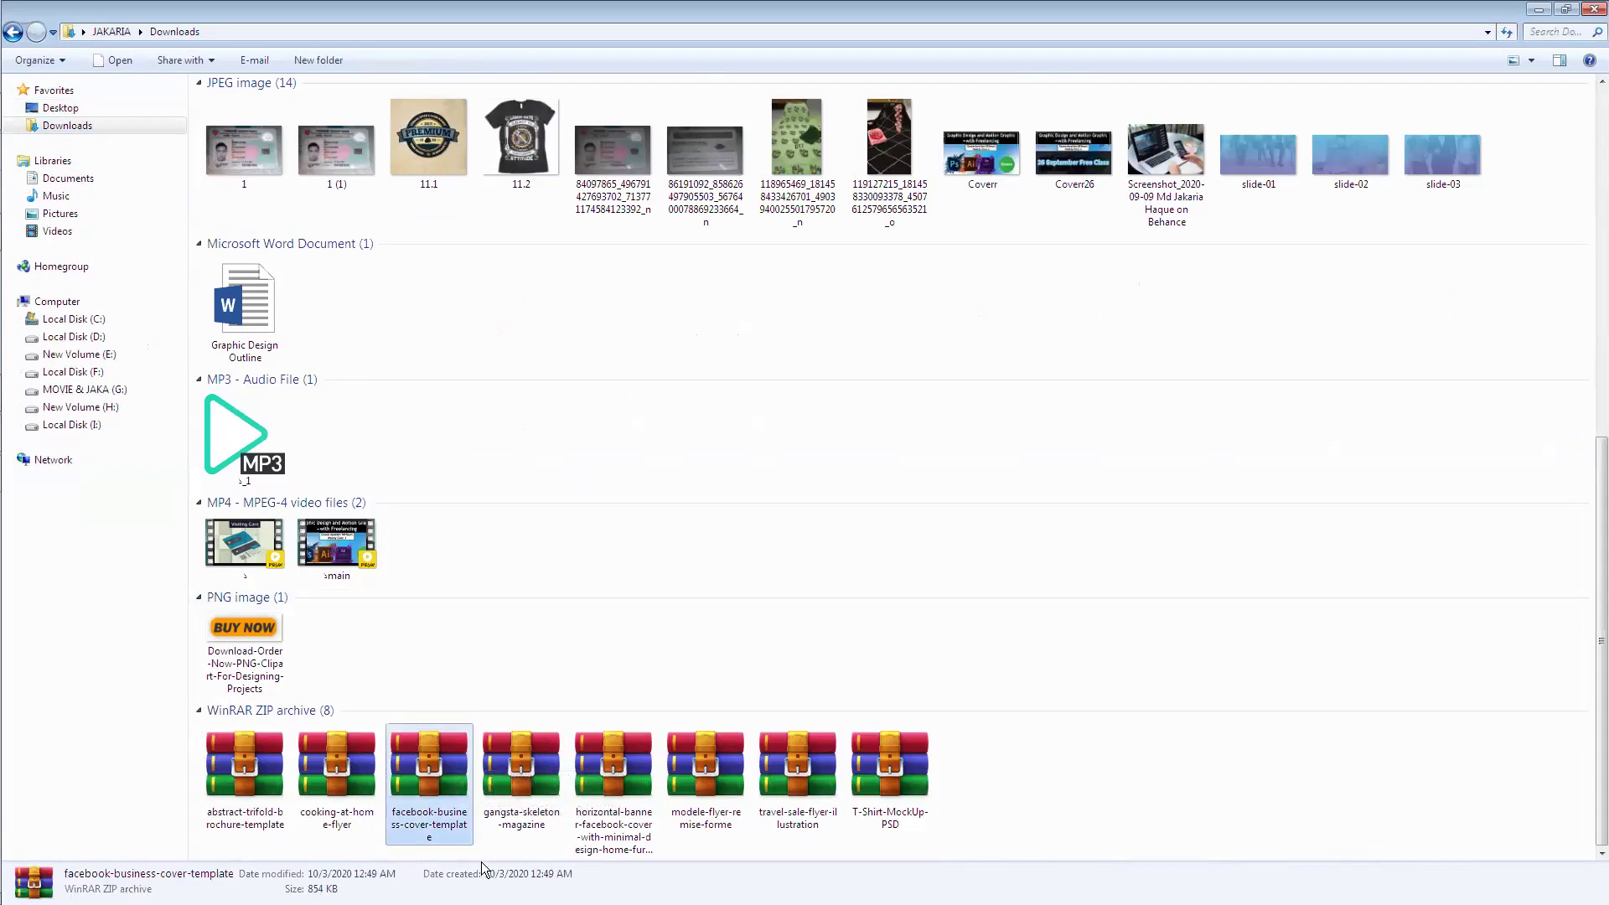
{"action": "left_click", "coordinate": [679, 858]}
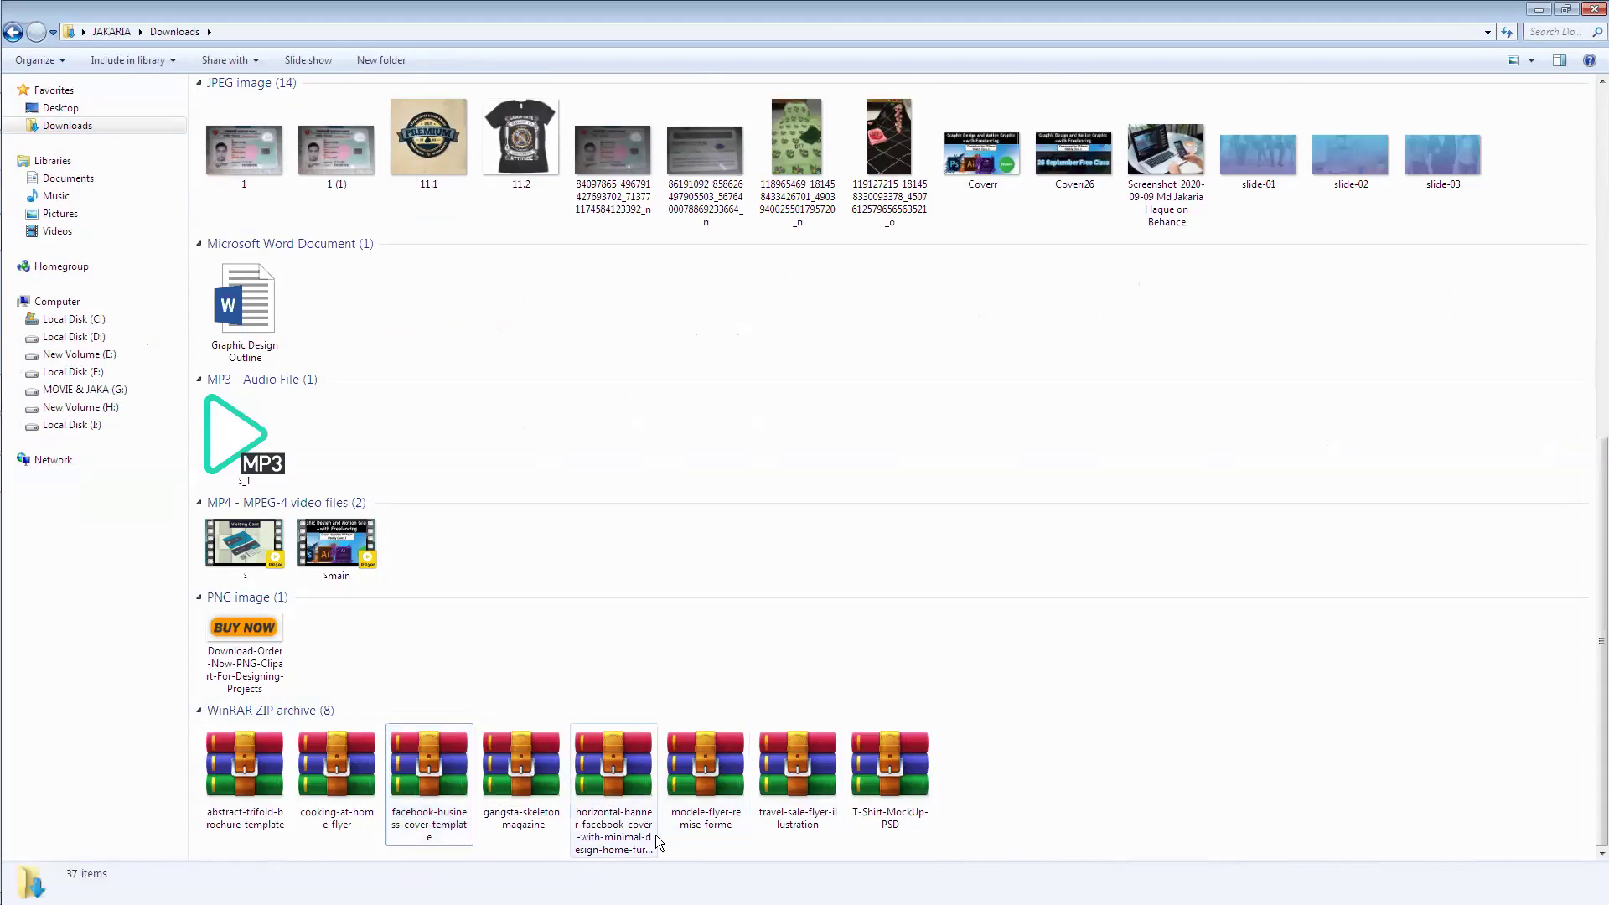
Switch back to Chrome and show the downloaded horizontal-banner archive in its folder.
{"action": "double_click", "coordinate": [908, 12]}
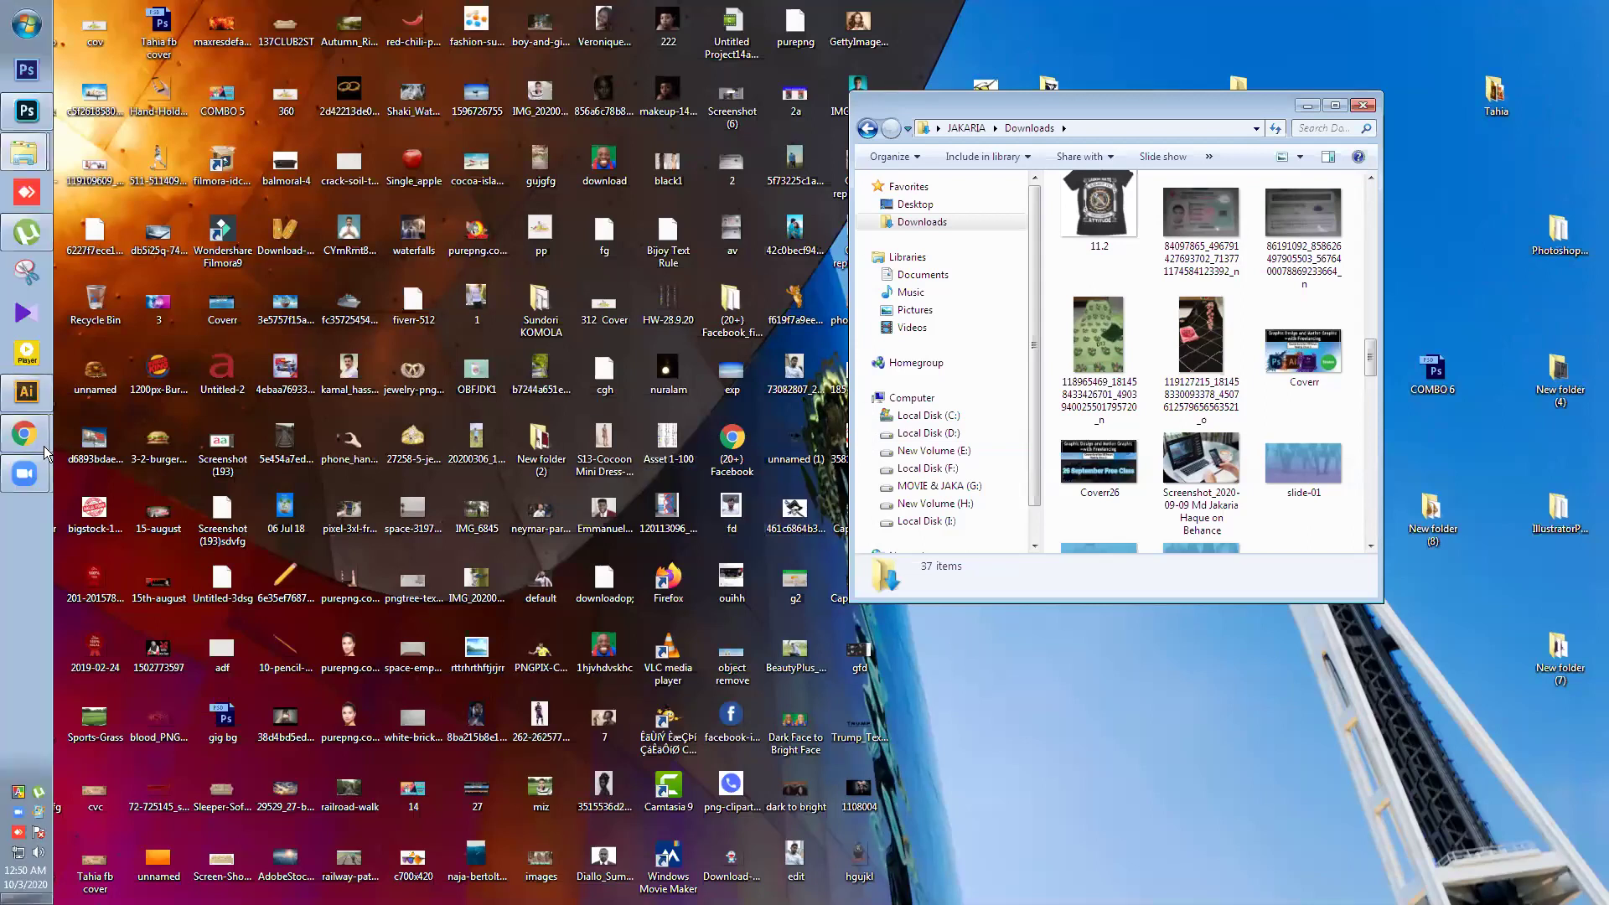
{"action": "mouse_move", "coordinate": [270, 901]}
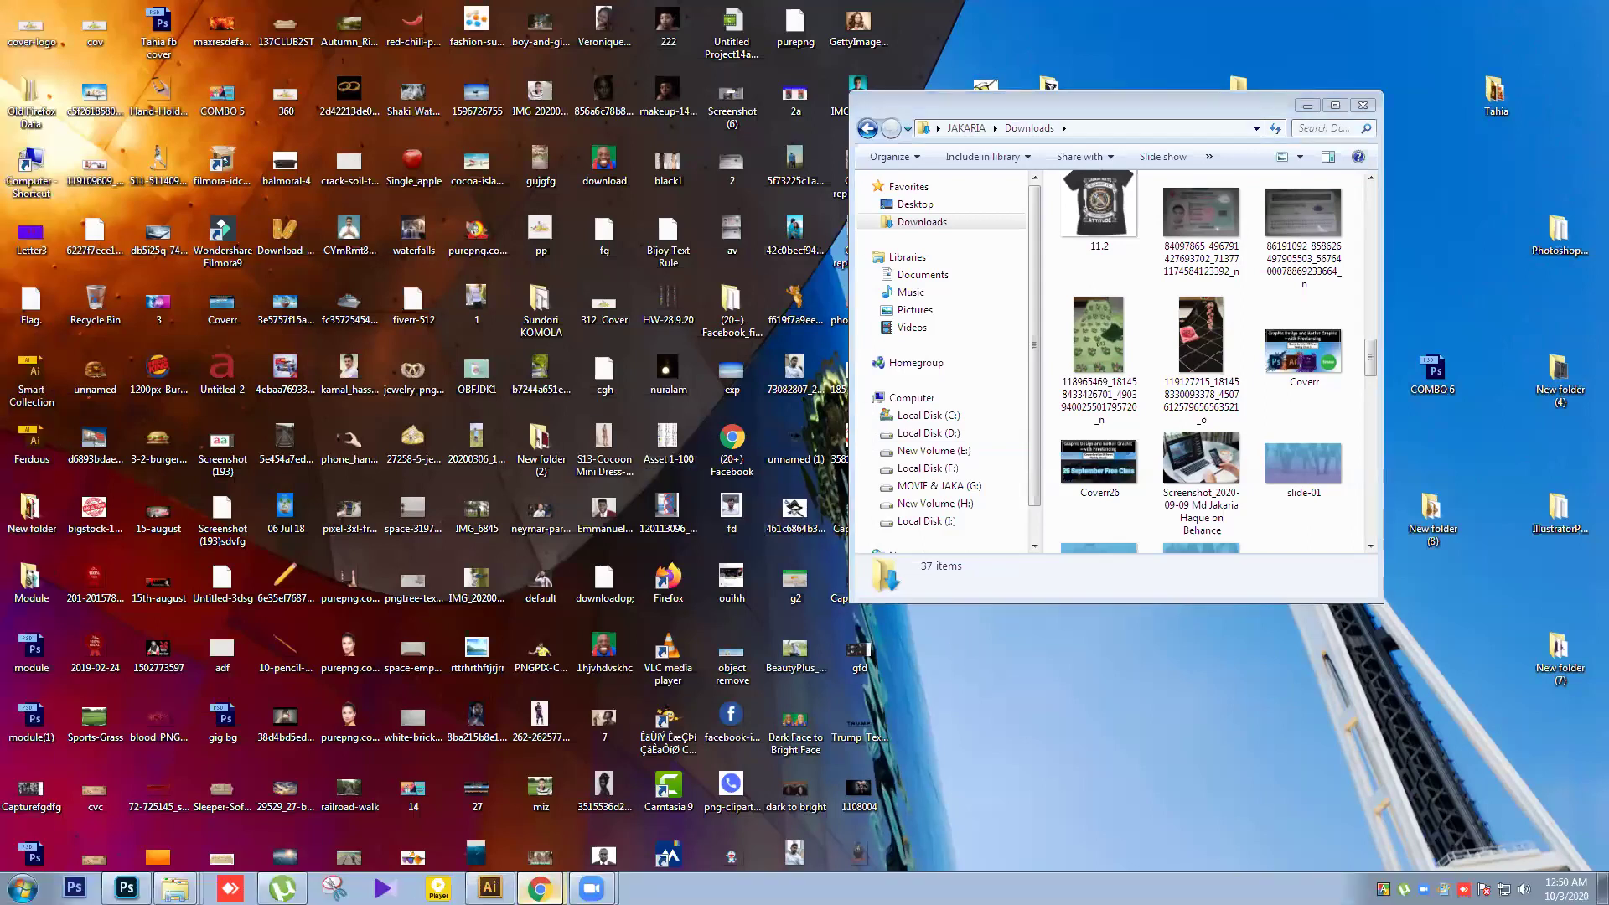
{"action": "mouse_move", "coordinate": [539, 887]}
{"action": "left_click", "coordinate": [543, 819]}
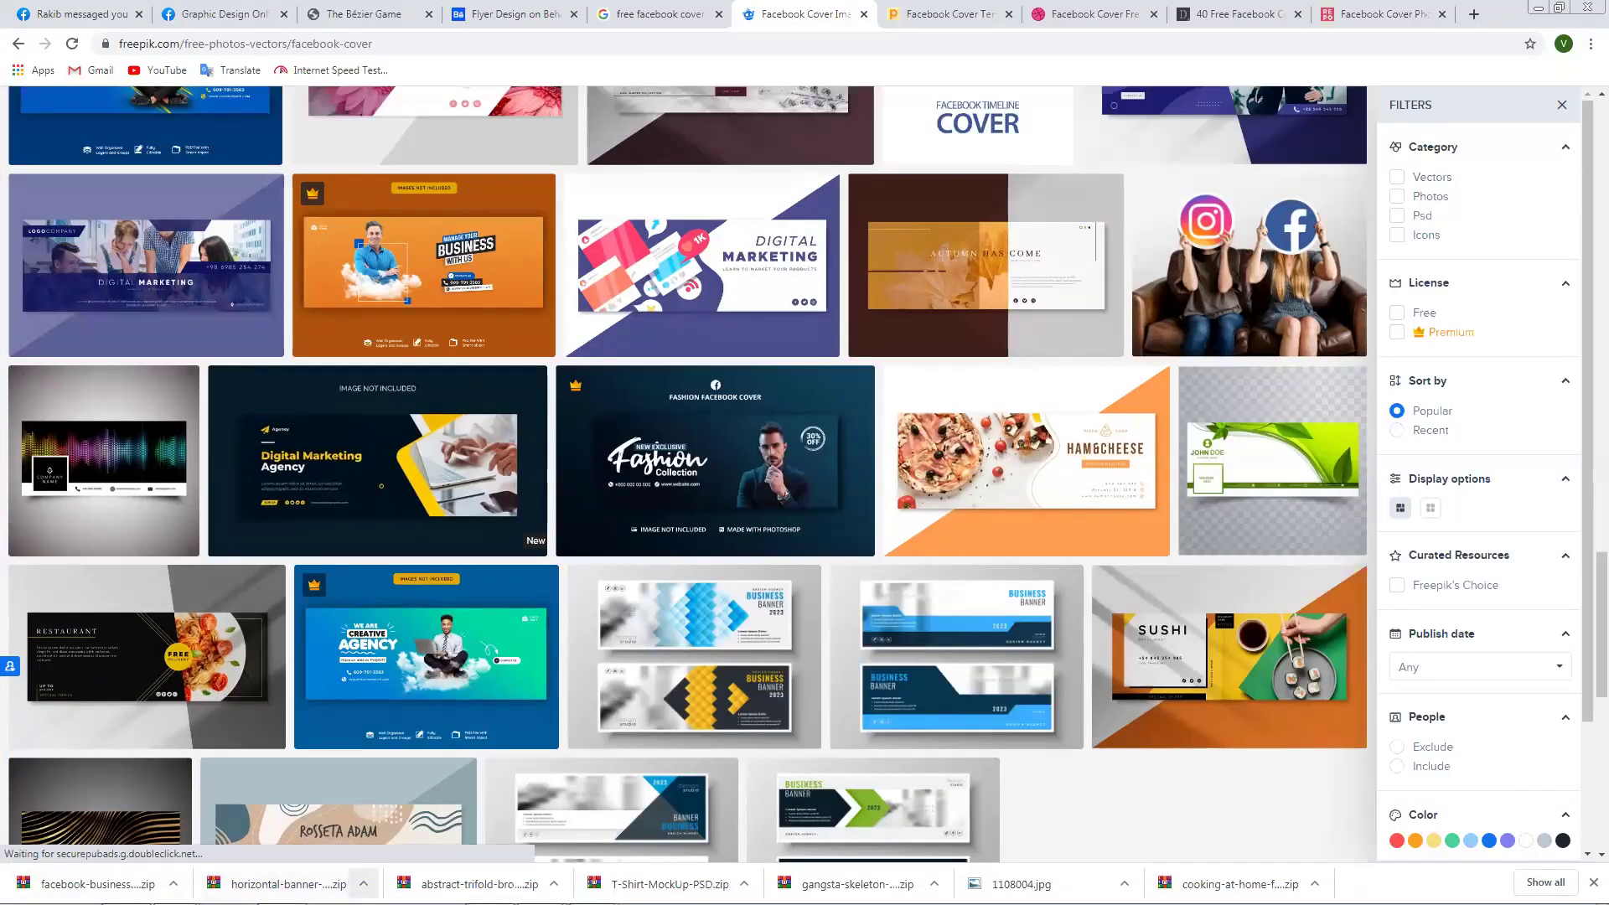
{"action": "left_click", "coordinate": [362, 884]}
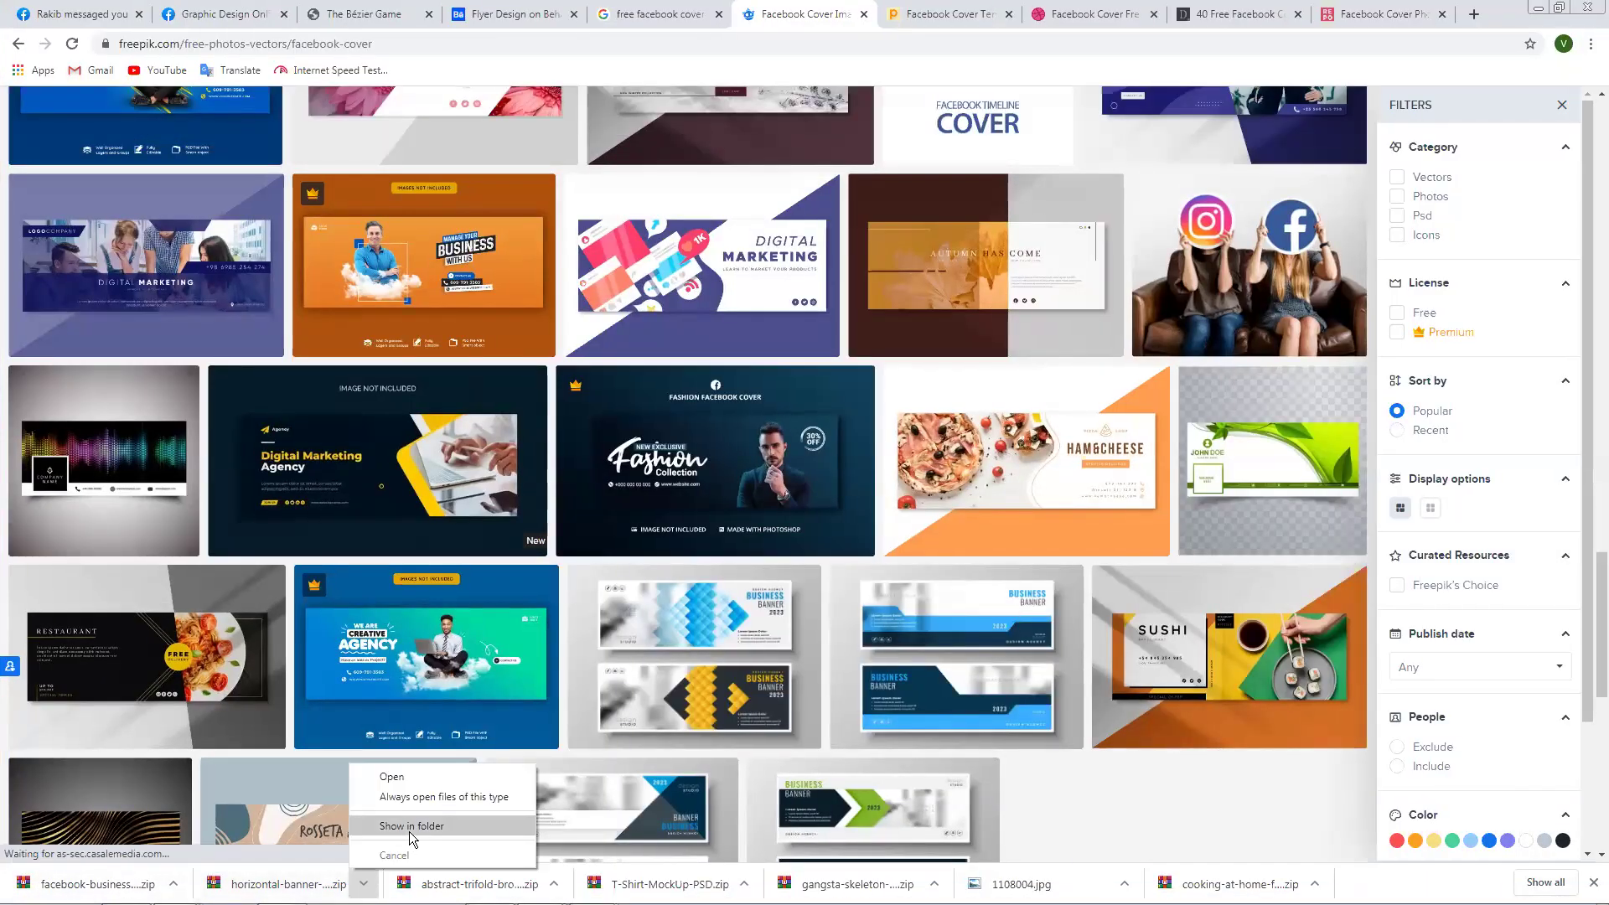
{"action": "left_click", "coordinate": [409, 826]}
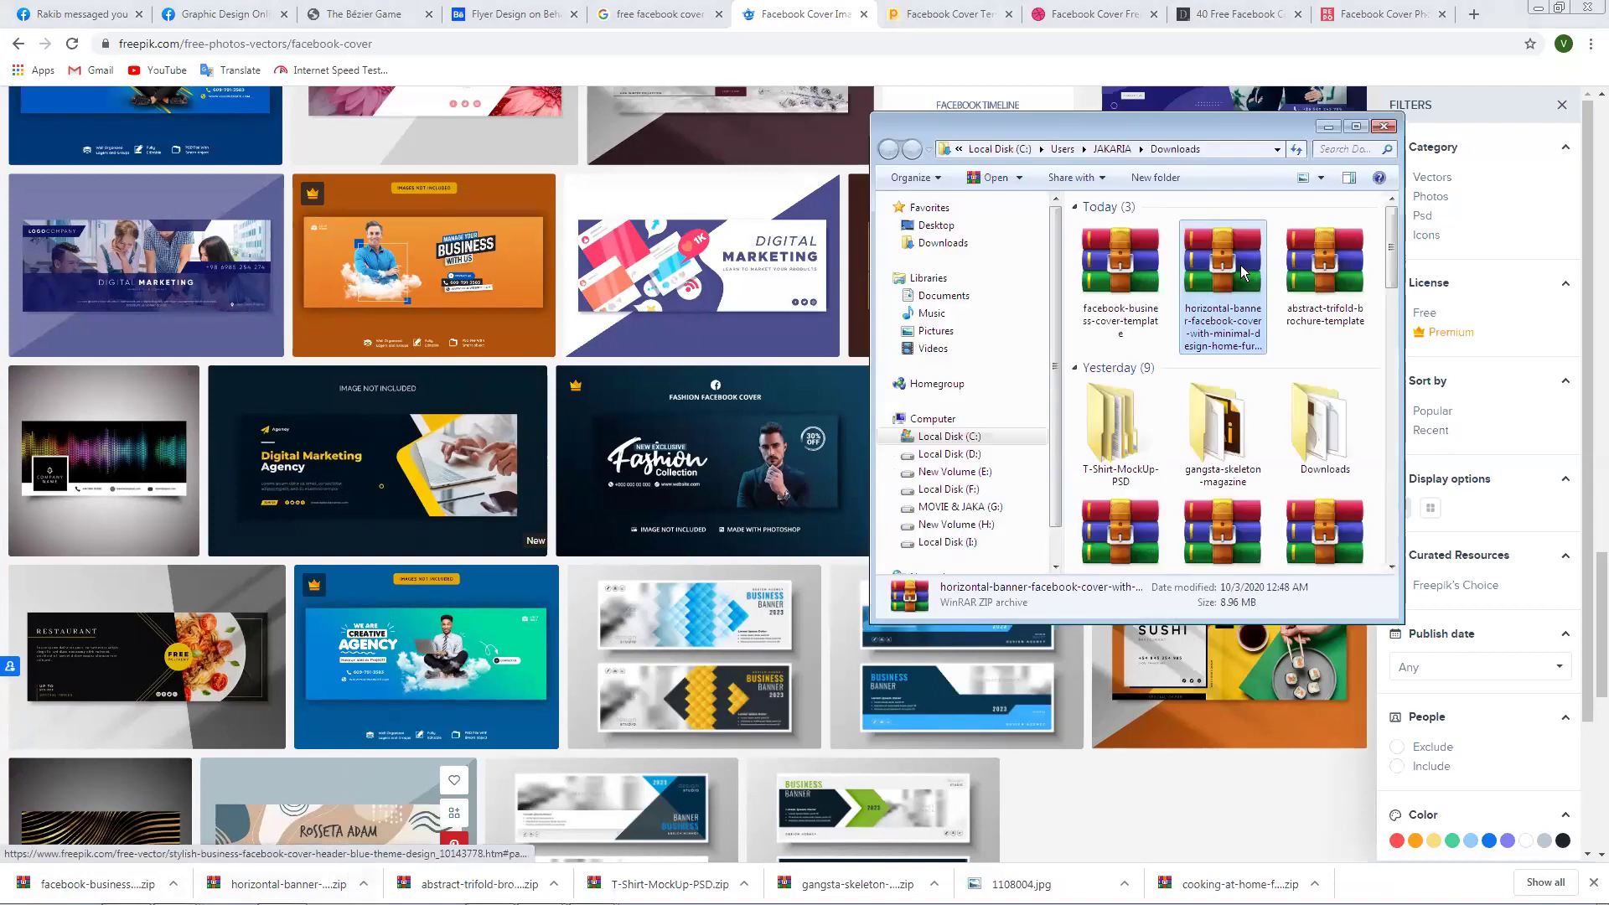
Extract the horizontal-banner and facebook-business-cover-template archives together into the Downloads subfolder, replacing all existing files.
{"action": "left_click", "coordinate": [1141, 312], "text": "ctrl"}
{"action": "right_click", "coordinate": [1207, 295]}
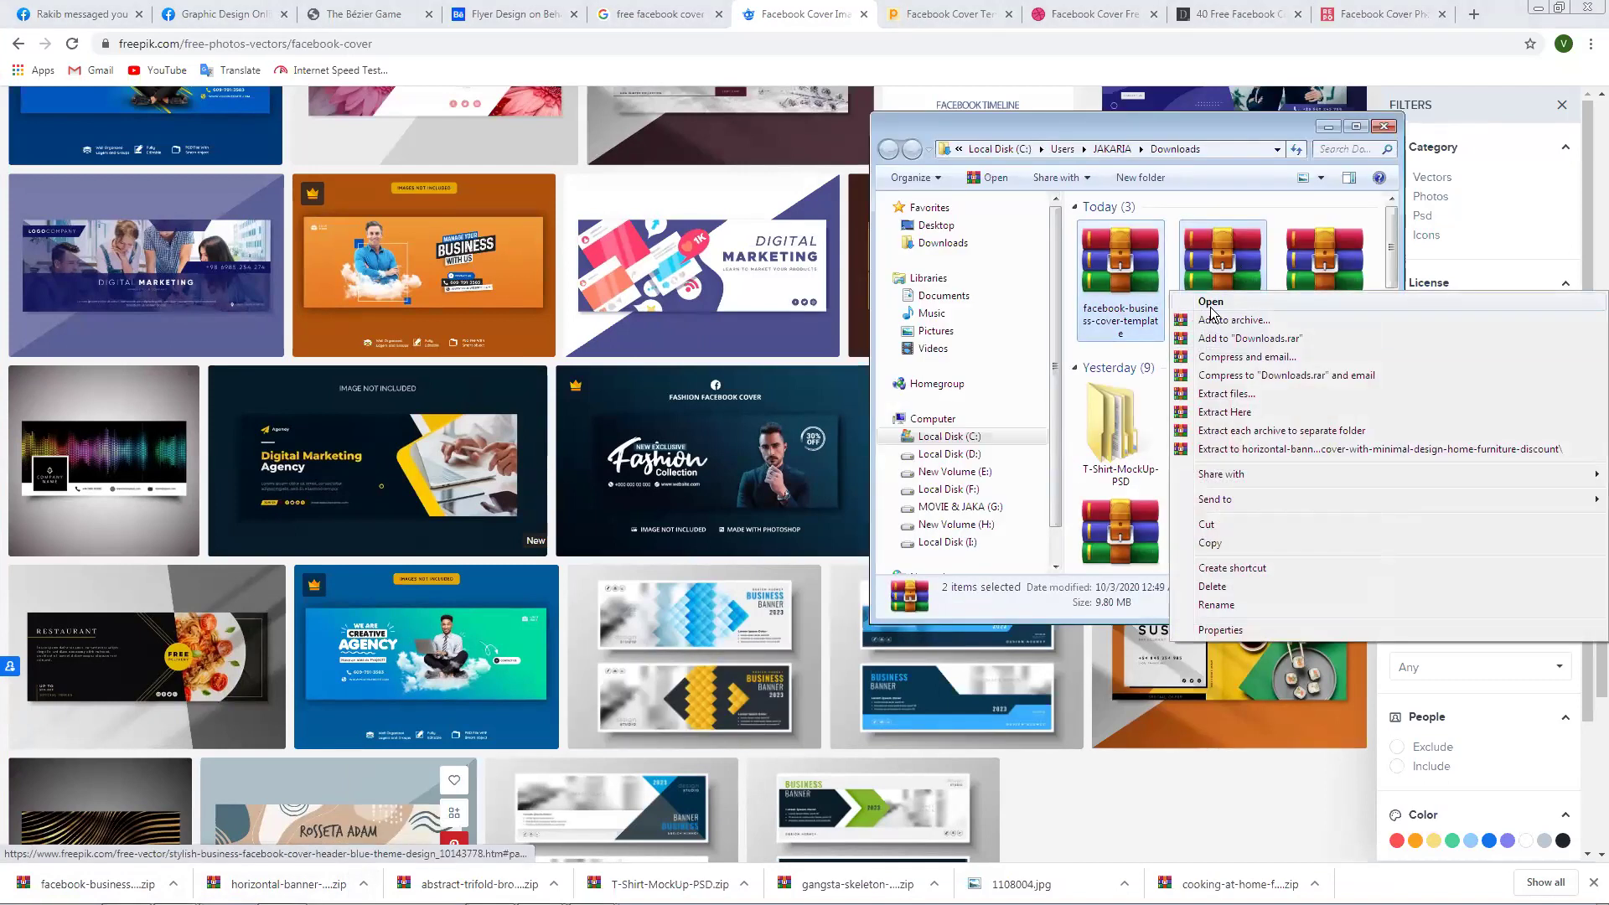
{"action": "left_click", "coordinate": [1233, 397]}
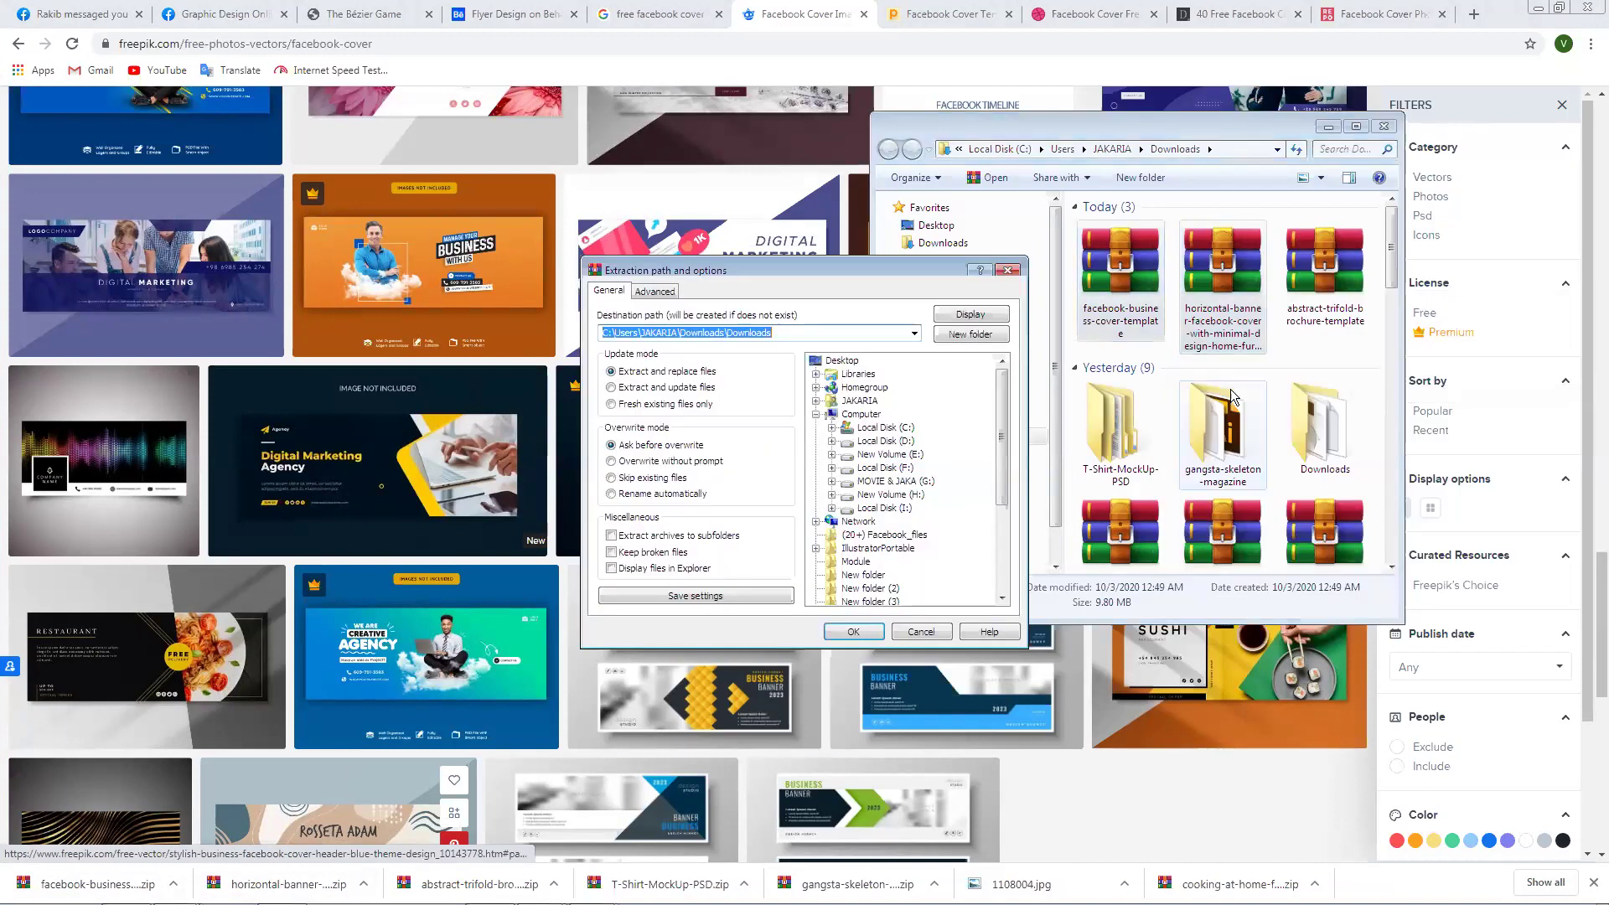
{"action": "left_click", "coordinate": [853, 632]}
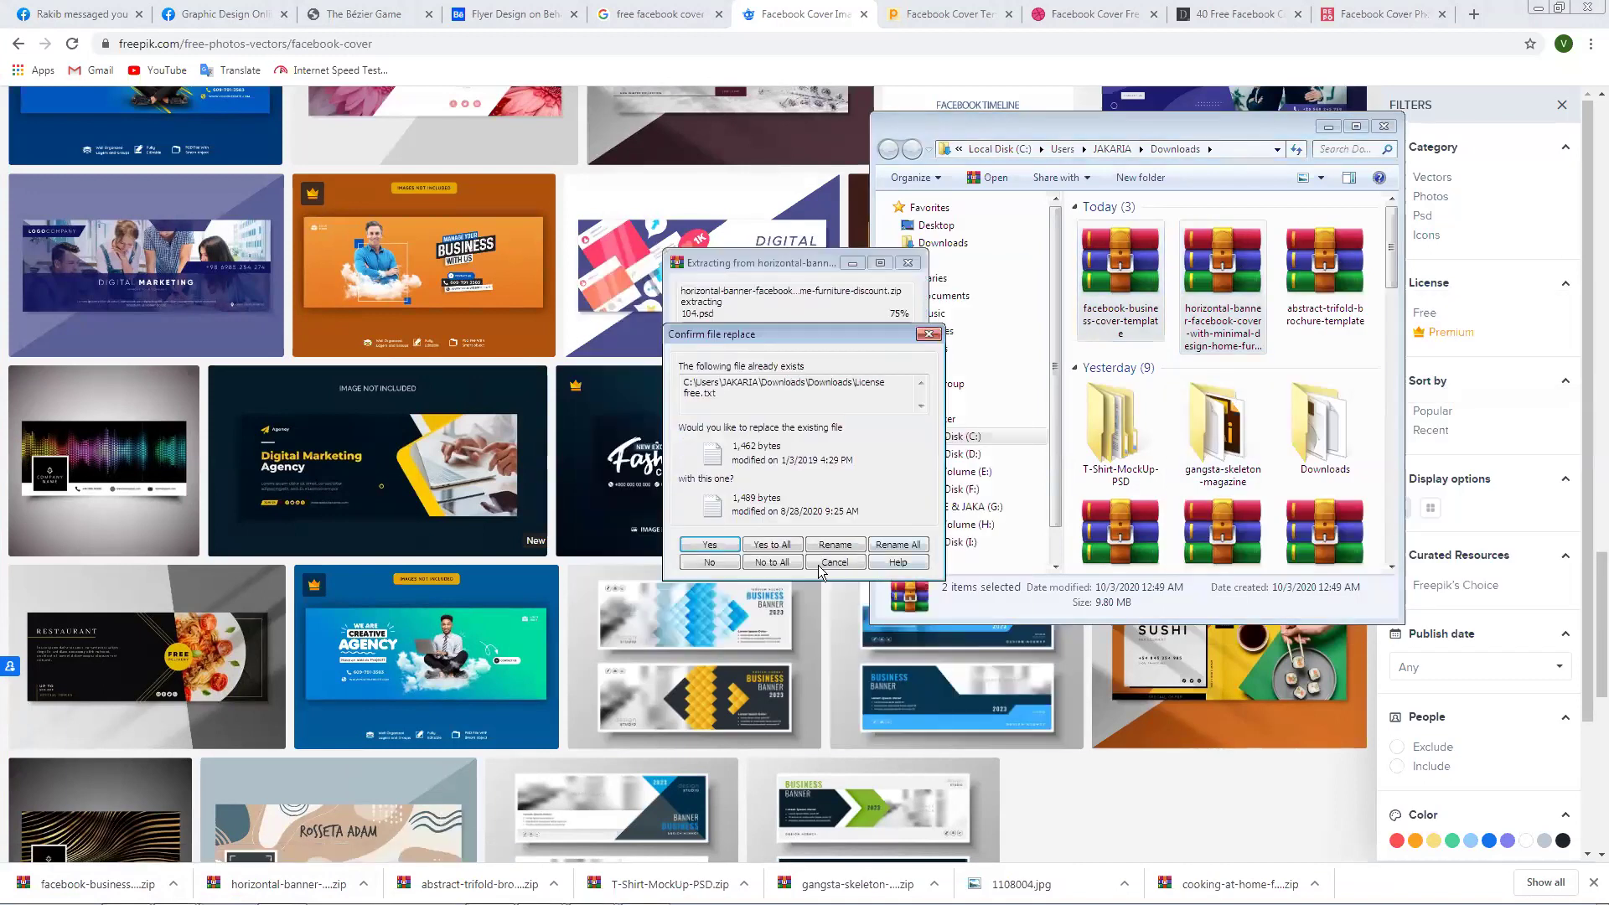
{"action": "left_click", "coordinate": [773, 545]}
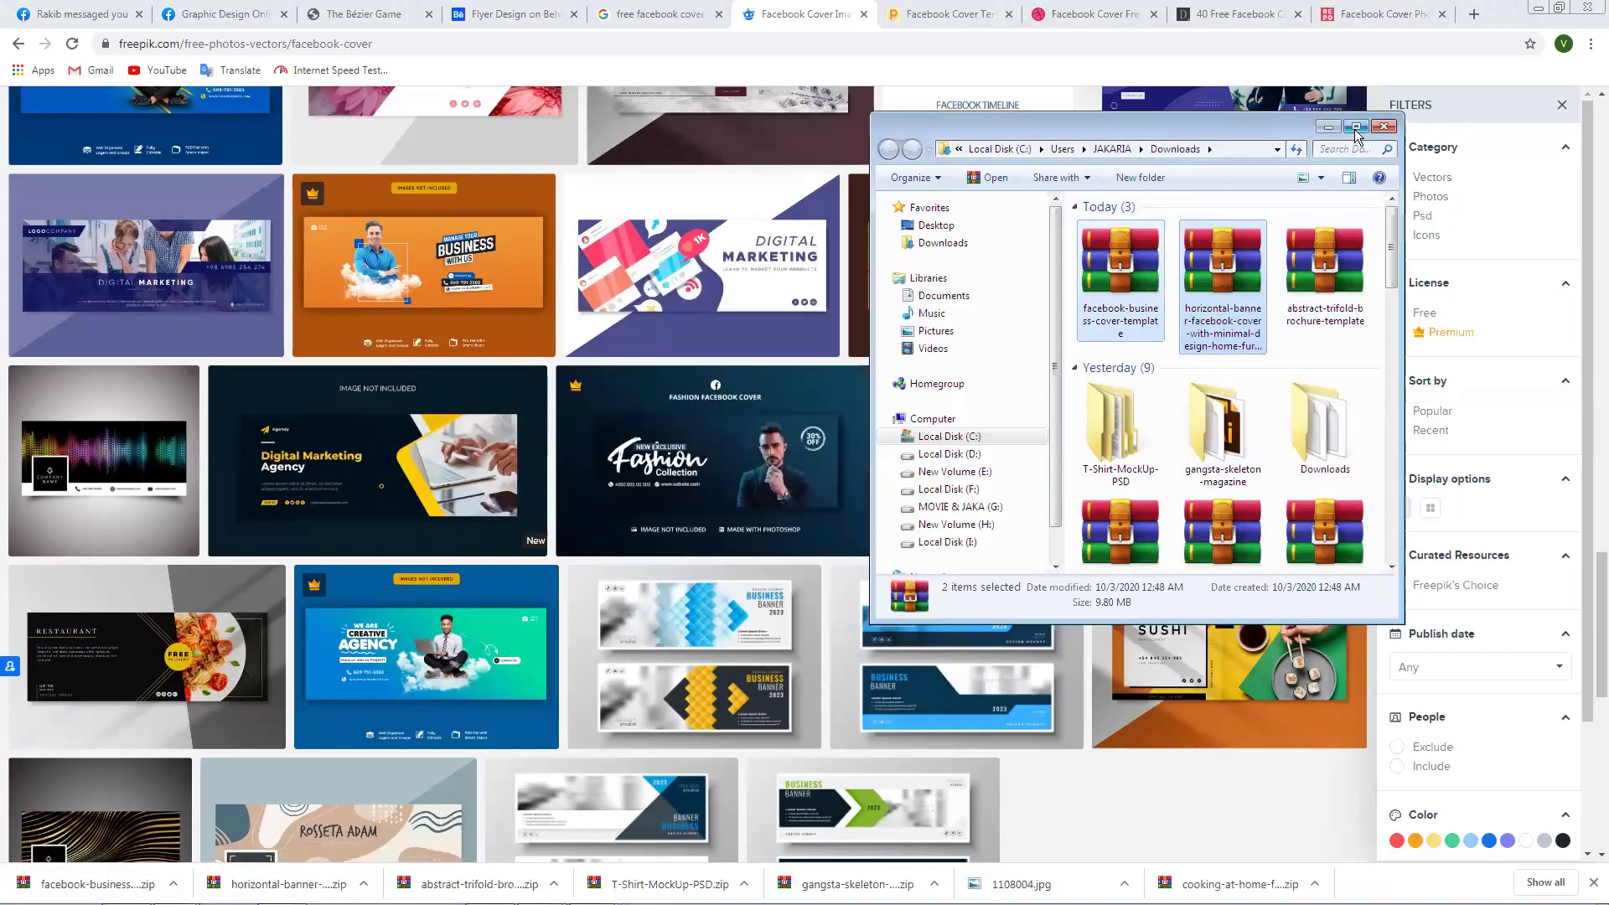
Maximize the Downloads folder window, look through its files by date, and close it.
{"action": "double_click", "coordinate": [1002, 126]}
{"action": "left_click", "coordinate": [658, 160]}
{"action": "scroll", "coordinate": [485, 386], "scroll_direction": "down", "scroll_amount": 3}
{"action": "scroll", "coordinate": [487, 394], "scroll_direction": "up", "scroll_amount": 3}
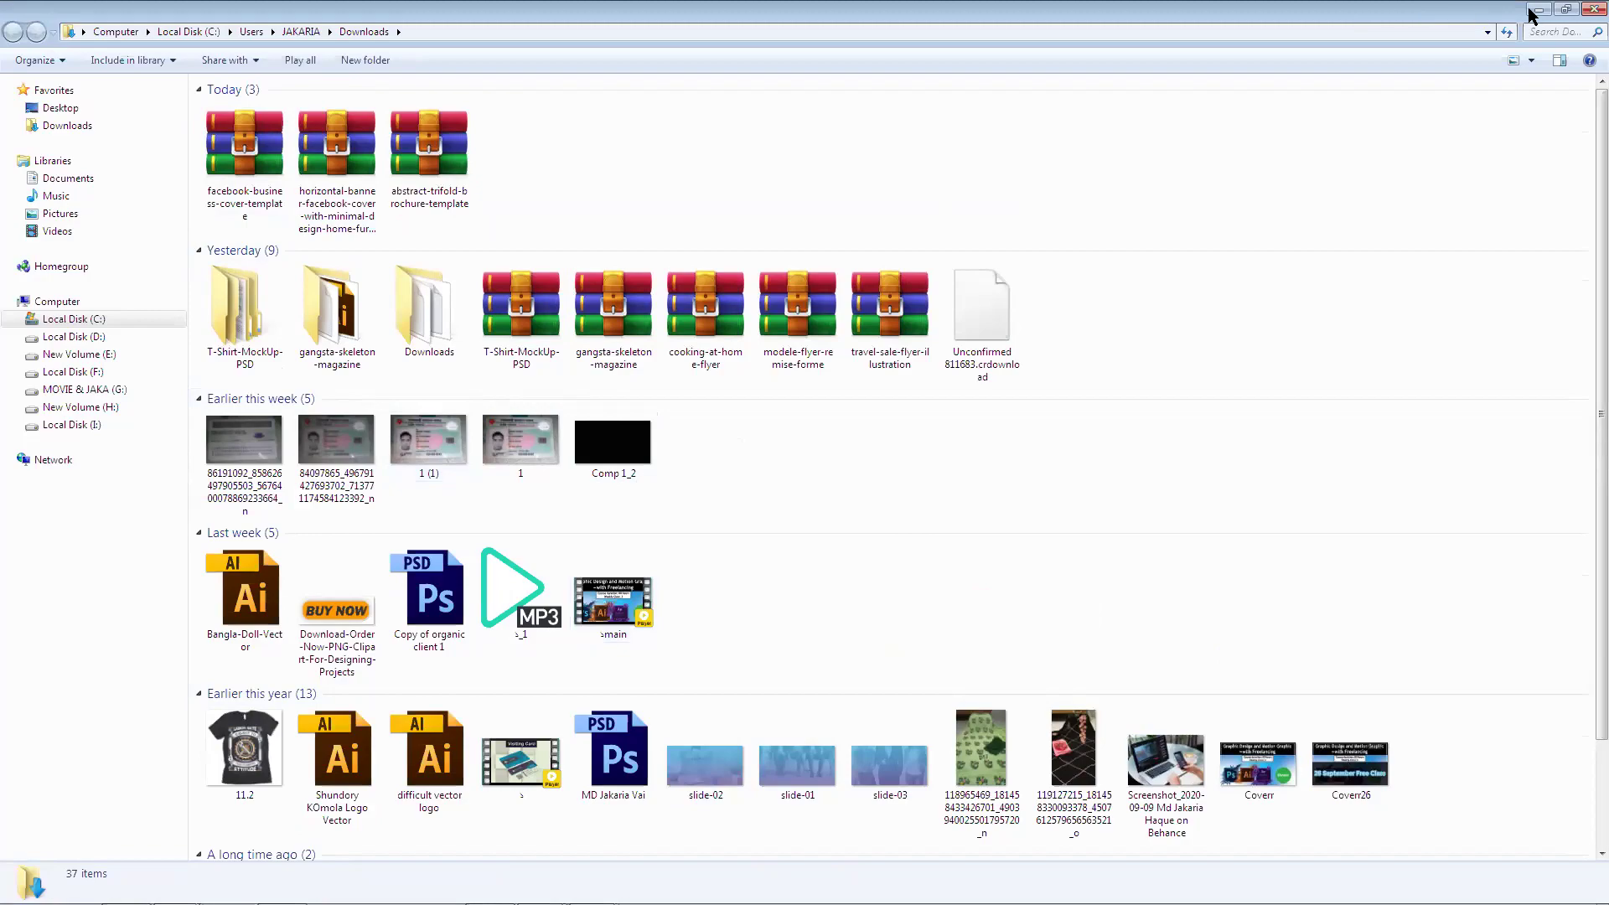
{"action": "left_click", "coordinate": [1591, 10]}
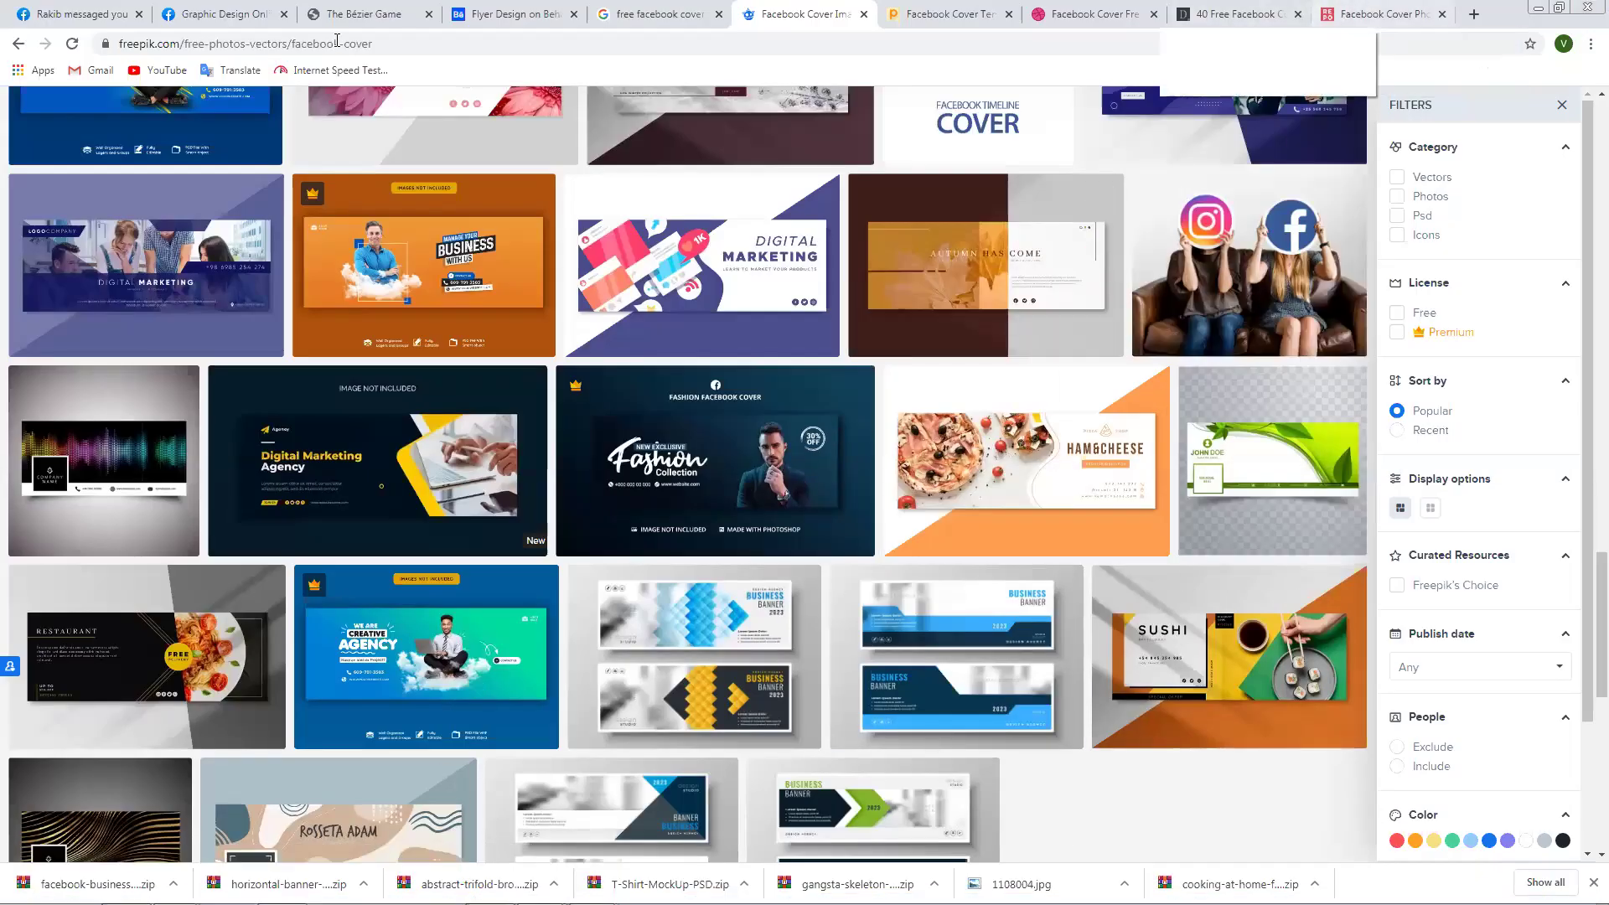
Minimize Chrome and open the Downloads subfolder holding the extracted files in the remaining Explorer window.
{"action": "left_click", "coordinate": [1538, 10]}
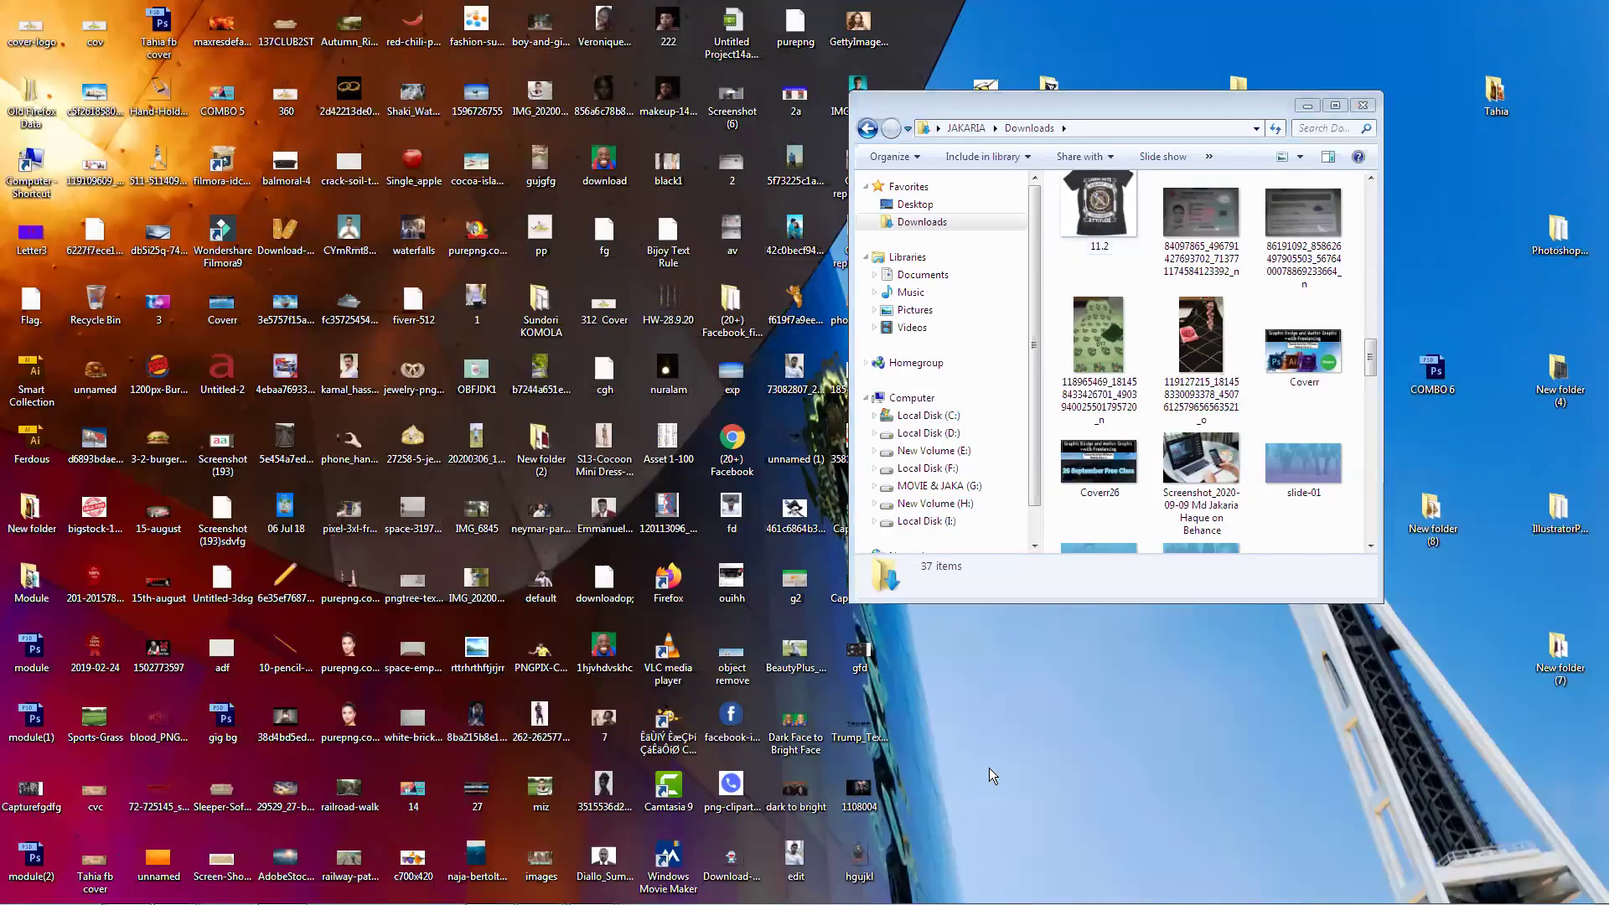
{"action": "left_click", "coordinate": [922, 221]}
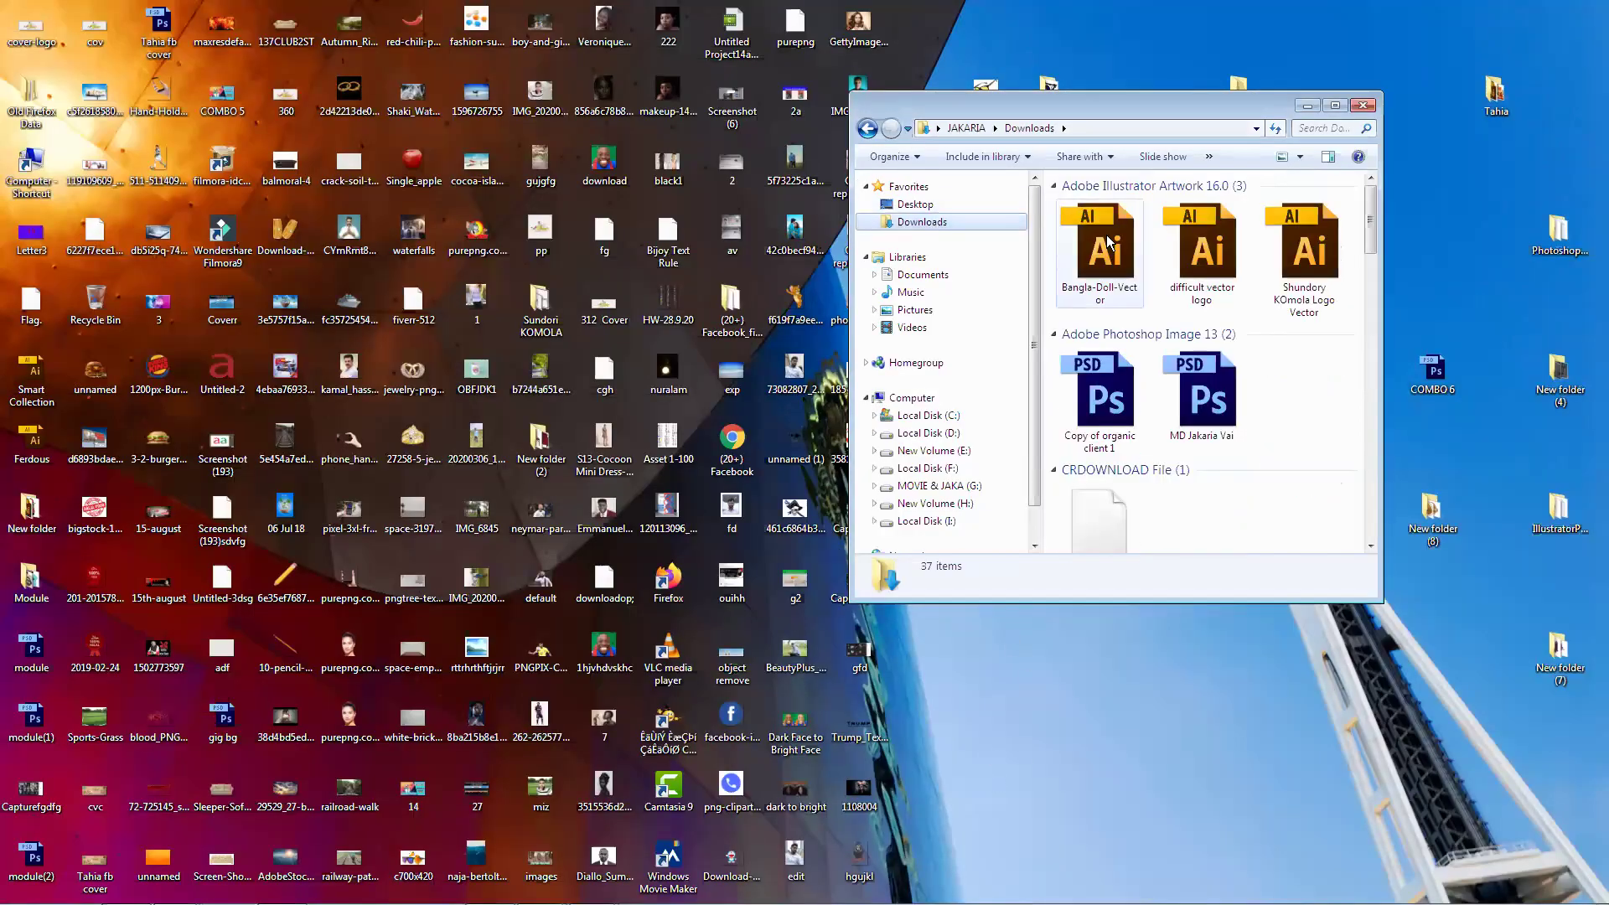
{"action": "double_click", "coordinate": [1147, 98]}
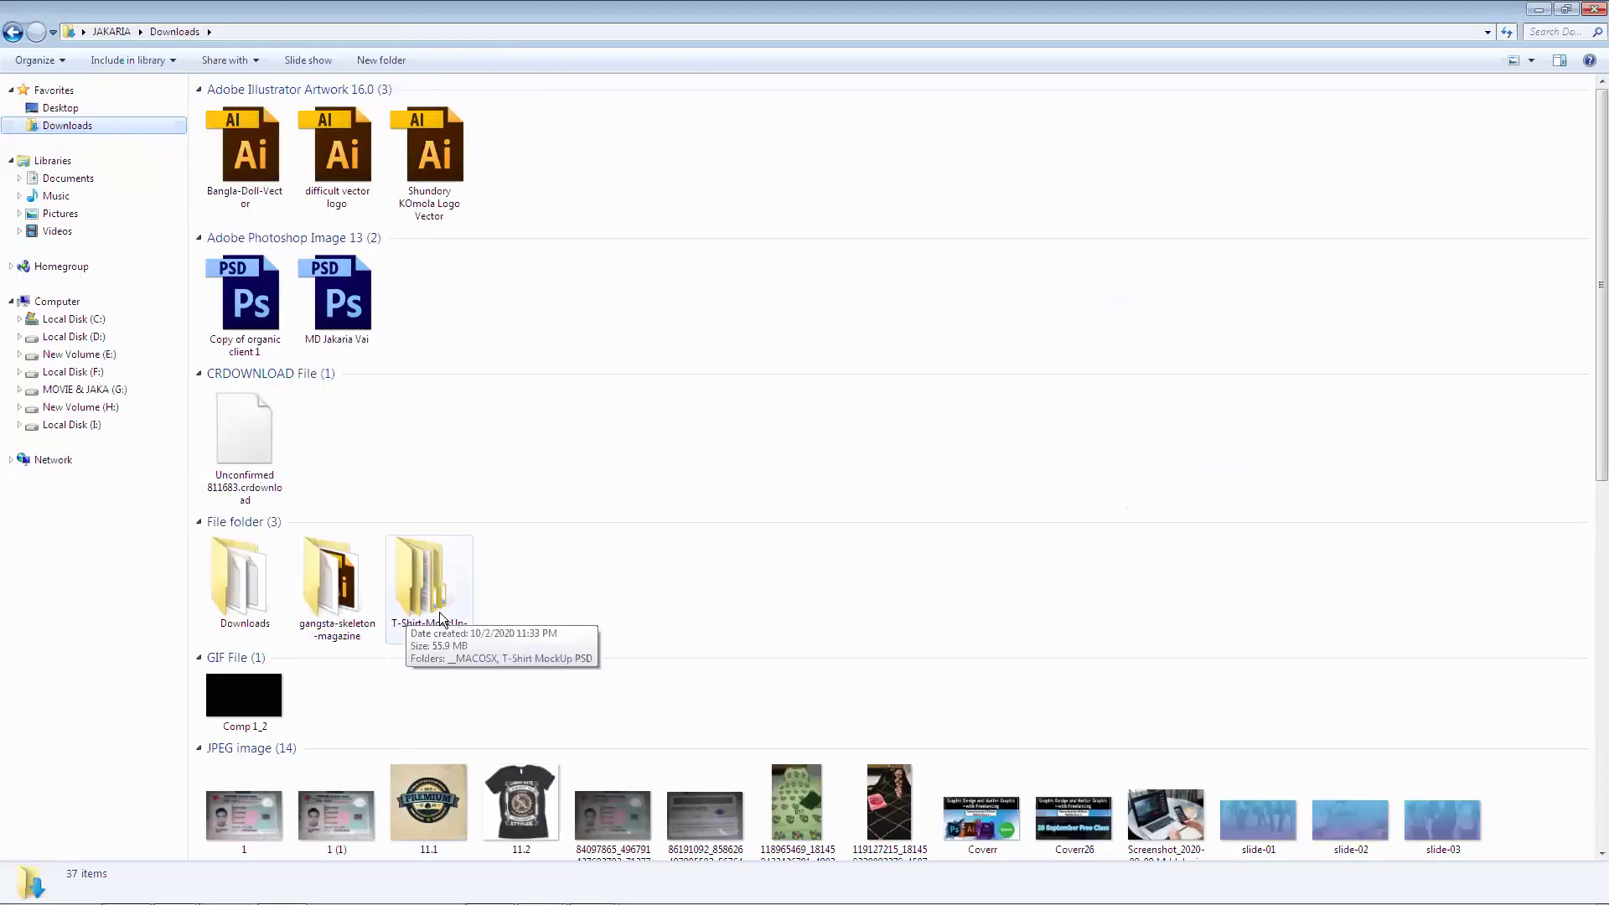
{"action": "double_click", "coordinate": [238, 593]}
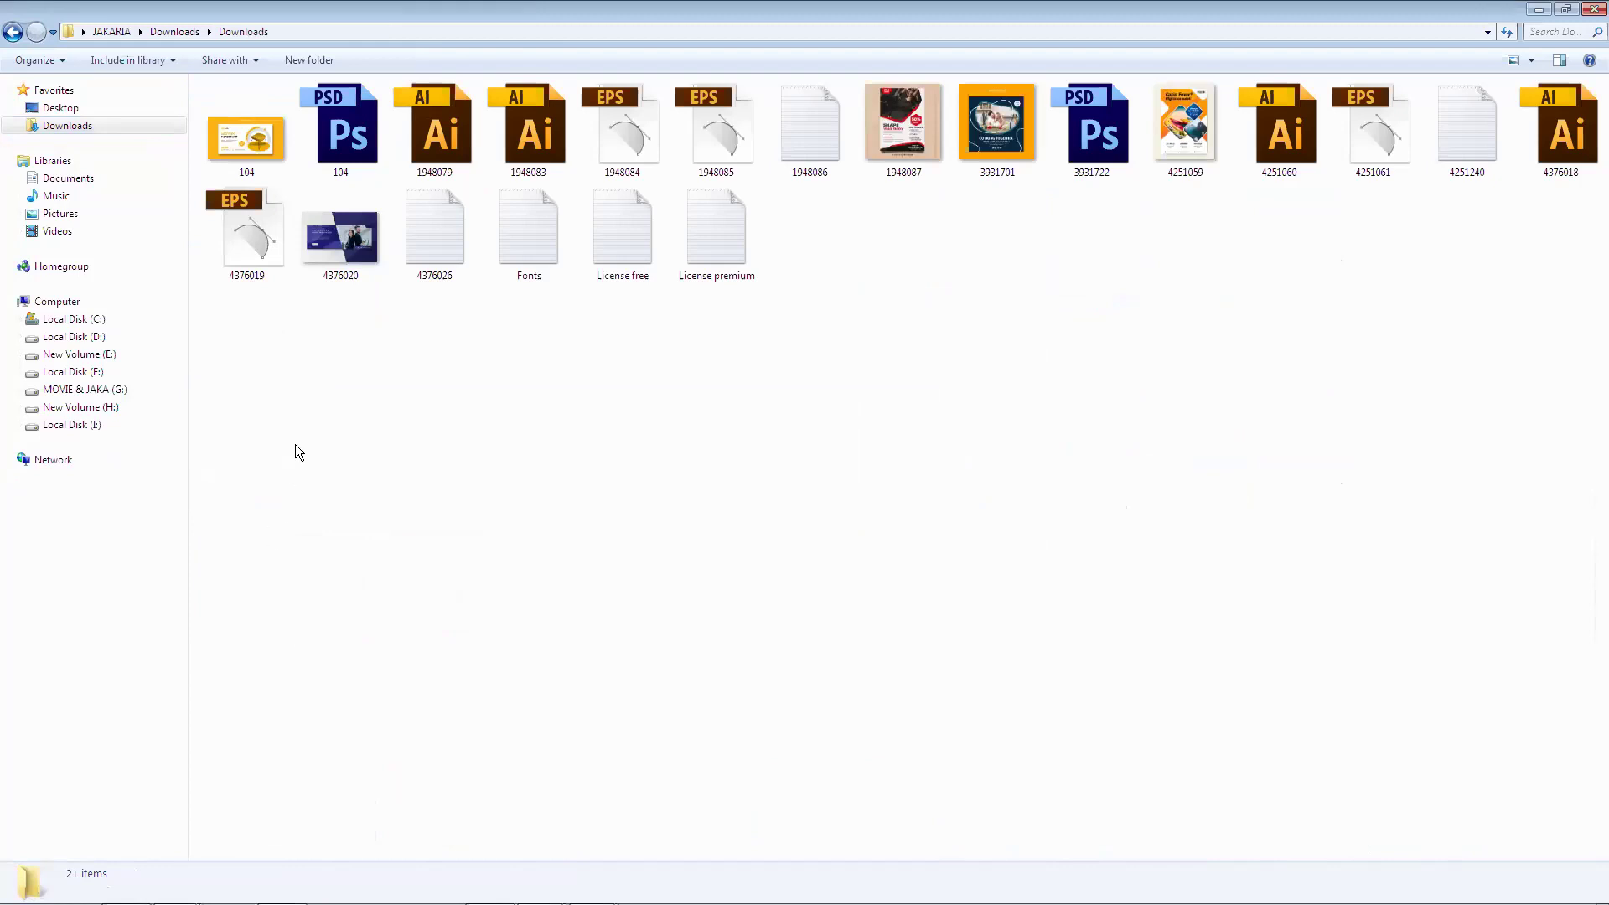
Open the 104 PSD in Photoshop, cancel the missing fonts dialog, and return to the extracted files.
{"action": "double_click", "coordinate": [336, 161]}
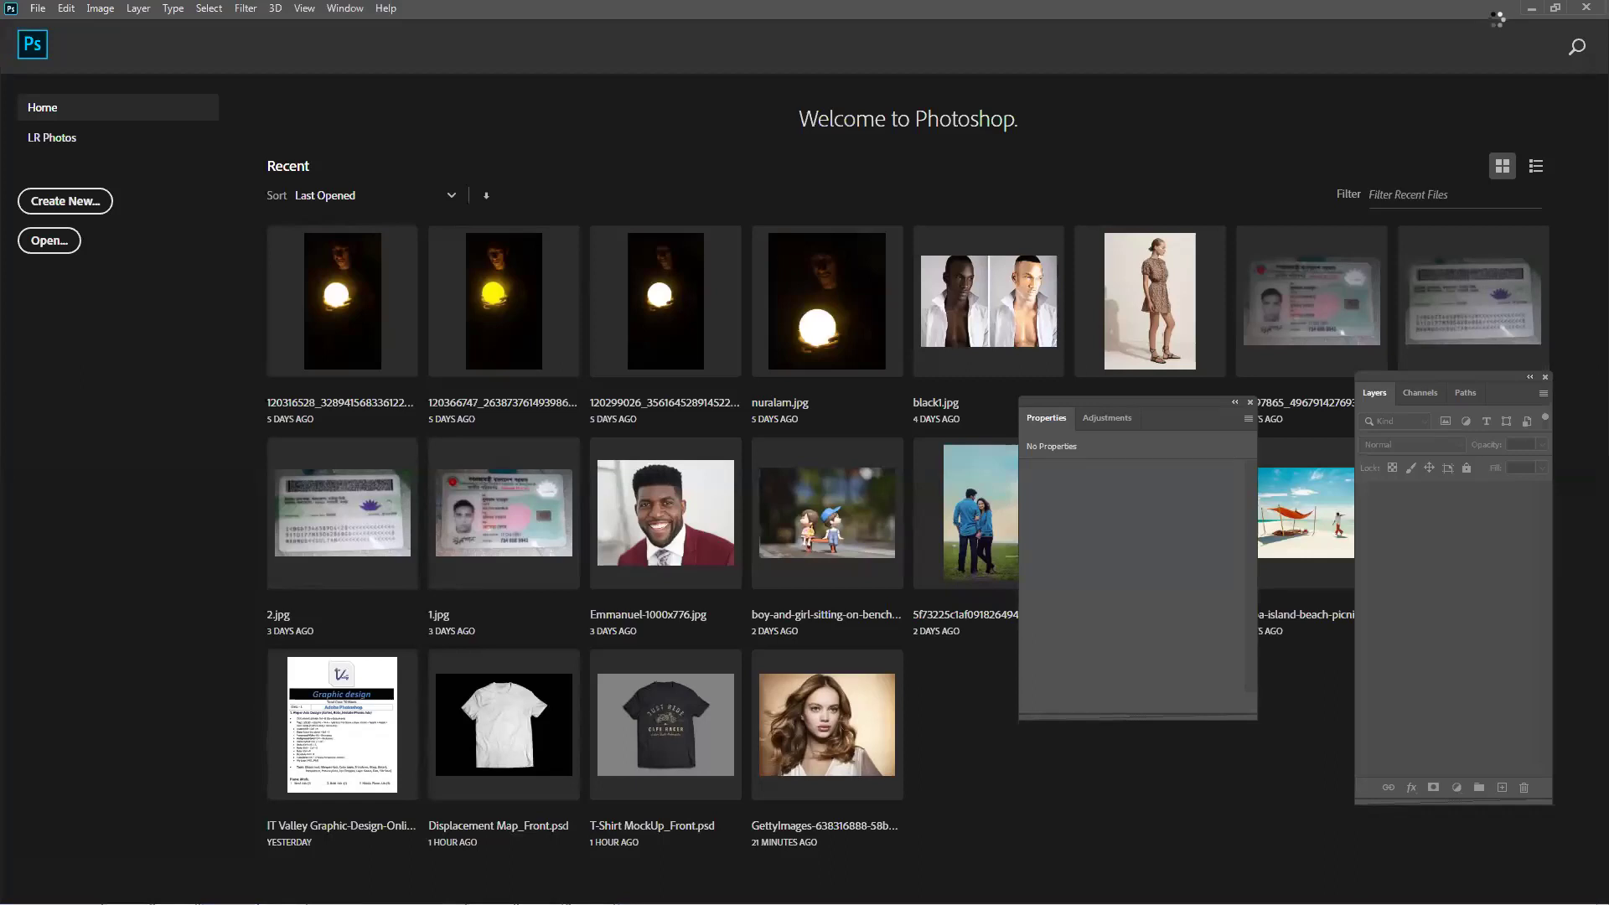
{"action": "left_click", "coordinate": [872, 417]}
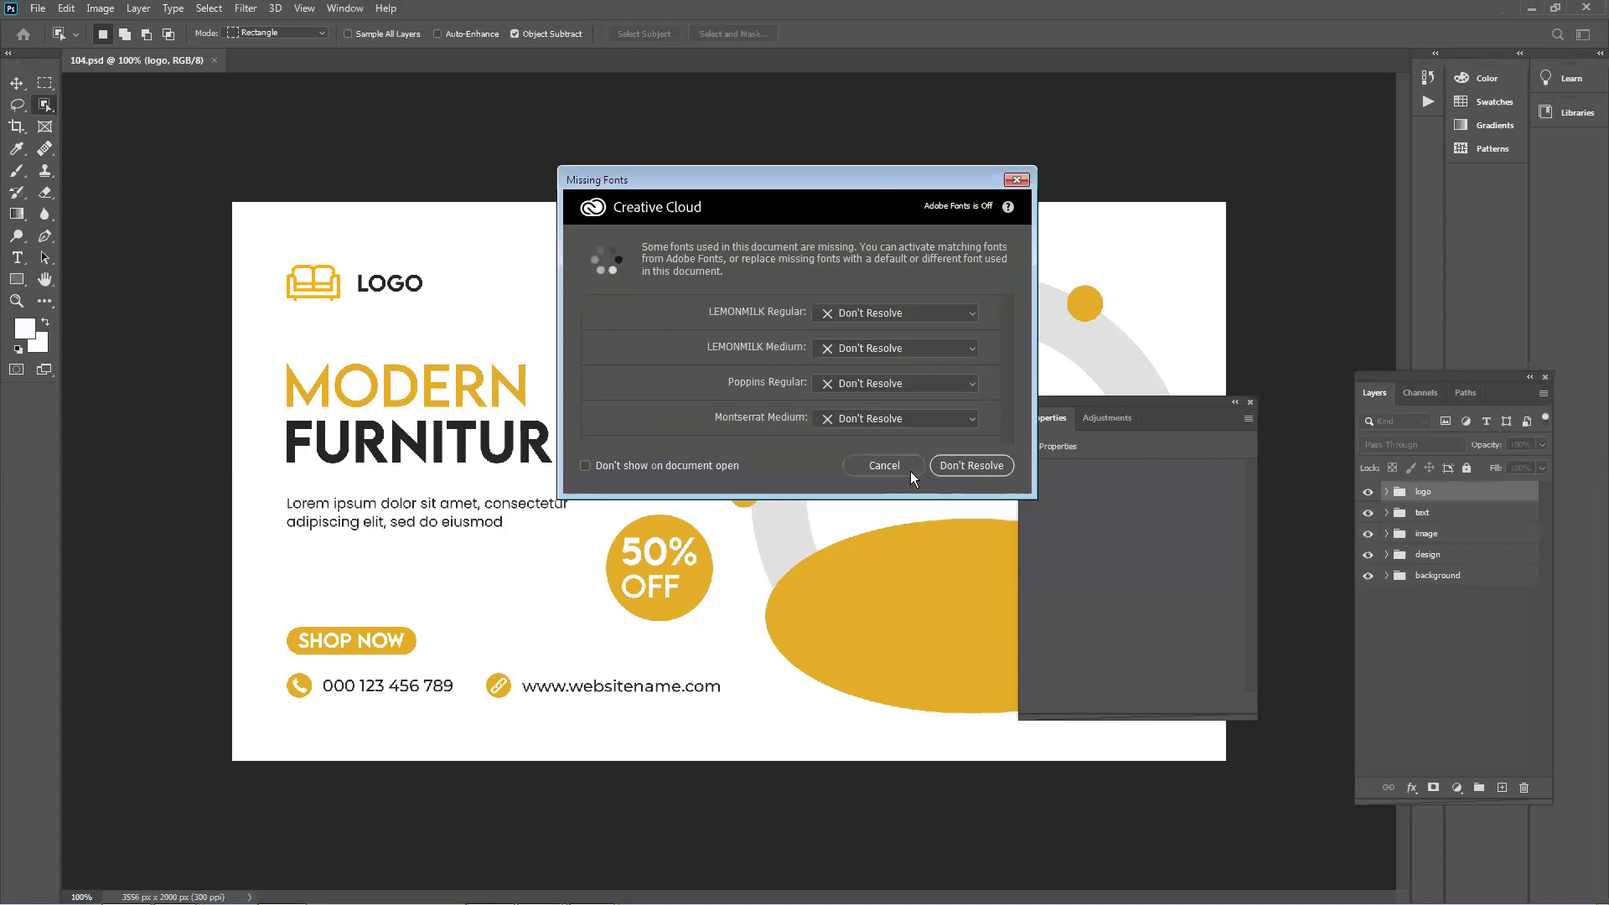
{"action": "left_click", "coordinate": [885, 465]}
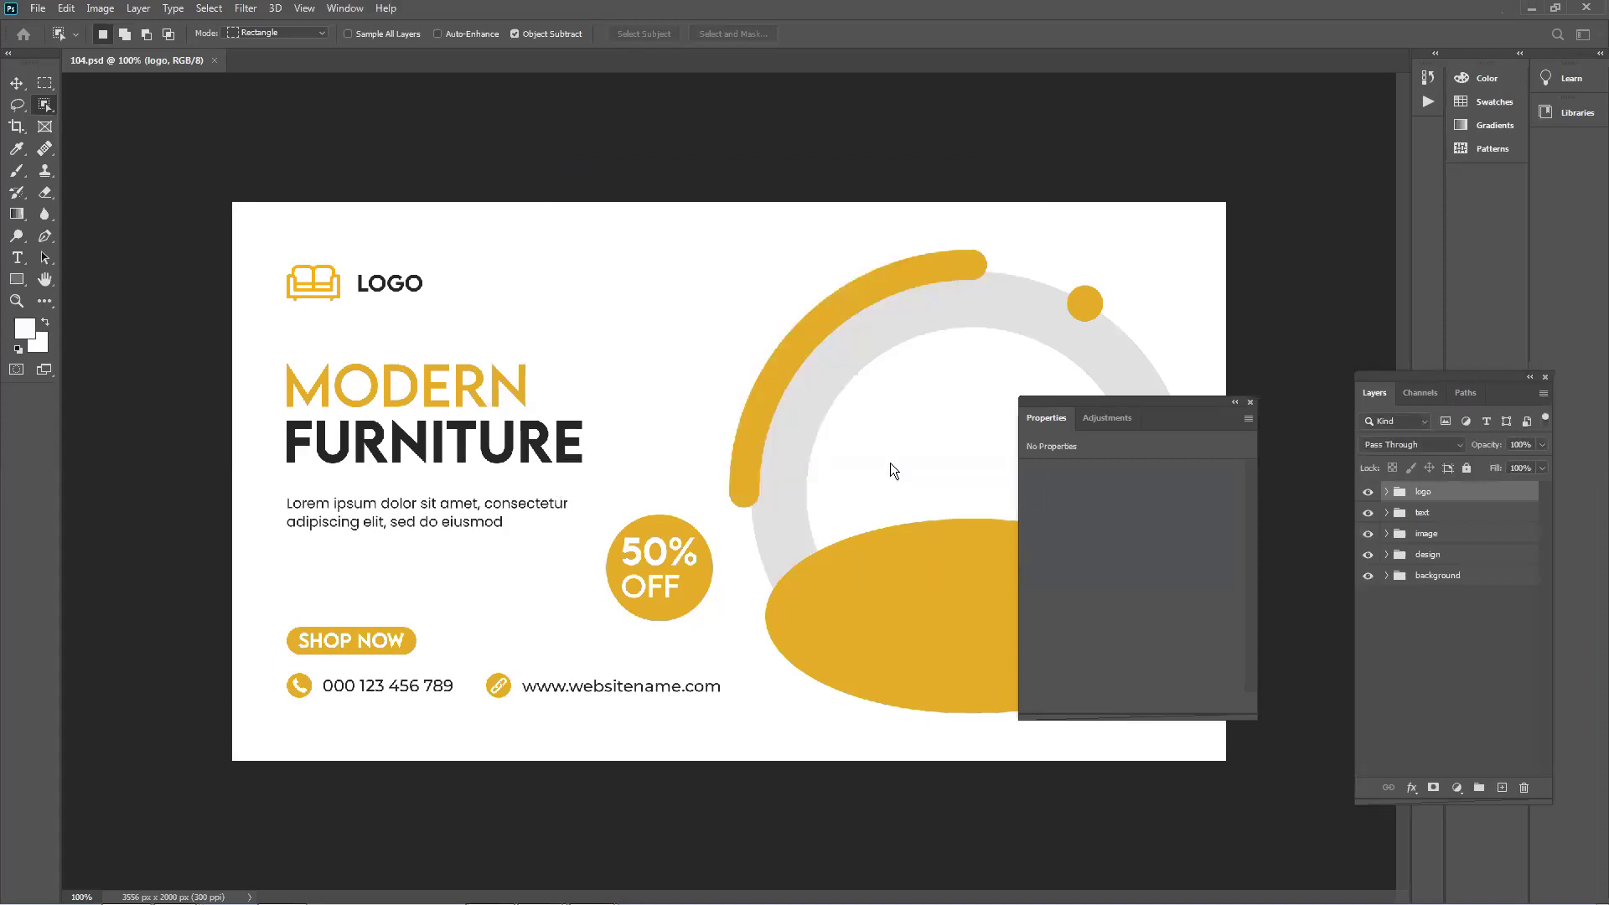
{"action": "left_click", "coordinate": [1538, 10]}
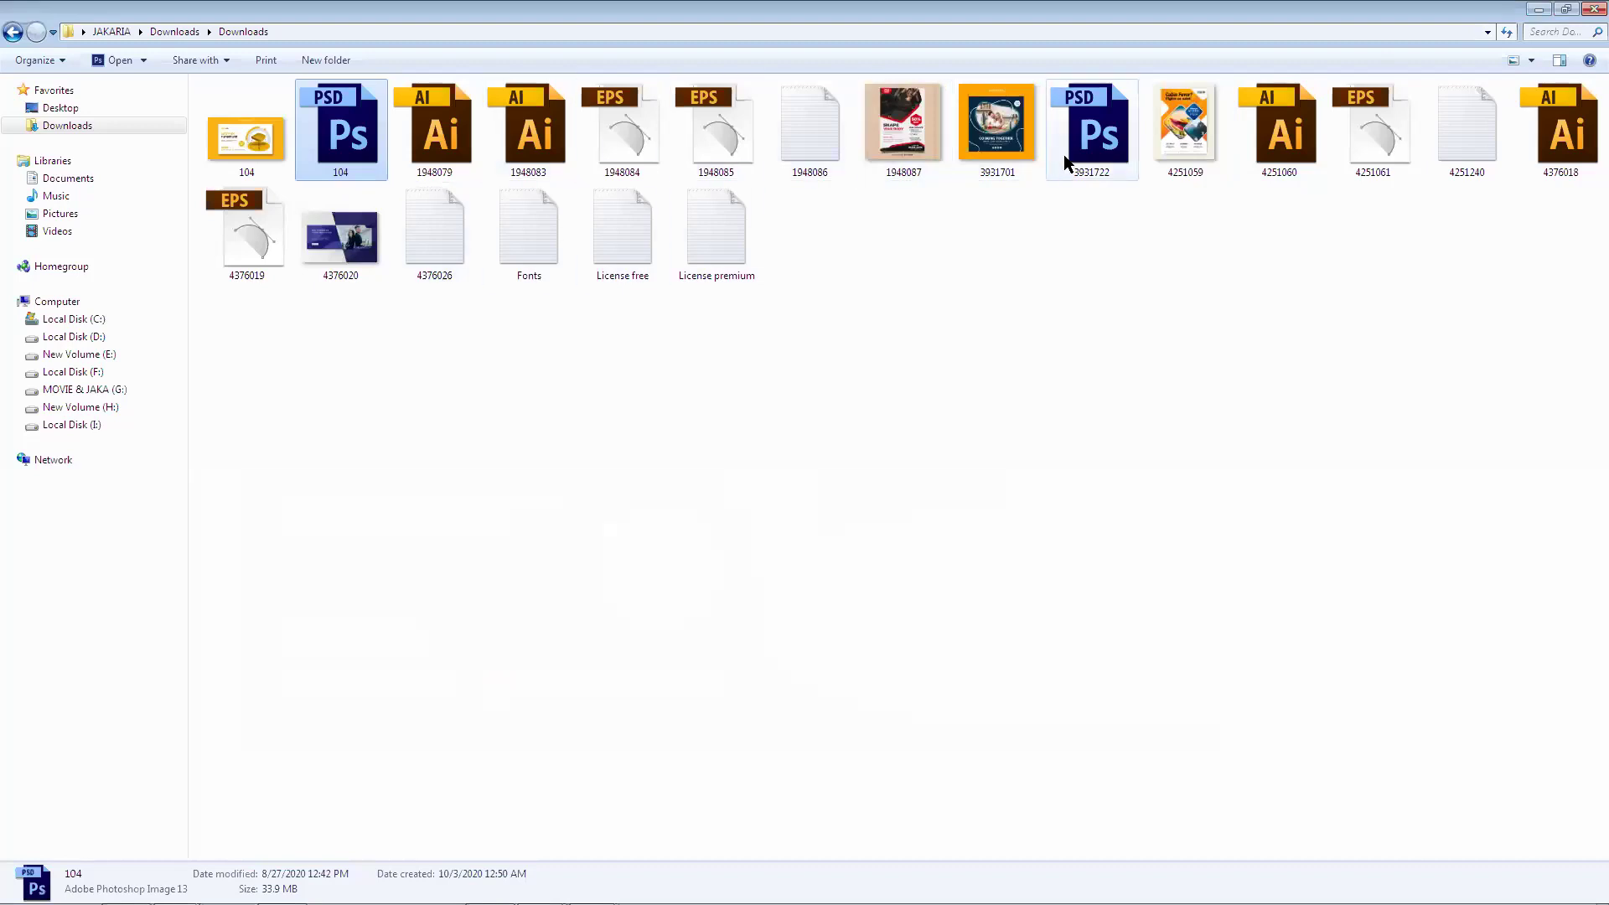
Open the 3931722 PSD in Photoshop, discarding its embedded color profile and leaving its missing fonts unresolved.
{"action": "double_click", "coordinate": [1106, 154]}
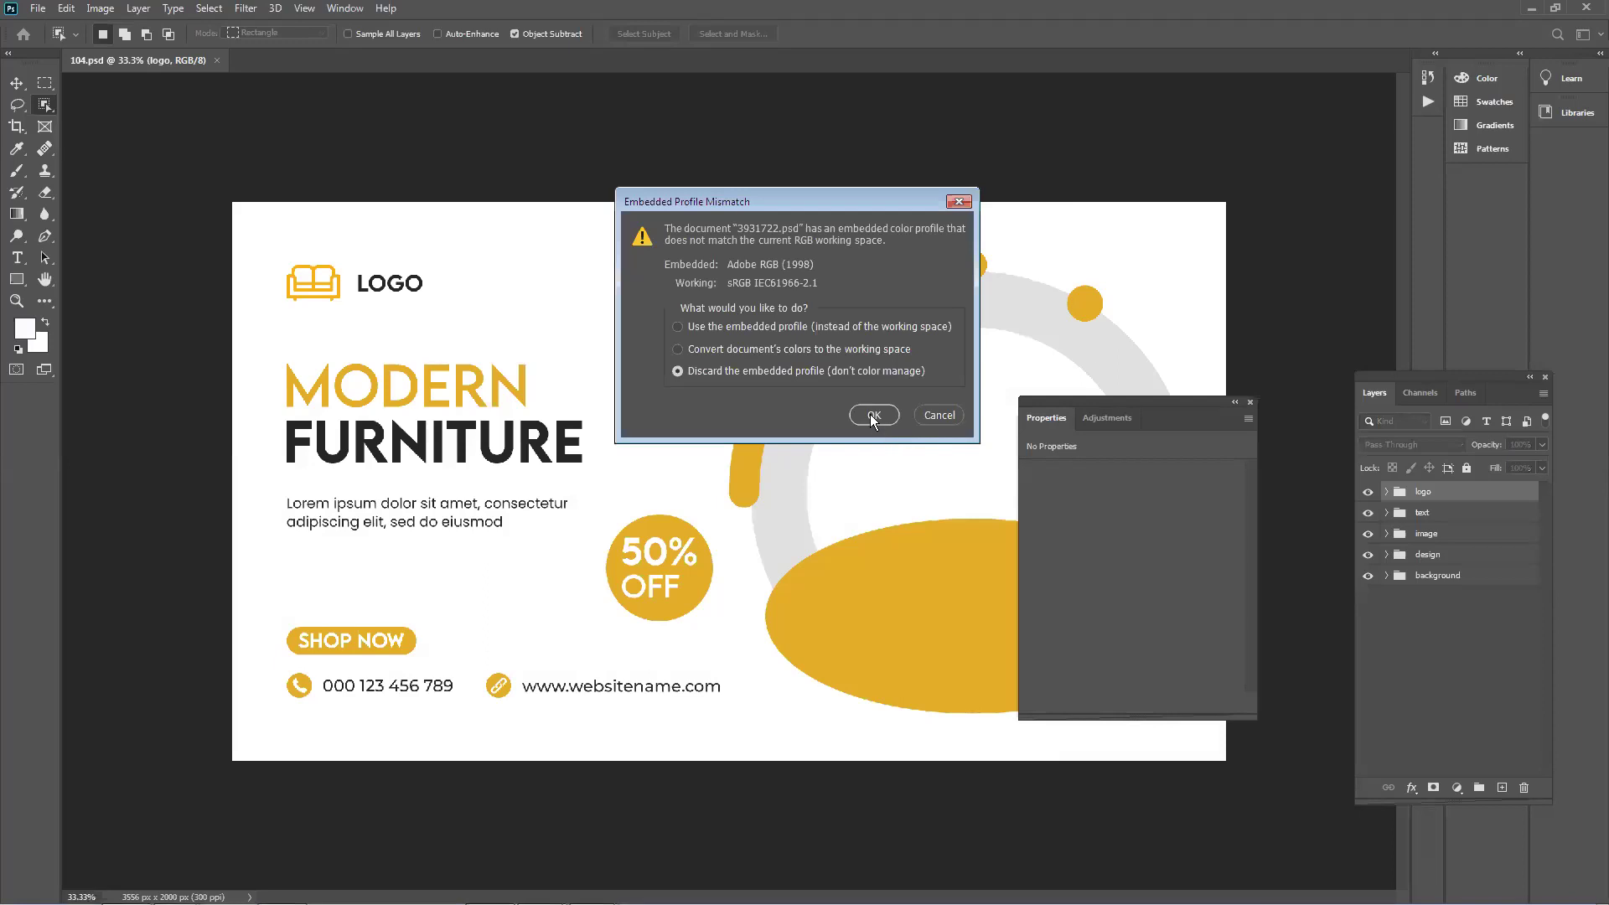
{"action": "left_click", "coordinate": [872, 416]}
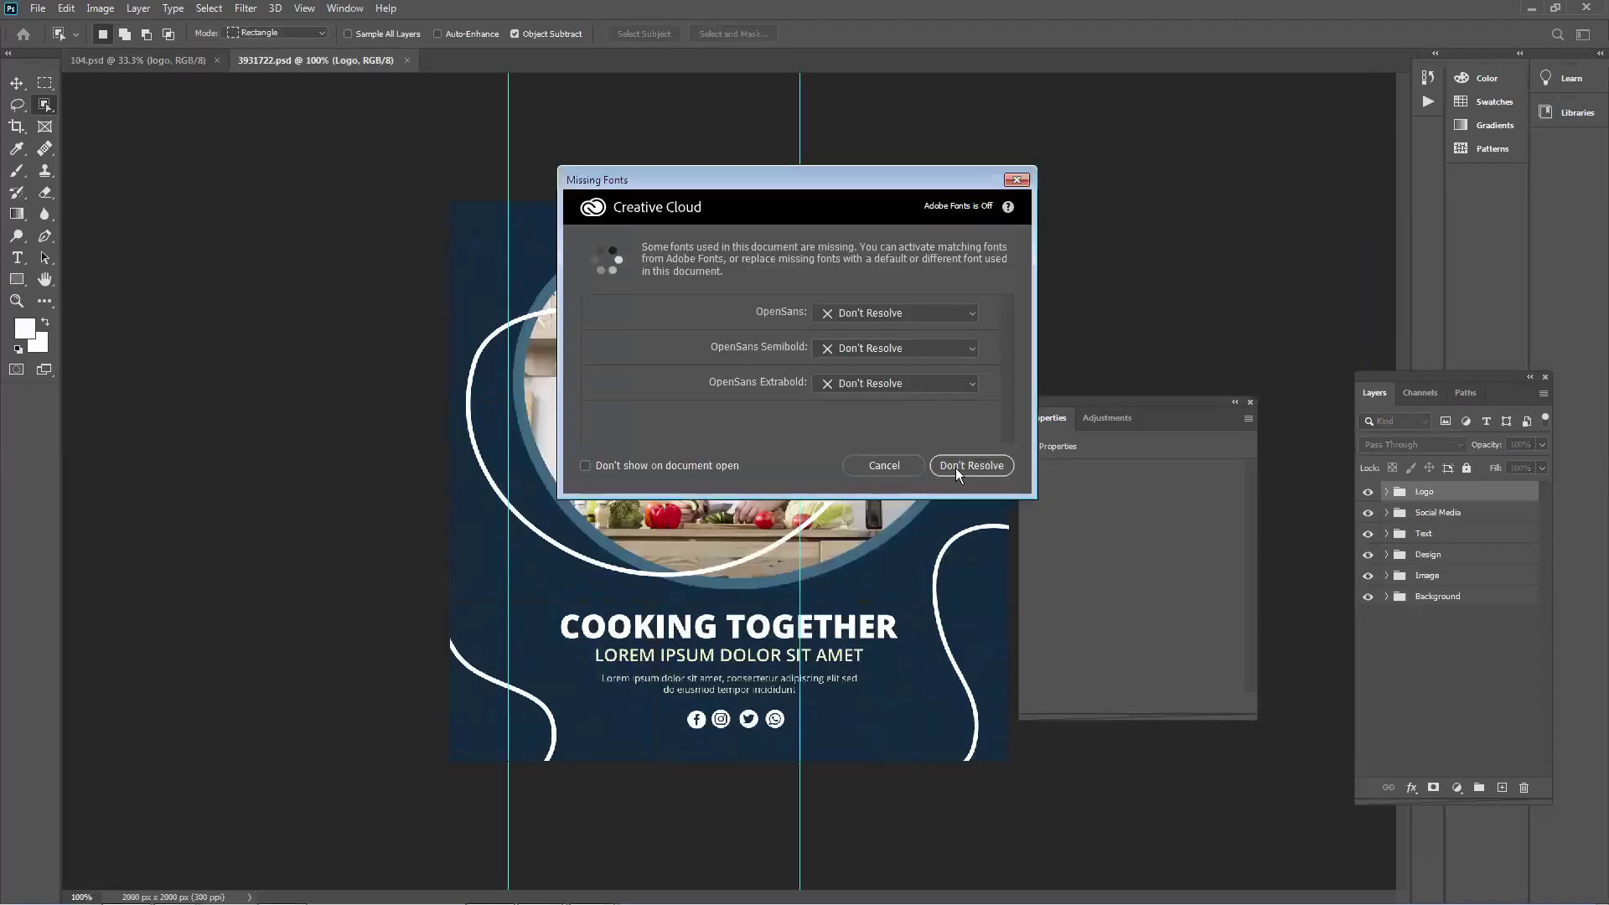
{"action": "left_click", "coordinate": [955, 466]}
Return to the extracted files in Explorer and select the 4376020 business cover image.
{"action": "double_click", "coordinate": [1269, 6]}
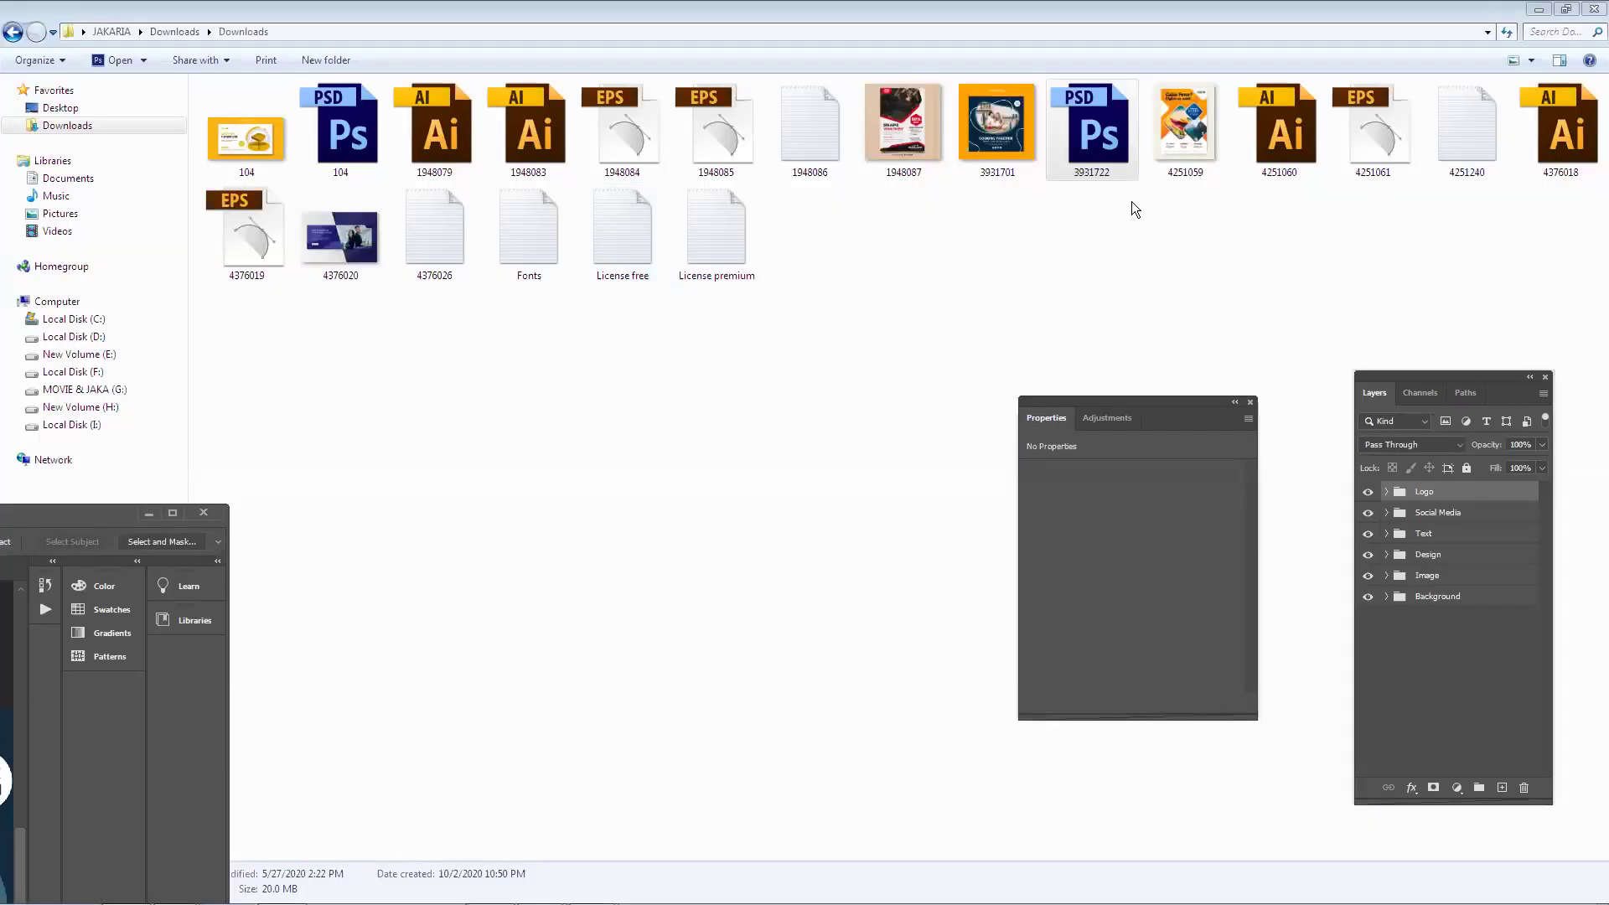
{"action": "left_click", "coordinate": [268, 272]}
{"action": "left_click", "coordinate": [332, 270]}
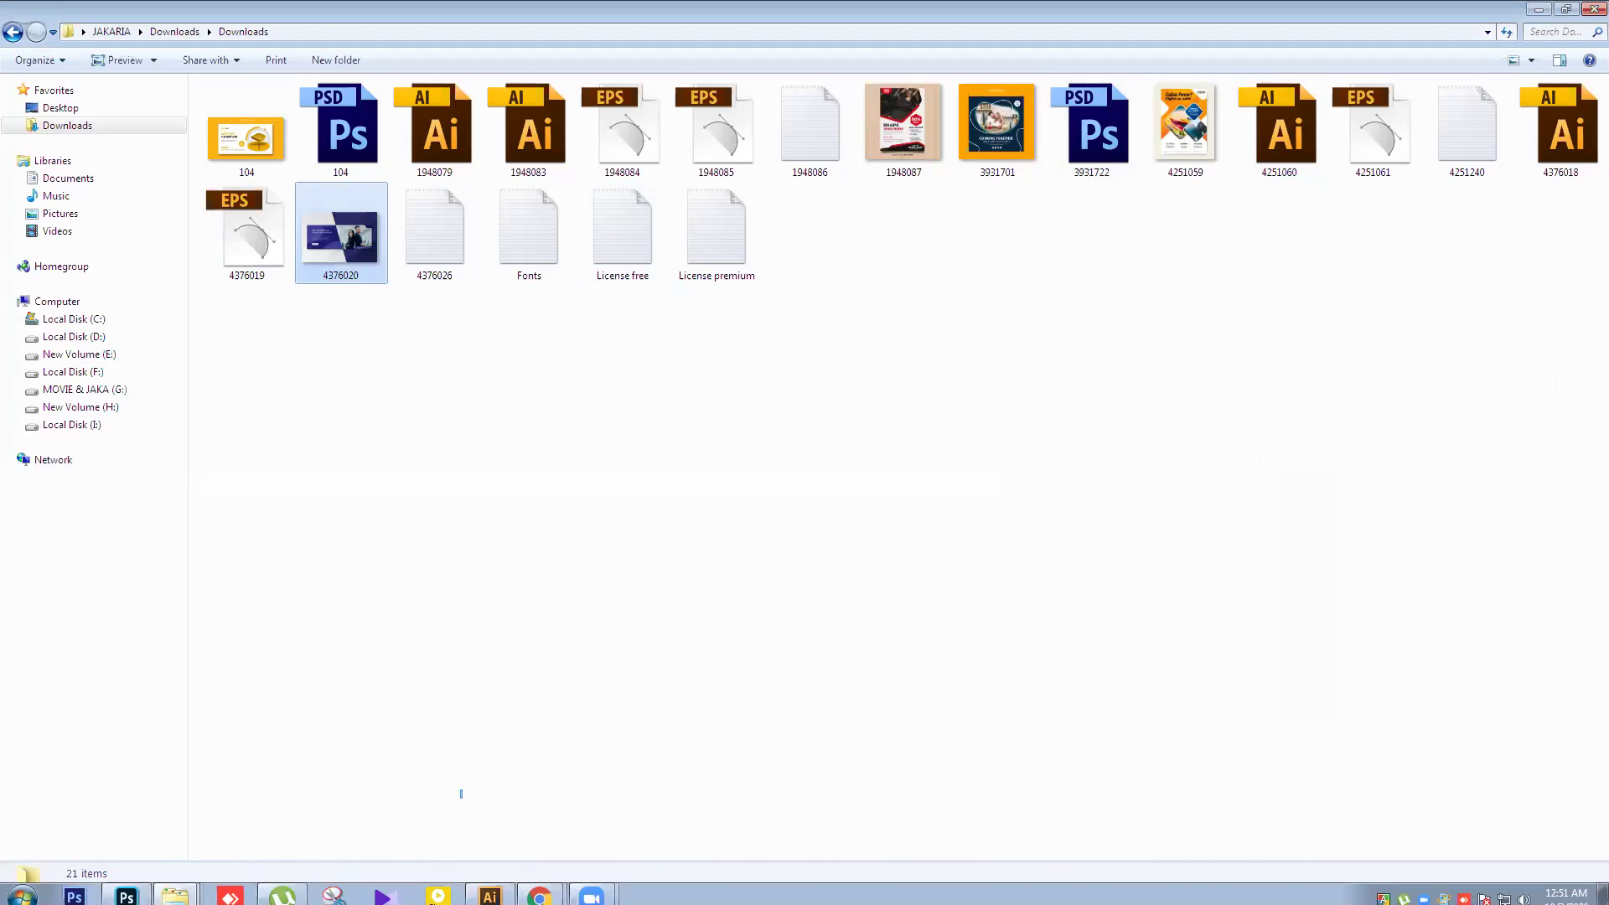
Switch to Photoshop in full view and reposition the placeholder photo in the 3931722 template with the Move tool.
{"action": "left_click", "coordinate": [460, 791]}
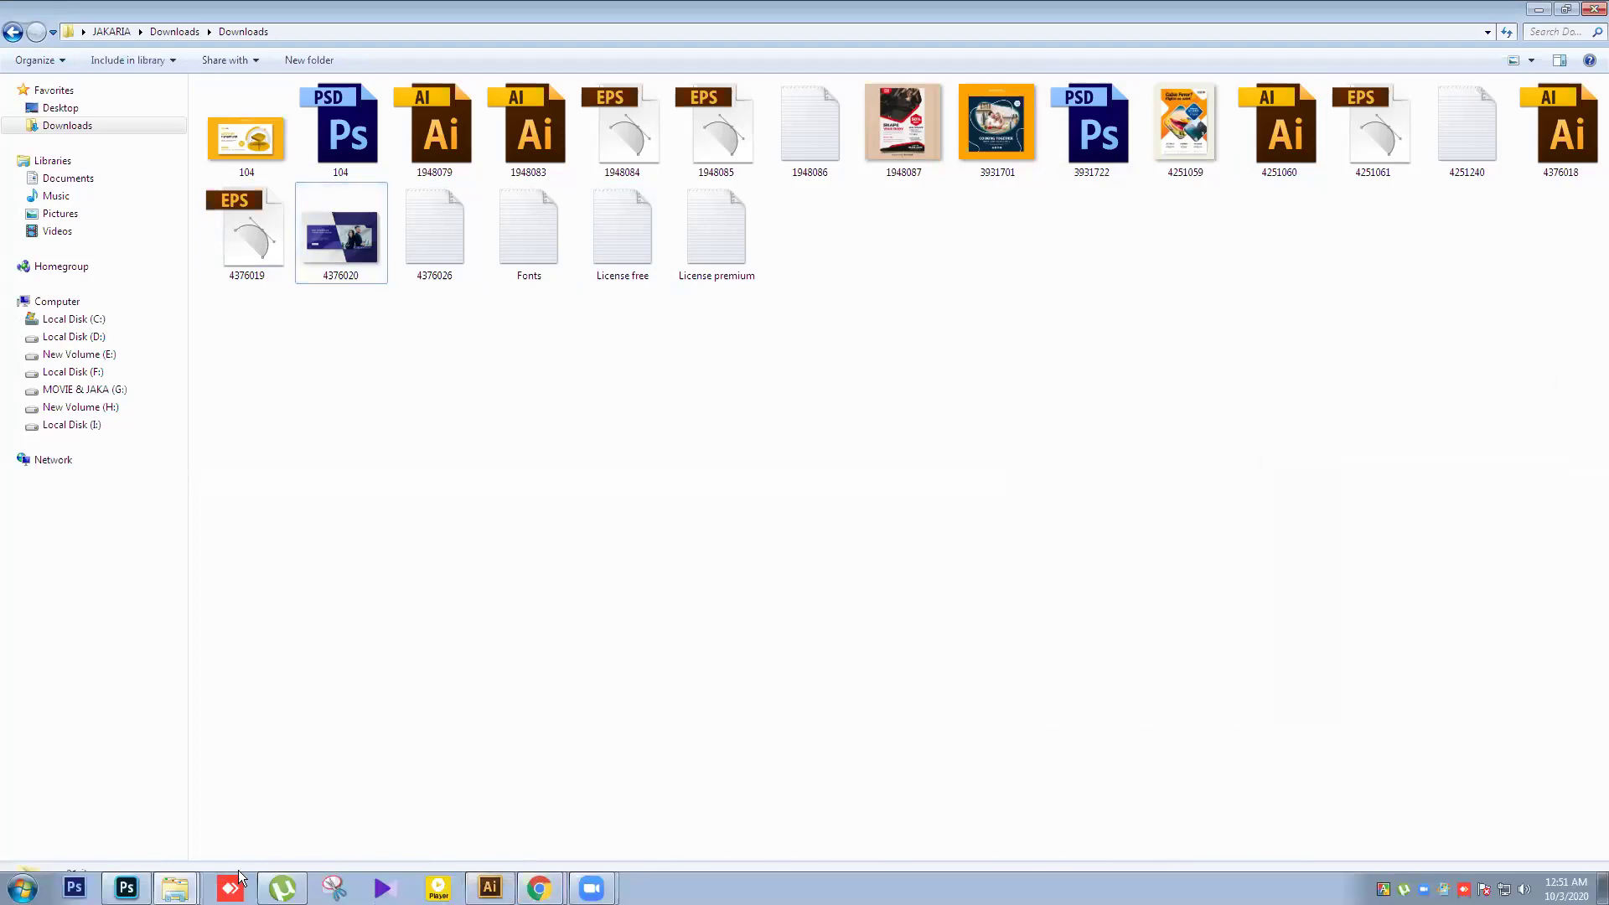
{"action": "left_click", "coordinate": [127, 888]}
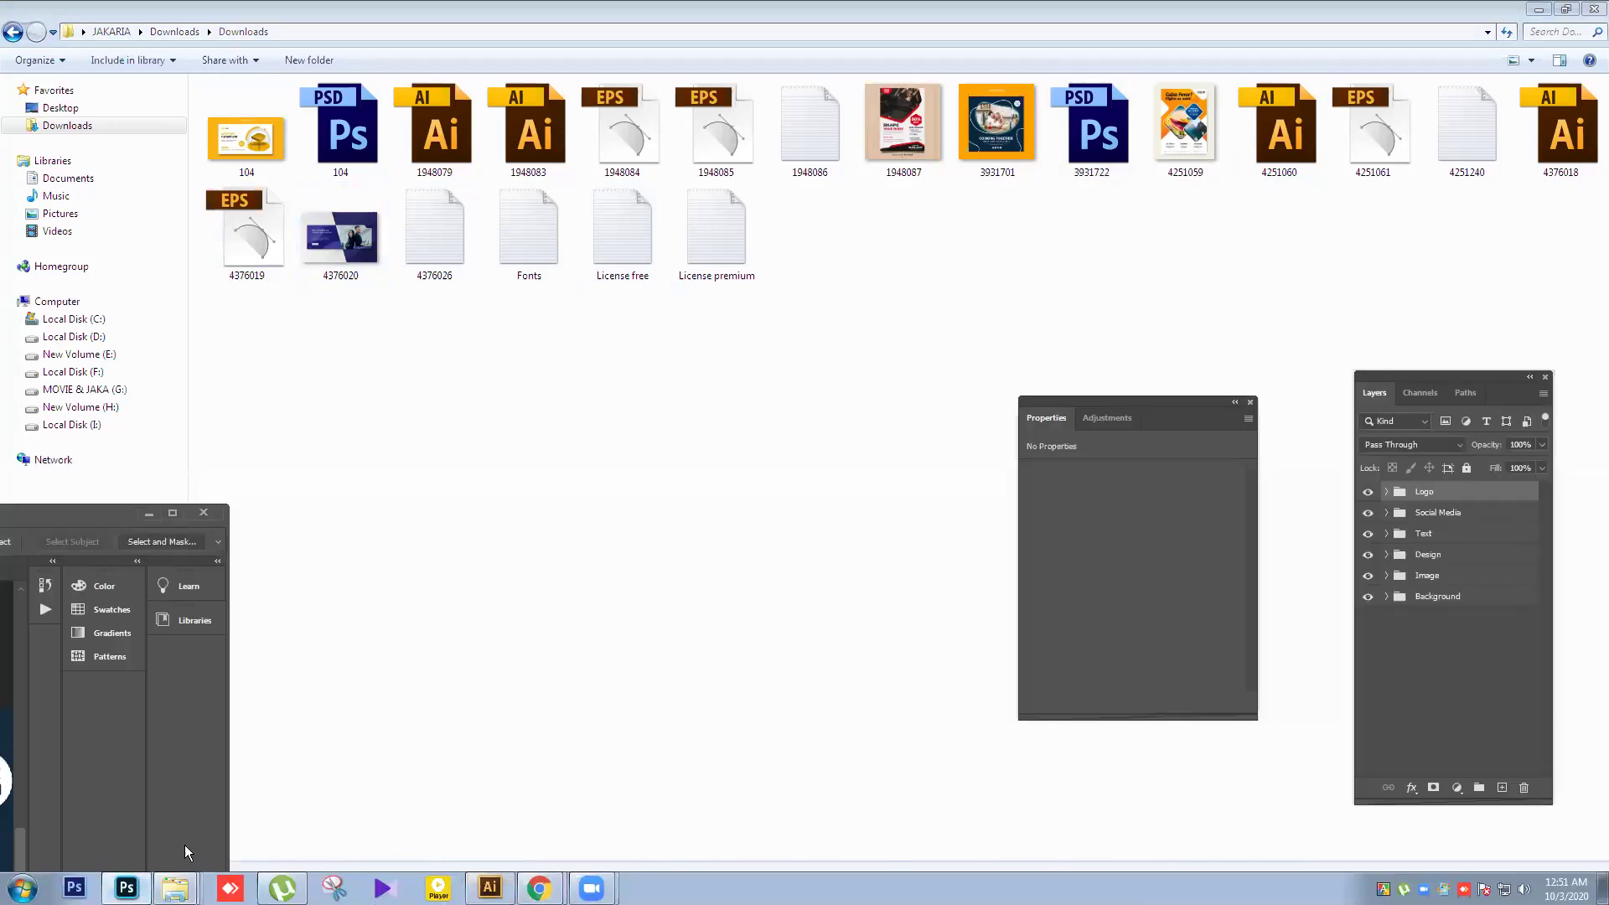
{"action": "double_click", "coordinate": [85, 511]}
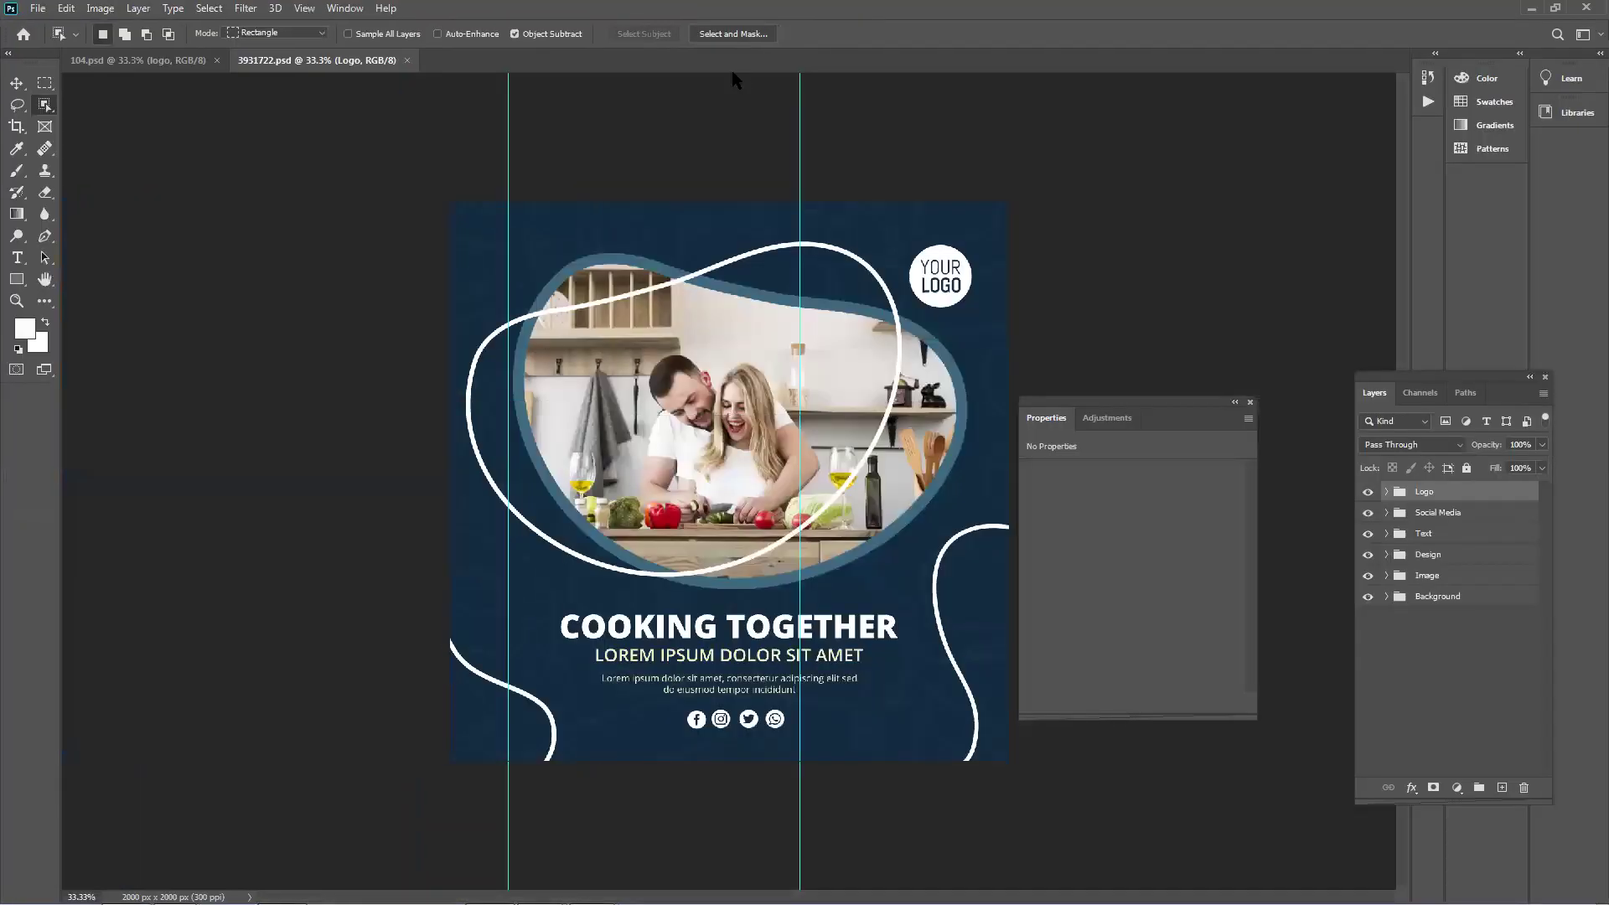
{"action": "left_click", "coordinate": [21, 83]}
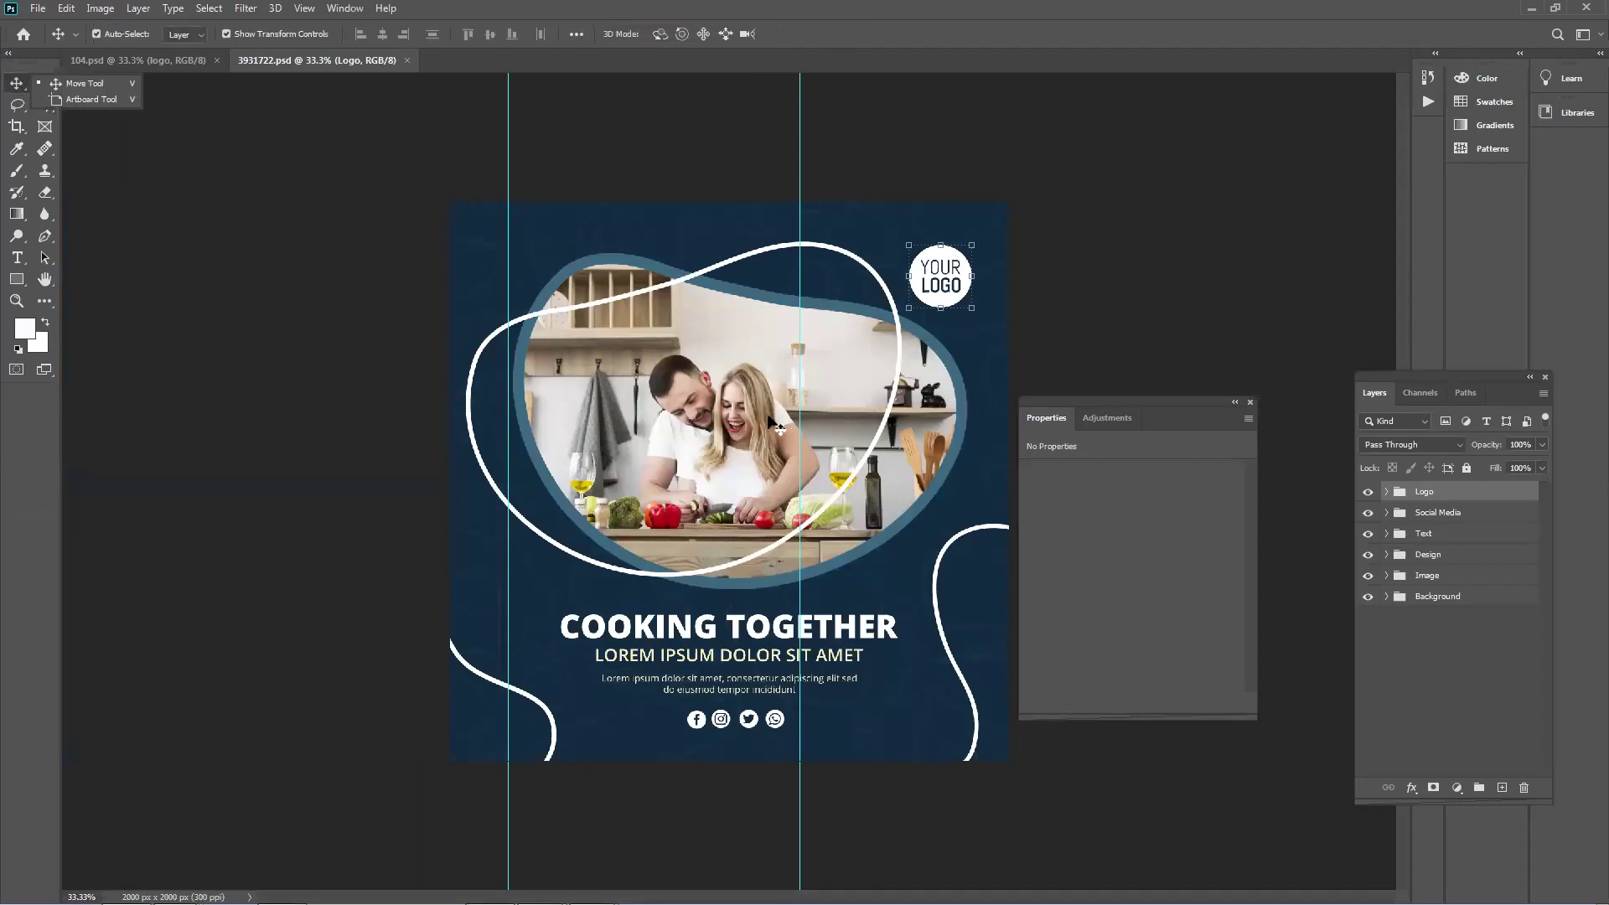
{"action": "left_click_drag", "start_coordinate": [608, 461], "coordinate": [646, 410]}
In 104.psd, clear the Properties panel off the canvas and move the large yellow ellipse to about X 2043 px, Y 1220 px.
{"action": "left_click", "coordinate": [170, 59]}
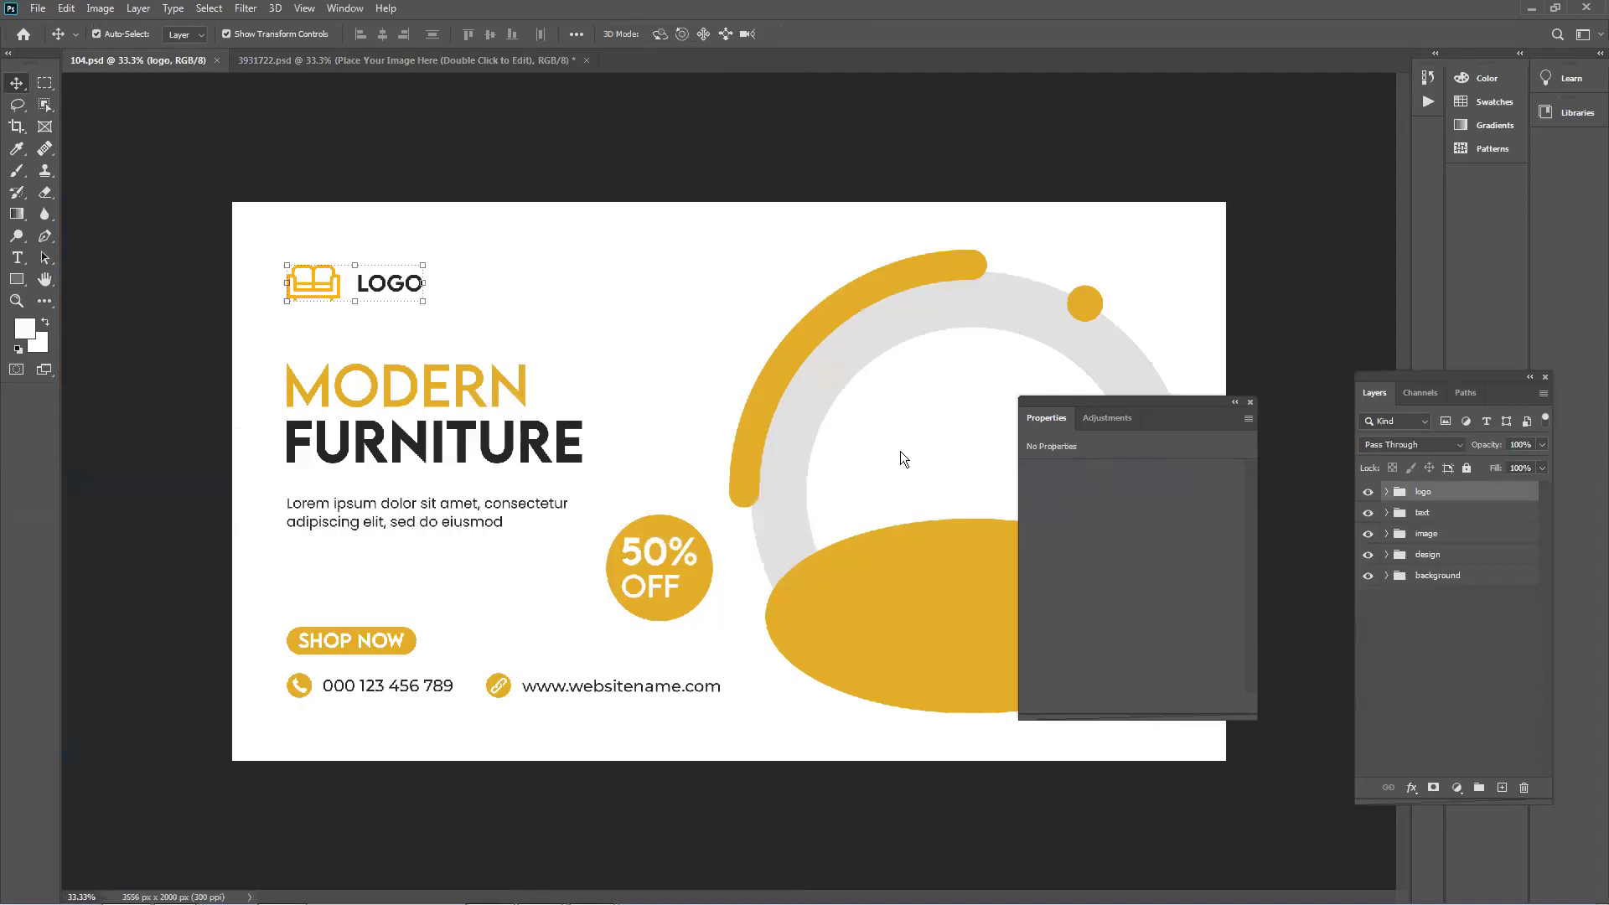
{"action": "left_click_drag", "start_coordinate": [1200, 405], "coordinate": [1463, 501]}
{"action": "left_click", "coordinate": [939, 610]}
{"action": "left_click_drag", "start_coordinate": [938, 610], "coordinate": [996, 648]}
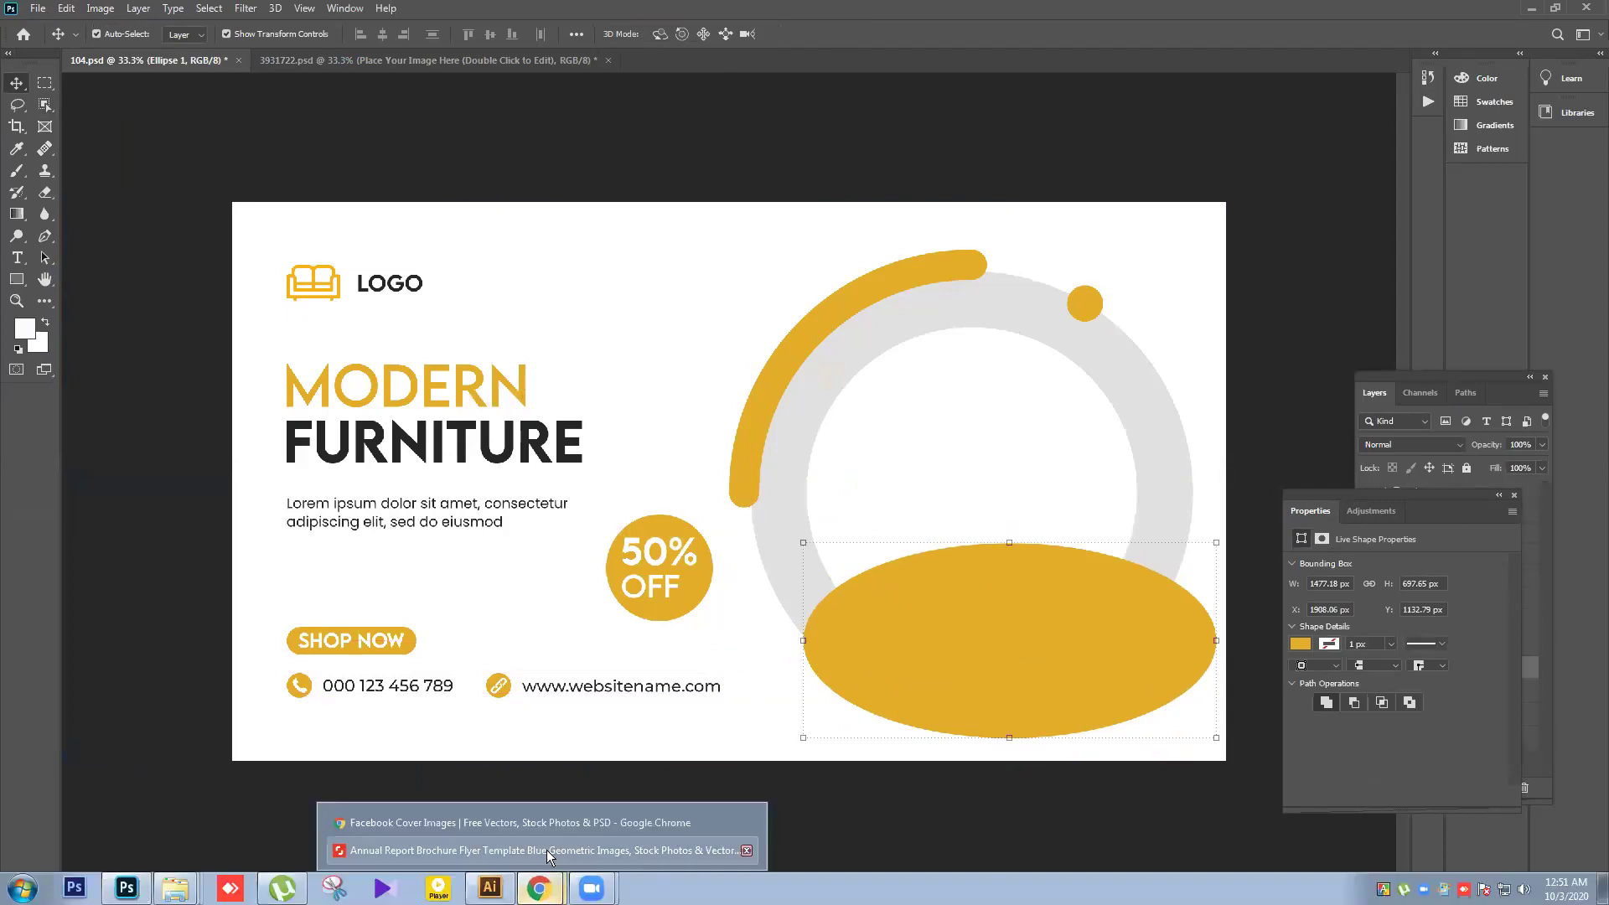
Look up the original furniture banner preview in Chrome's Freepik Facebook cover results and return to Photoshop.
{"action": "left_click", "coordinate": [548, 826]}
{"action": "scroll", "coordinate": [679, 532], "scroll_direction": "up", "scroll_amount": 15}
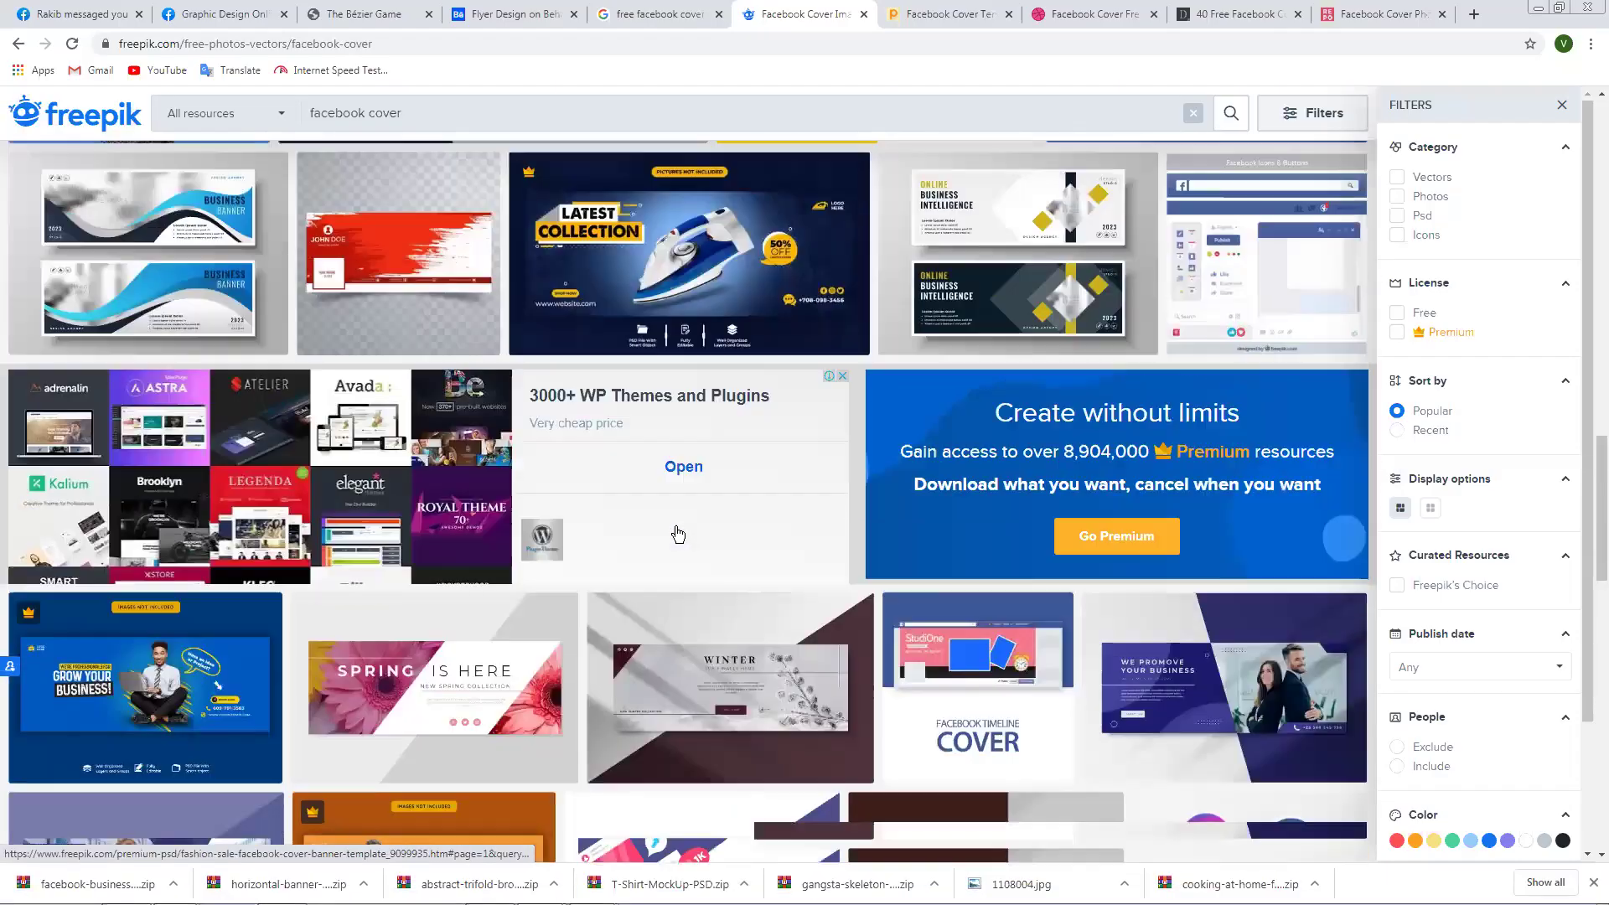
{"action": "scroll", "coordinate": [679, 532], "scroll_direction": "up", "scroll_amount": 6}
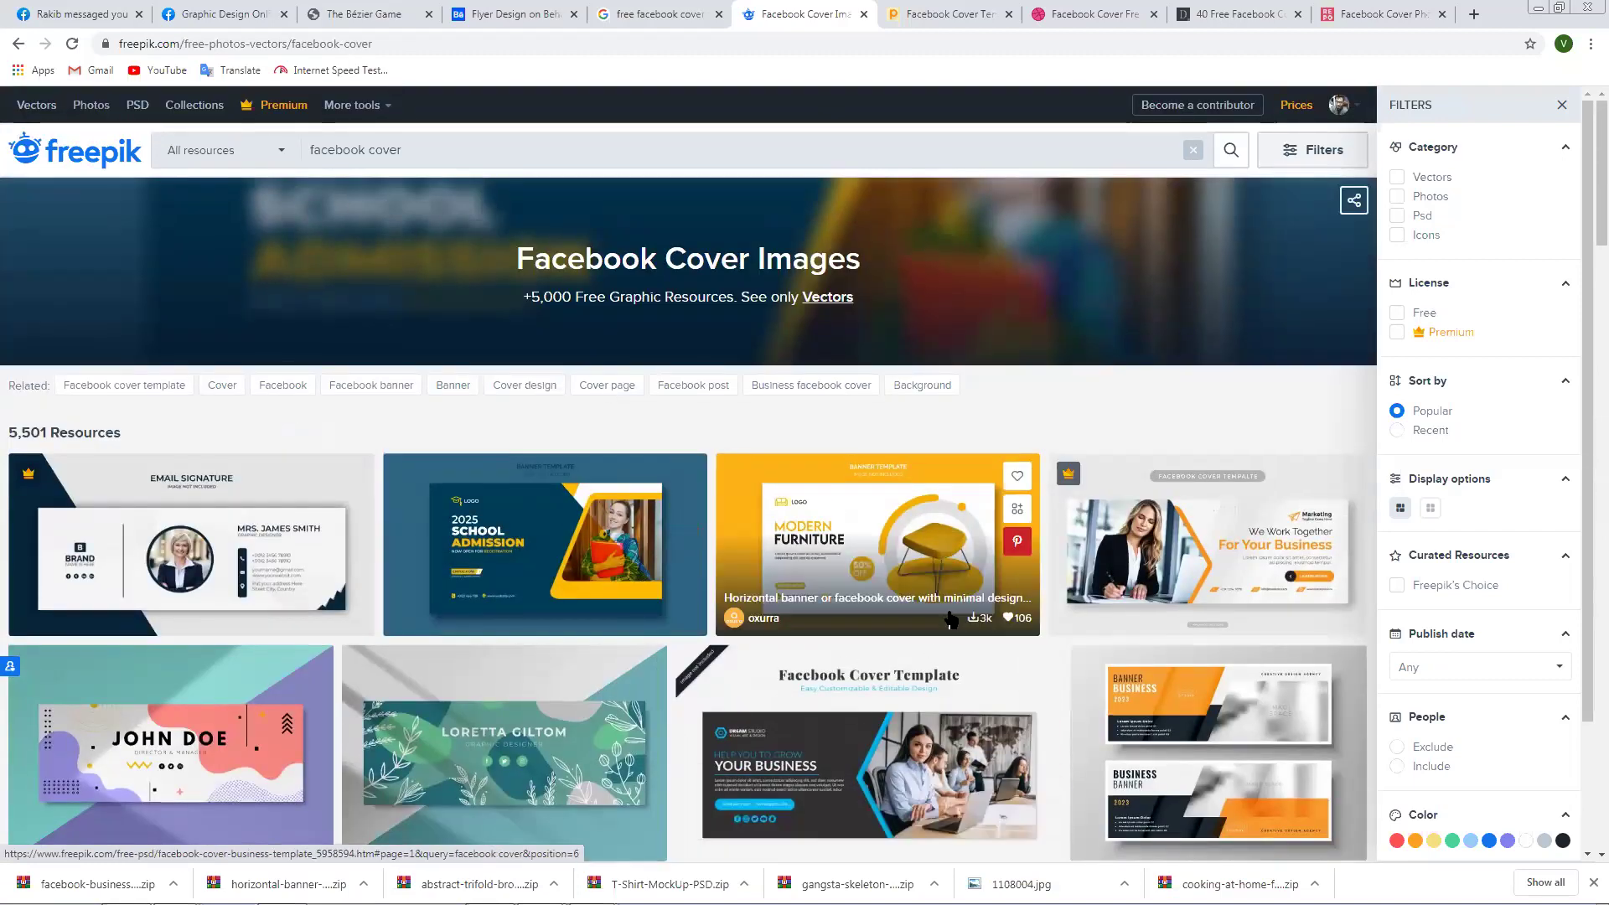
{"action": "left_click", "coordinate": [1538, 15]}
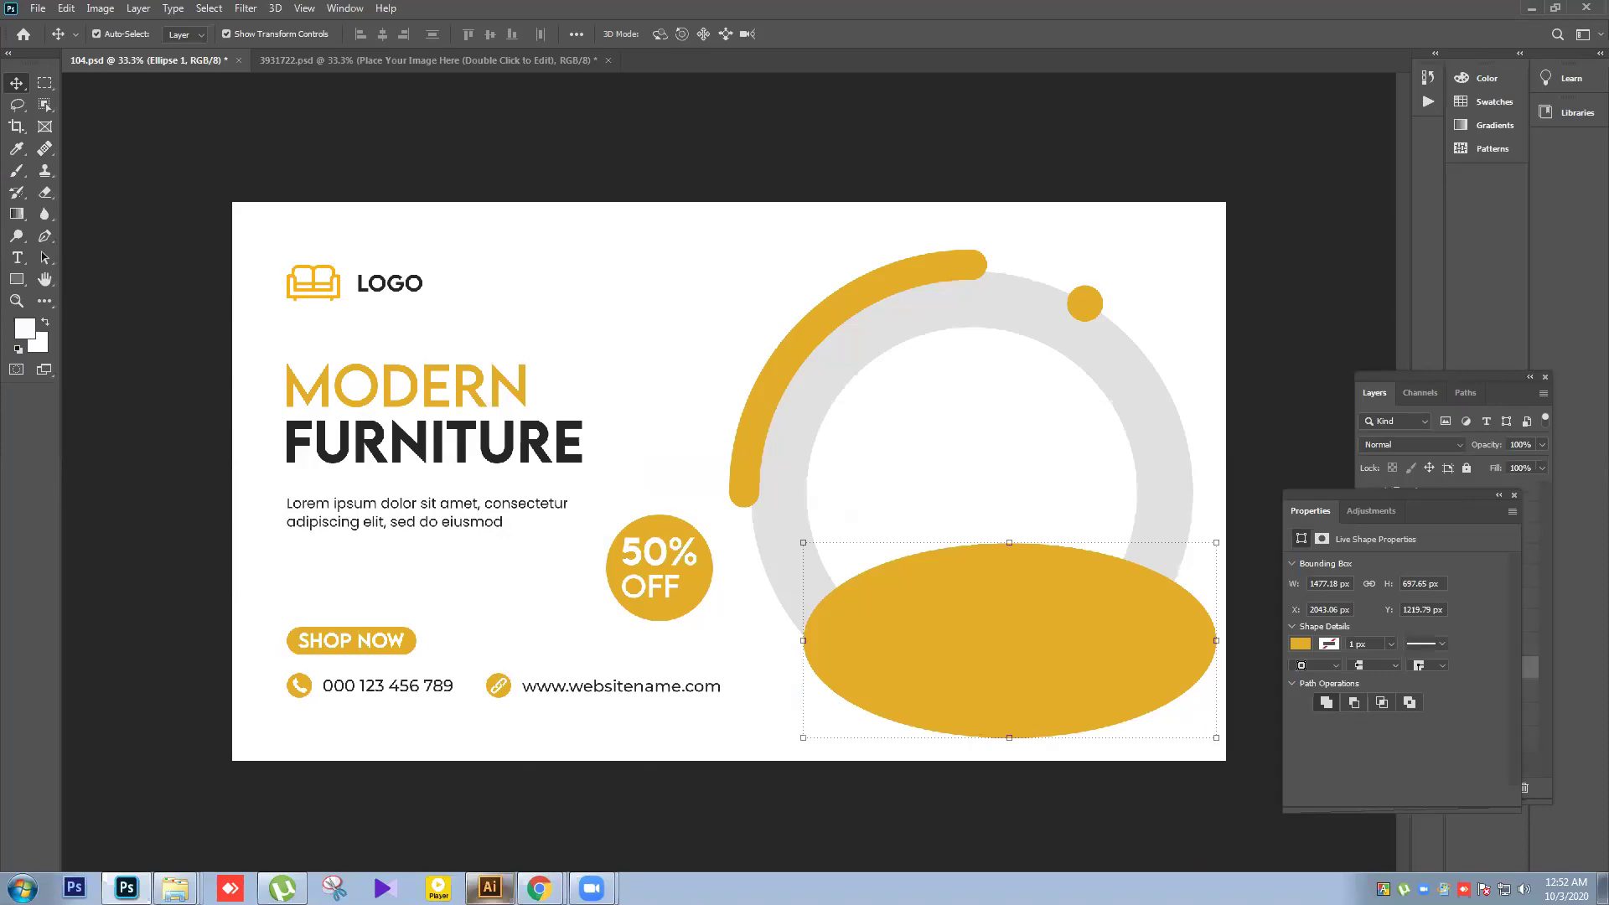
Switch to Chrome and search Google Images for "chair png" in a new tab.
{"action": "mouse_move", "coordinate": [539, 888]}
{"action": "left_click", "coordinate": [502, 827]}
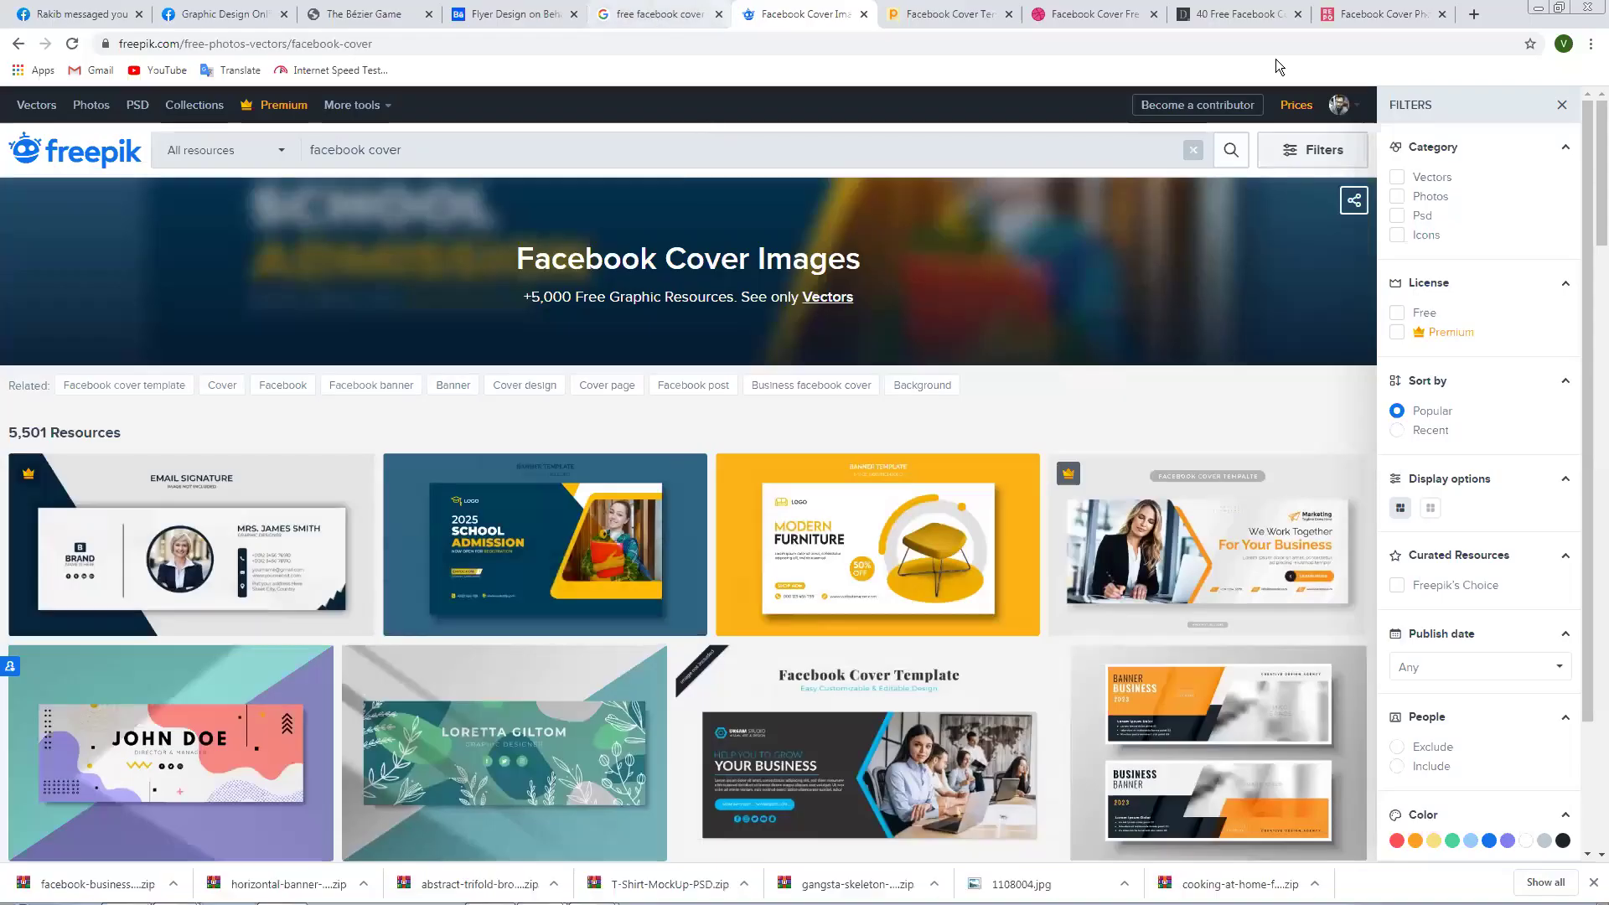
{"action": "left_click", "coordinate": [1474, 15]}
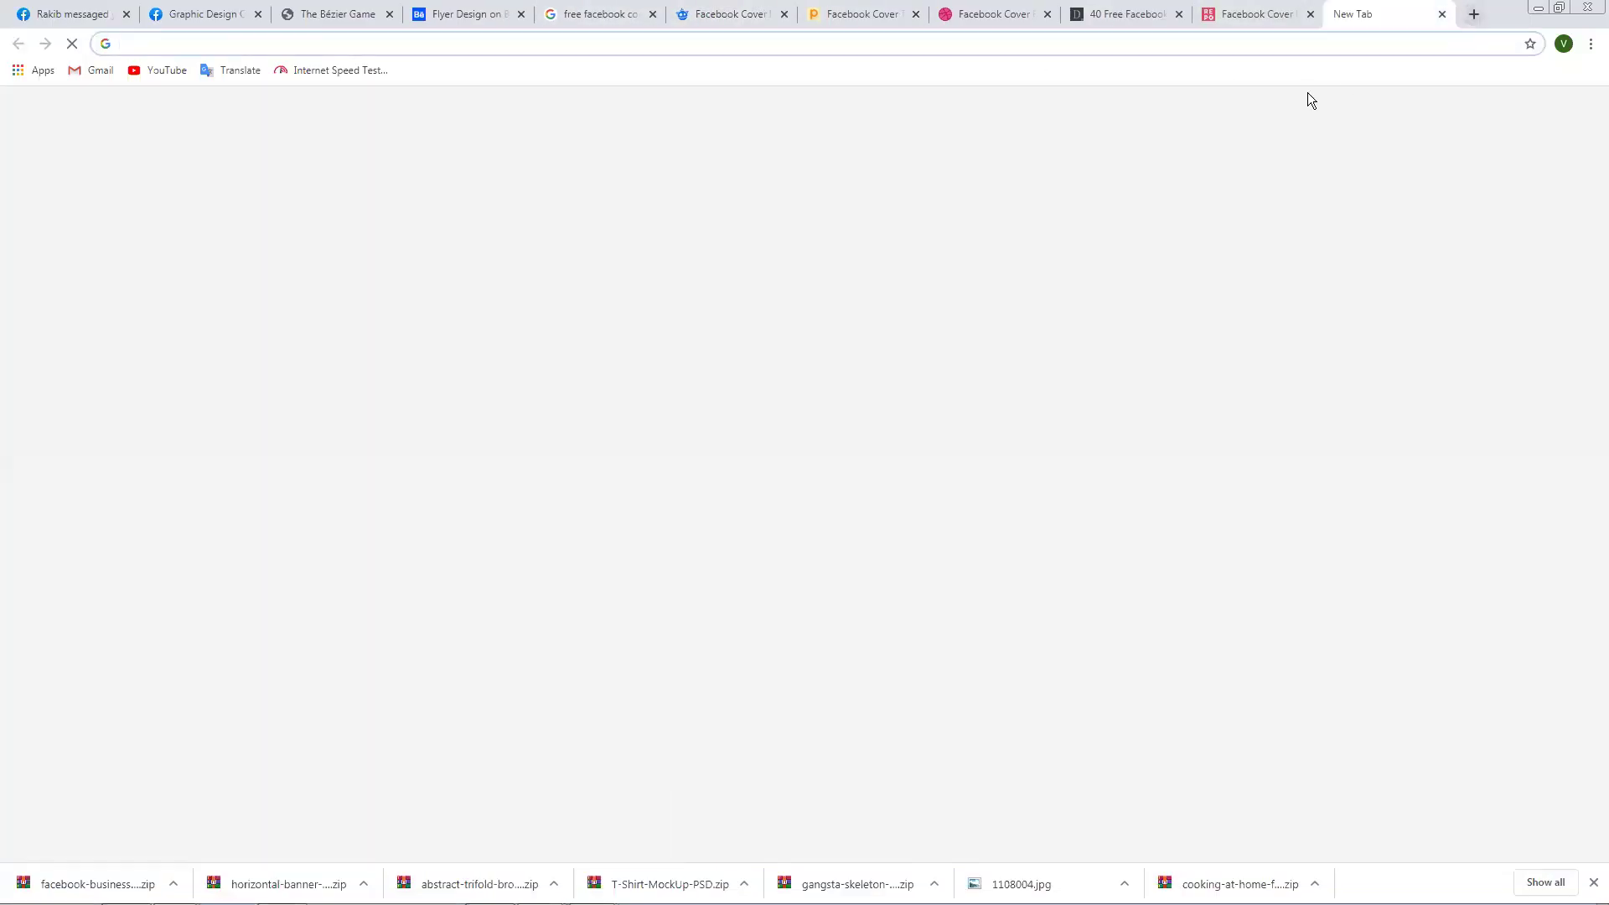
{"action": "type", "text": "c"}
{"action": "type", "text": "r png"}
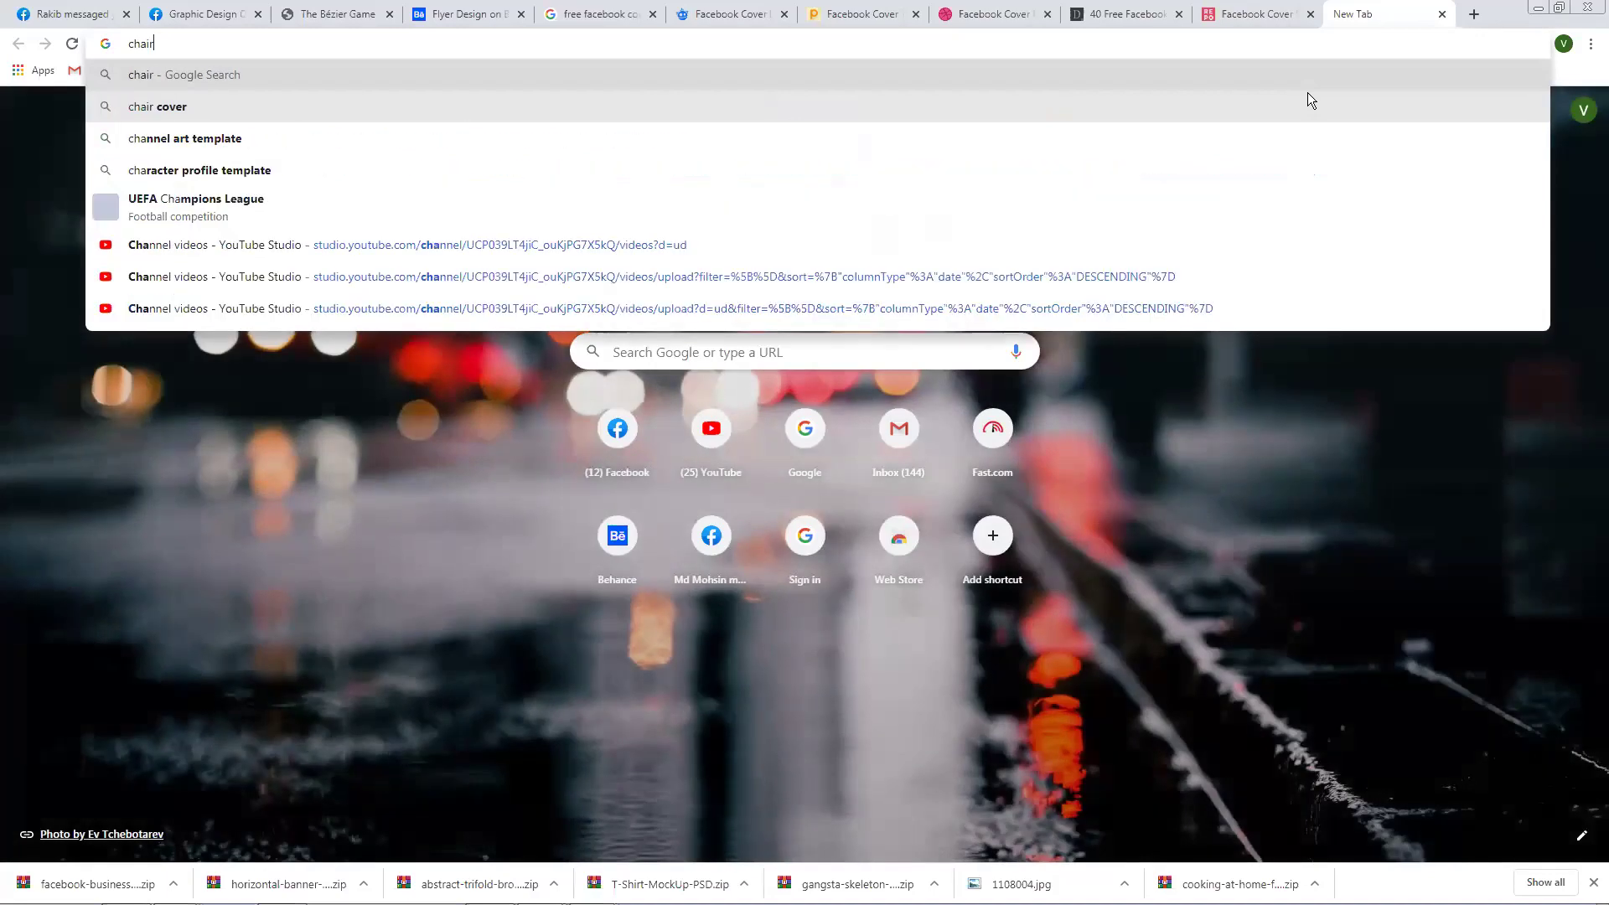
{"action": "key", "text": "Return"}
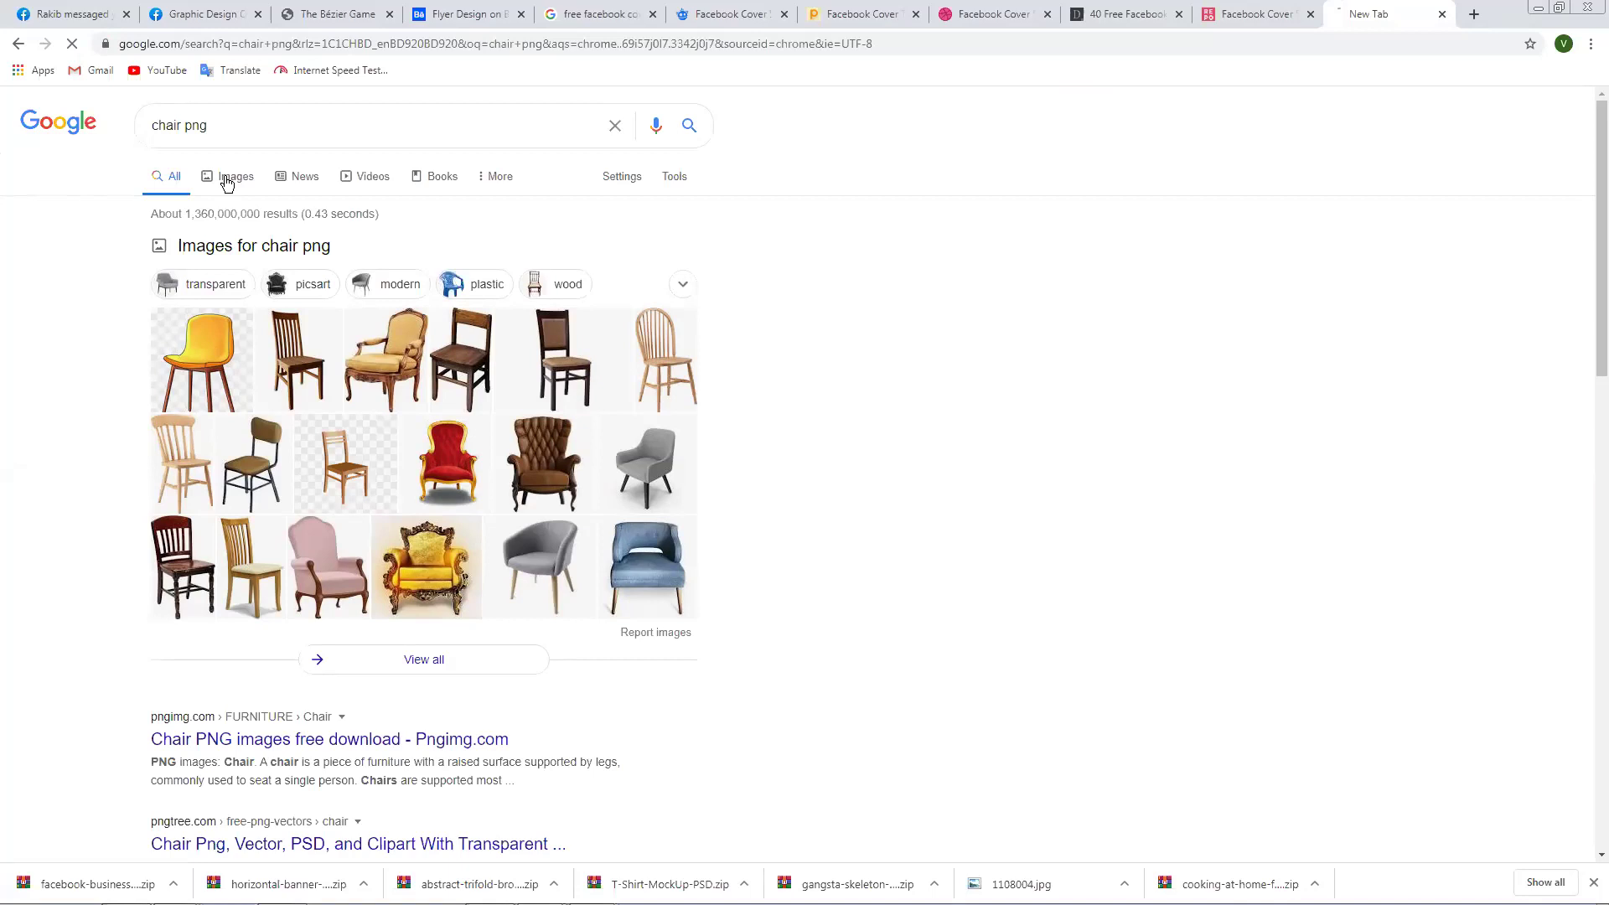
{"action": "left_click", "coordinate": [227, 179]}
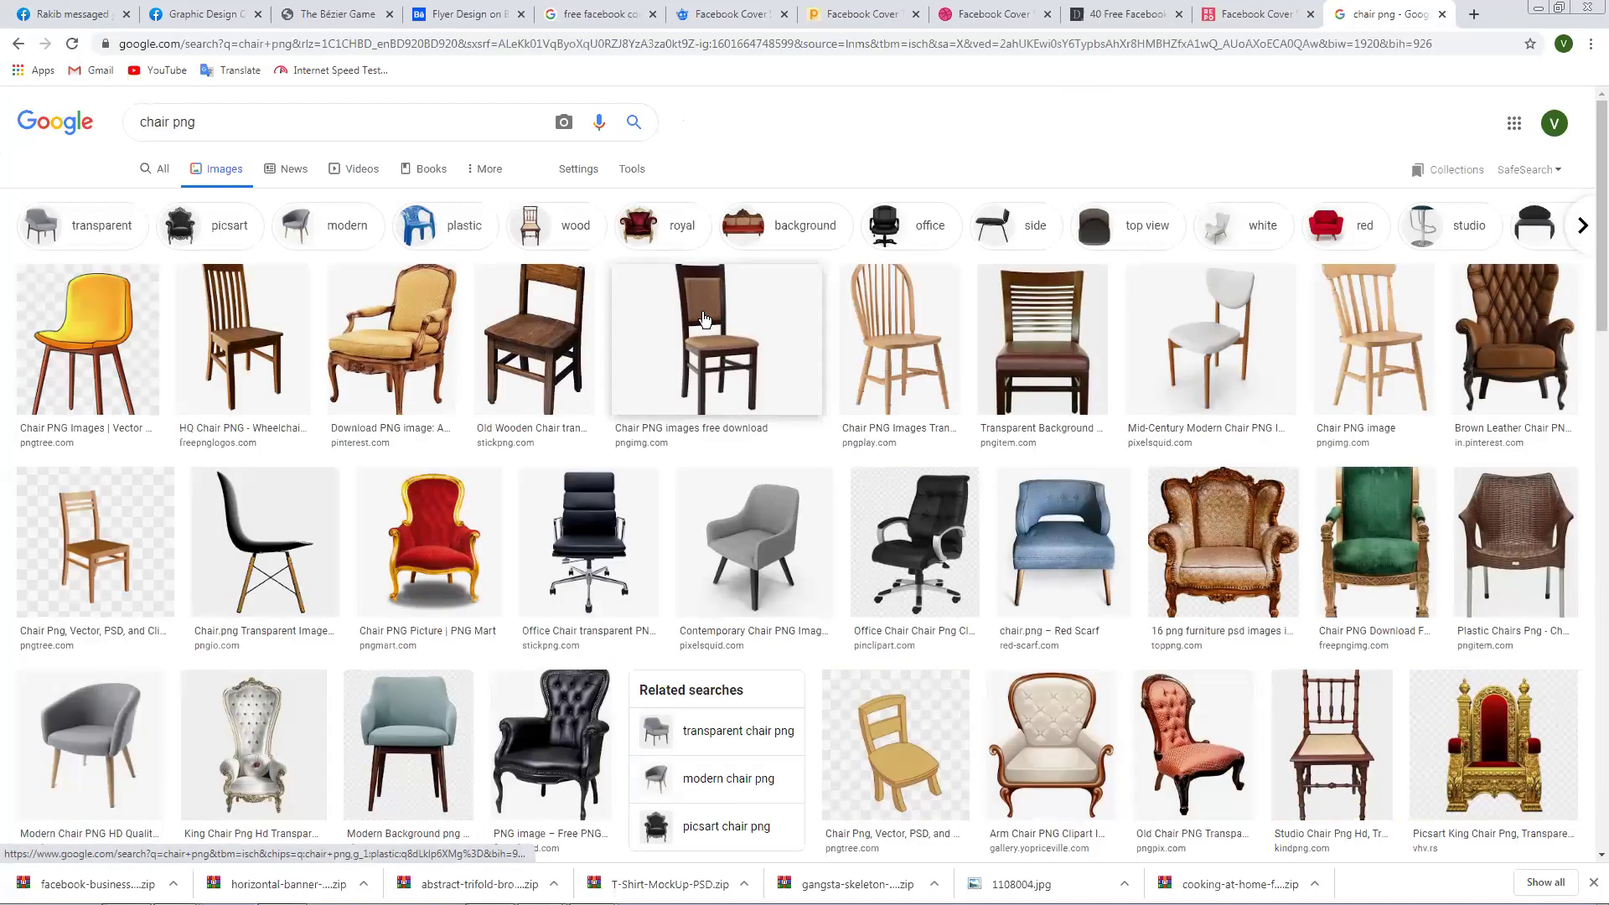
Browse the chair results and open the orange Modern Chair Transparent Image from PNG Play among the related images.
{"action": "scroll", "coordinate": [1042, 423], "scroll_direction": "down", "scroll_amount": 1}
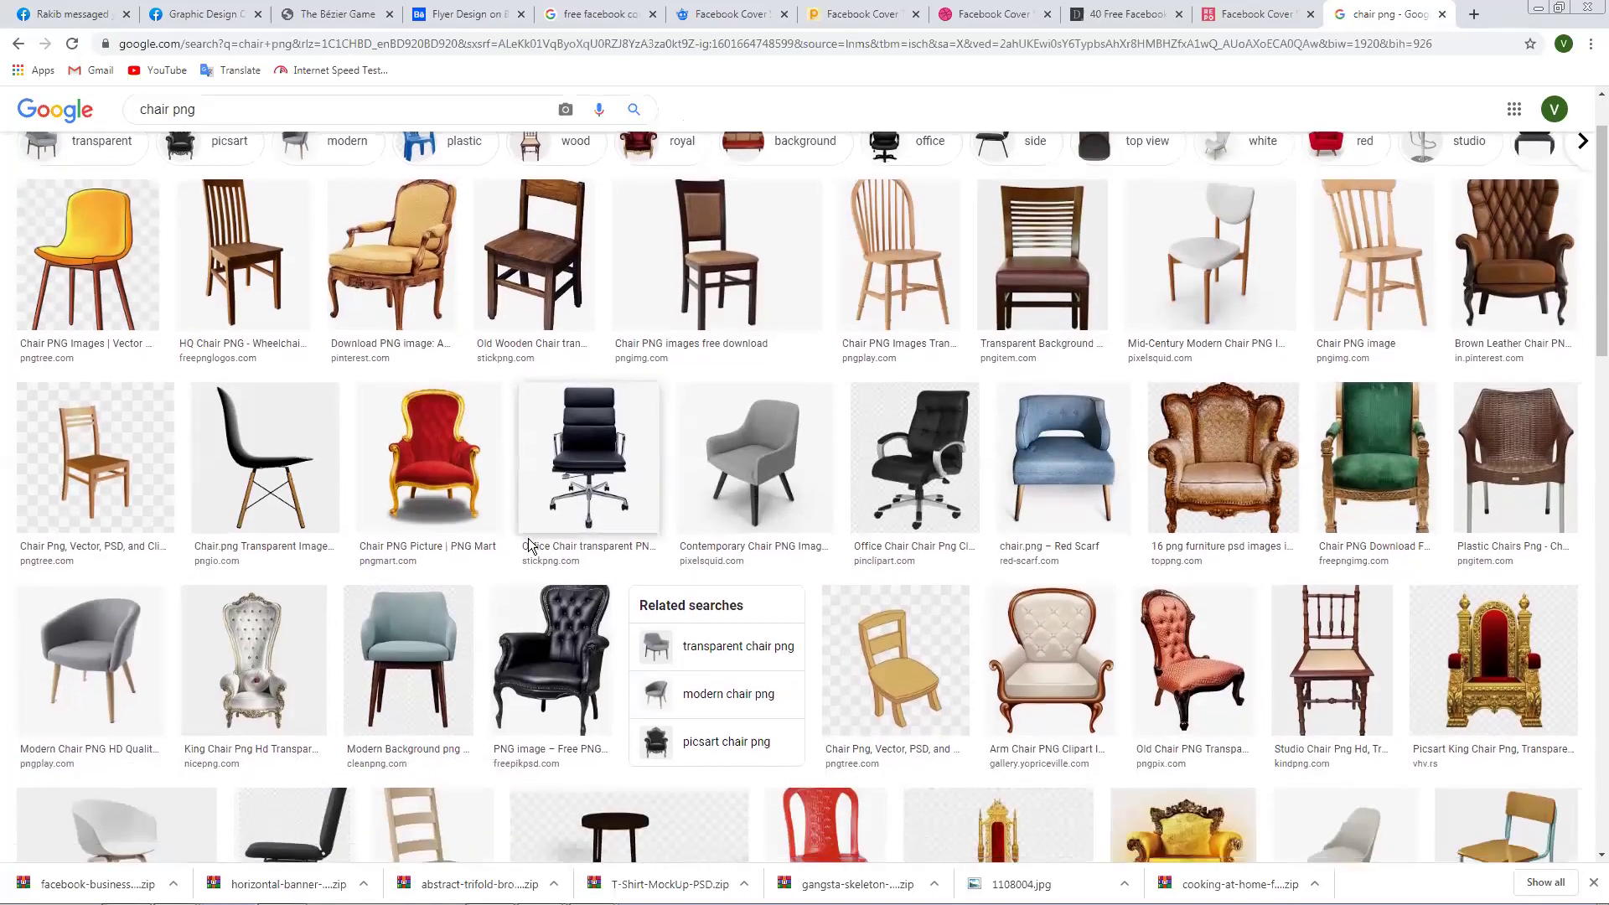
{"action": "scroll", "coordinate": [528, 546], "scroll_direction": "down", "scroll_amount": 3}
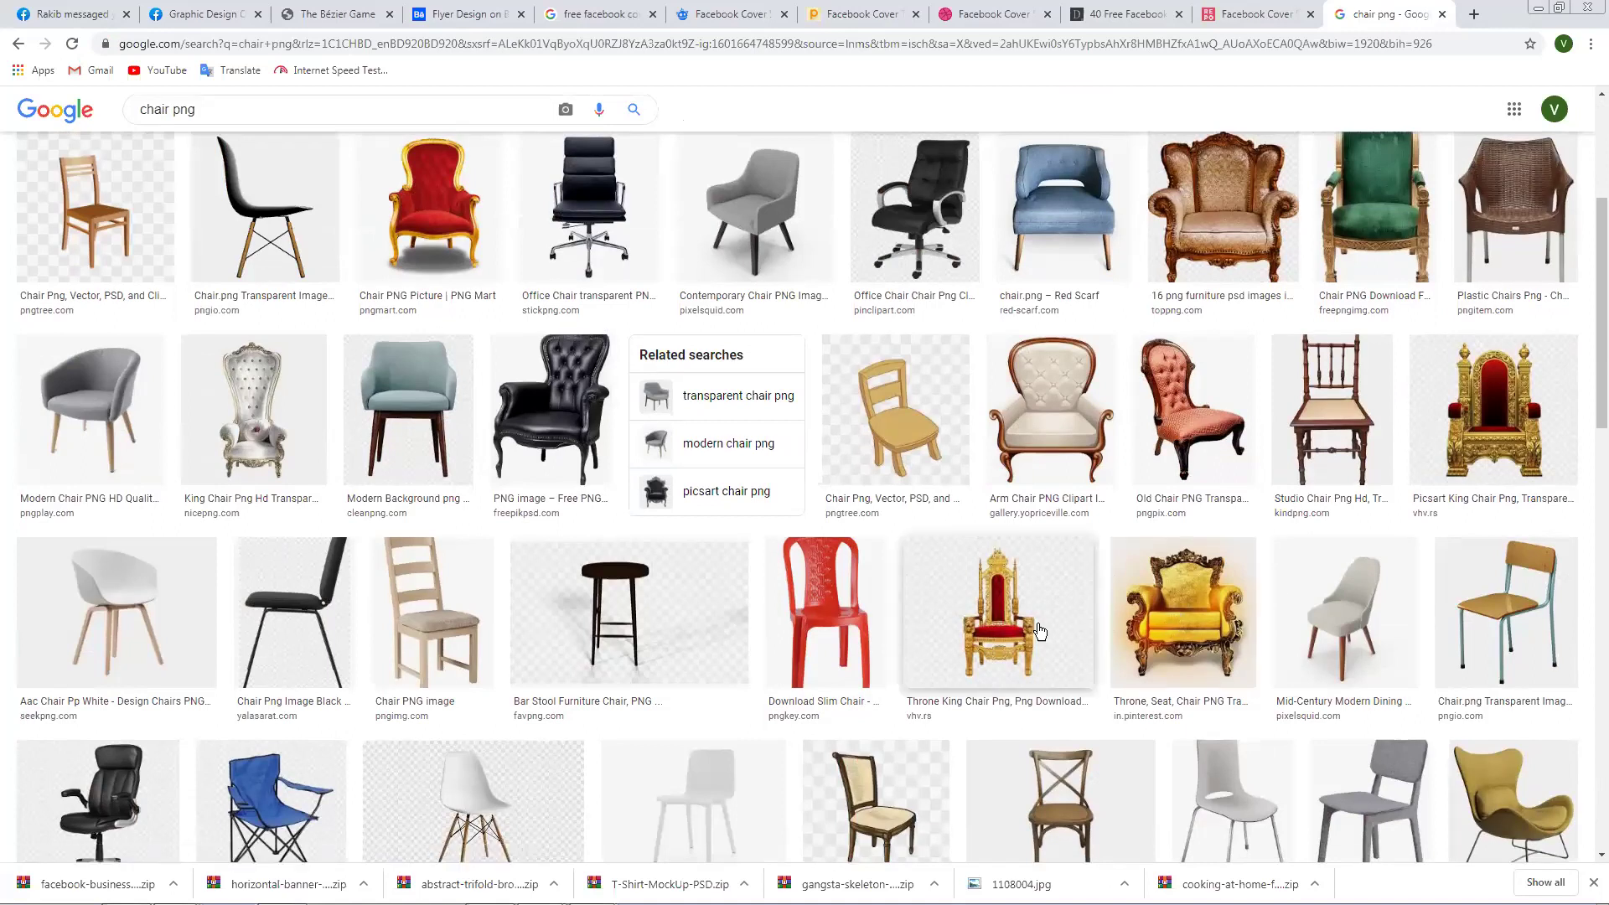
{"action": "scroll", "coordinate": [1039, 630], "scroll_direction": "down", "scroll_amount": 1}
{"action": "left_click", "coordinate": [1501, 764]}
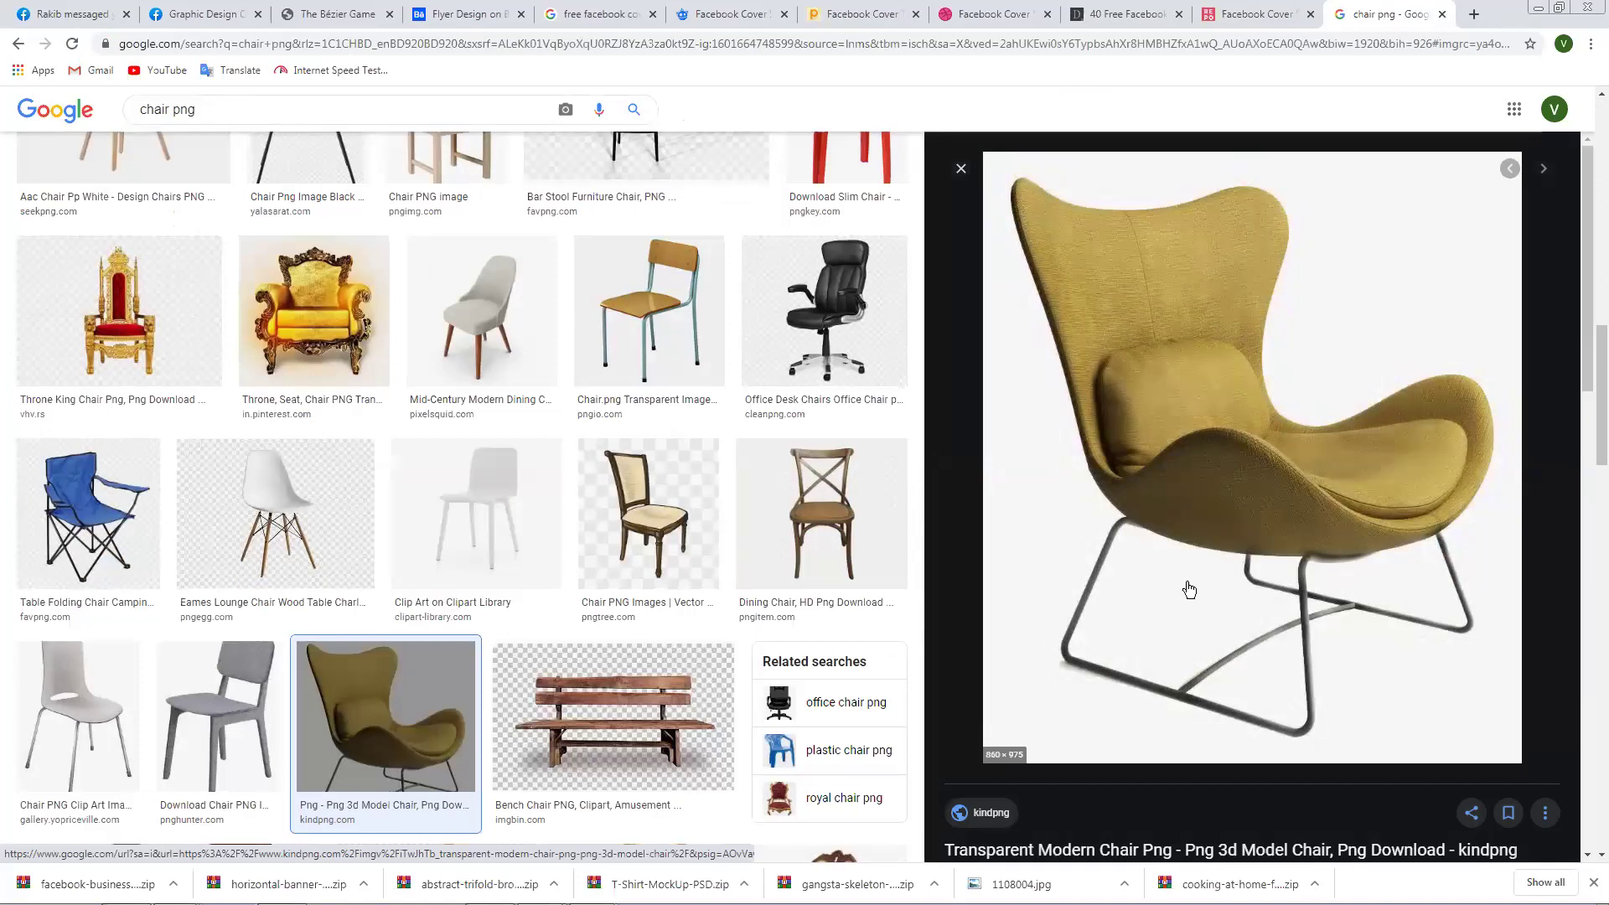
{"action": "scroll", "coordinate": [1200, 542], "scroll_direction": "down", "scroll_amount": 4}
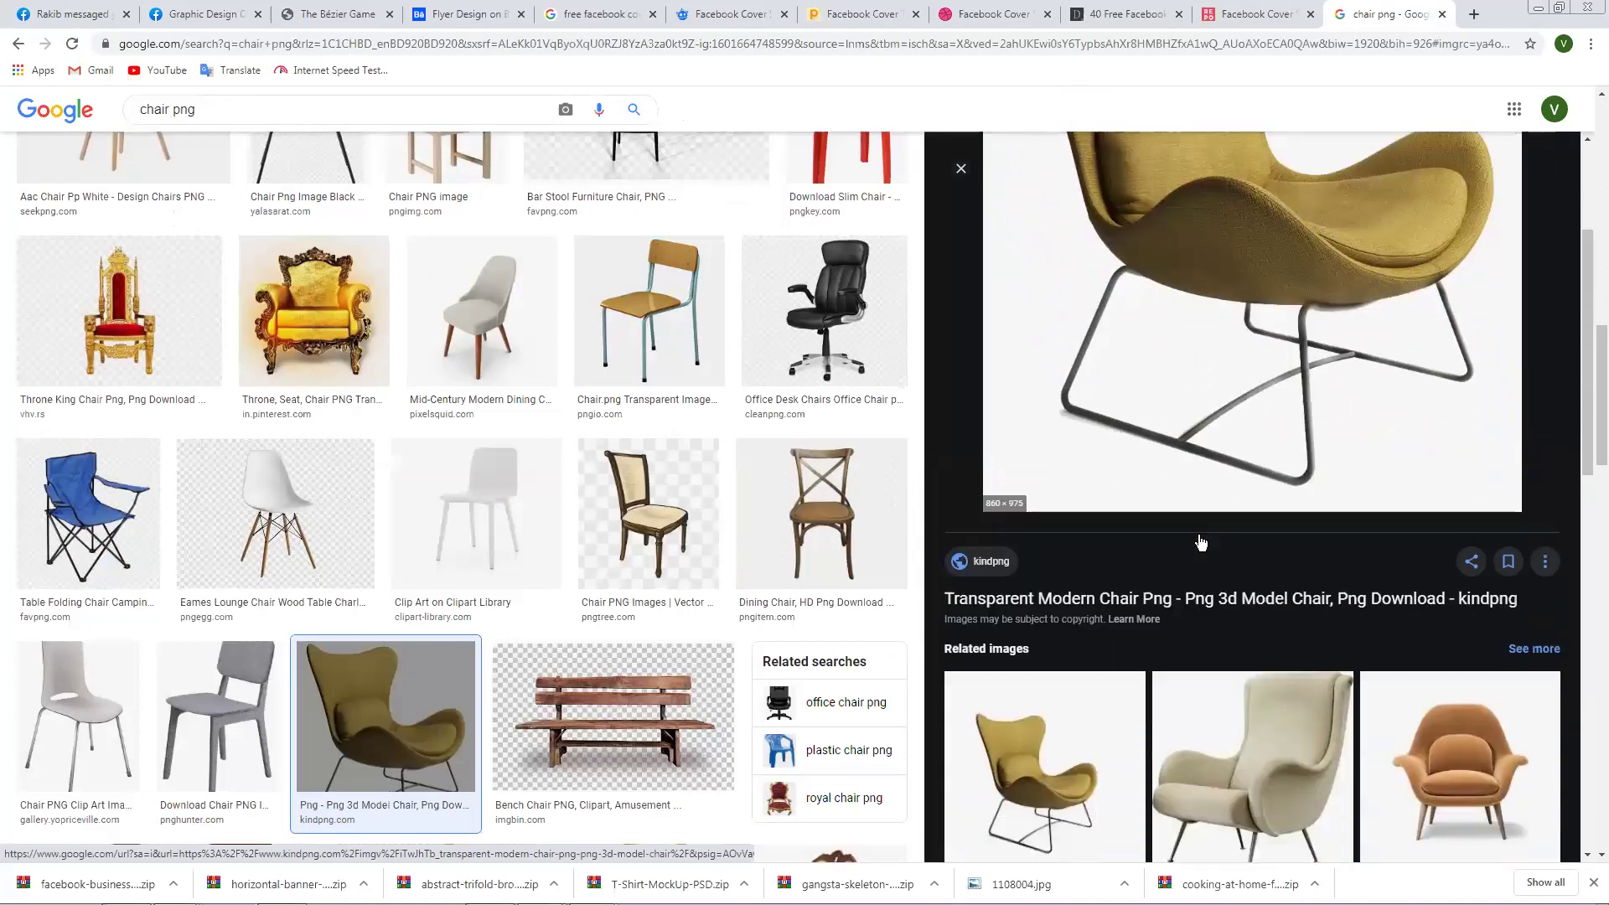
{"action": "left_click_drag", "start_coordinate": [1408, 647], "coordinate": [1454, 699]}
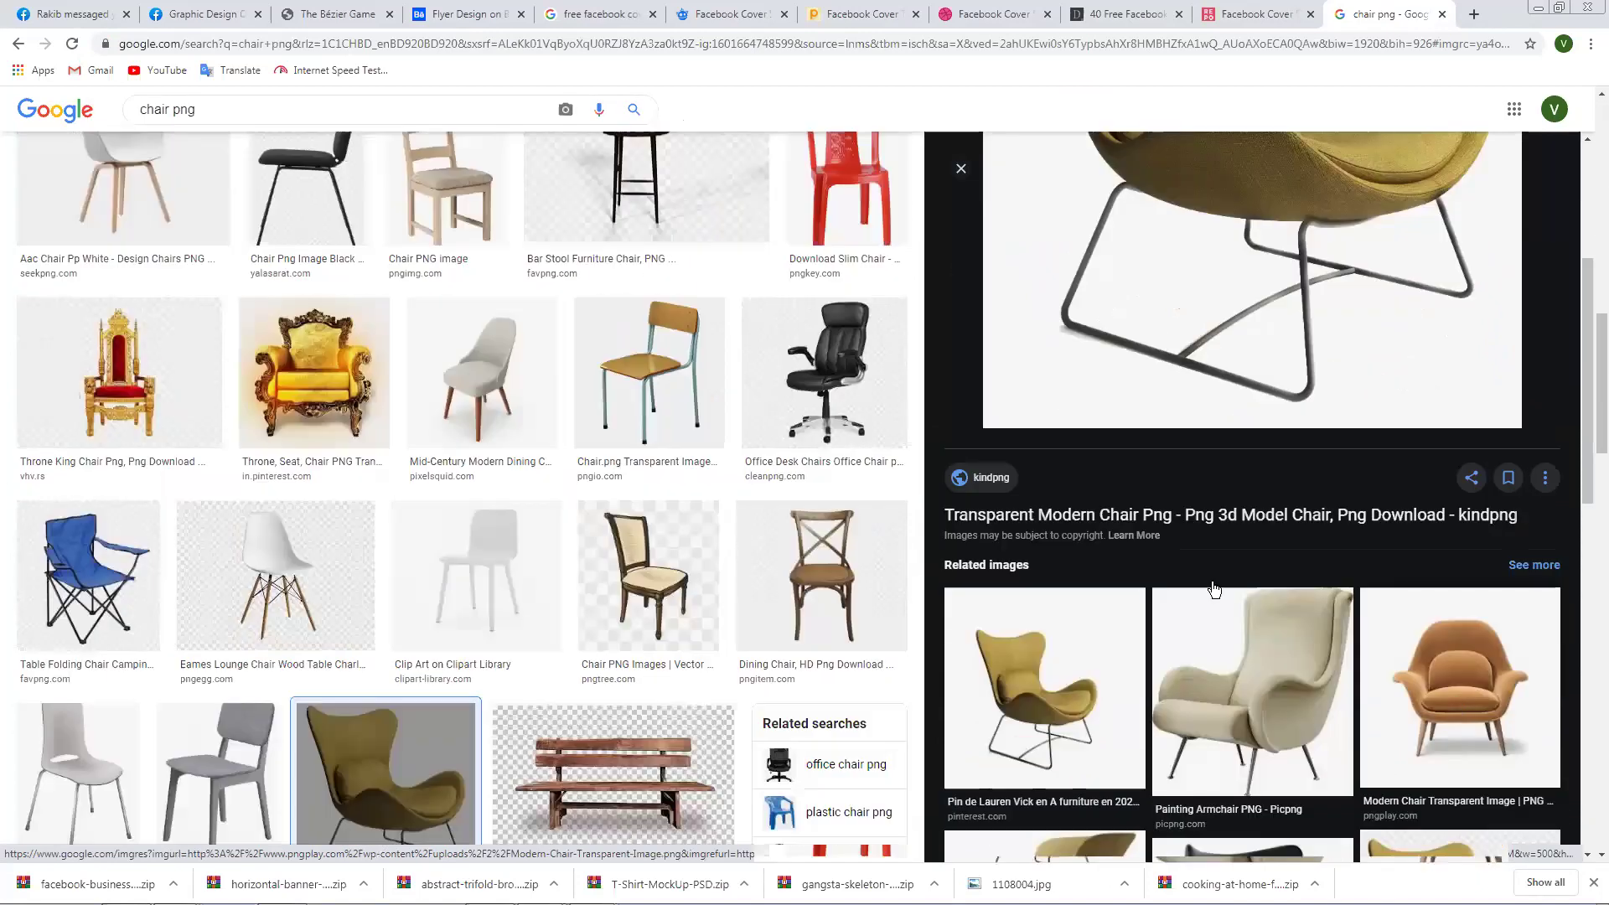
{"action": "scroll", "coordinate": [1171, 555], "scroll_direction": "up", "scroll_amount": 2}
{"action": "left_click", "coordinate": [1459, 807]}
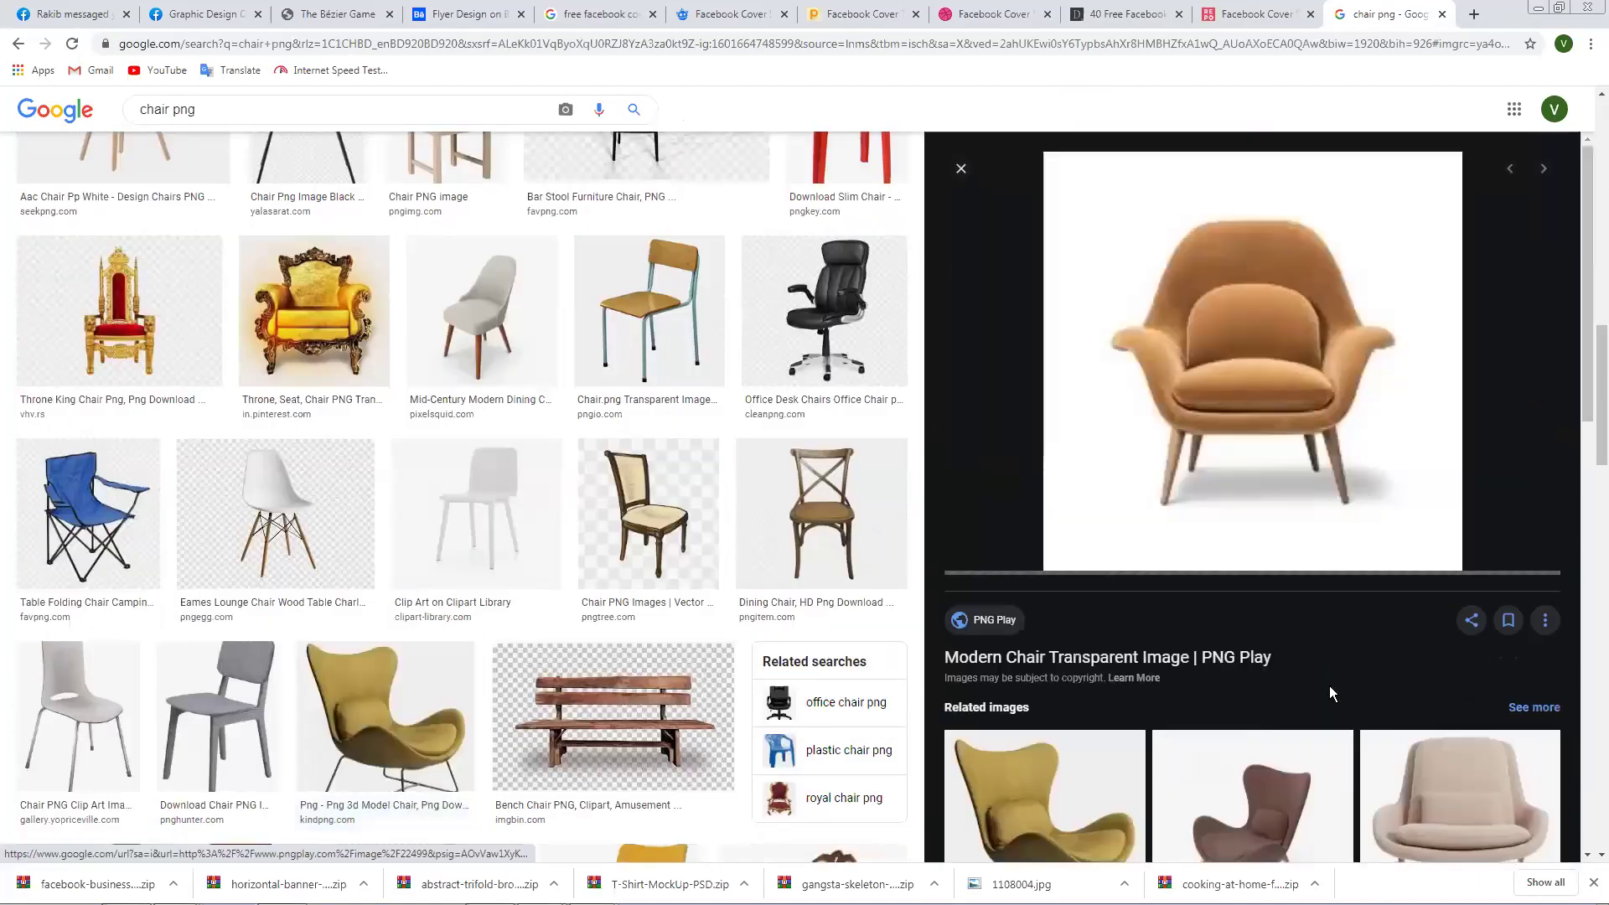
Save the orange chair picture to the Desktop as the PNG image unnamed (2).
{"action": "right_click", "coordinate": [1226, 366]}
{"action": "left_click", "coordinate": [1281, 515]}
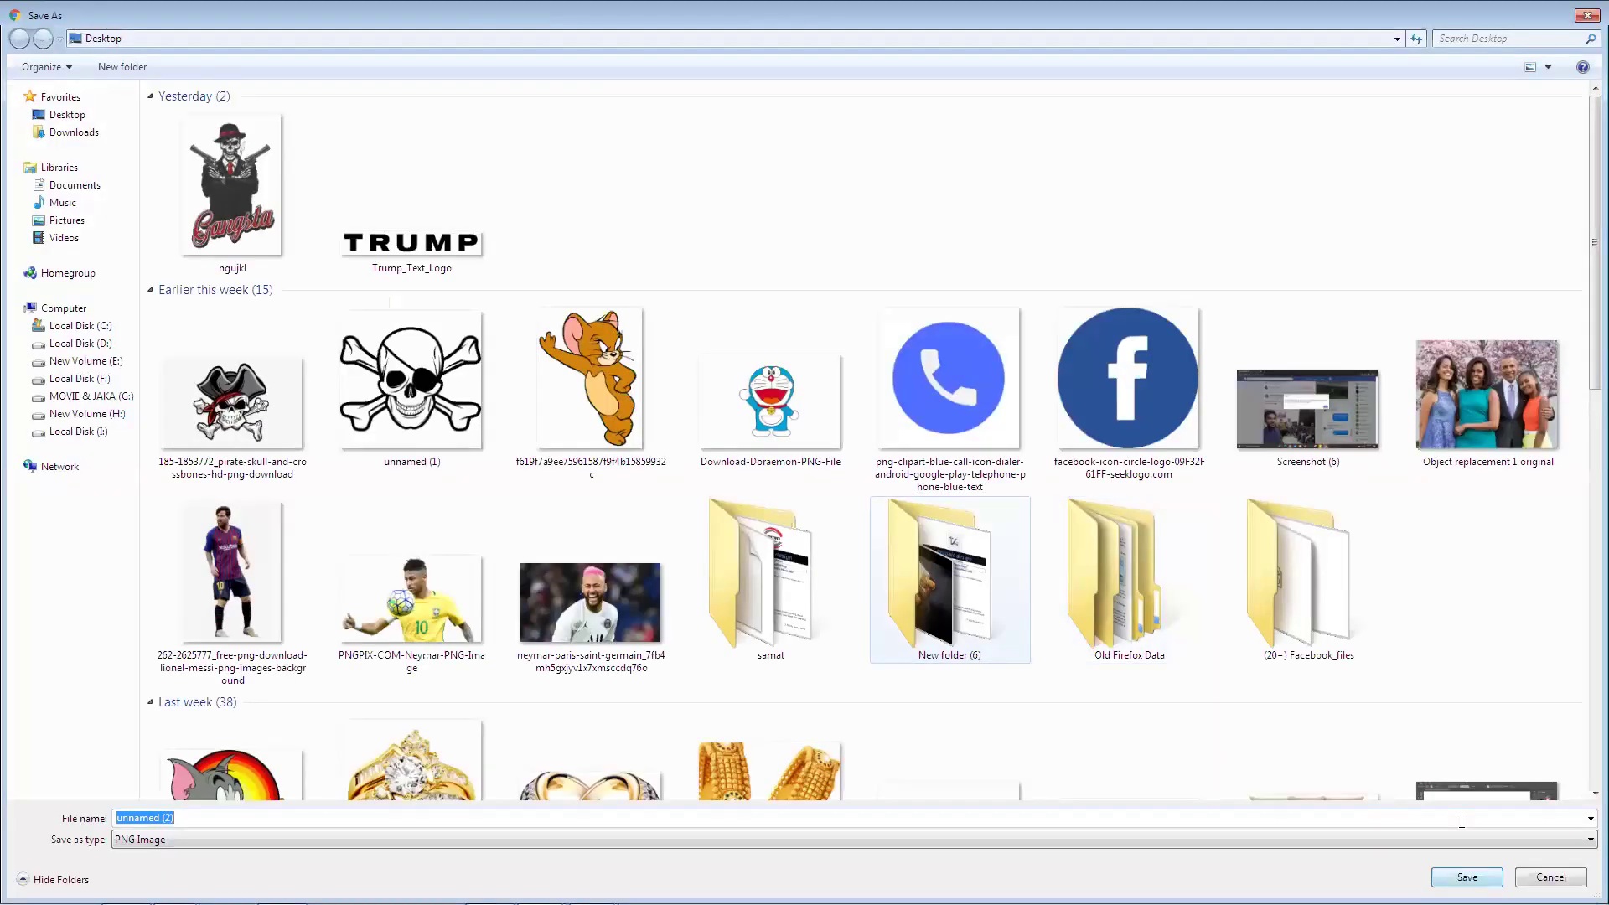
{"action": "left_click", "coordinate": [1466, 876]}
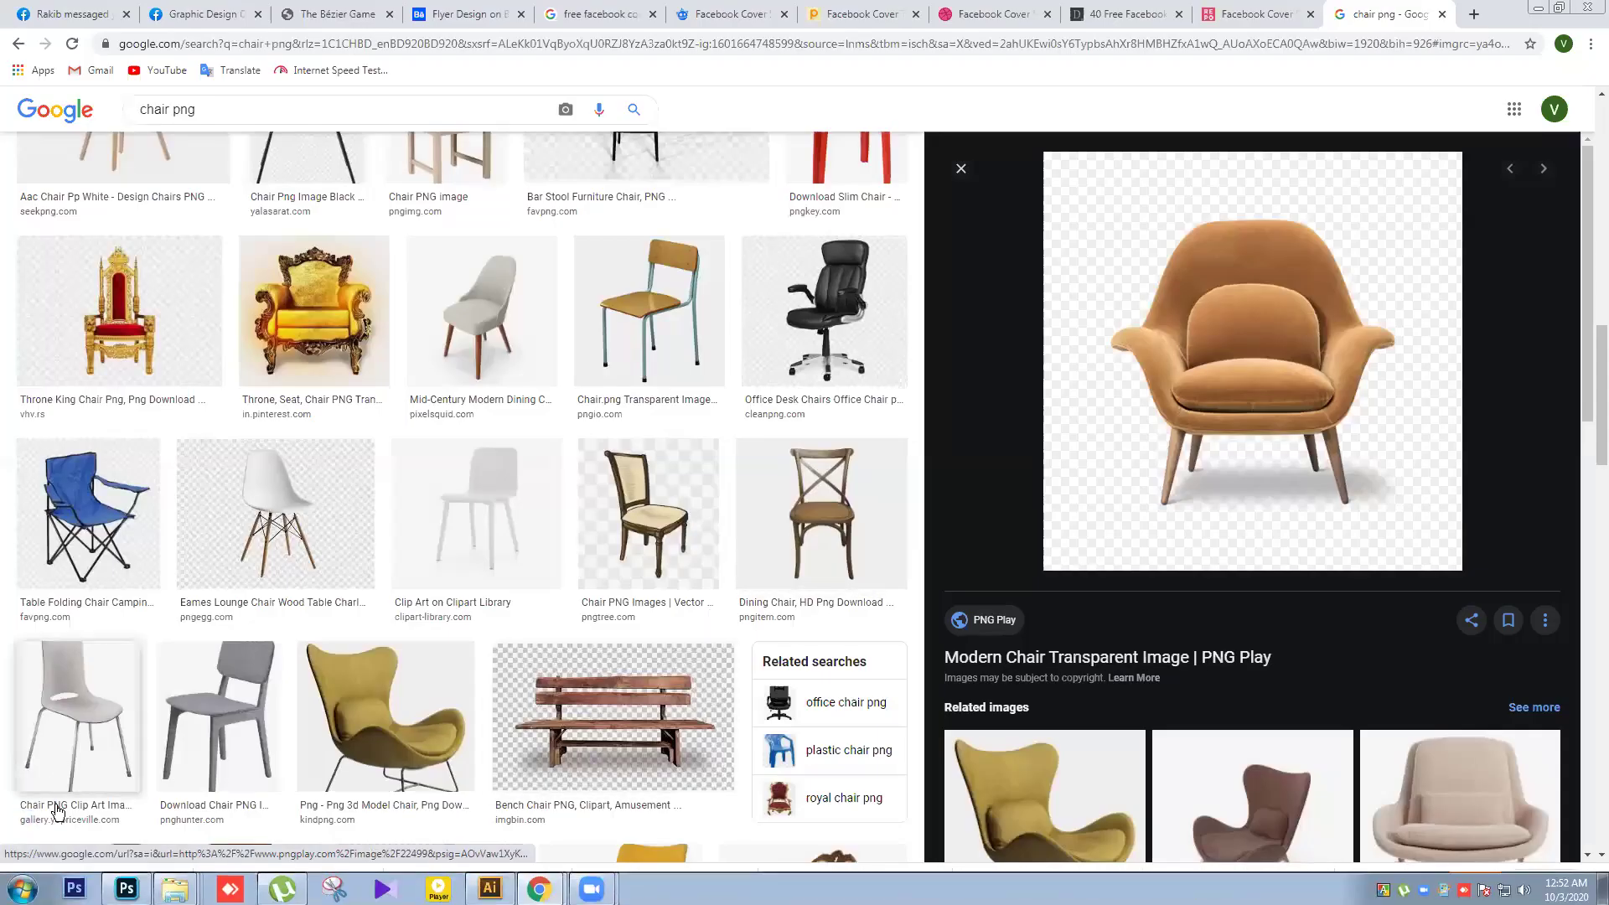
Place the saved chair image into 104.psd, scaled to about 1202 × 1218 px and standing on the yellow ellipse inside the grey ring.
{"action": "left_click_drag", "start_coordinate": [58, 855], "coordinate": [620, 503]}
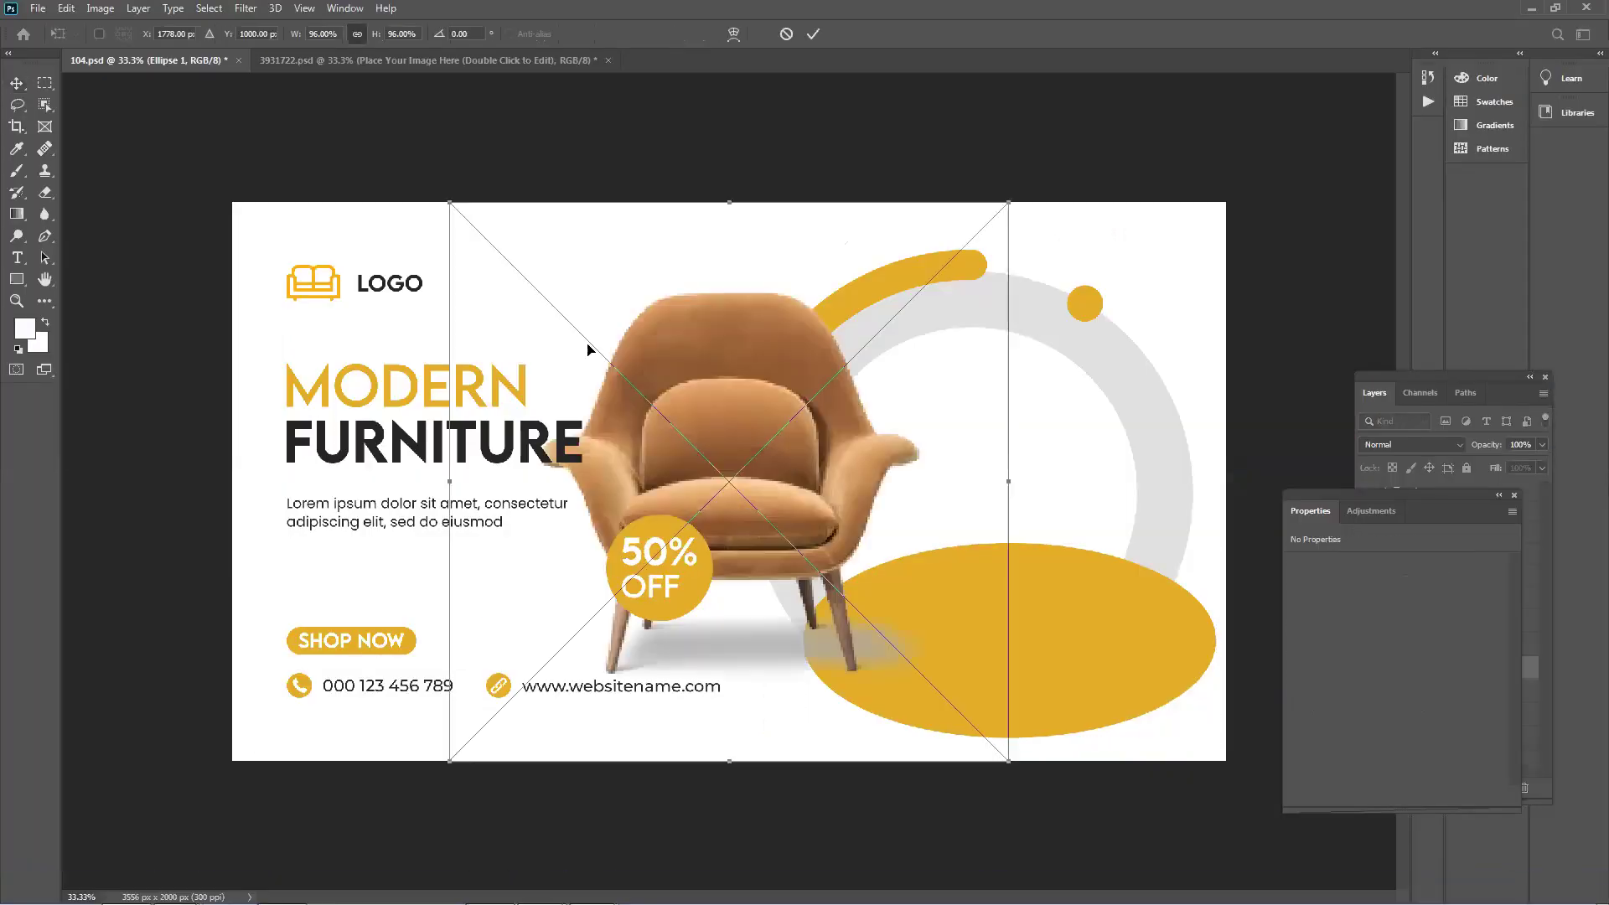
{"action": "left_click_drag", "start_coordinate": [450, 198], "coordinate": [605, 315]}
{"action": "left_click_drag", "start_coordinate": [885, 496], "coordinate": [967, 470]}
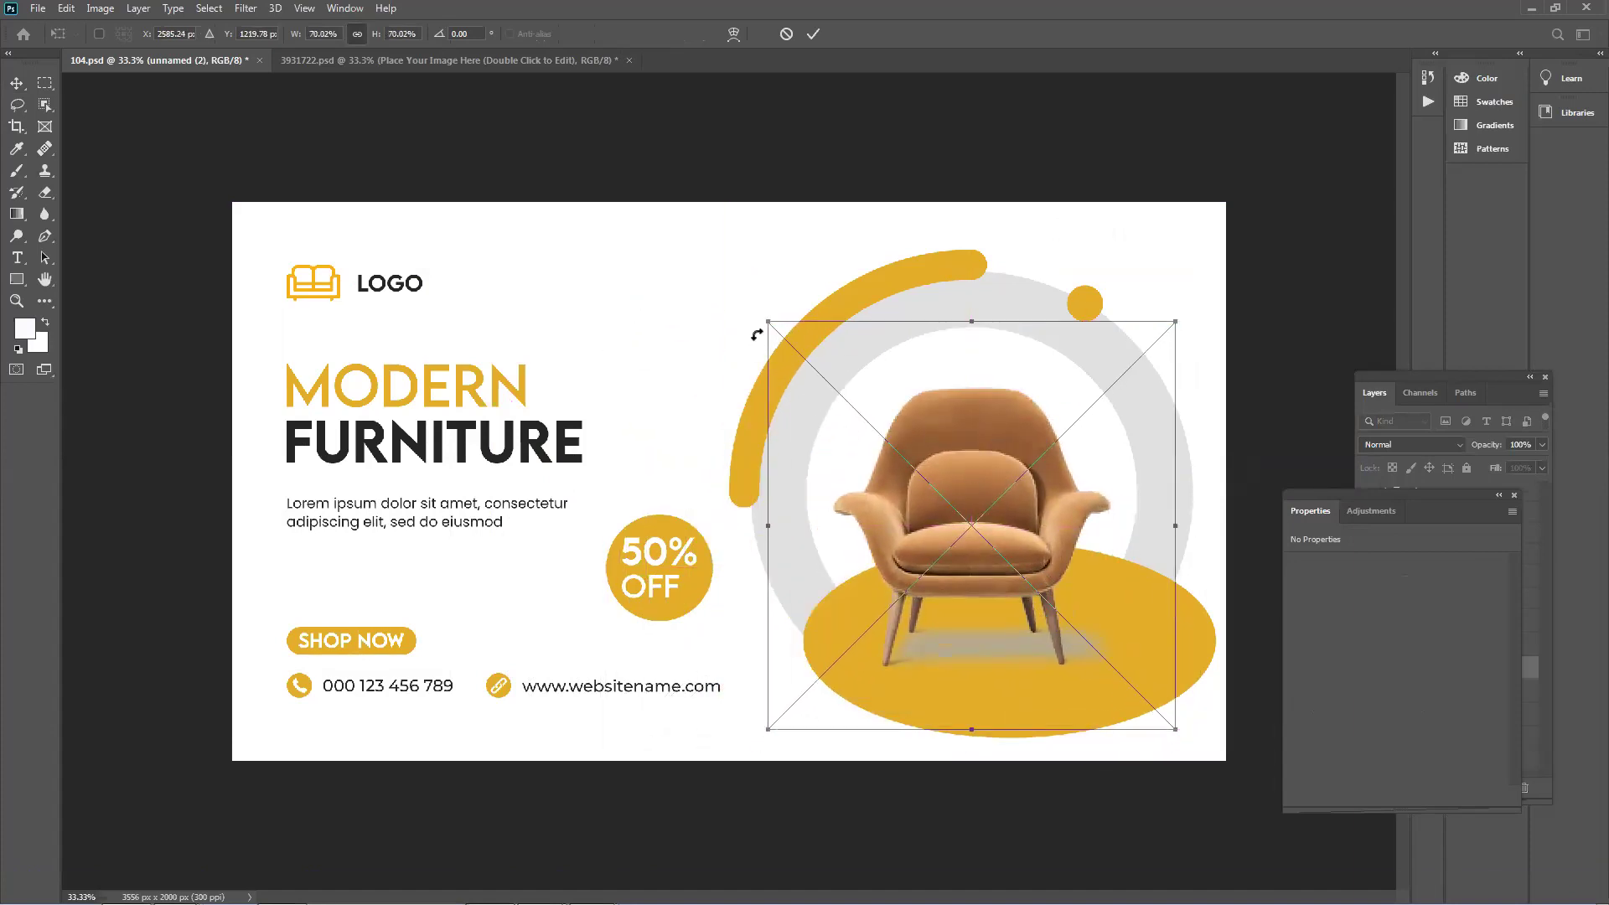
{"action": "left_click_drag", "start_coordinate": [765, 325], "coordinate": [721, 278]}
{"action": "left_click_drag", "start_coordinate": [895, 445], "coordinate": [915, 449]}
{"action": "key", "text": "Return"}
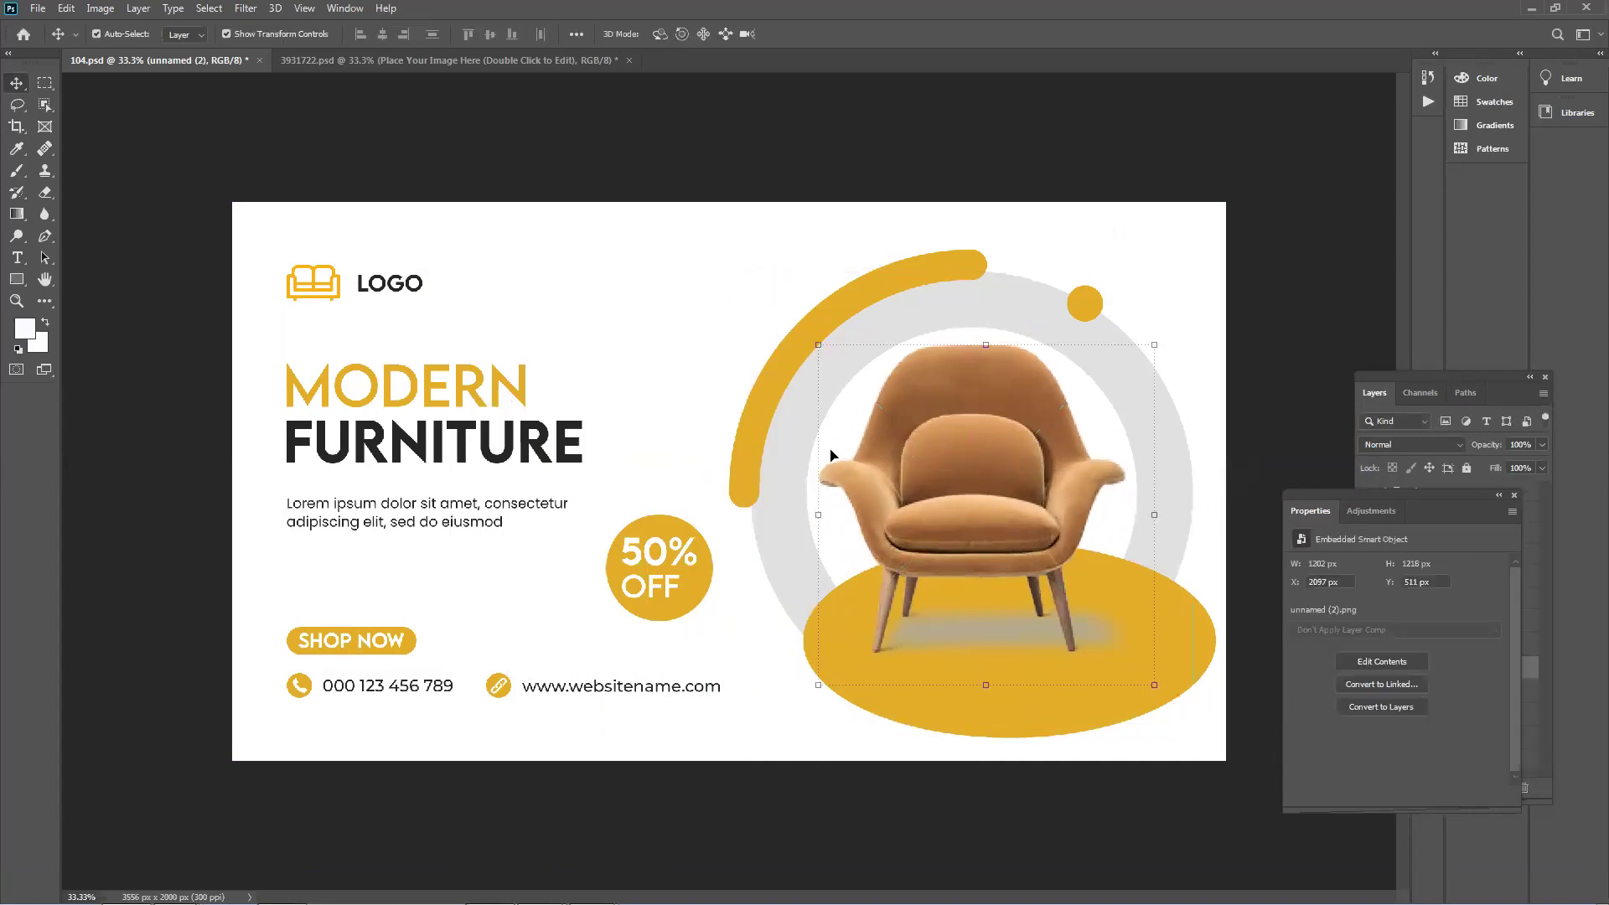
Select the chair and move the Properties and Layers panels apart so they do not overlap.
{"action": "left_click", "coordinate": [796, 195]}
{"action": "left_click", "coordinate": [1000, 643]}
{"action": "left_click_drag", "start_coordinate": [1473, 496], "coordinate": [1533, 648]}
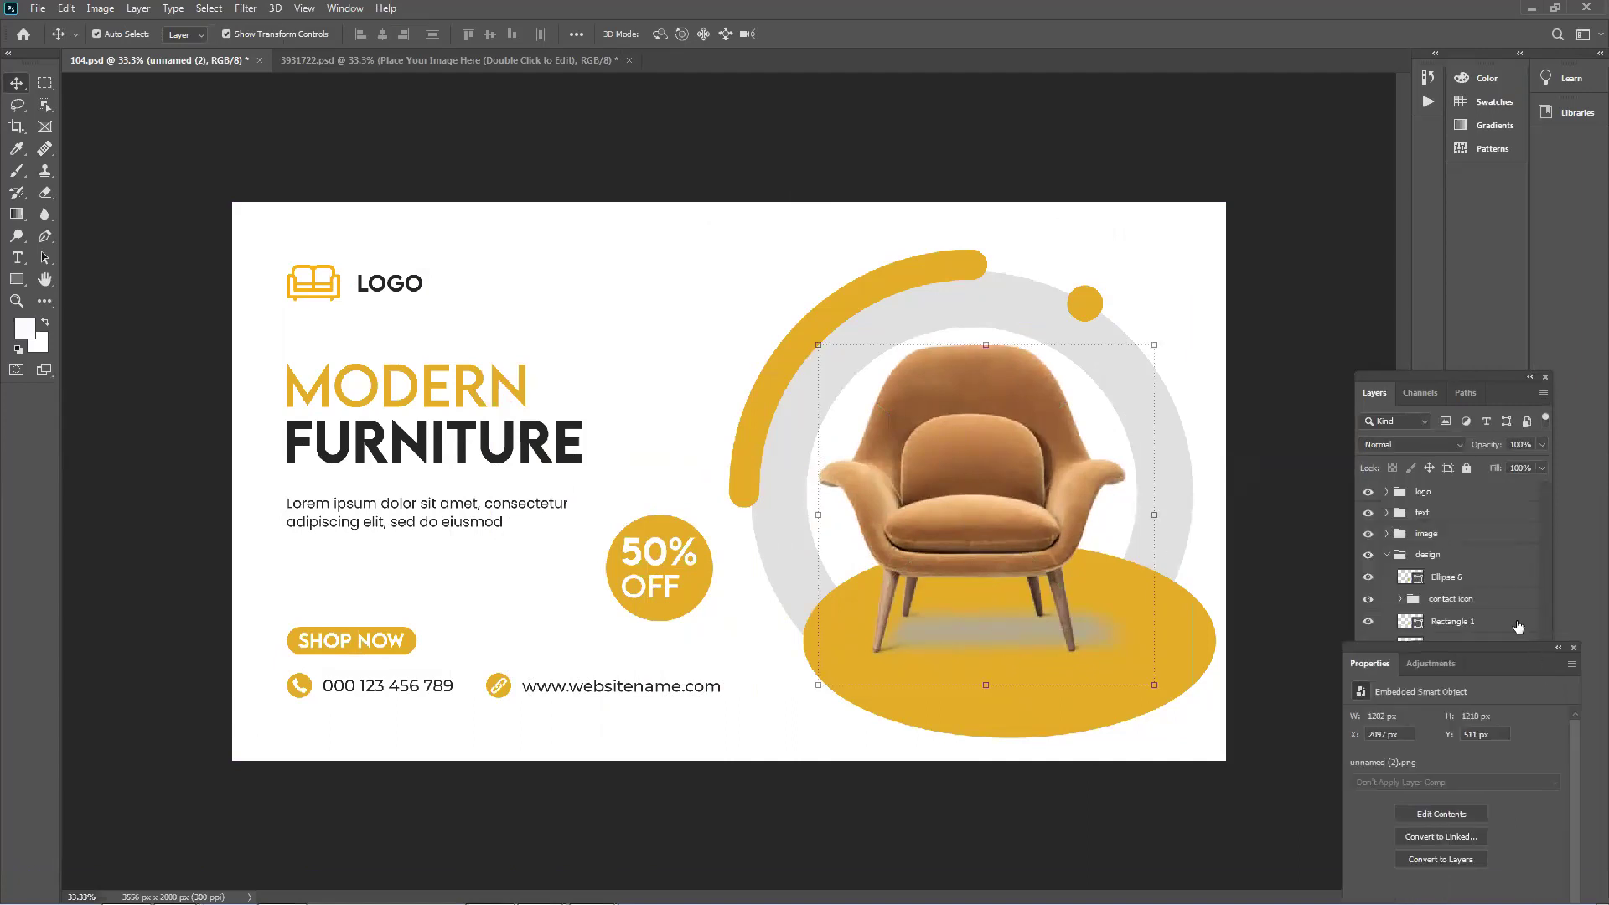
{"action": "left_click_drag", "start_coordinate": [1438, 372], "coordinate": [1413, 208]}
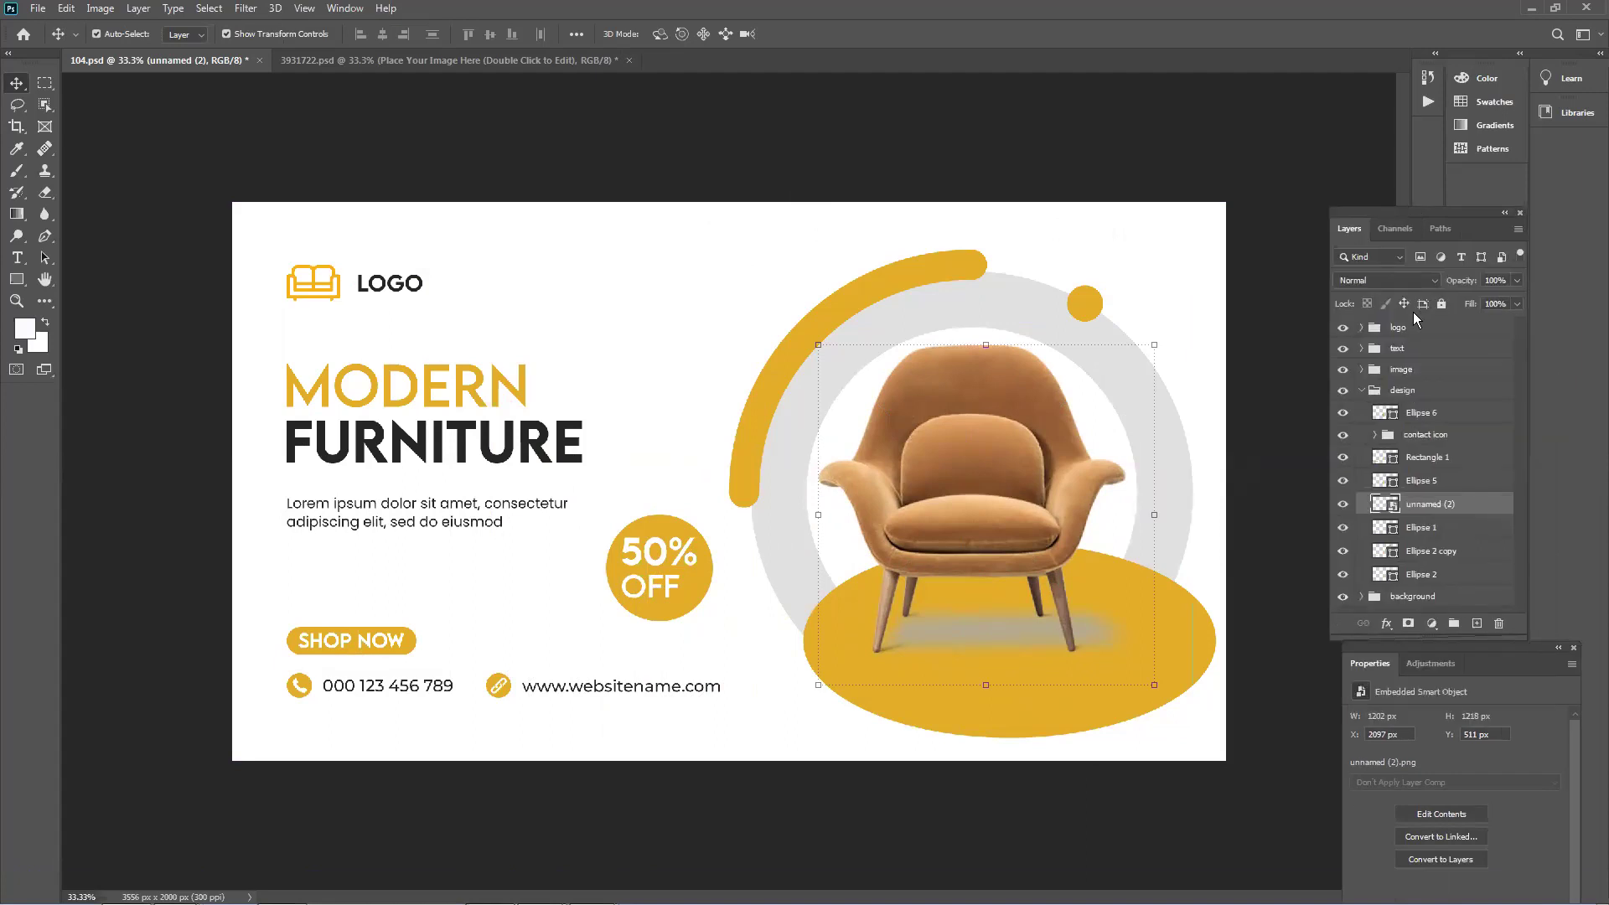
Identify the unnamed (2) chair layer by toggling its visibility off and on, and rasterize it.
{"action": "left_click", "coordinate": [1341, 506]}
{"action": "left_click", "coordinate": [1341, 506]}
{"action": "right_click", "coordinate": [1439, 502]}
{"action": "left_click", "coordinate": [1277, 488]}
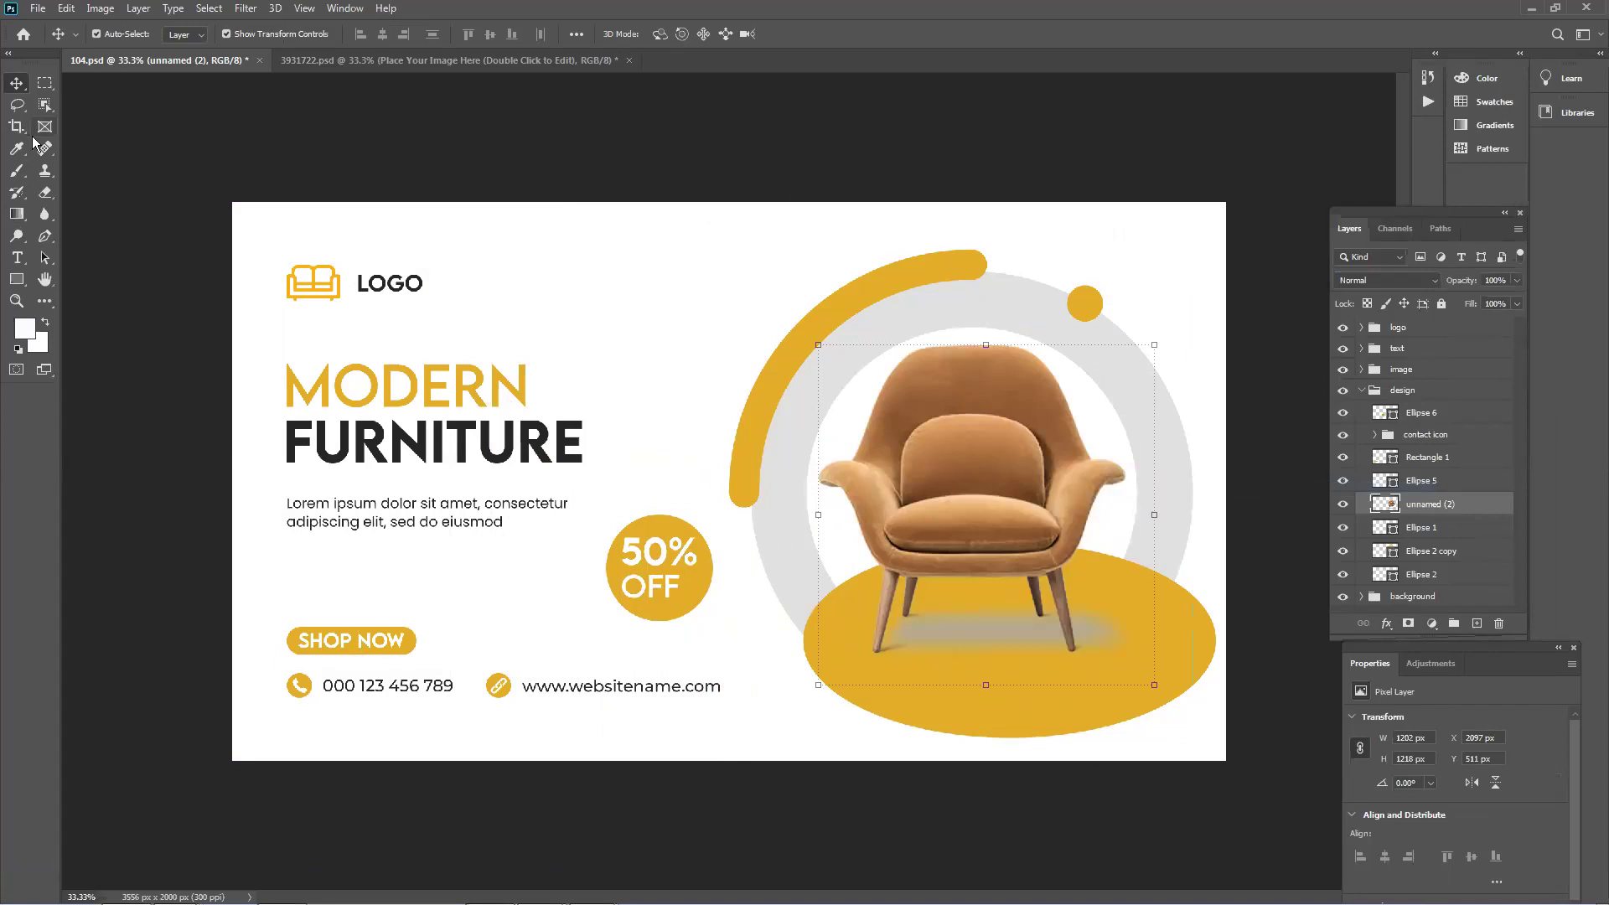
Erase the middle of the grey shadow between the chair's legs with the Eraser tool.
{"action": "right_click", "coordinate": [45, 191]}
{"action": "left_click", "coordinate": [88, 192]}
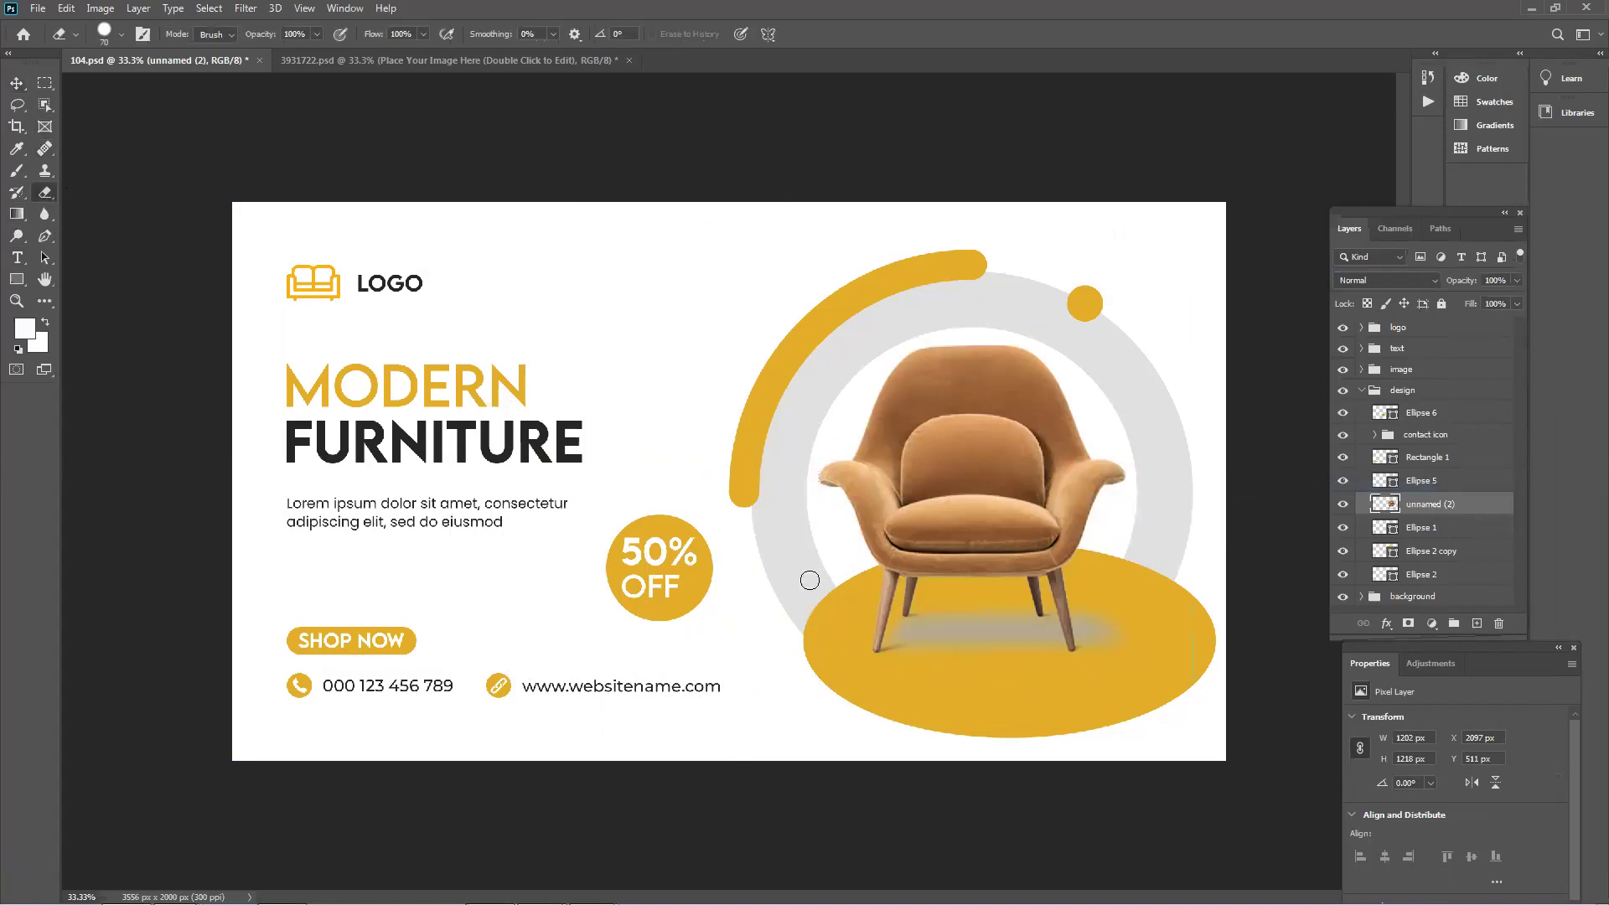
{"action": "key", "text": "ctrl+plus"}
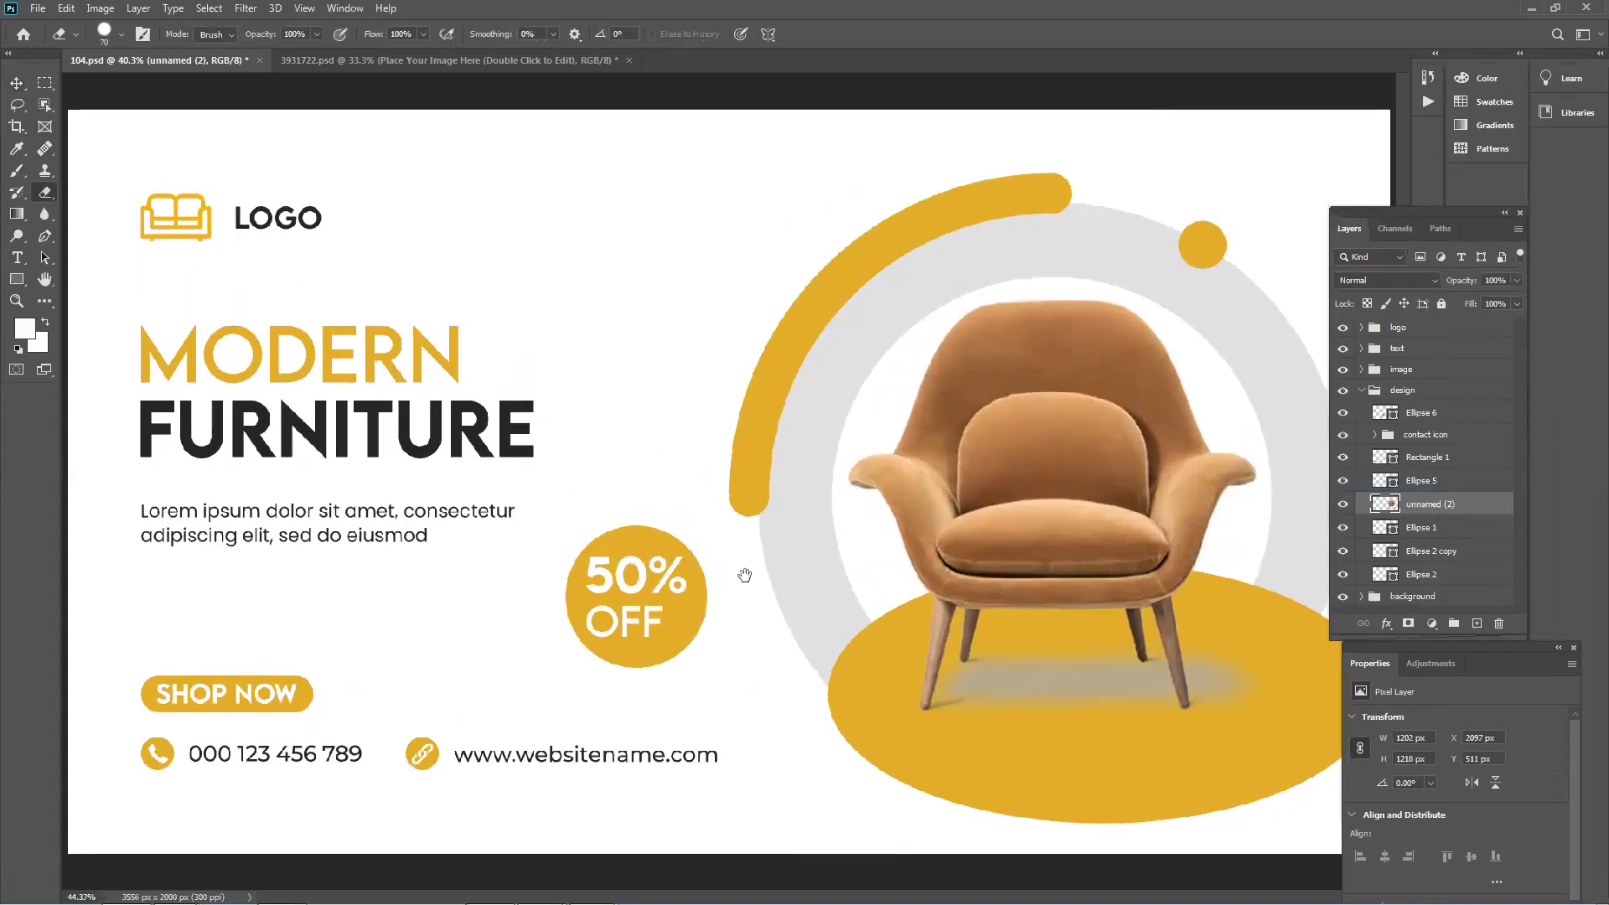
{"action": "mouse_move", "coordinate": [1016, 682]}
{"action": "left_mouse_down"}
{"action": "mouse_move", "coordinate": [1034, 651]}
{"action": "mouse_move", "coordinate": [1065, 702]}
{"action": "mouse_move", "coordinate": [1059, 661]}
{"action": "mouse_move", "coordinate": [1096, 698]}
{"action": "mouse_move", "coordinate": [1109, 672]}
{"action": "mouse_move", "coordinate": [1069, 704]}
{"action": "mouse_move", "coordinate": [1009, 683]}
{"action": "mouse_move", "coordinate": [1005, 642]}
{"action": "mouse_move", "coordinate": [982, 716]}
{"action": "mouse_move", "coordinate": [1002, 668]}
{"action": "mouse_move", "coordinate": [1005, 737]}
{"action": "left_mouse_up"}
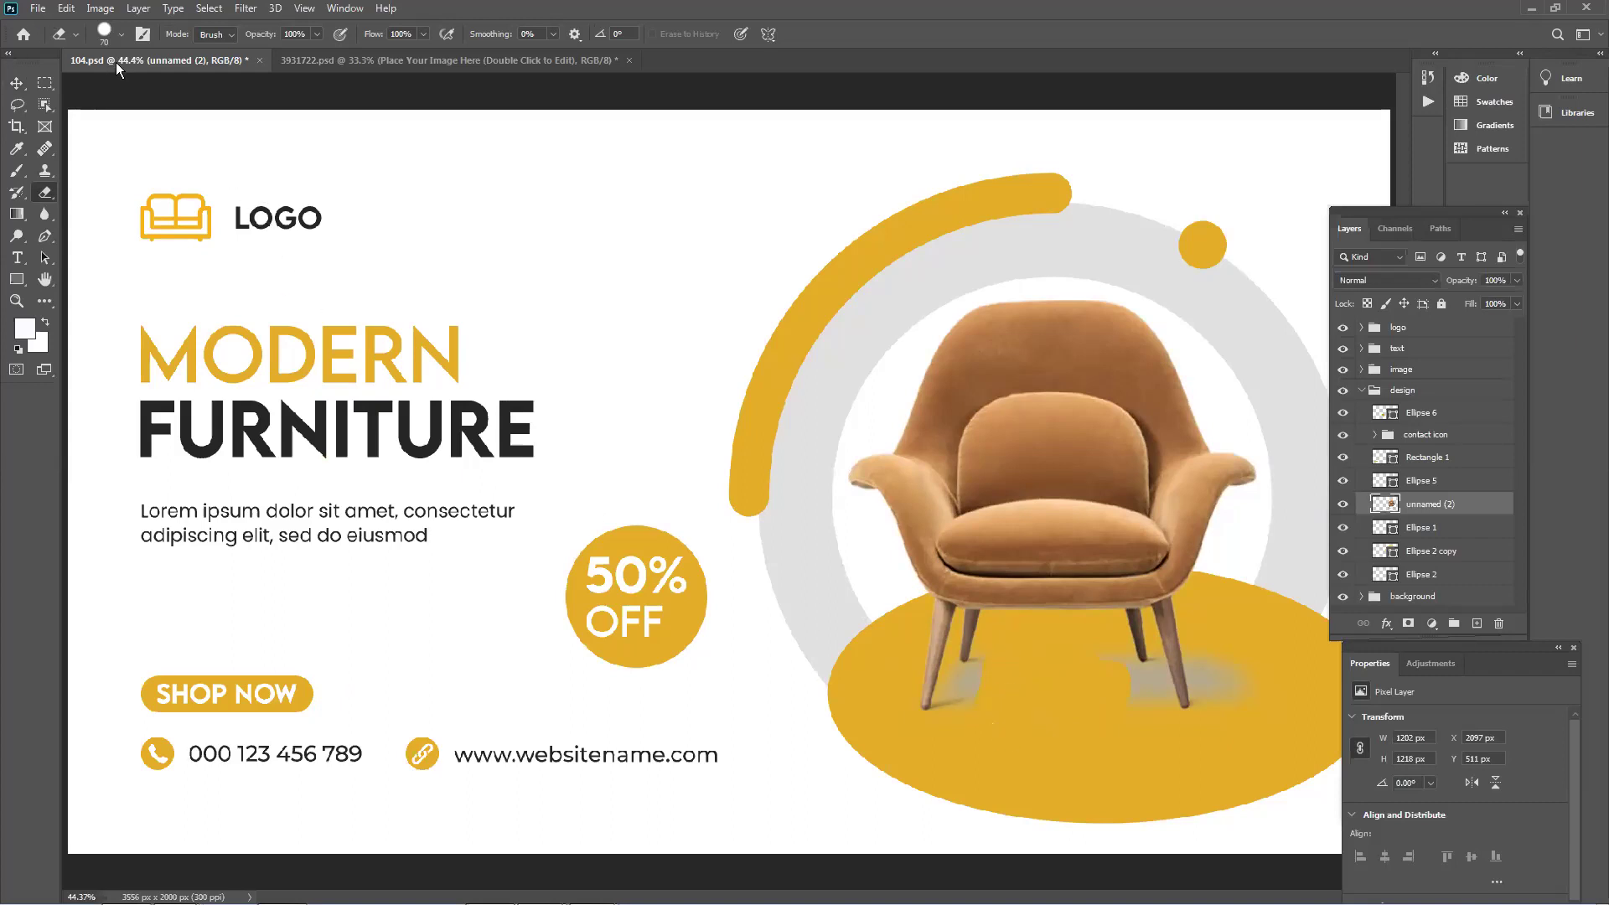
Soften the edge of the 70 px Eraser and erase the grey shadow beside the chair's left legs.
{"action": "left_click", "coordinate": [122, 37]}
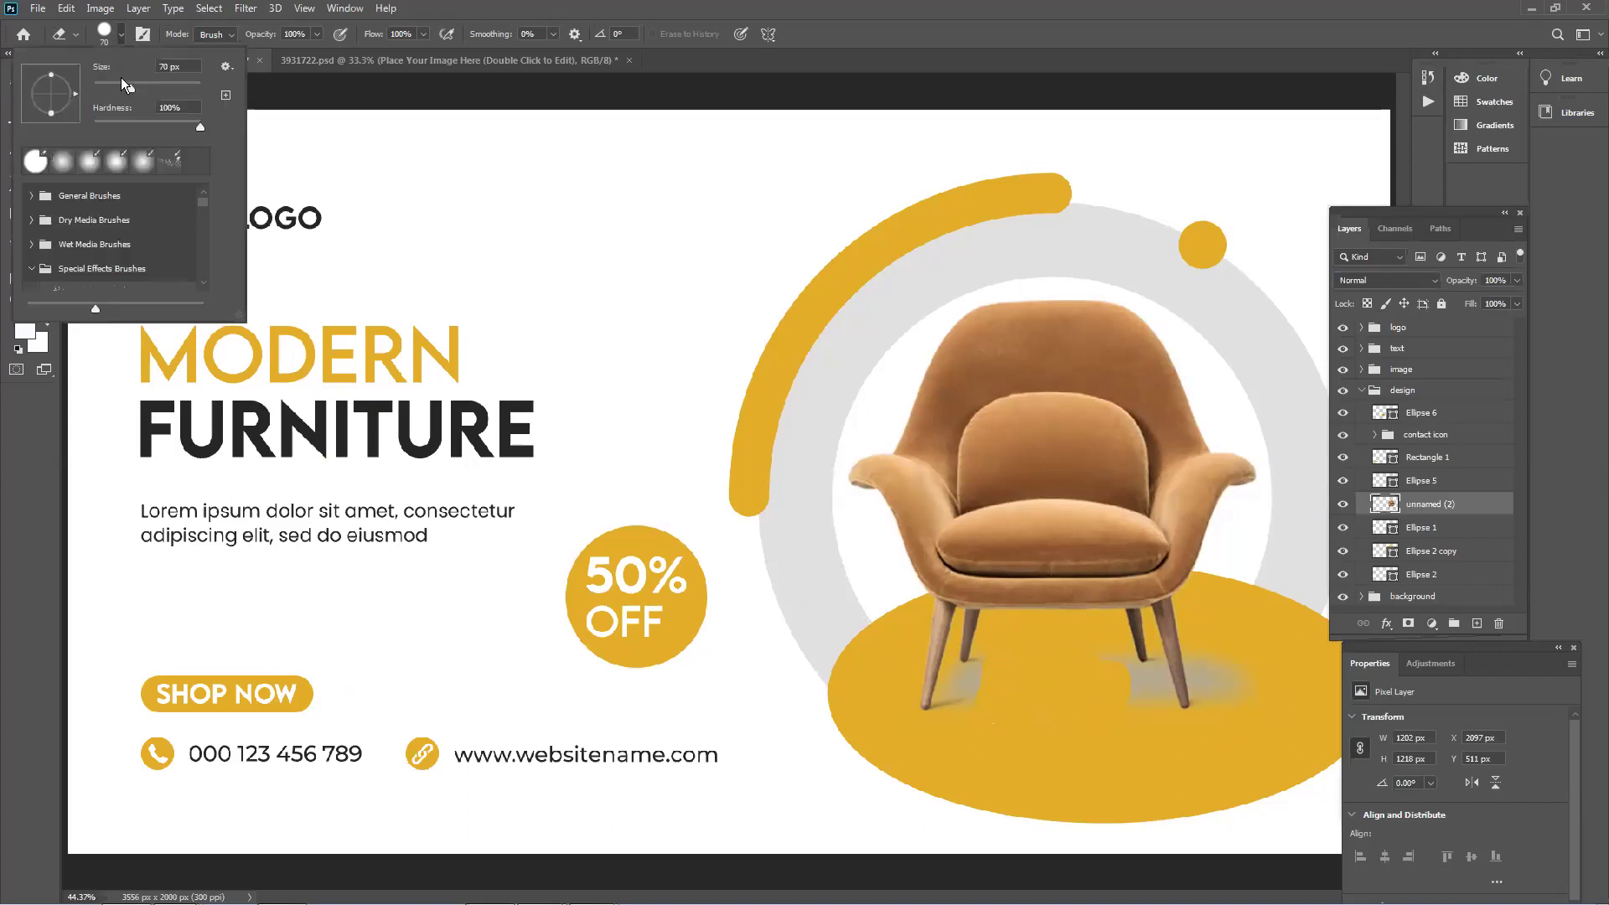
{"action": "left_click", "coordinate": [159, 126]}
{"action": "left_click", "coordinate": [1037, 578]}
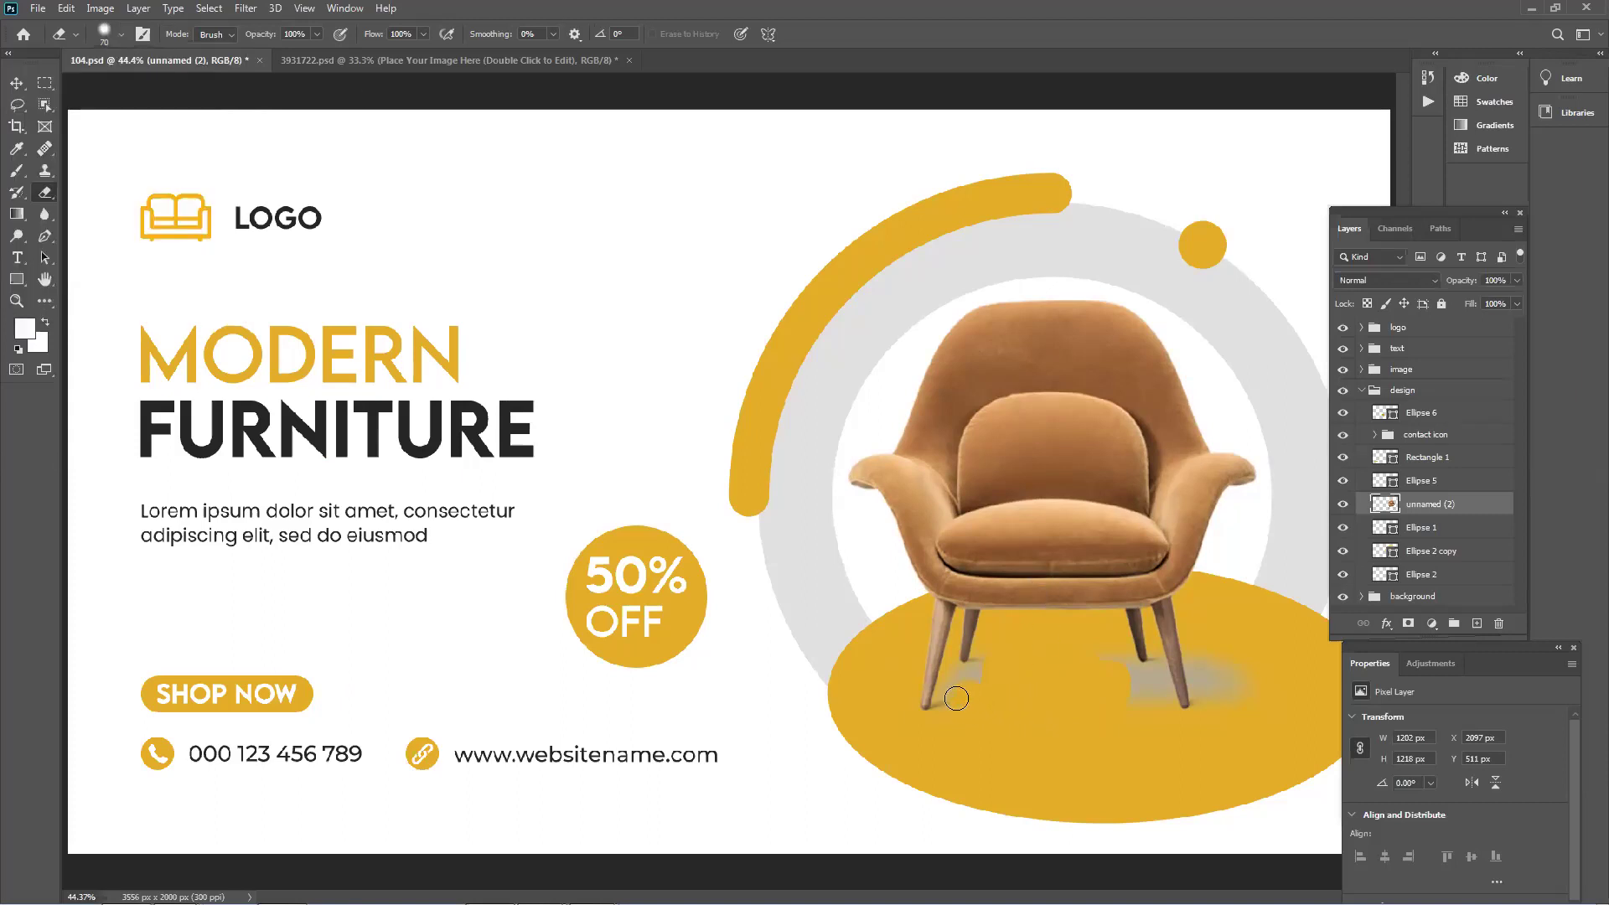
{"action": "left_click", "coordinate": [123, 36]}
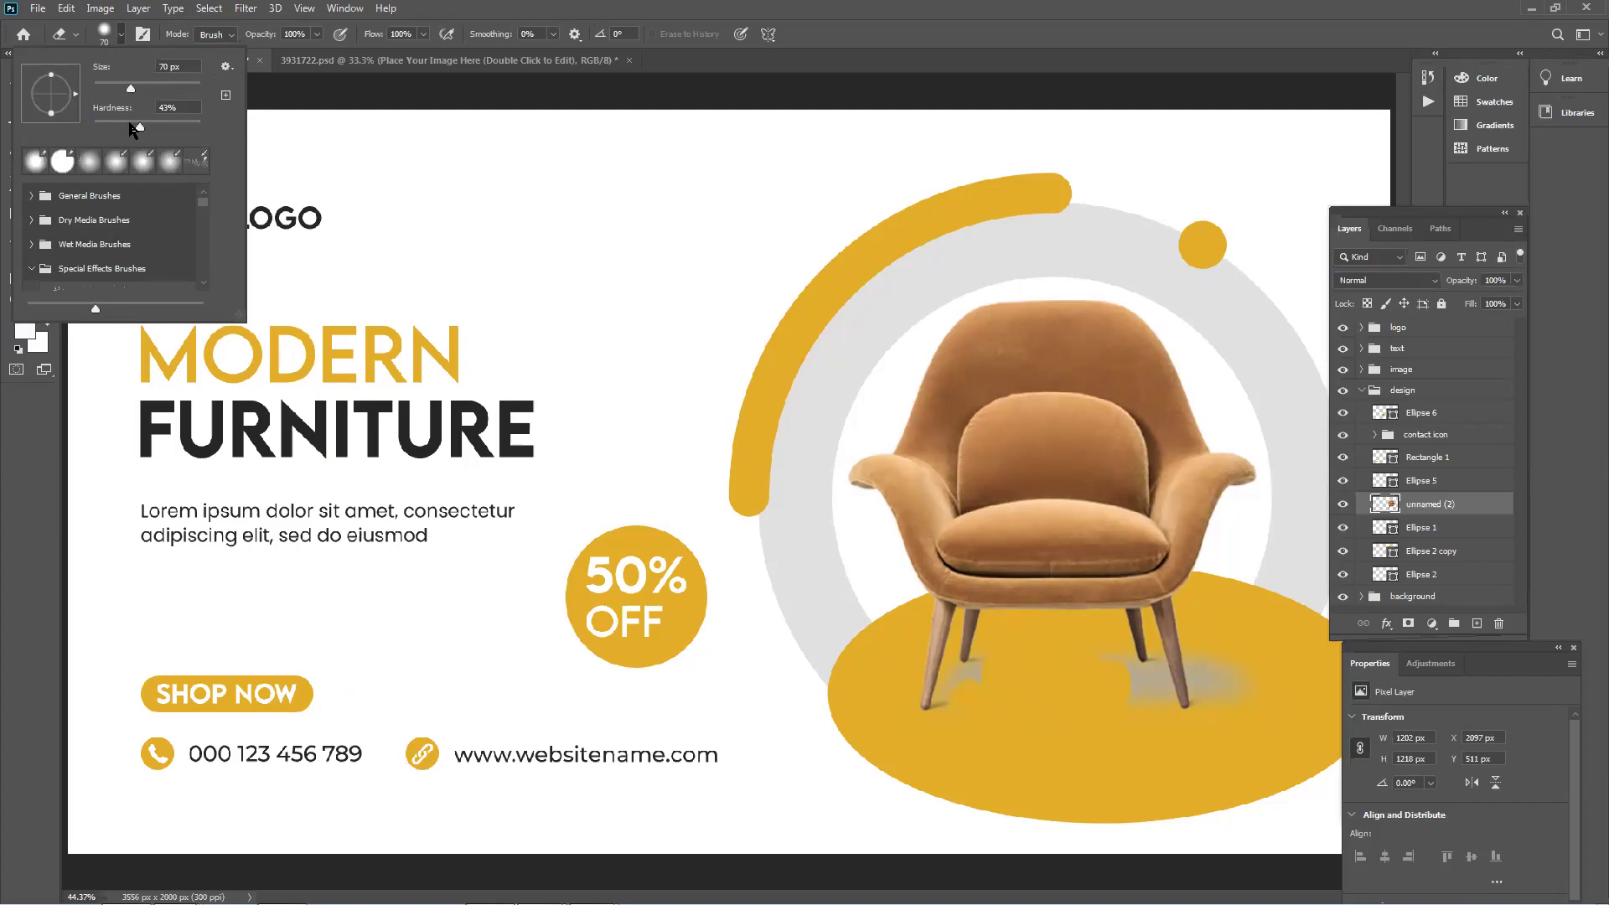
{"action": "key", "text": "Return"}
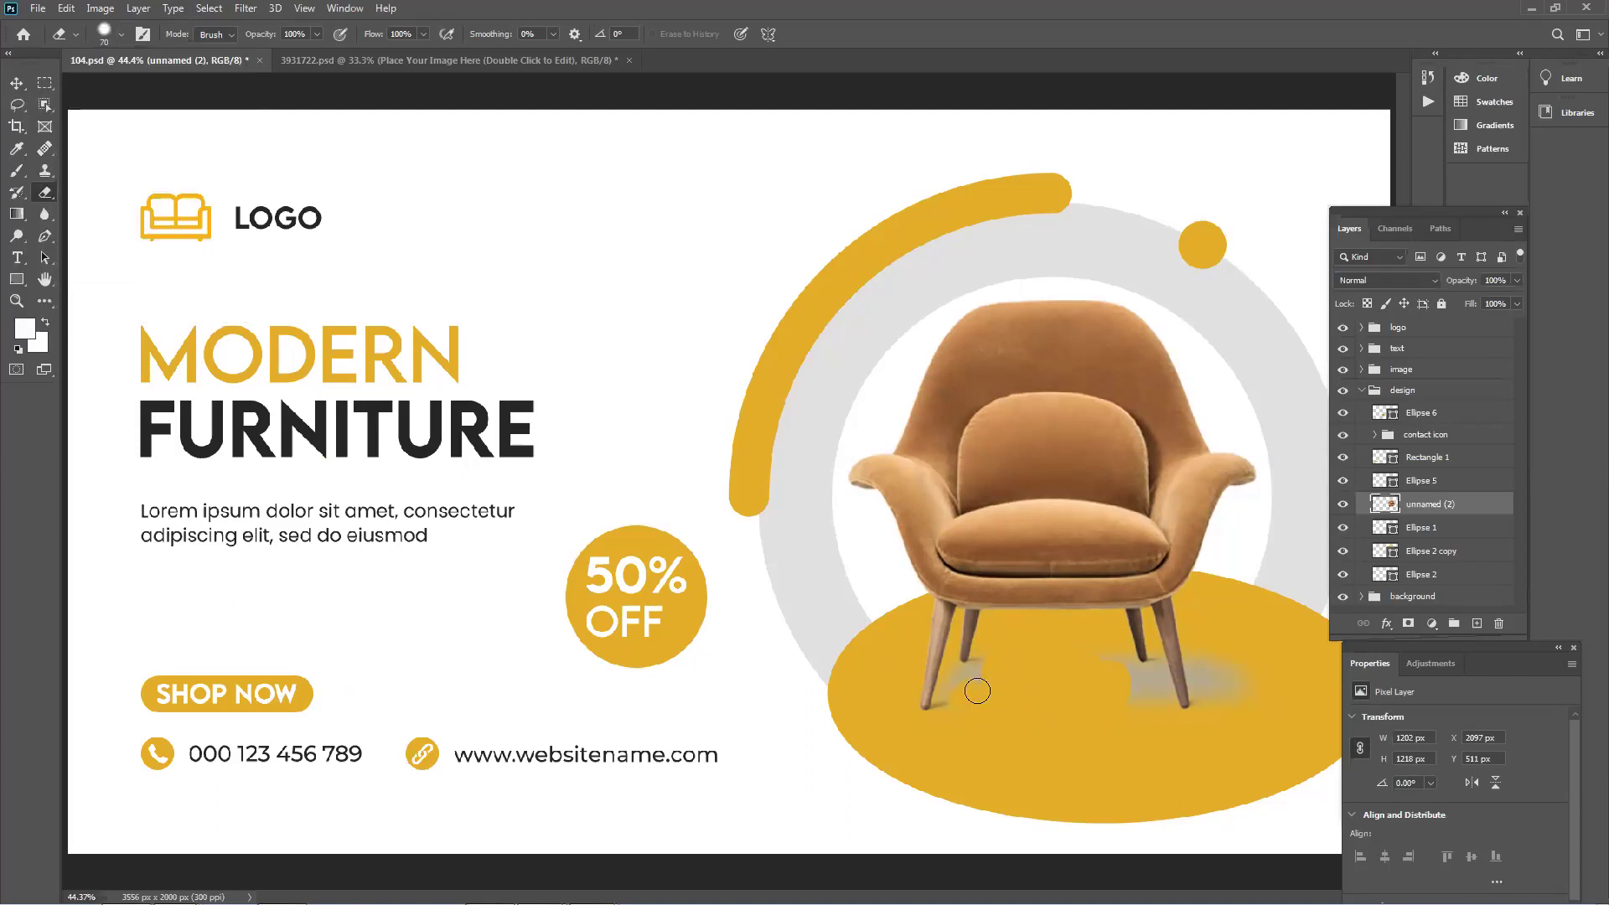
{"action": "left_click", "coordinate": [115, 35]}
{"action": "key", "text": "Return"}
Enlarge the Eraser to 175 px and erase the remaining grey shadow around the chair's right legs.
{"action": "key", "text": "bracketright"}
{"action": "key", "text": "bracketright"}
{"action": "key", "text": "bracketright"}
{"action": "key", "text": "bracketright"}
{"action": "key", "text": "bracketright"}
{"action": "key", "text": "bracketright"}
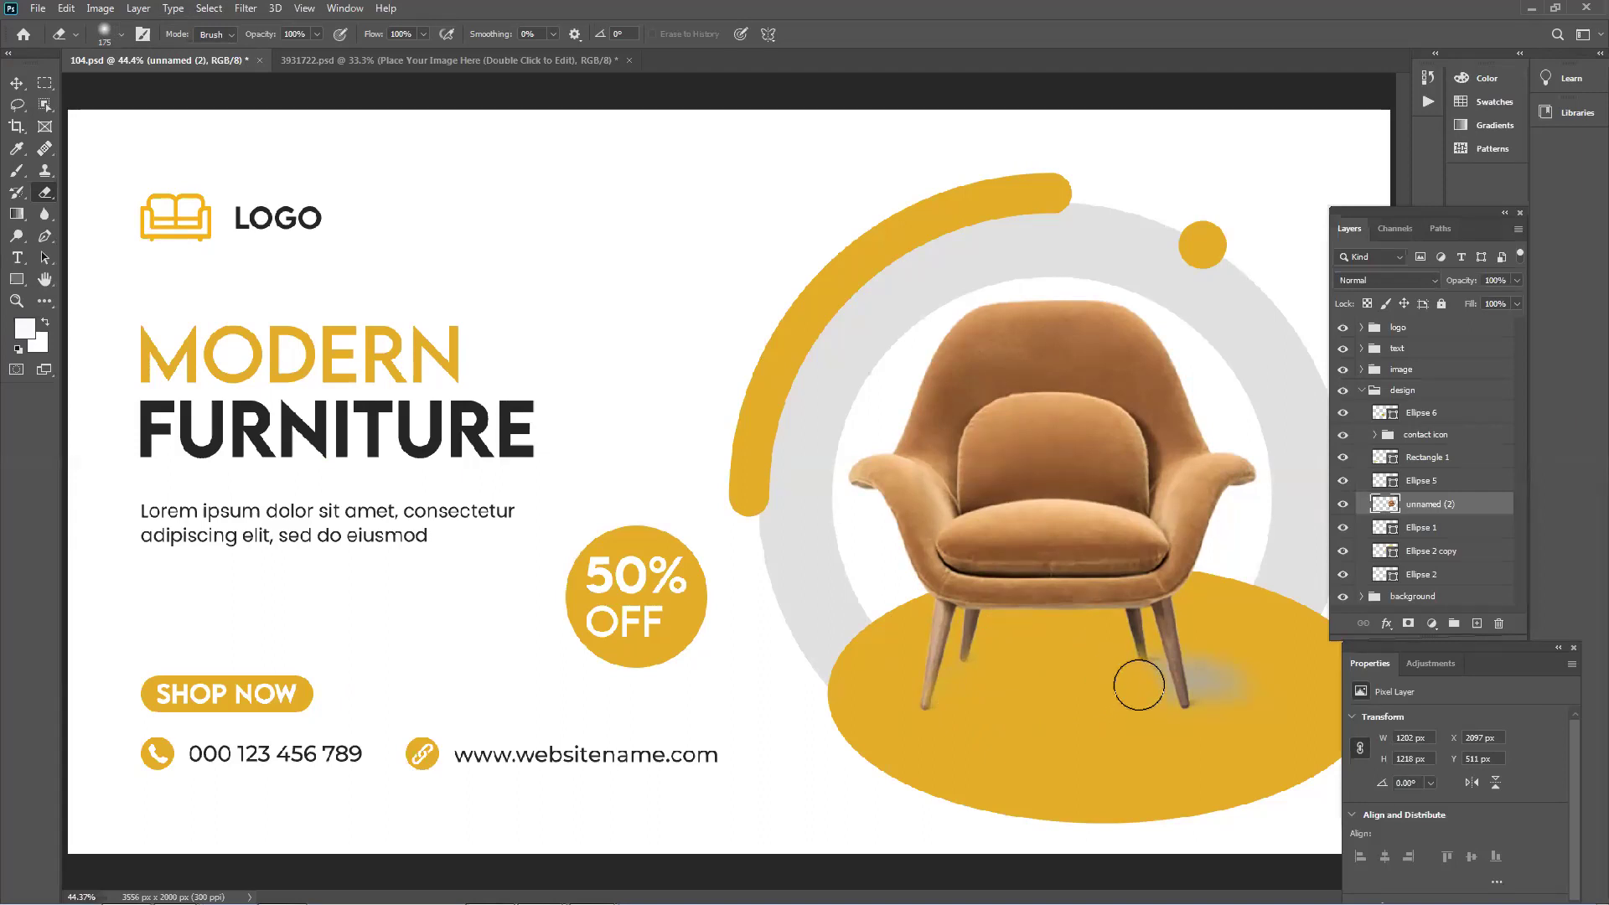
{"action": "mouse_move", "coordinate": [1138, 686]}
{"action": "left_mouse_down"}
{"action": "mouse_move", "coordinate": [1219, 727]}
{"action": "mouse_move", "coordinate": [1206, 652]}
{"action": "mouse_move", "coordinate": [1236, 692]}
{"action": "mouse_move", "coordinate": [1226, 700]}
{"action": "mouse_move", "coordinate": [1219, 645]}
{"action": "mouse_move", "coordinate": [1143, 678]}
{"action": "left_mouse_up"}
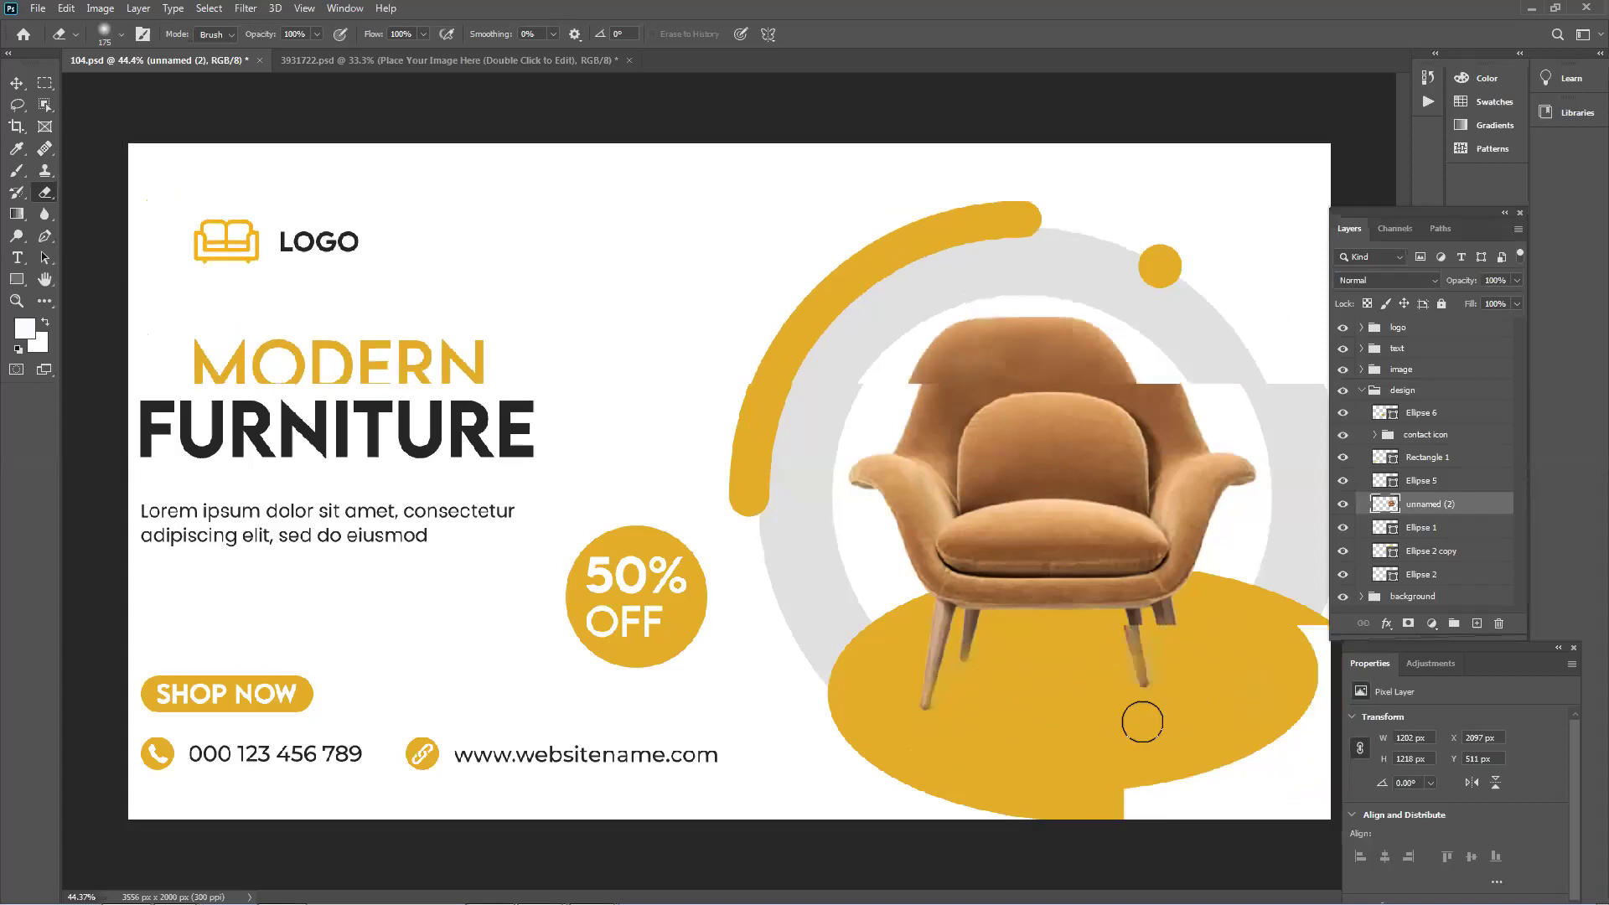
{"action": "scroll", "coordinate": [1142, 722], "scroll_direction": "down", "scroll_amount": 3}
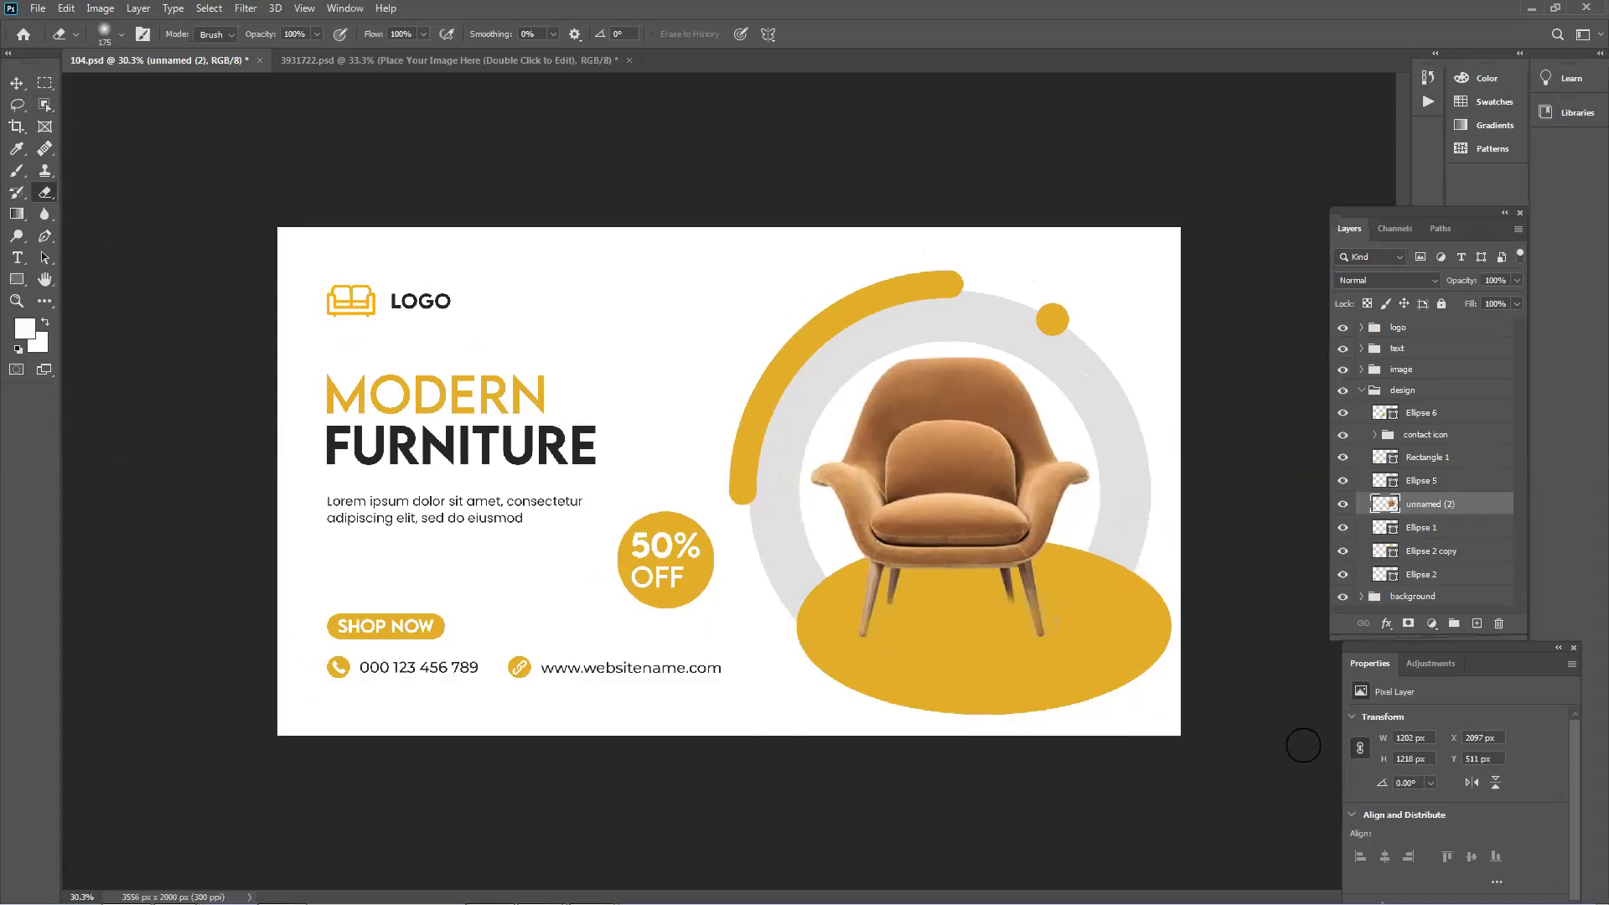
Set the foreground color to black and add an empty layer at the top of the stack, above the logo group.
{"action": "left_click", "coordinate": [1476, 623]}
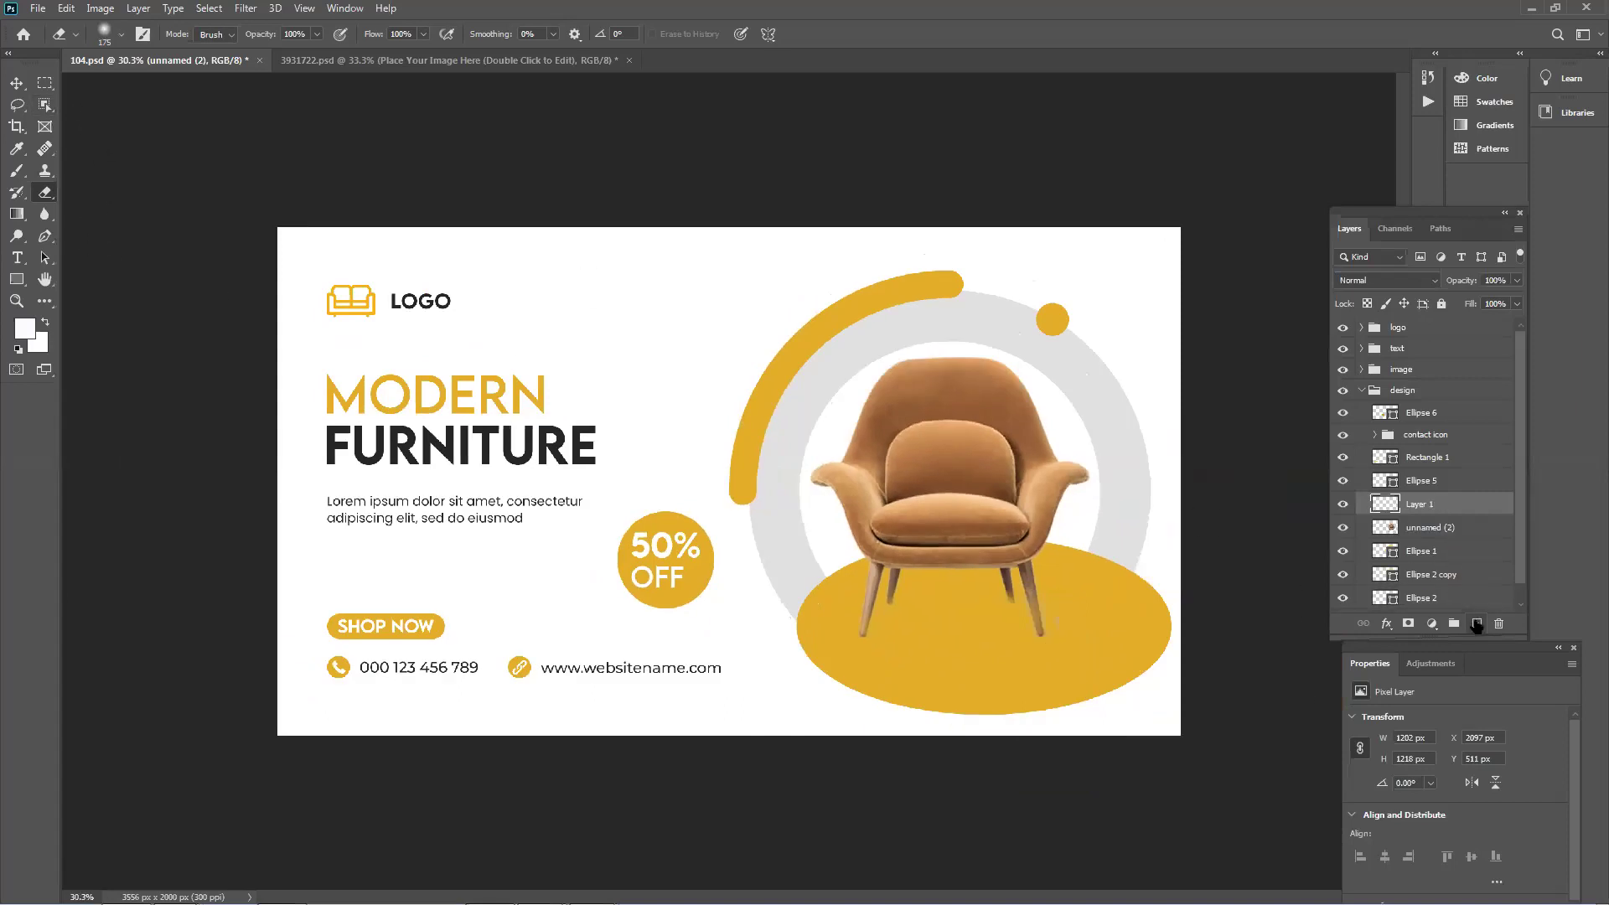
{"action": "left_click", "coordinate": [31, 320]}
{"action": "left_click", "coordinate": [1445, 392]}
{"action": "key", "text": "d"}
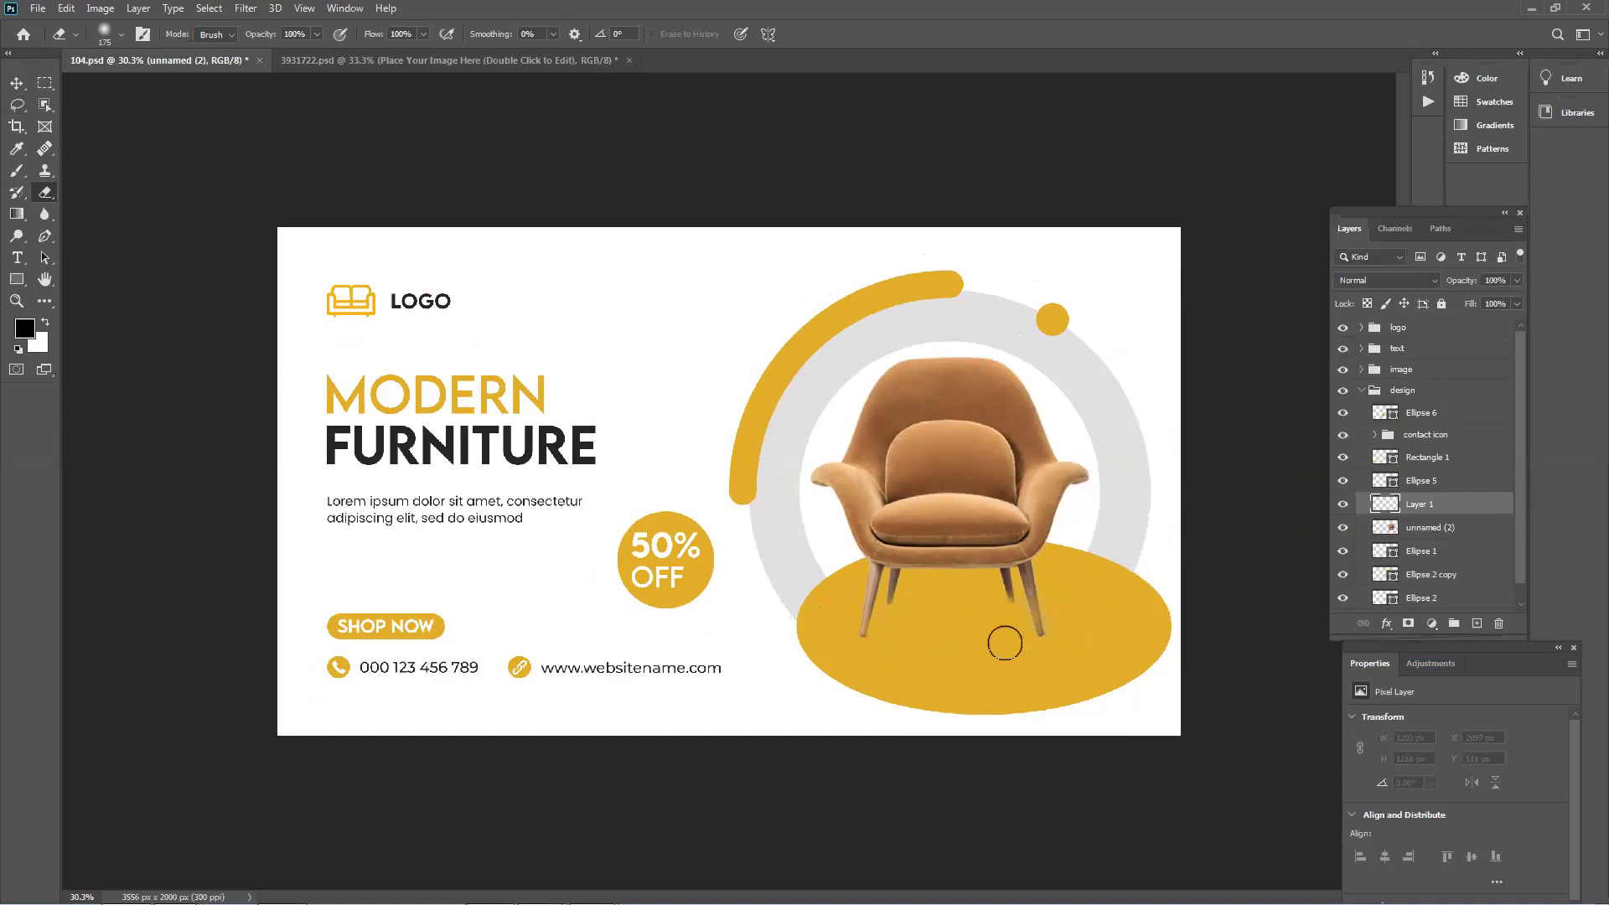
{"action": "left_click", "coordinate": [1422, 506]}
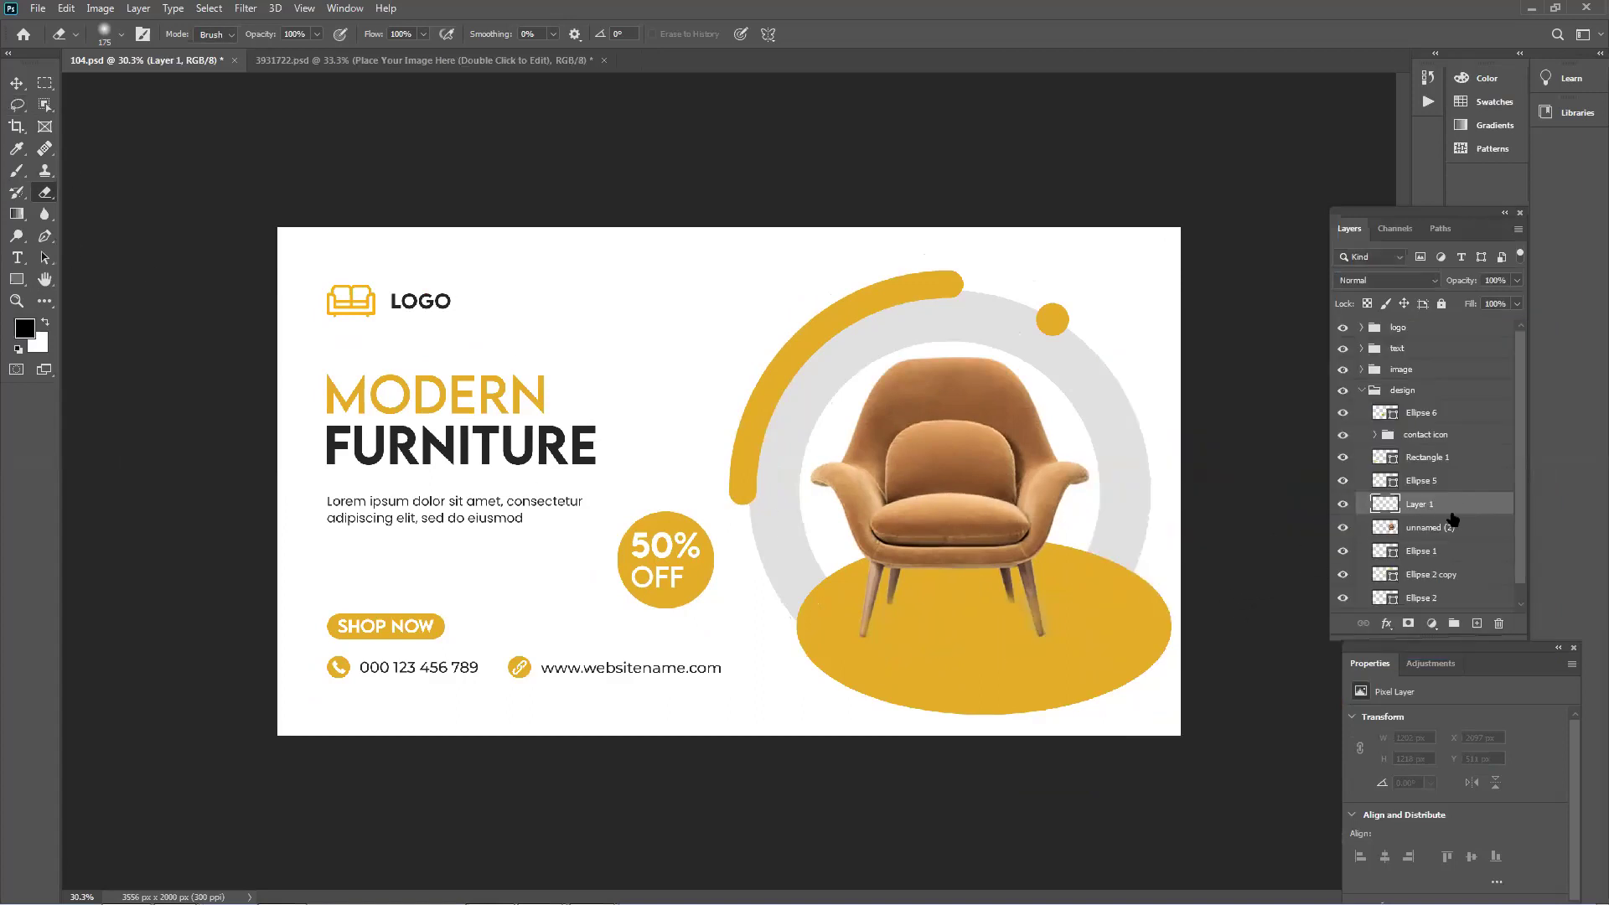
{"action": "left_click_drag", "start_coordinate": [1441, 512], "coordinate": [1422, 327]}
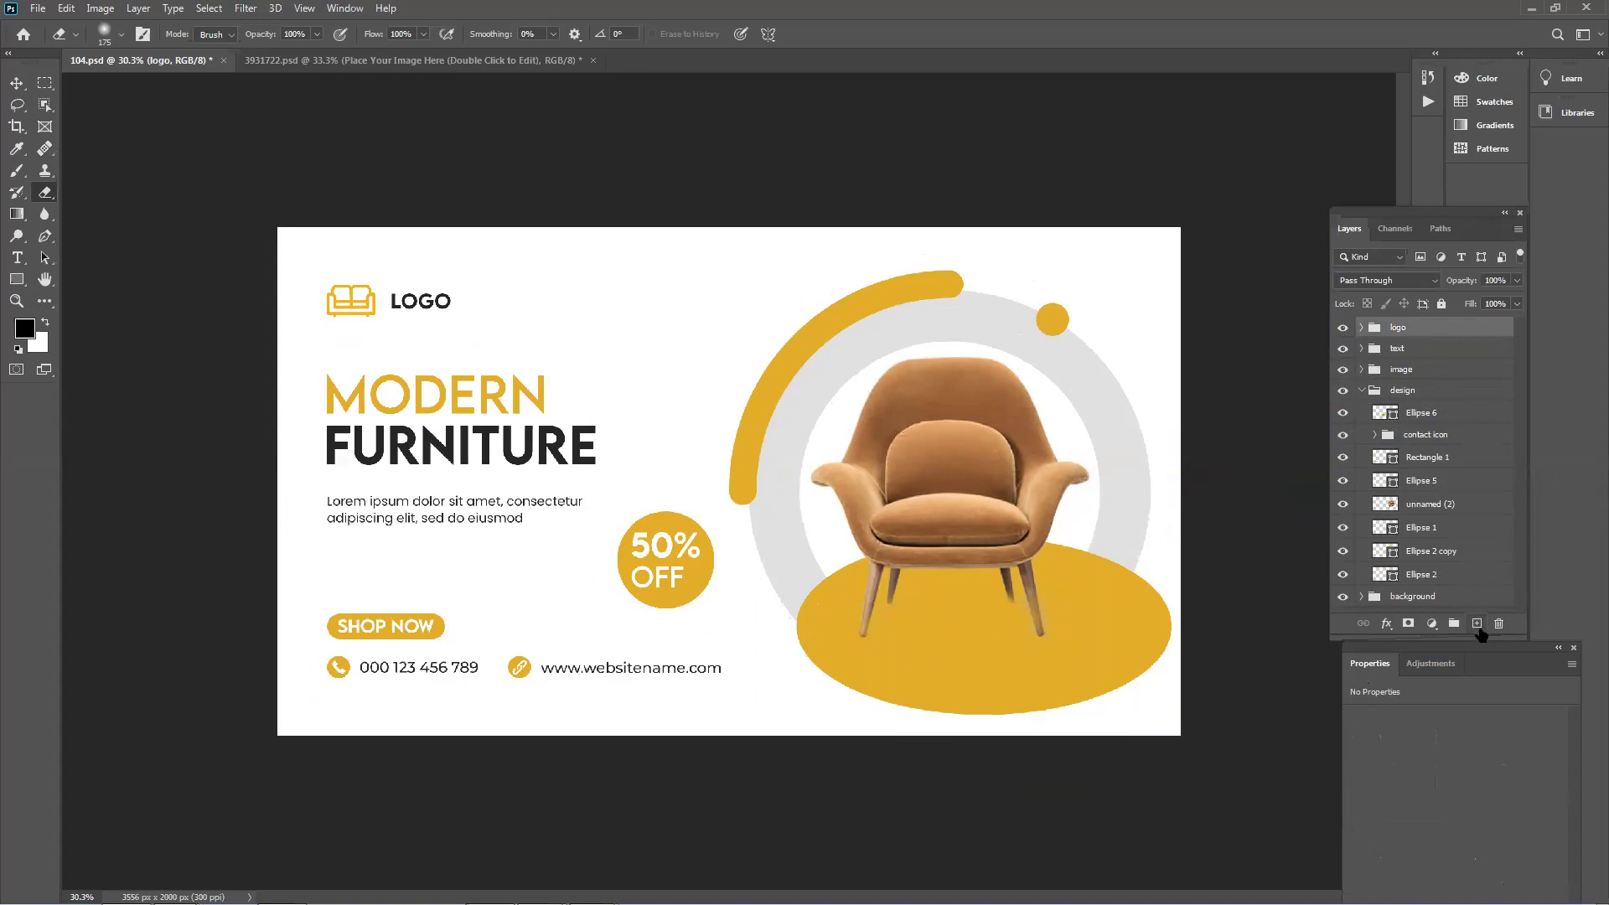
{"action": "left_click", "coordinate": [1475, 624]}
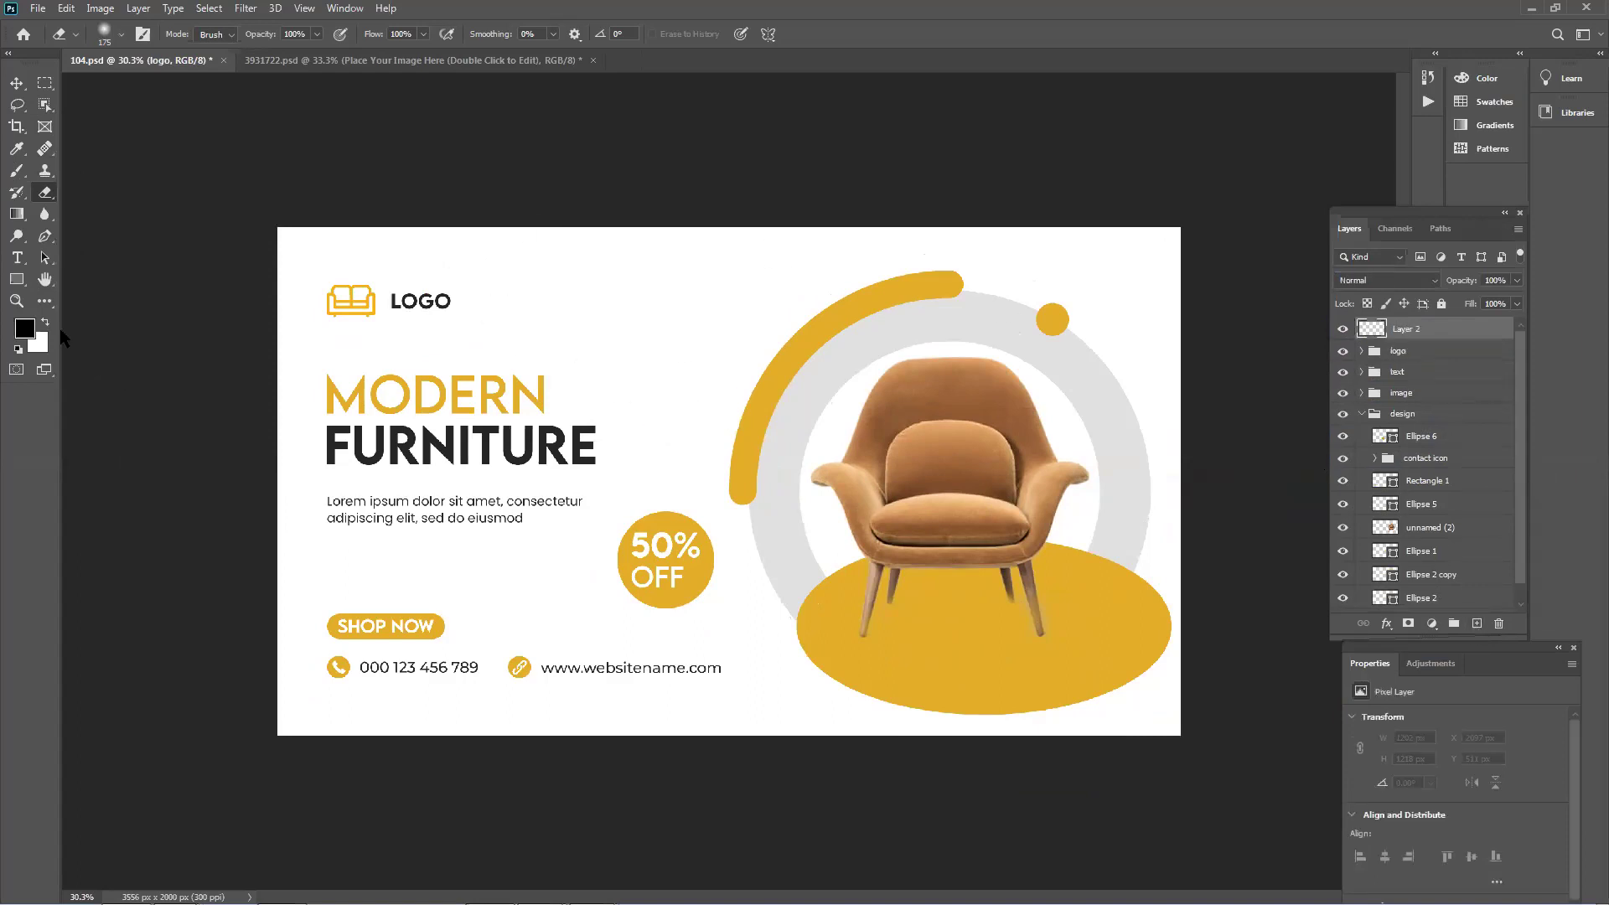
Paint a single soft black spot on the new layer with a 600 px Brush.
{"action": "left_click", "coordinate": [16, 170]}
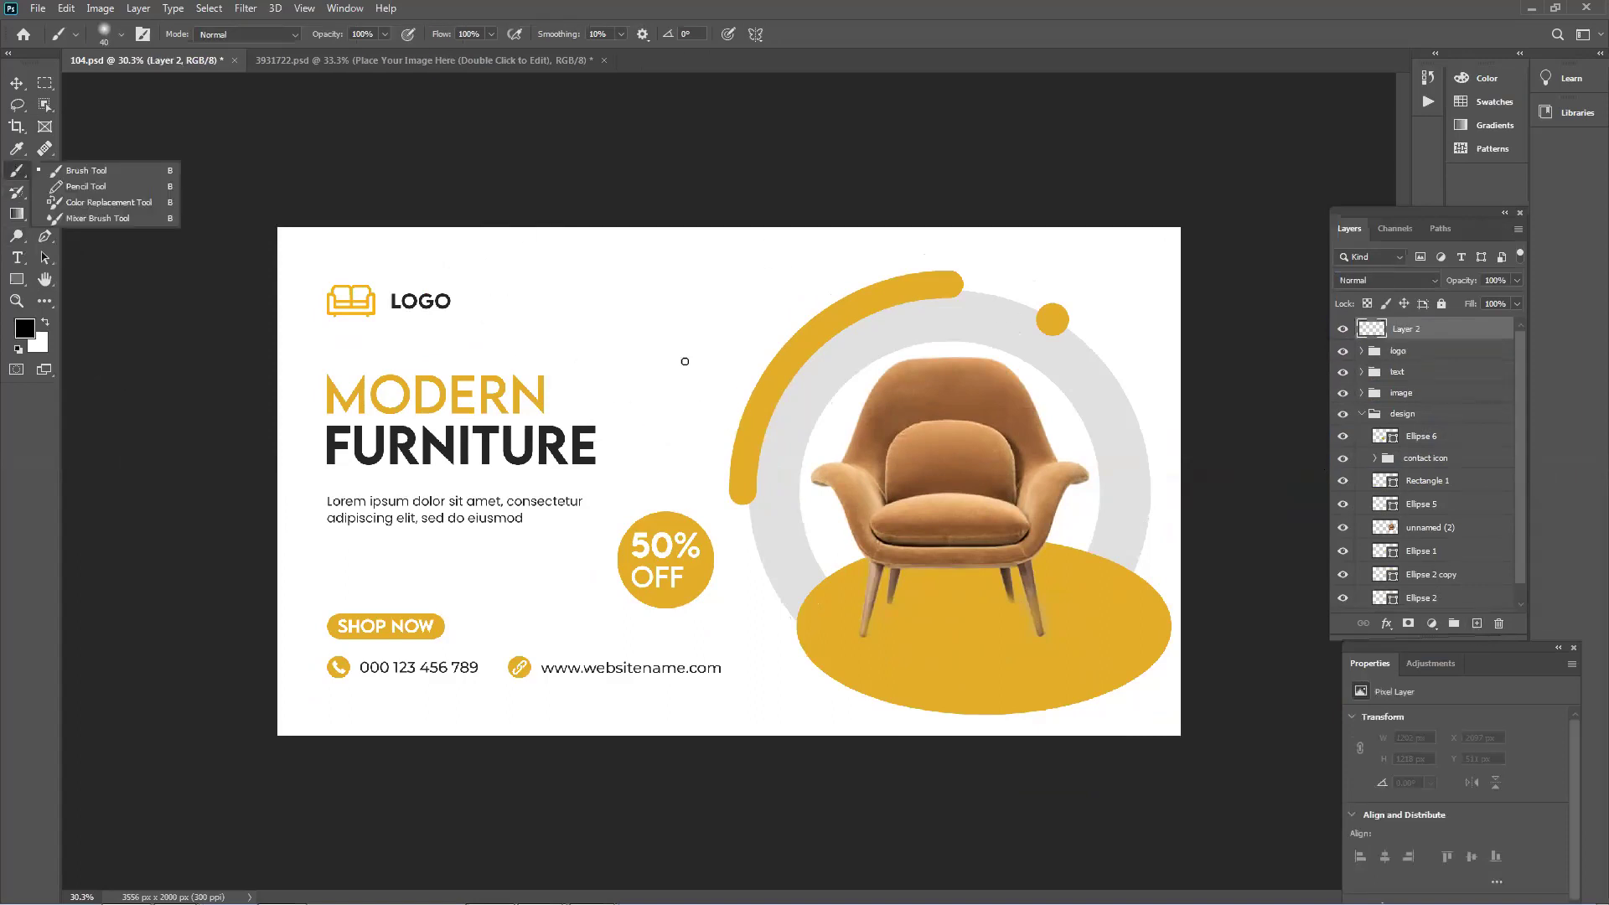
{"action": "key", "text": "bracketright"}
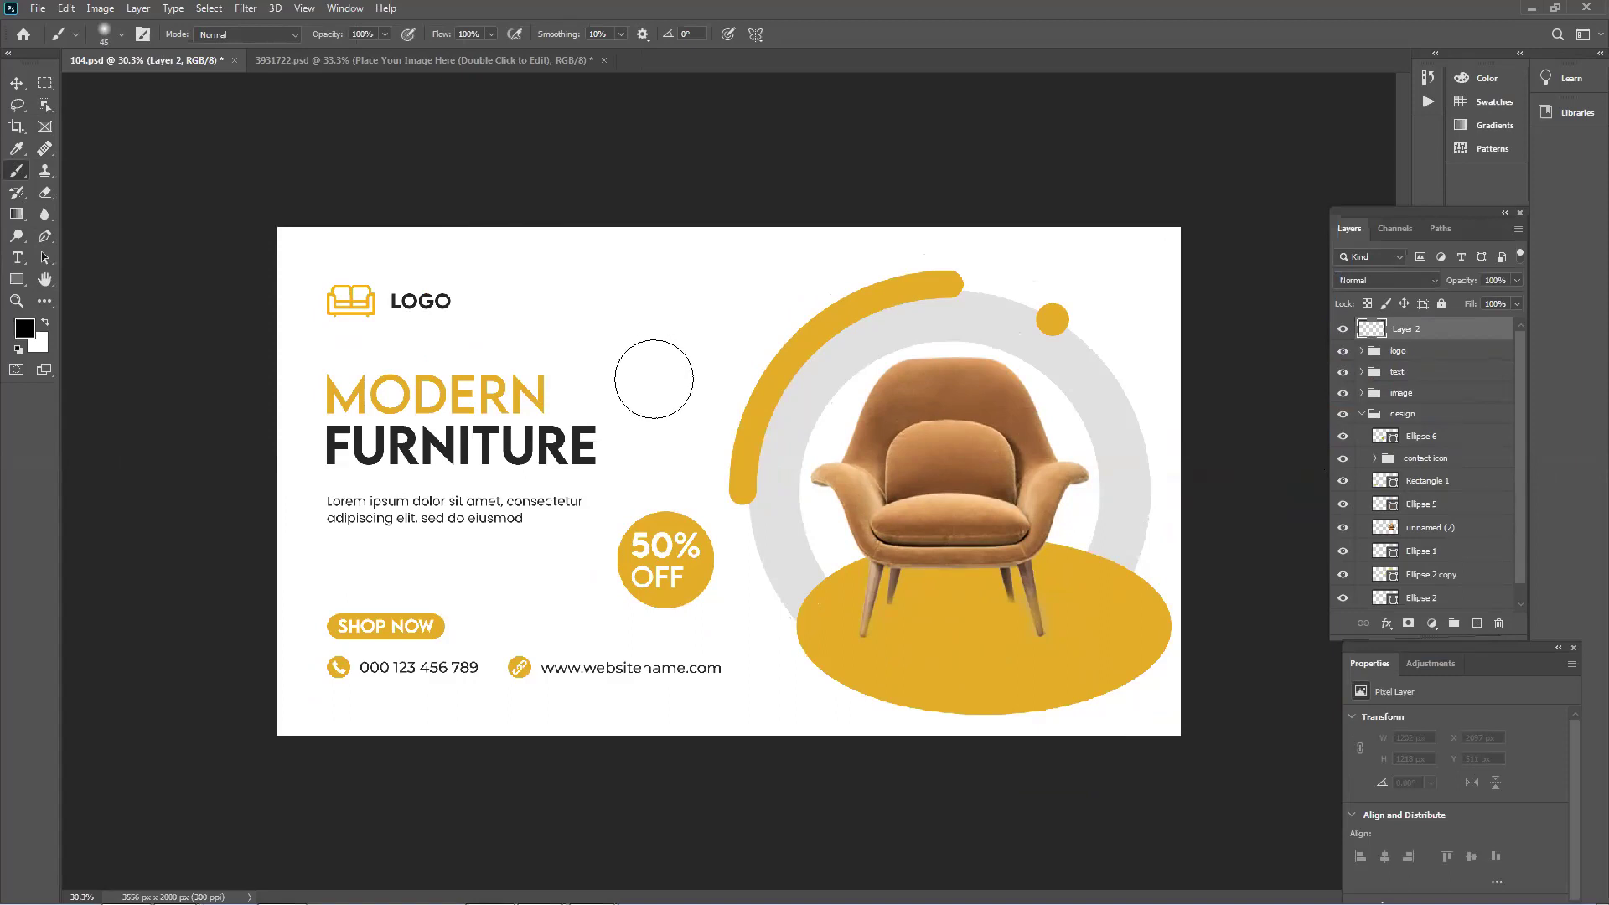
{"action": "left_click", "coordinate": [661, 396]}
Flatten and widen the black spot into a thin shadow of about 1466 × 89 px at the chair's feet.
{"action": "key", "text": "ctrl+t"}
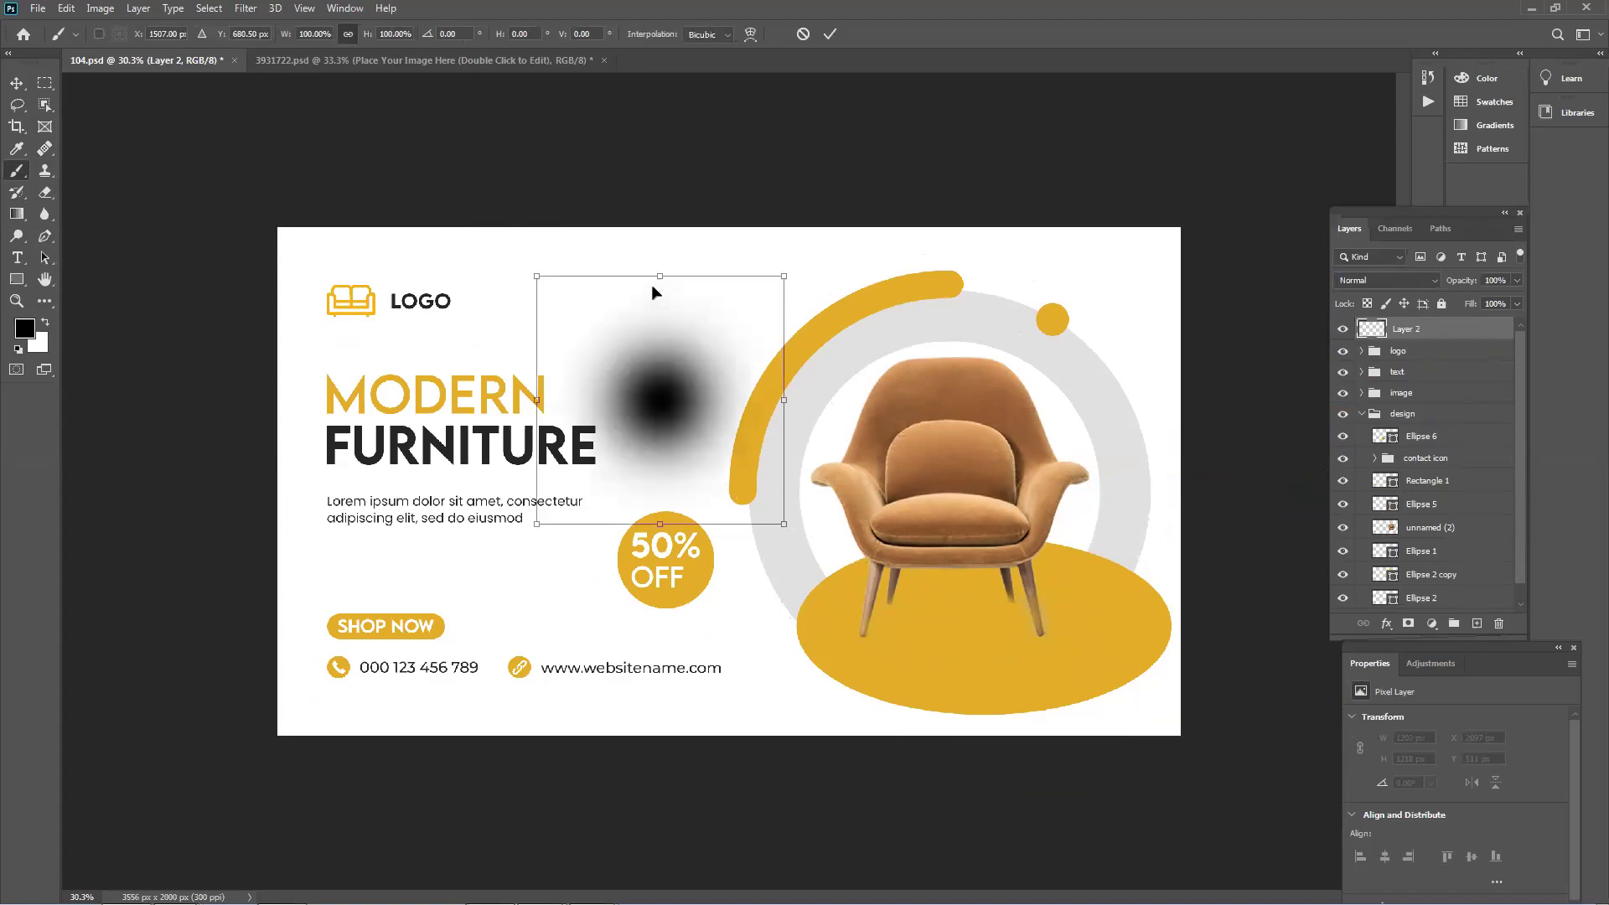
{"action": "left_click_drag", "start_coordinate": [660, 273], "coordinate": [662, 481]}
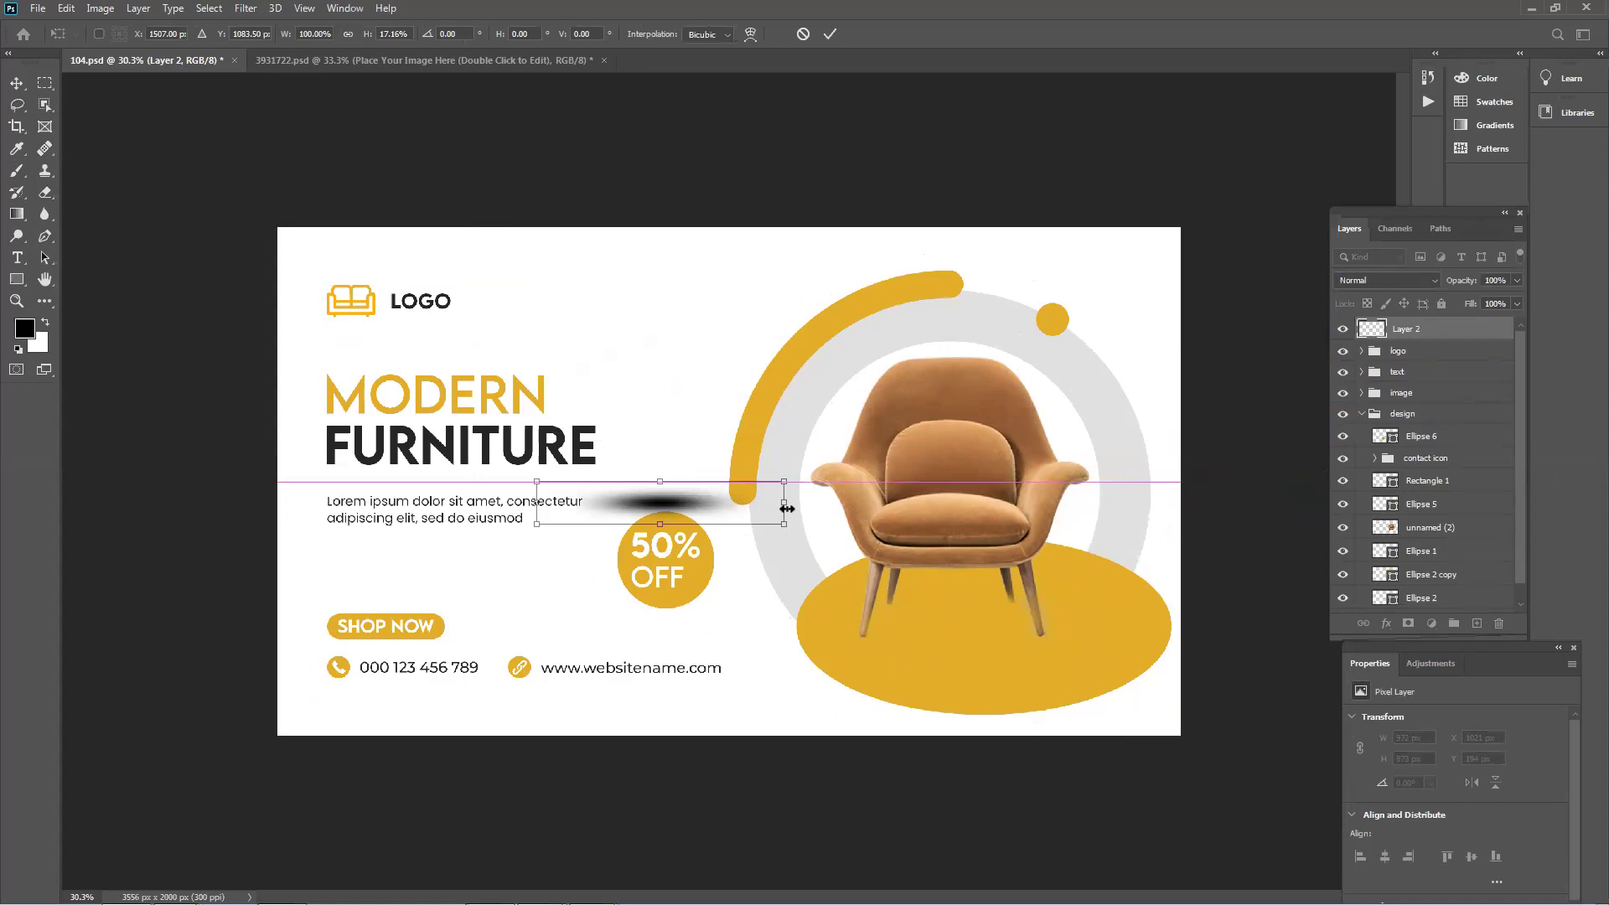
{"action": "left_click_drag", "start_coordinate": [784, 502], "coordinate": [985, 502]}
{"action": "left_click_drag", "start_coordinate": [760, 483], "coordinate": [968, 620]}
{"action": "left_click_drag", "start_coordinate": [1195, 621], "coordinate": [1116, 620]}
{"action": "left_click_drag", "start_coordinate": [963, 621], "coordinate": [997, 626]}
{"action": "key", "text": "Return"}
{"action": "key", "text": "b"}
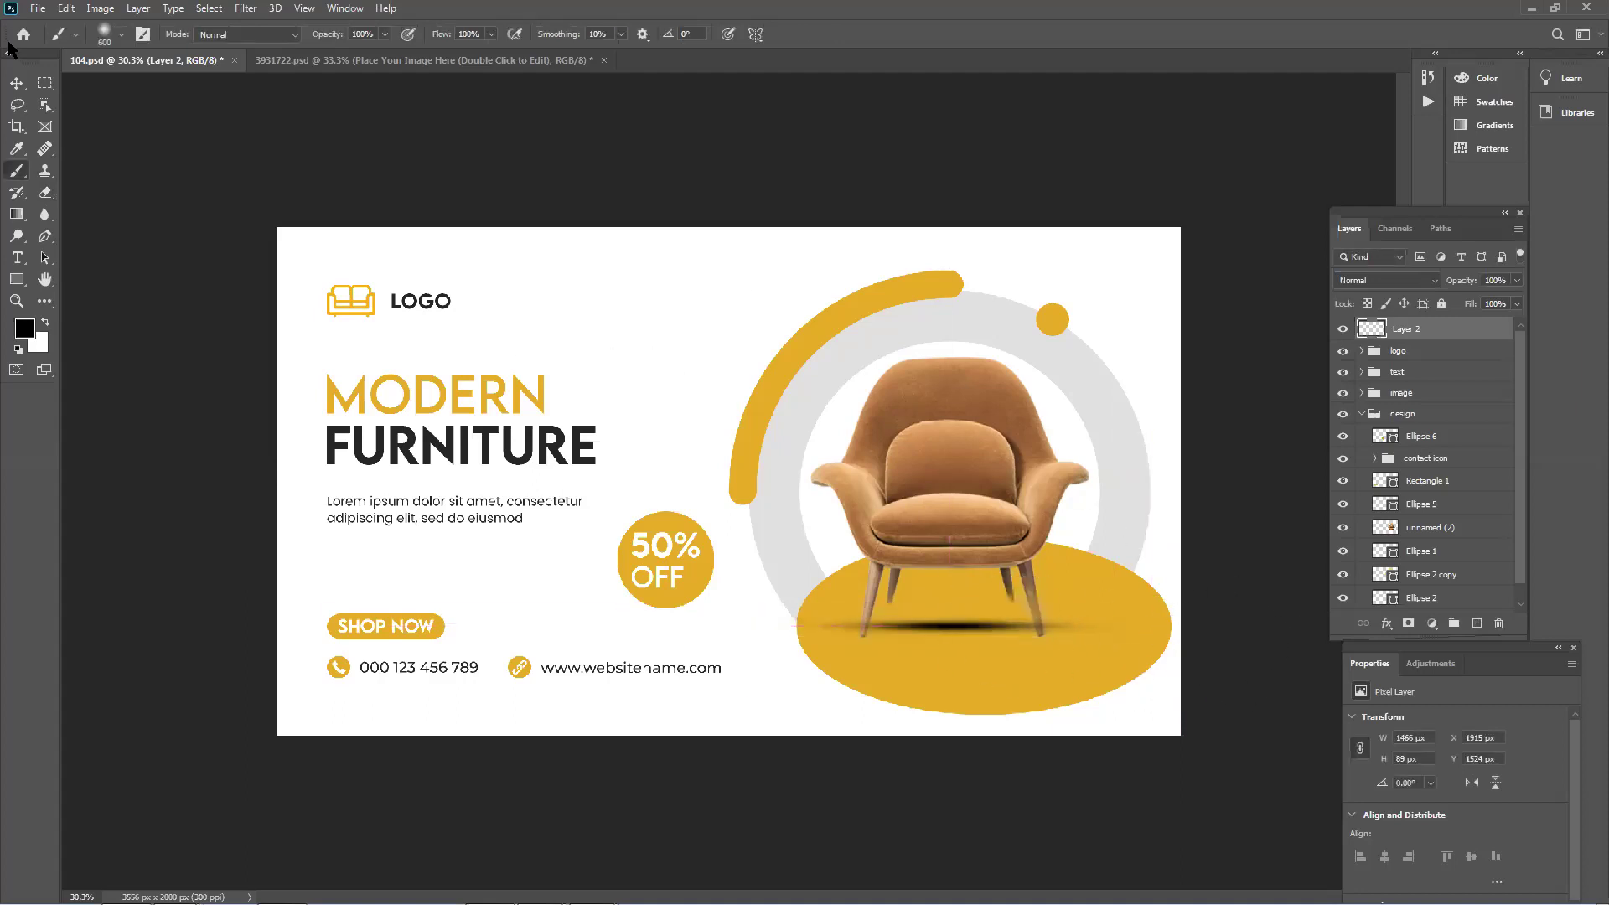
Warp the shadow on Layer 2 so the middle of its upper edge bulges upward between the chair's legs.
{"action": "left_click", "coordinate": [19, 82]}
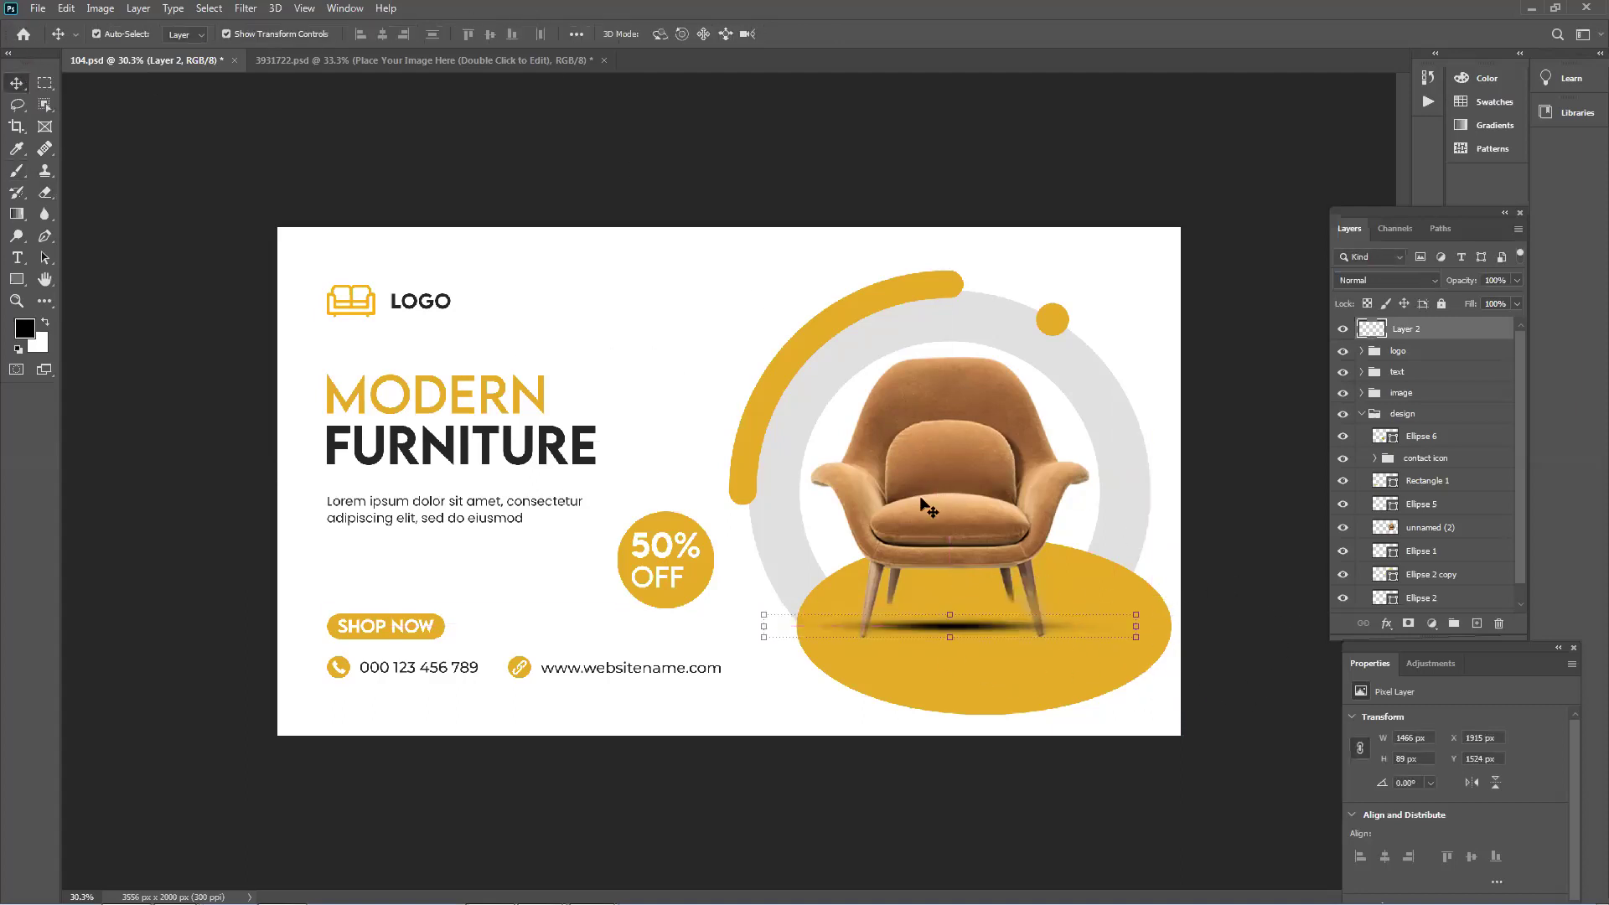
{"action": "left_click", "coordinate": [1257, 657]}
{"action": "left_click", "coordinate": [976, 627]}
{"action": "key", "text": "ctrl+t"}
{"action": "right_click", "coordinate": [964, 628]}
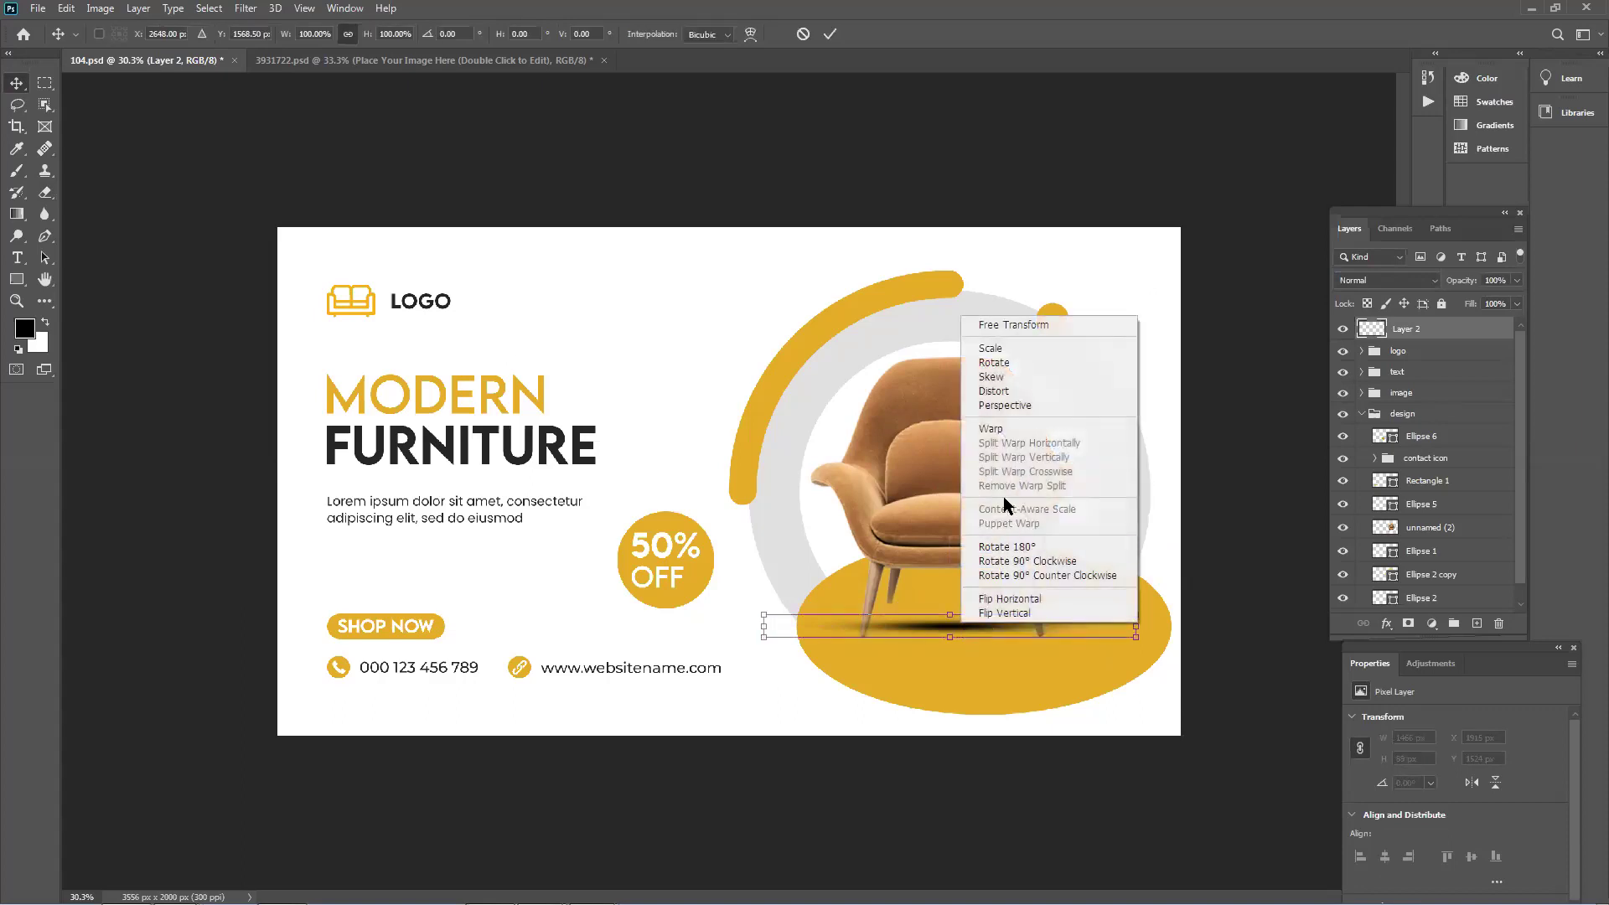
{"action": "left_click", "coordinate": [1005, 429]}
{"action": "left_click_drag", "start_coordinate": [965, 624], "coordinate": [947, 590]}
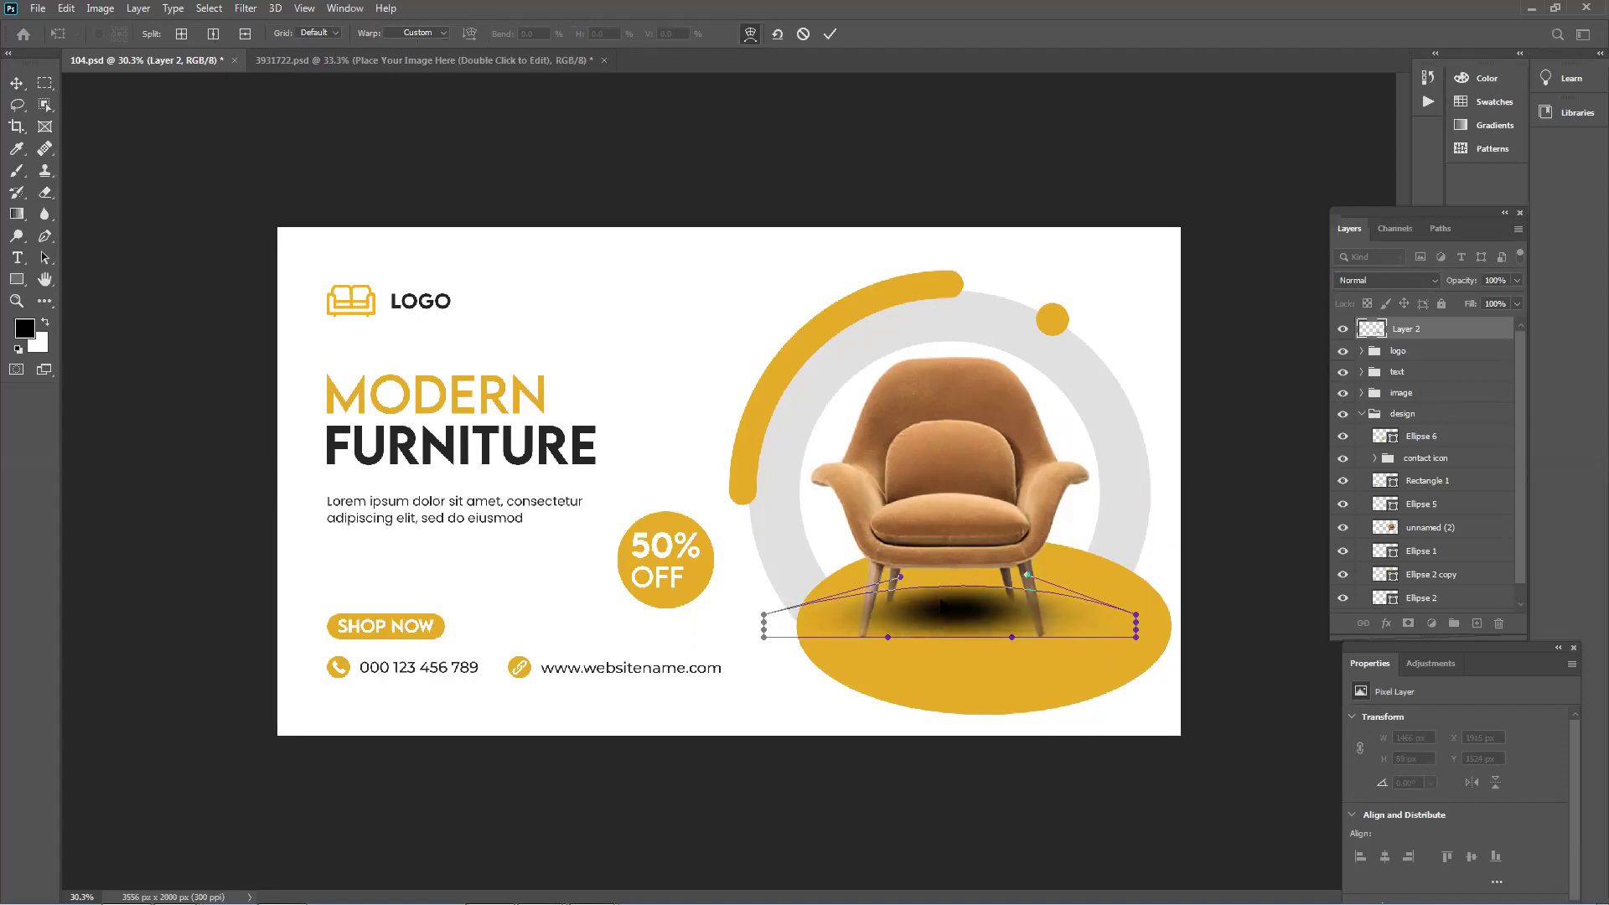
{"action": "key", "text": "Return"}
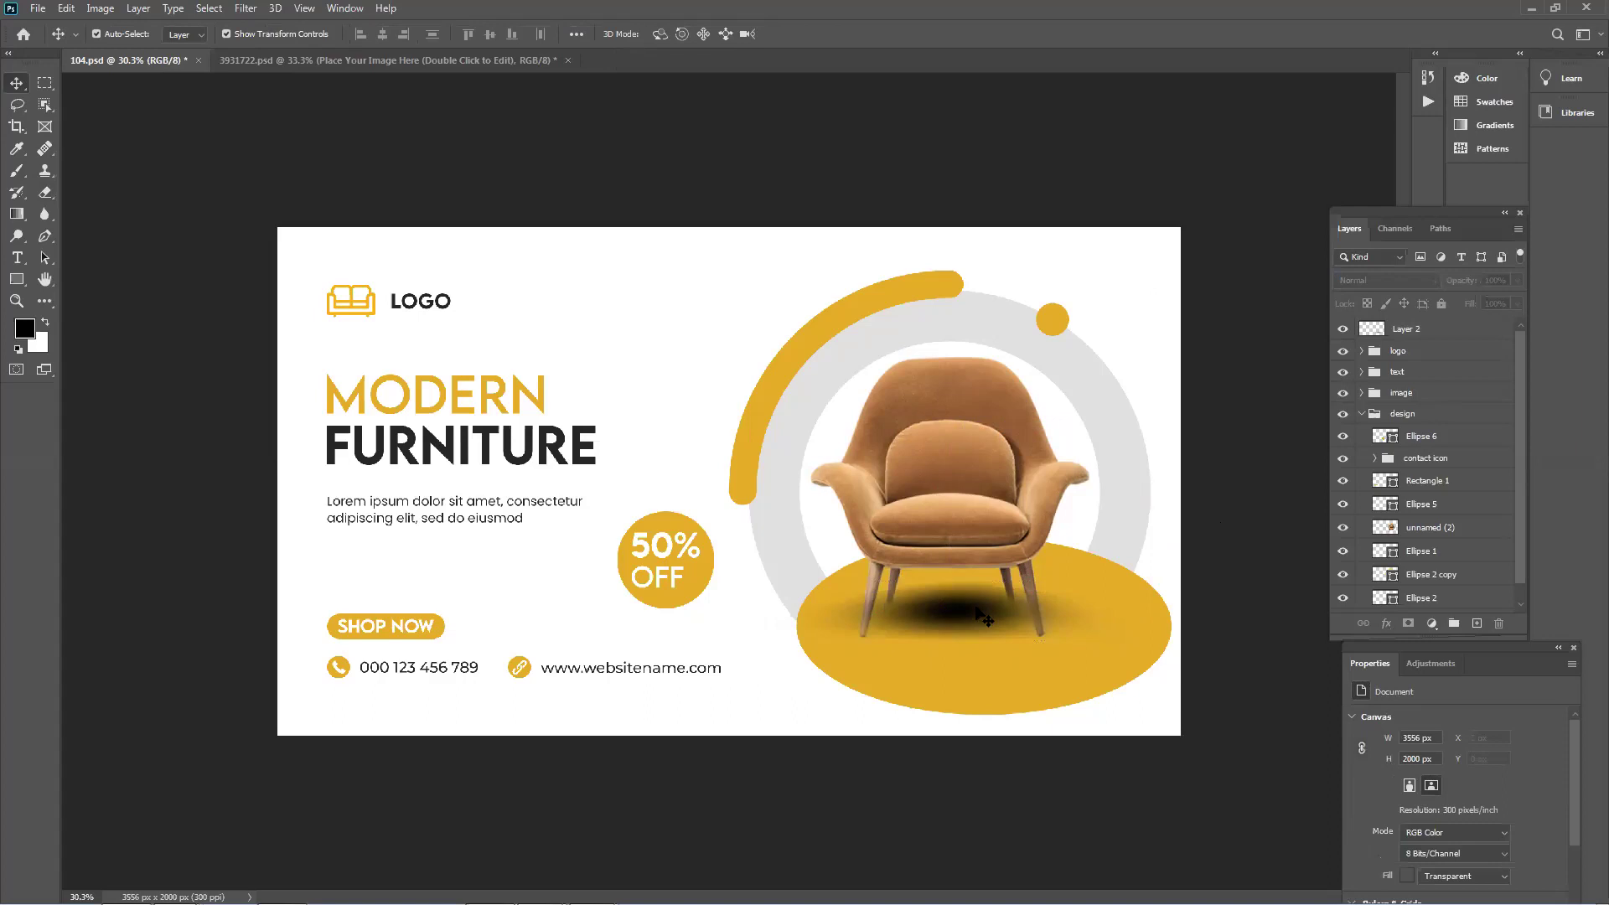
Reposition the warped shadow under the chair and stretch it to about 2118 × 182 px.
{"action": "mouse_move", "coordinate": [963, 593]}
{"action": "left_mouse_down"}
{"action": "mouse_move", "coordinate": [955, 579]}
{"action": "mouse_move", "coordinate": [968, 618]}
{"action": "left_mouse_up"}
{"action": "key", "text": "ctrl+t"}
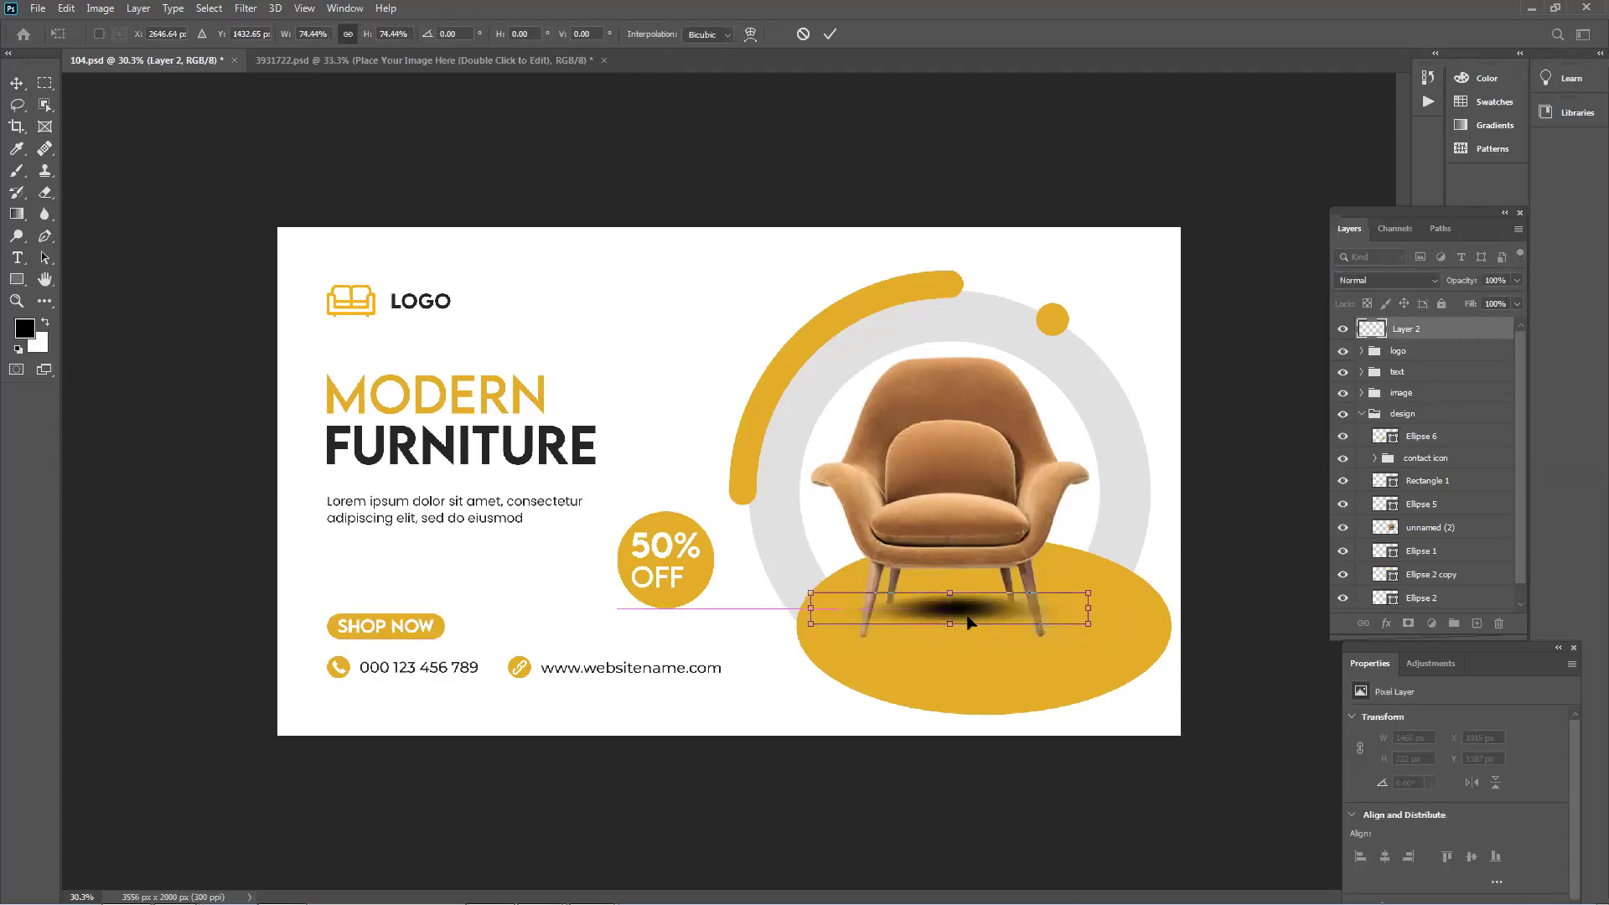
{"action": "left_click_drag", "start_coordinate": [1091, 601], "coordinate": [1010, 610]}
{"action": "mouse_move", "coordinate": [1232, 601]}
{"action": "left_mouse_down"}
{"action": "mouse_move", "coordinate": [1275, 576]}
{"action": "mouse_move", "coordinate": [1232, 601]}
{"action": "left_mouse_up"}
{"action": "left_click_drag", "start_coordinate": [947, 577], "coordinate": [935, 601]}
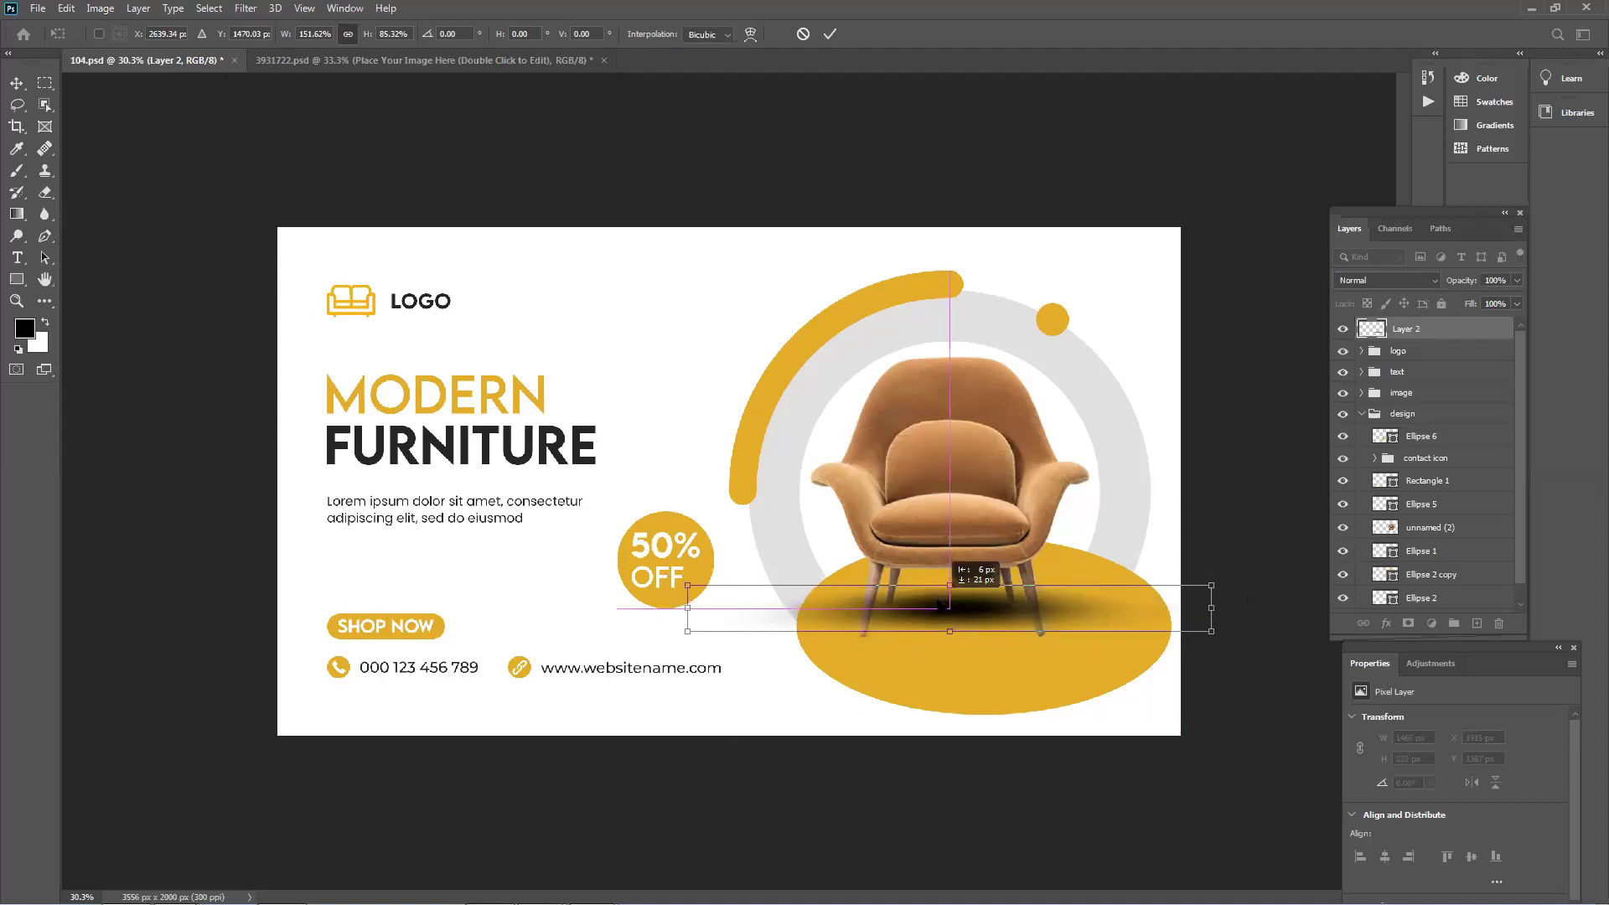
{"action": "left_click_drag", "start_coordinate": [1214, 608], "coordinate": [1222, 608]}
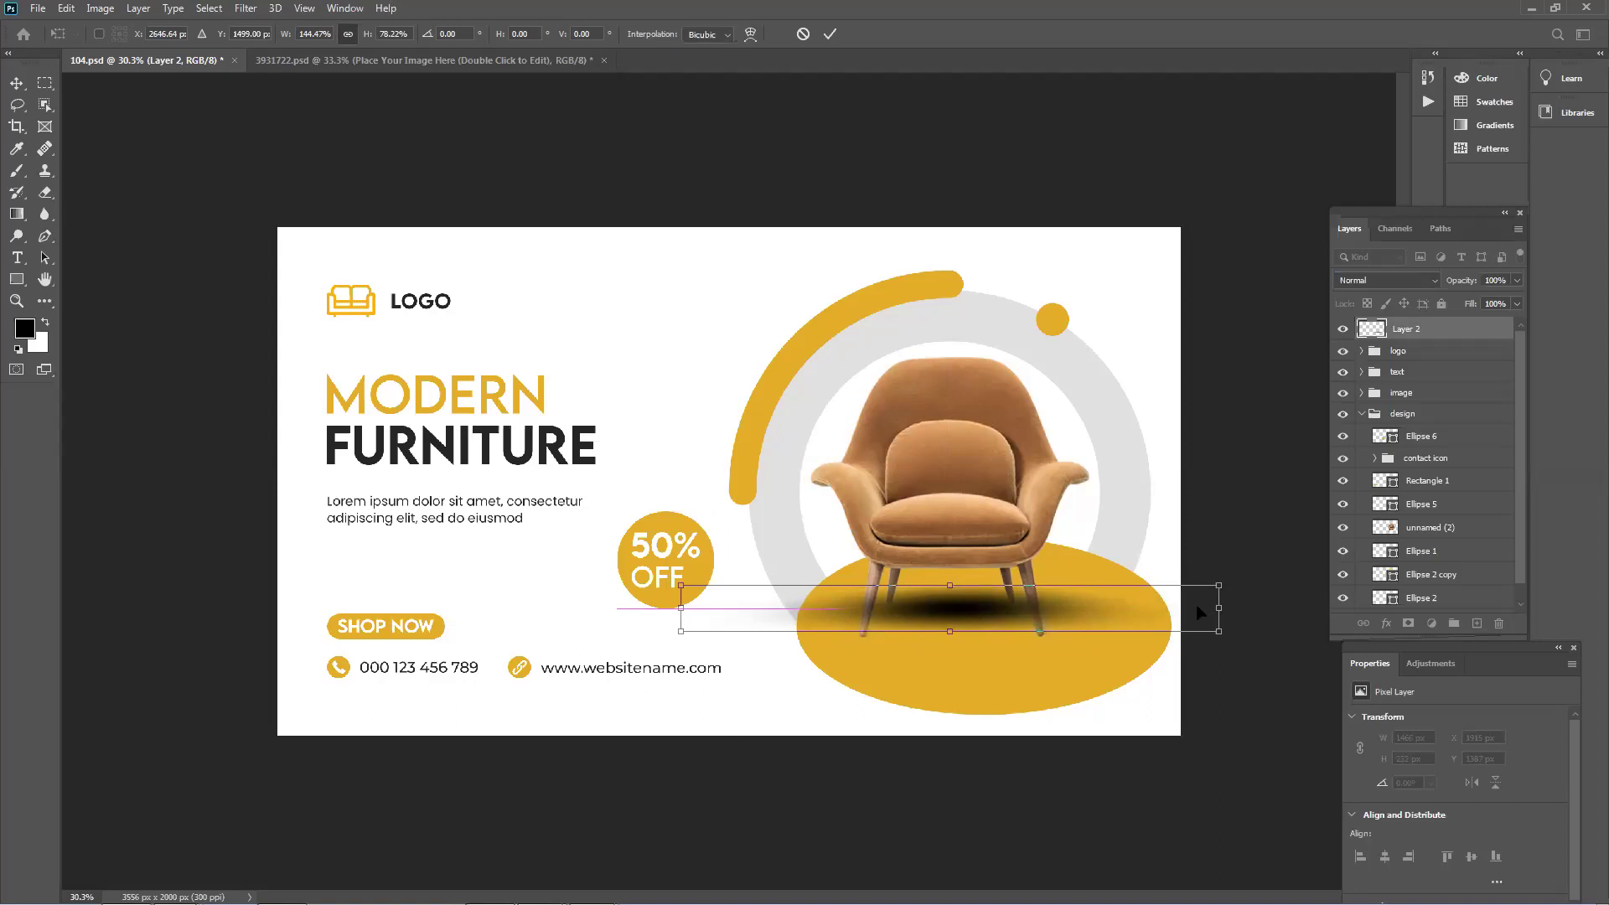
{"action": "key", "text": "Return"}
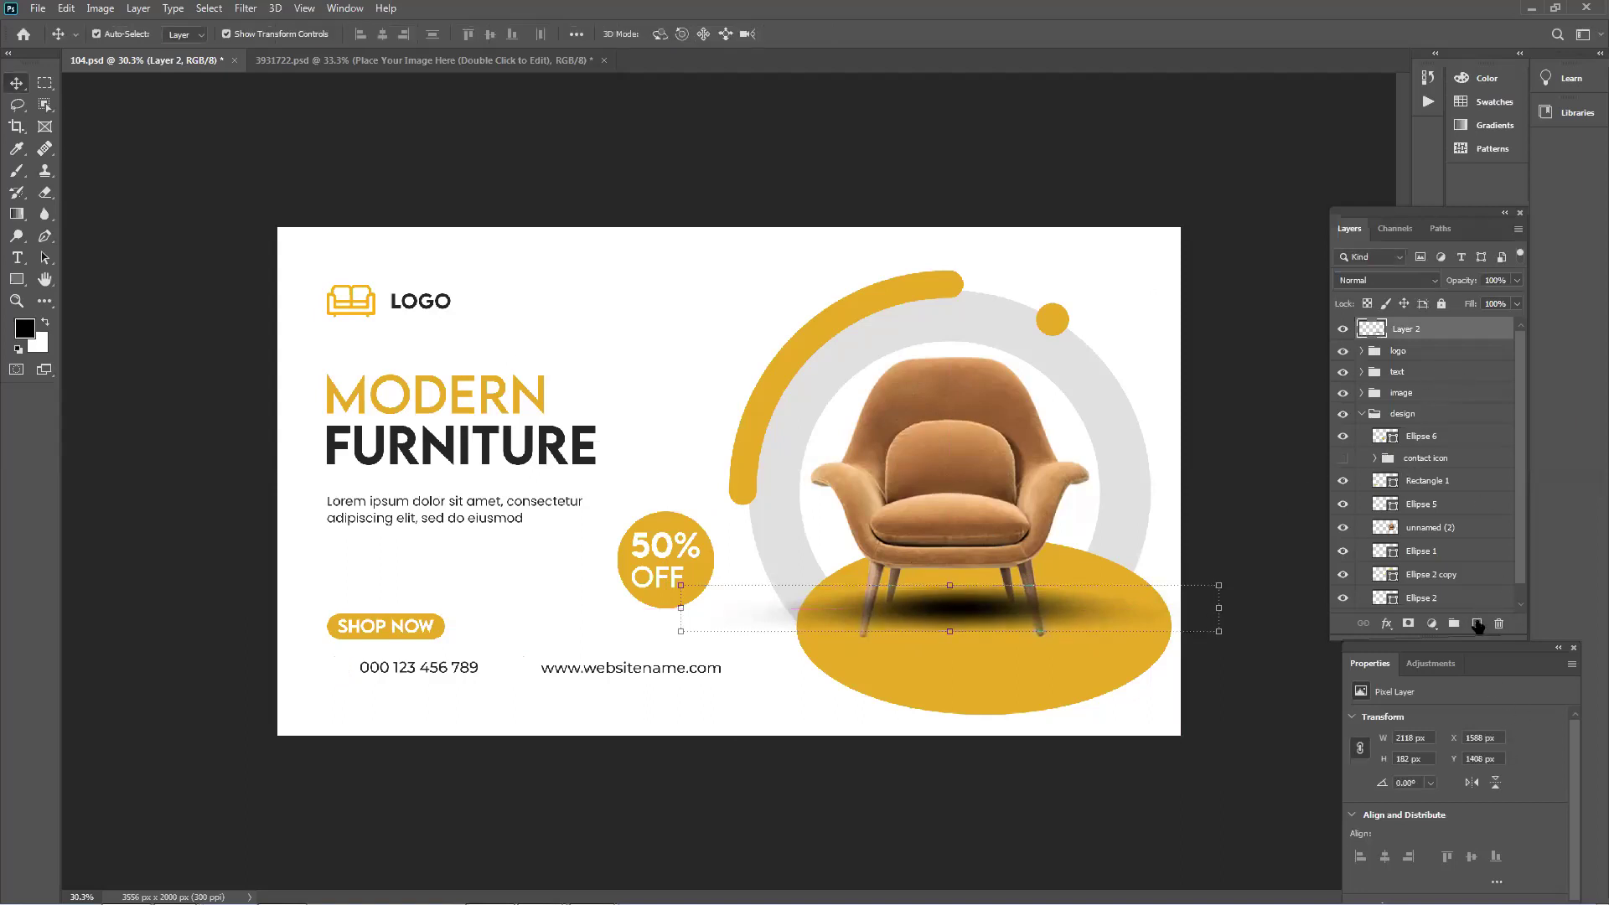
Add another empty layer, then copy the shadow between the chair's legs from Layer 2 onto its own layer using a rectangular selection.
{"action": "left_click", "coordinate": [1477, 623]}
{"action": "left_click", "coordinate": [45, 82]}
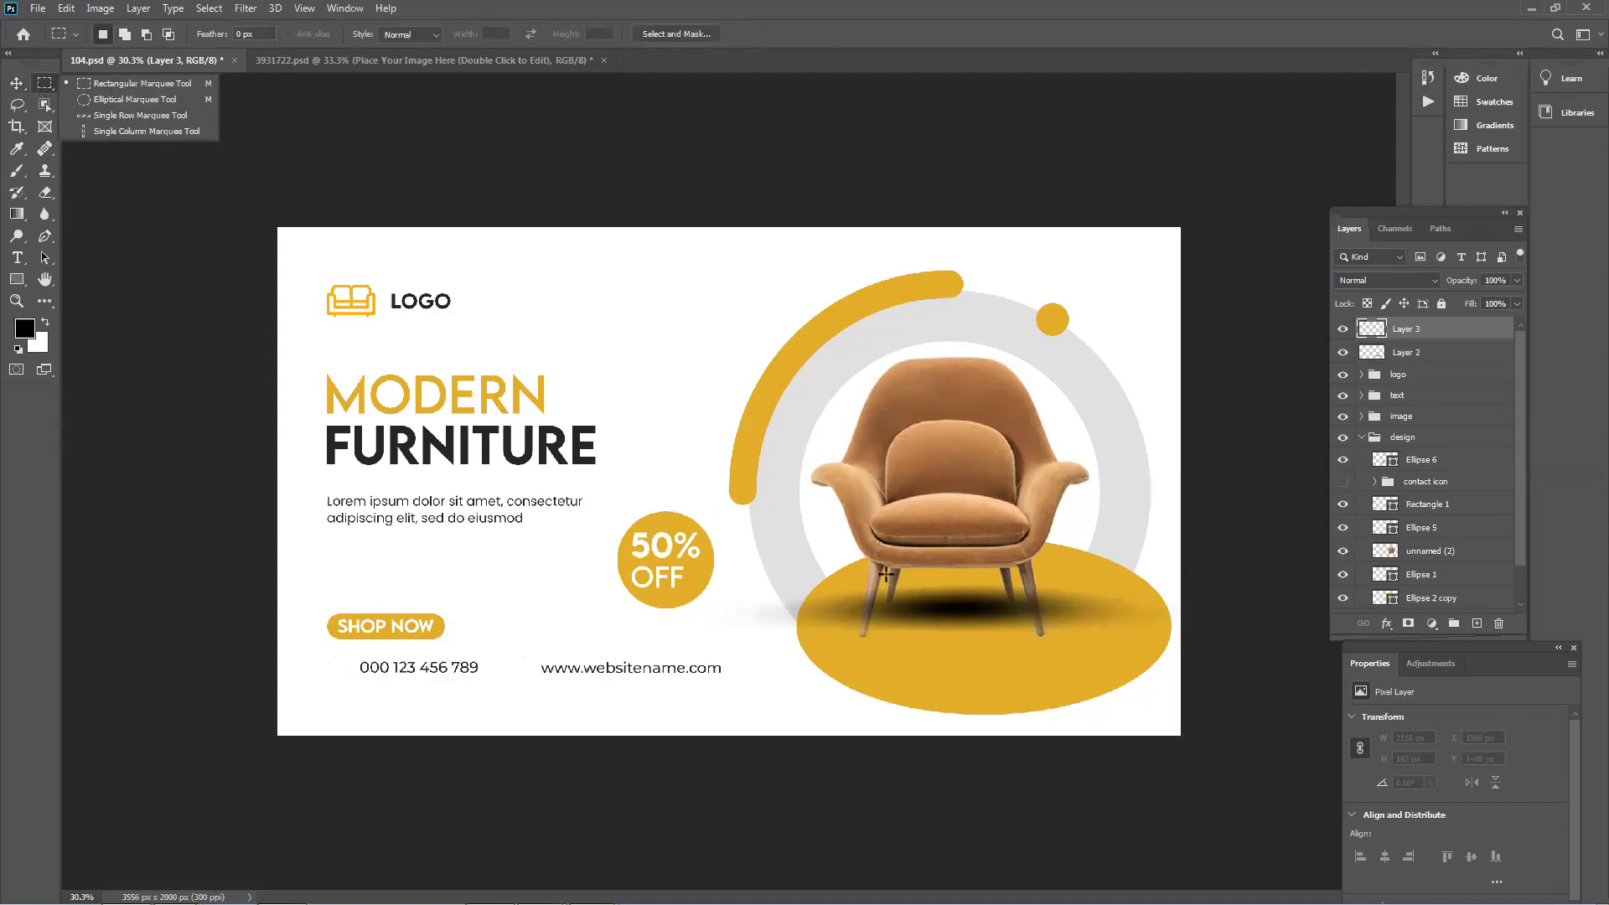
{"action": "left_click_drag", "start_coordinate": [886, 583], "coordinate": [1030, 630]}
{"action": "left_click", "coordinate": [1414, 358]}
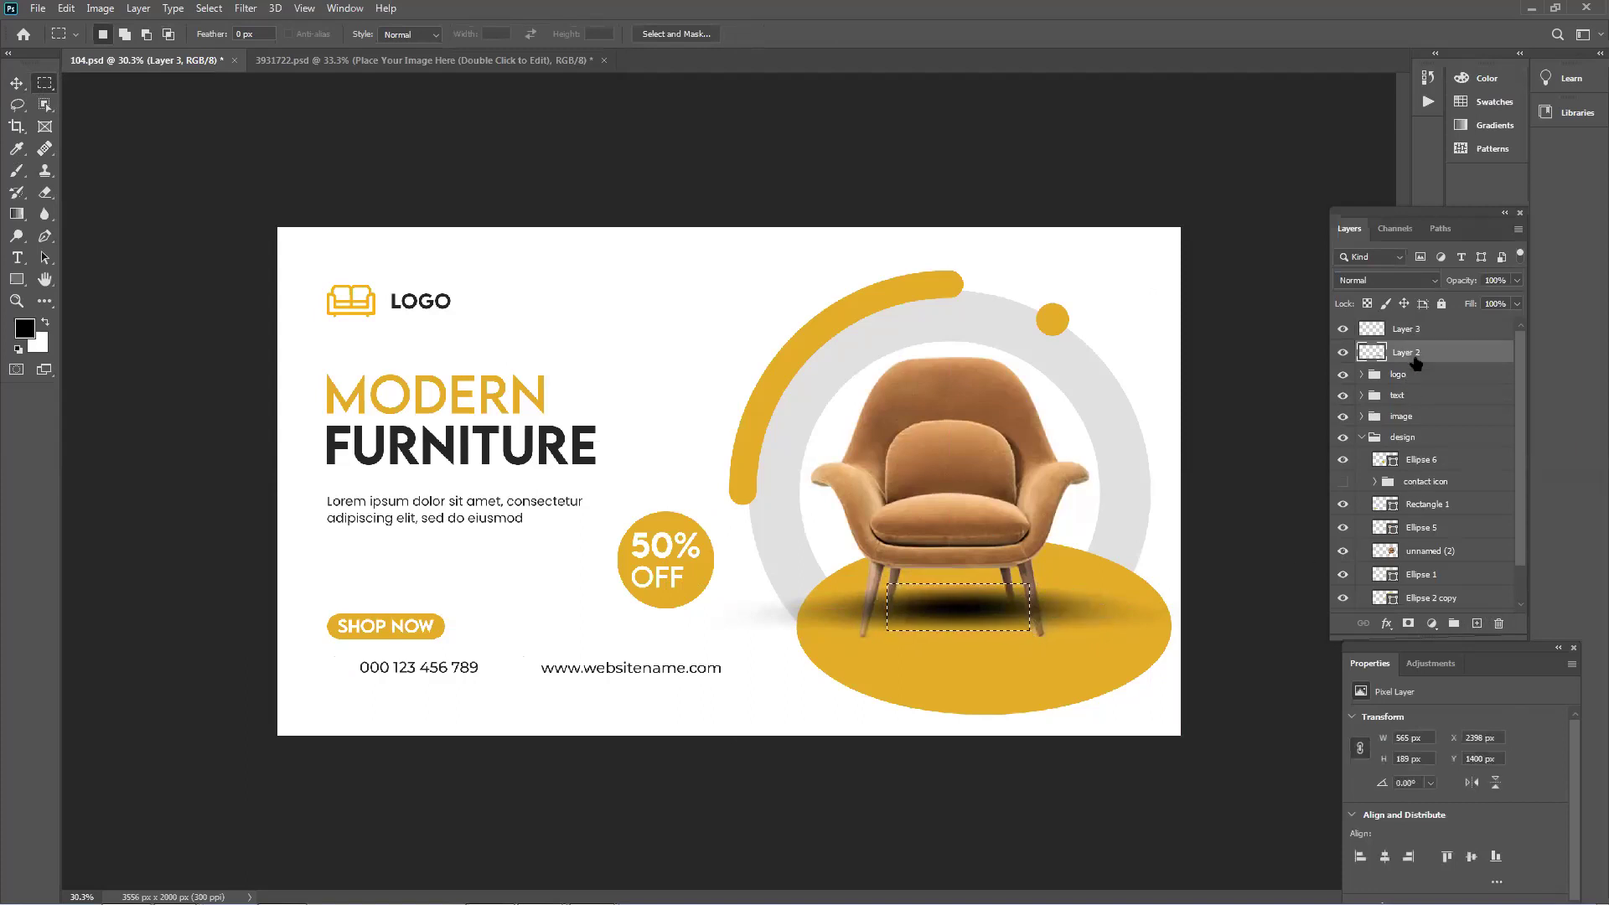
{"action": "key", "text": "ctrl+j"}
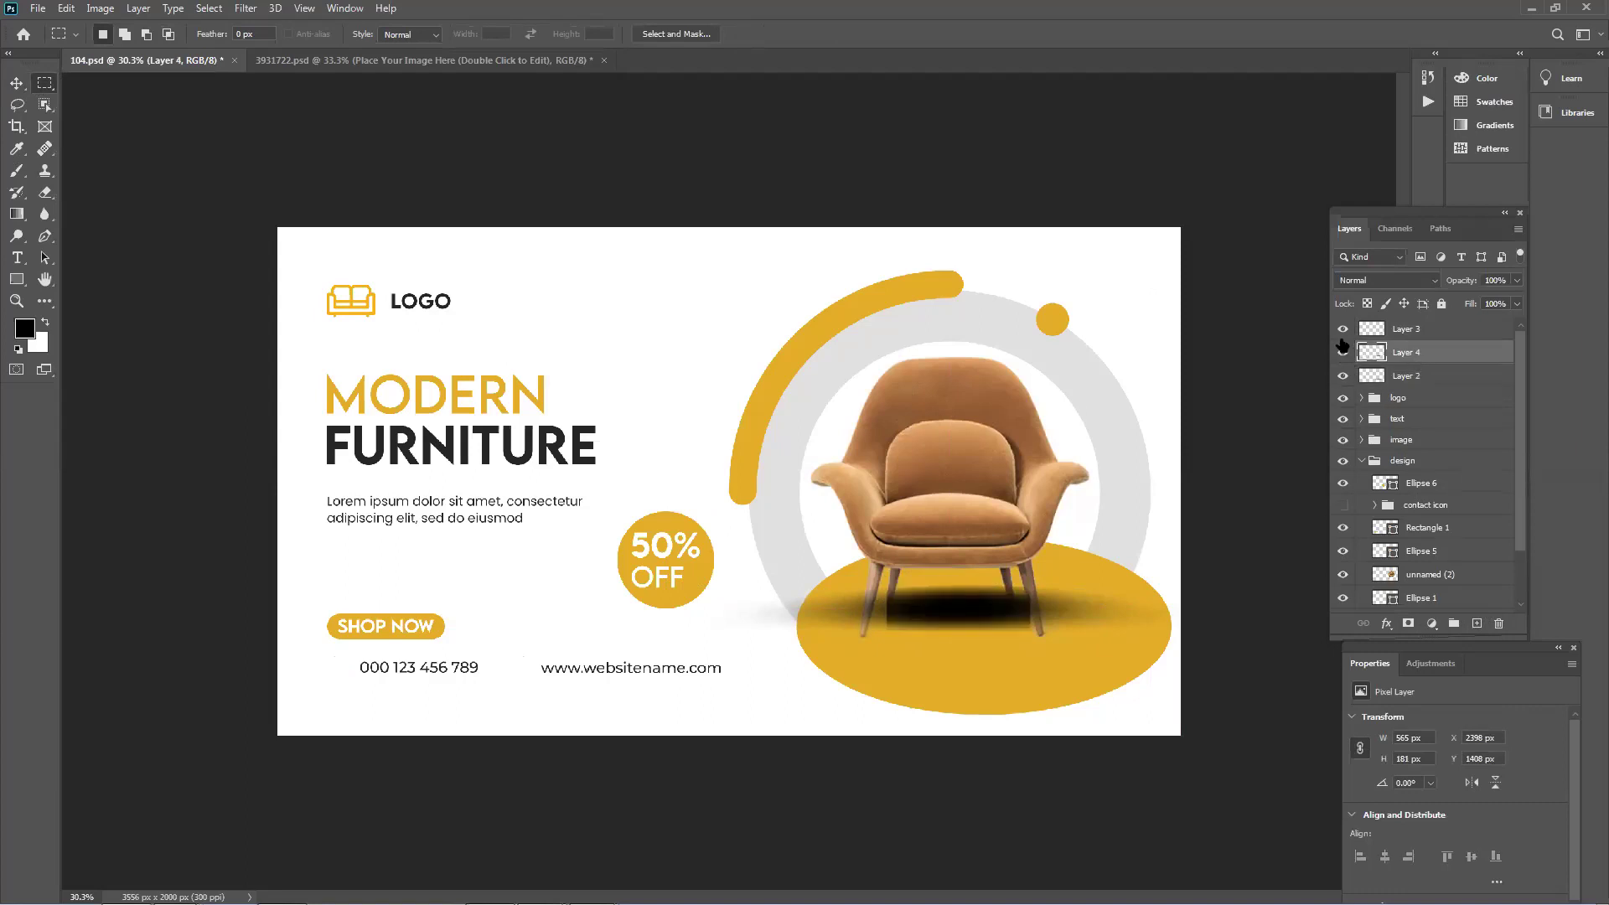
Hide Layer 2 and Layer 3, and set the opacity of the copied shadow on Layer 4 to 50%.
{"action": "left_click", "coordinate": [1342, 376]}
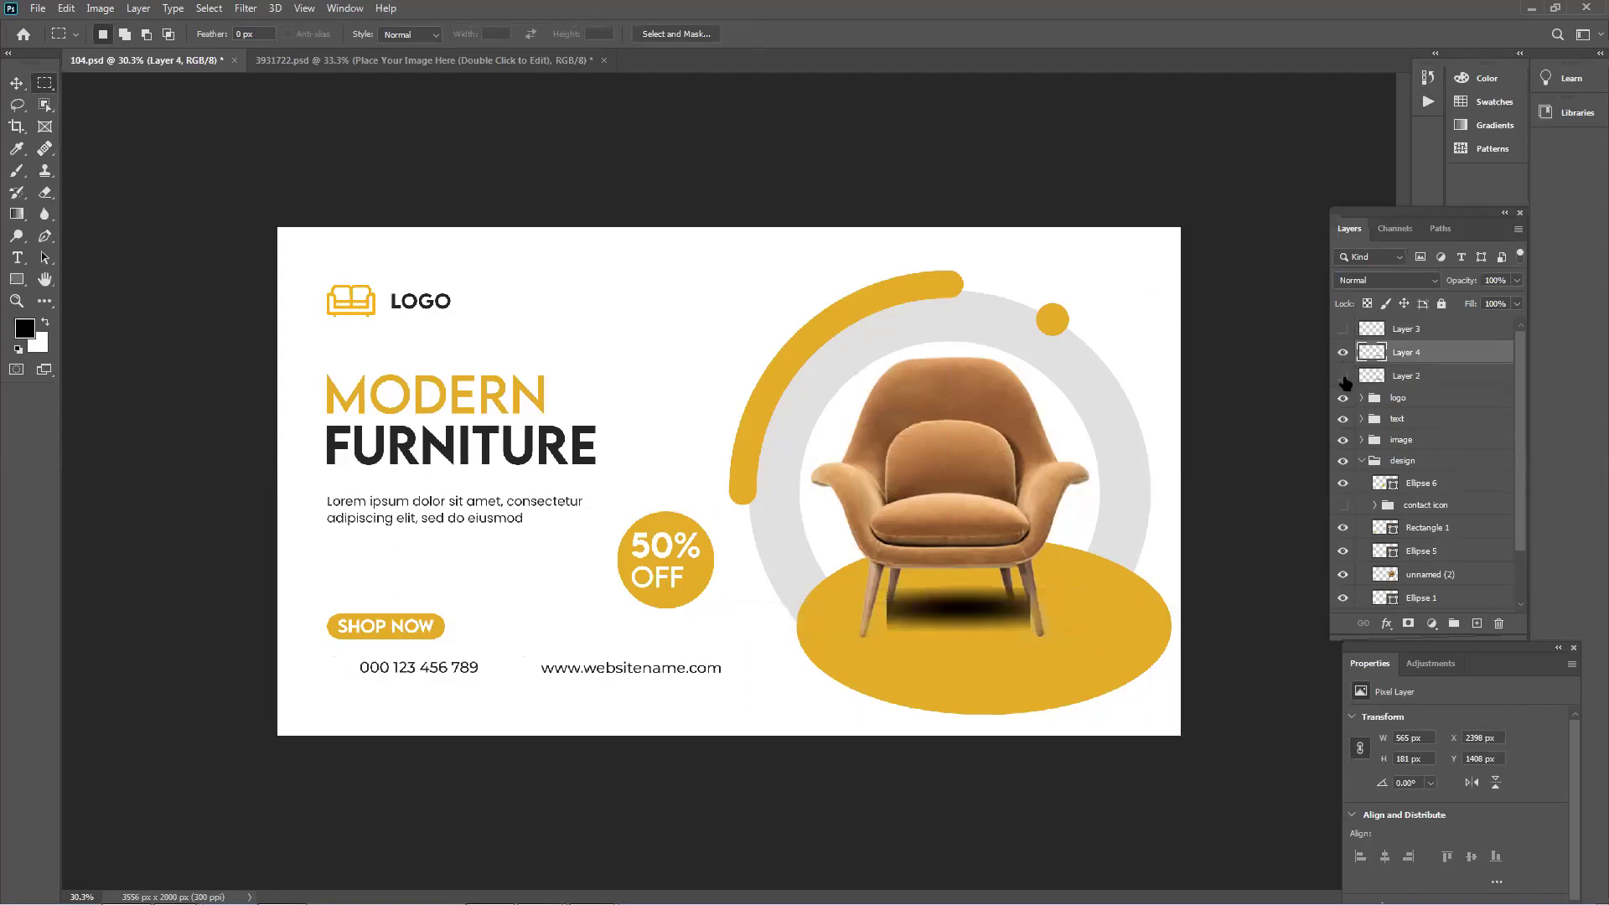
{"action": "left_click", "coordinate": [1516, 281]}
{"action": "left_click_drag", "start_coordinate": [1473, 299], "coordinate": [1476, 299]}
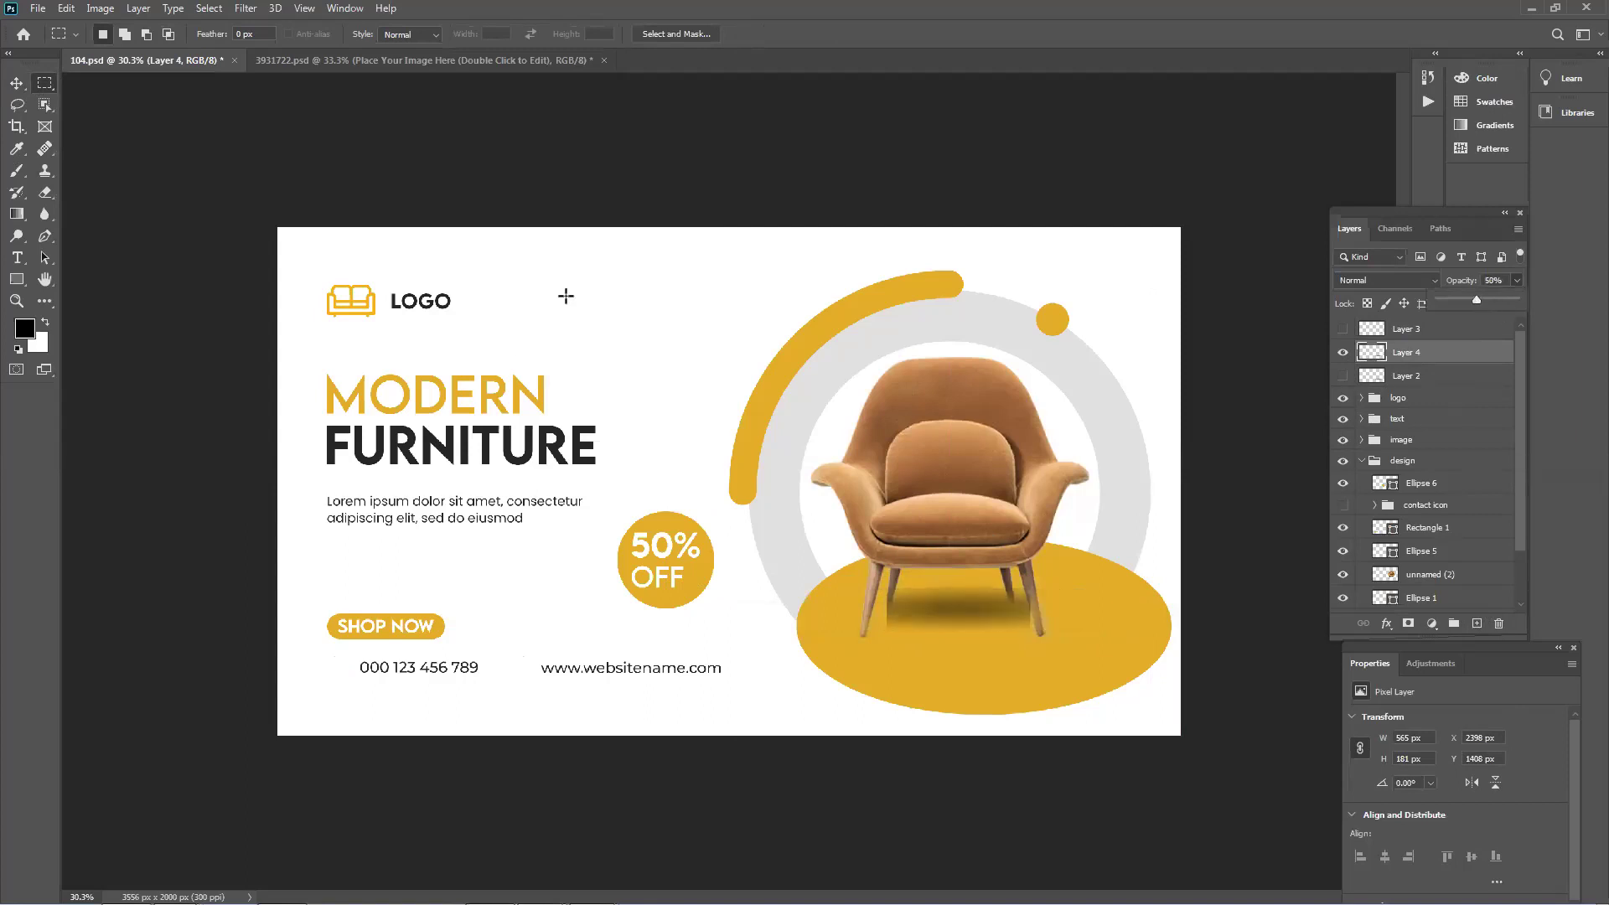
Distort the copied shadow to about 710 × 175 px so its corners meet the chair's four feet, and show the rulers.
{"action": "key", "text": "ctrl+t"}
{"action": "left_click_drag", "start_coordinate": [888, 630], "coordinate": [890, 597]}
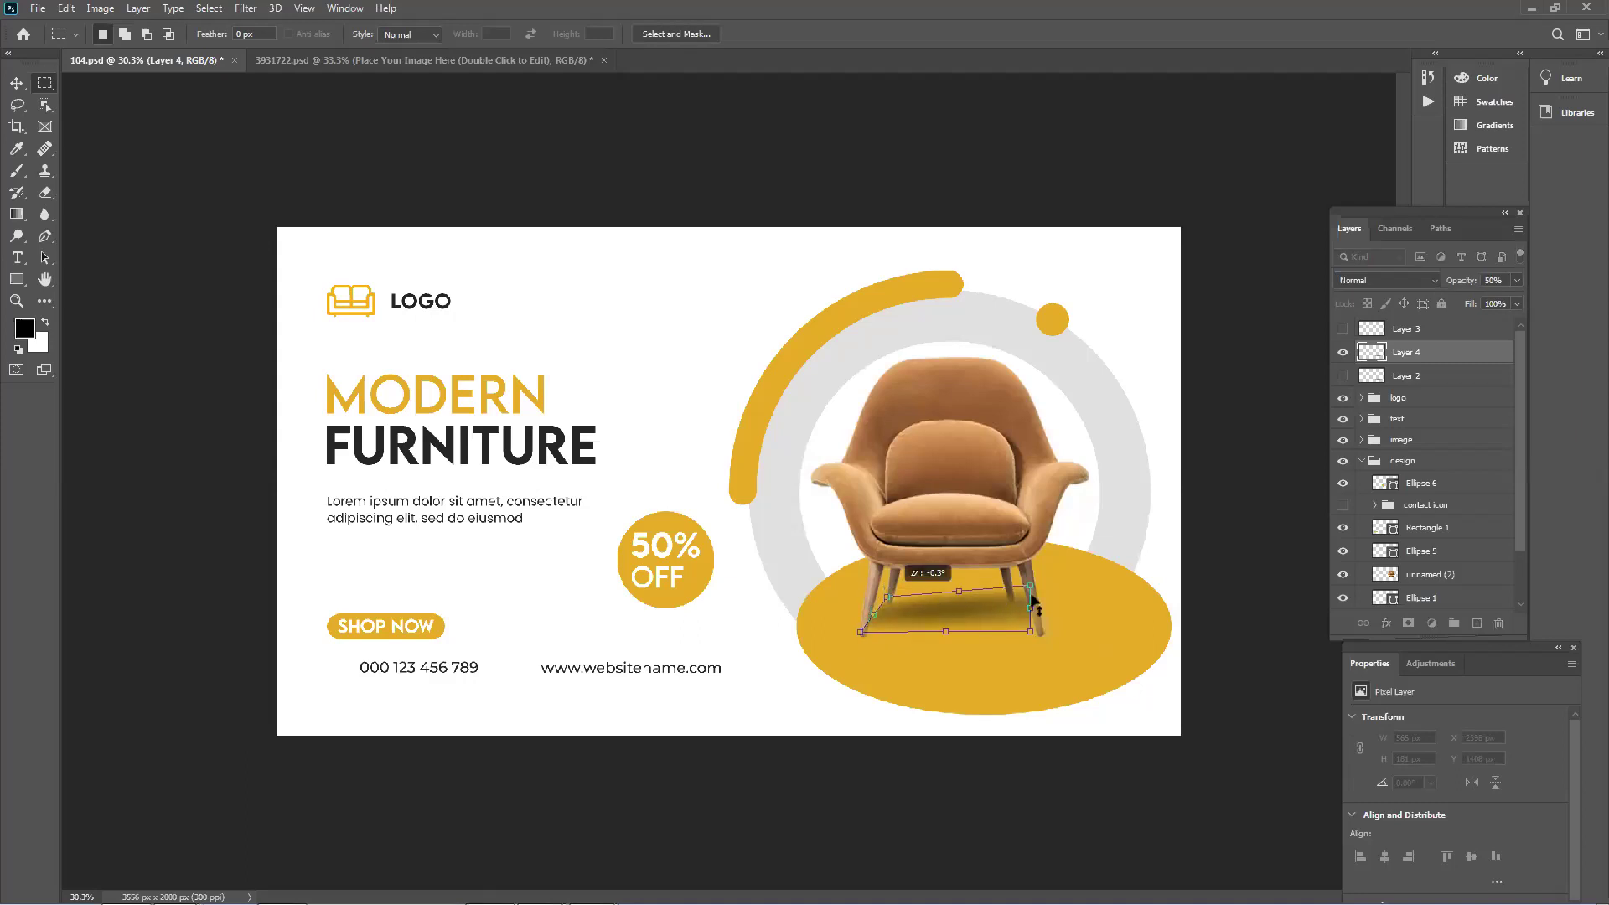
{"action": "mouse_move", "coordinate": [1029, 587]}
{"action": "left_mouse_down"}
{"action": "mouse_move", "coordinate": [1016, 602]}
{"action": "mouse_move", "coordinate": [1039, 633]}
{"action": "mouse_move", "coordinate": [1031, 596]}
{"action": "left_mouse_up"}
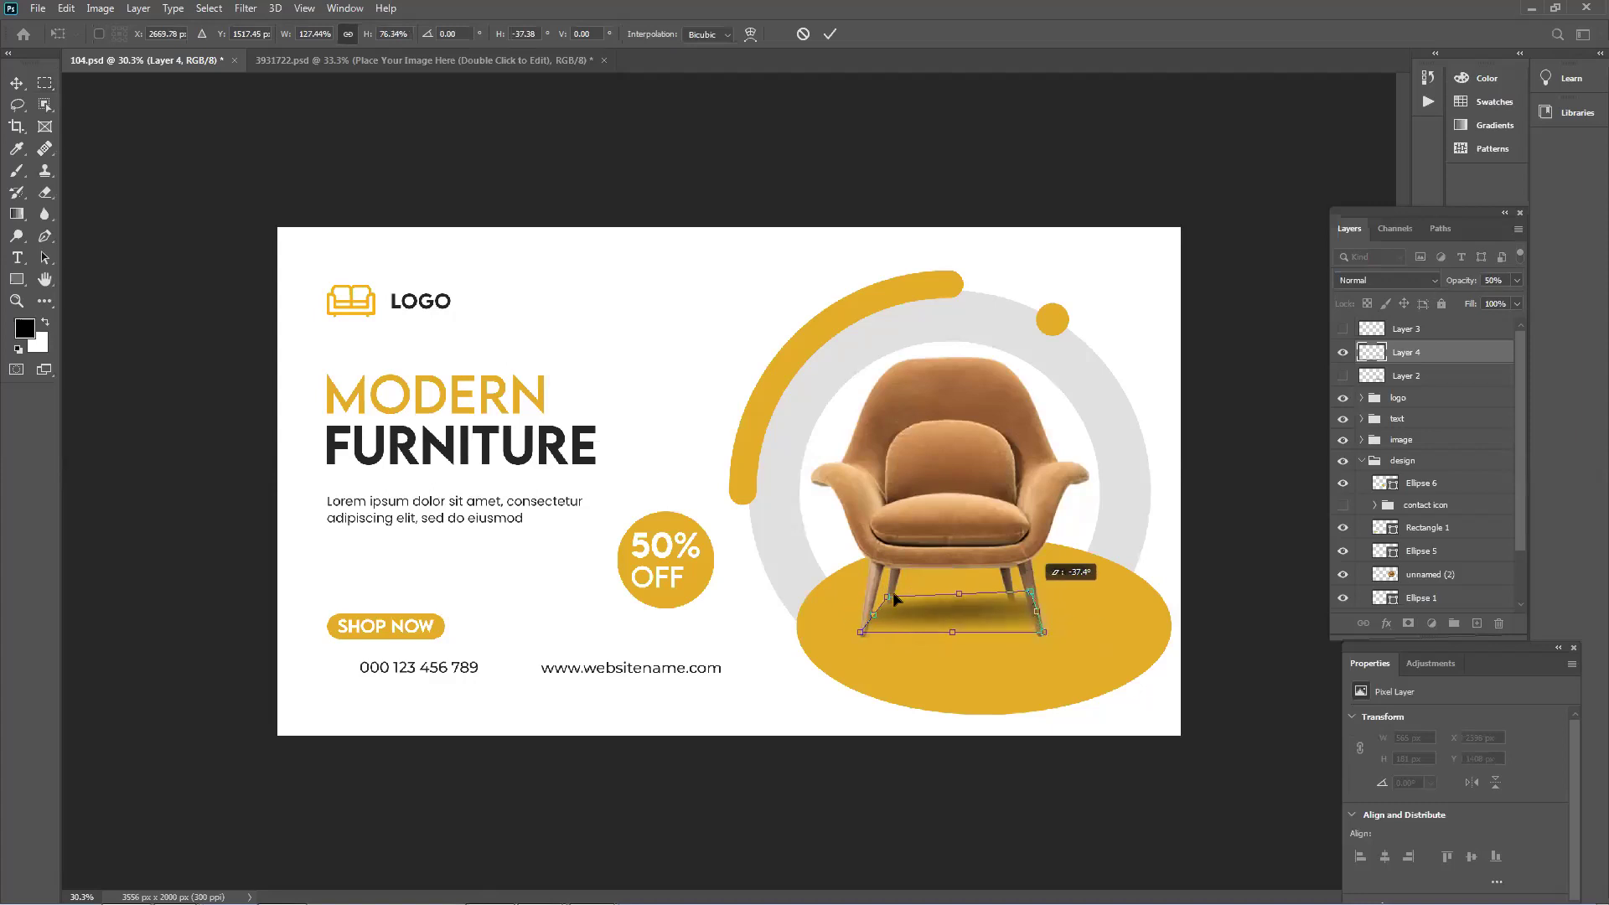
{"action": "left_click_drag", "start_coordinate": [889, 598], "coordinate": [863, 639]}
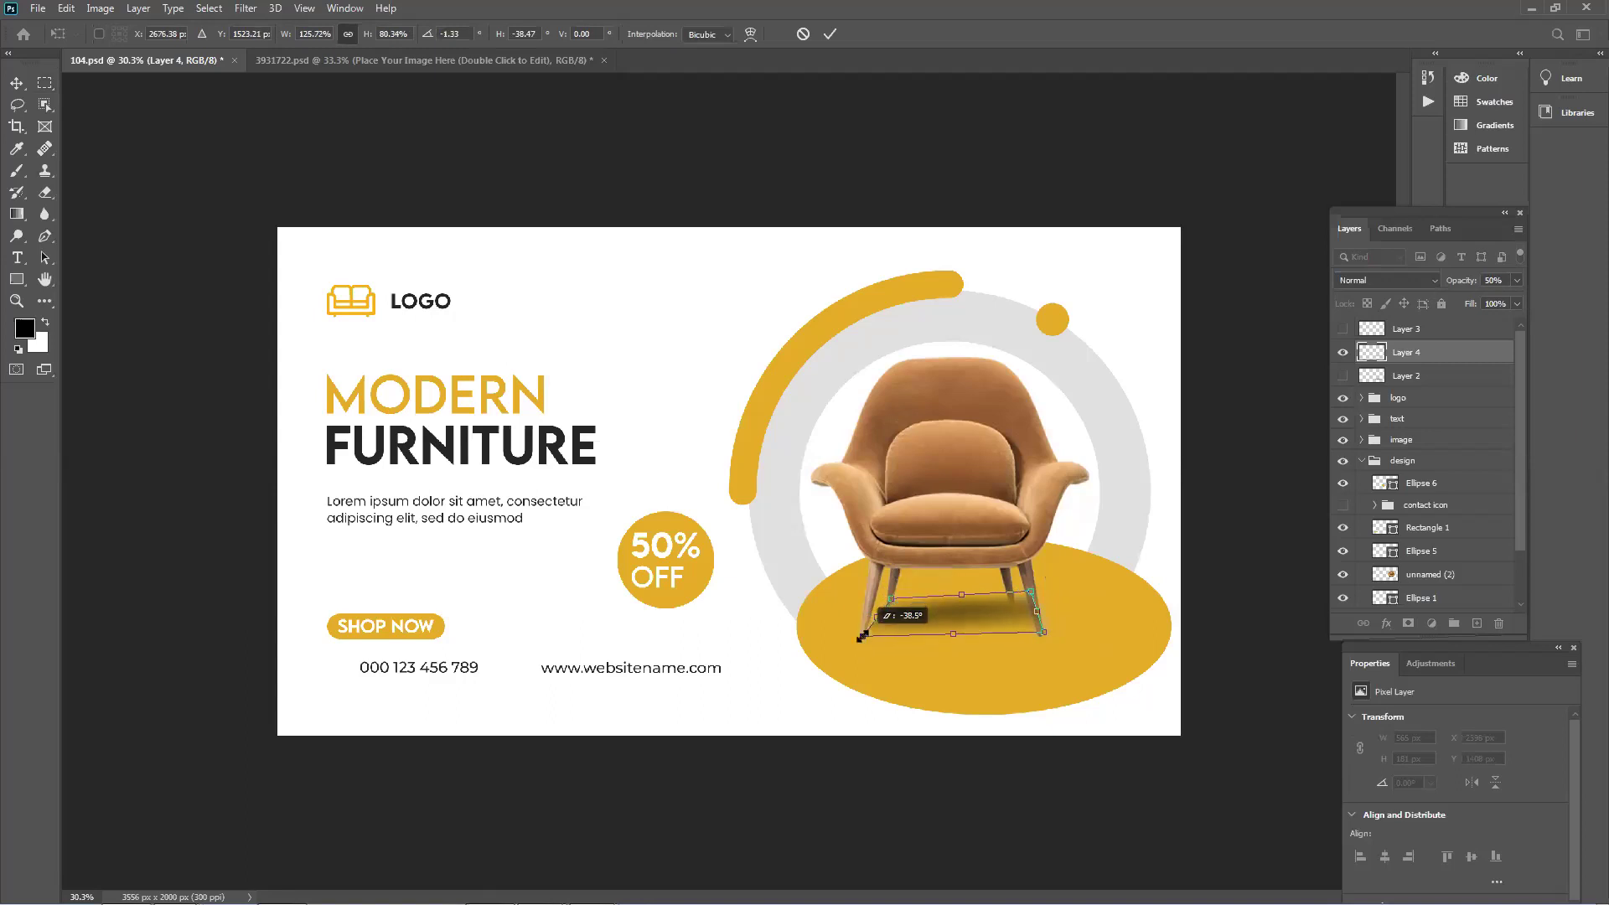
{"action": "key", "text": "Return"}
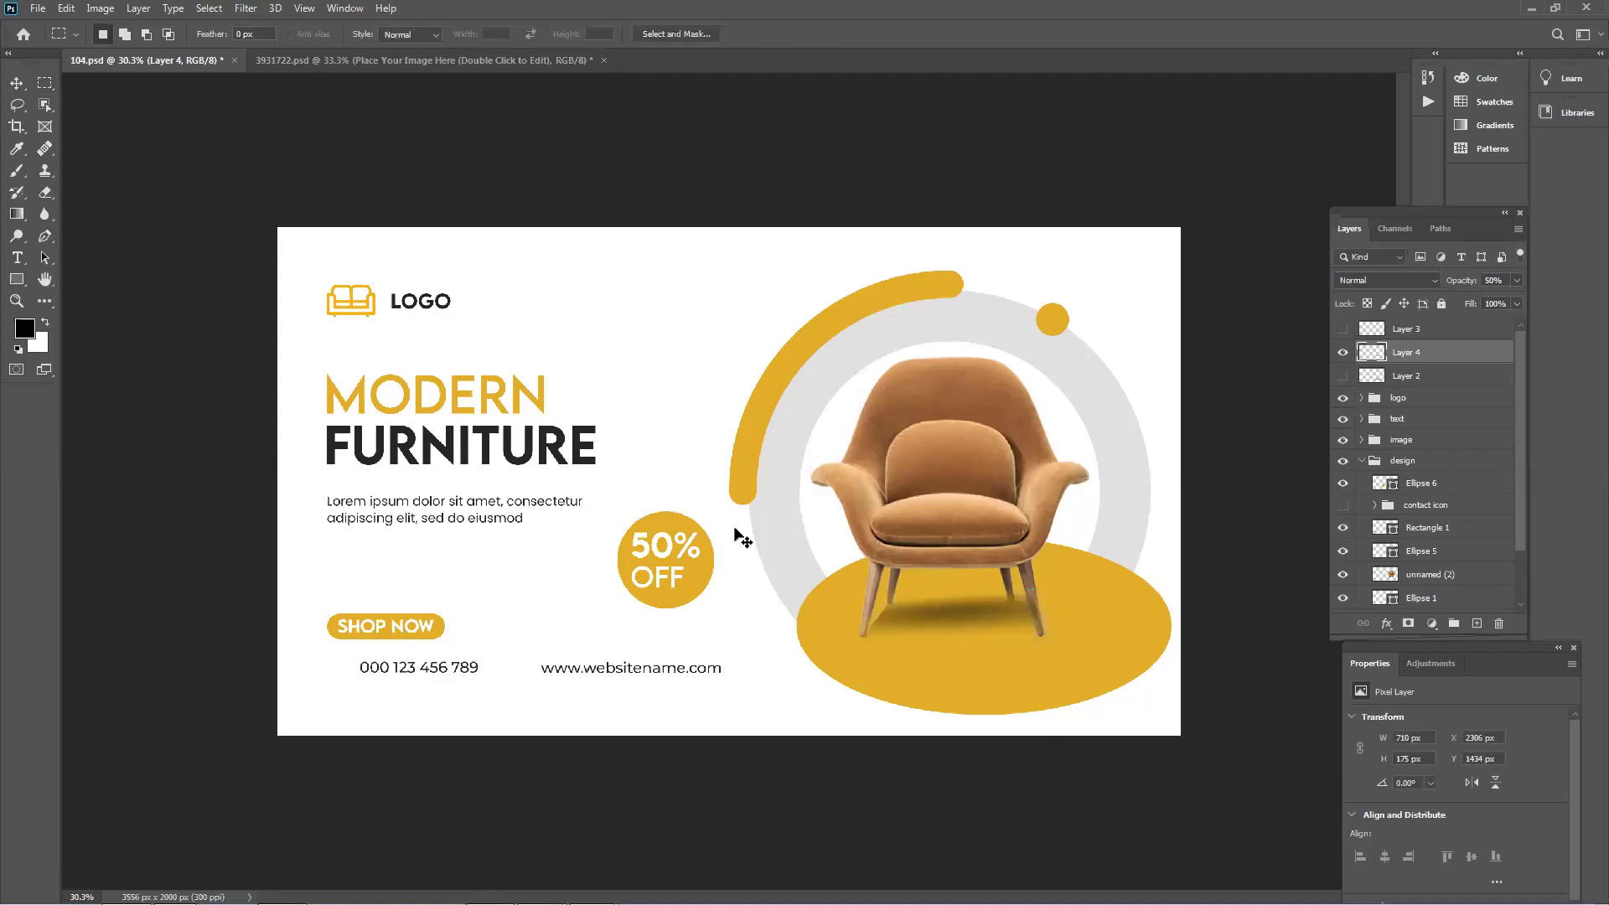
{"action": "key", "text": "ctrl+r"}
{"action": "scroll", "coordinate": [1050, 638], "scroll_direction": "up", "scroll_amount": 3}
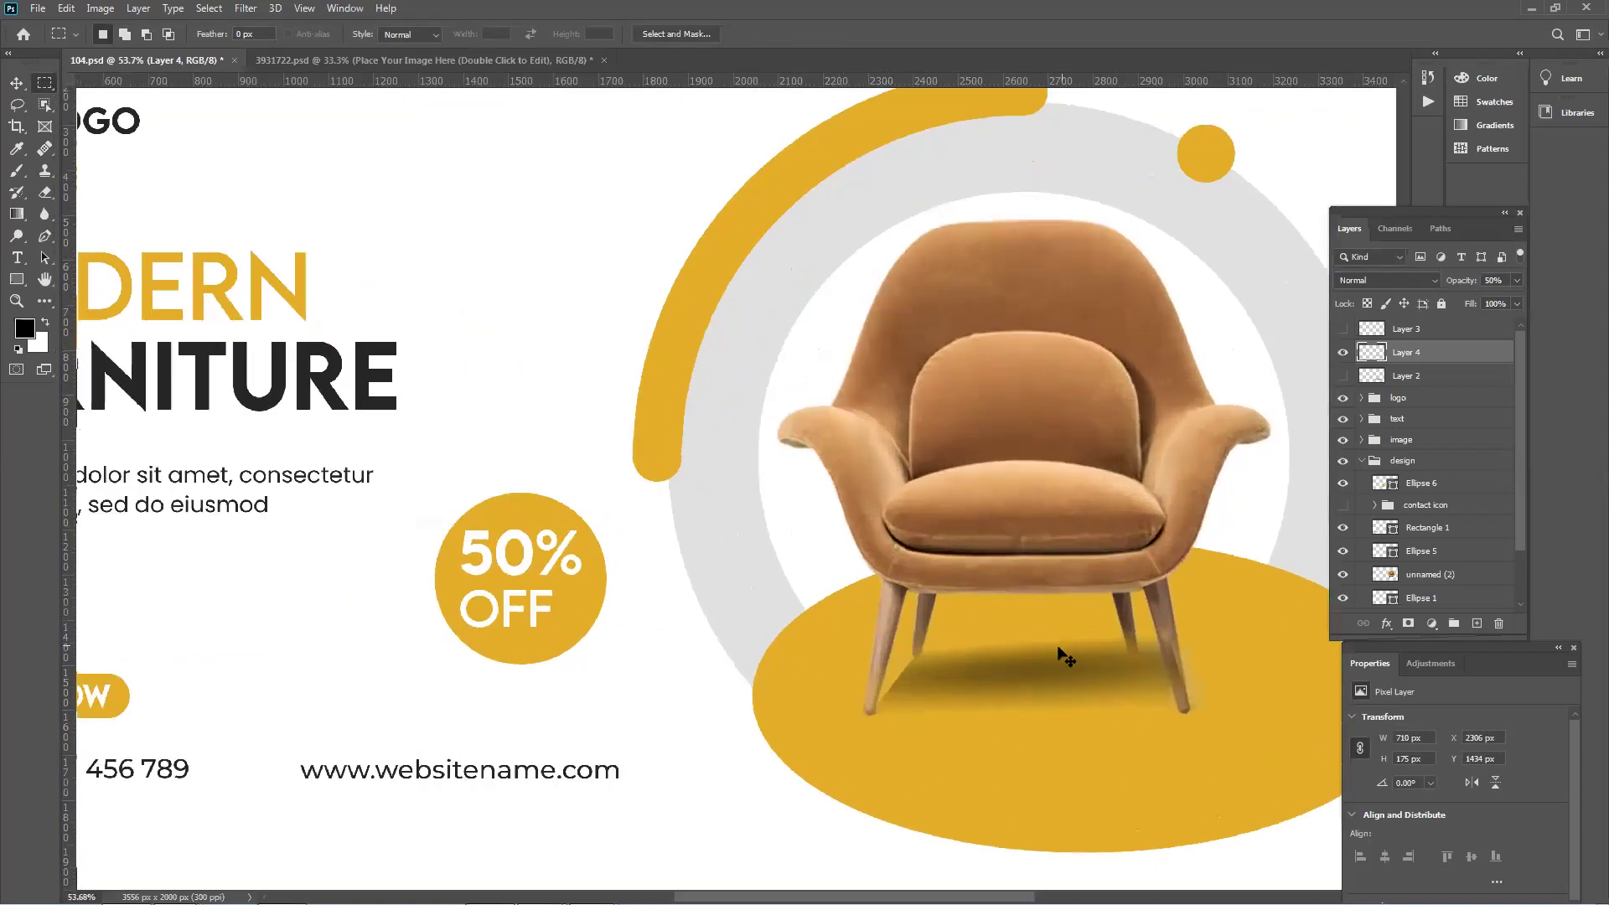
Reshape the shadow on Layer 4 to about 701 × 147 px so its far edge sits lower between the chair's legs.
{"action": "key", "text": "ctrl+t"}
{"action": "left_click_drag", "start_coordinate": [1192, 639], "coordinate": [1150, 653]}
{"action": "key", "text": "Return"}
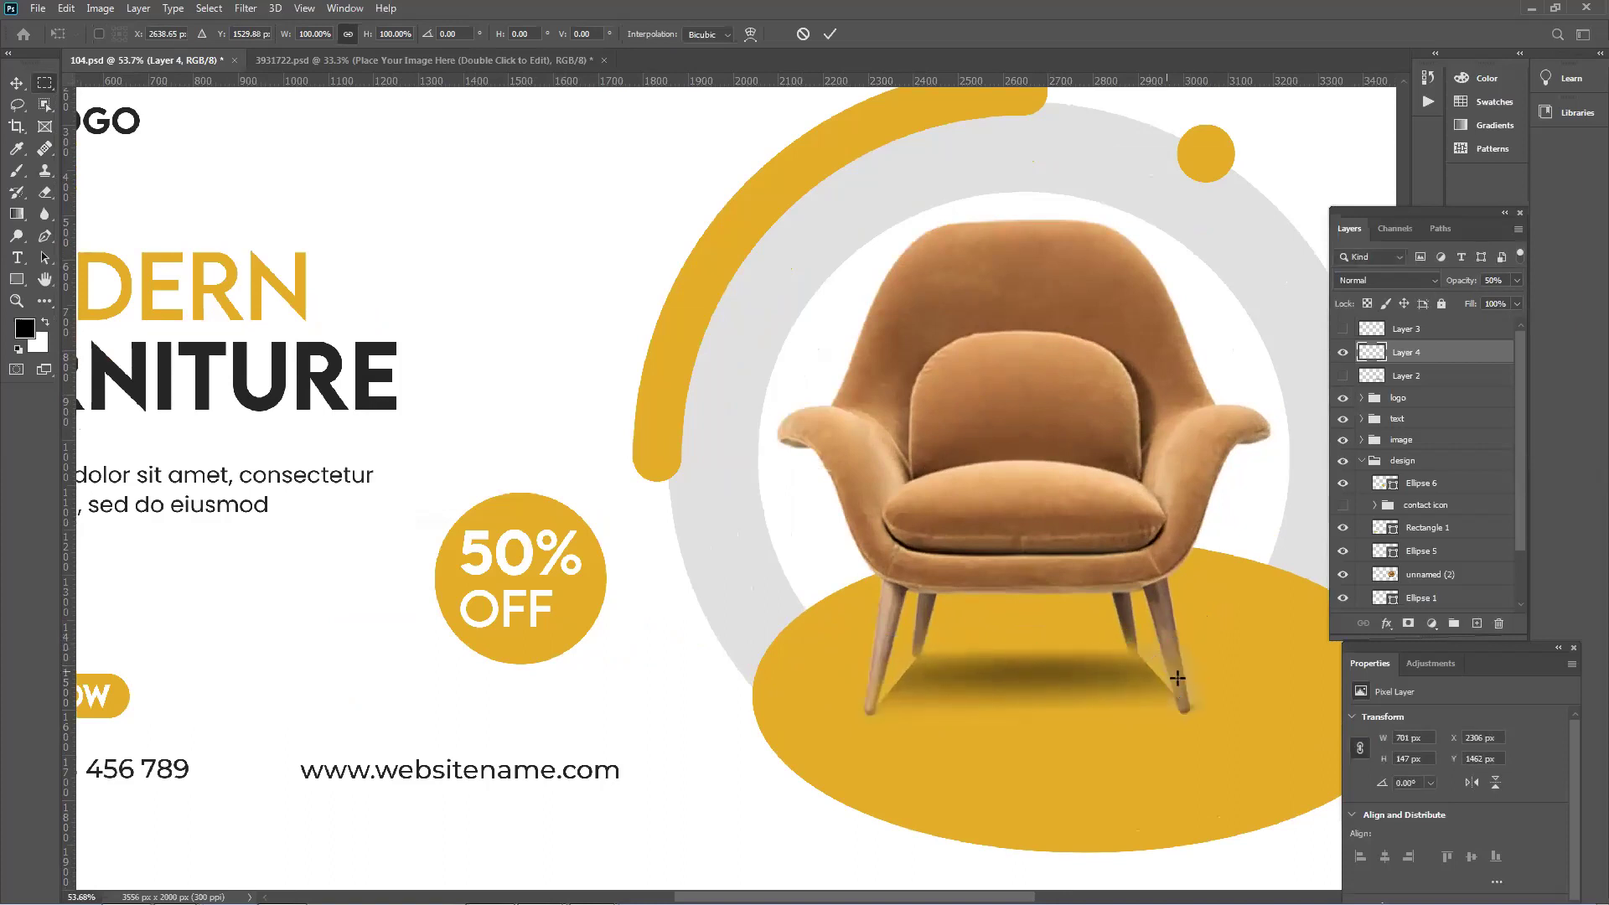
{"action": "key", "text": "ctrl+minus"}
{"action": "key", "text": "ctrl+minus"}
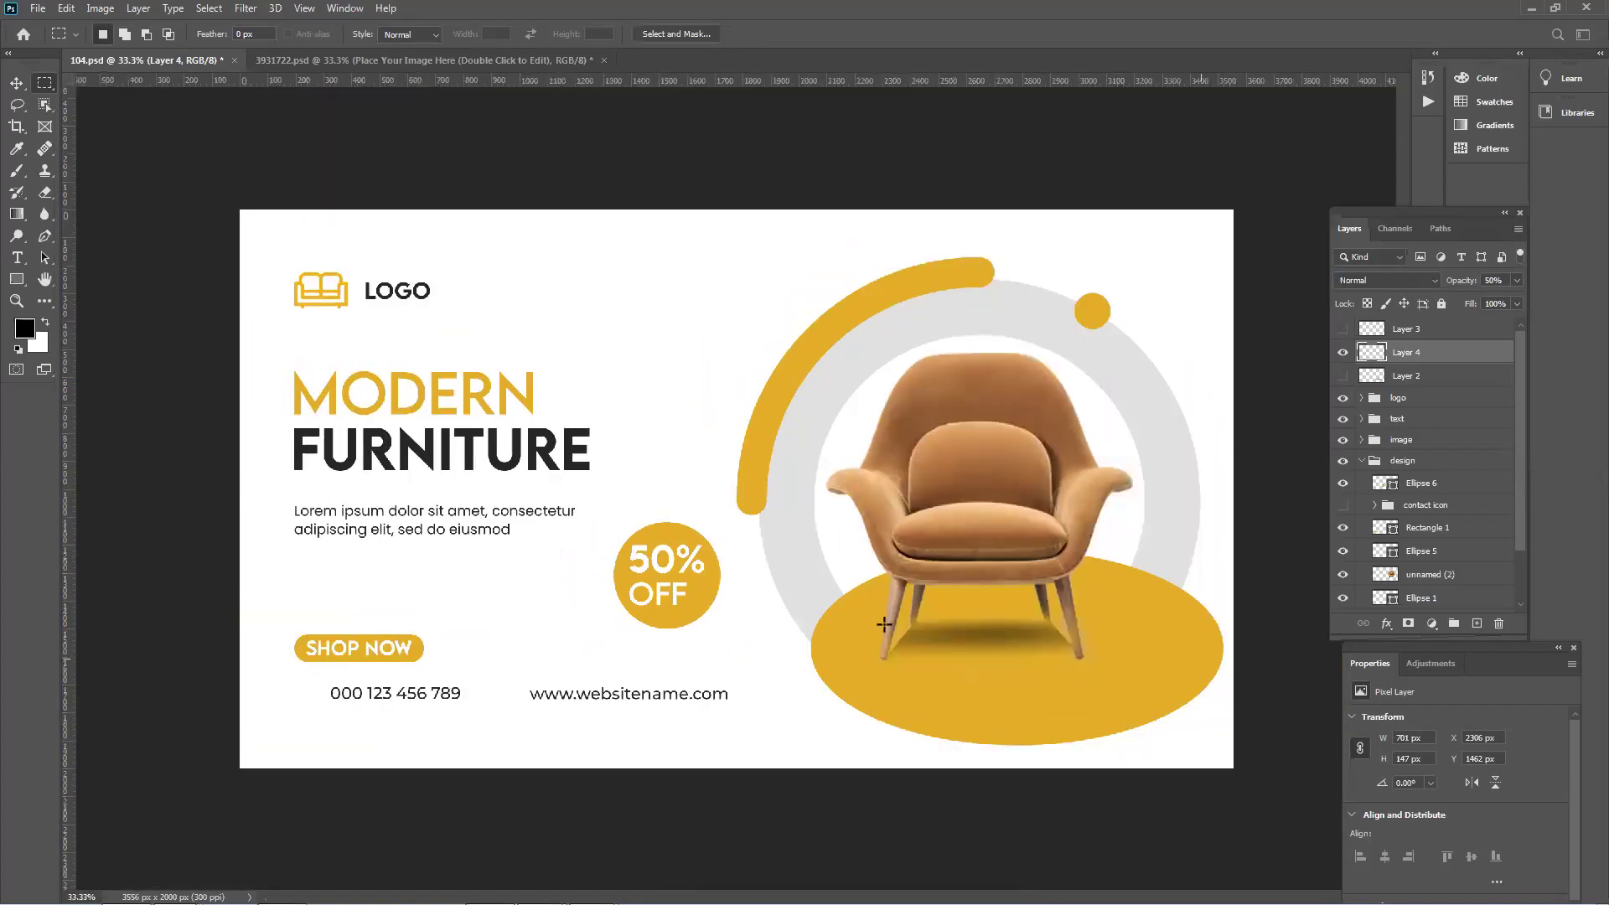
Lower the opacity of the chair shadow on Layer 4 to 20%.
{"action": "left_click", "coordinate": [15, 84]}
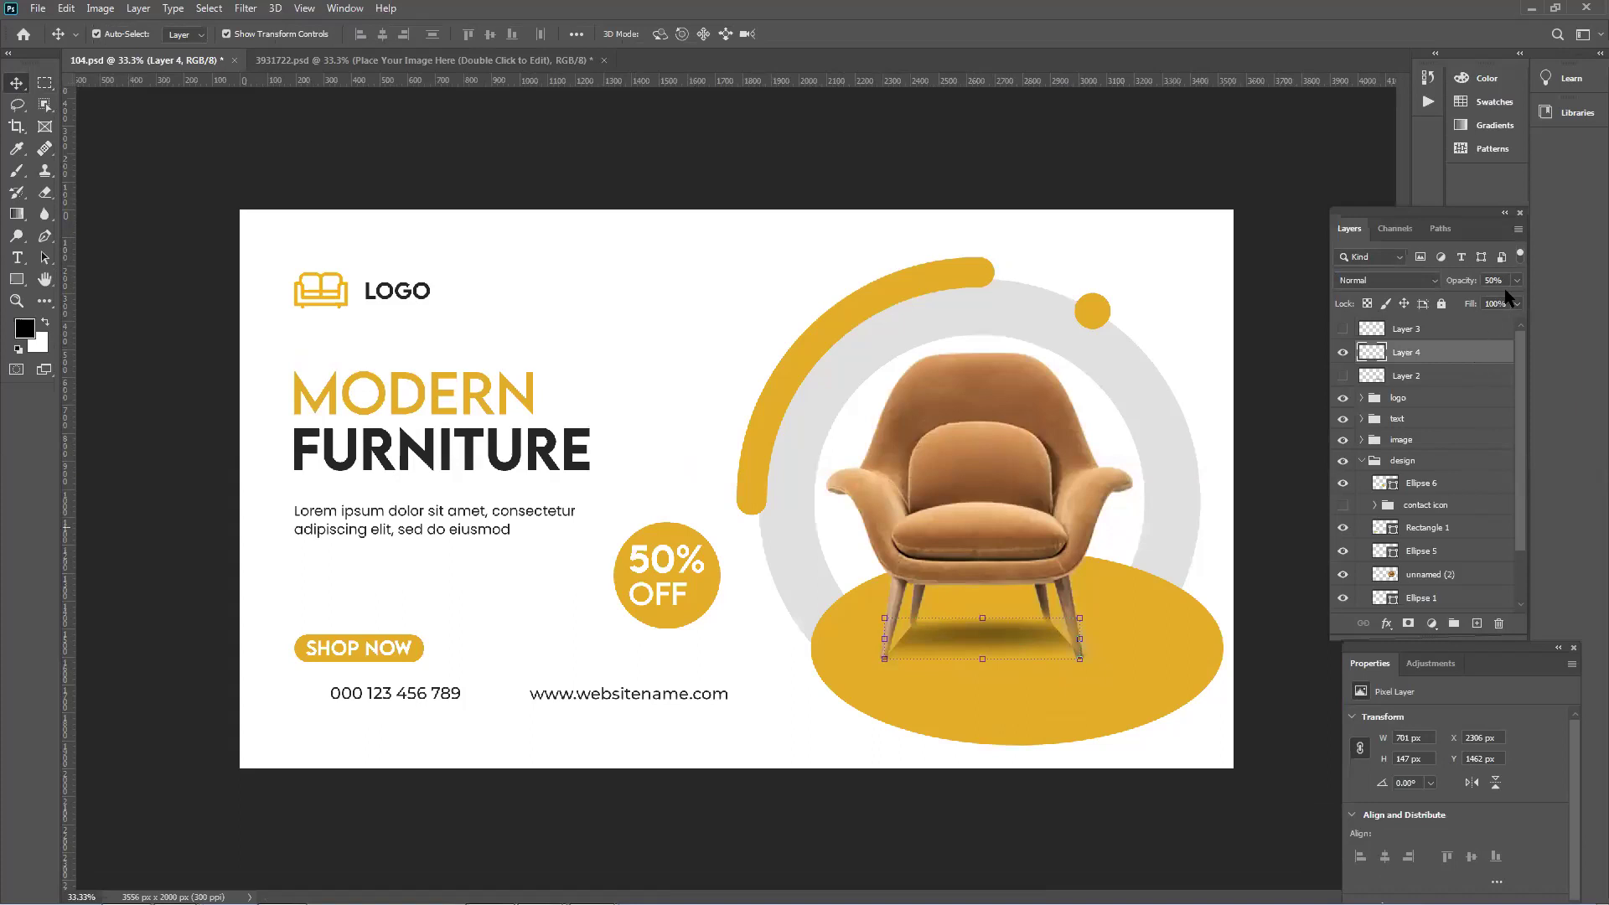
{"action": "left_click_drag", "start_coordinate": [1470, 301], "coordinate": [1459, 302]}
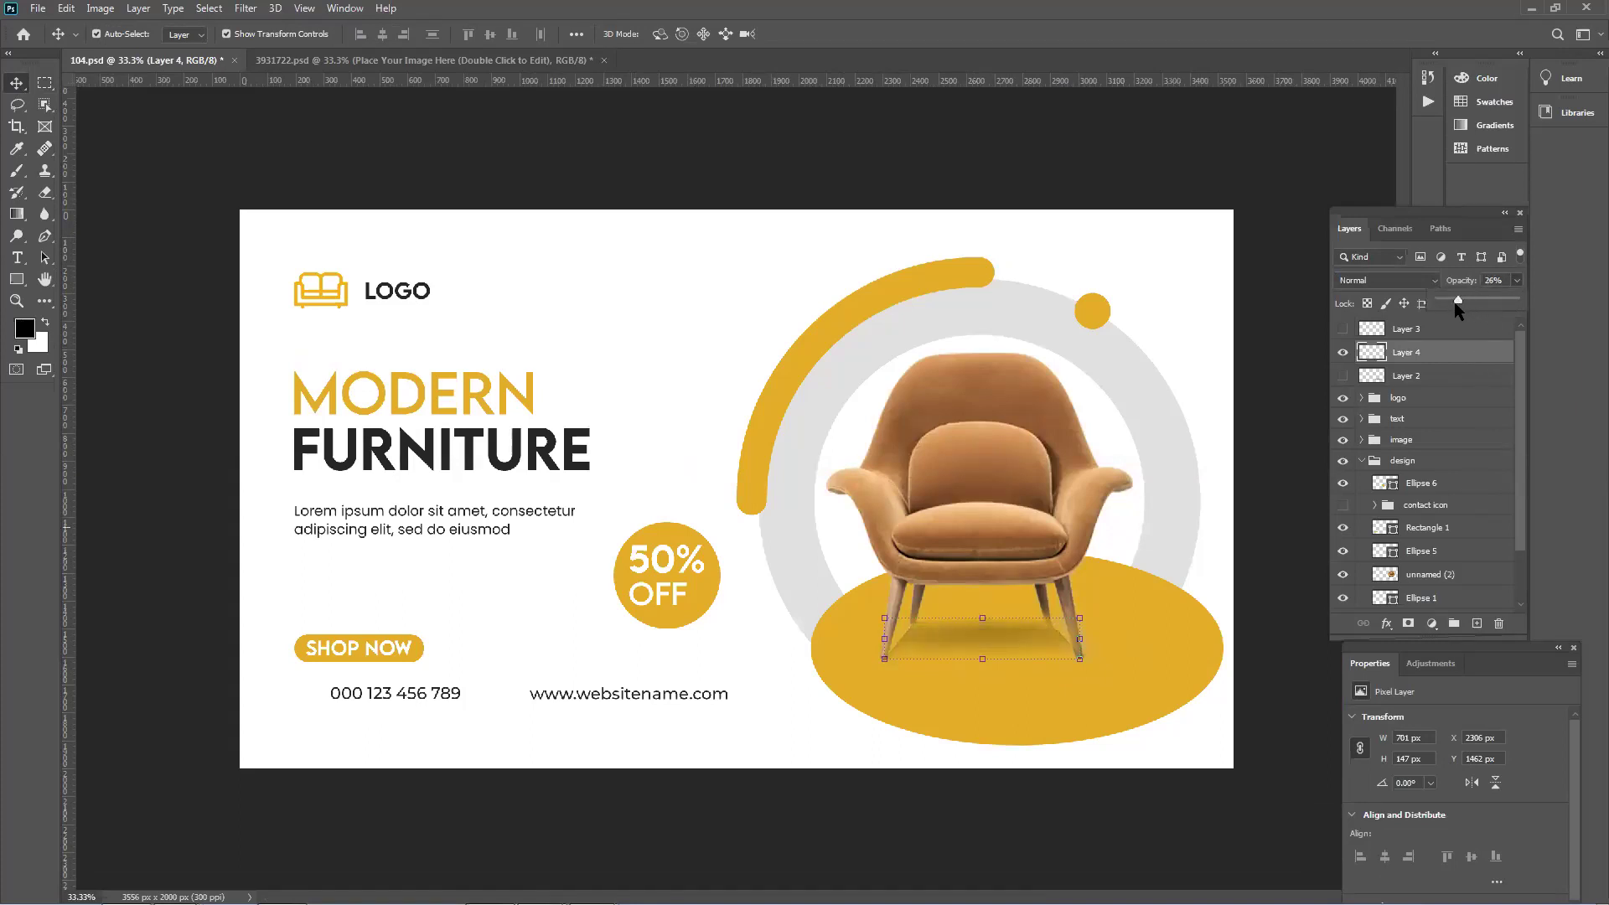
{"action": "left_click", "coordinate": [160, 475]}
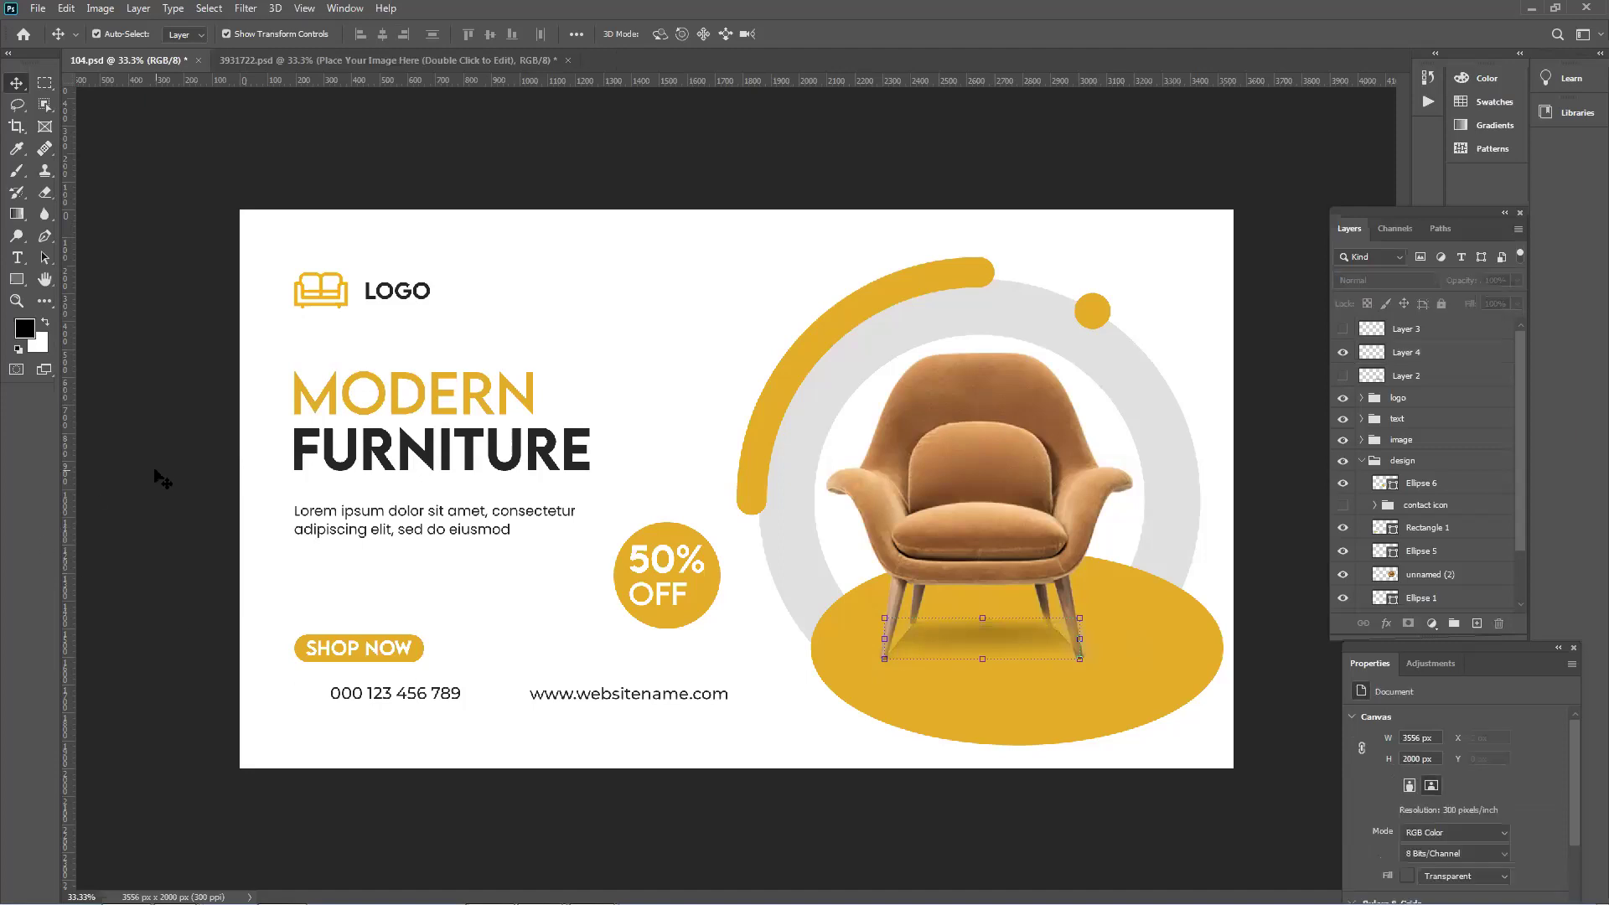
{"action": "key", "text": "ctrl+minus"}
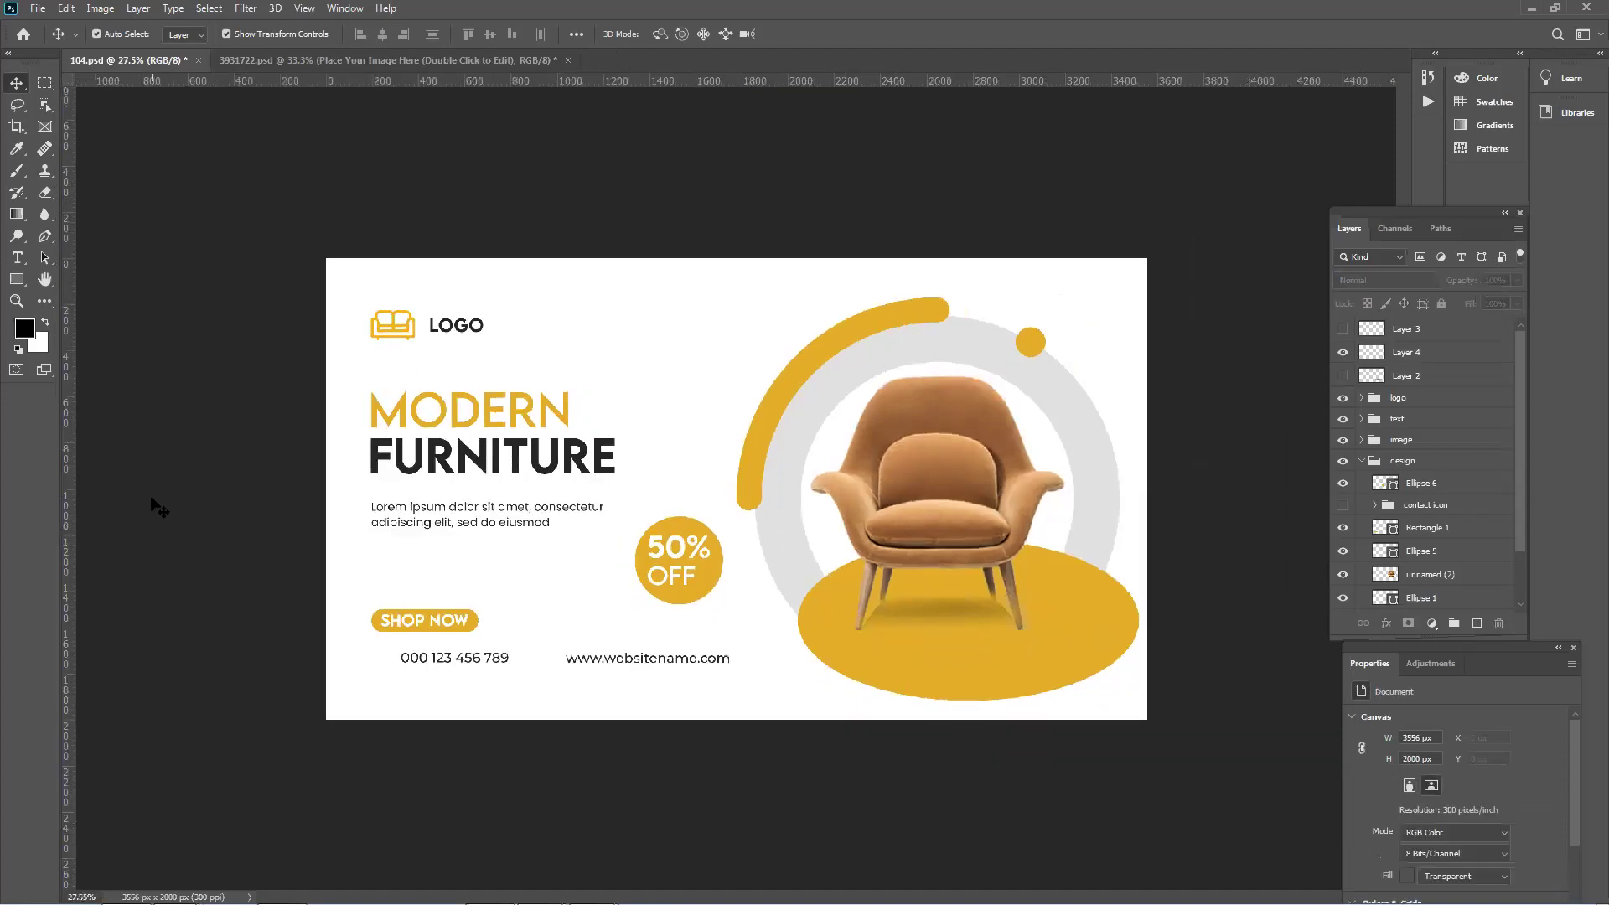
{"action": "key", "text": "ctrl+minus"}
{"action": "key", "text": "ctrl+minus"}
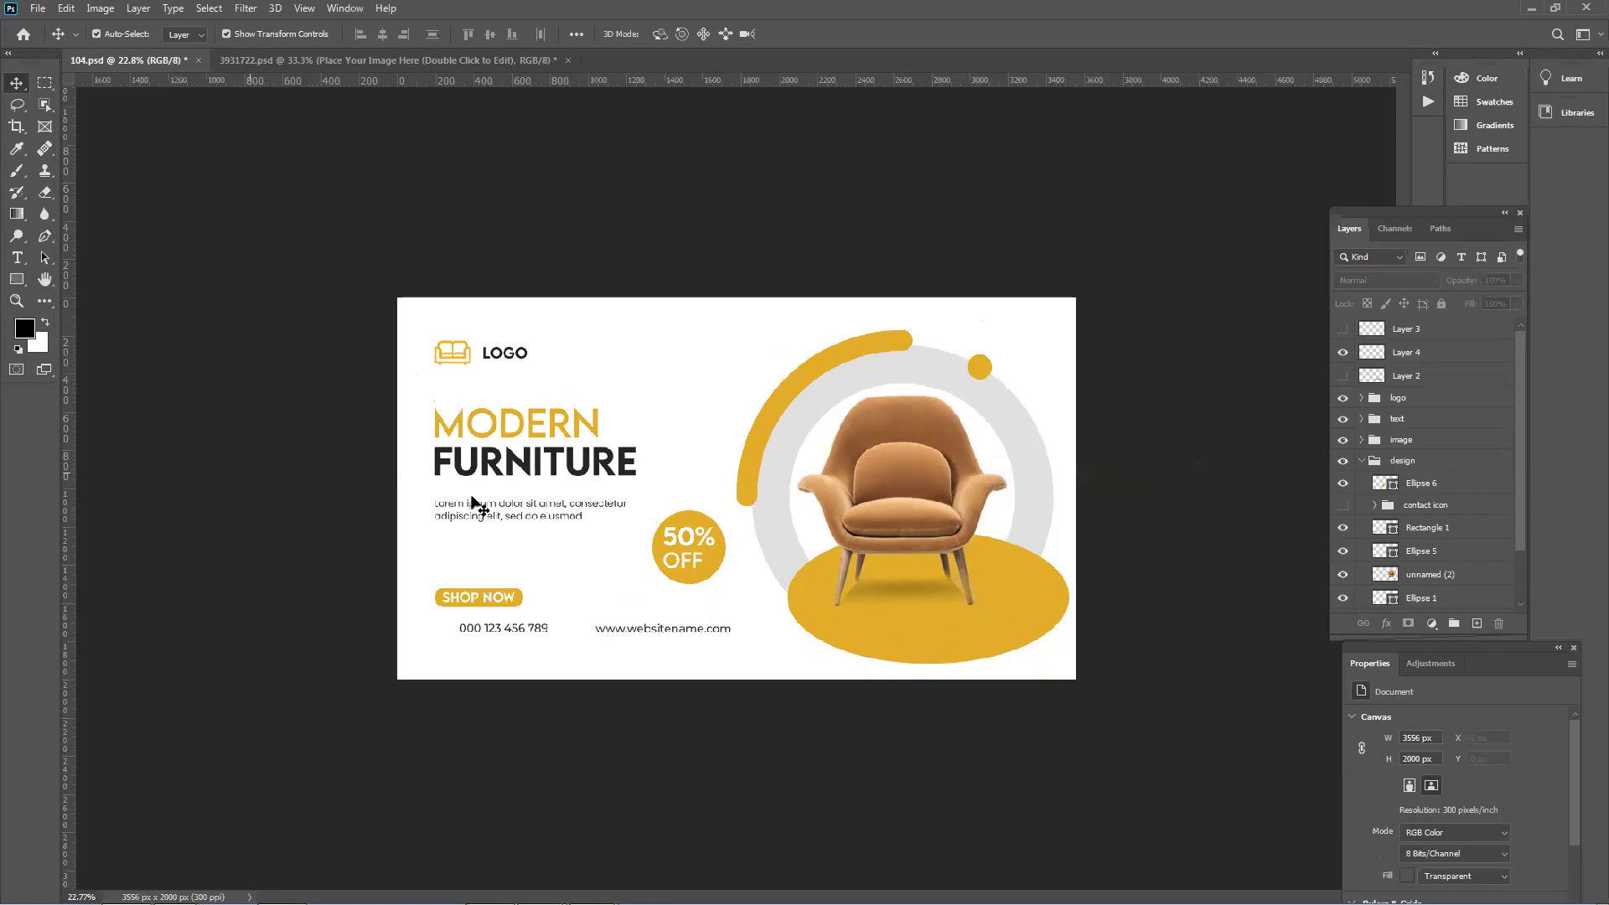
{"action": "left_click", "coordinate": [920, 592]}
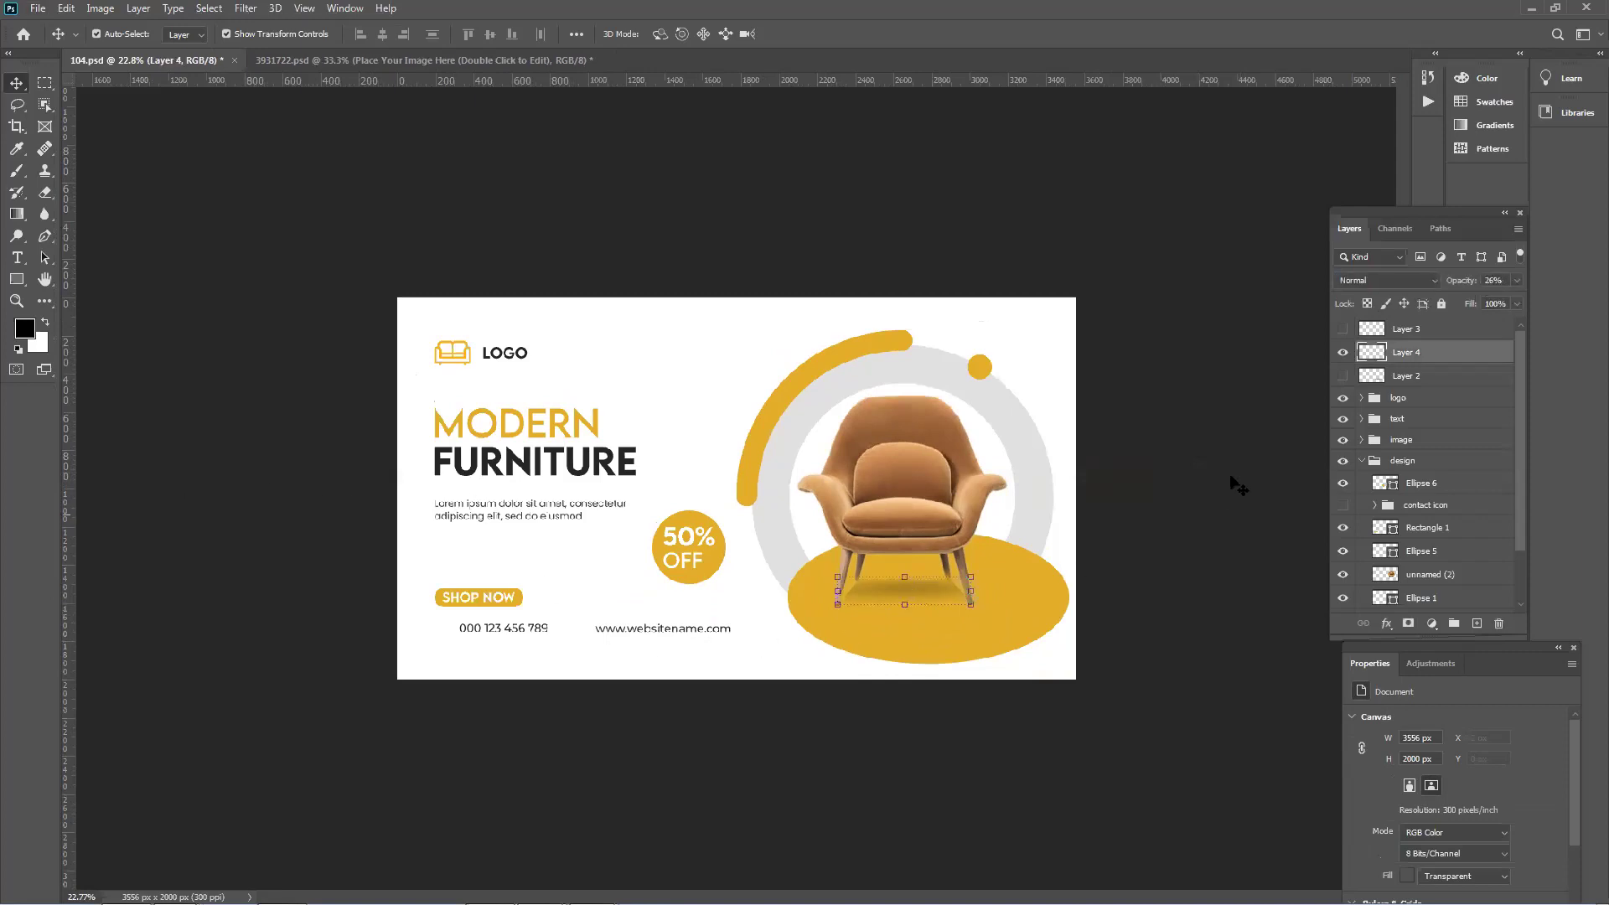
{"action": "left_click", "coordinate": [1516, 280]}
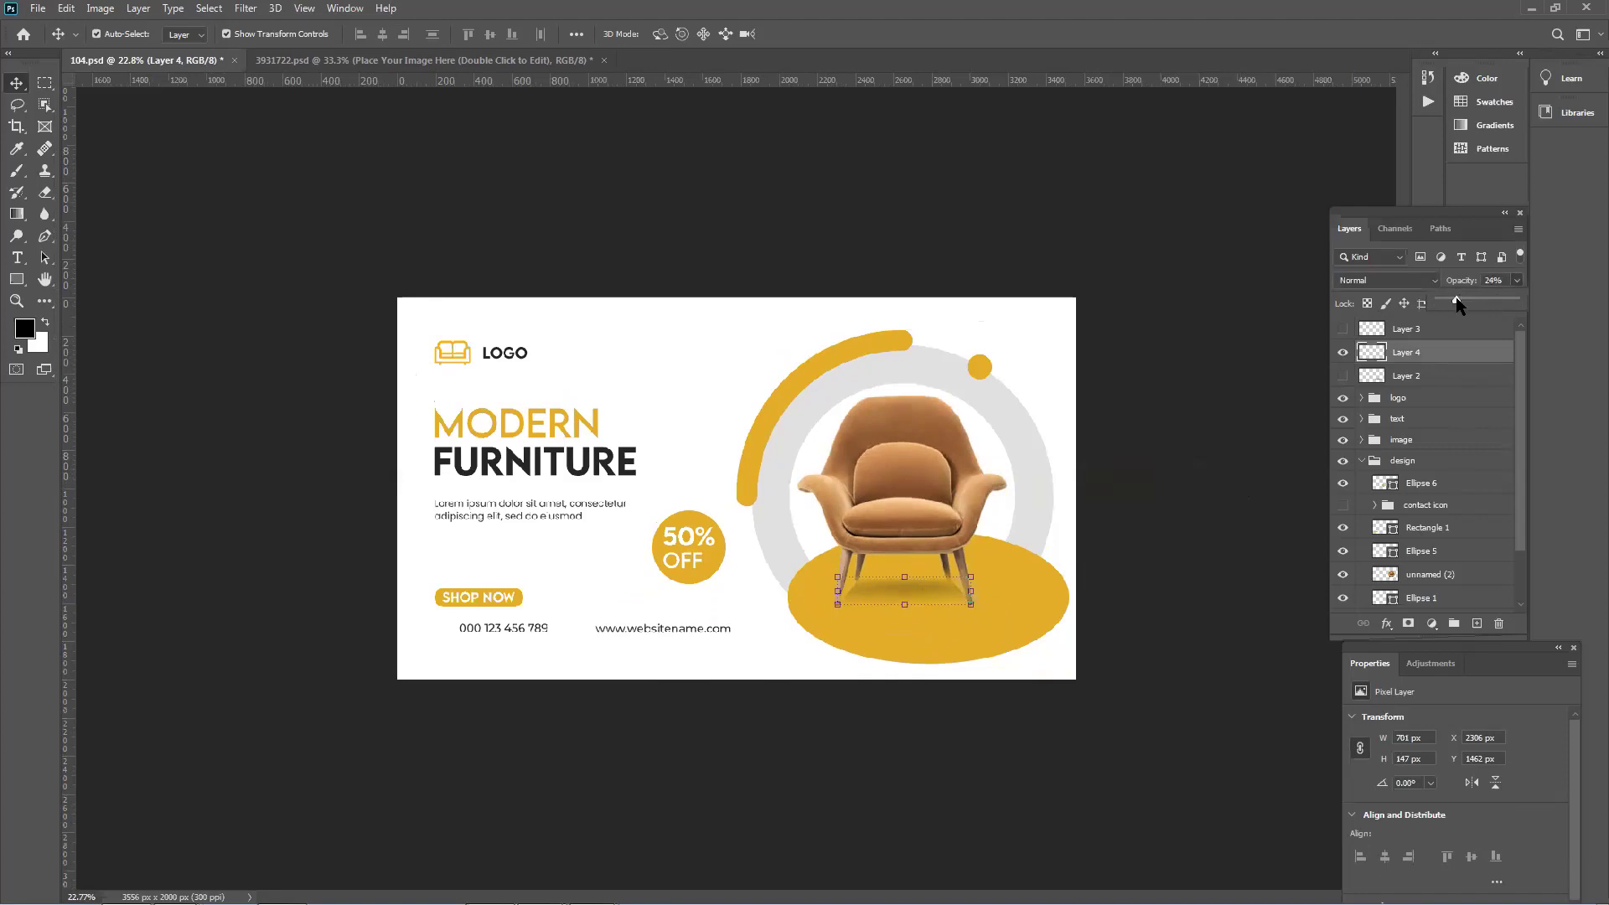
{"action": "left_click", "coordinate": [1210, 359]}
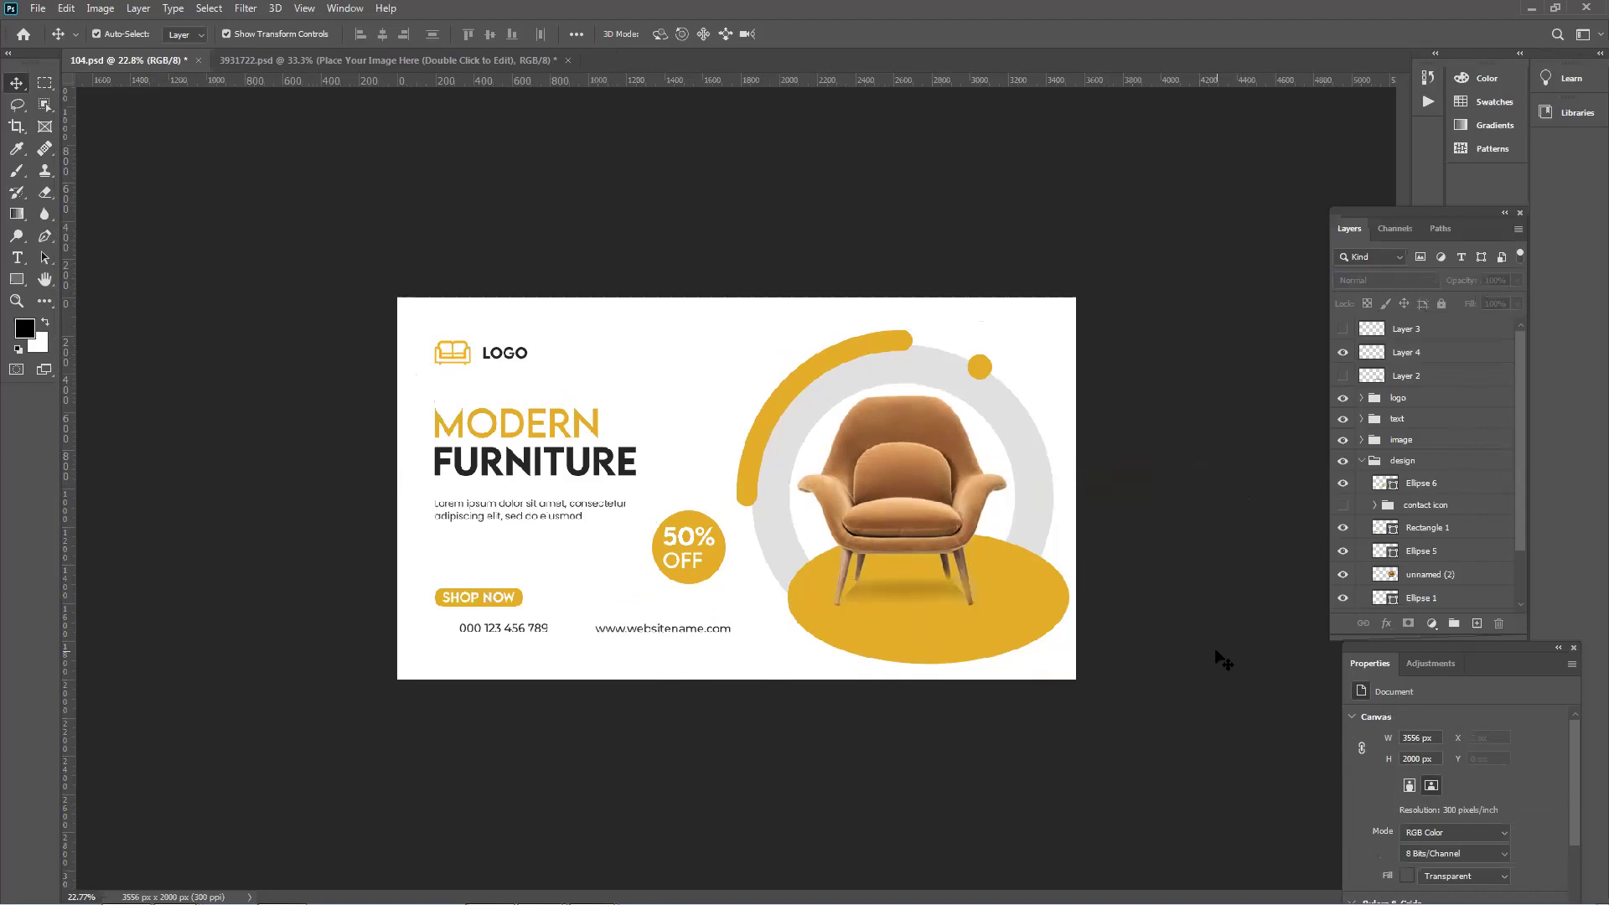
Shift the chair shadow slightly up and left, then place one soft black brush dab over the heading on a new layer.
{"action": "left_click_drag", "start_coordinate": [876, 593], "coordinate": [847, 570]}
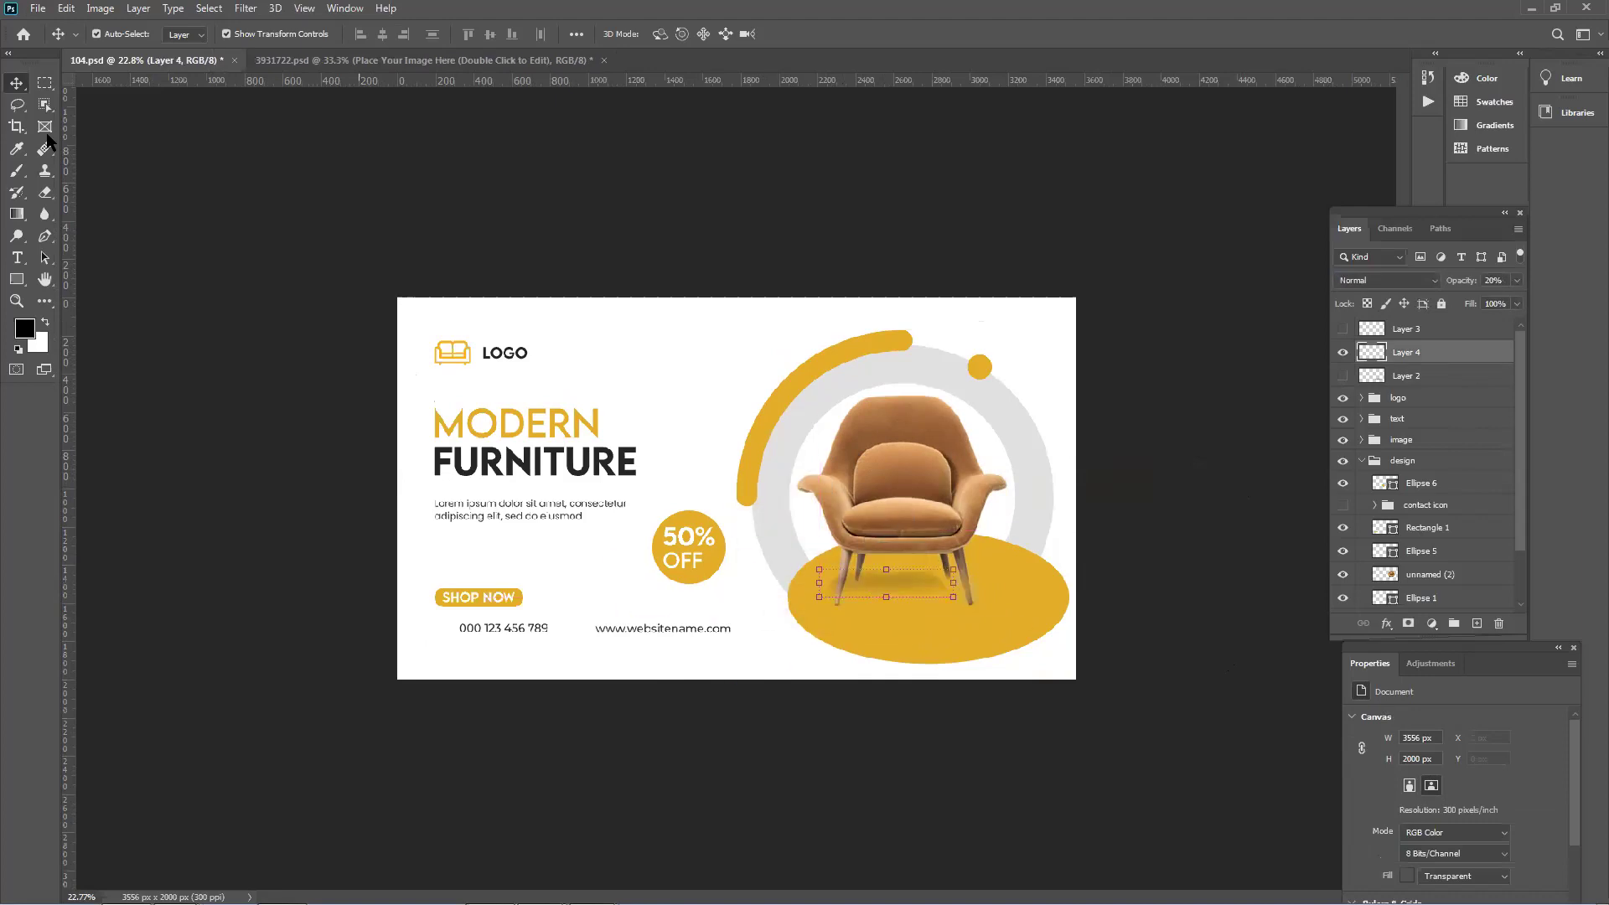
{"action": "left_click", "coordinate": [14, 178]}
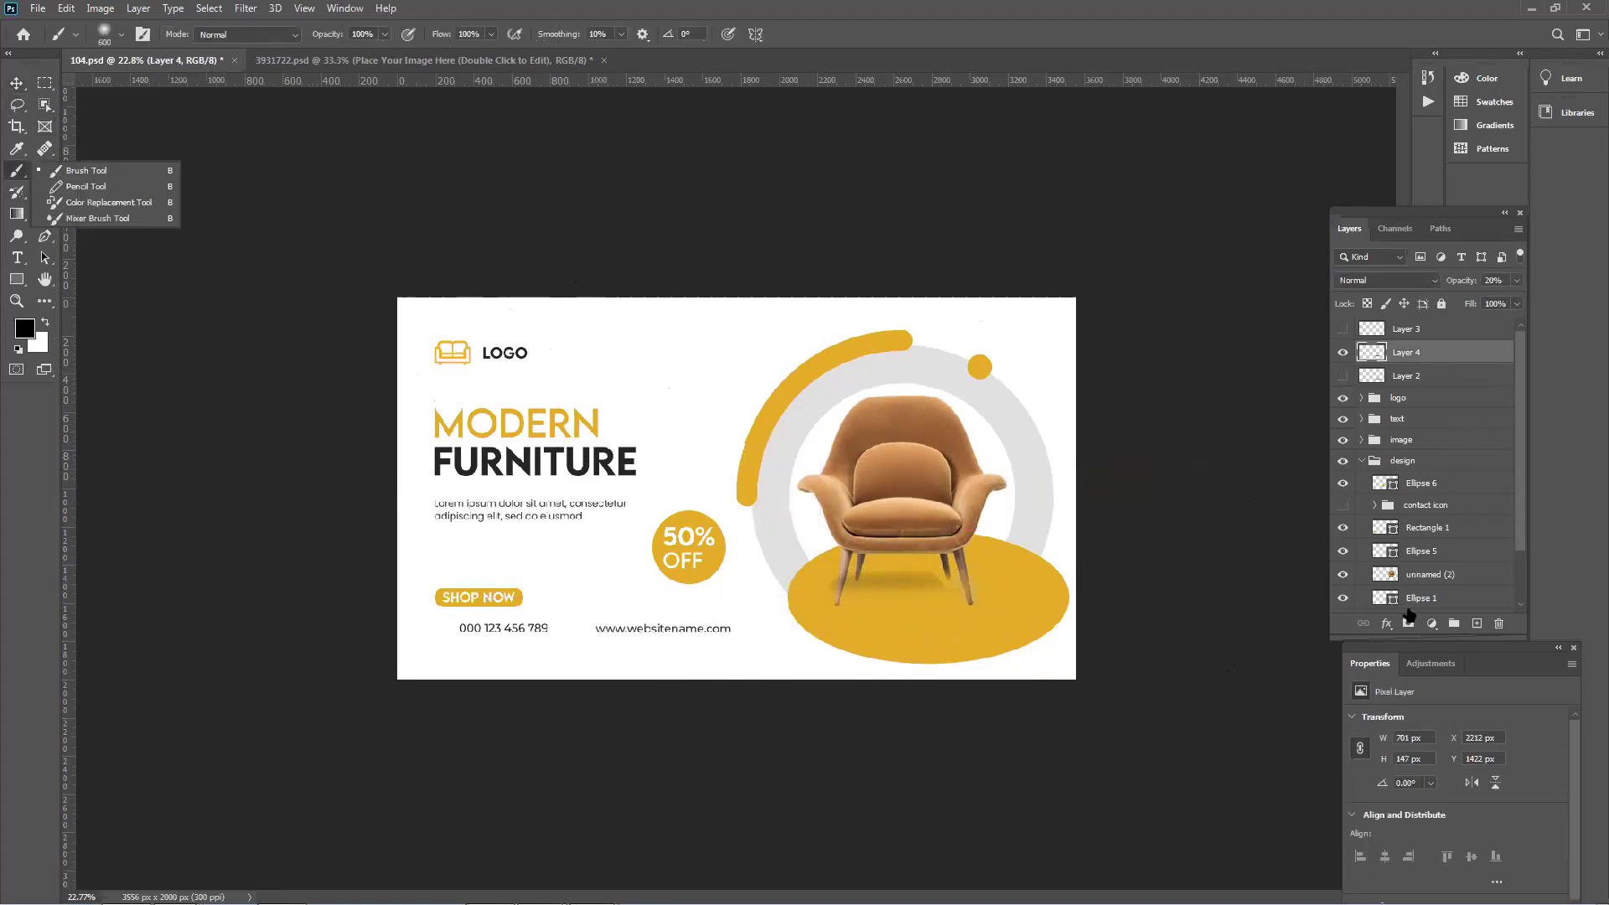
{"action": "left_click", "coordinate": [1474, 624]}
{"action": "left_click", "coordinate": [668, 416]}
Transform the brush dab on Layer 5 into a wide, flat shadow about 3088 × 684 px.
{"action": "left_click", "coordinate": [17, 83]}
{"action": "mouse_move", "coordinate": [760, 326]}
{"action": "left_mouse_down"}
{"action": "mouse_move", "coordinate": [1030, 363]}
{"action": "mouse_move", "coordinate": [1034, 424]}
{"action": "mouse_move", "coordinate": [951, 472]}
{"action": "left_mouse_up"}
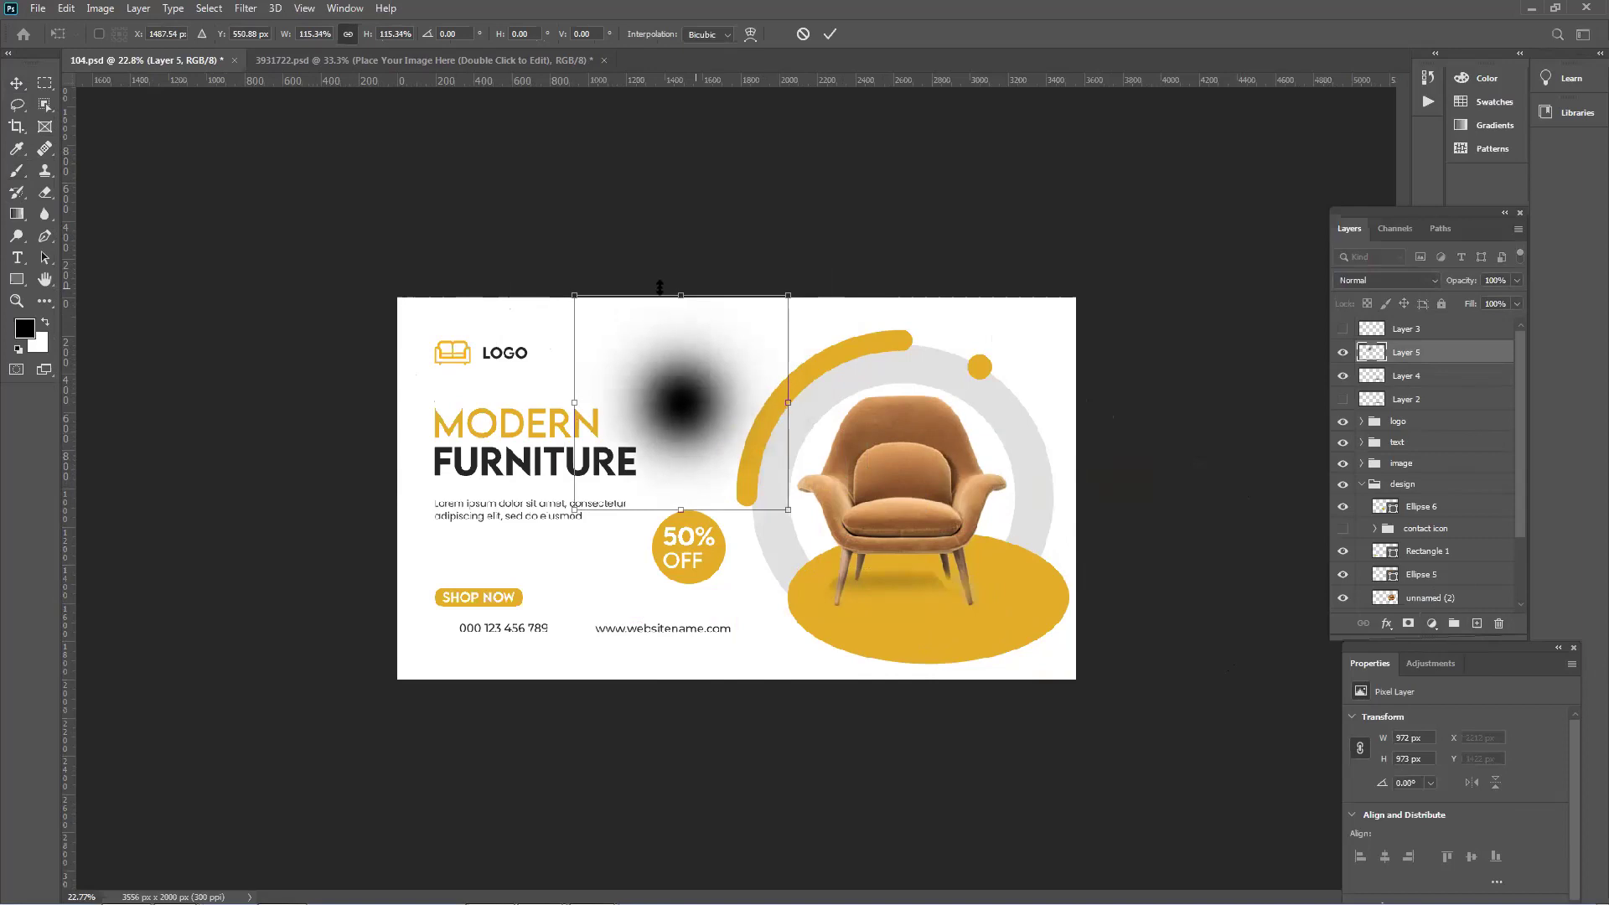
{"action": "left_click_drag", "start_coordinate": [680, 295], "coordinate": [712, 380]}
{"action": "left_click_drag", "start_coordinate": [819, 450], "coordinate": [1167, 444]}
{"action": "left_click_drag", "start_coordinate": [907, 426], "coordinate": [695, 443]}
{"action": "key", "text": "Return"}
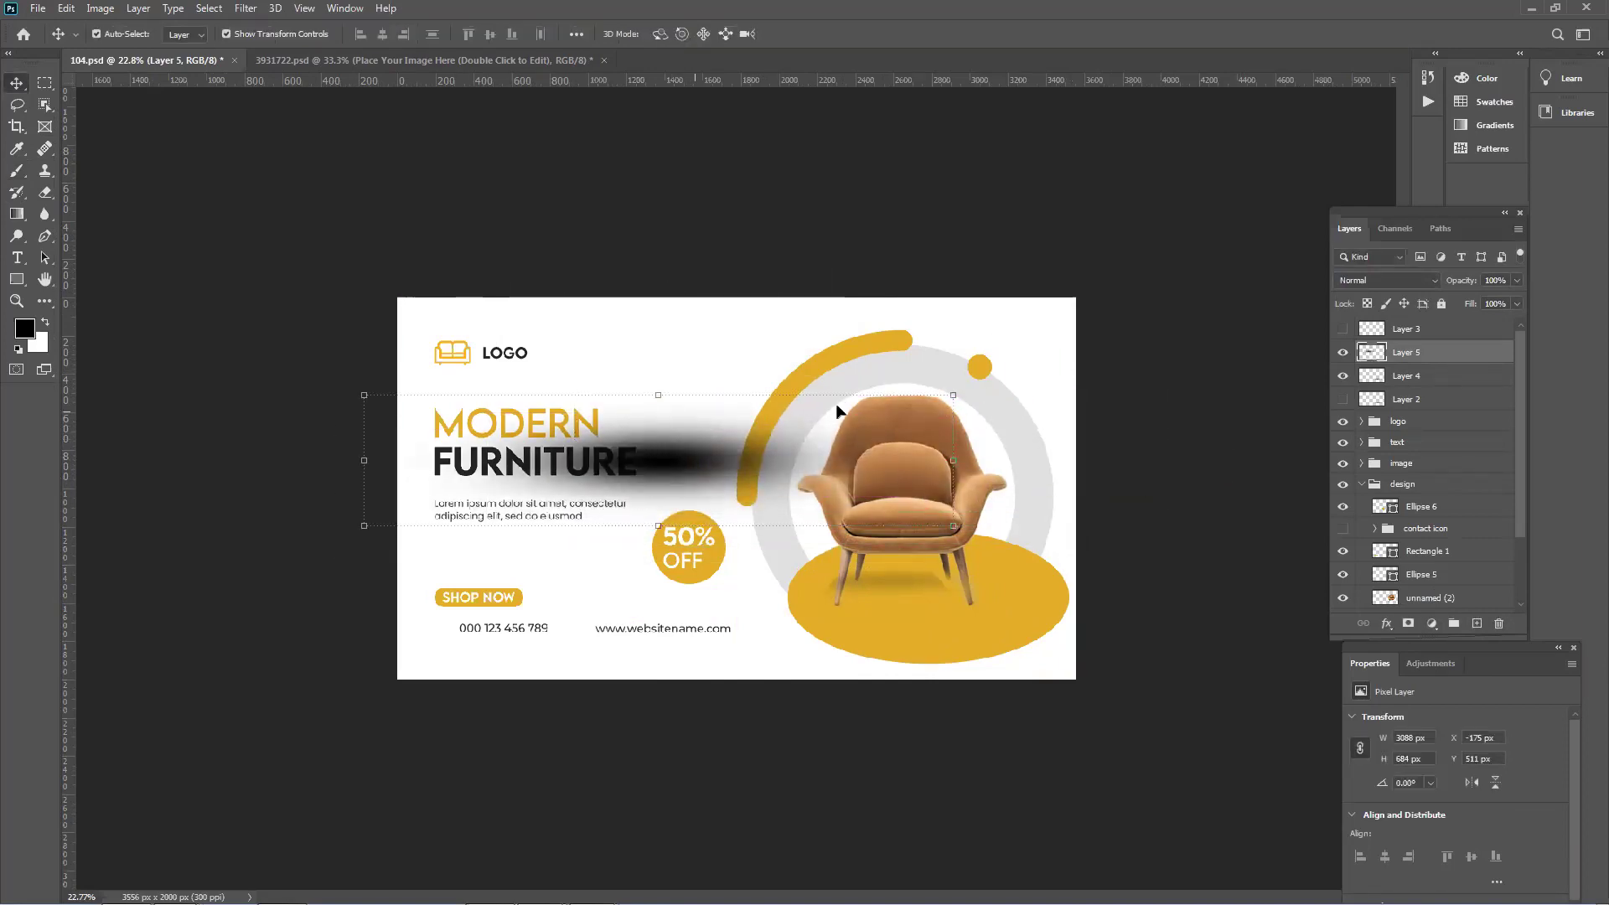
Add an empty layer, copy an area about 998 × 483 px of the Layer 5 shadow onto its own layer, and hide Layer 5.
{"action": "left_click_drag", "start_coordinate": [1407, 352], "coordinate": [1477, 627]}
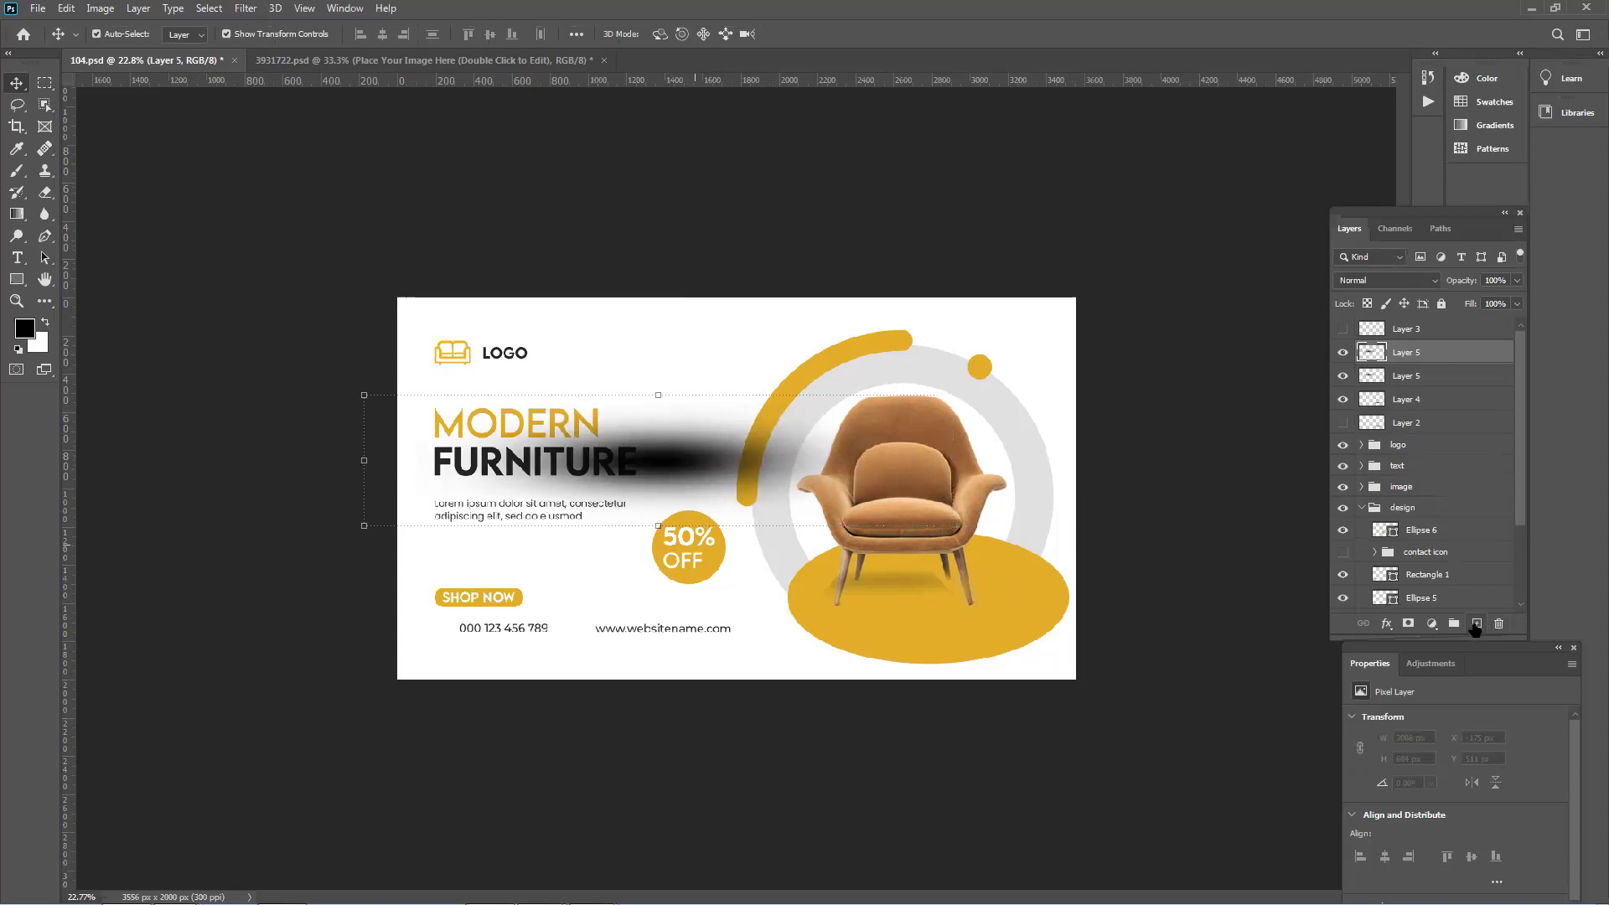
{"action": "left_click", "coordinate": [45, 82]}
{"action": "left_click_drag", "start_coordinate": [564, 412], "coordinate": [600, 442]}
{"action": "left_click_drag", "start_coordinate": [658, 492], "coordinate": [754, 504]}
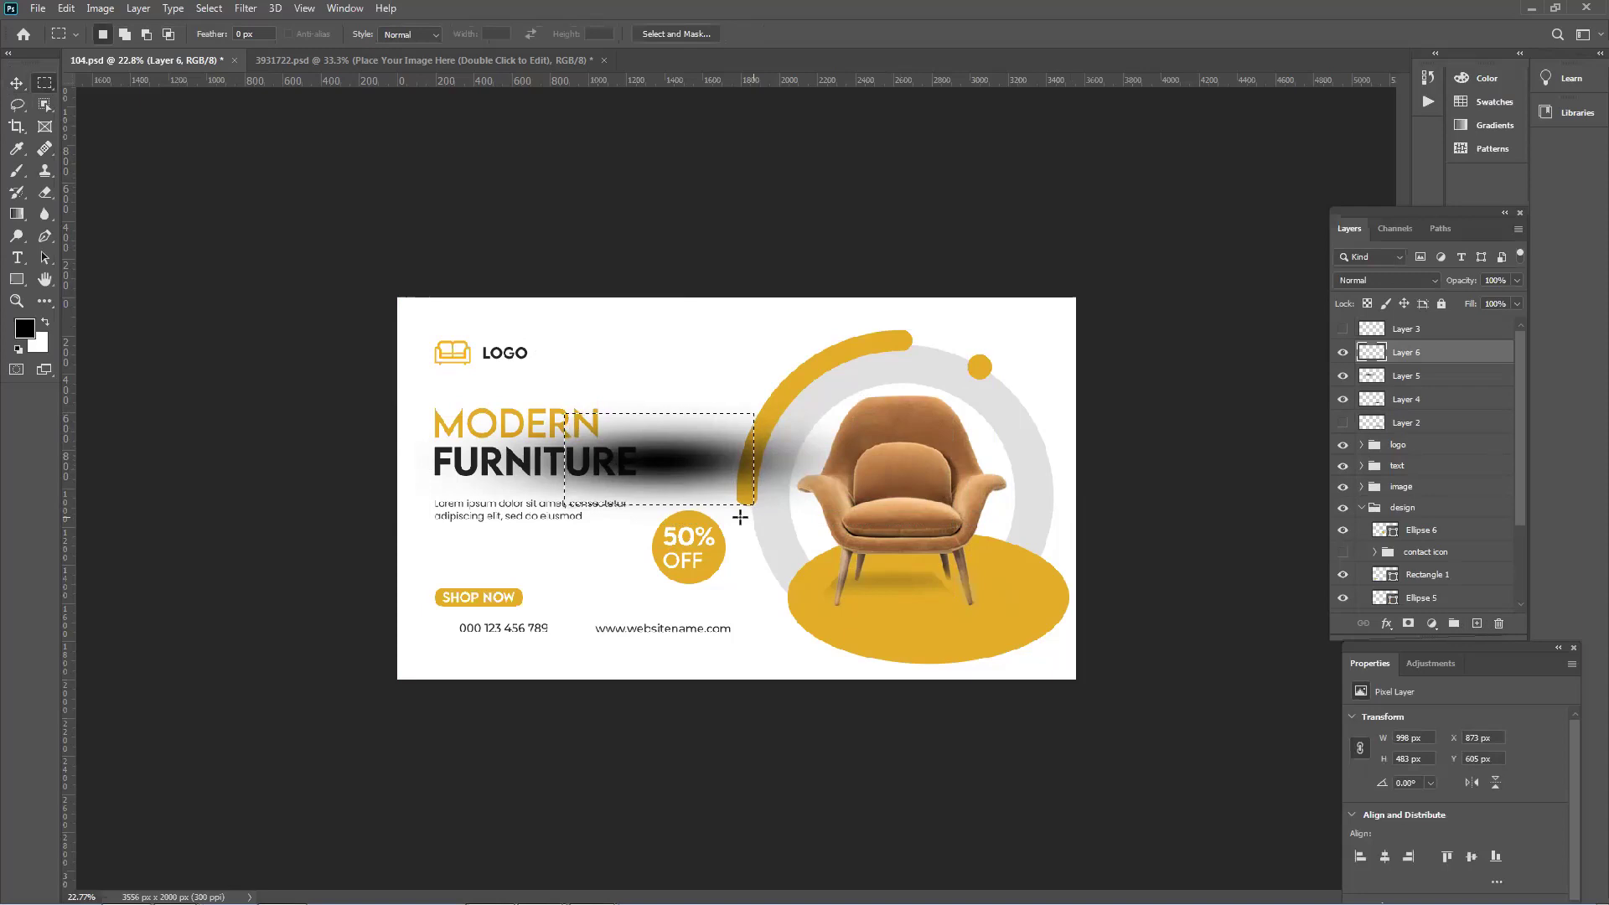
{"action": "left_click", "coordinate": [1452, 377]}
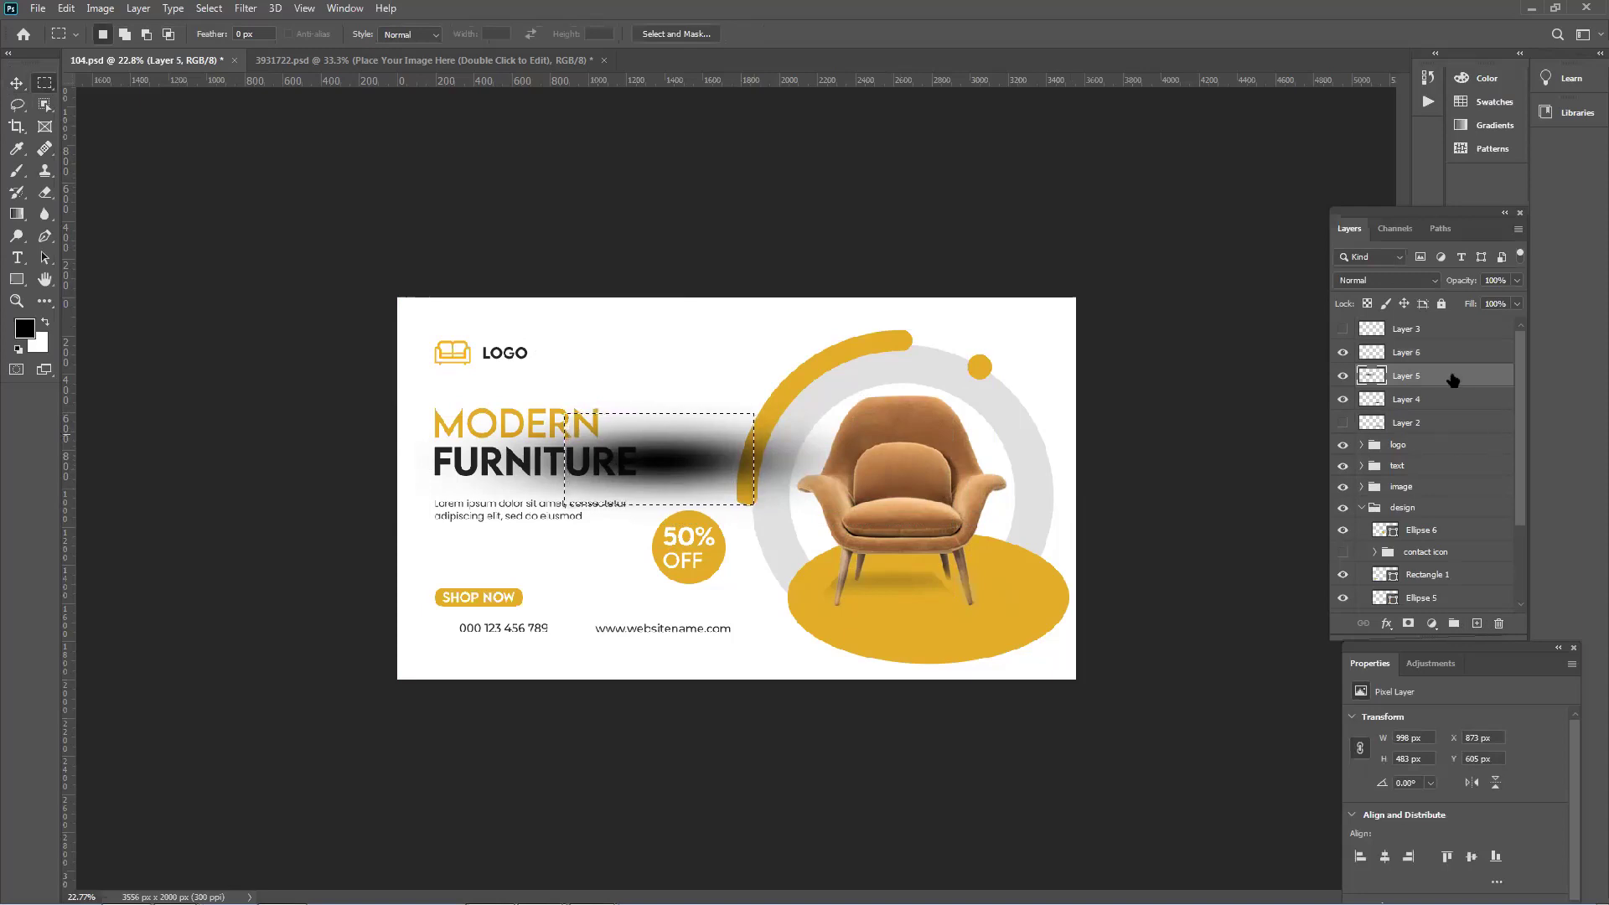
{"action": "key", "text": "ctrl+j"}
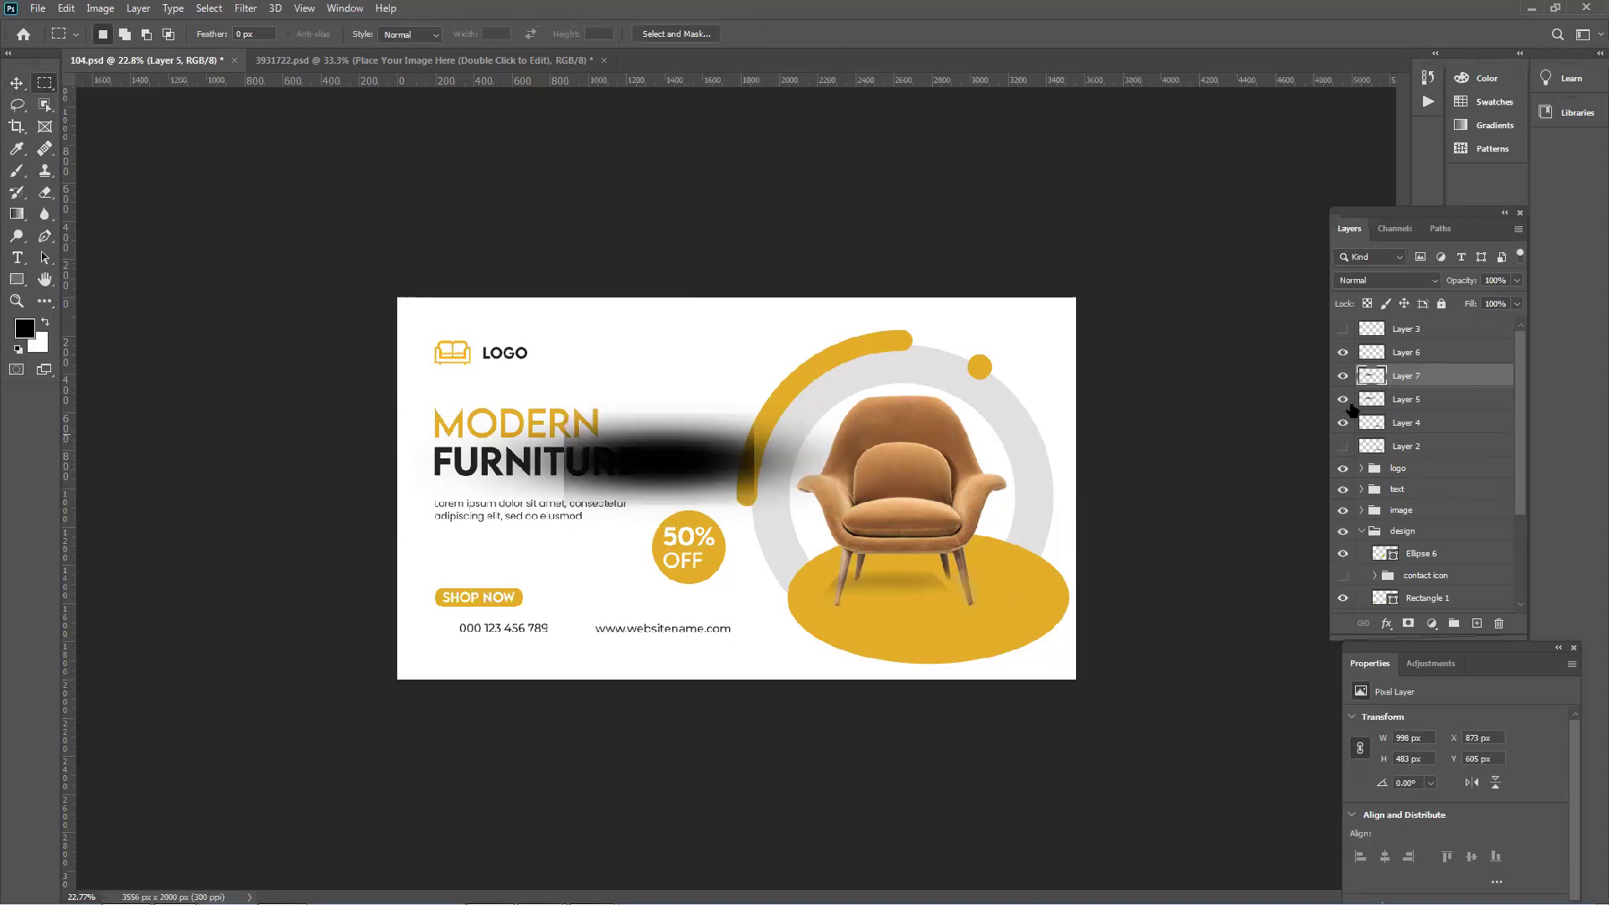
{"action": "left_click", "coordinate": [1342, 400]}
Move the copied shadow on Layer 7 up near the heading and lower its opacity to 53%.
{"action": "left_click", "coordinate": [16, 82]}
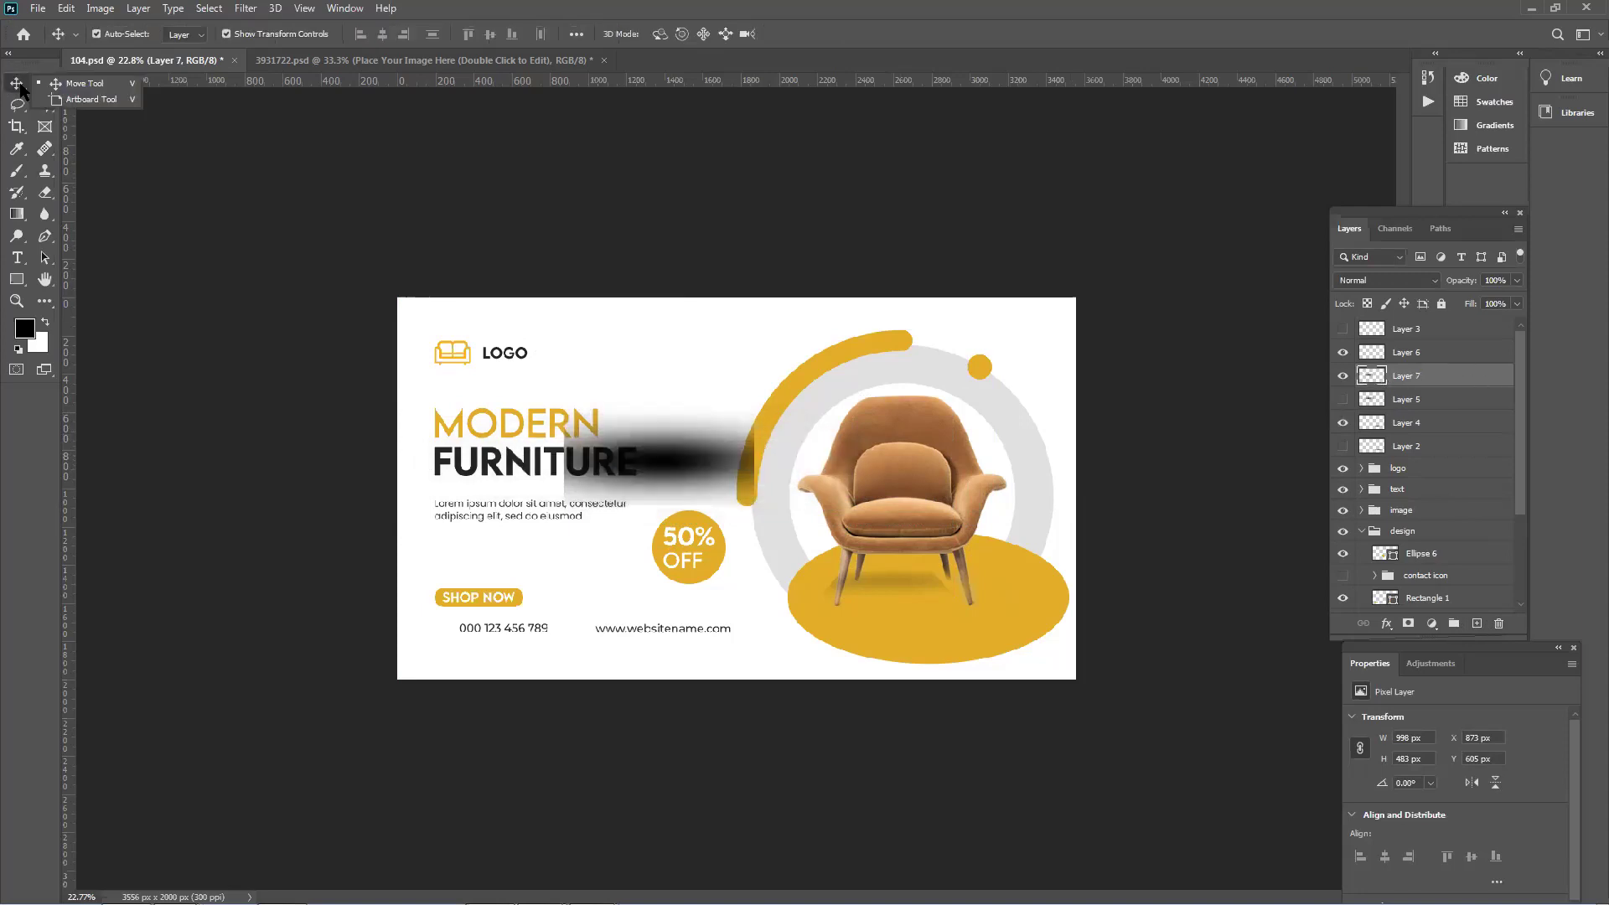
{"action": "left_click_drag", "start_coordinate": [661, 455], "coordinate": [702, 392]}
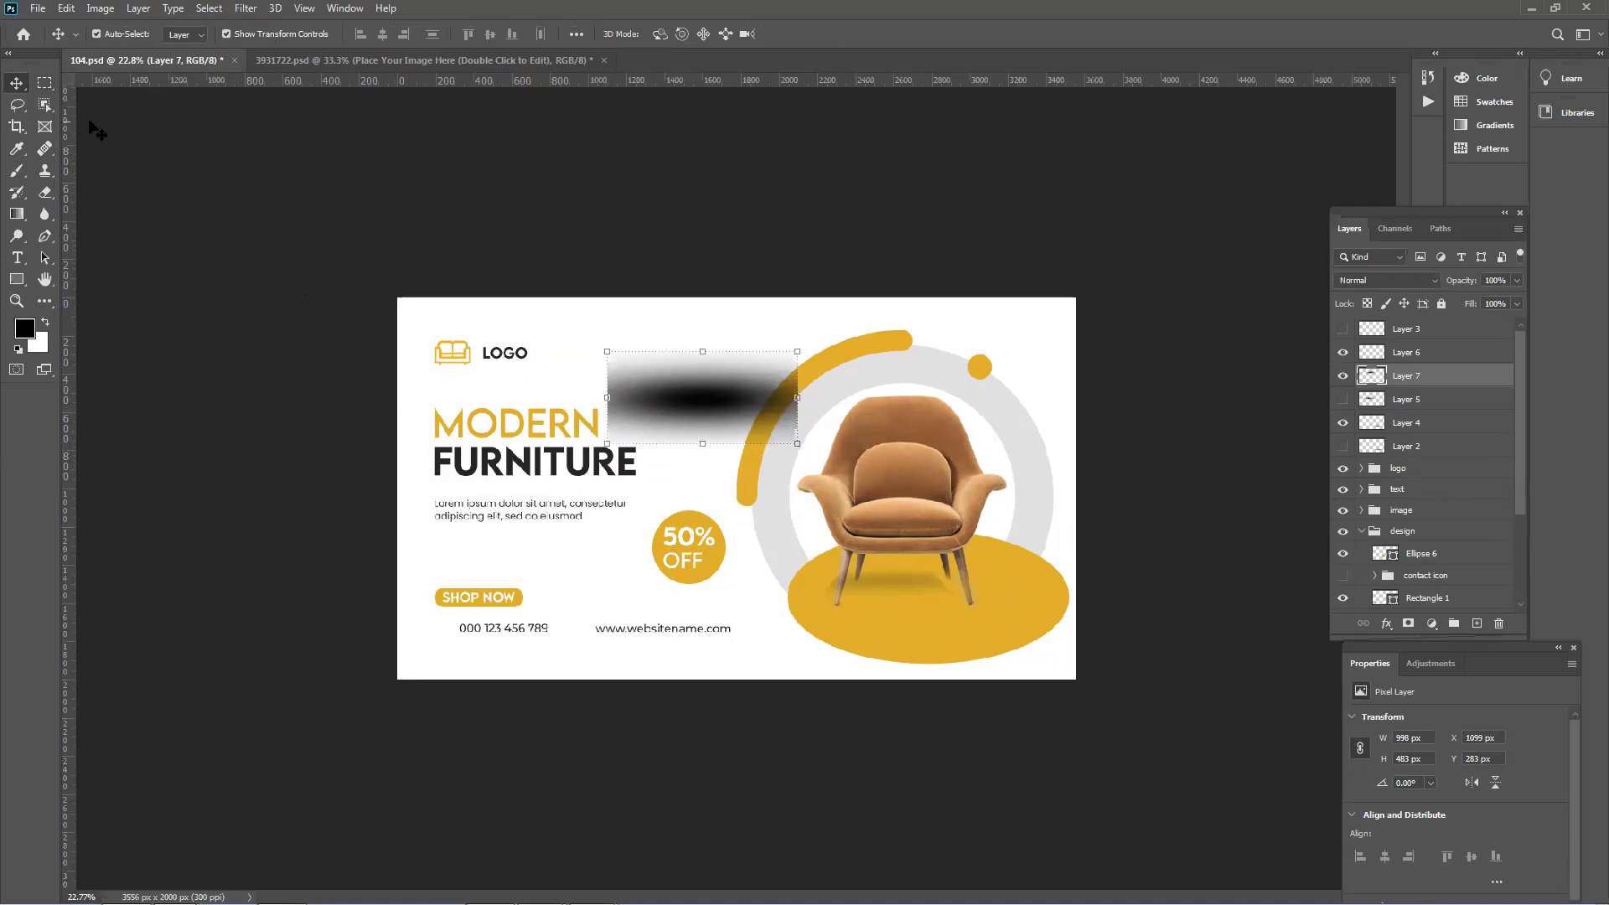
{"action": "left_click", "coordinate": [1517, 280]}
{"action": "left_click_drag", "start_coordinate": [1518, 299], "coordinate": [1466, 303]}
{"action": "left_click", "coordinate": [1264, 349]}
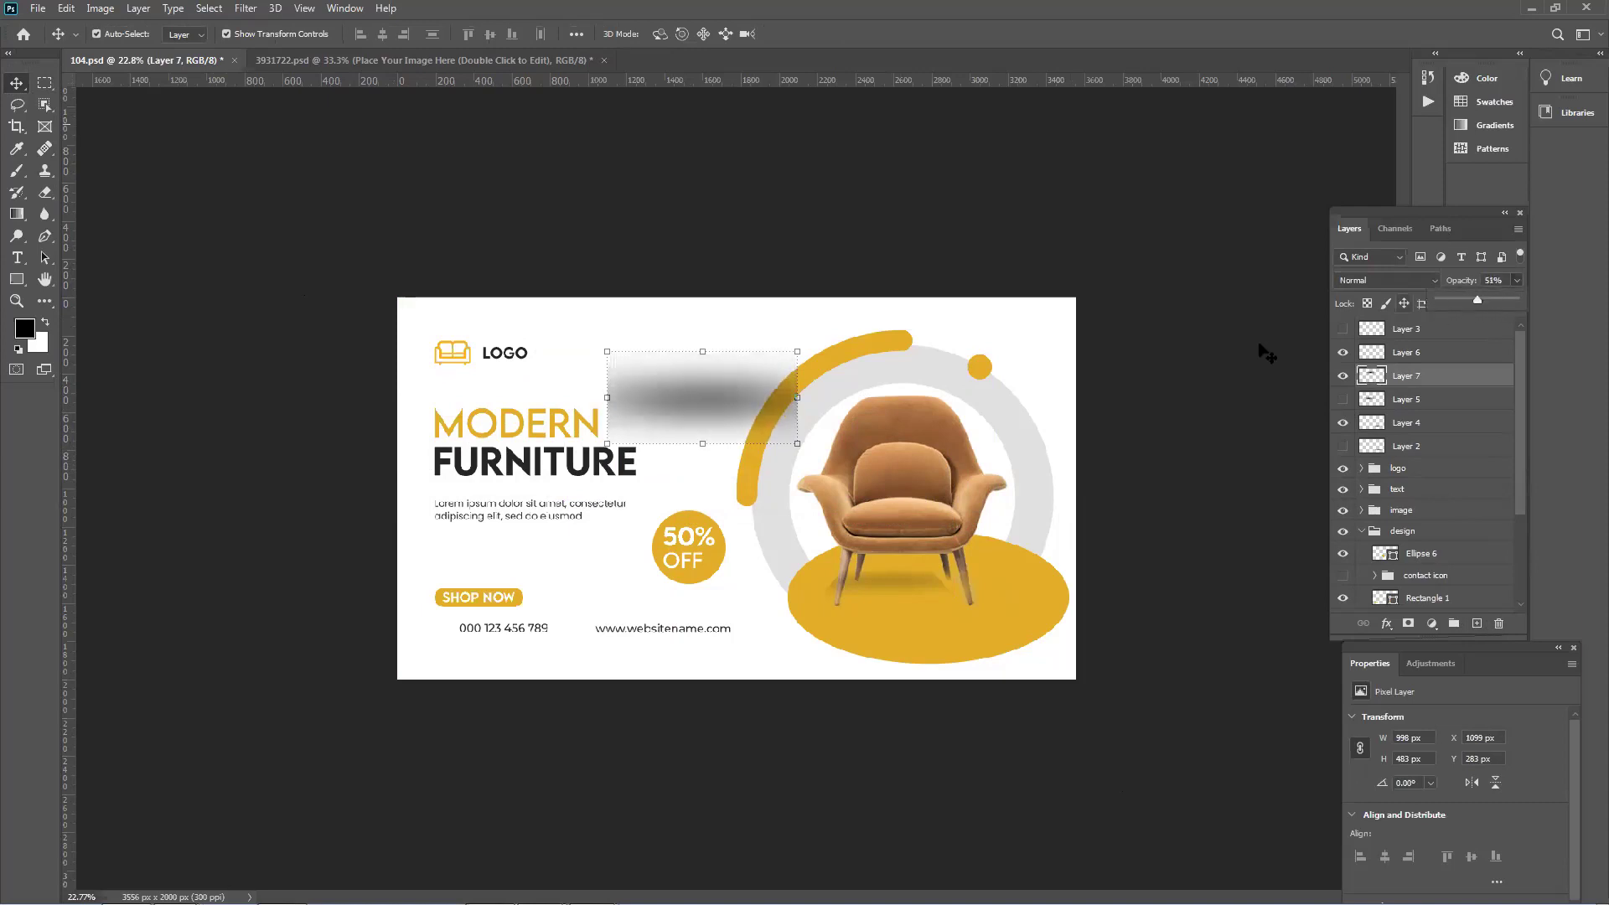
{"action": "left_click_drag", "start_coordinate": [704, 413], "coordinate": [664, 425]}
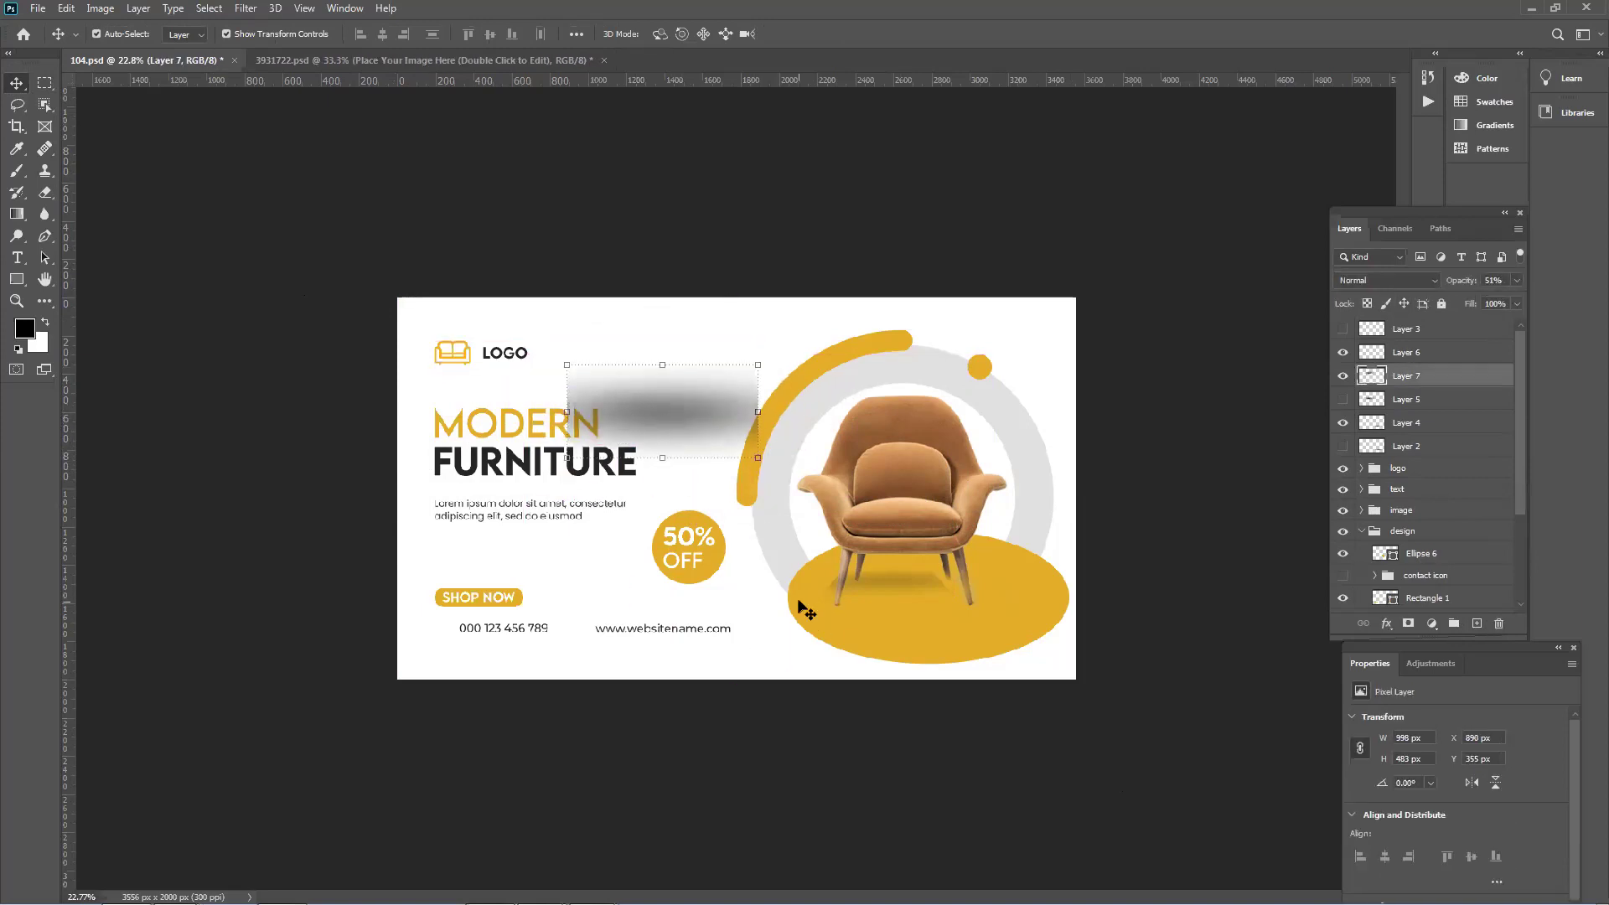
{"action": "mouse_move", "coordinate": [704, 428]}
{"action": "left_mouse_down"}
{"action": "mouse_move", "coordinate": [712, 416]}
{"action": "mouse_move", "coordinate": [698, 440]}
{"action": "left_mouse_up"}
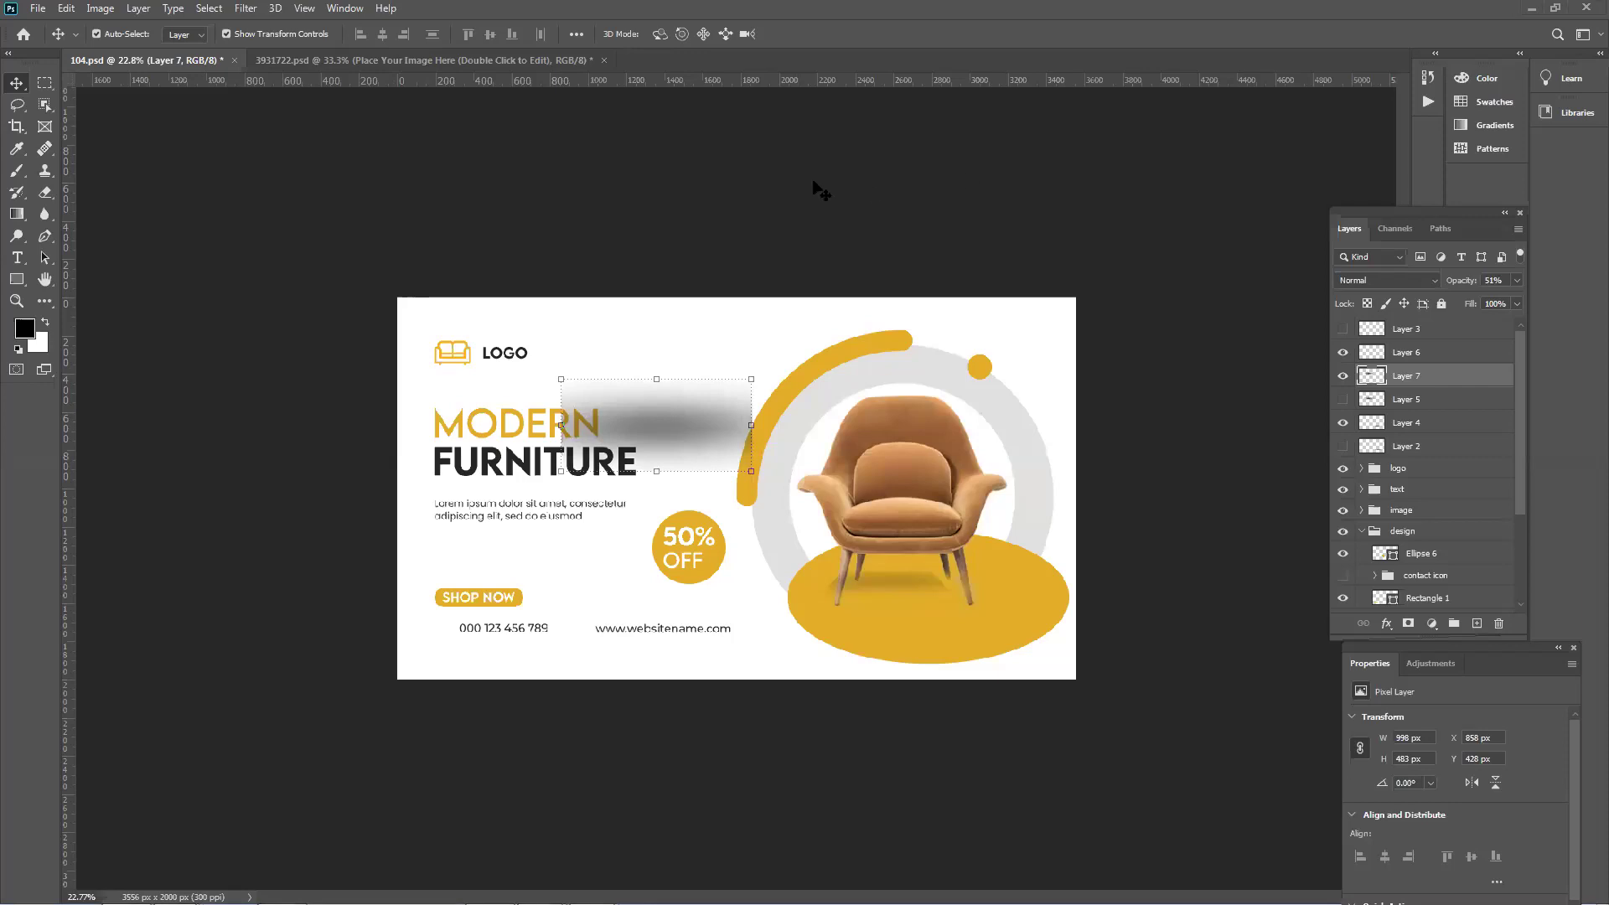
Delete the copied shadow on Layer 7 and move the Layer 4 shadow back between the chair's feet, at about X 2296, Y 1446 px.
{"action": "left_click_drag", "start_coordinate": [717, 430], "coordinate": [744, 438]}
{"action": "key", "text": "Delete"}
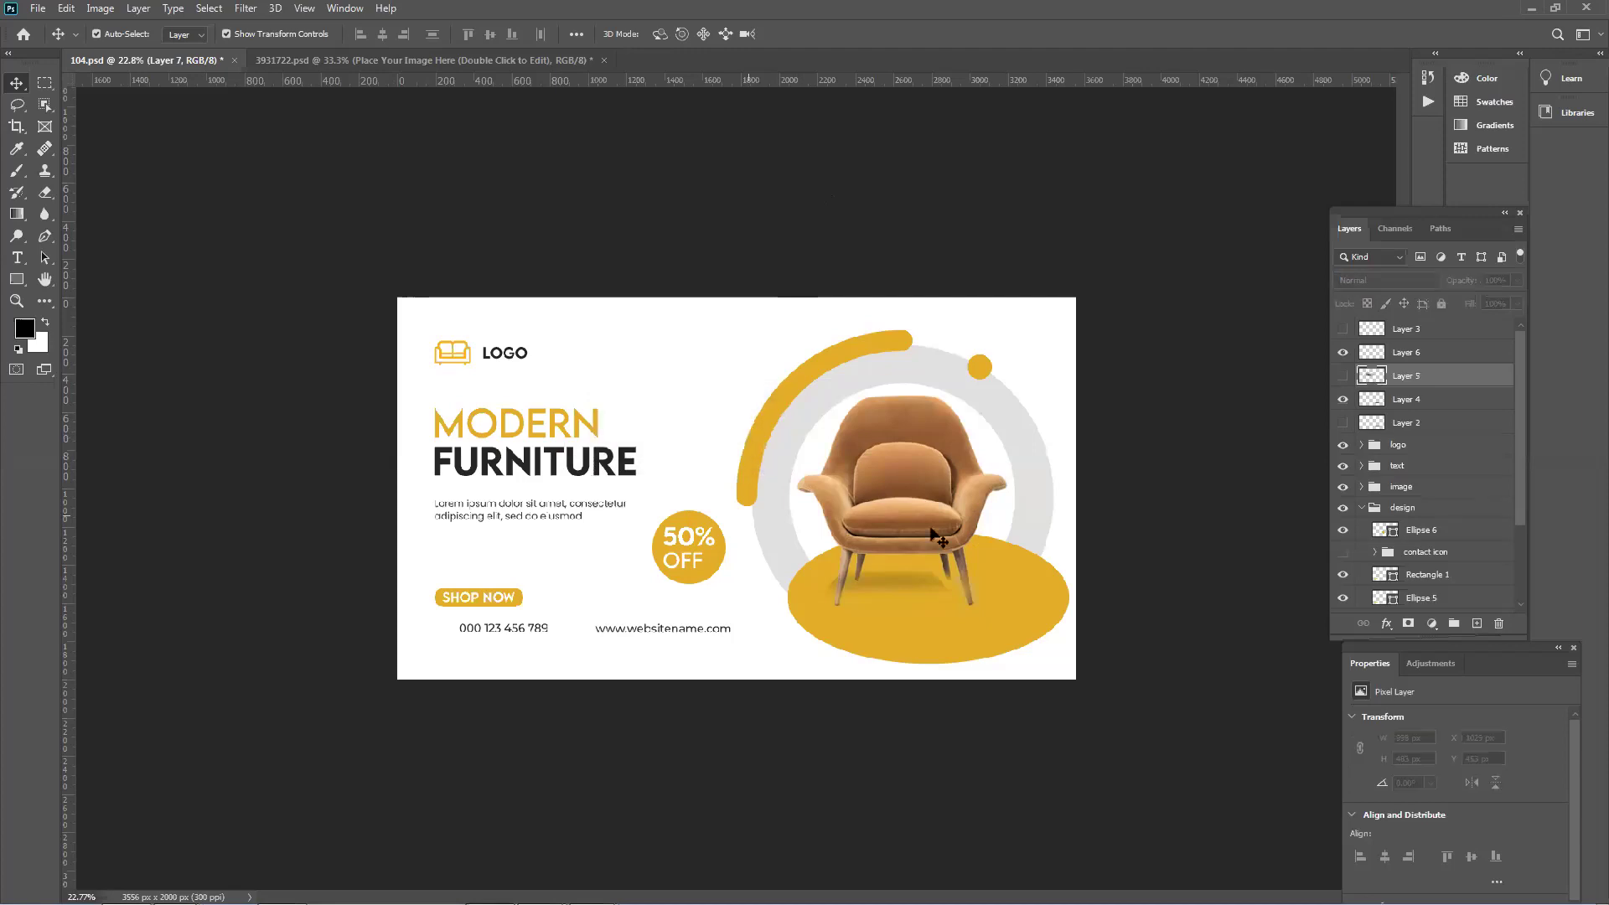
{"action": "left_click_drag", "start_coordinate": [913, 595], "coordinate": [936, 603]}
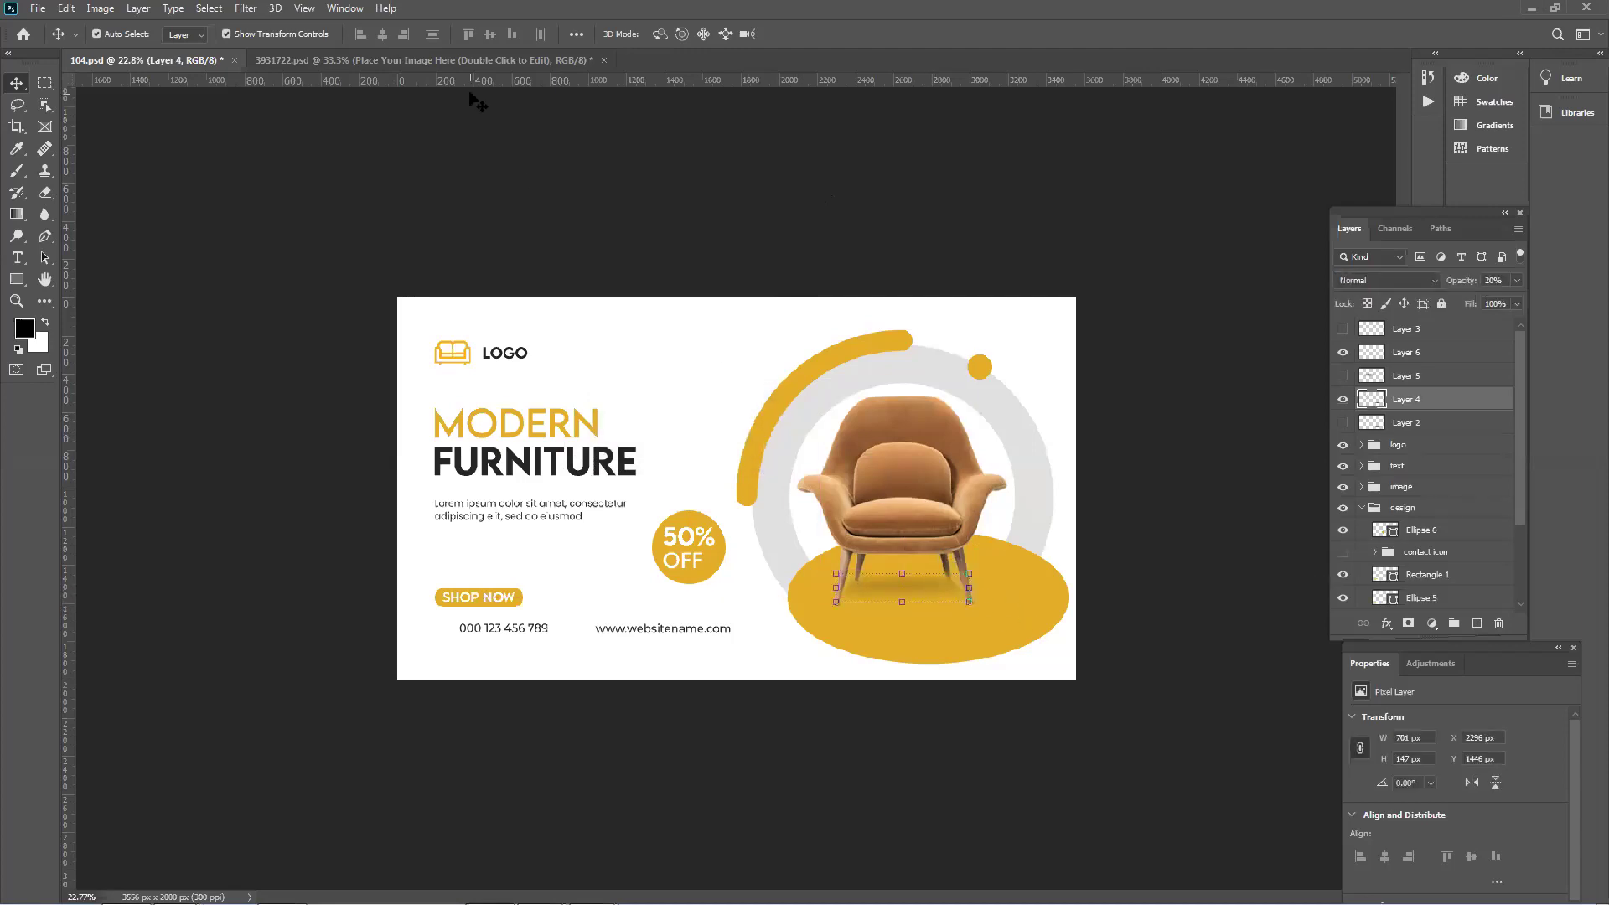
In 3931722.psd, reposition the kitchen photo inside its clipping shape, then select the logo placeholder.
{"action": "left_click", "coordinate": [512, 60]}
{"action": "left_click", "coordinate": [1133, 270]}
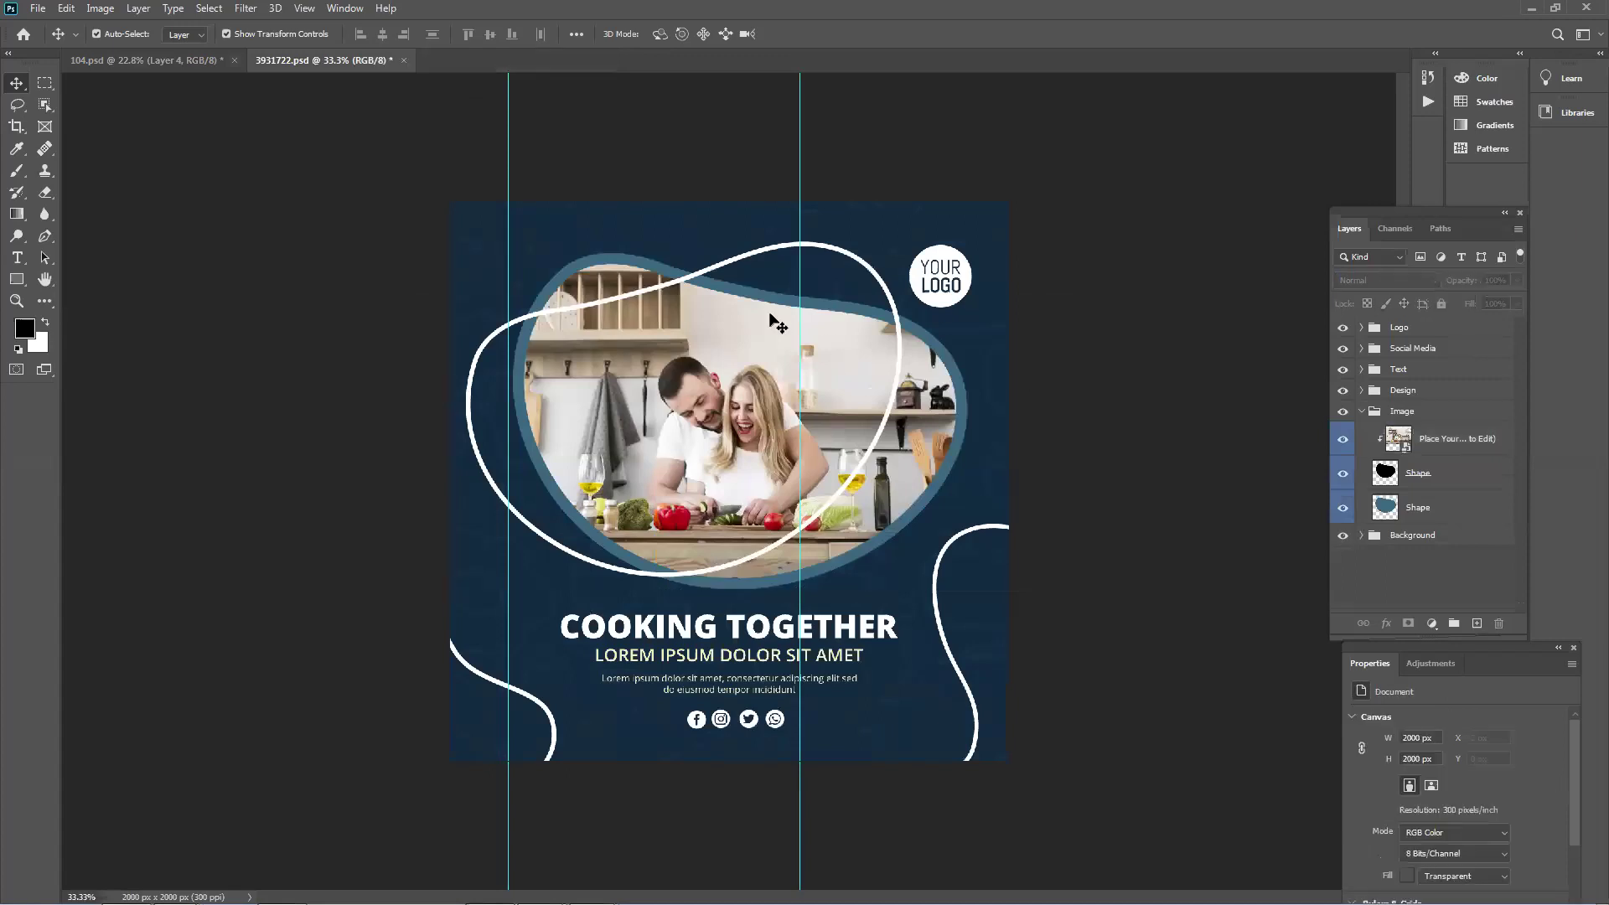
{"action": "left_click", "coordinate": [701, 401]}
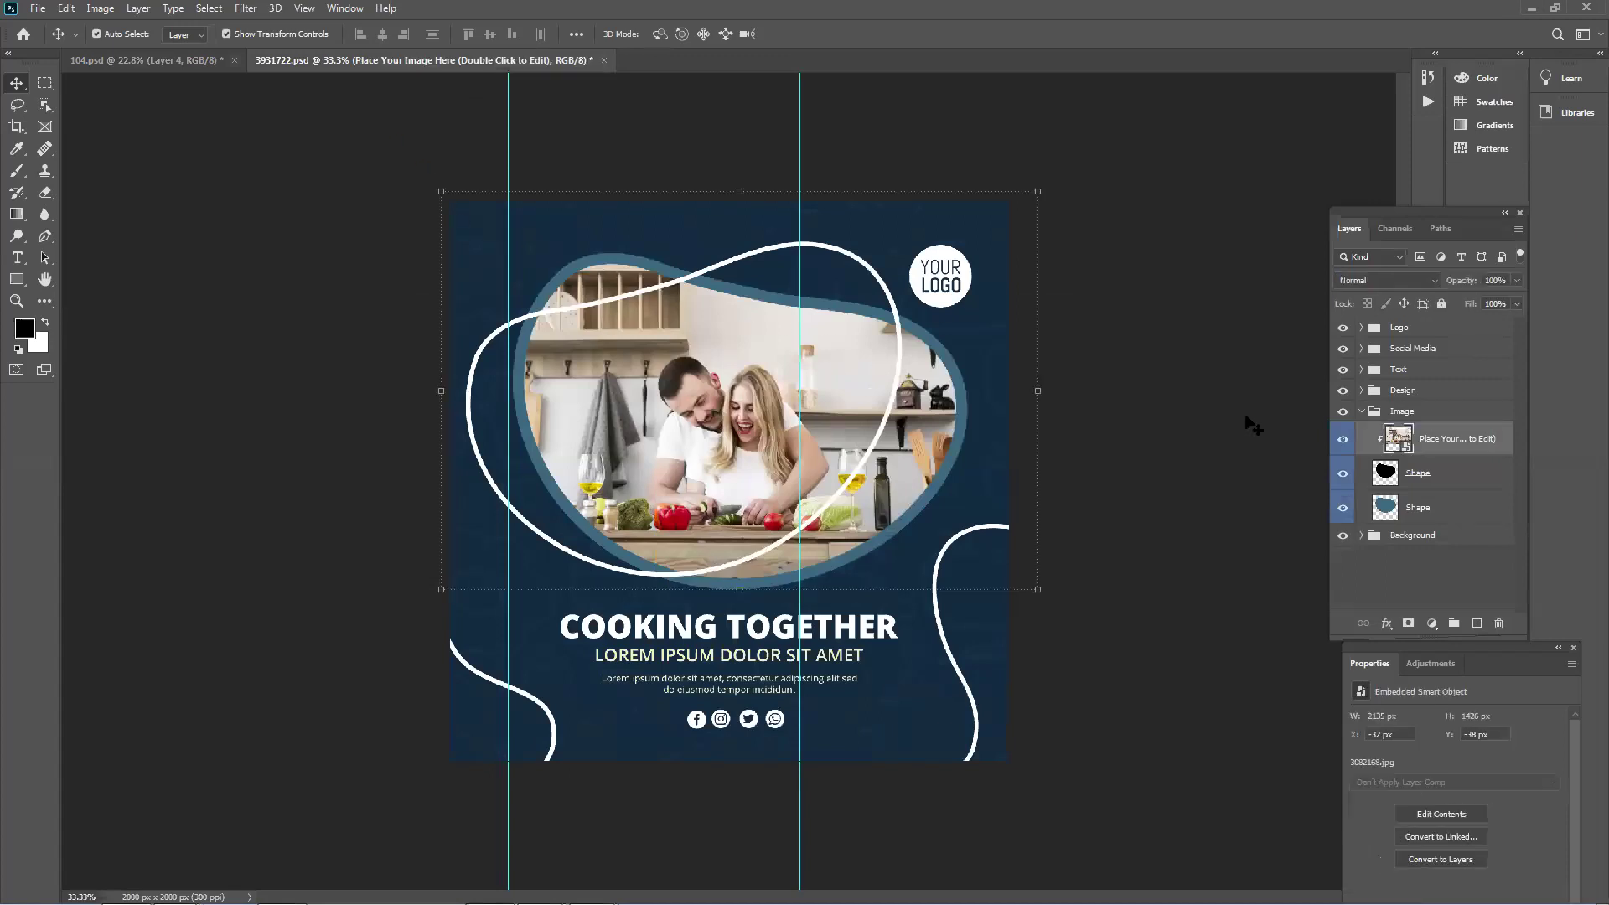
{"action": "left_click", "coordinate": [1014, 460]}
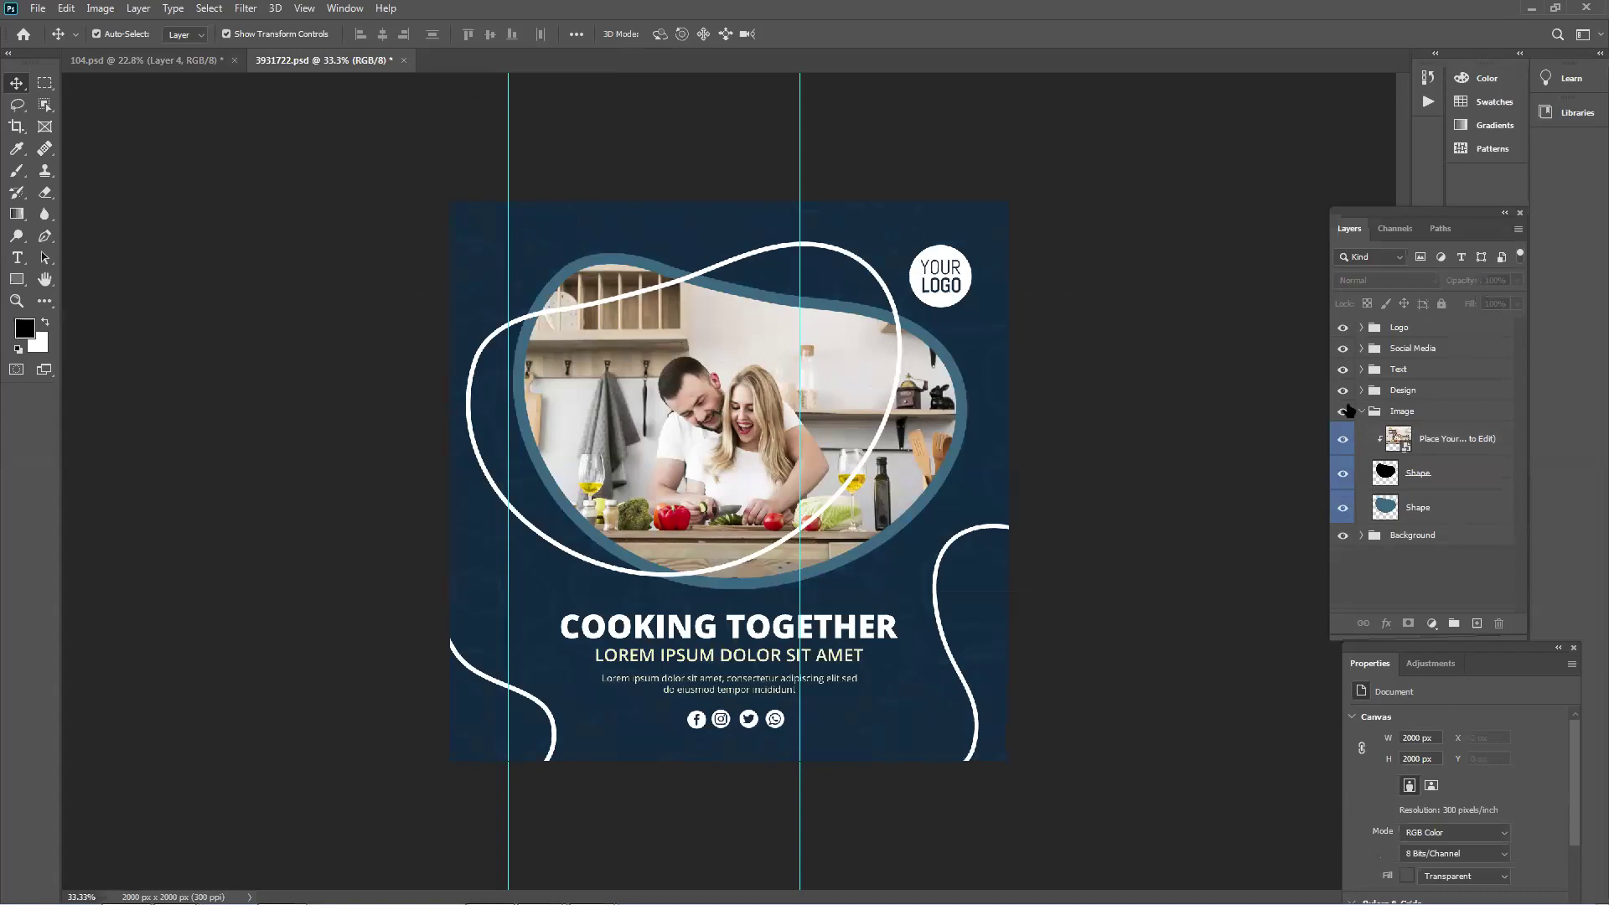
{"action": "left_click", "coordinate": [811, 394]}
{"action": "left_click_drag", "start_coordinate": [700, 472], "coordinate": [719, 488]}
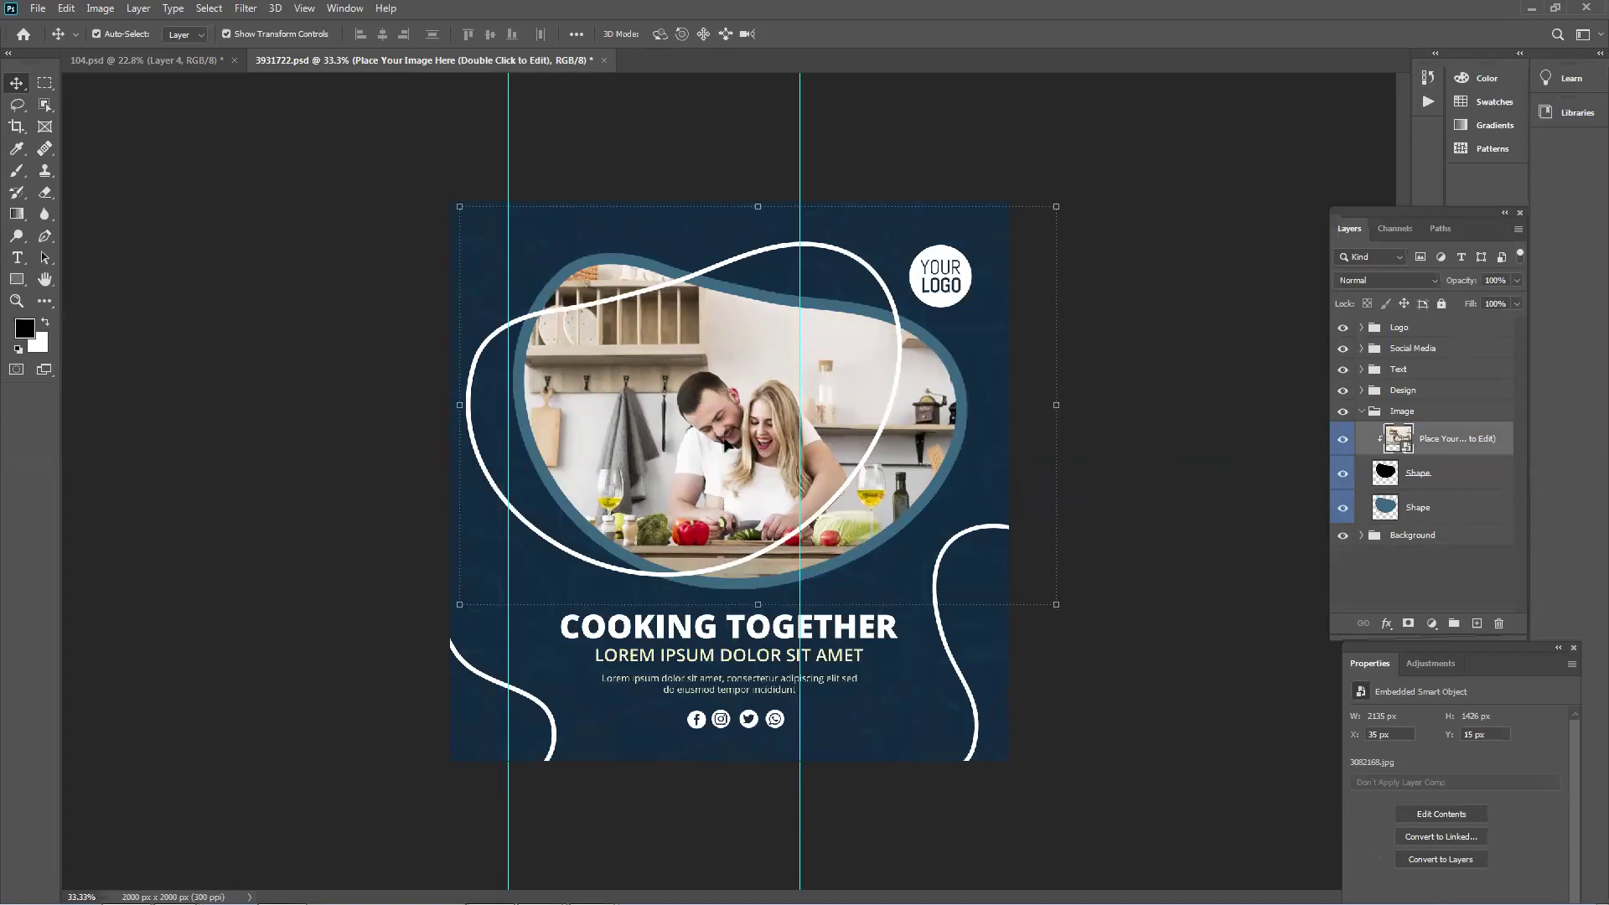
{"action": "left_click_drag", "start_coordinate": [664, 429], "coordinate": [645, 457]}
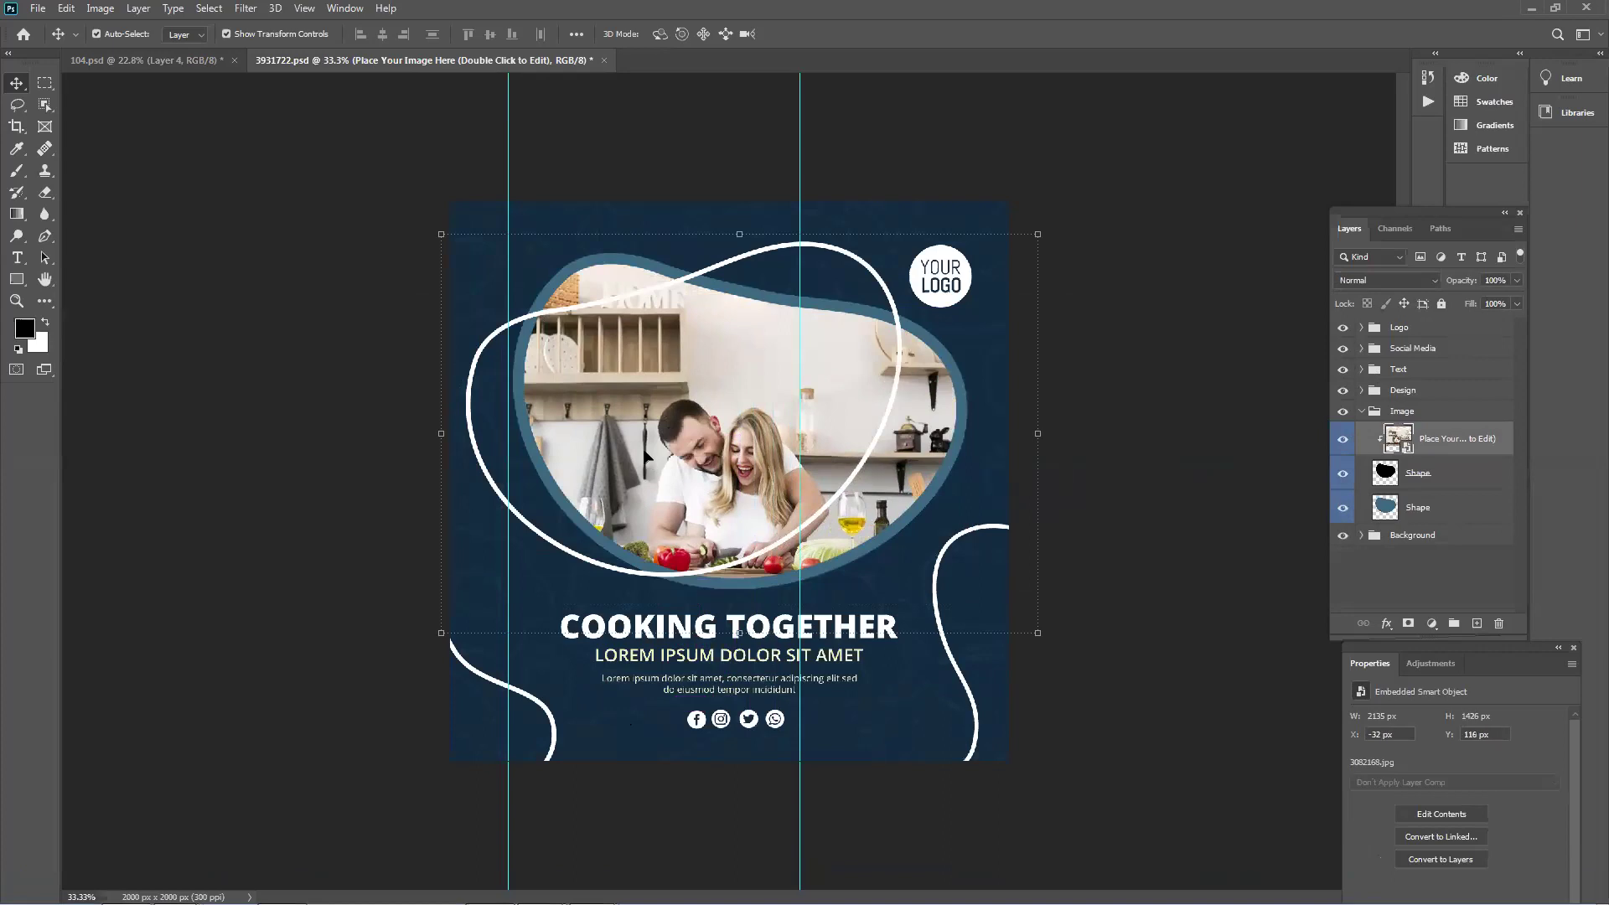
{"action": "left_click_drag", "start_coordinate": [754, 356], "coordinate": [763, 286]}
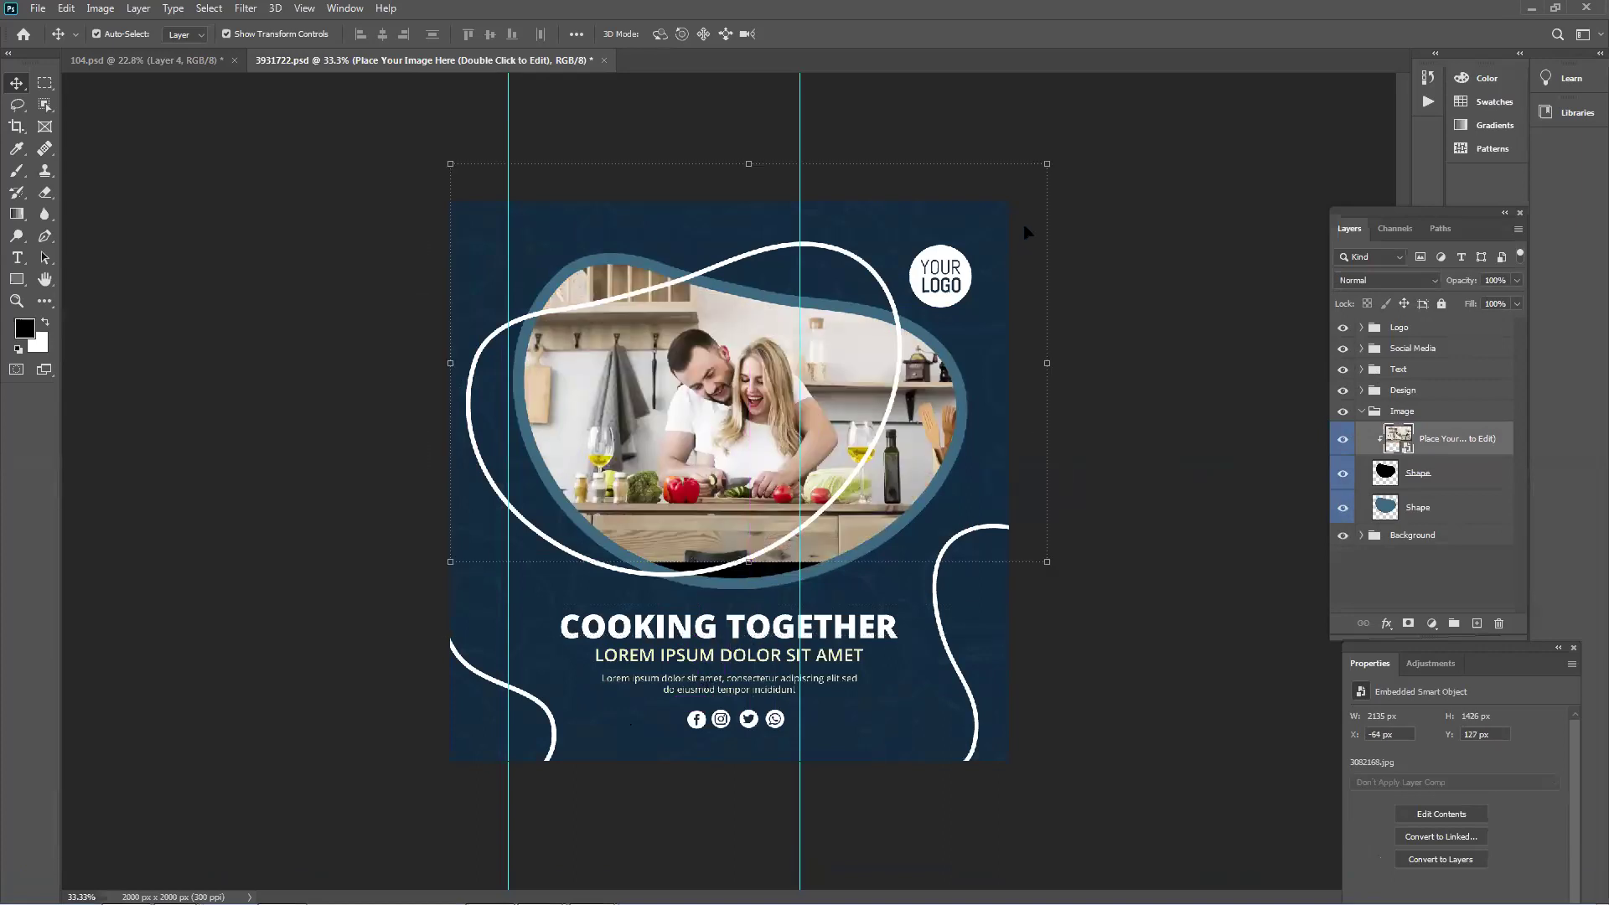
{"action": "left_click", "coordinate": [962, 287]}
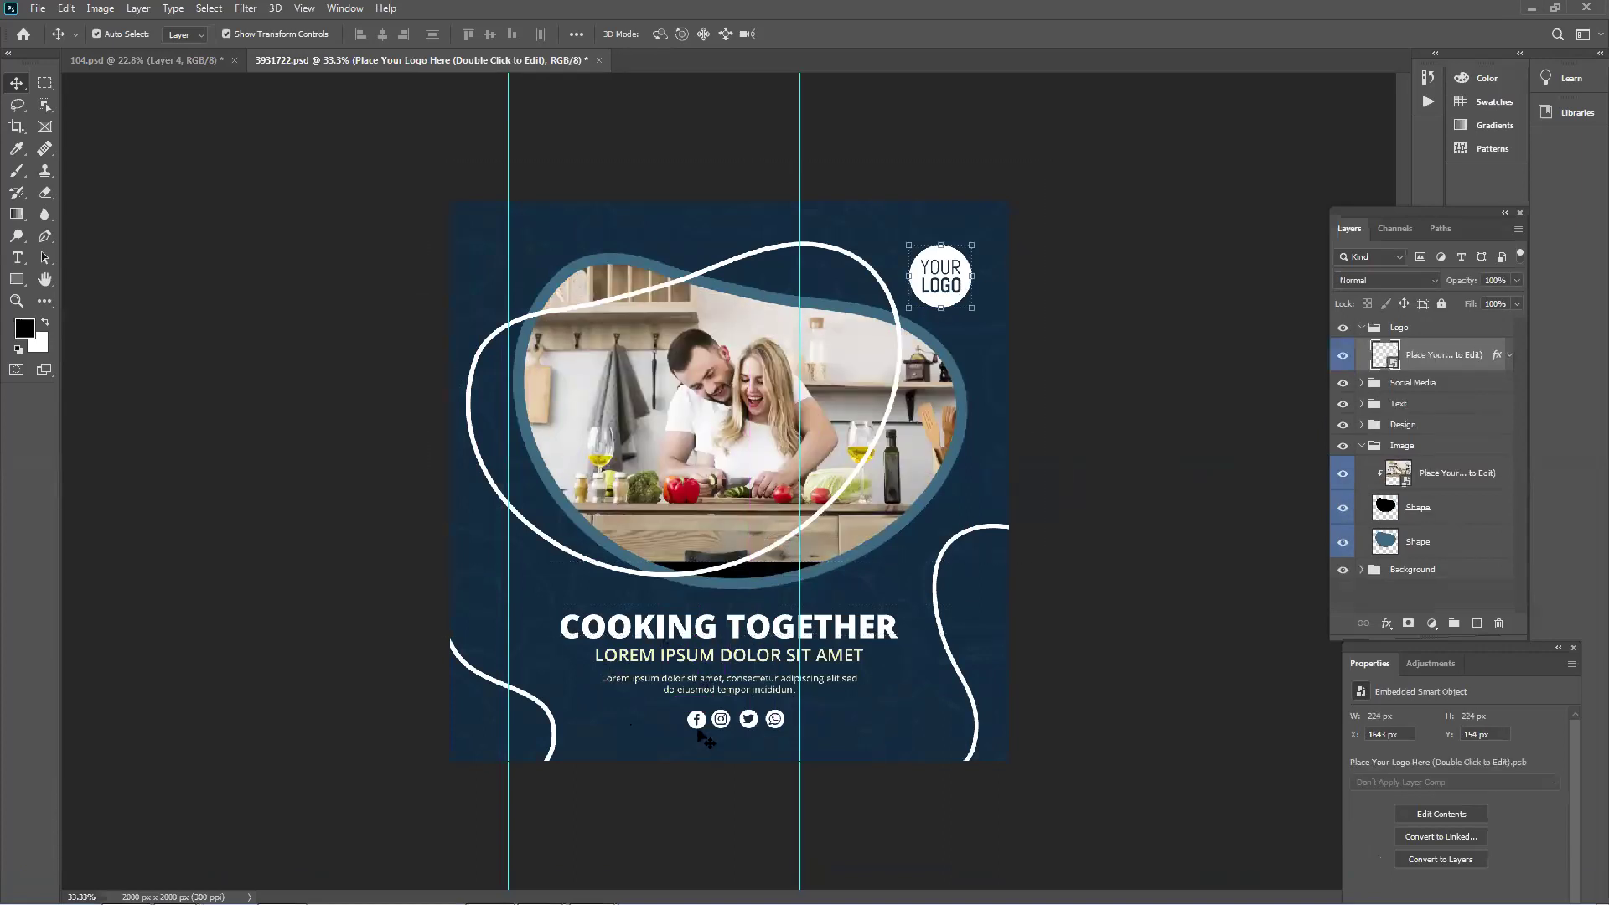
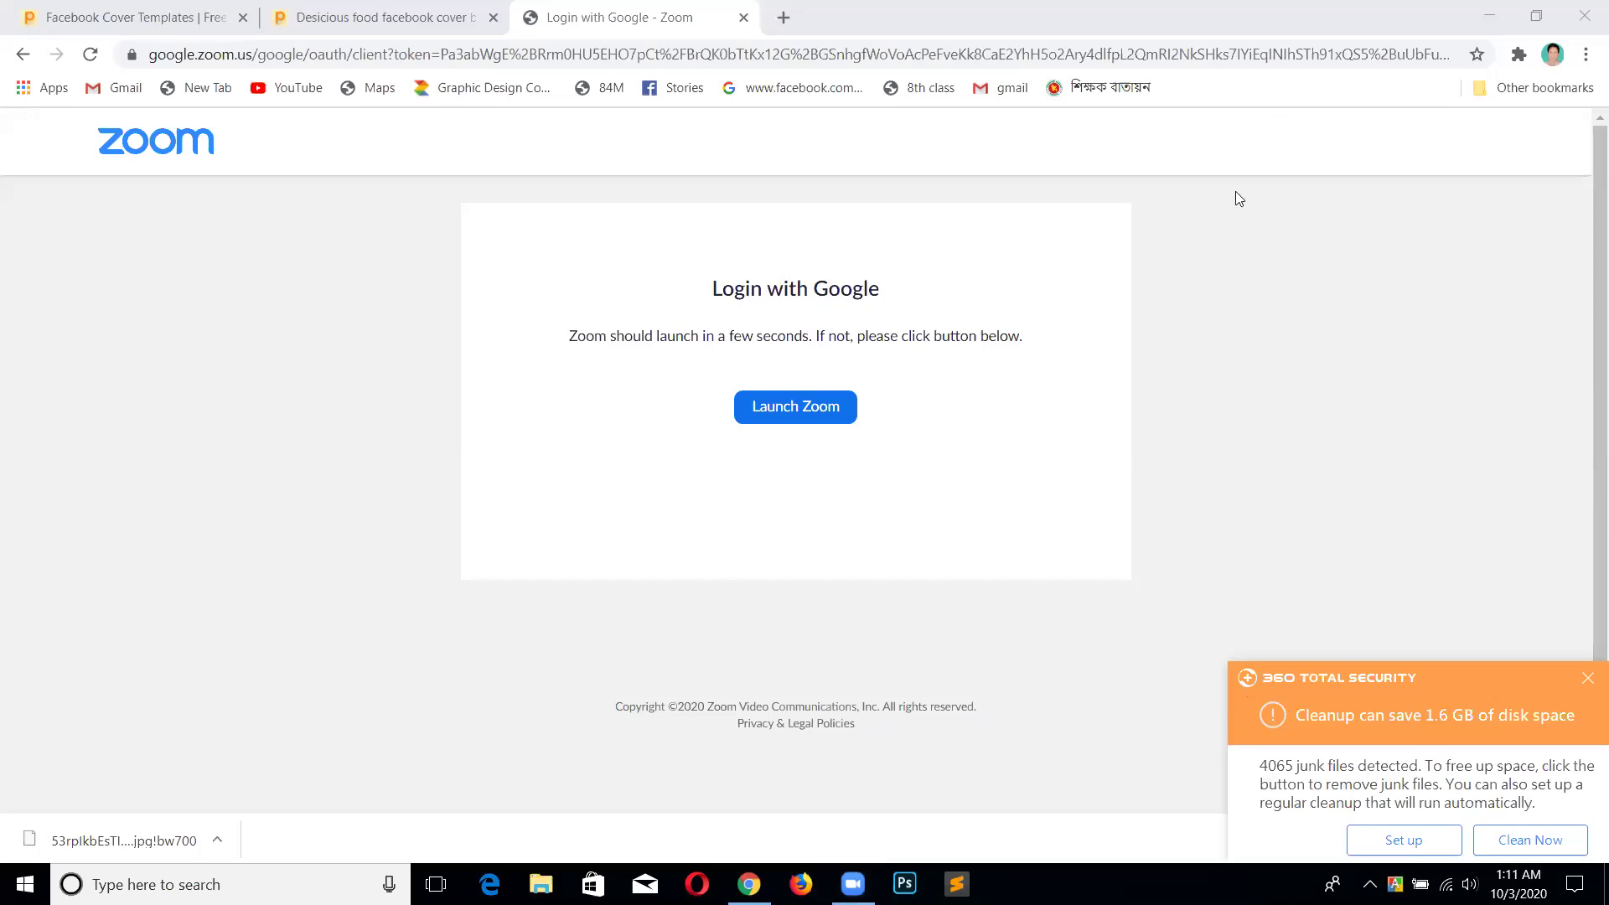
Launch Zoom from its Google login page in the browser and allow Zoom Meetings to open.
{"action": "left_click", "coordinate": [796, 416]}
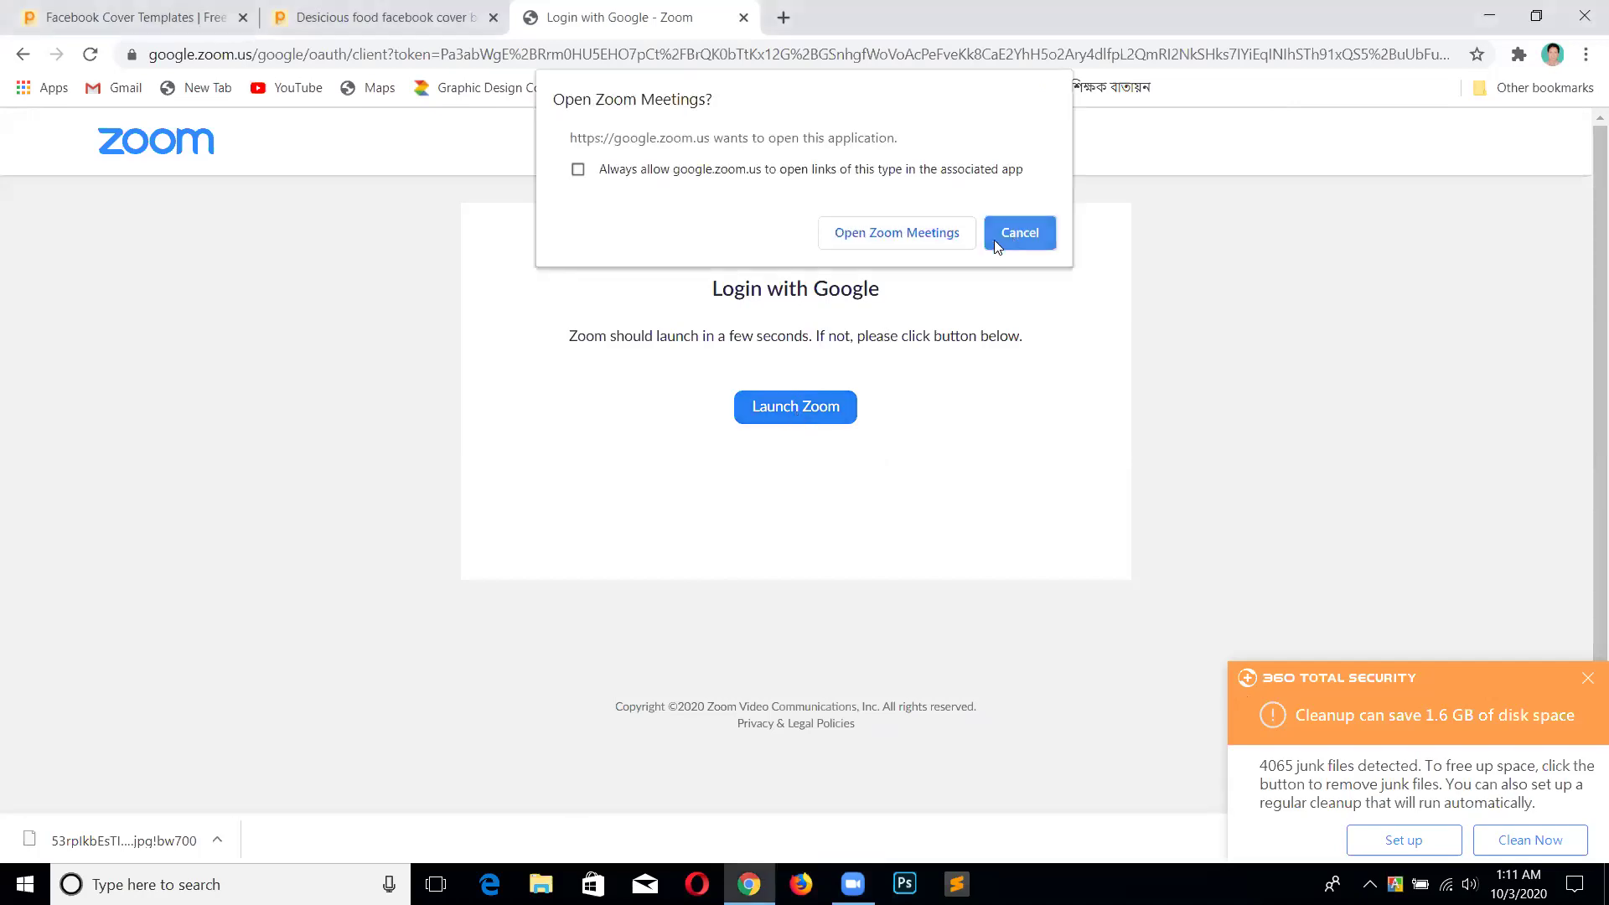
{"action": "left_click", "coordinate": [925, 243]}
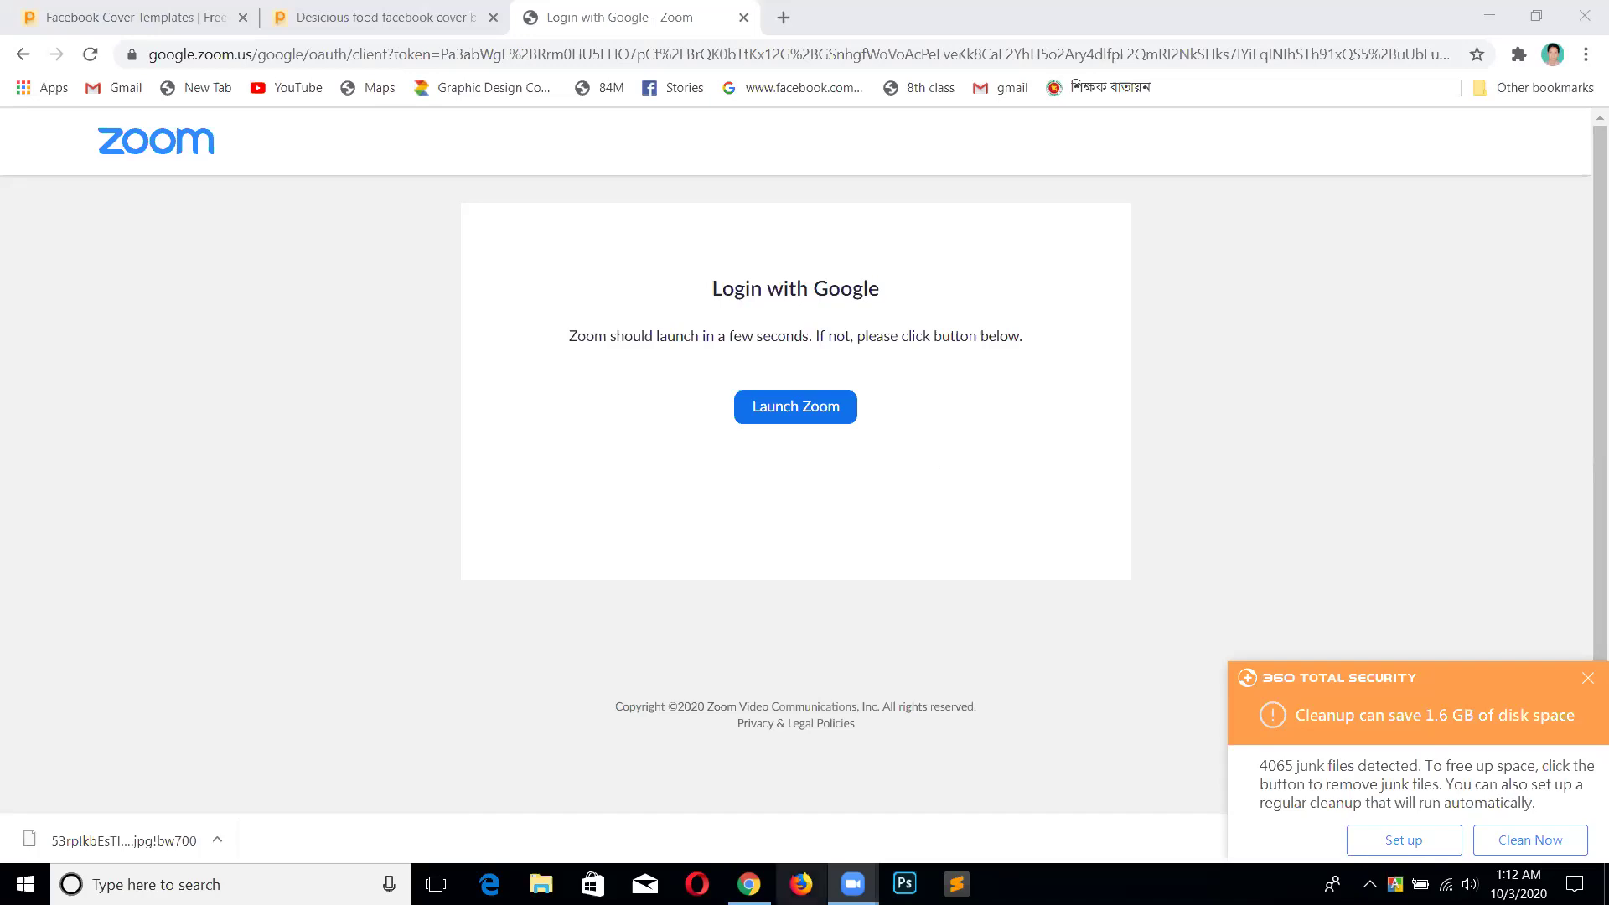
Close the food banner tab and search Google in a new tab for "facebook cover template free".
{"action": "mouse_move", "coordinate": [748, 884]}
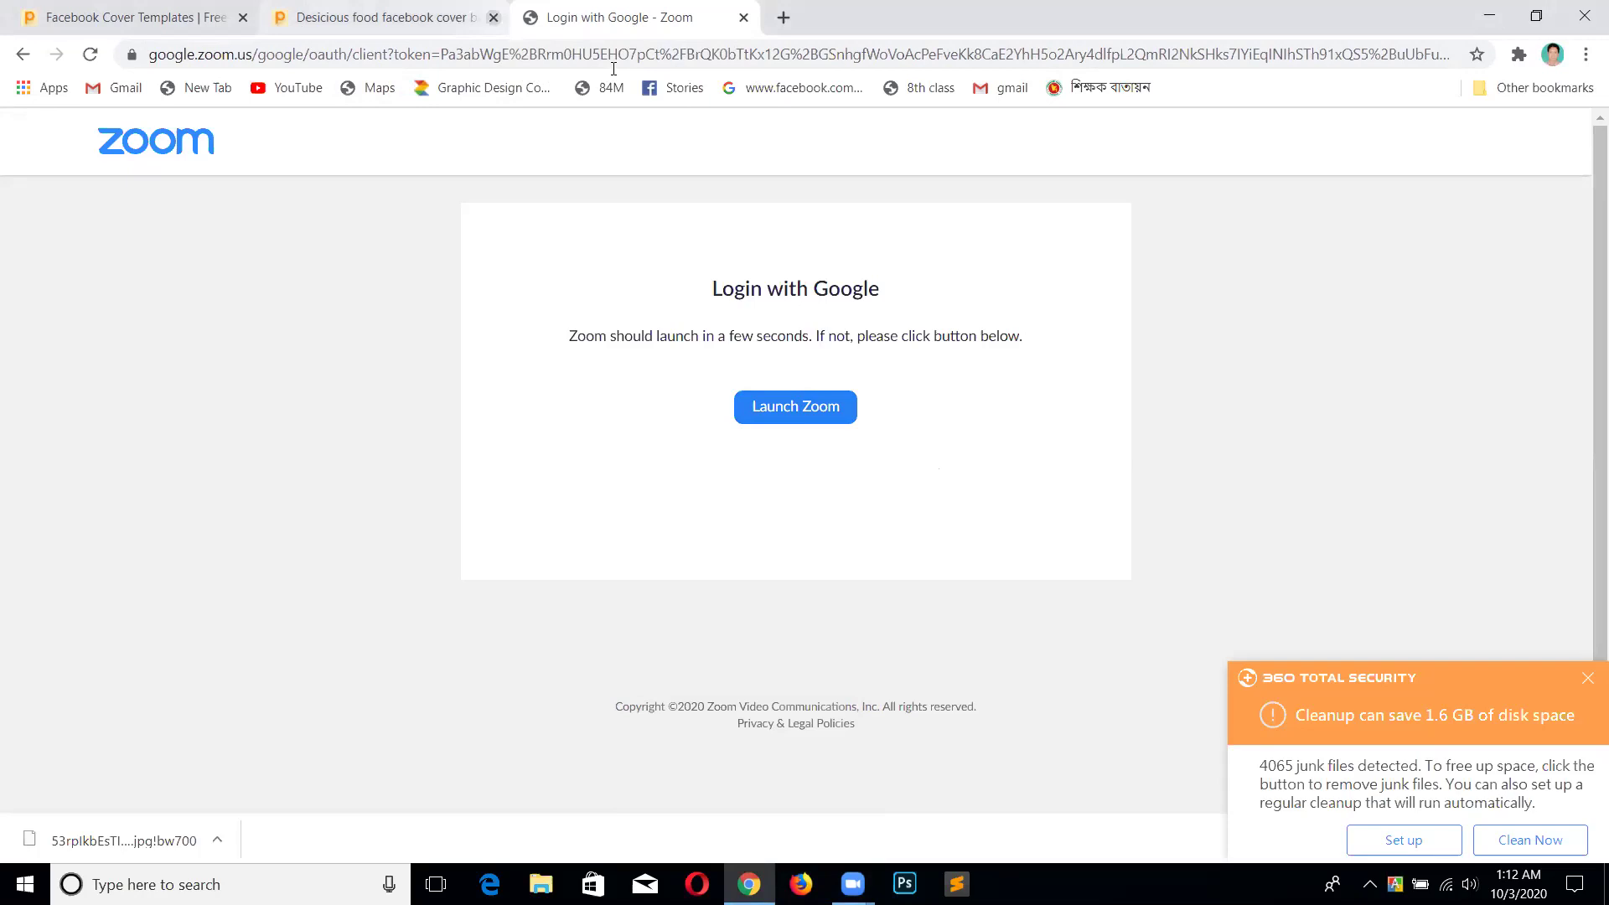
{"action": "left_click", "coordinate": [493, 17]}
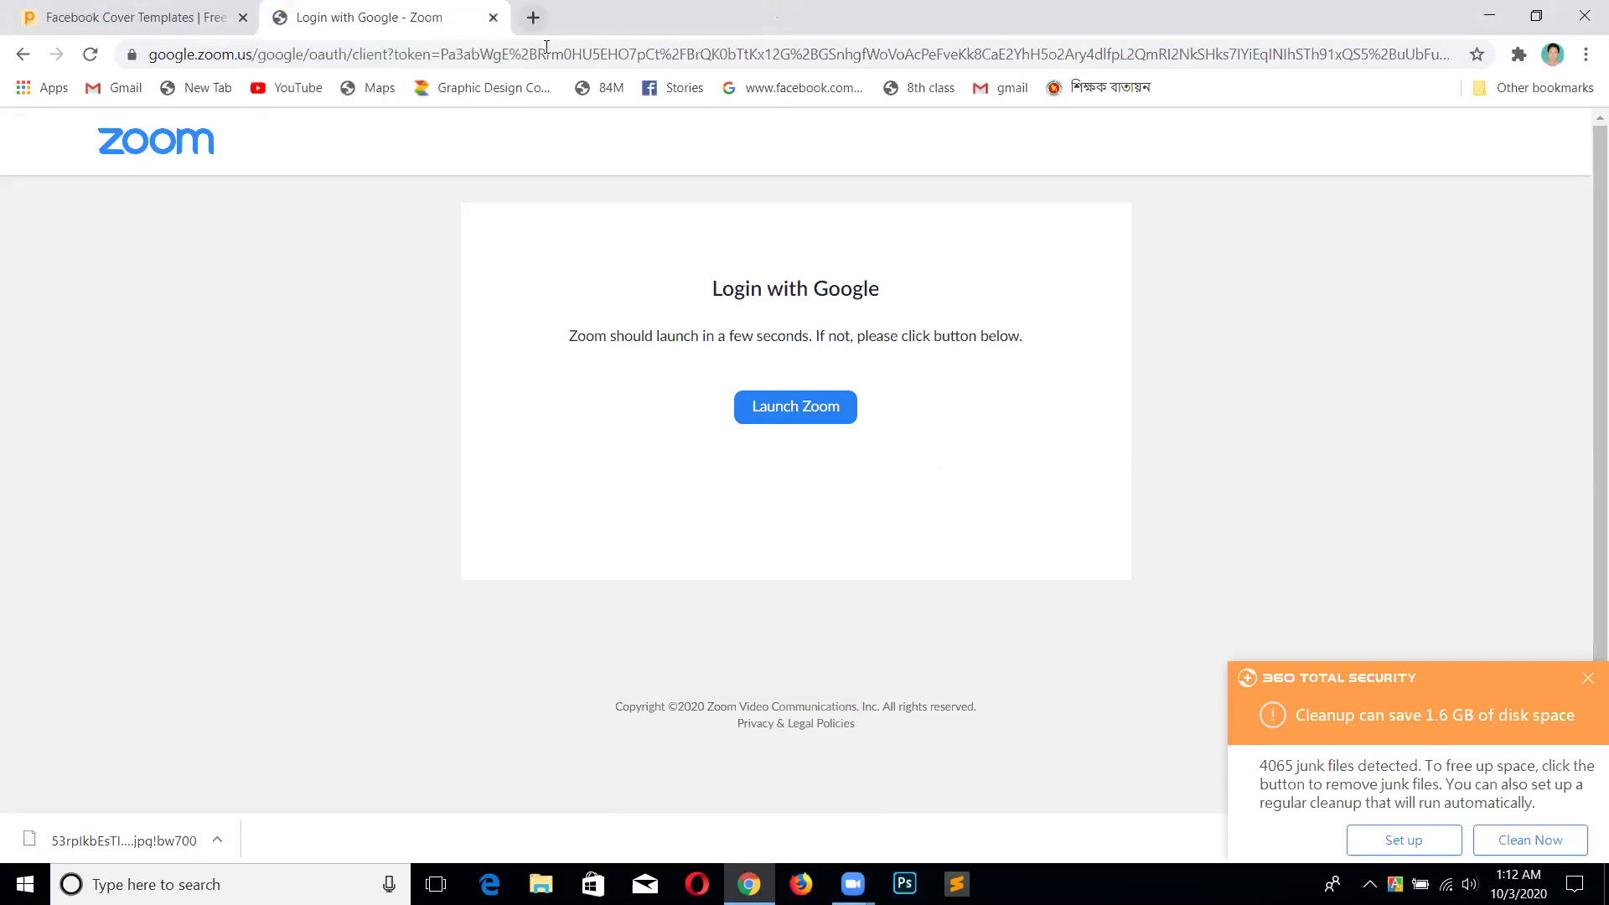
{"action": "key", "text": "ctrl+t"}
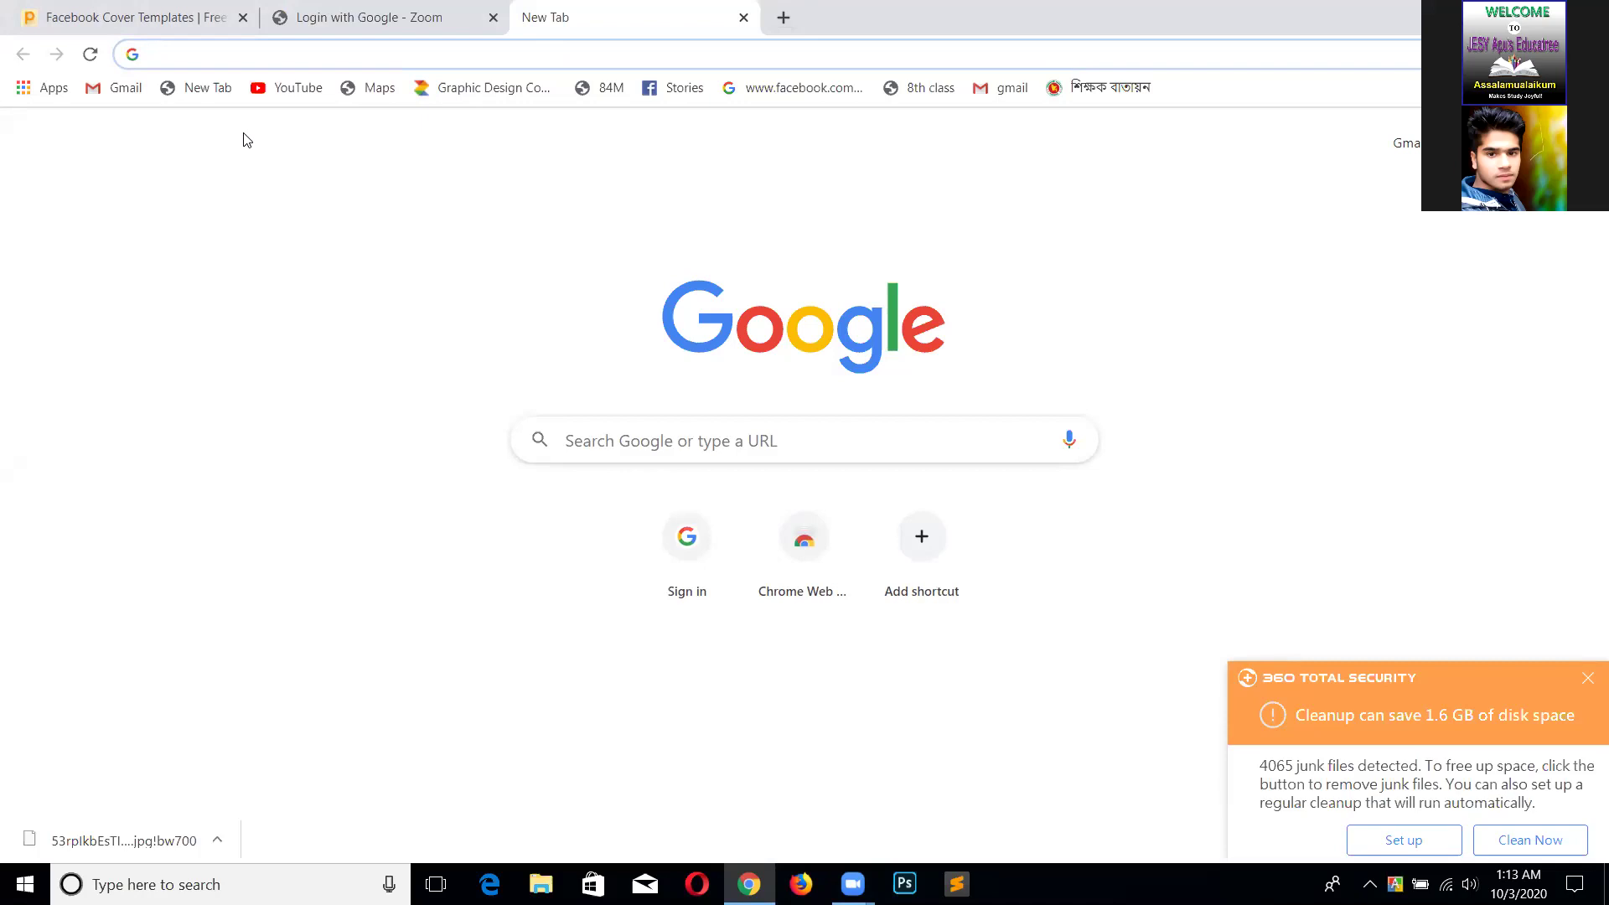
{"action": "type", "text": "fa"}
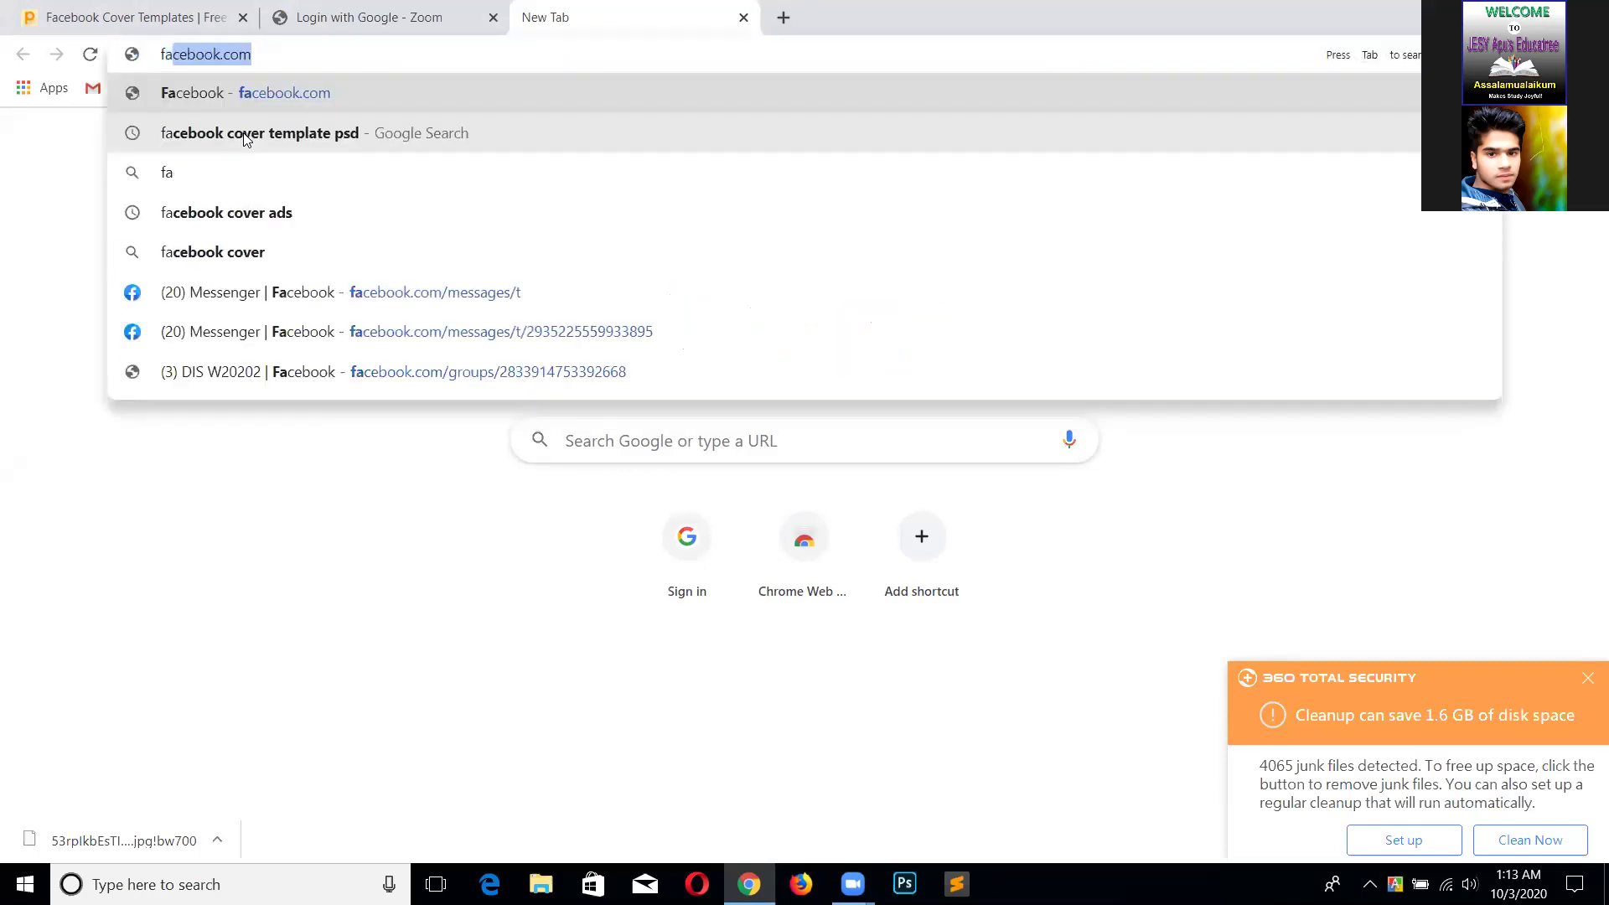
{"action": "type", "text": "cebook"}
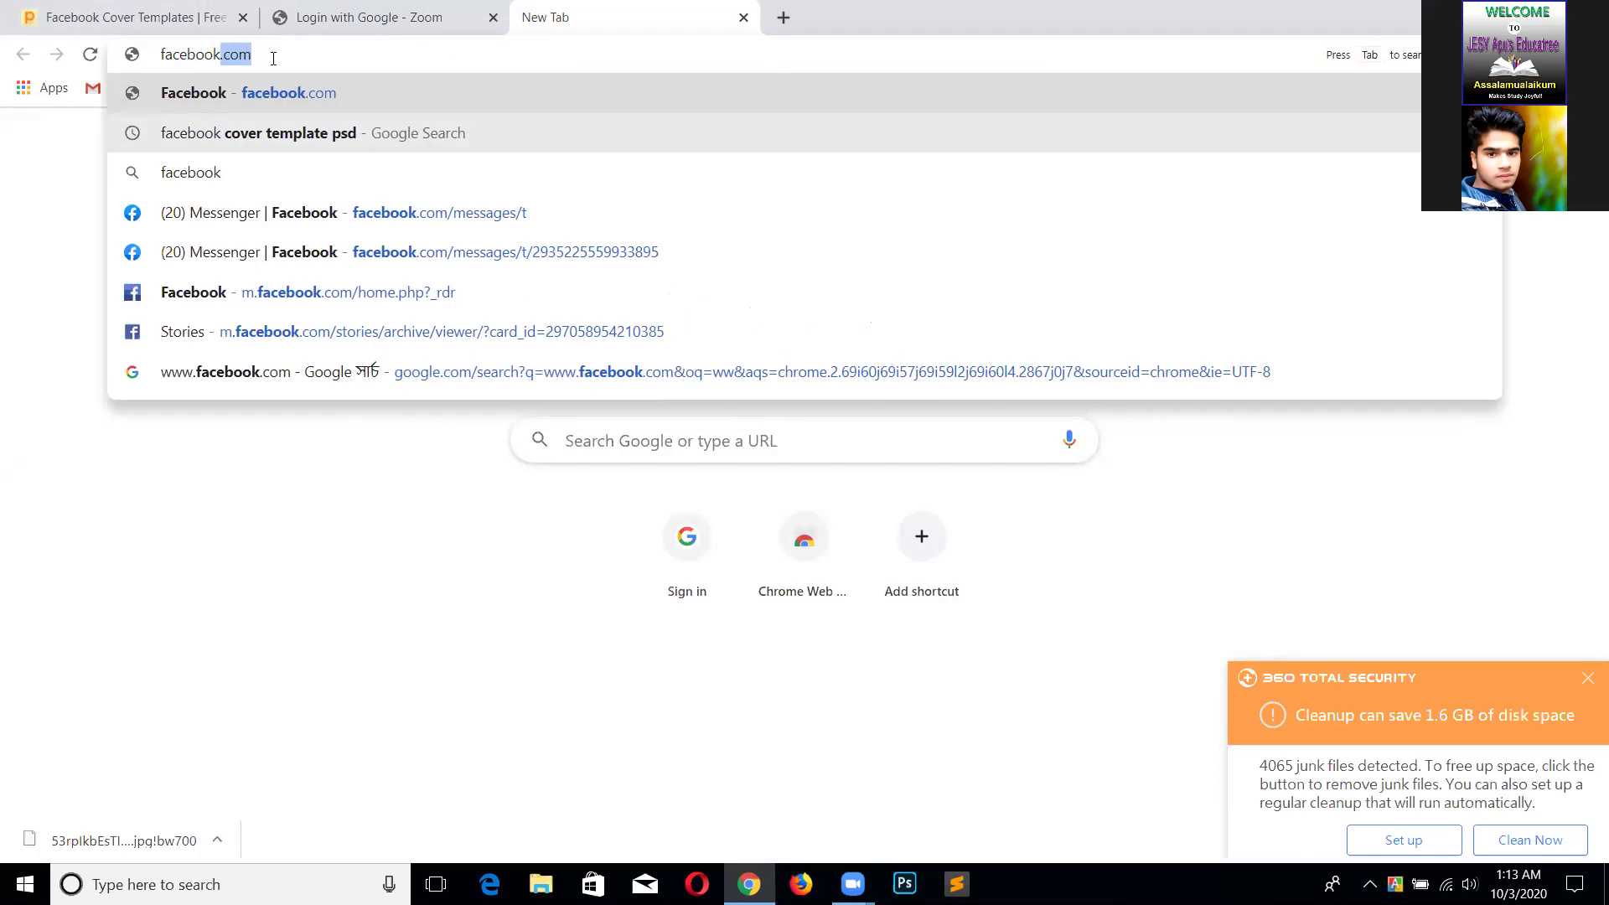
{"action": "key", "text": "BackSpace"}
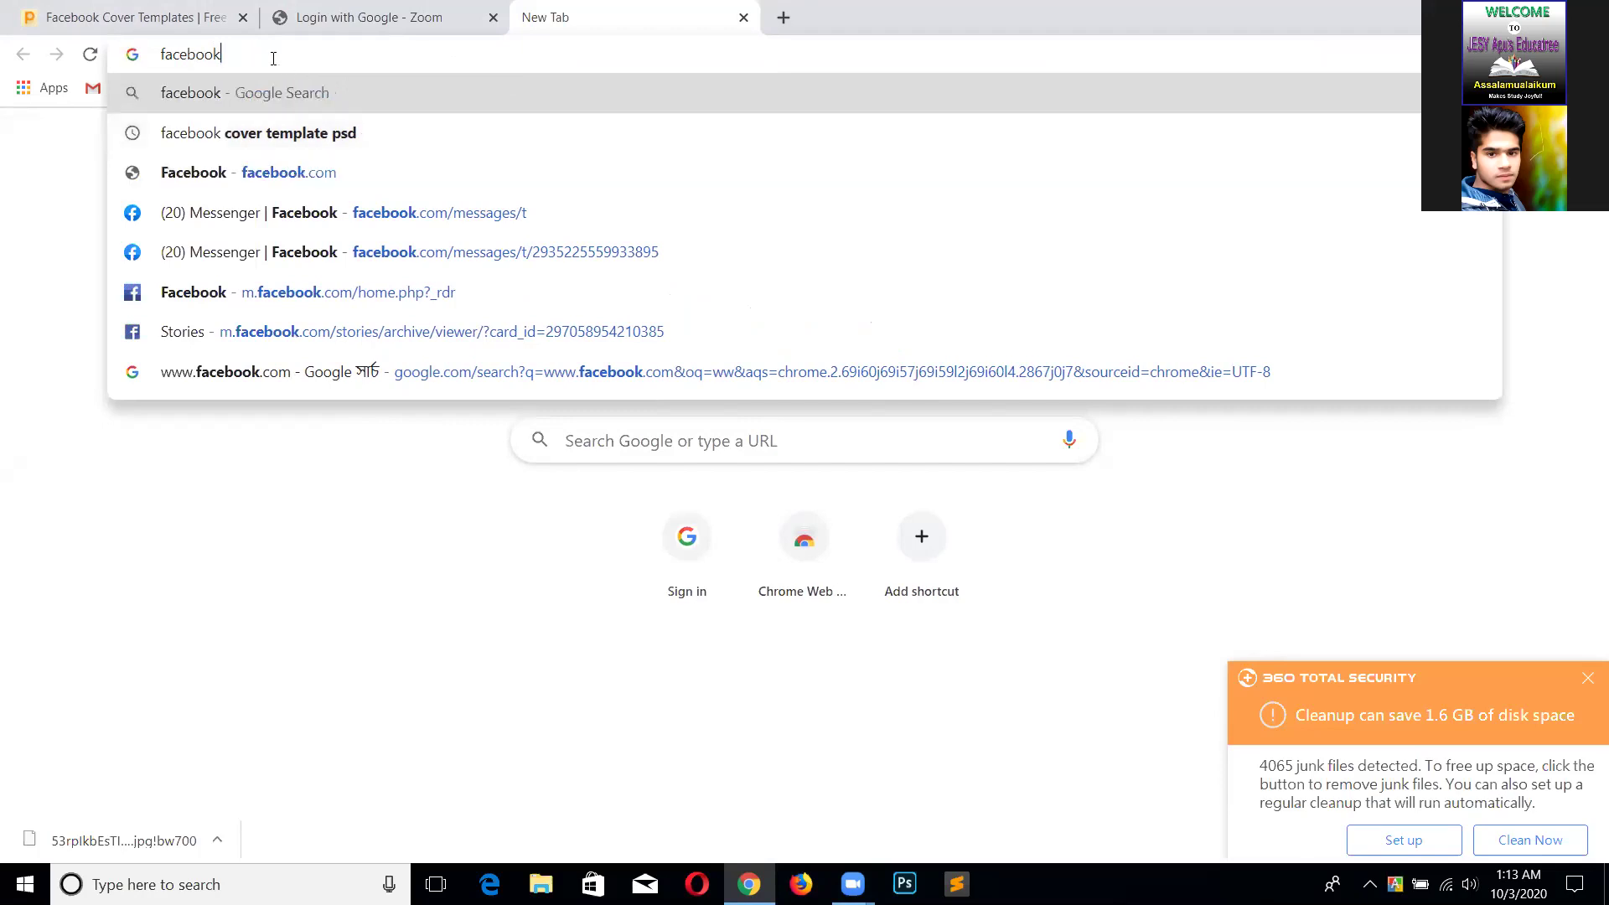
{"action": "type", "text": "co"}
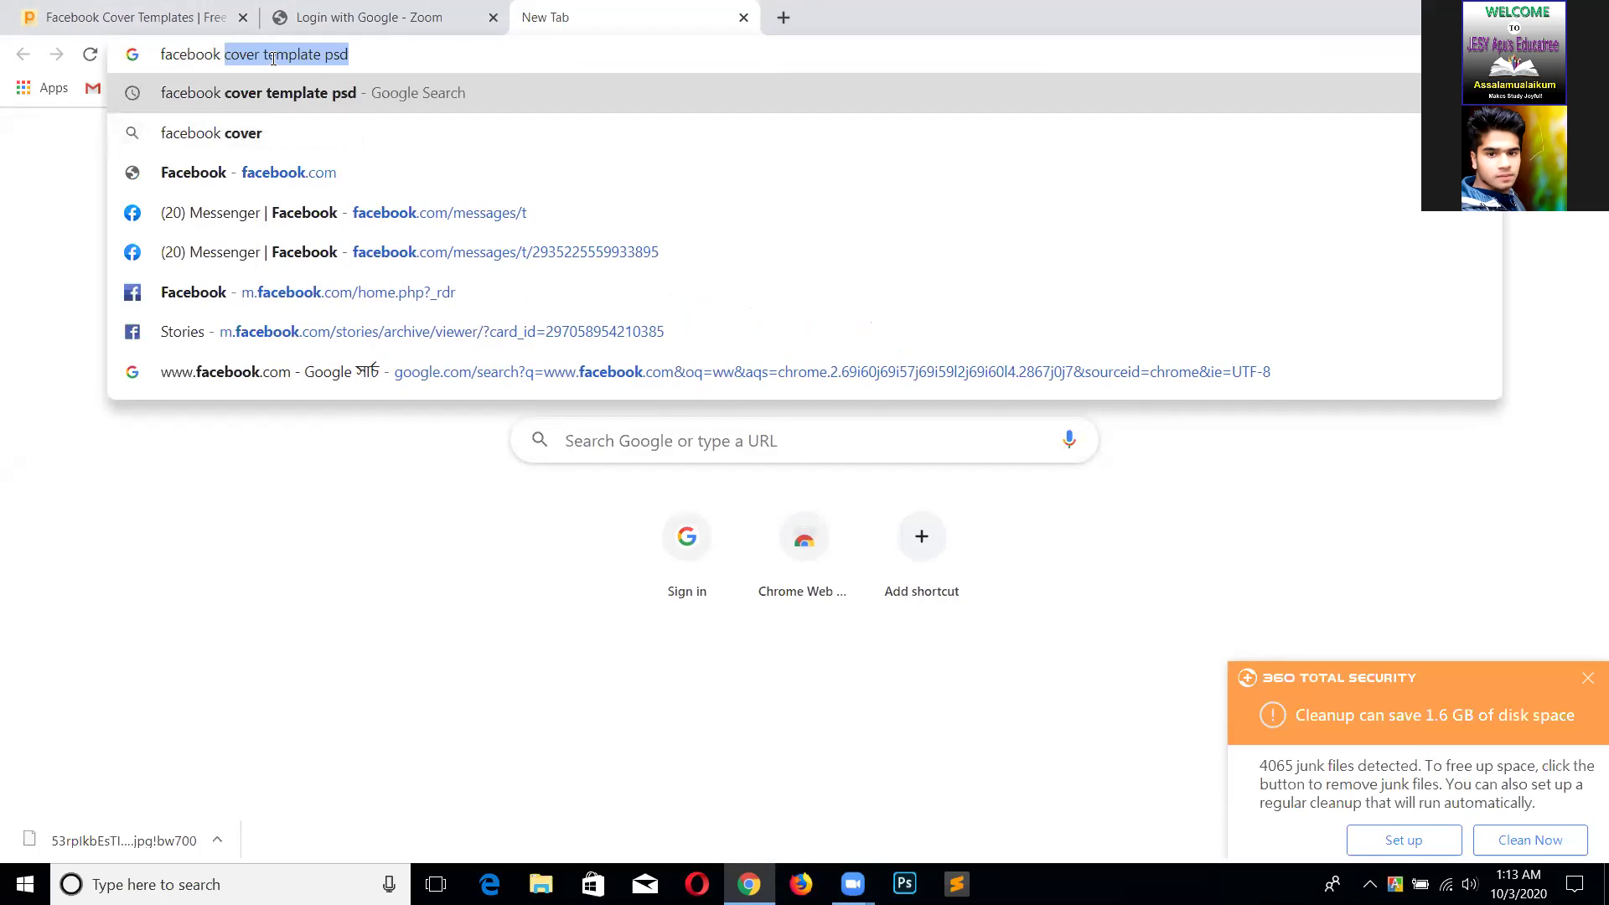
{"action": "type", "text": "v"}
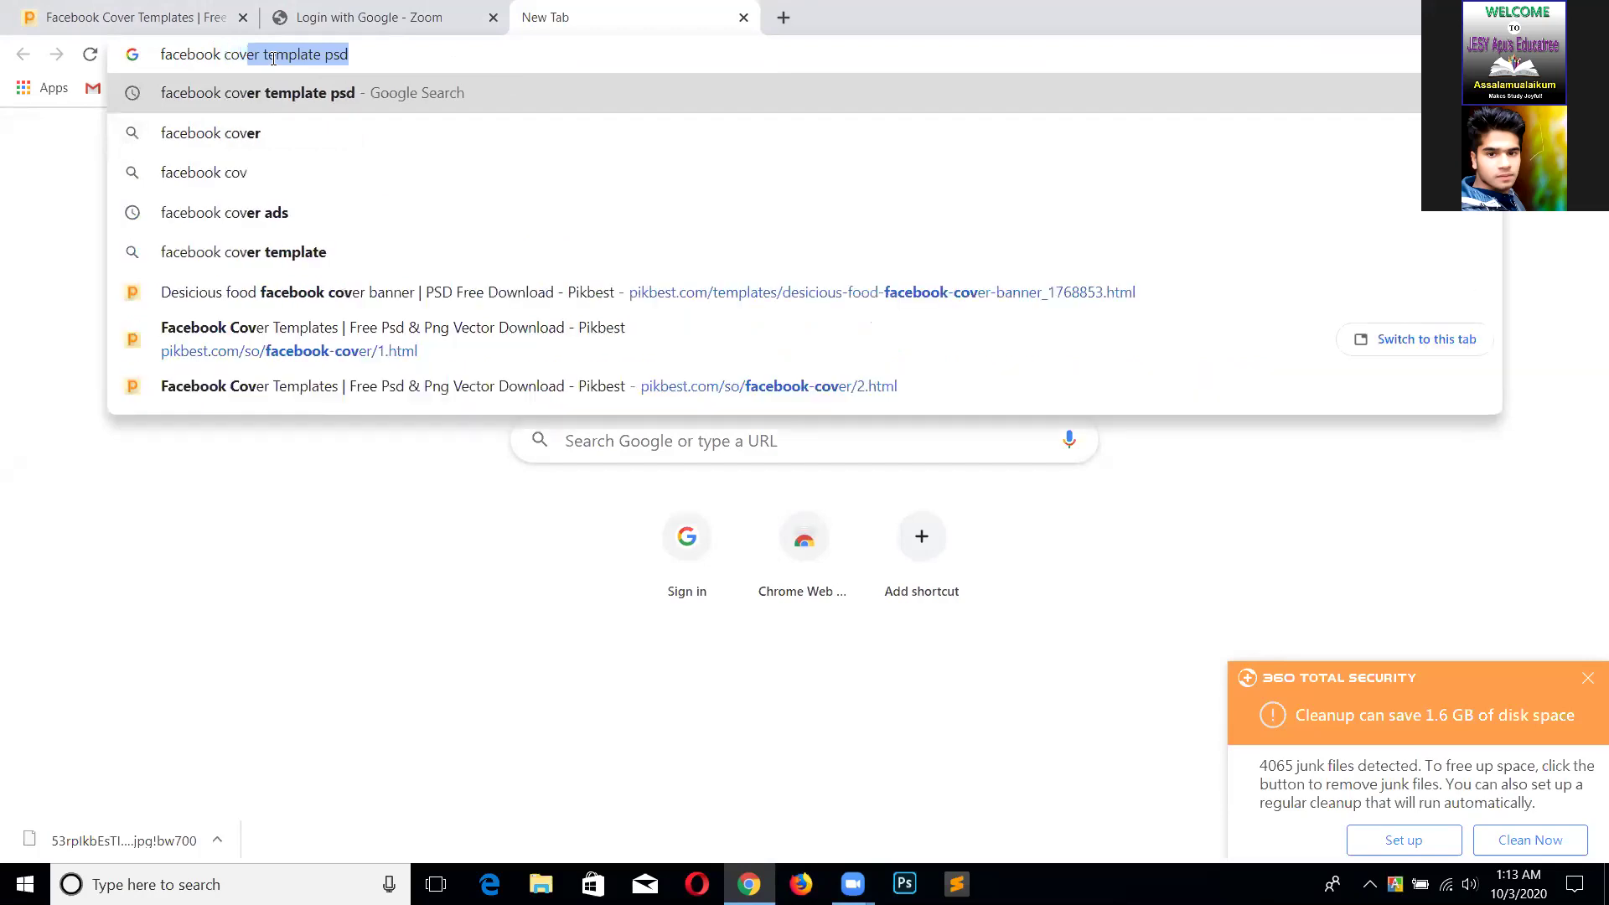
{"action": "type", "text": "er t"}
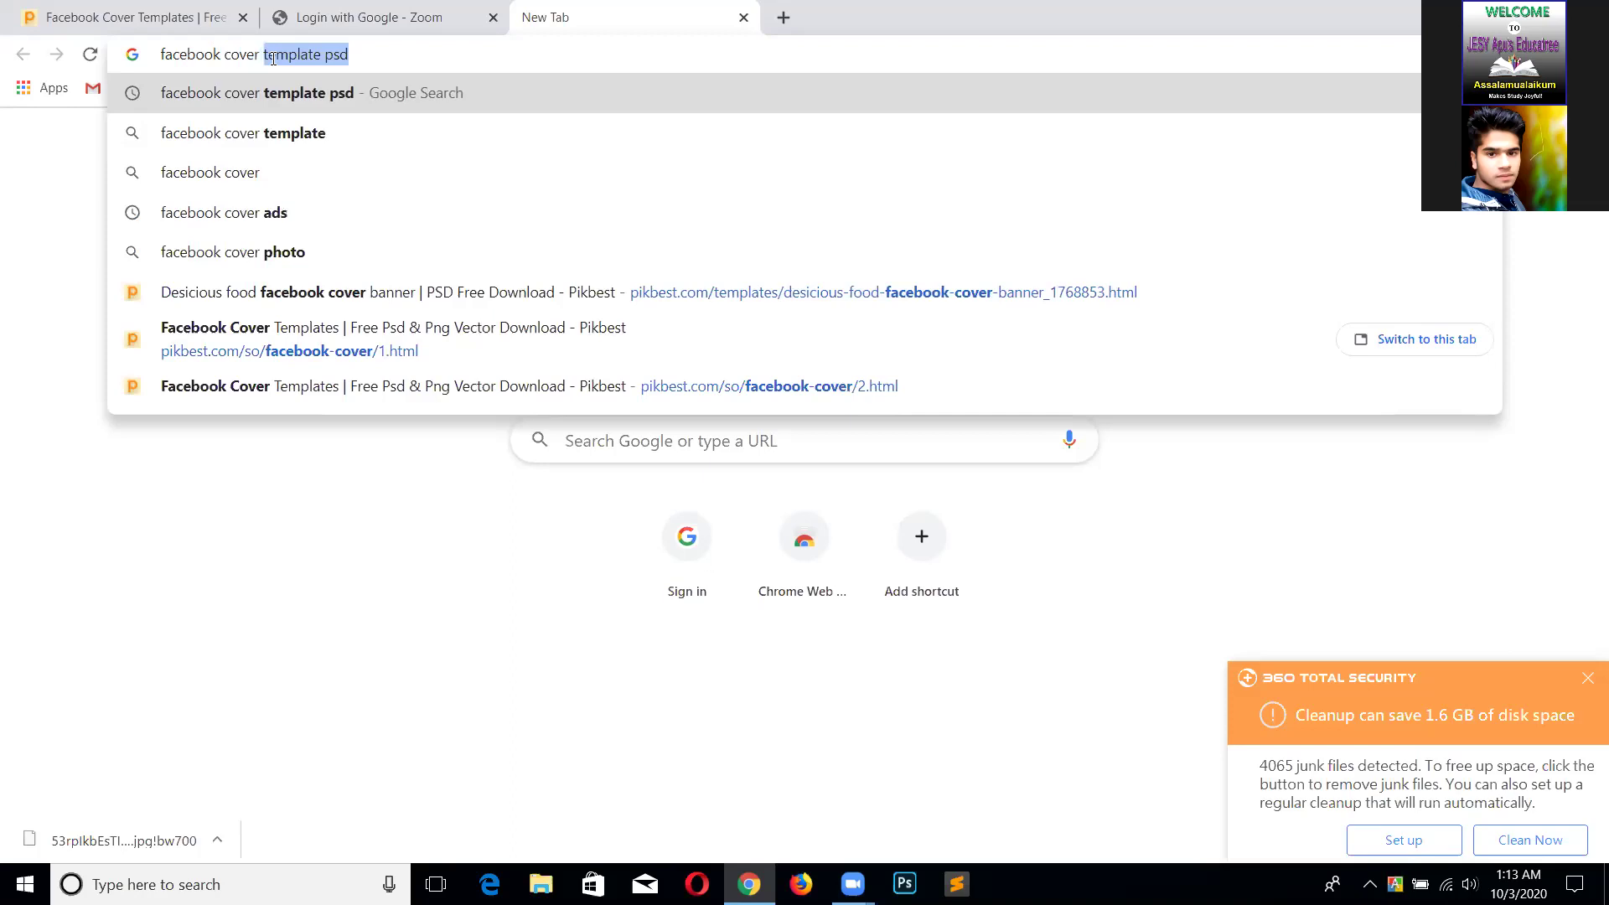
{"action": "type", "text": "emplet"}
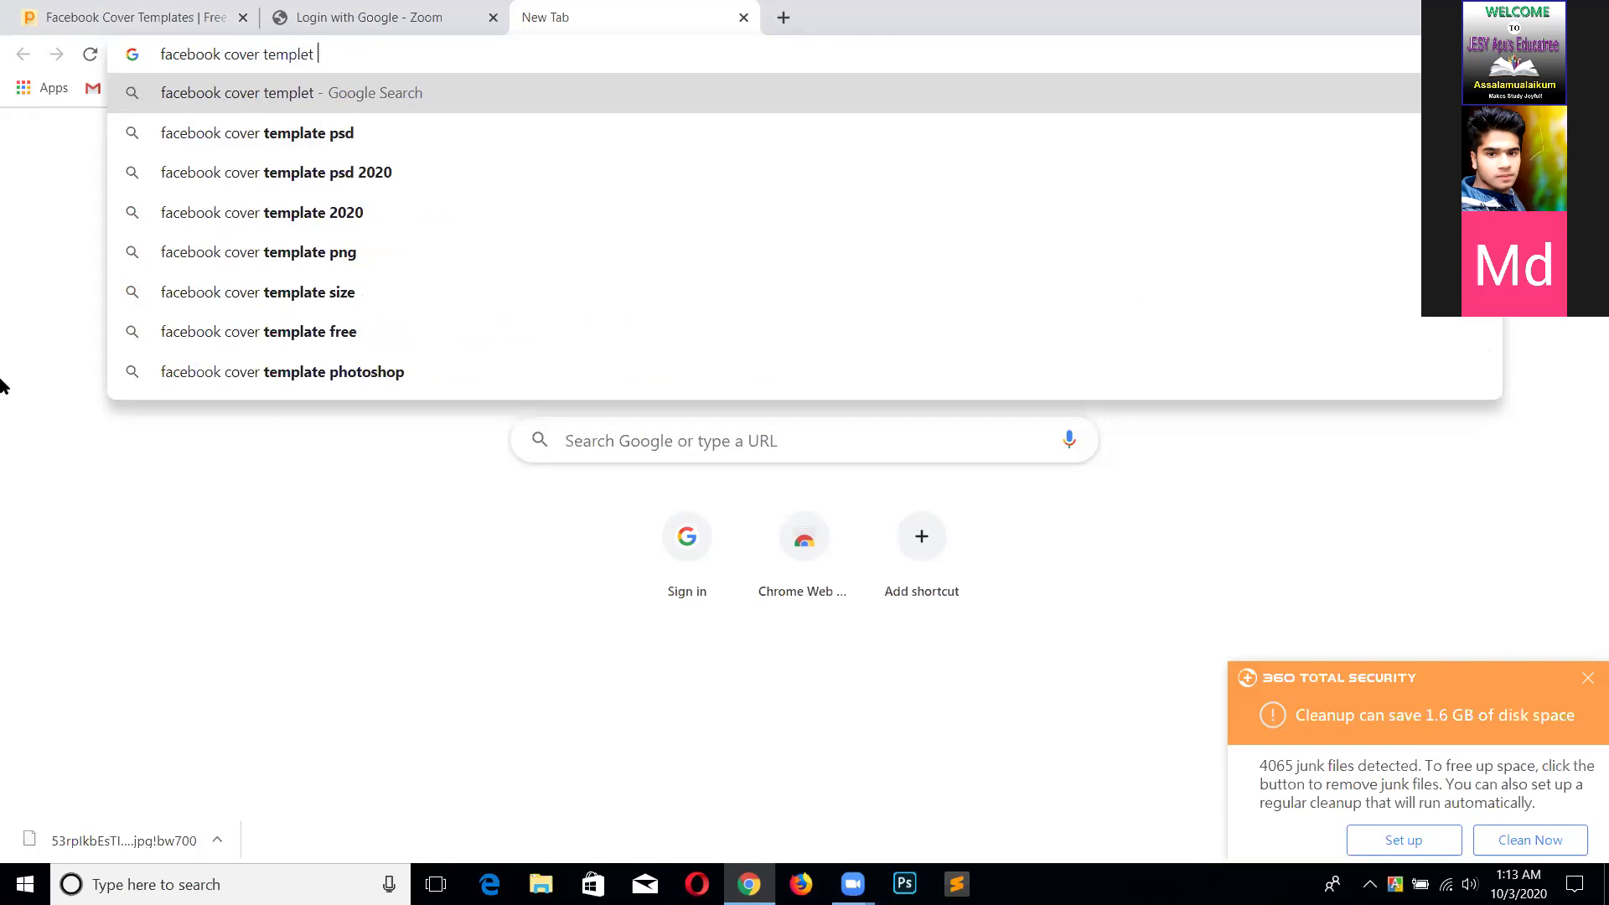
{"action": "left_click", "coordinate": [293, 343]}
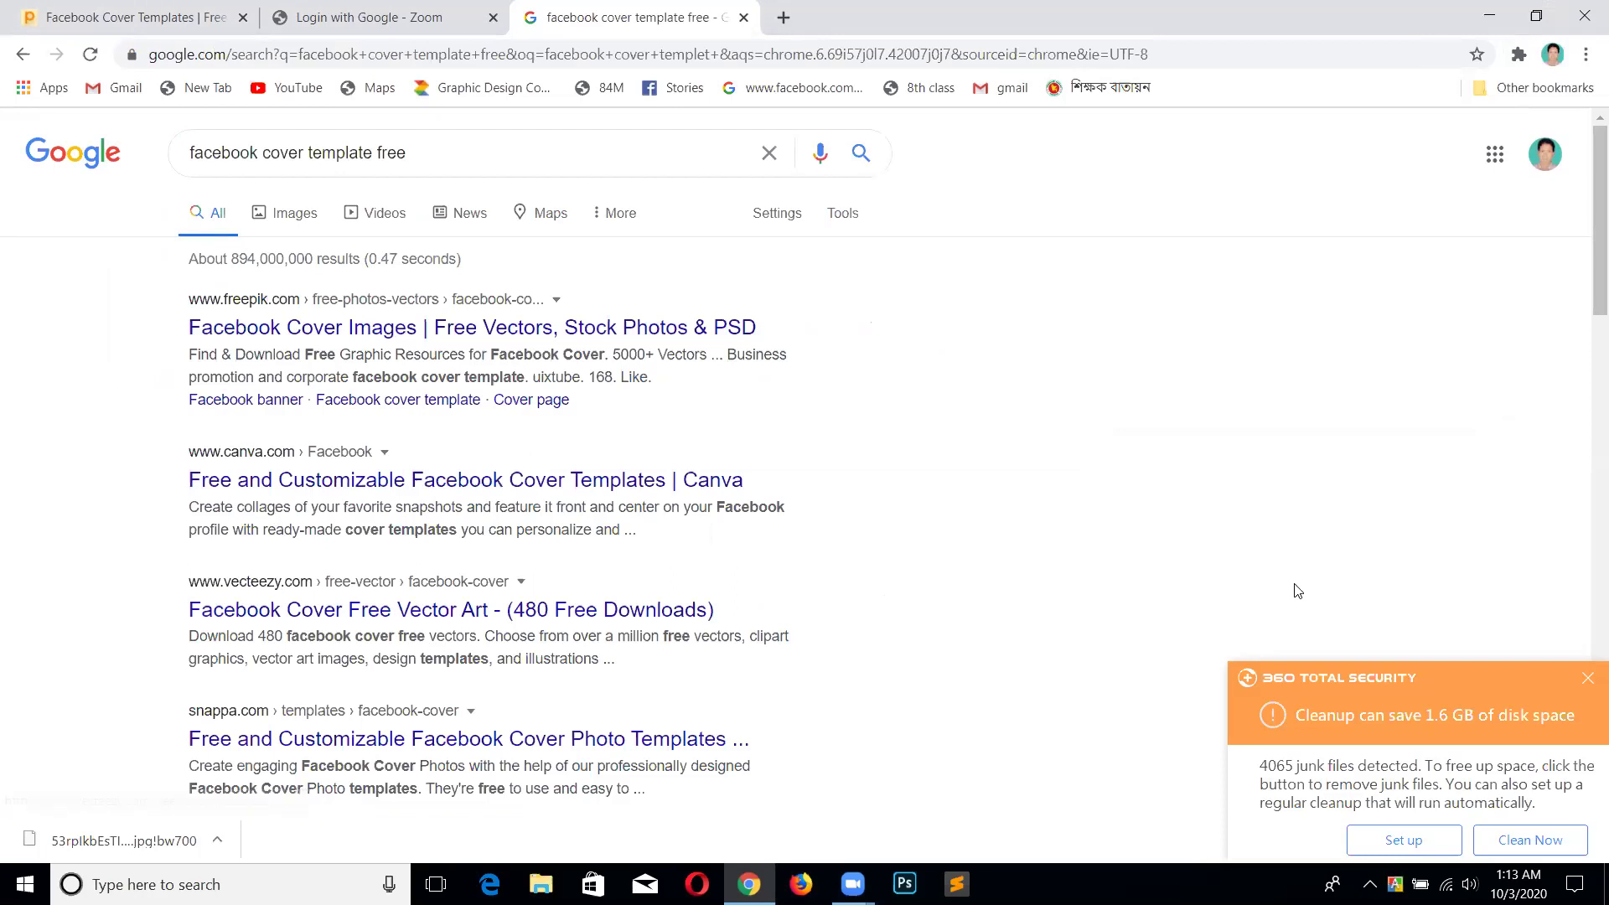
Review the search results and open Canva's "Free and Customizable Facebook Cover Templates" page.
{"action": "scroll", "coordinate": [1583, 281], "scroll_direction": "down", "scroll_amount": 2}
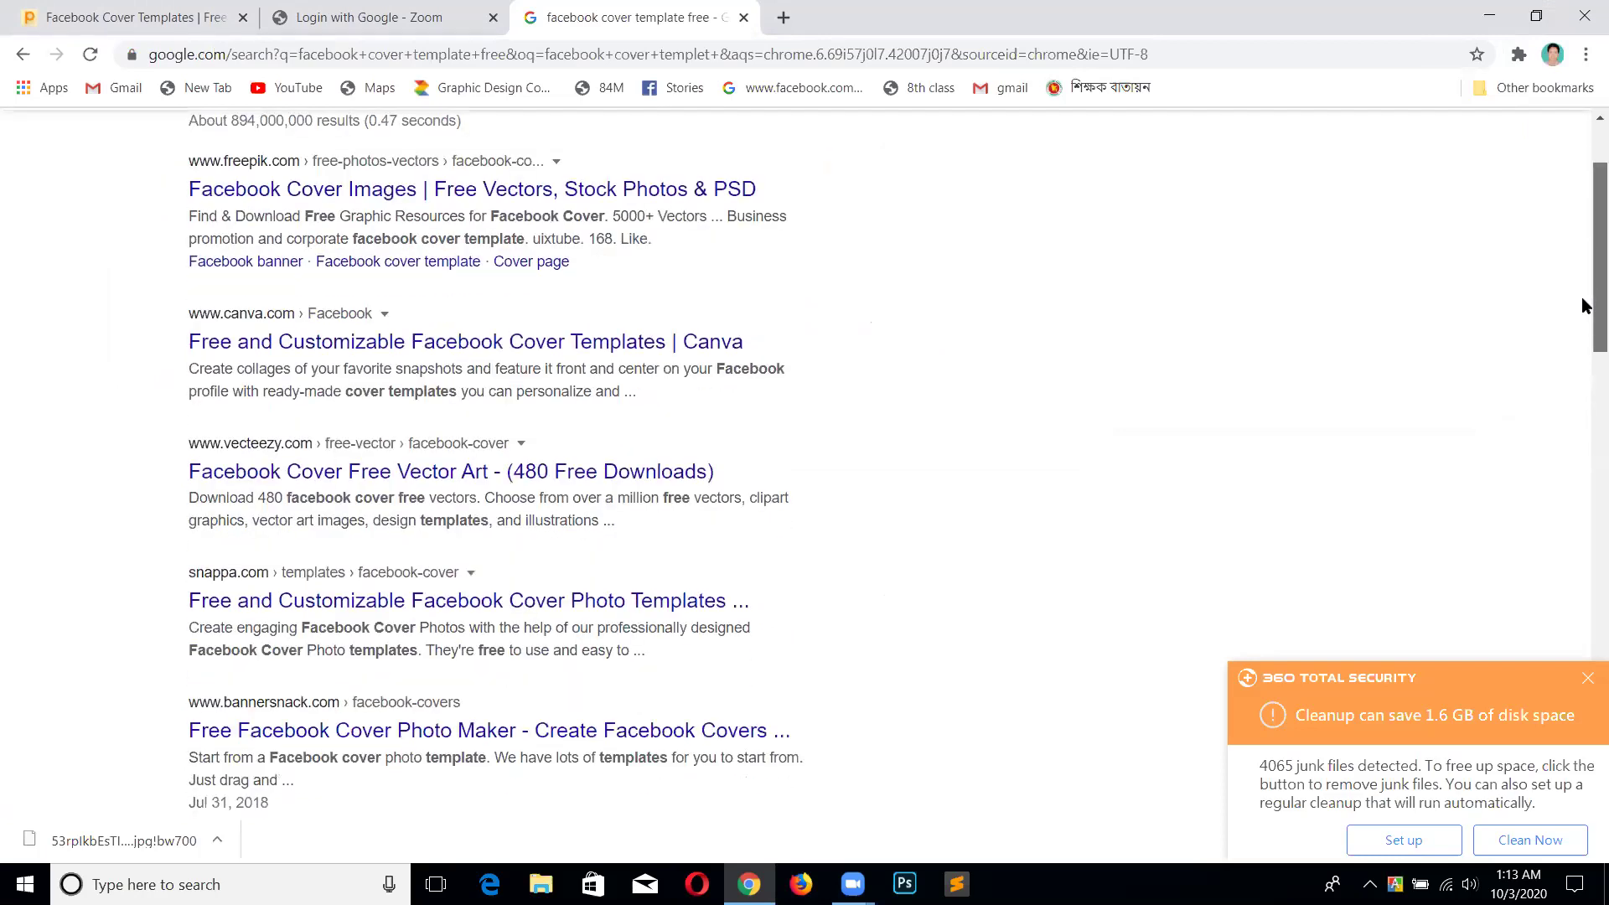
{"action": "scroll", "coordinate": [1583, 325], "scroll_direction": "down", "scroll_amount": 4}
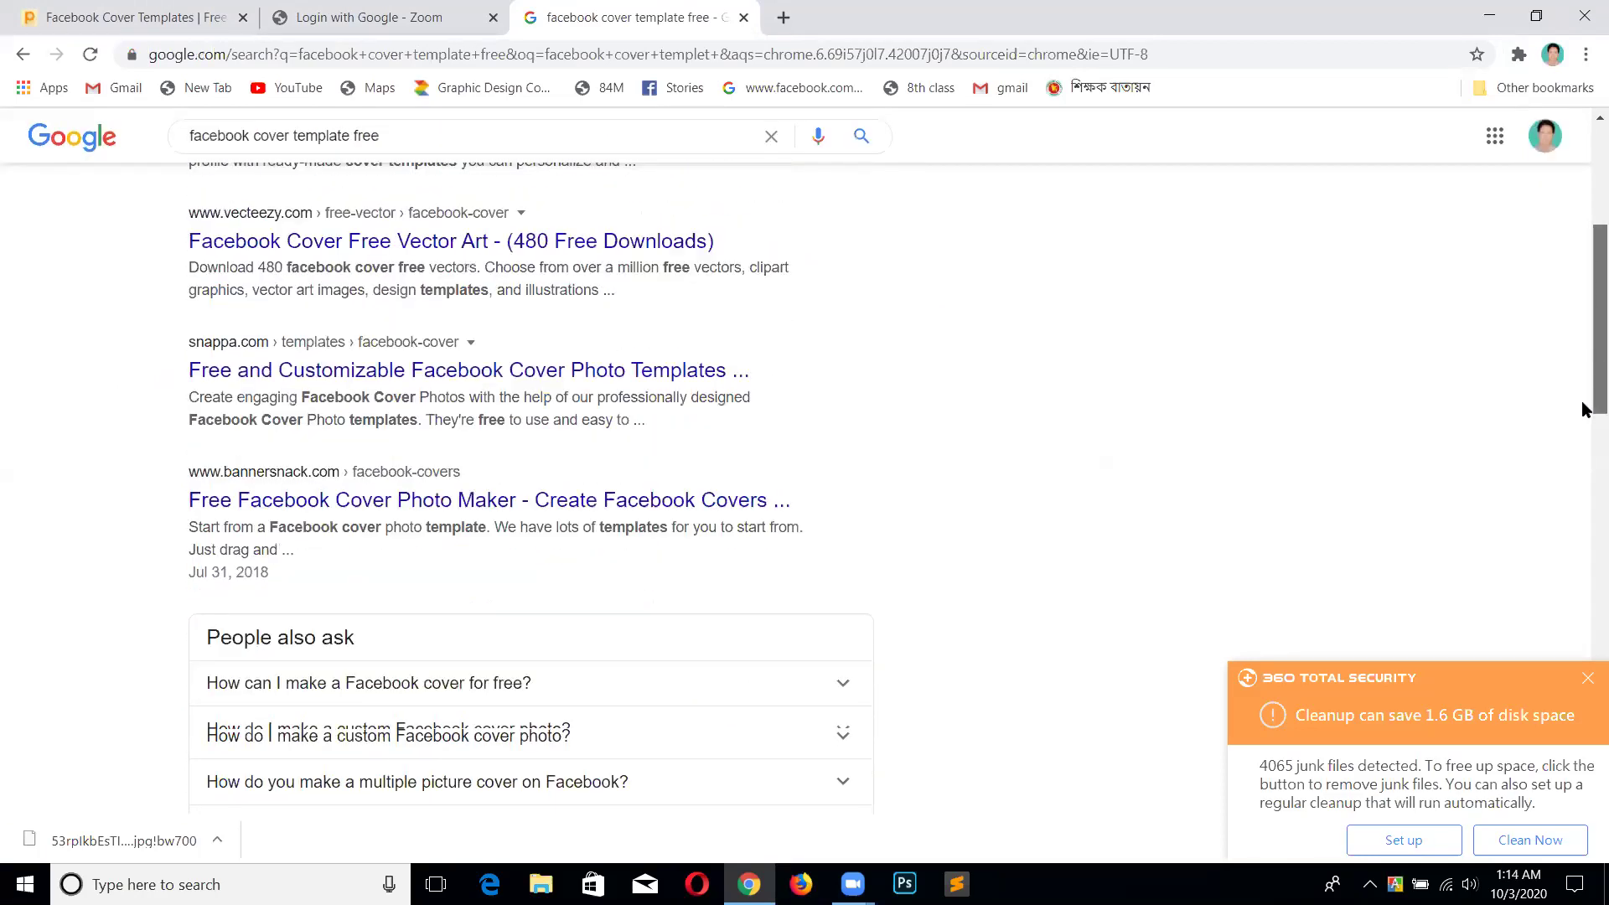
{"action": "scroll", "coordinate": [1583, 323], "scroll_direction": "up", "scroll_amount": 1}
{"action": "scroll", "coordinate": [1584, 323], "scroll_direction": "up", "scroll_amount": 5}
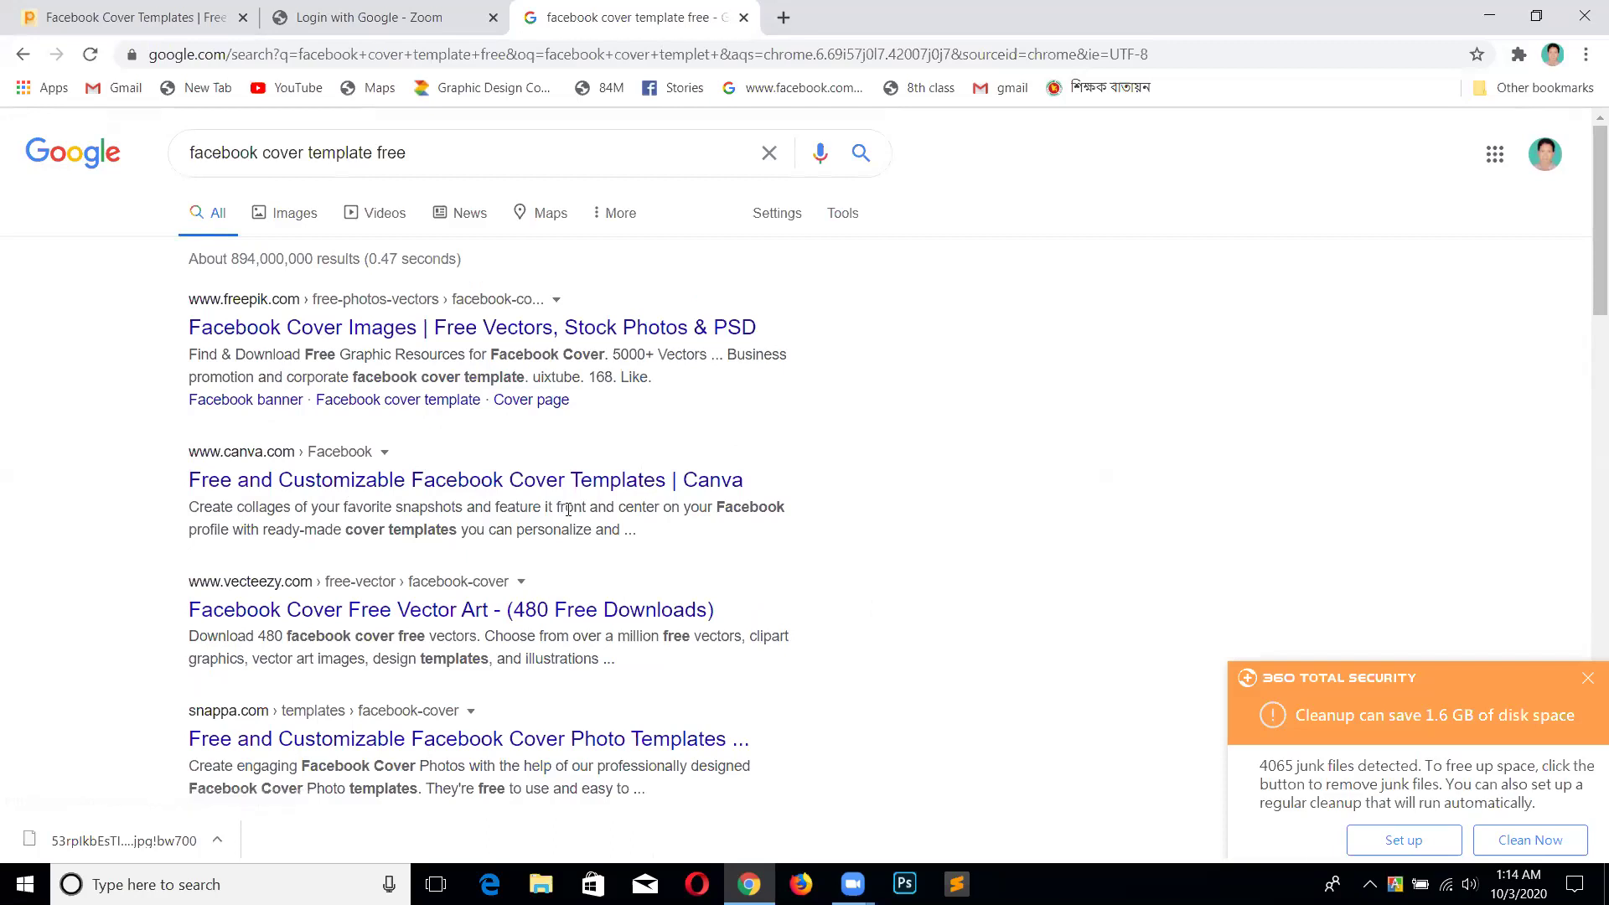
{"action": "left_click", "coordinate": [446, 491]}
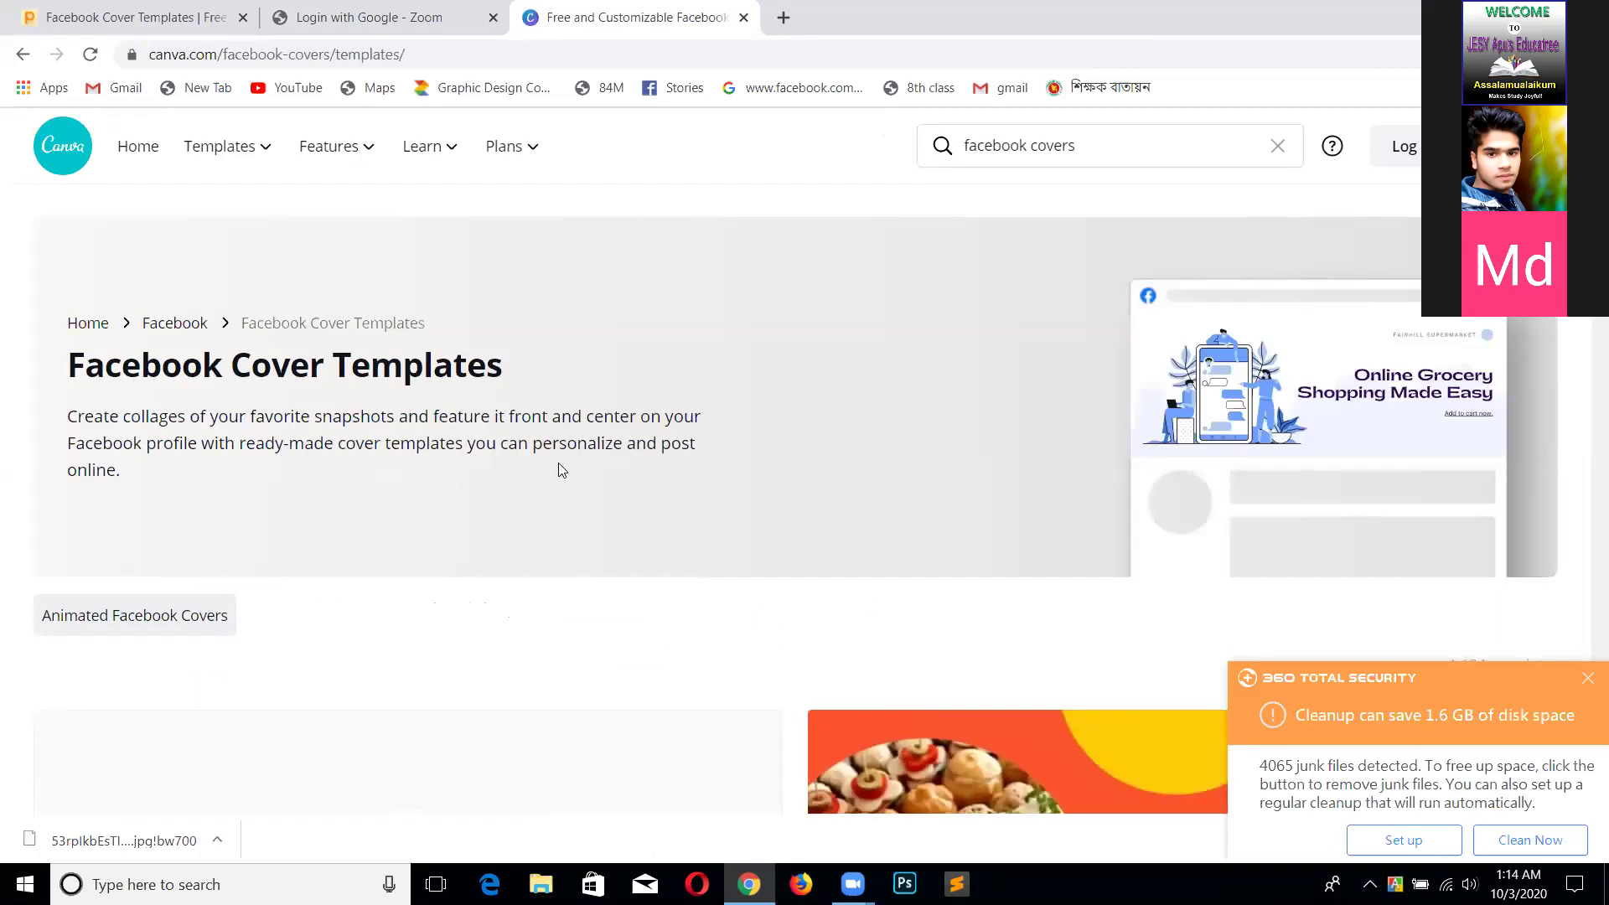
Examine the range of ready-made Facebook cover designs in Canva's template gallery.
{"action": "scroll", "coordinate": [796, 490], "scroll_direction": "down", "scroll_amount": 7}
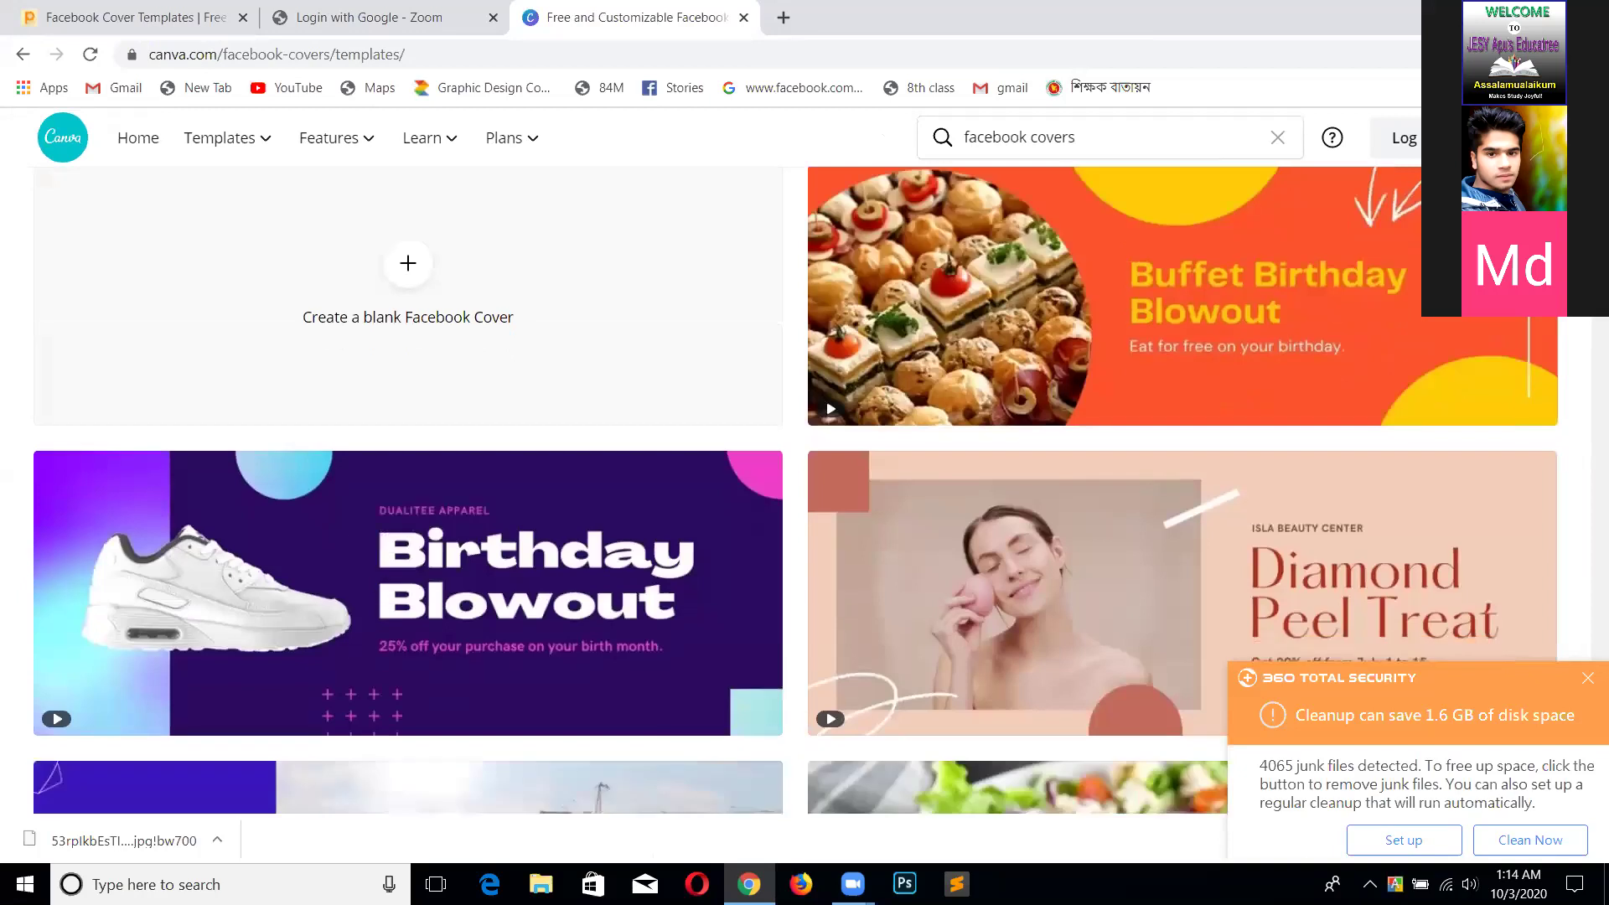
{"action": "scroll", "coordinate": [796, 490], "scroll_direction": "down", "scroll_amount": 8}
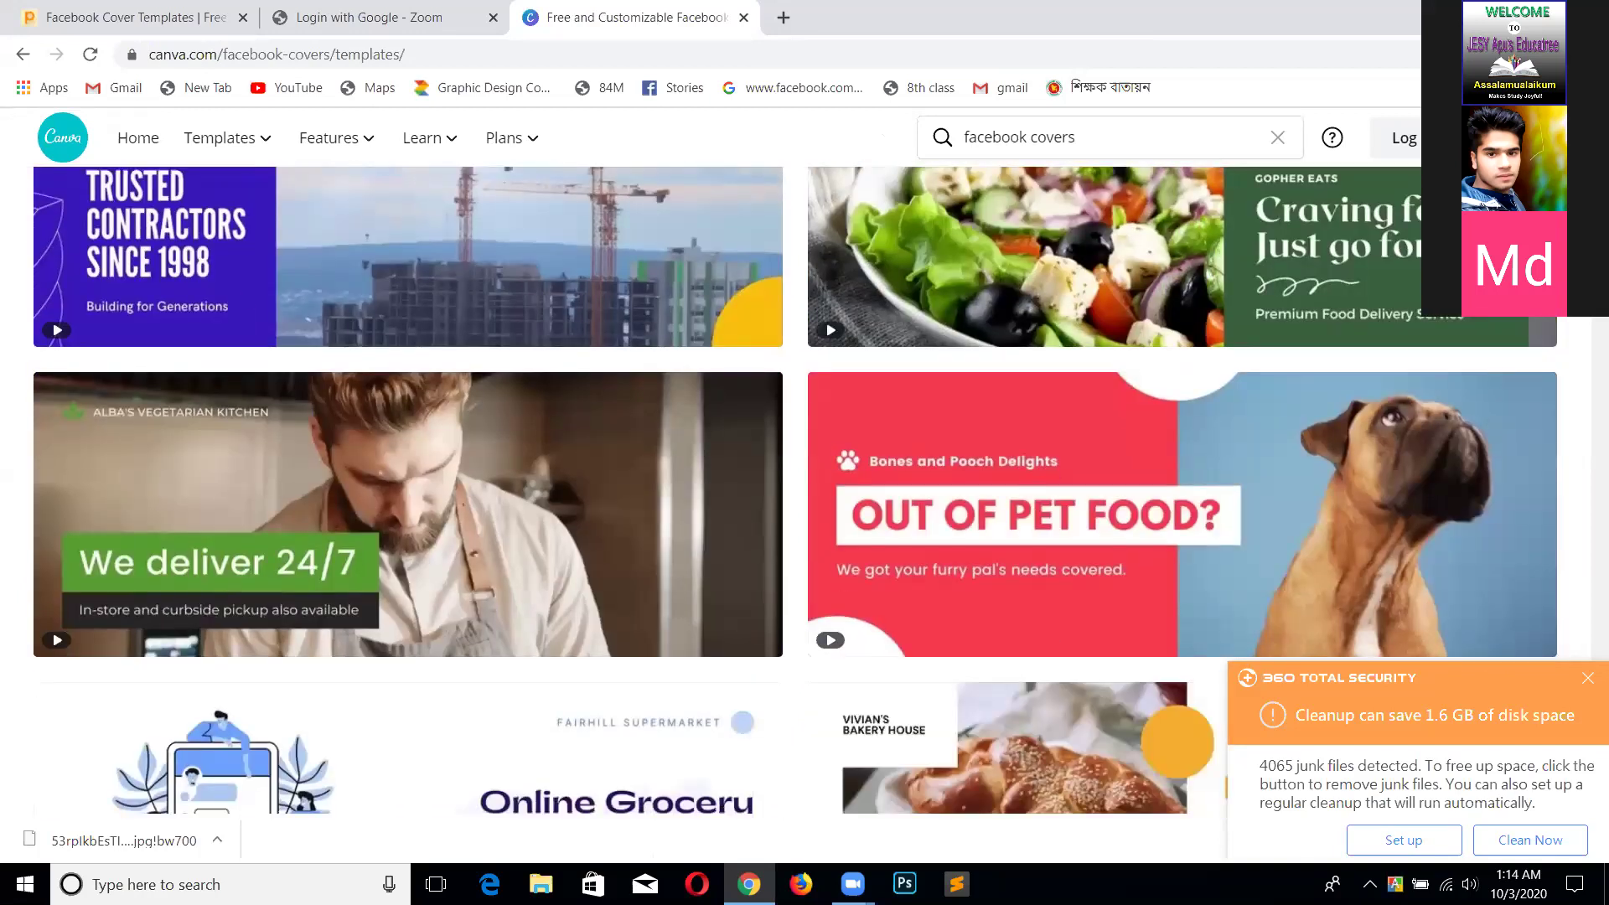
{"action": "scroll", "coordinate": [796, 490], "scroll_direction": "up", "scroll_amount": 5}
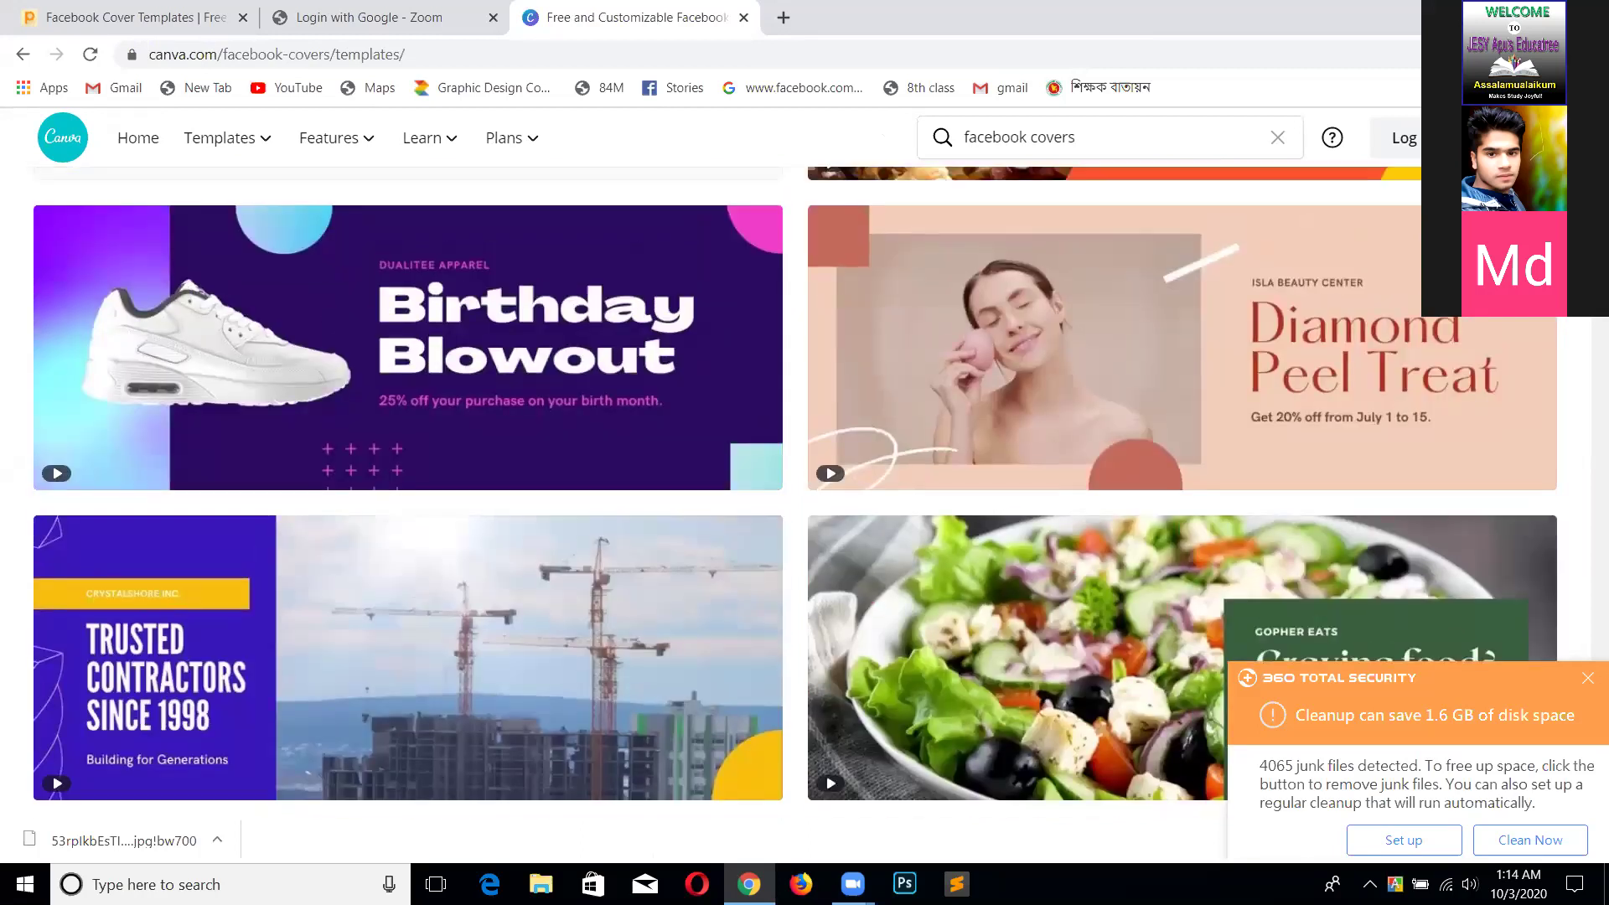
{"action": "scroll", "coordinate": [796, 491], "scroll_direction": "down", "scroll_amount": 8}
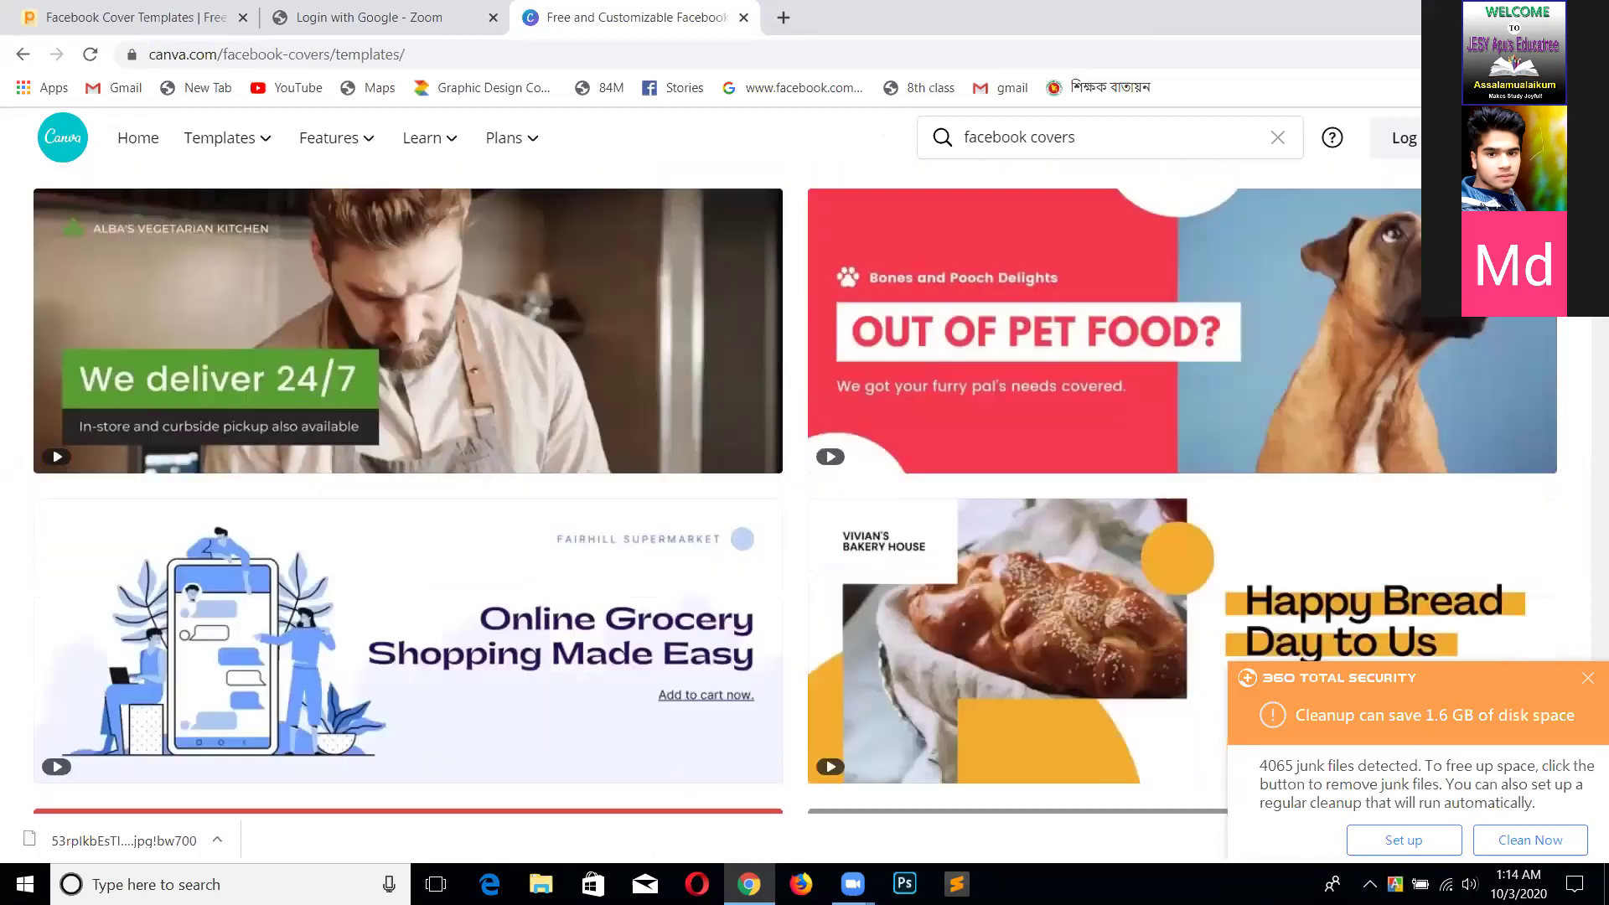
{"action": "scroll", "coordinate": [796, 491], "scroll_direction": "down", "scroll_amount": 4}
{"action": "scroll", "coordinate": [796, 491], "scroll_direction": "down", "scroll_amount": 8}
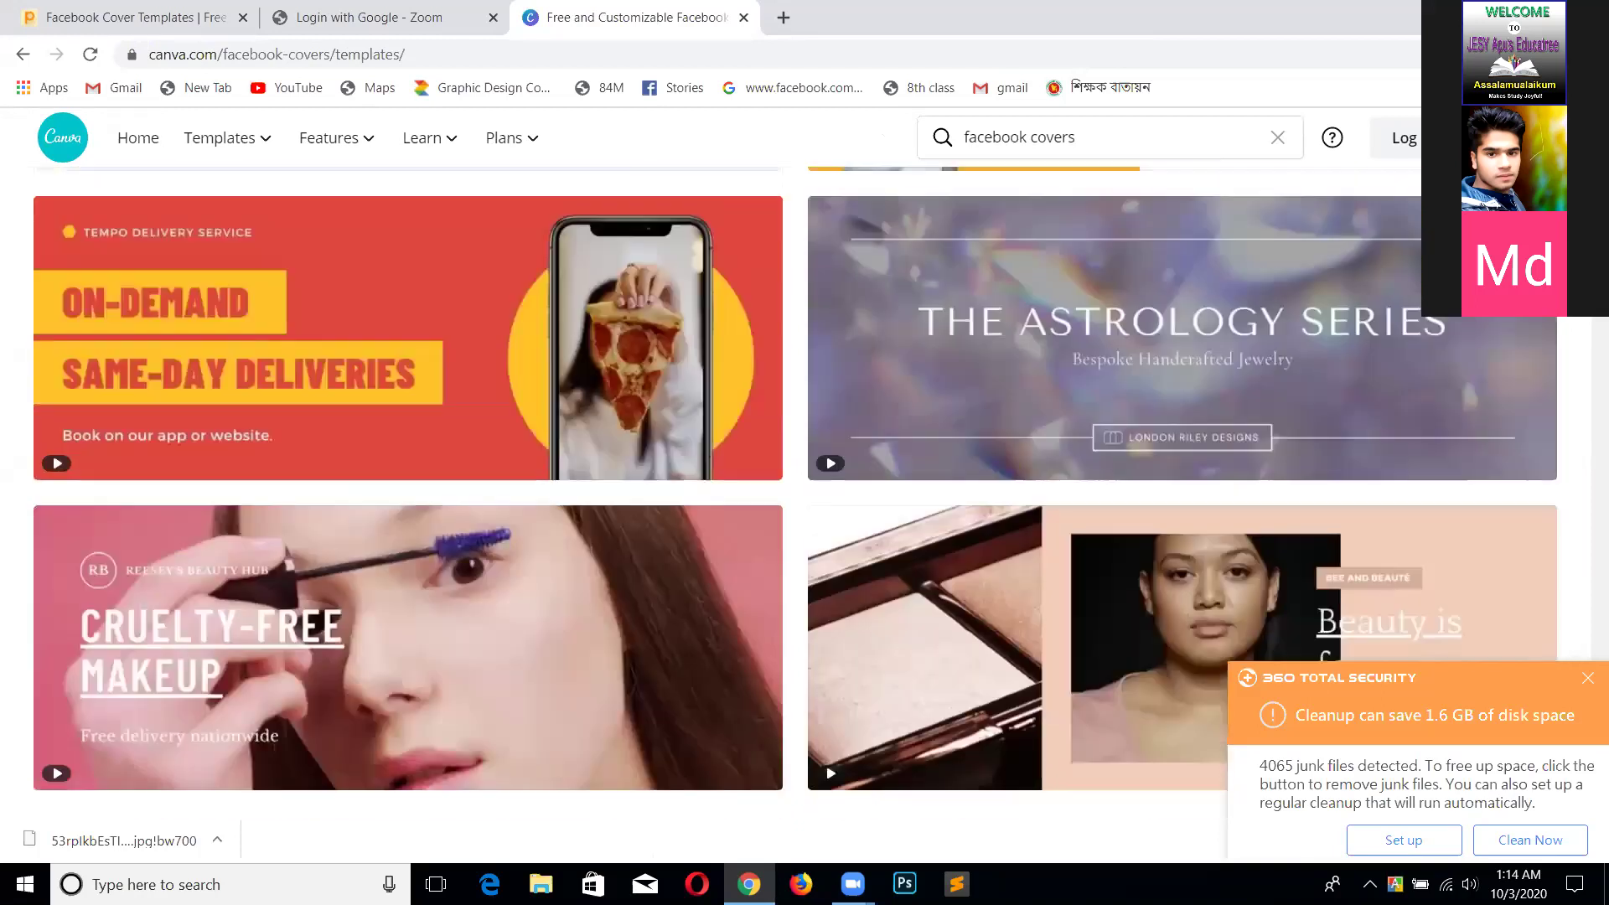
{"action": "scroll", "coordinate": [796, 490], "scroll_direction": "up", "scroll_amount": 6}
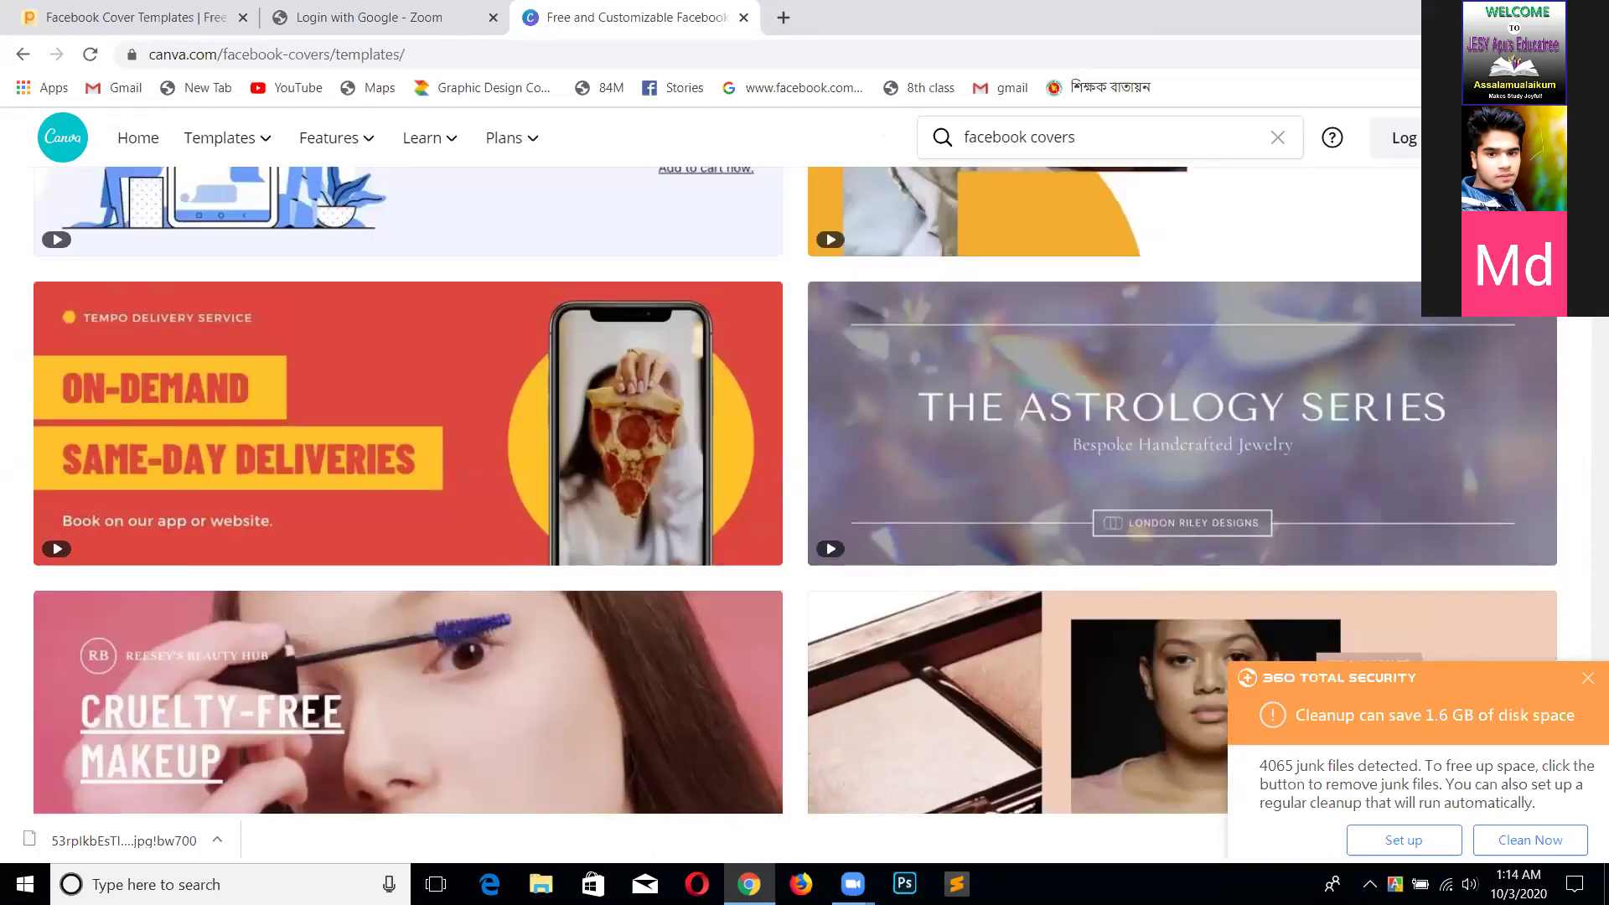
{"action": "scroll", "coordinate": [796, 491], "scroll_direction": "down", "scroll_amount": 5}
{"action": "scroll", "coordinate": [1585, 360], "scroll_direction": "down", "scroll_amount": 2}
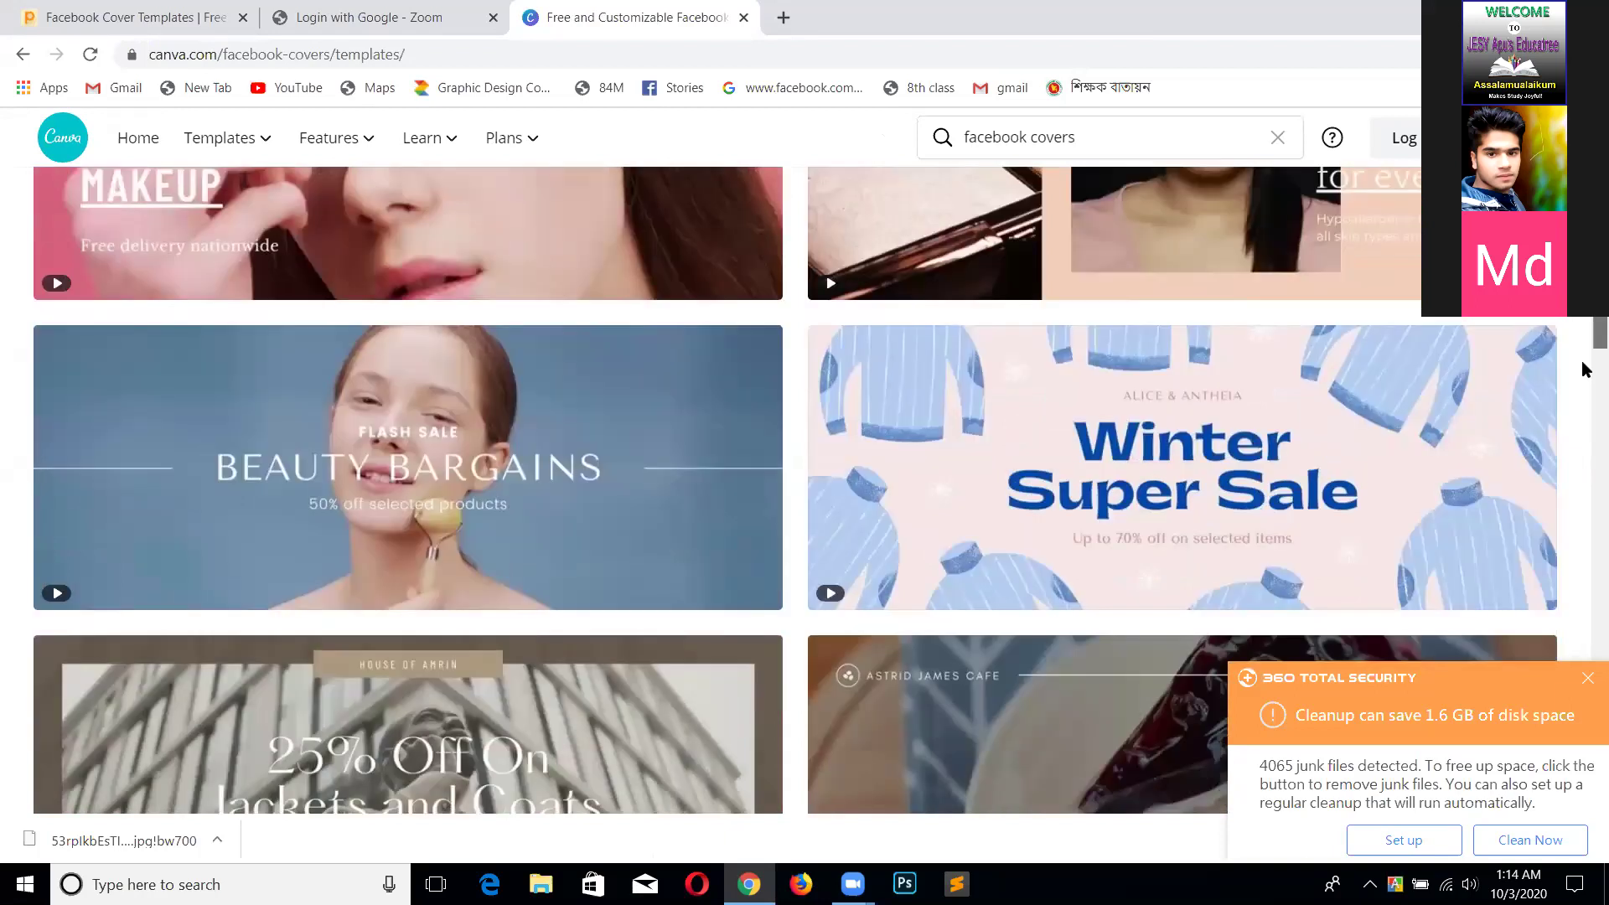
{"action": "scroll", "coordinate": [1585, 373], "scroll_direction": "down", "scroll_amount": 10}
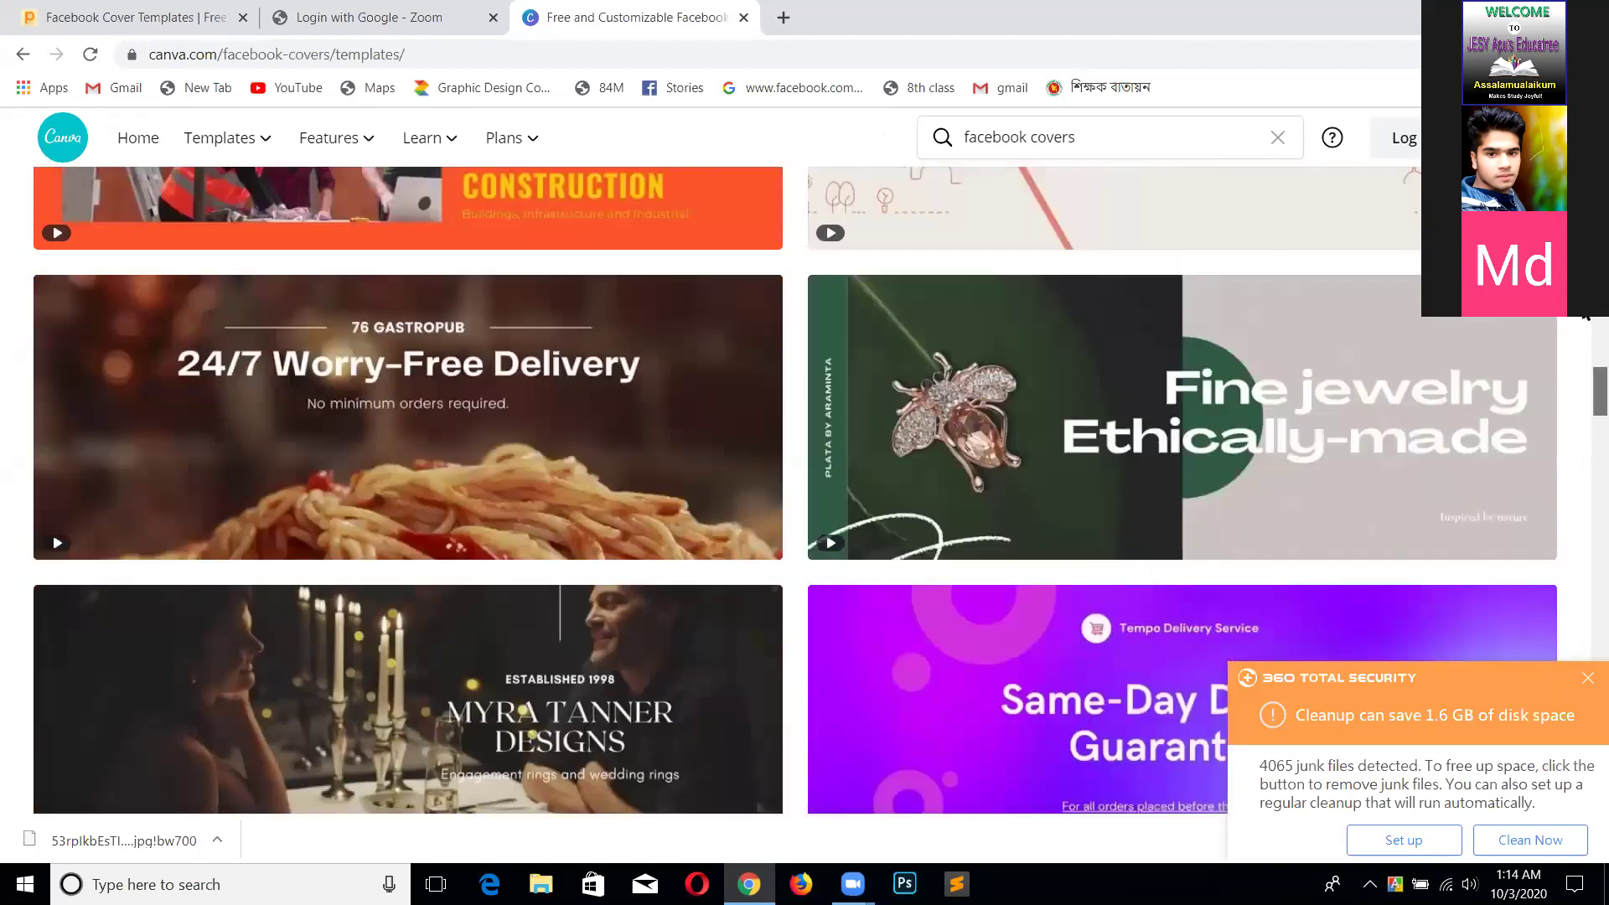
Return to the green "Craving food? Just go for it!" cover in the Canva gallery and open its template details.
{"action": "scroll", "coordinate": [1584, 388], "scroll_direction": "up", "scroll_amount": 15}
{"action": "scroll", "coordinate": [805, 490], "scroll_direction": "up", "scroll_amount": 3}
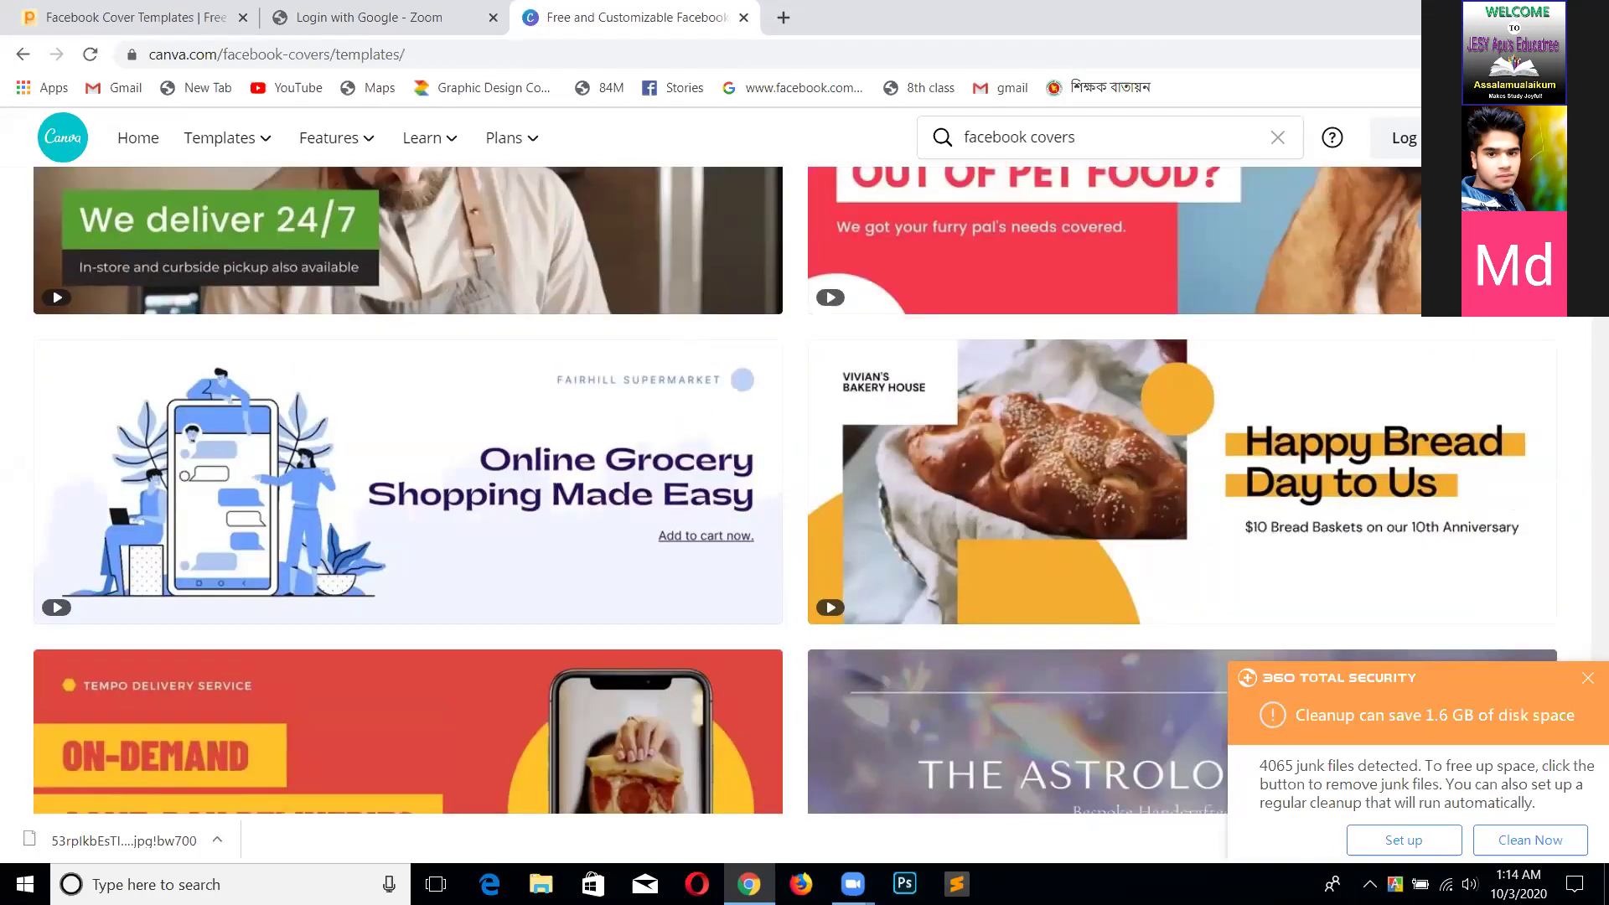
{"action": "scroll", "coordinate": [795, 490], "scroll_direction": "up", "scroll_amount": 2}
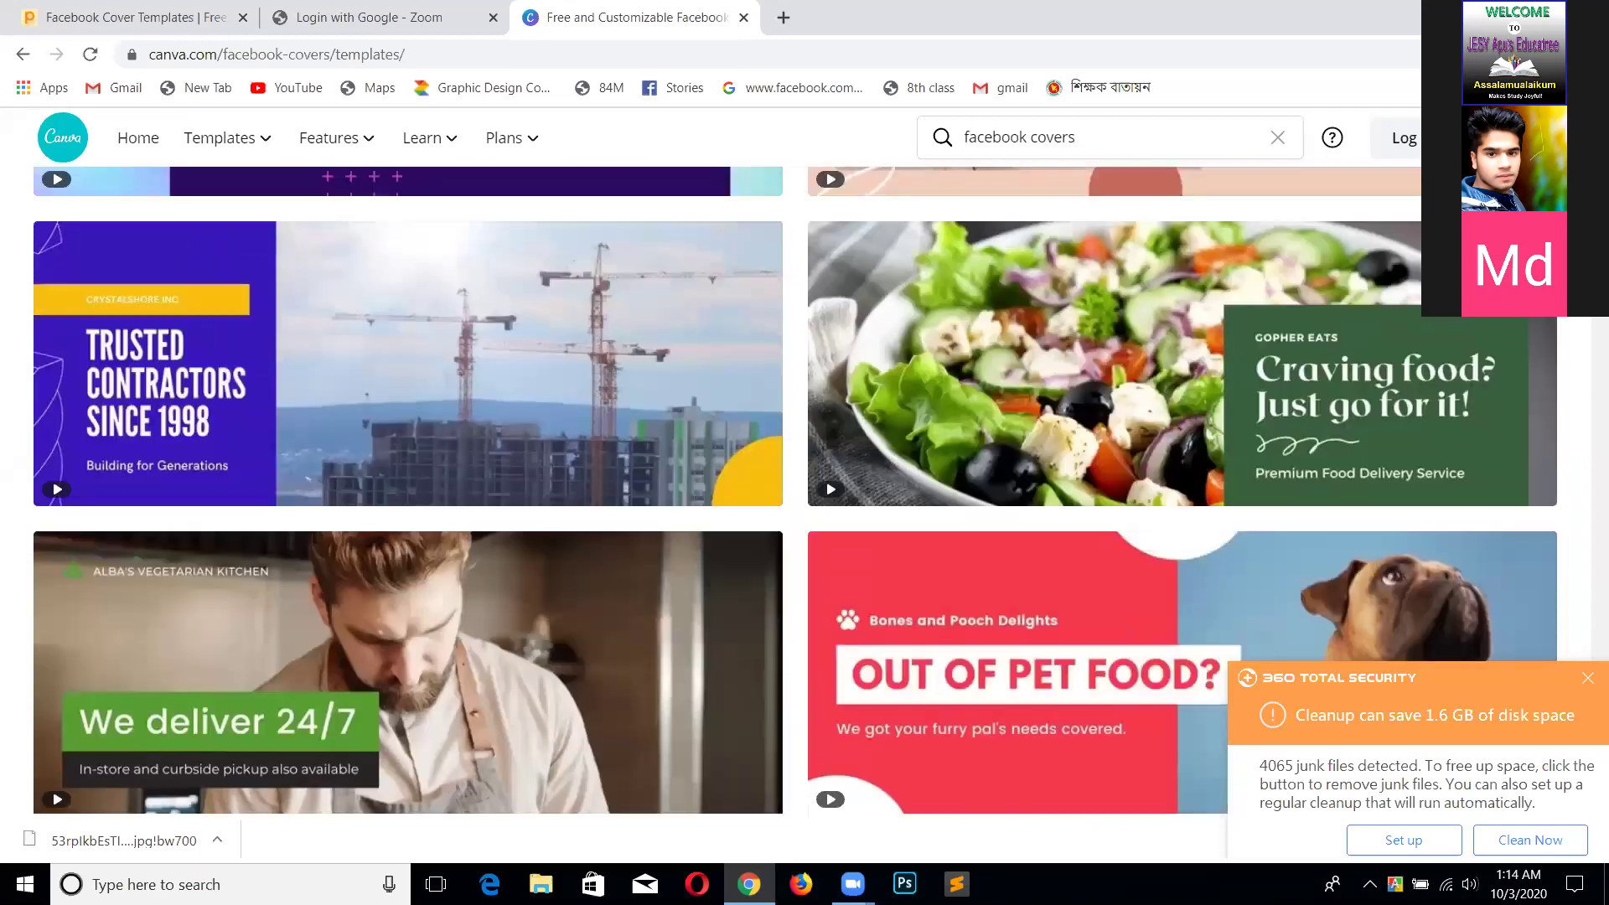
{"action": "left_click", "coordinate": [1017, 355]}
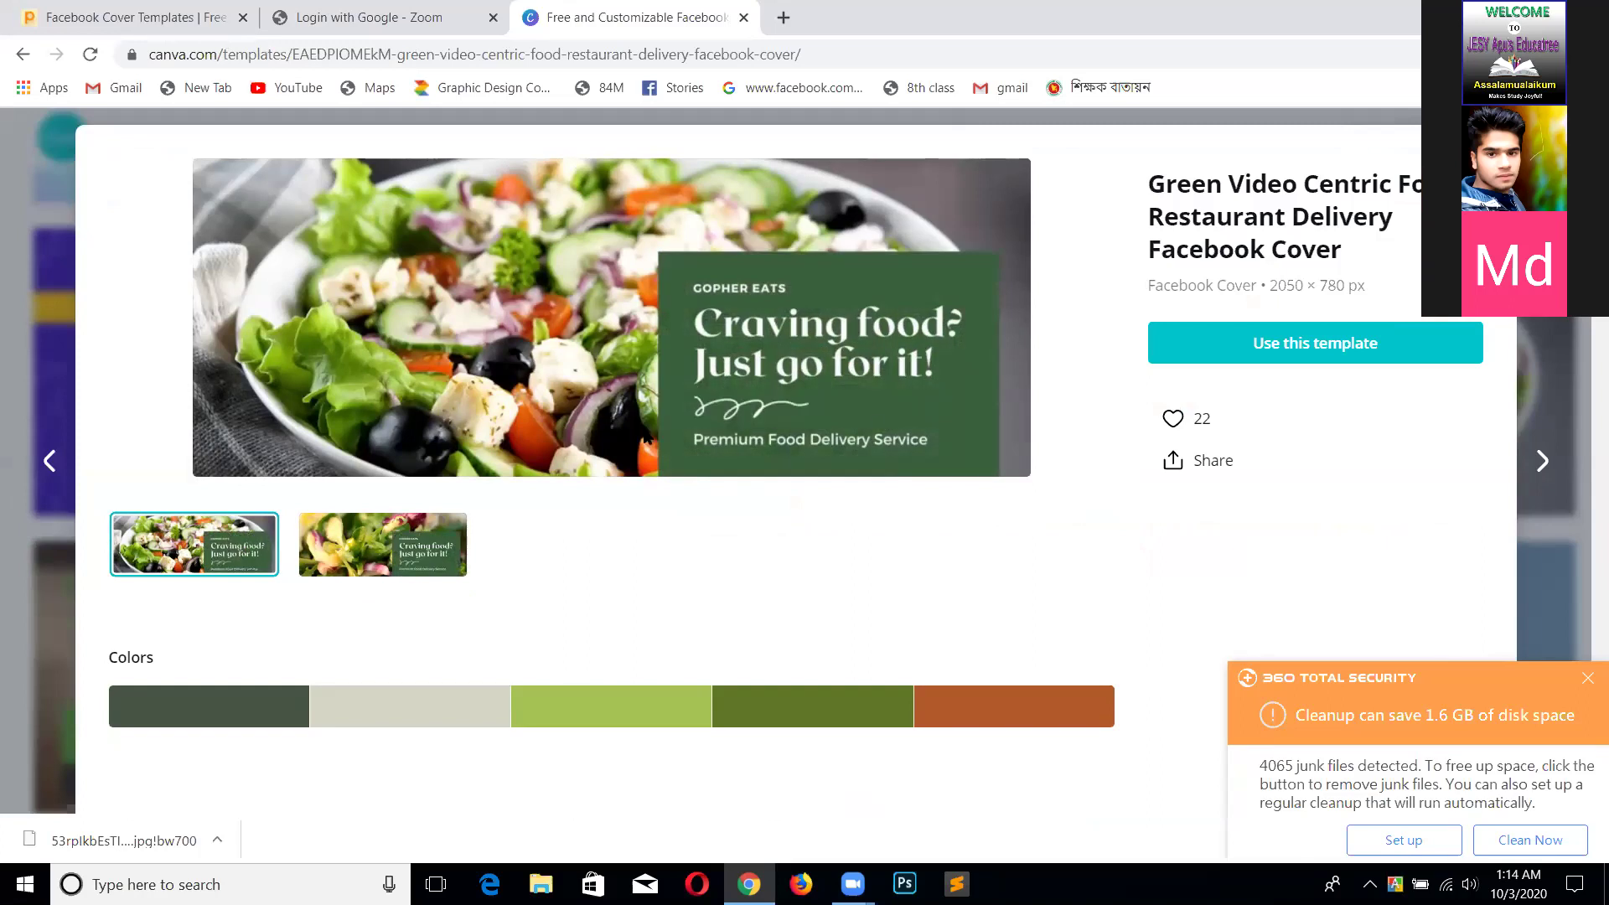
{"action": "right_click", "coordinate": [542, 280]}
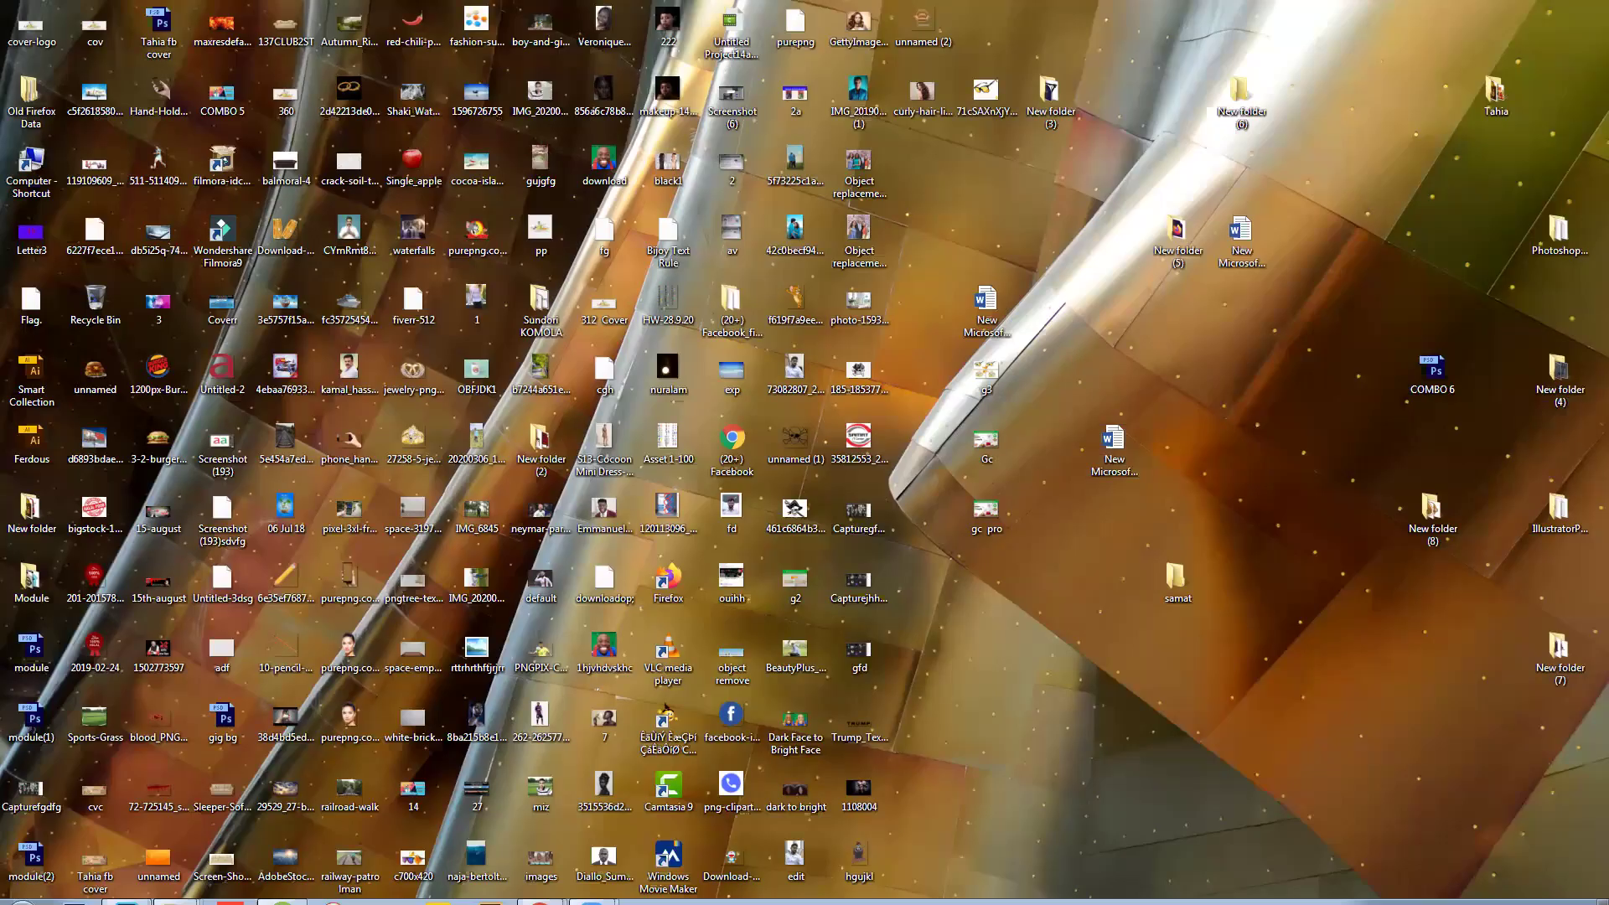
Switch to the Chrome window holding the "chair png" search and open a new tab.
{"action": "mouse_move", "coordinate": [539, 888]}
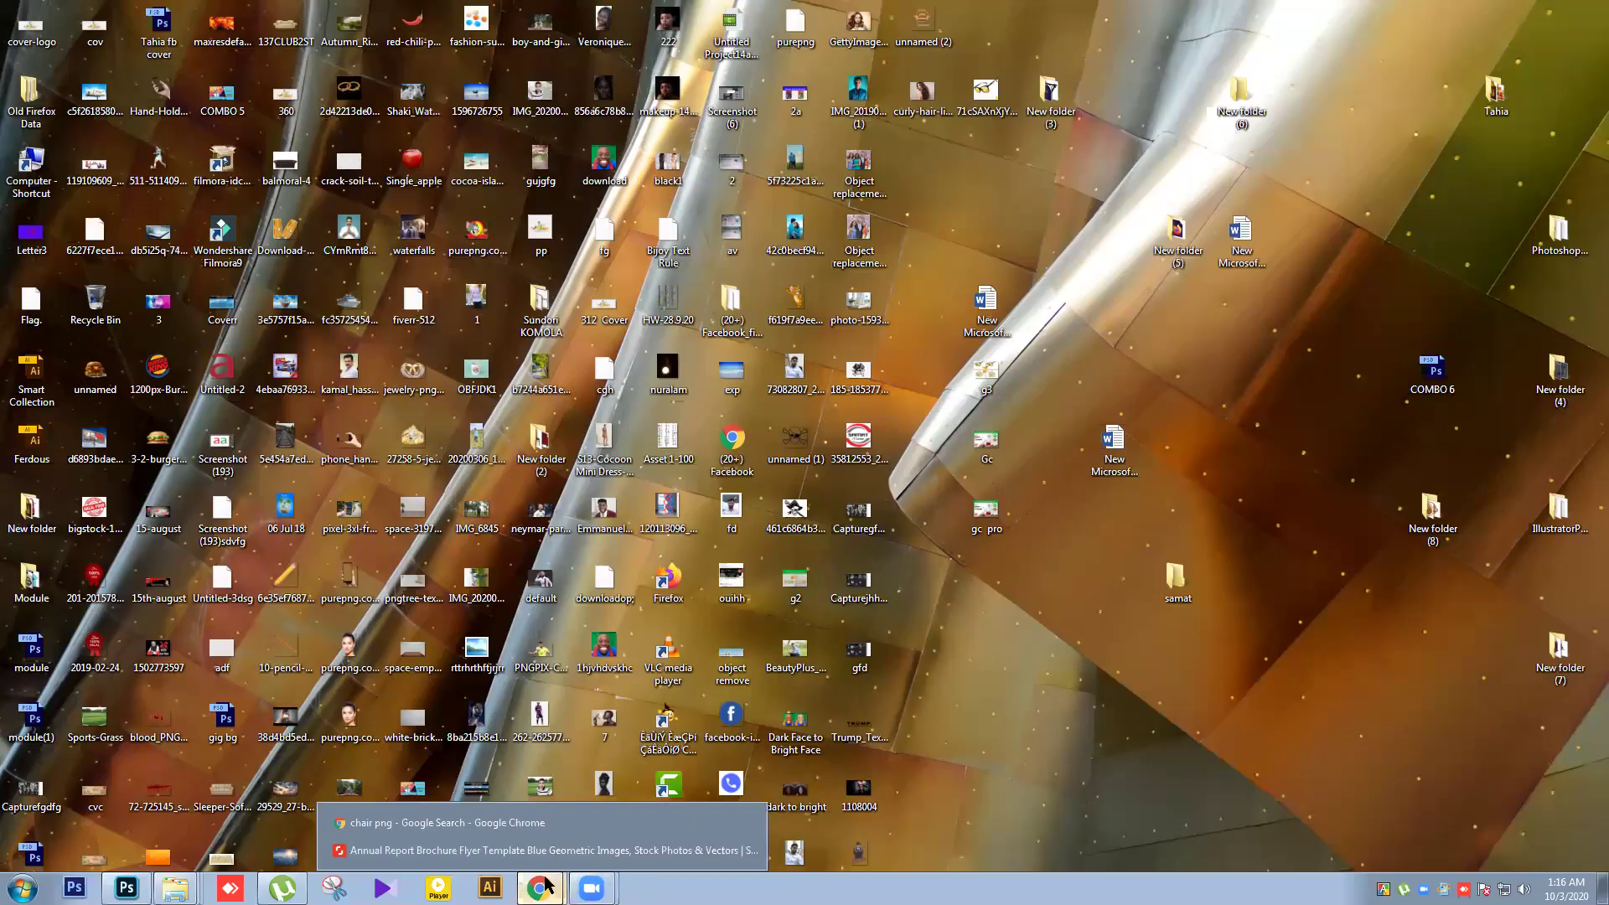
{"action": "left_click", "coordinate": [544, 823]}
{"action": "left_click", "coordinate": [1475, 14]}
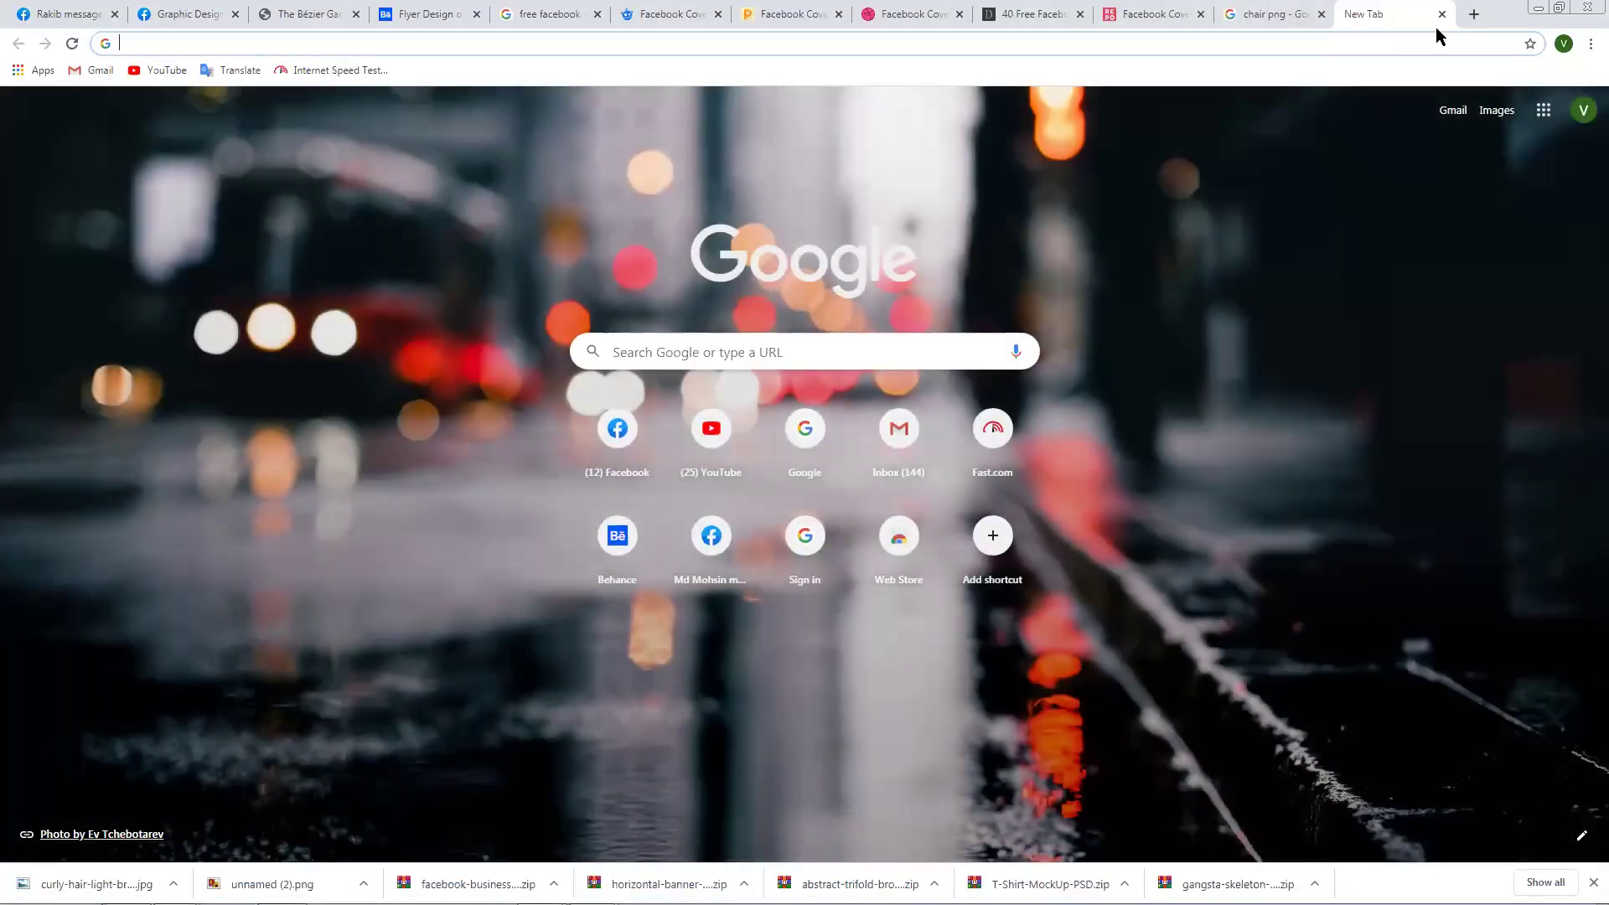
{"action": "type", "text": "face"}
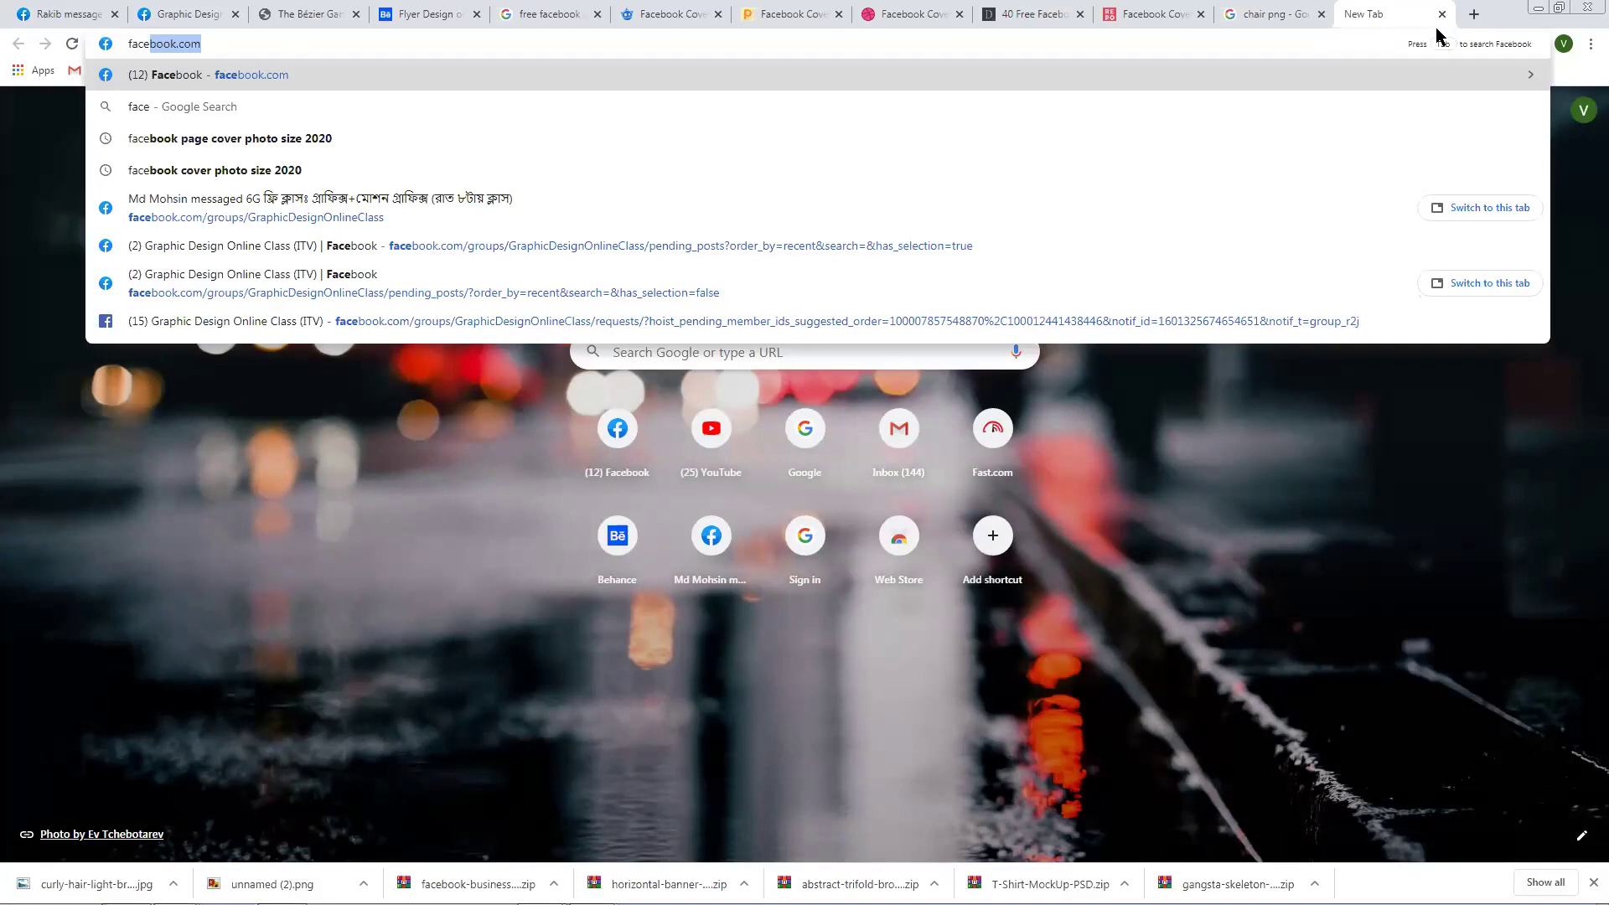
{"action": "type", "text": "boo"}
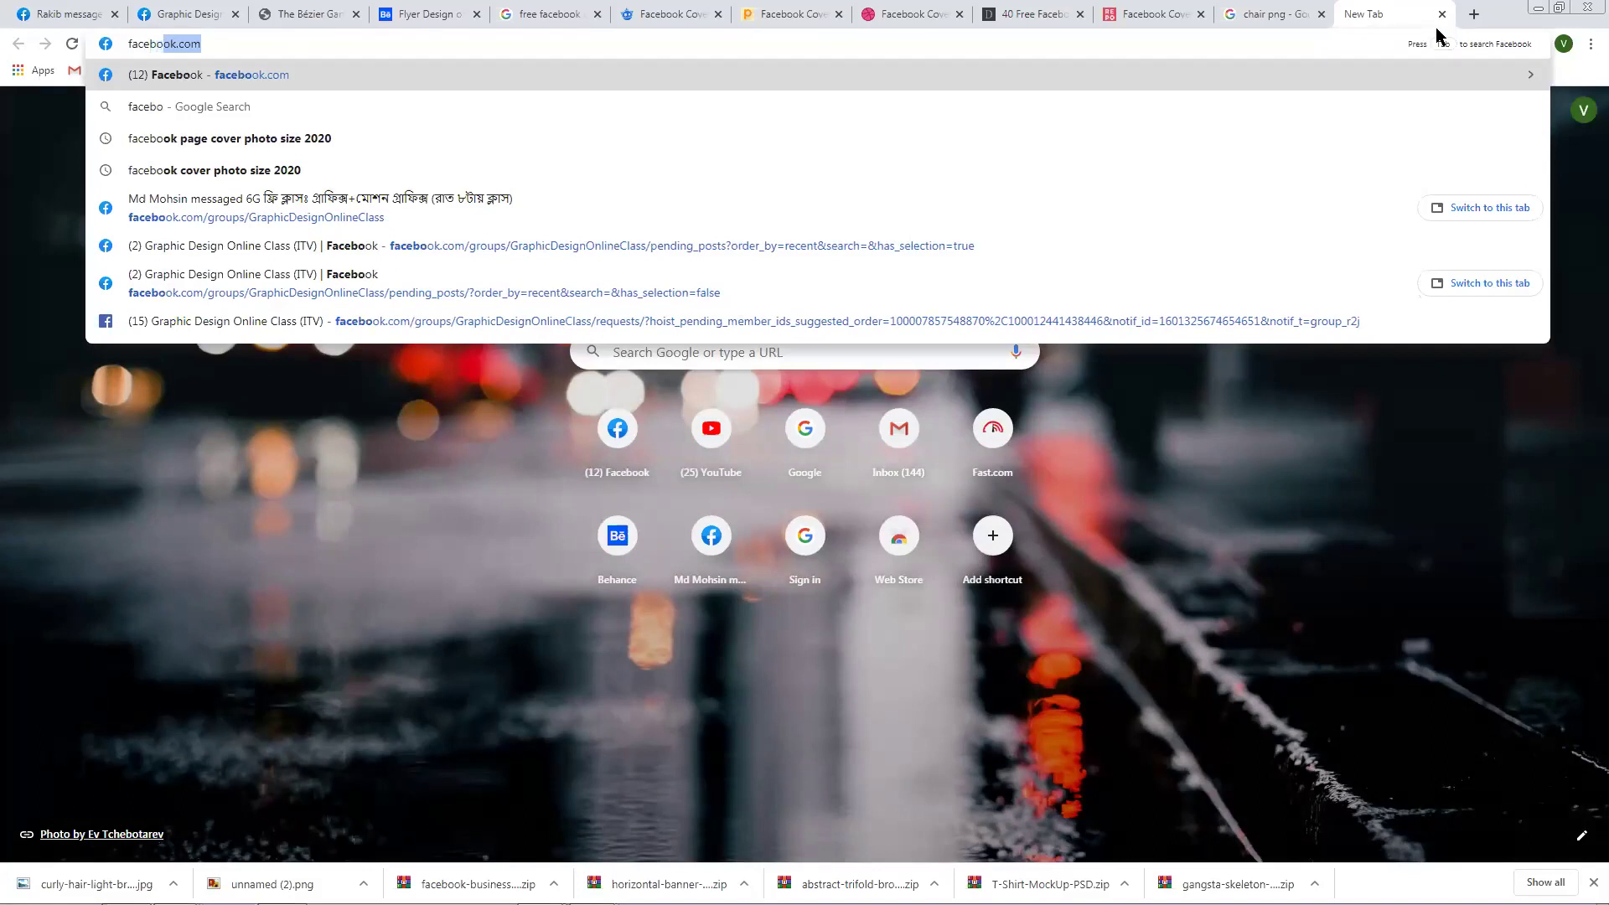
{"action": "key", "text": "BackSpace"}
{"action": "key", "text": "BackSpace"}
{"action": "key", "text": "BackSpace"}
{"action": "key", "text": "BackSpace"}
{"action": "key", "text": "BackSpace"}
{"action": "key", "text": "BackSpace"}
{"action": "key", "text": "BackSpace"}
{"action": "key", "text": "BackSpace"}
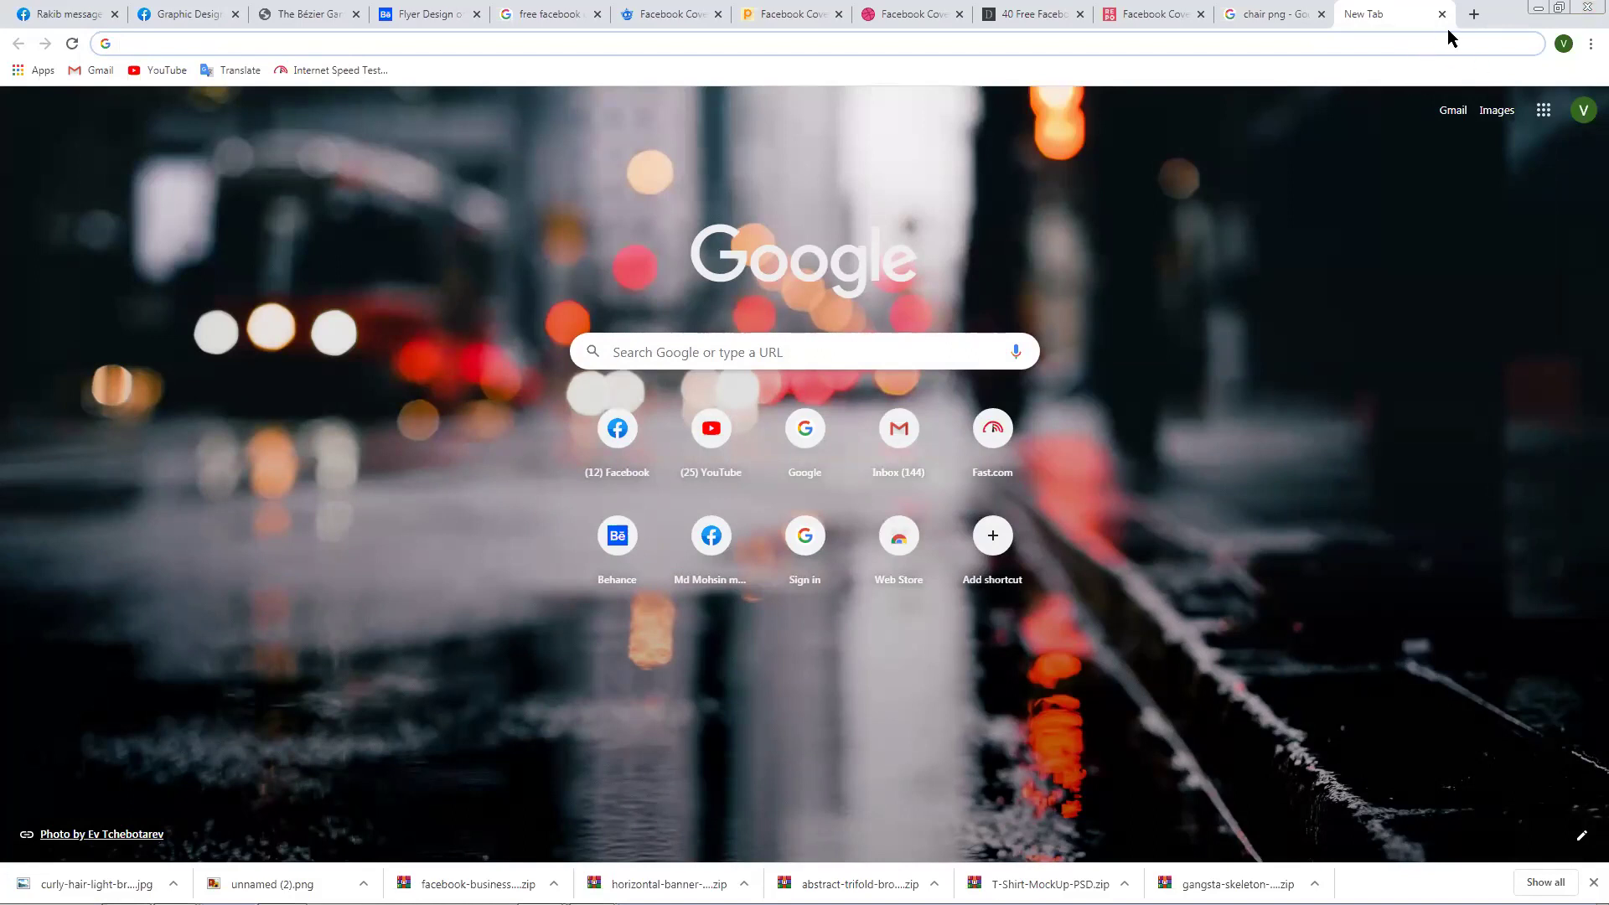
Search Google for "fiverr" and open the official Fiverr.com site from the results.
{"action": "type", "text": "fiverr"}
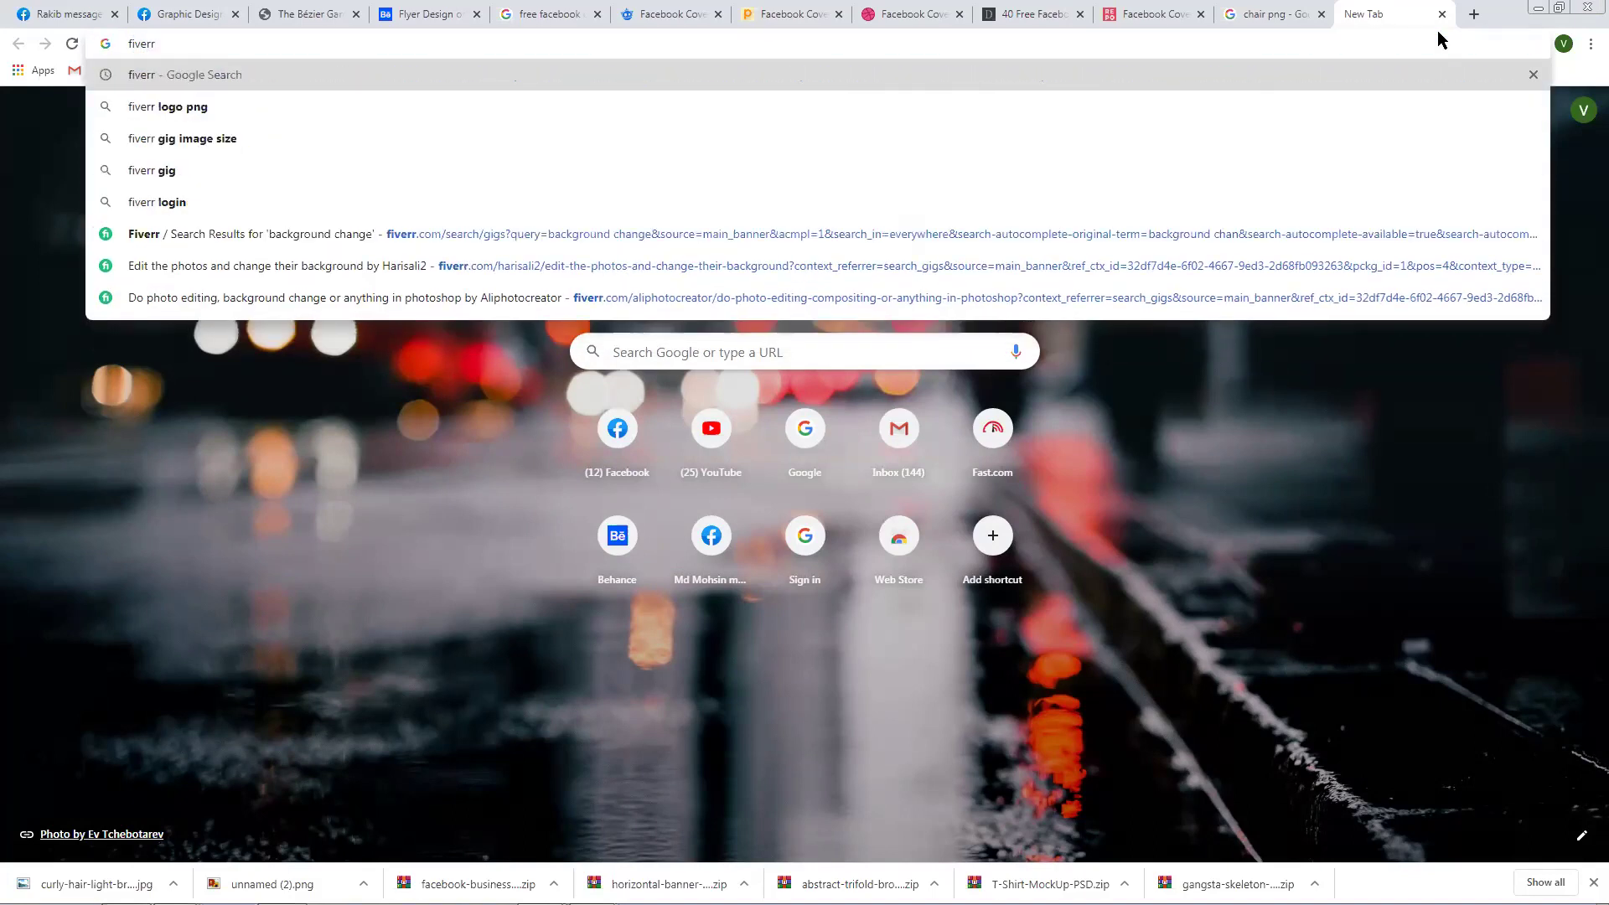
{"action": "key", "text": "Return"}
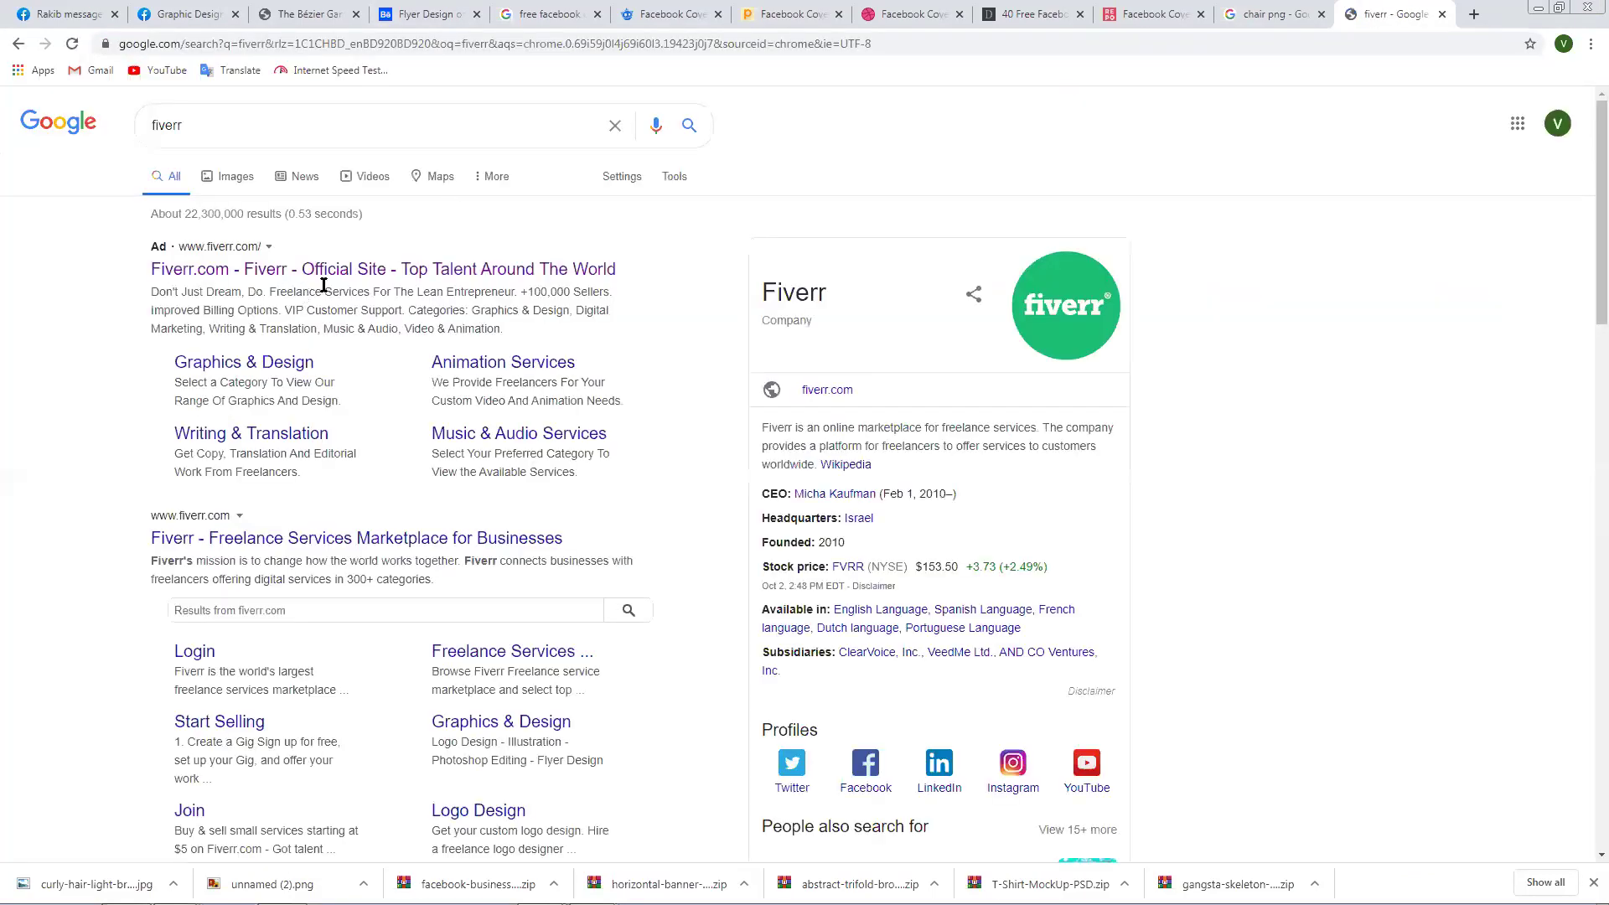
{"action": "left_click", "coordinate": [330, 269]}
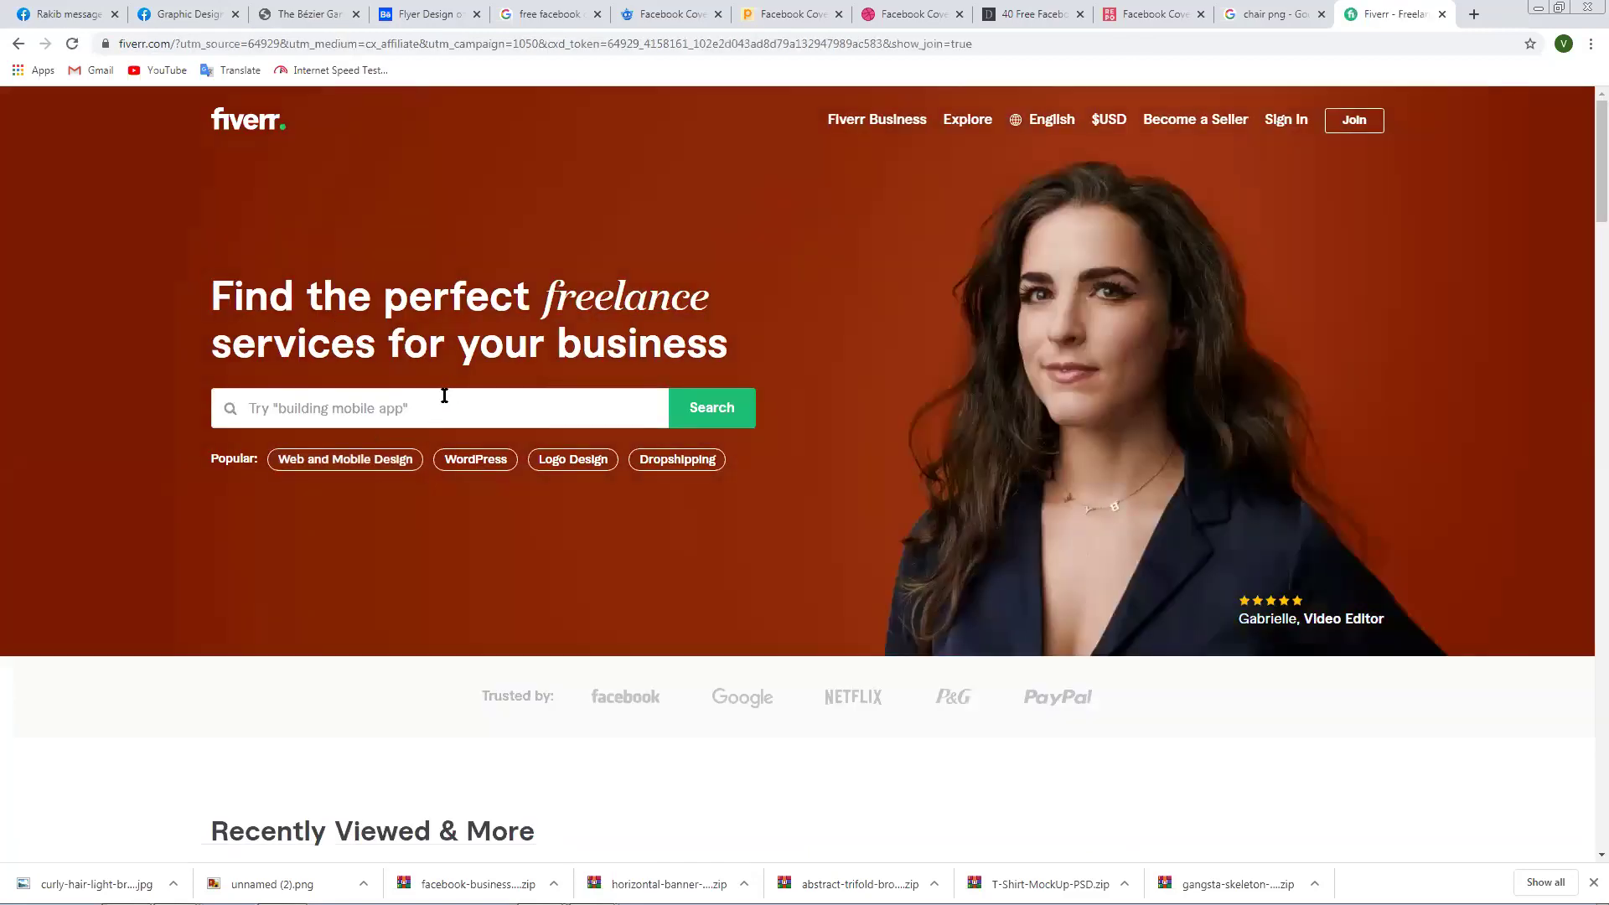
{"action": "left_click", "coordinate": [439, 405]}
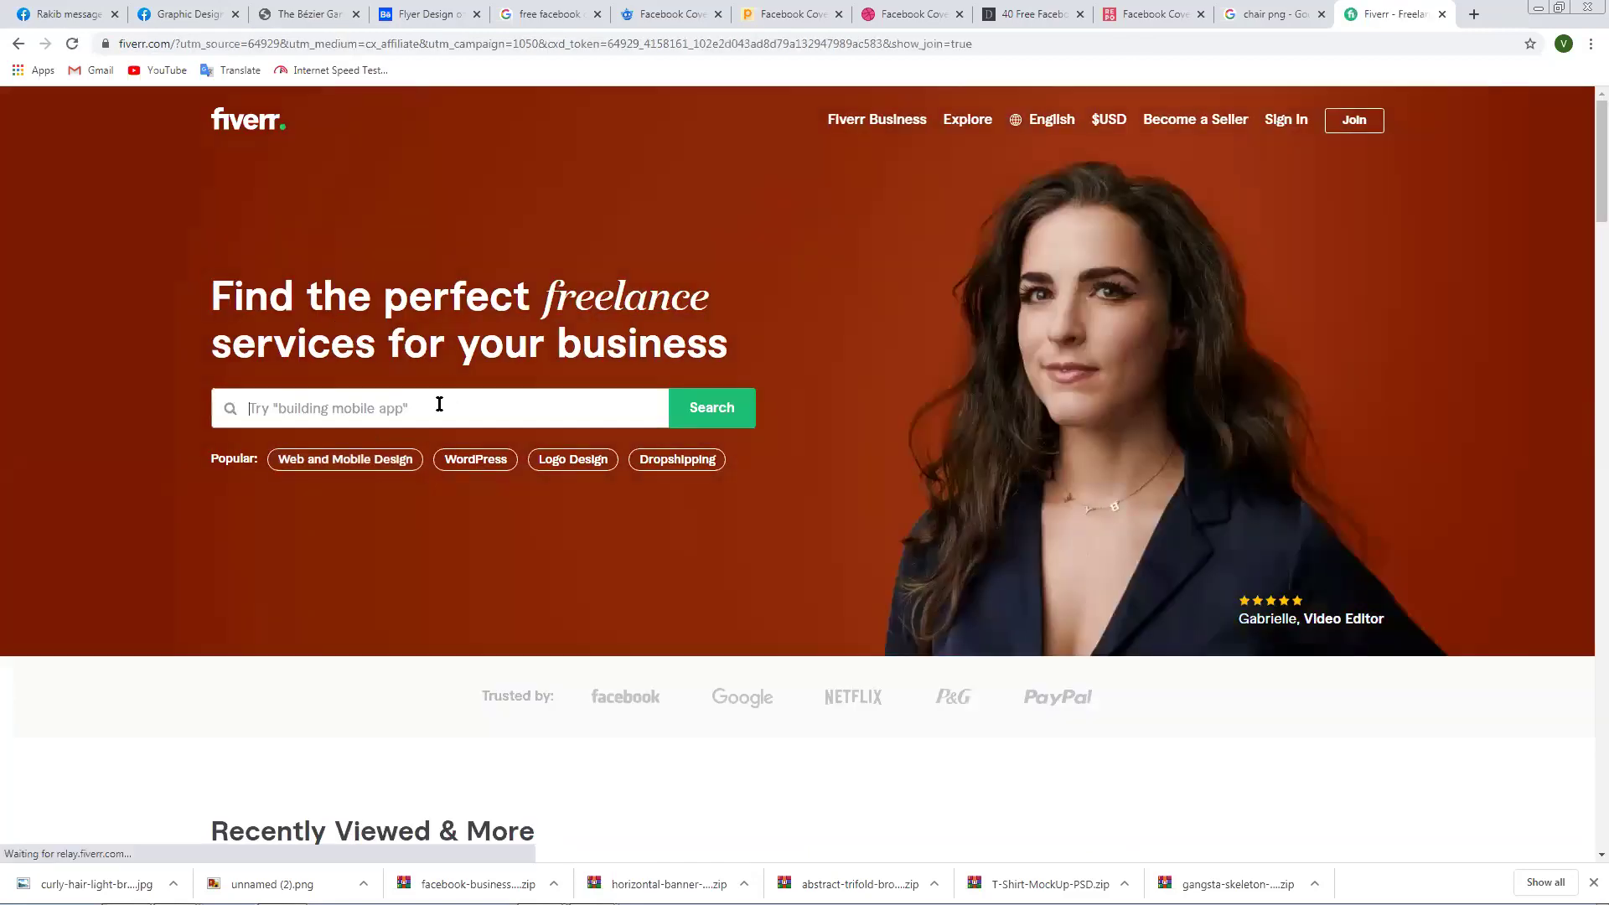
{"action": "type", "text": "so"}
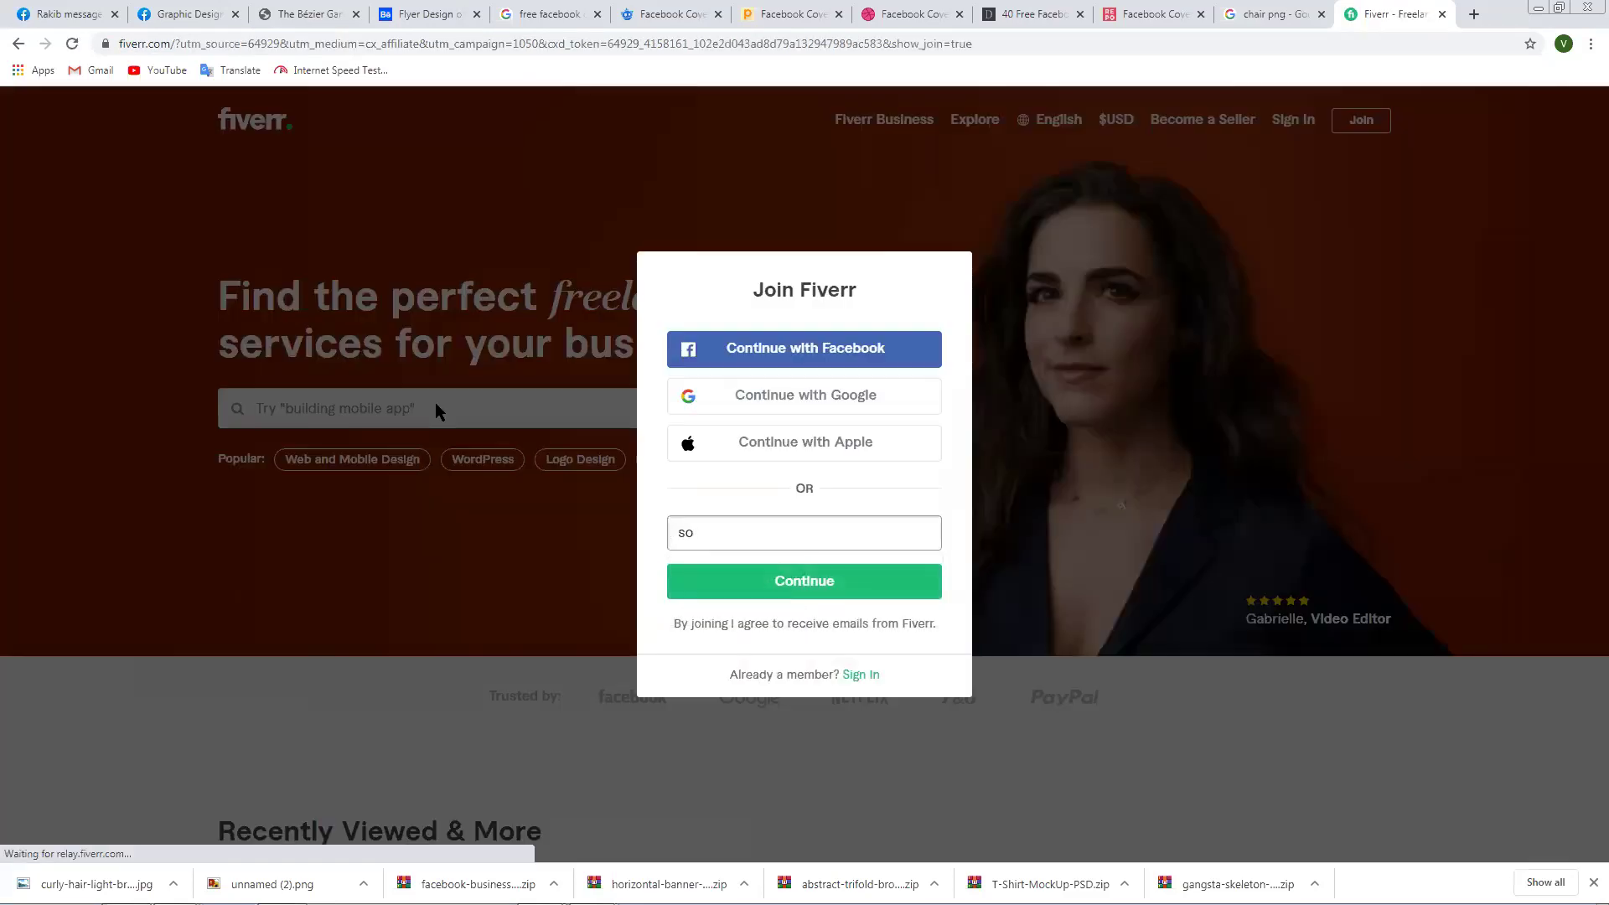
{"action": "left_click", "coordinate": [77, 469]}
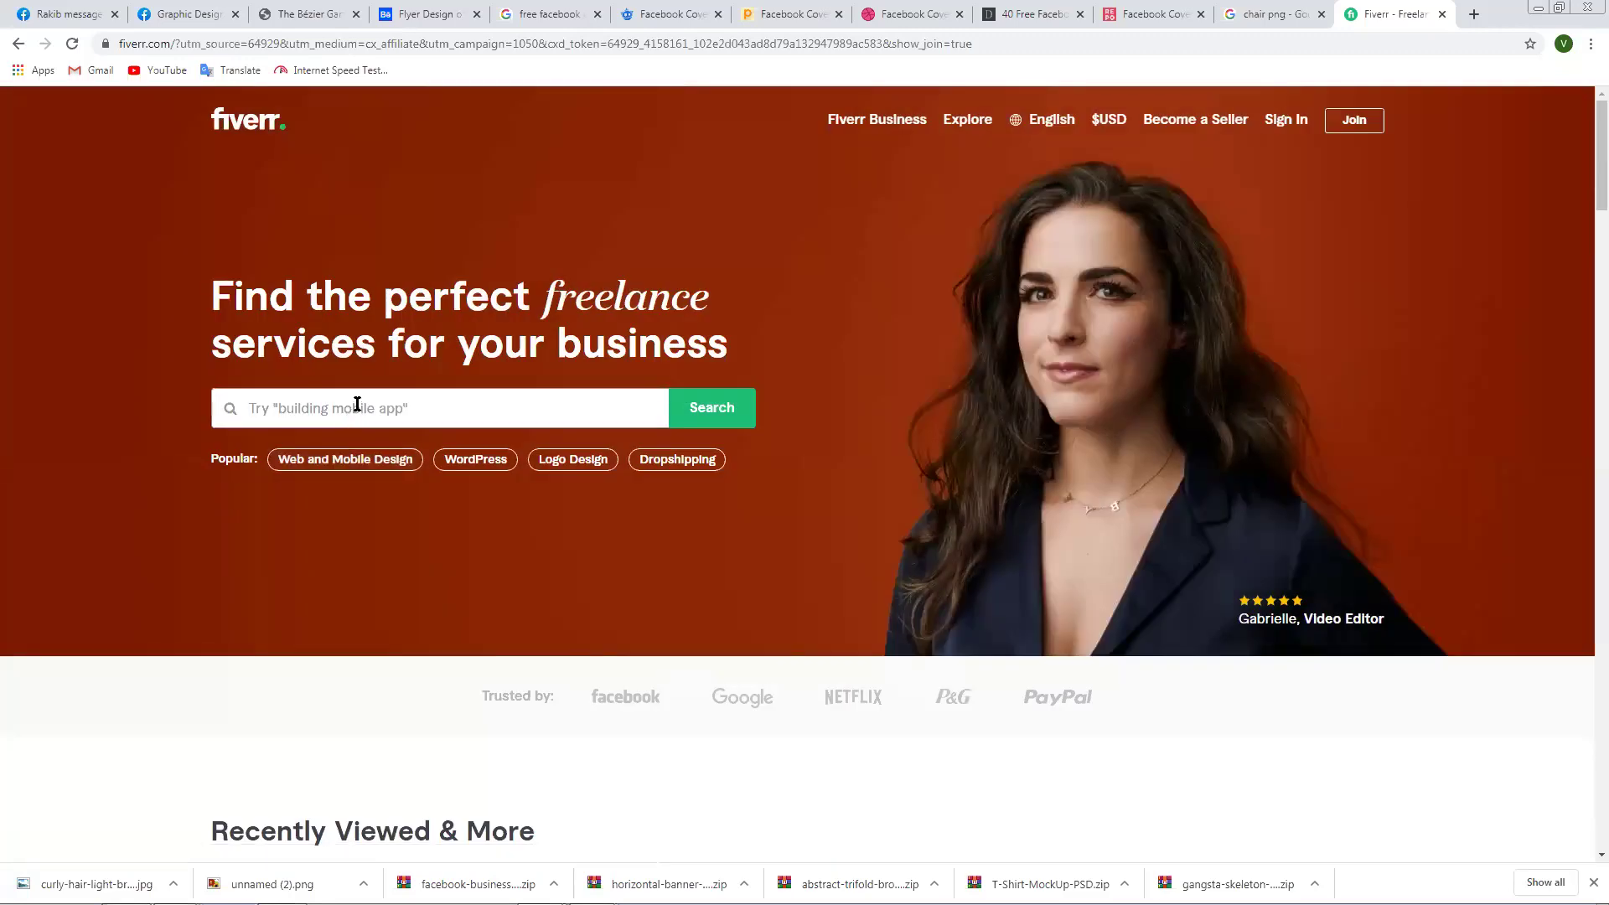
Search Fiverr's services for "social meda ads".
{"action": "left_click", "coordinate": [357, 404]}
{"action": "type", "text": "social"}
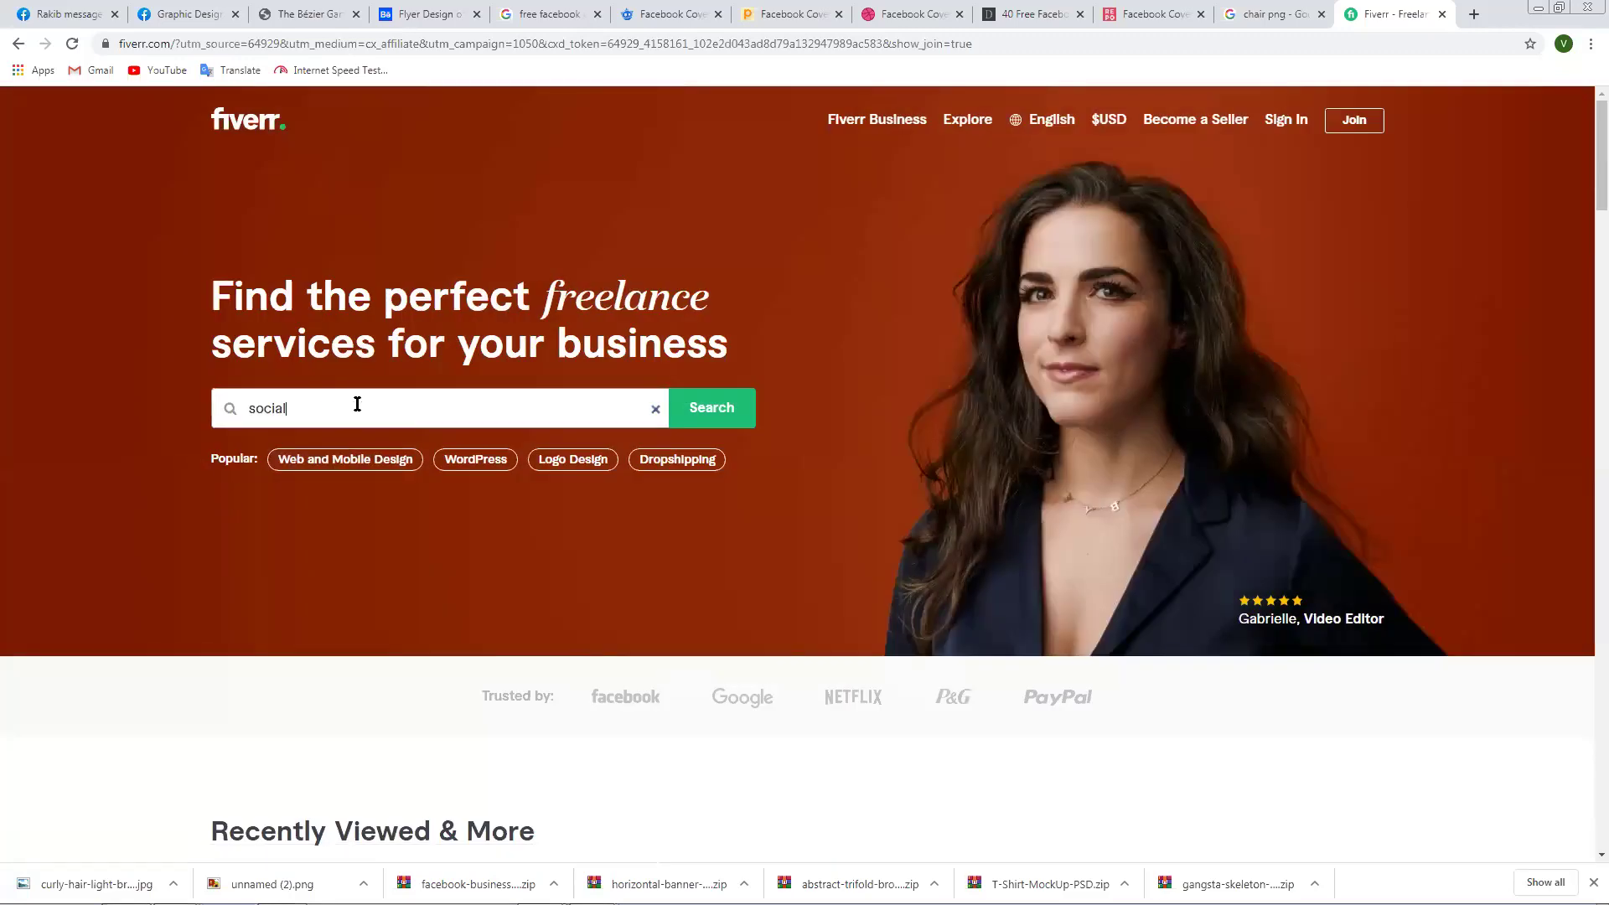
{"action": "type", "text": " meda"}
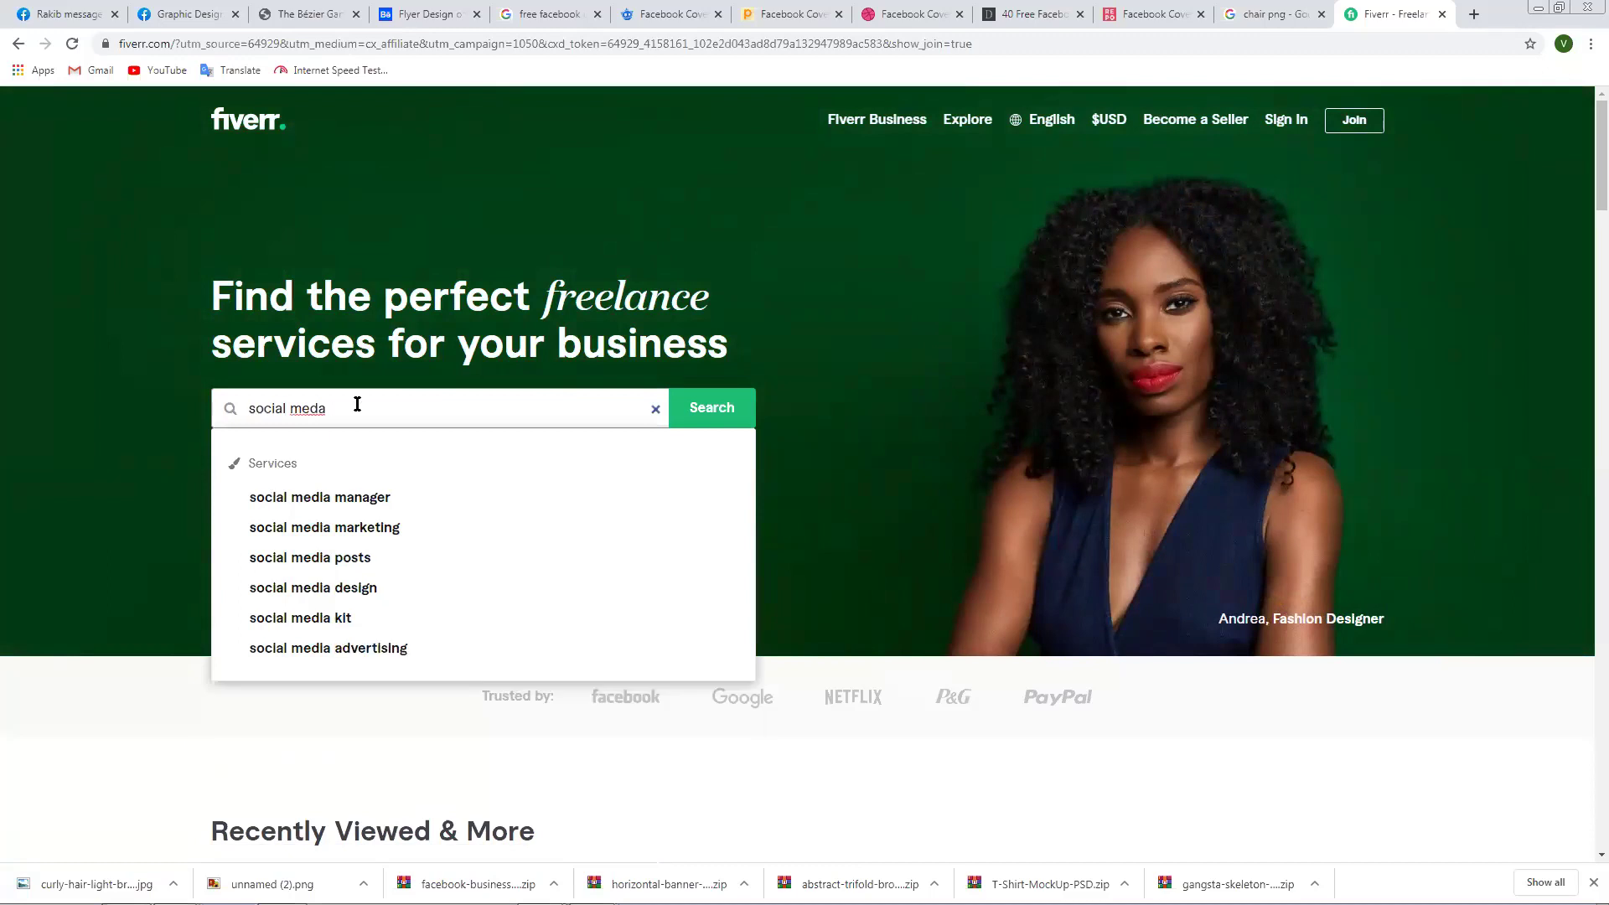
{"action": "type", "text": " ads"}
{"action": "key", "text": "Return"}
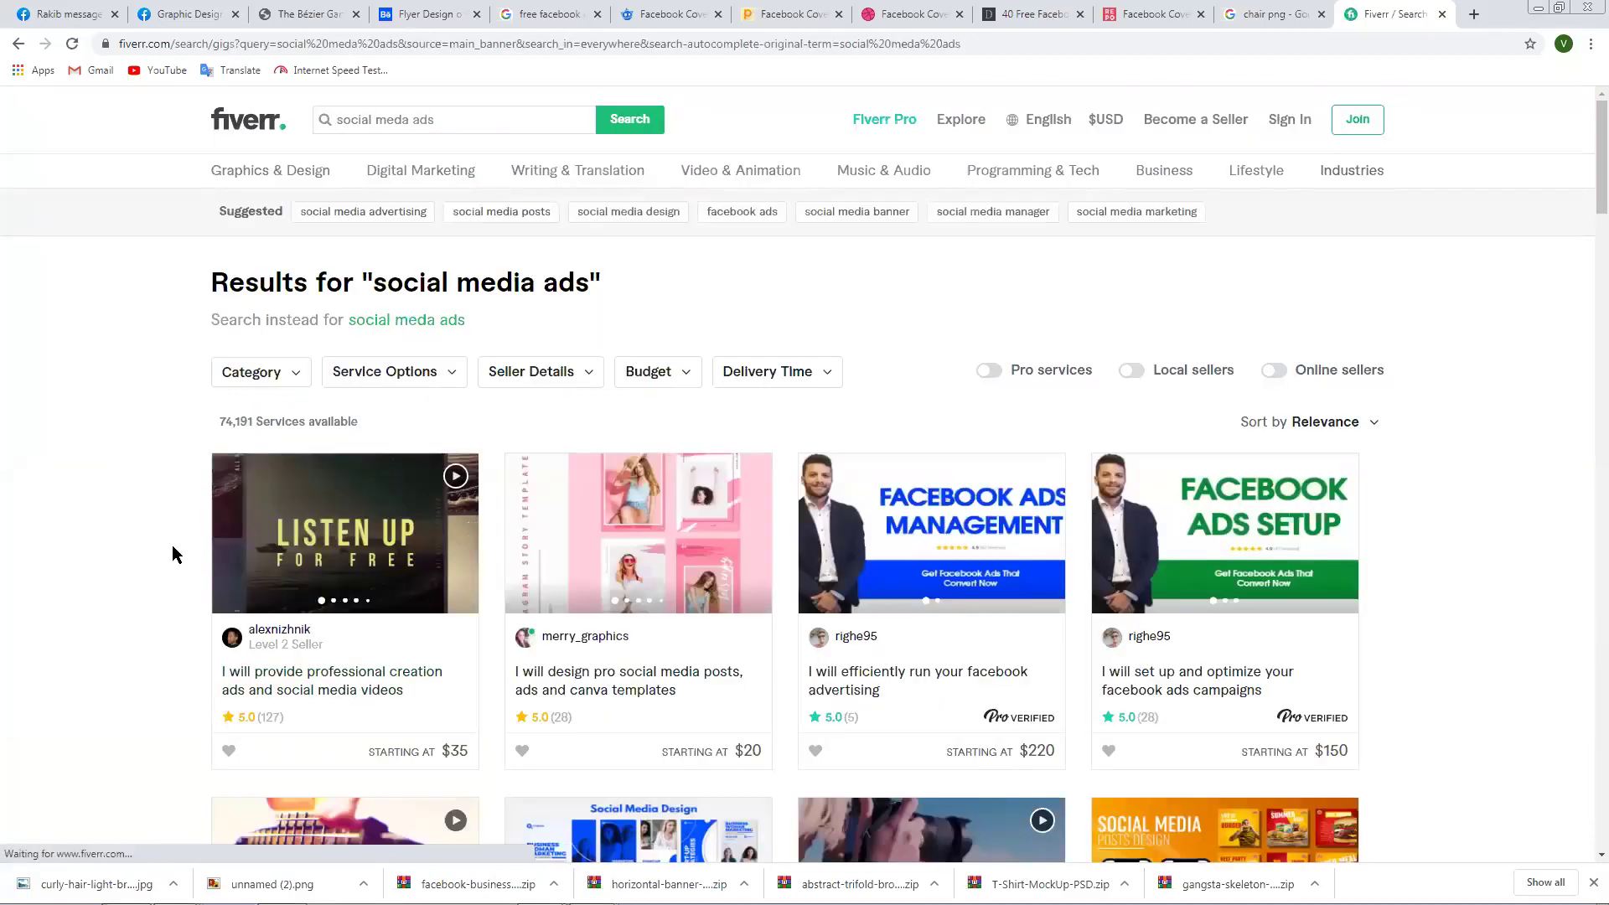
Open the $5 gig offering to design 10 social media posts or ads from the search results.
{"action": "scroll", "coordinate": [238, 536], "scroll_direction": "down", "scroll_amount": 3}
{"action": "scroll", "coordinate": [238, 536], "scroll_direction": "down", "scroll_amount": 1}
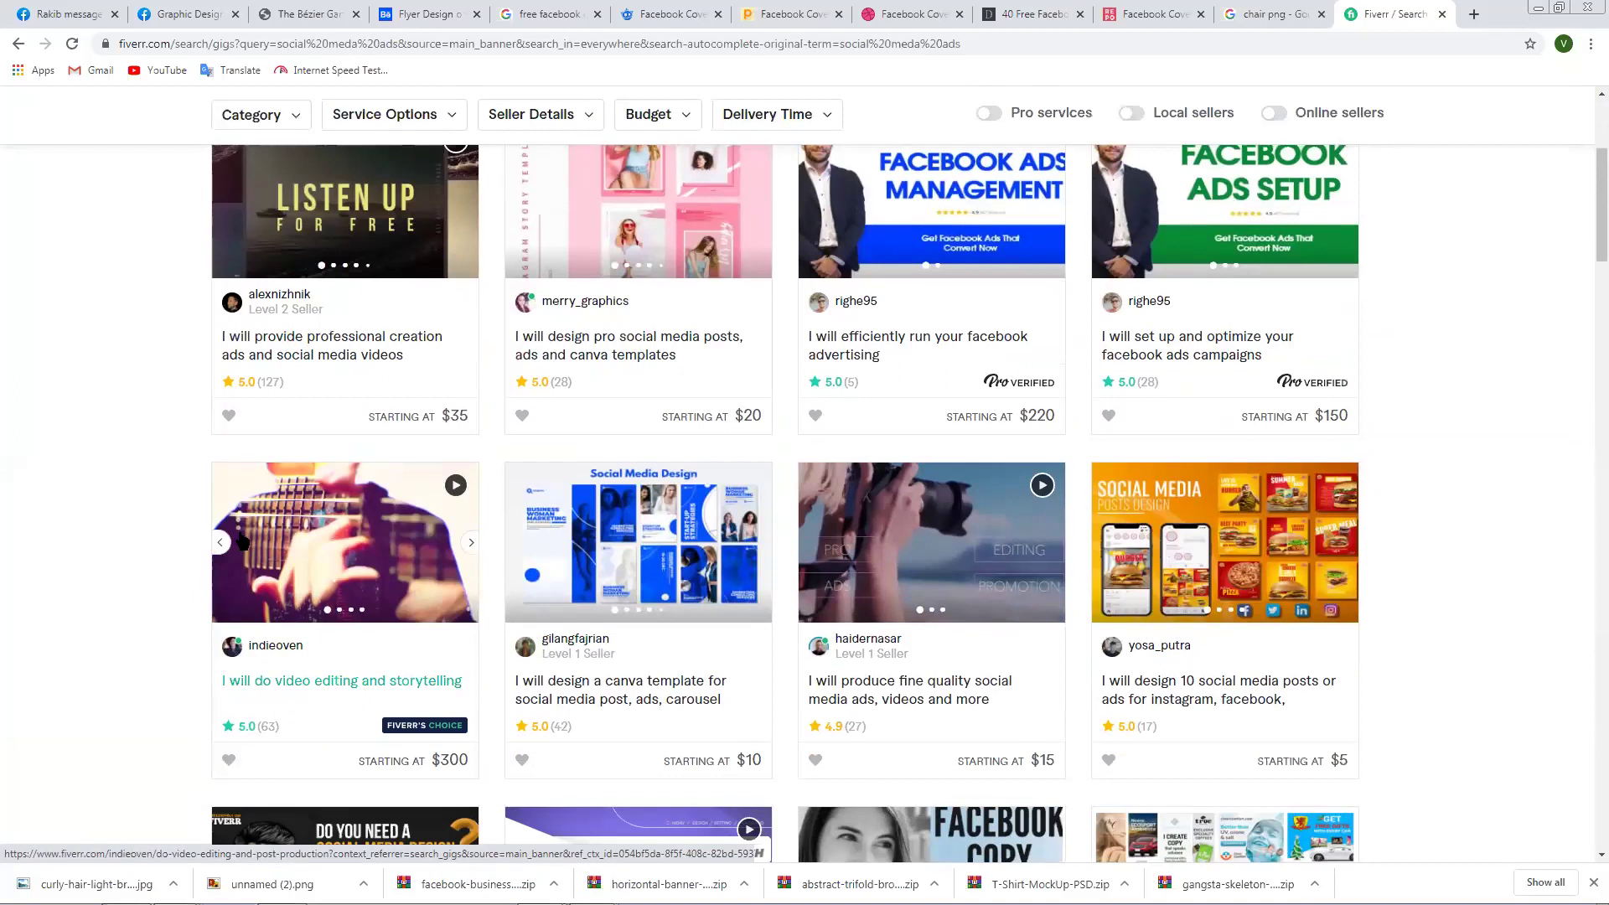
{"action": "left_click", "coordinate": [1245, 588]}
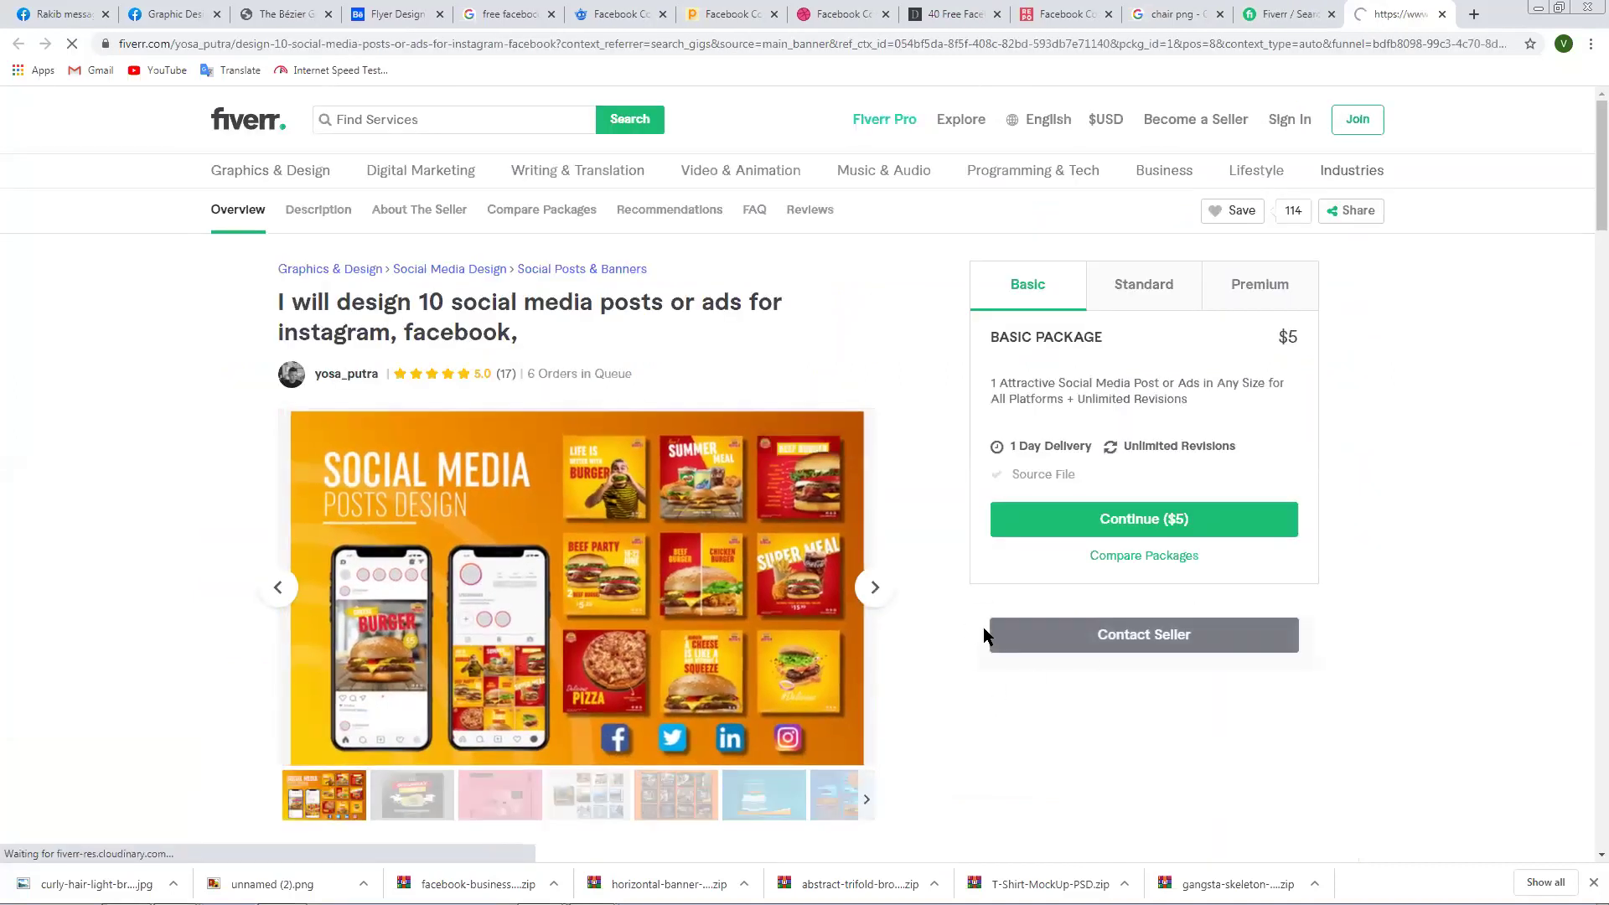
{"action": "scroll", "coordinate": [972, 649], "scroll_direction": "down", "scroll_amount": 1}
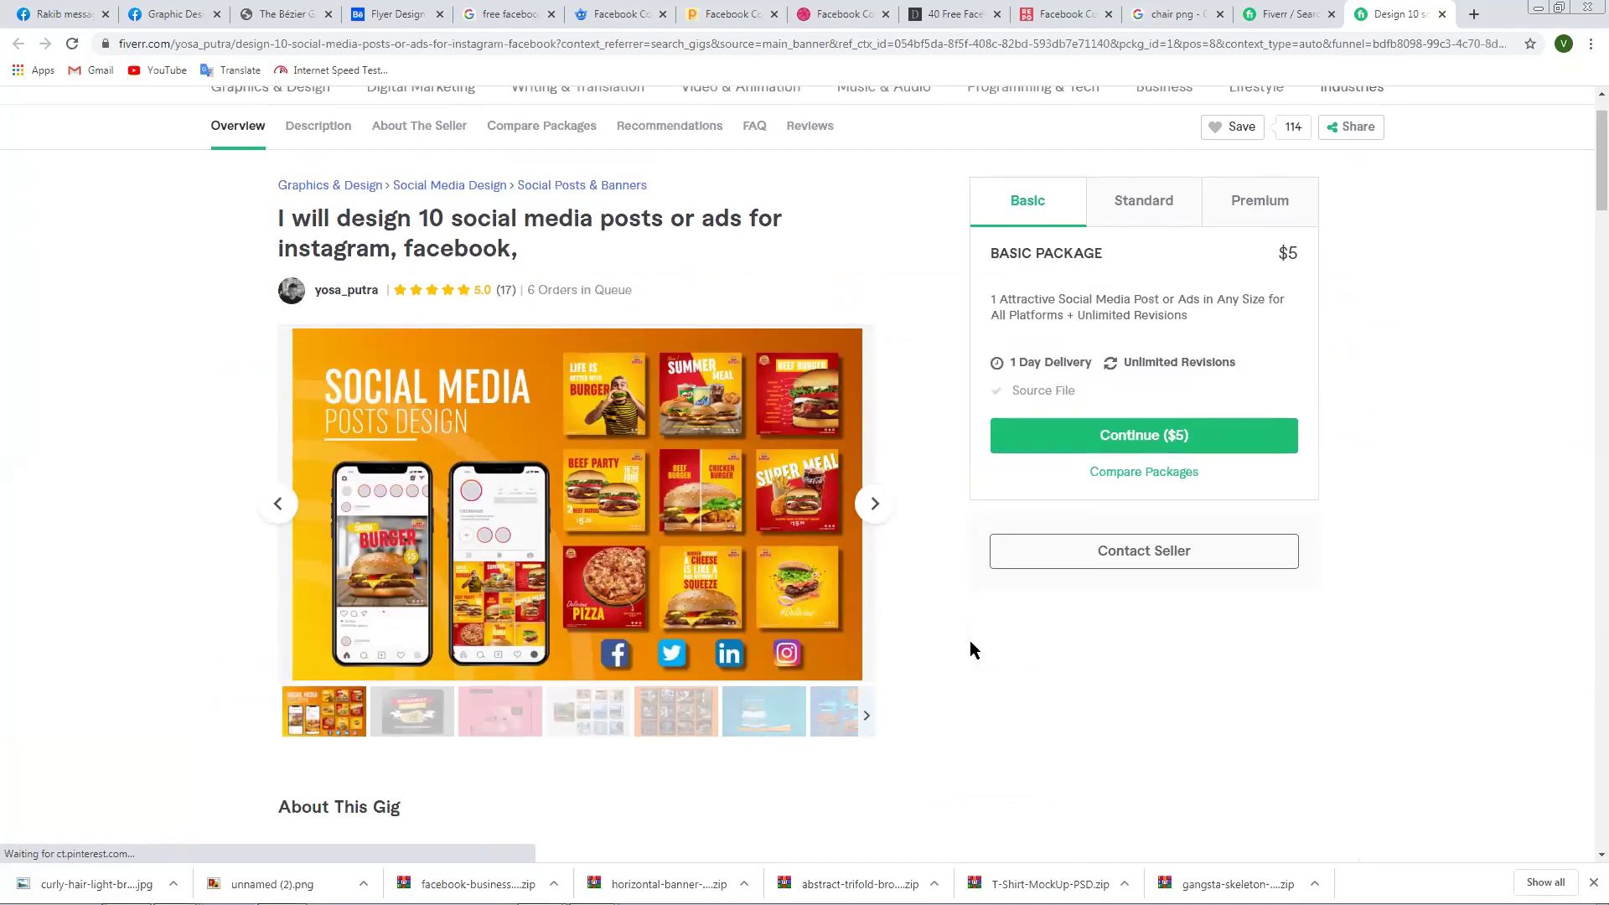
Save the gig's orange "Social Media Posts Design" burger image under its suggested file name.
{"action": "right_click", "coordinate": [612, 466]}
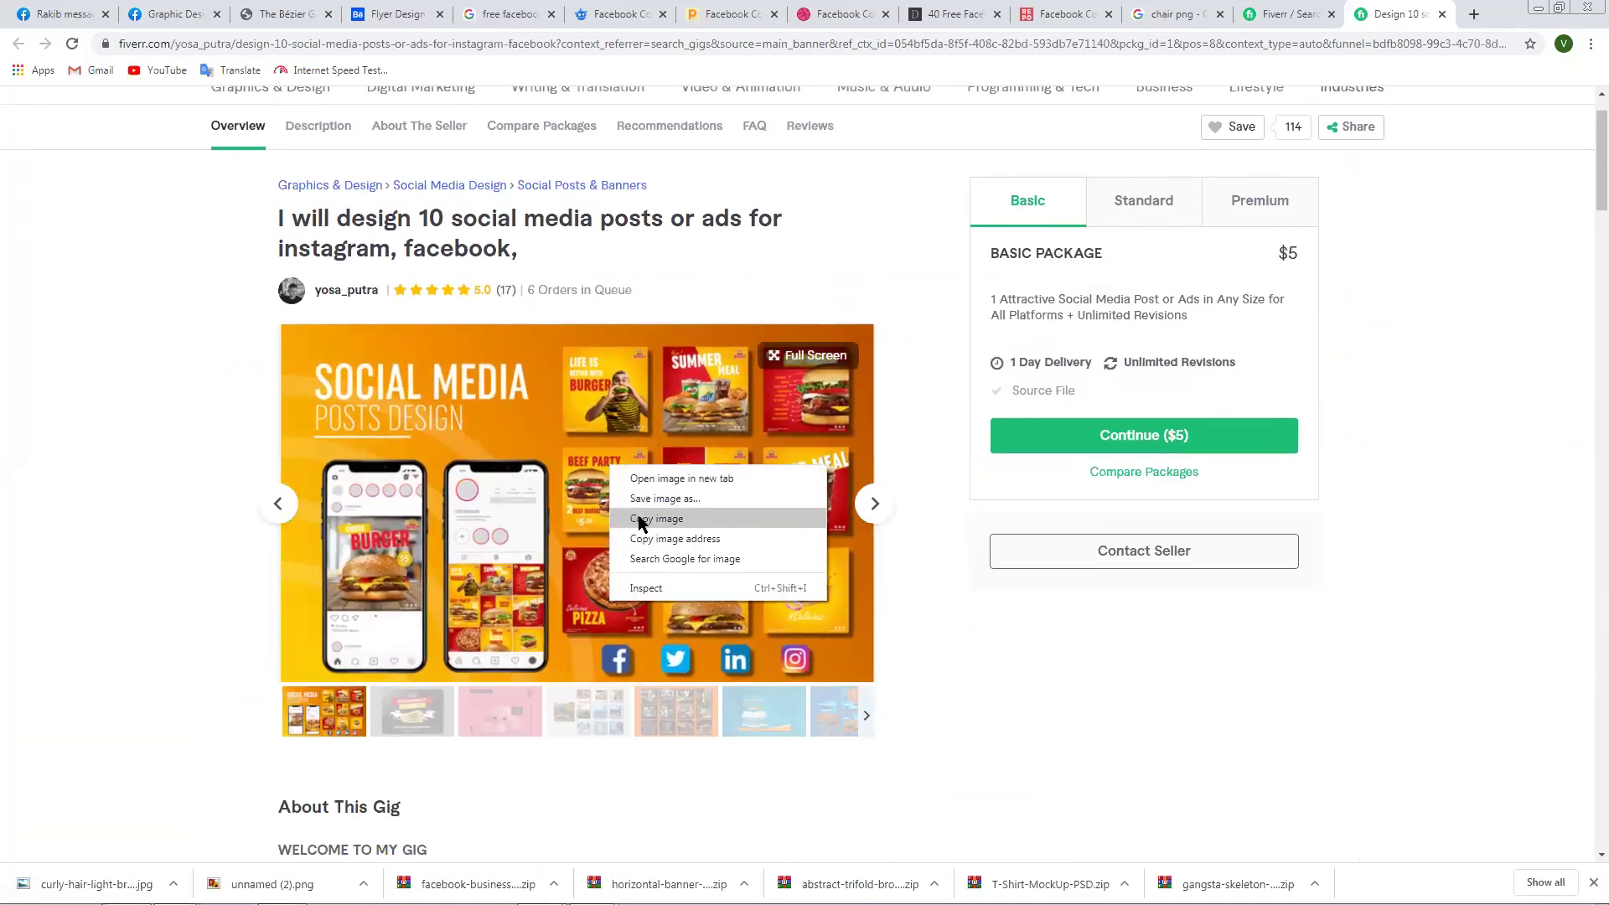
{"action": "left_click", "coordinate": [667, 501]}
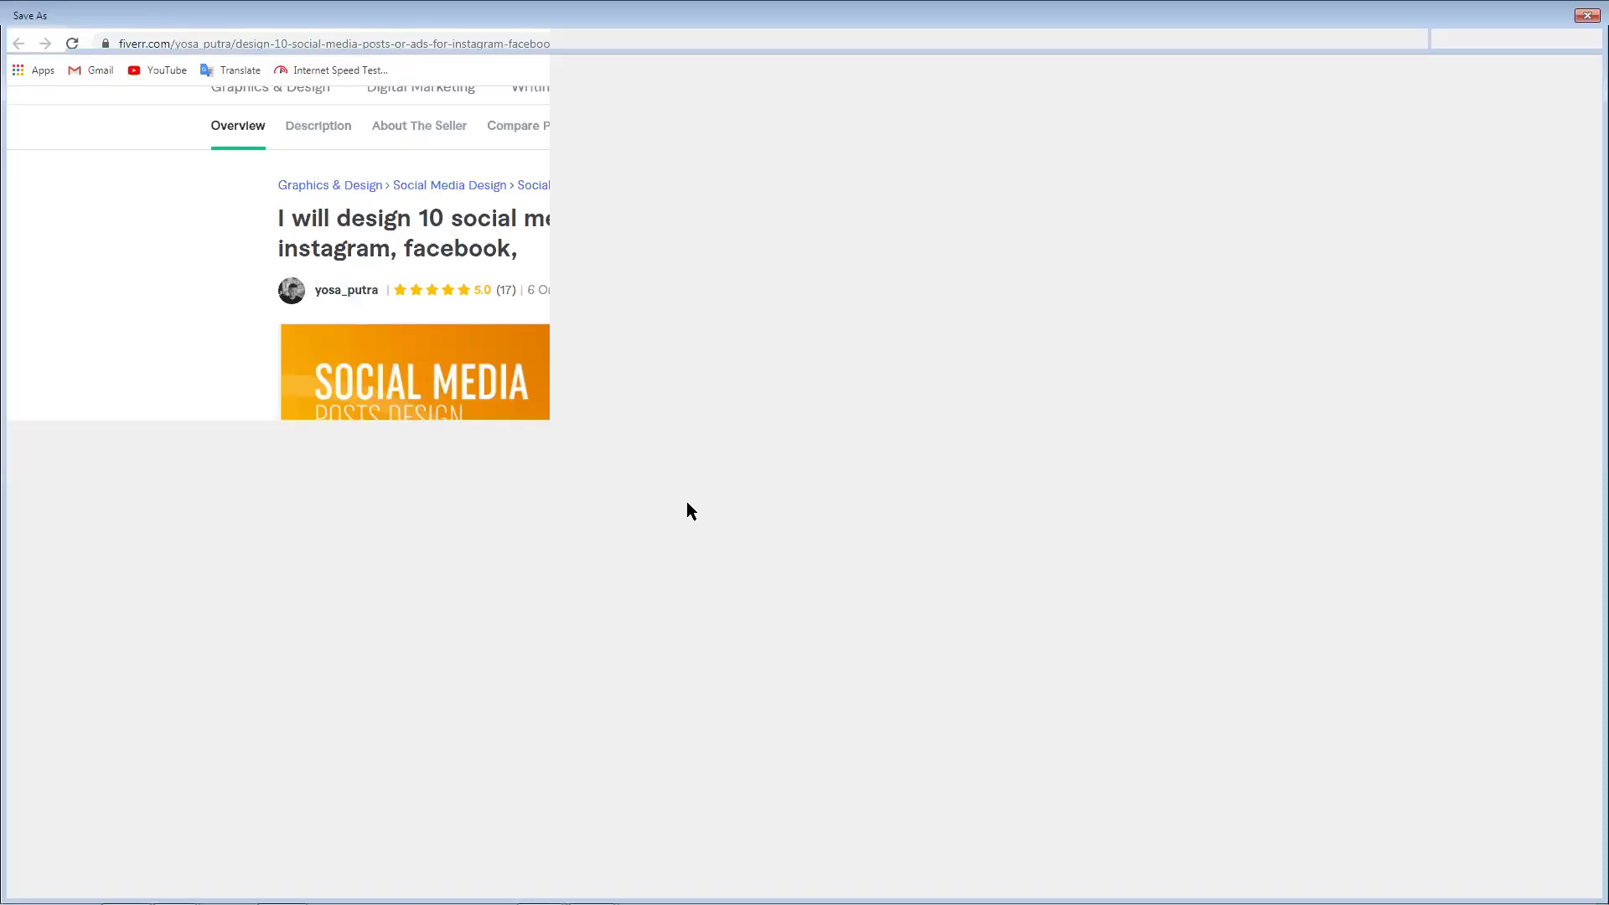
{"action": "key", "text": "Return"}
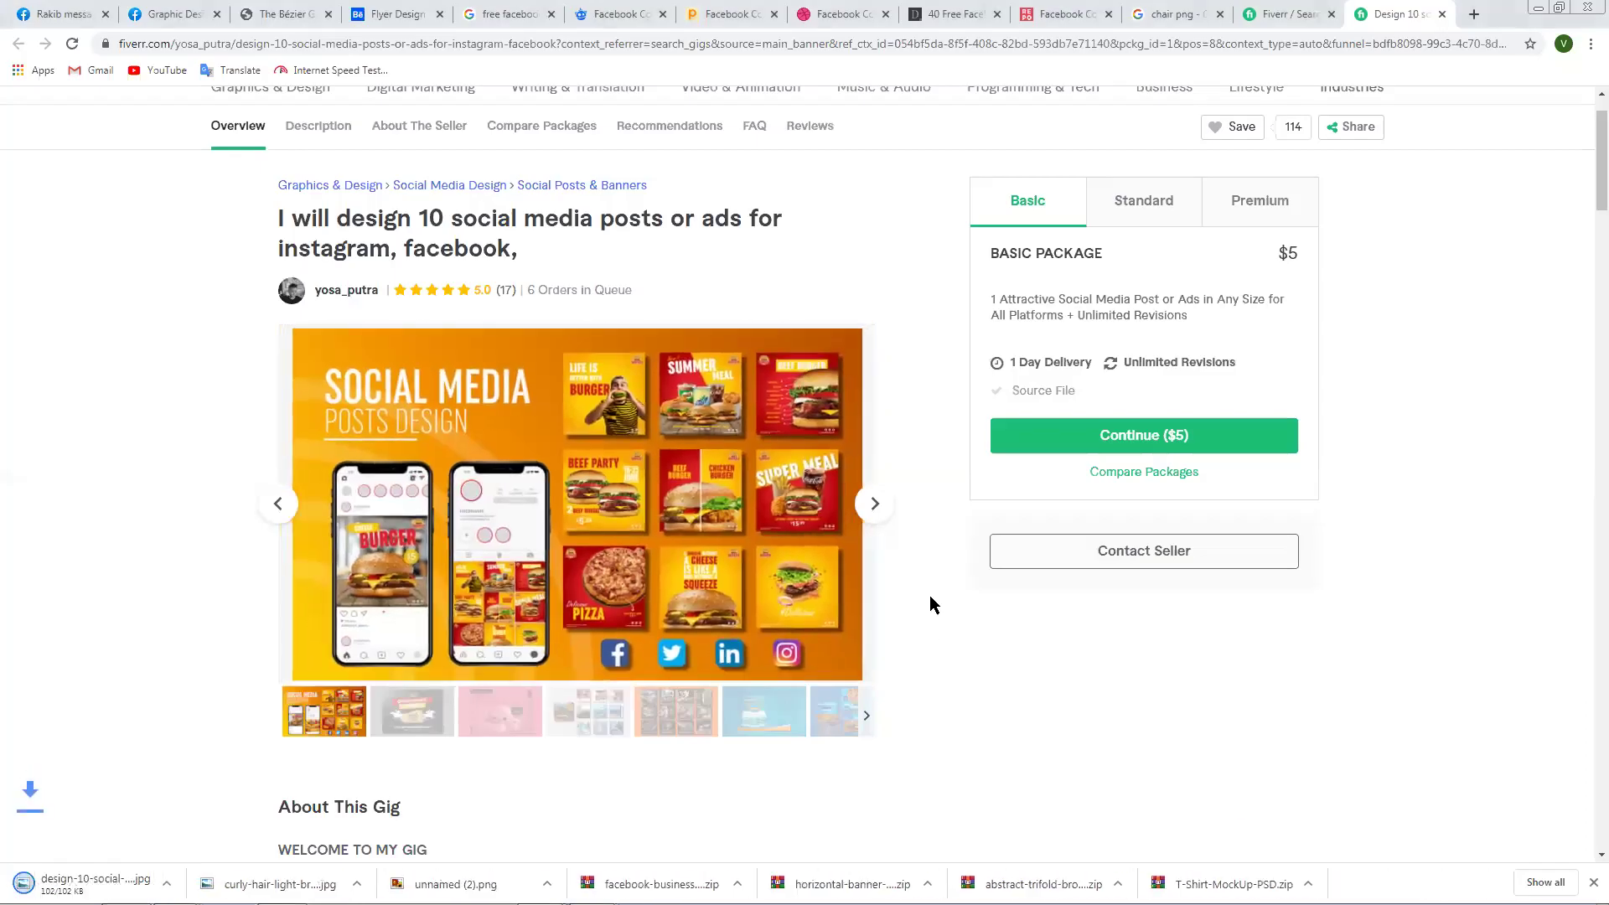
Advance the gig's gallery to the SkyRun travel posts sample and save that image.
{"action": "left_click", "coordinate": [880, 517]}
{"action": "left_click", "coordinate": [882, 519]}
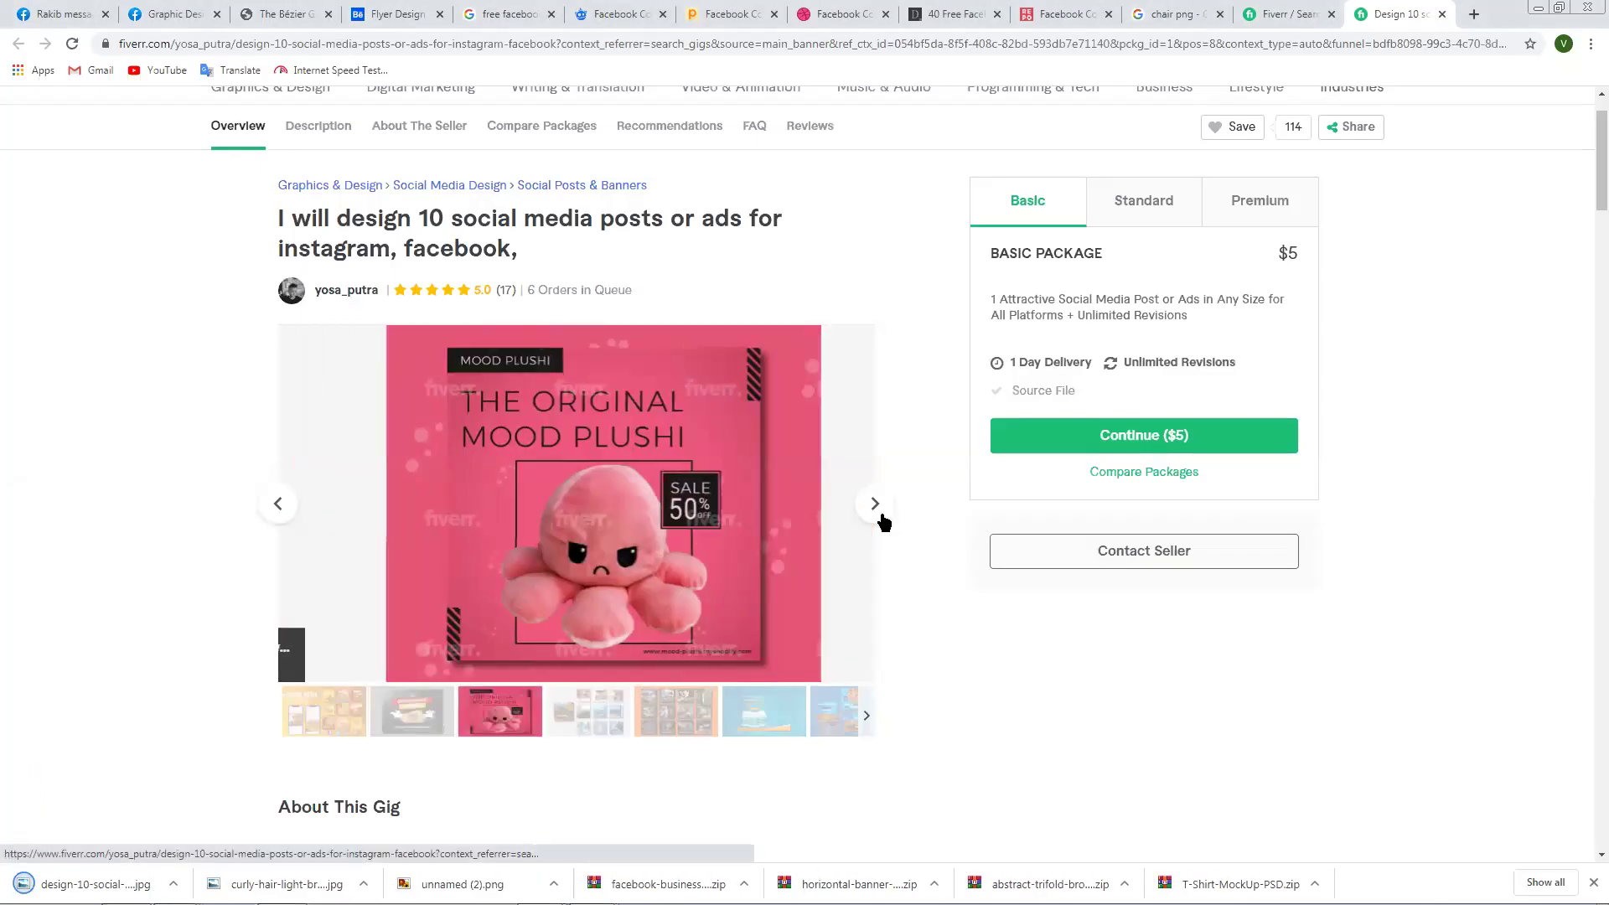
{"action": "left_click", "coordinate": [881, 520]}
{"action": "right_click", "coordinate": [759, 494]}
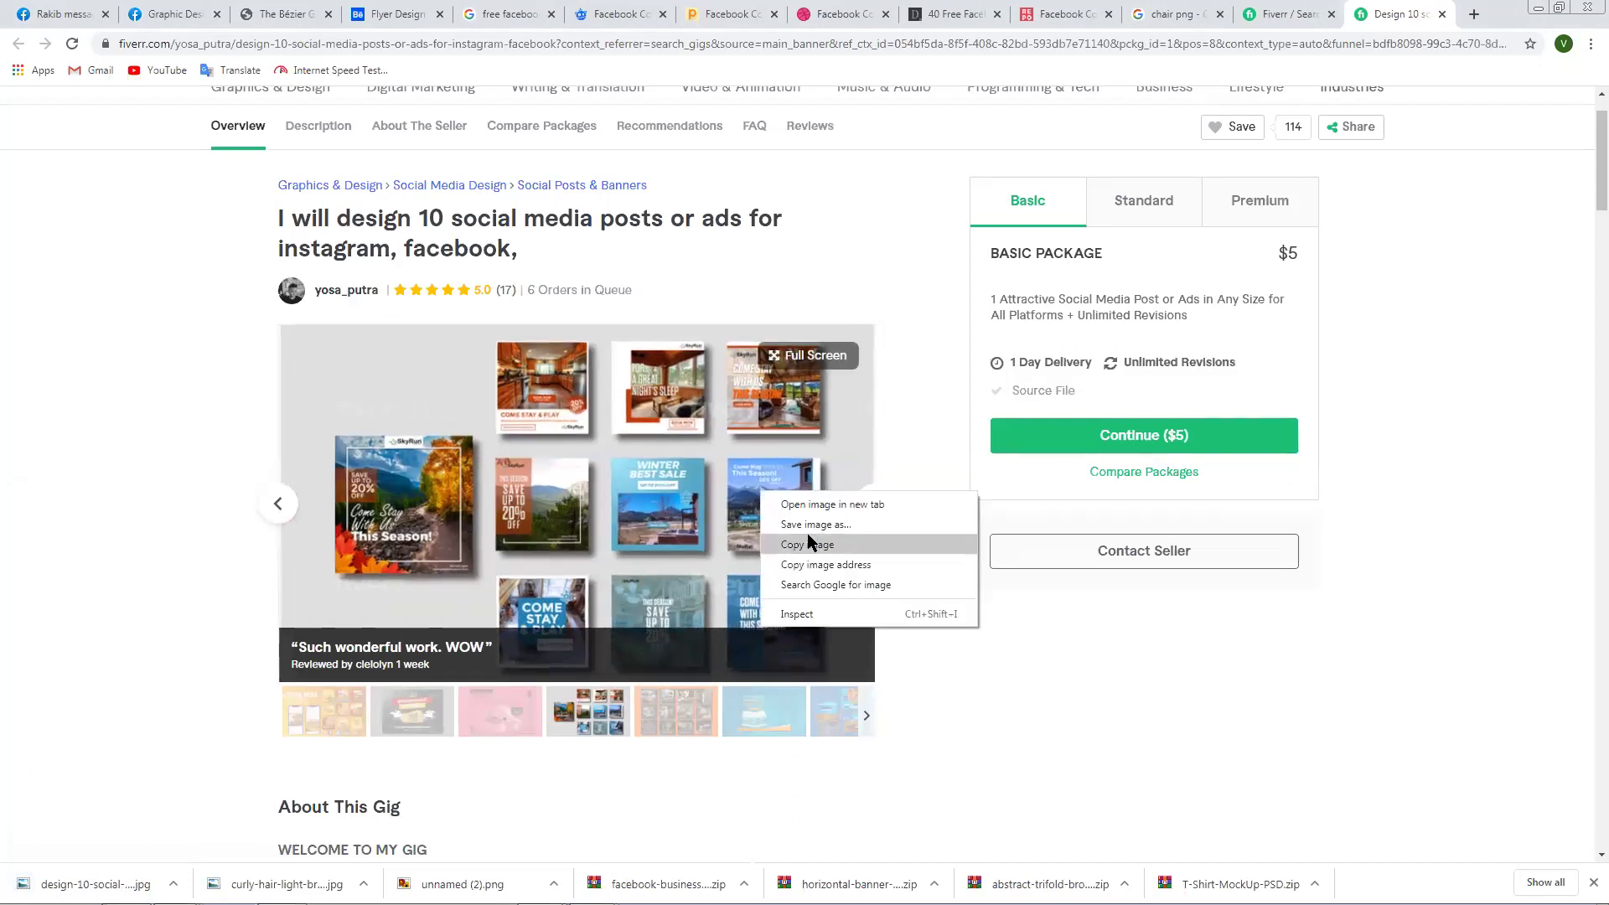
{"action": "left_click", "coordinate": [815, 524]}
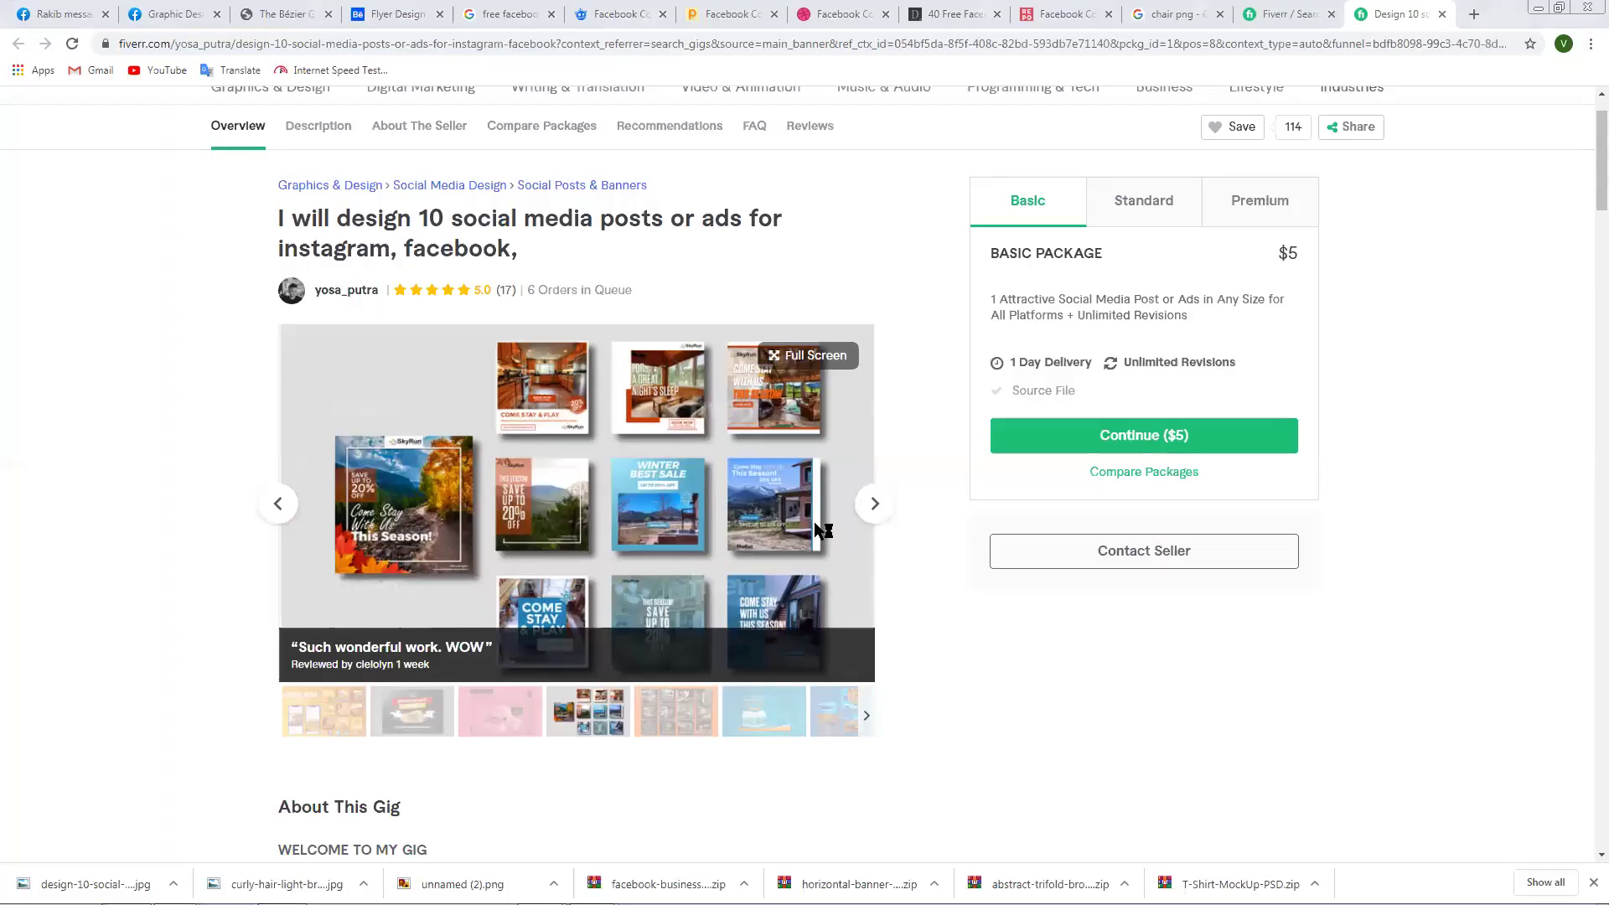
Advance the gallery to the blue Warrnambool Deals food posts and save that image to the Desktop as a JPEG.
{"action": "left_click", "coordinate": [878, 504]}
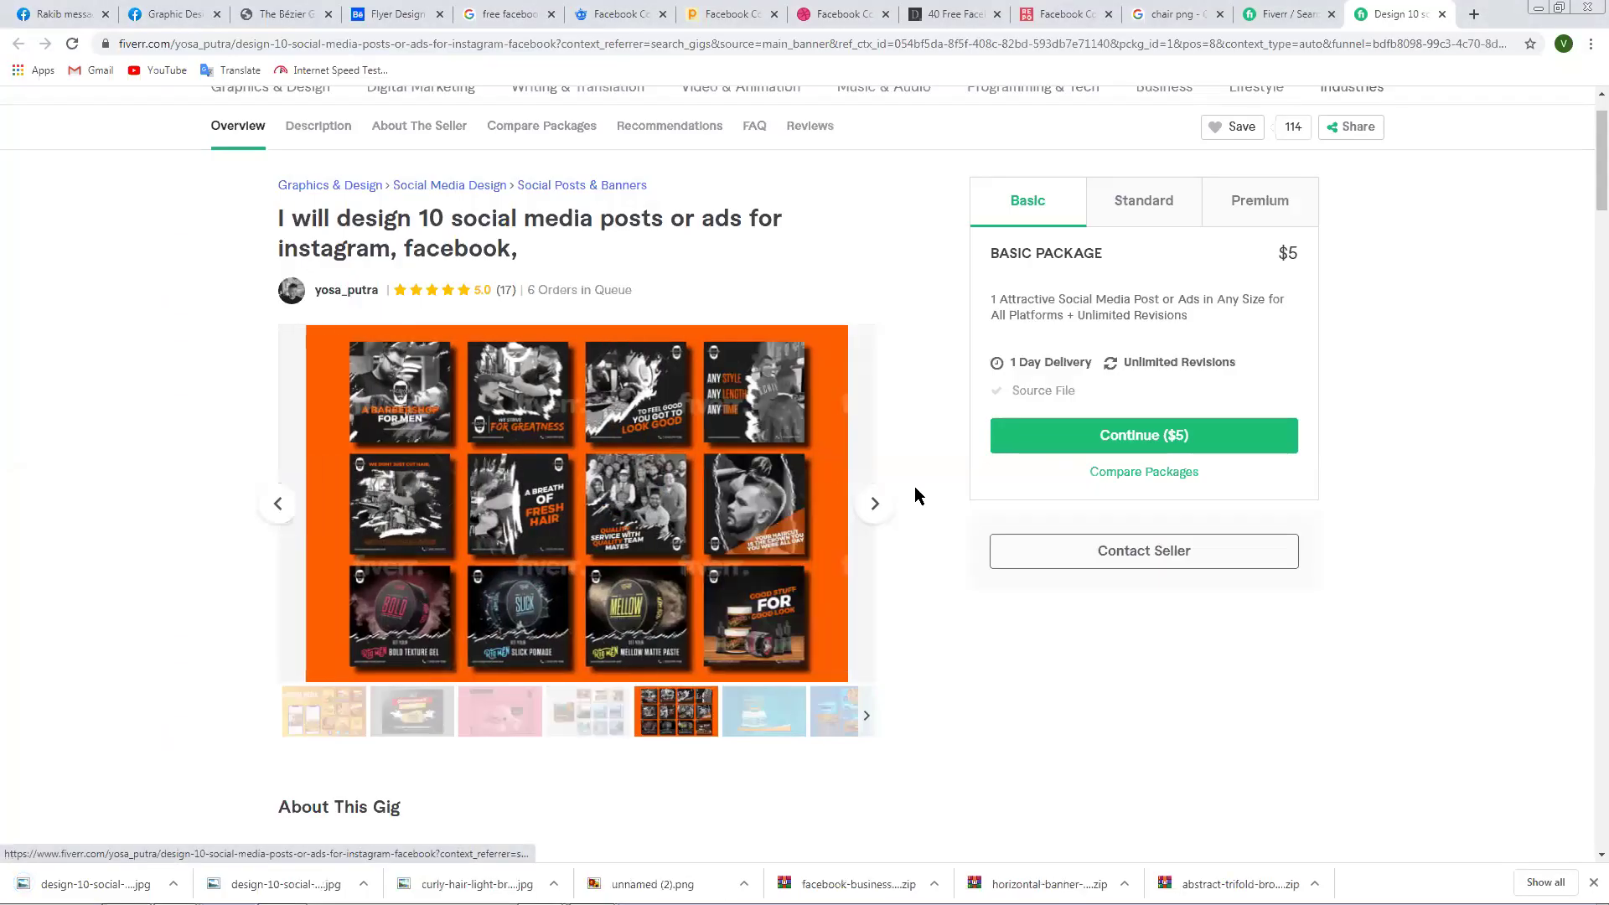
{"action": "left_click", "coordinate": [869, 508]}
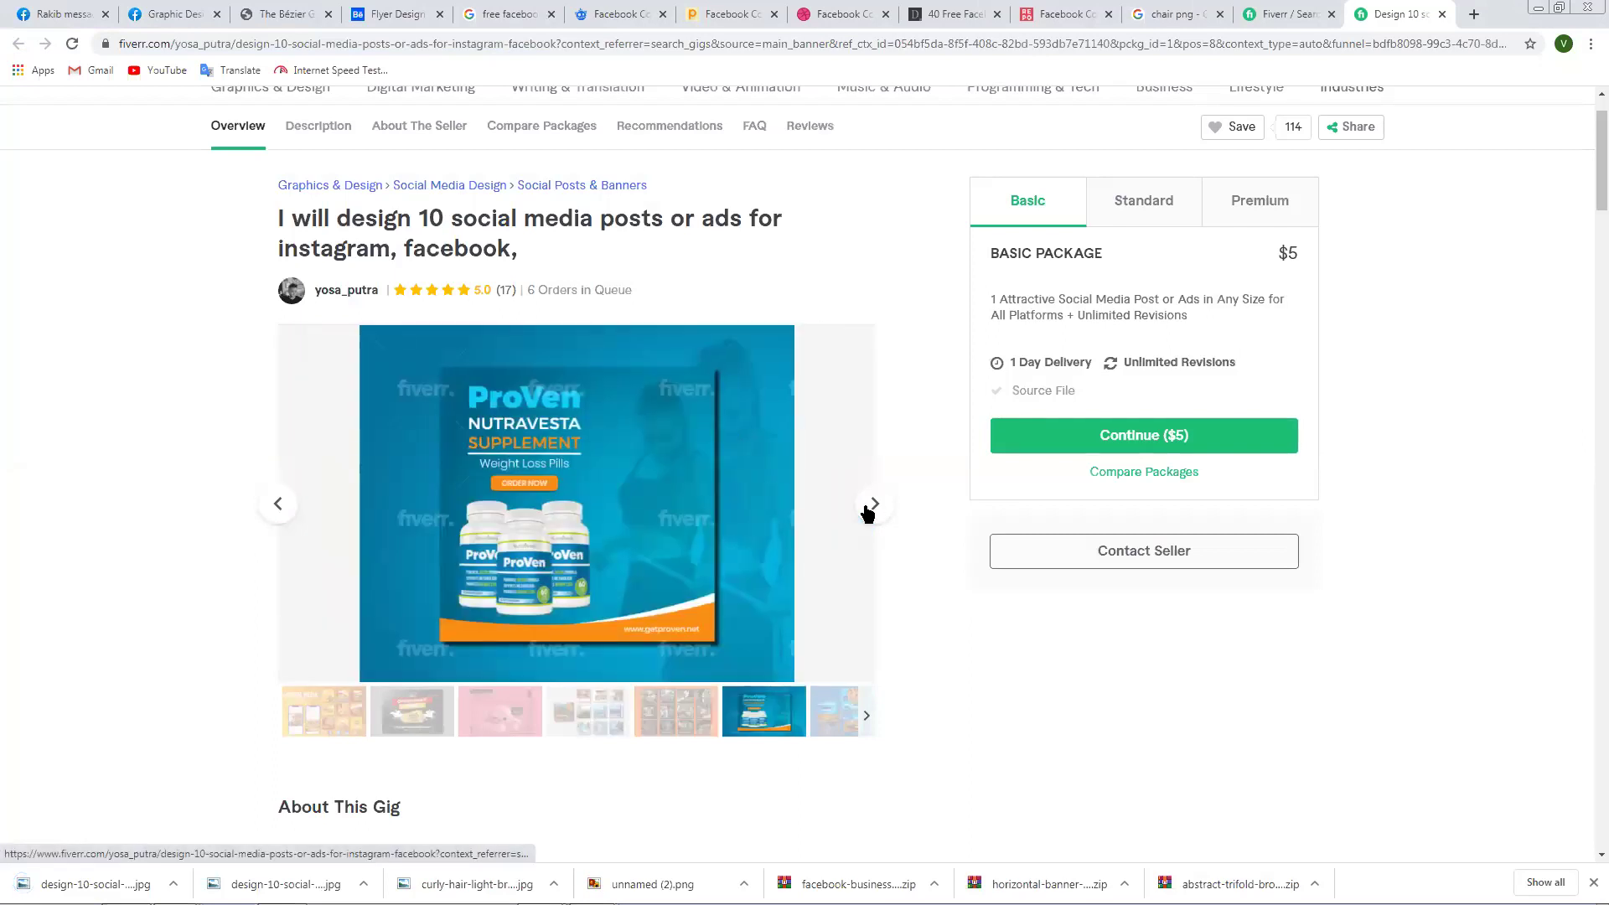
{"action": "left_click", "coordinate": [868, 507]}
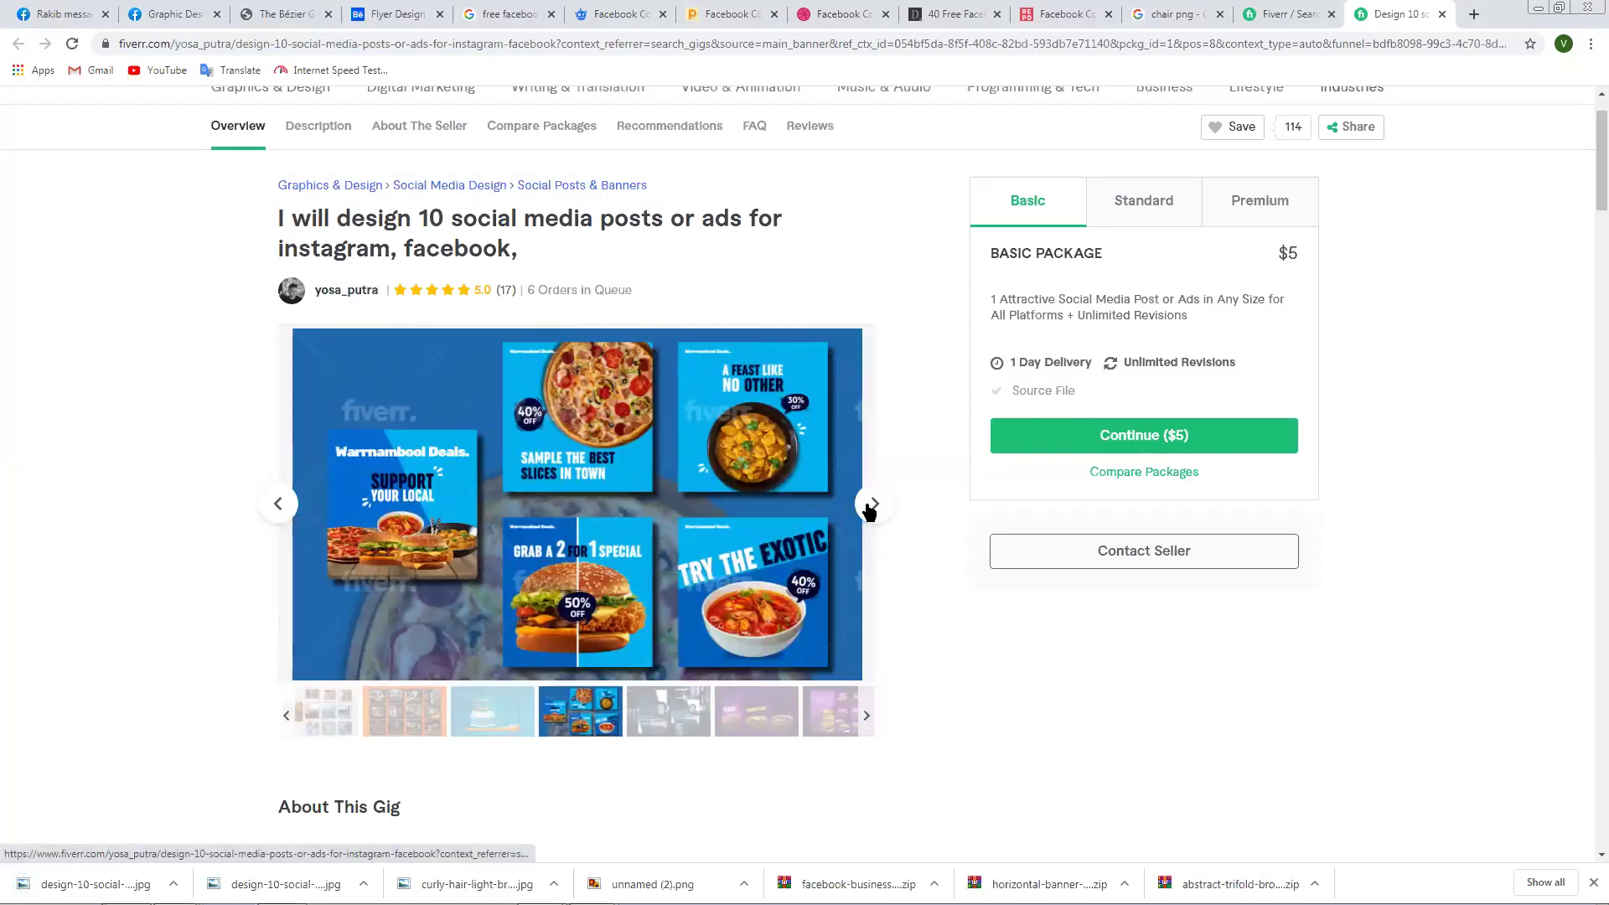
{"action": "right_click", "coordinate": [663, 503]}
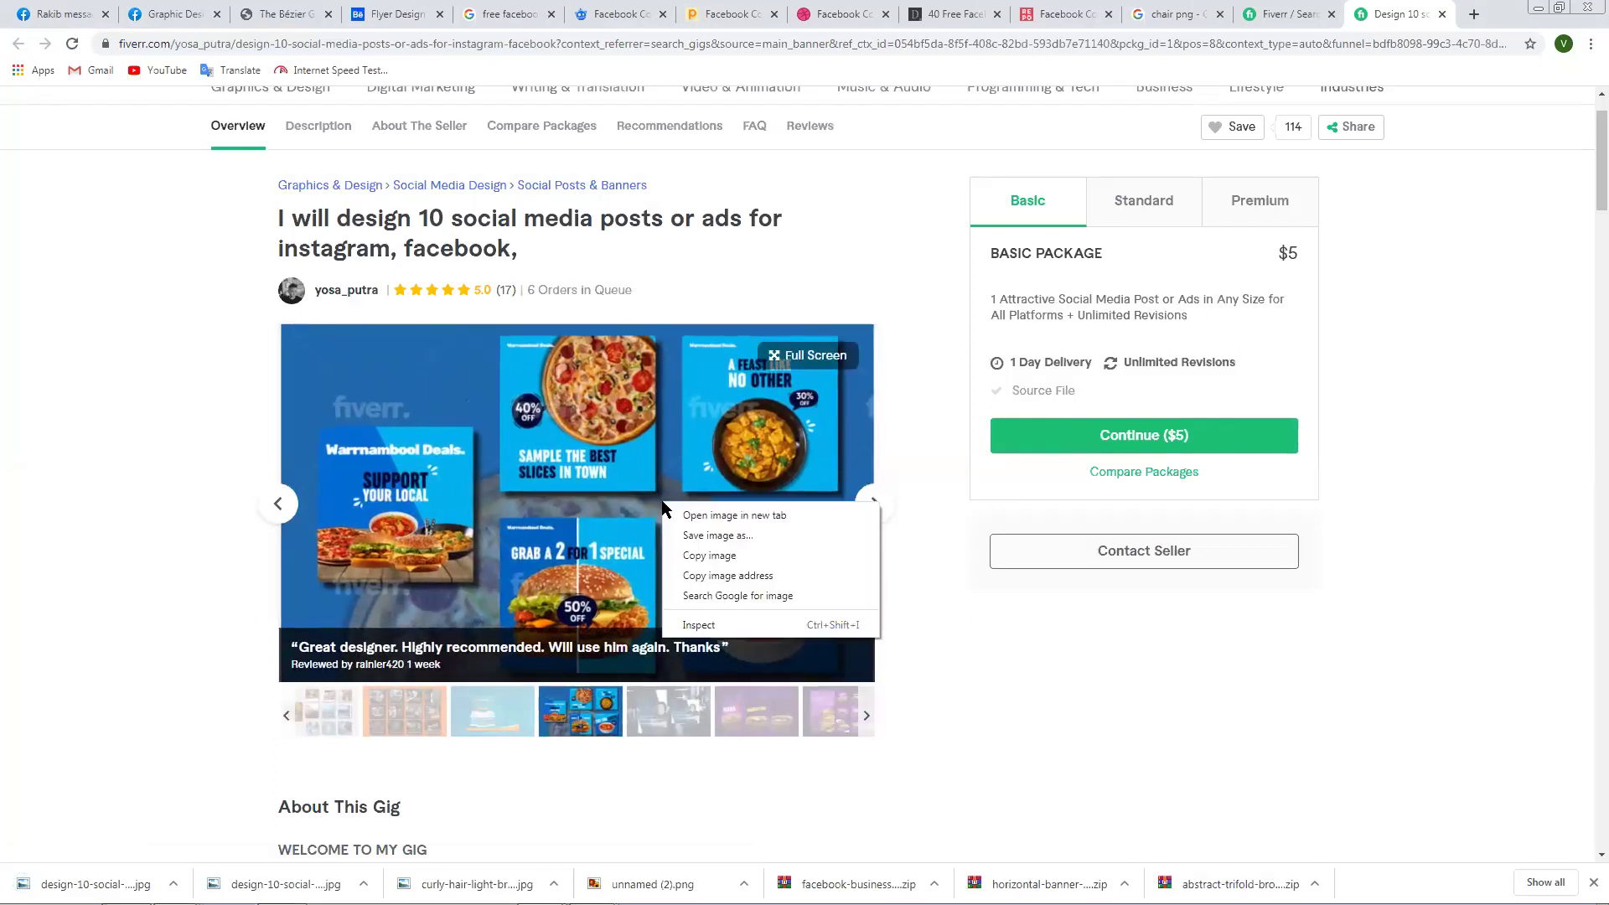
{"action": "left_click", "coordinate": [769, 536]}
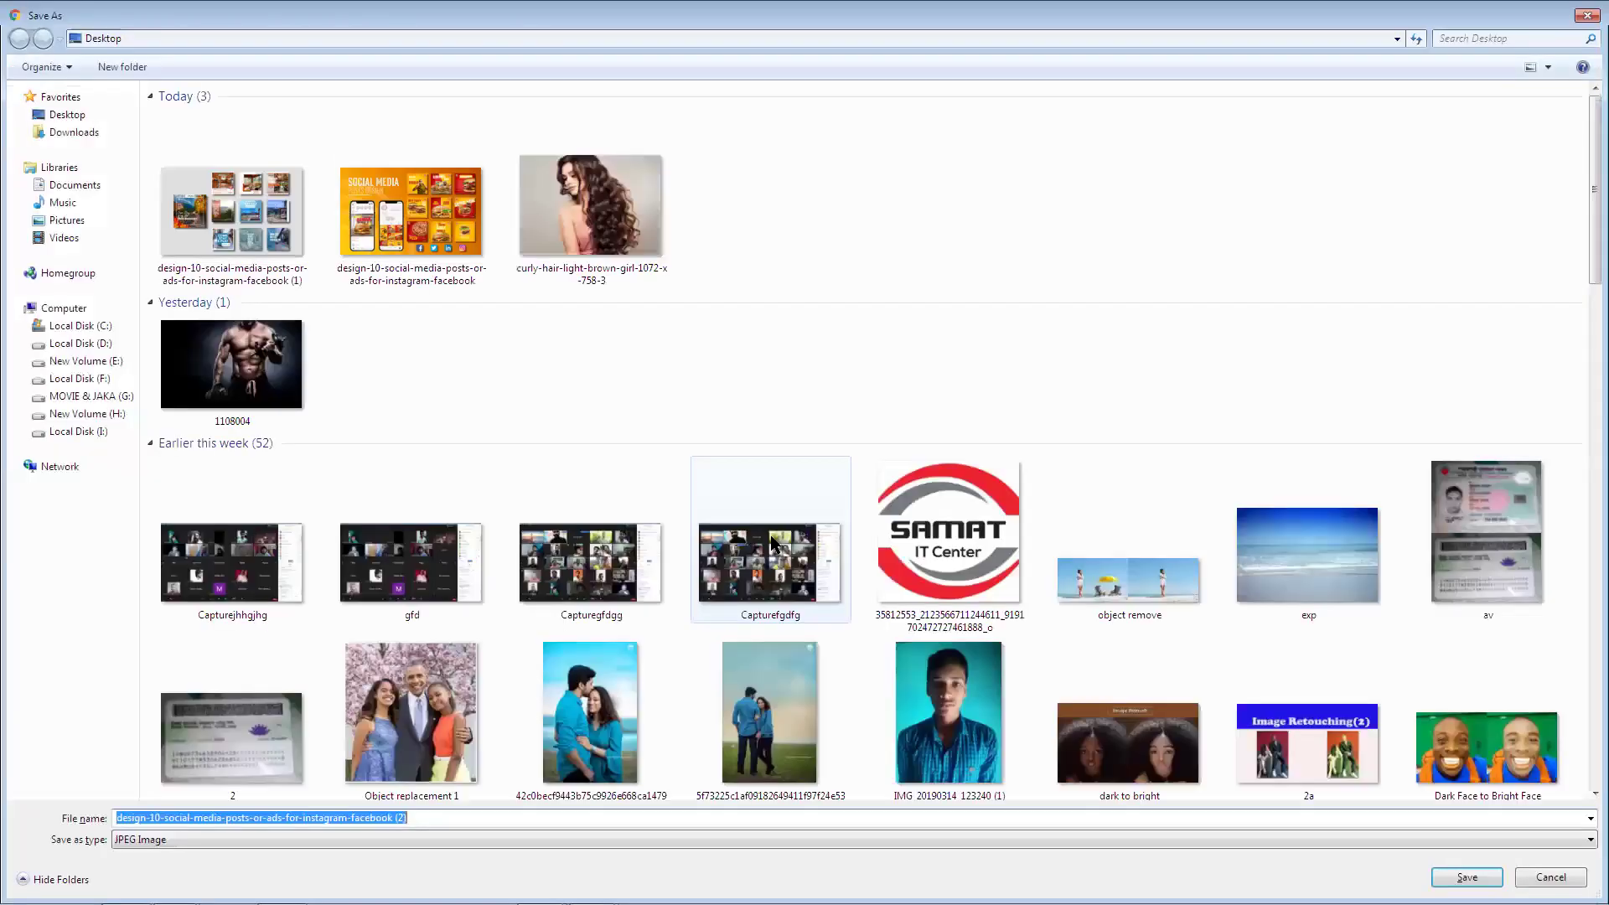
{"action": "key", "text": "Return"}
{"action": "left_click", "coordinate": [871, 502]}
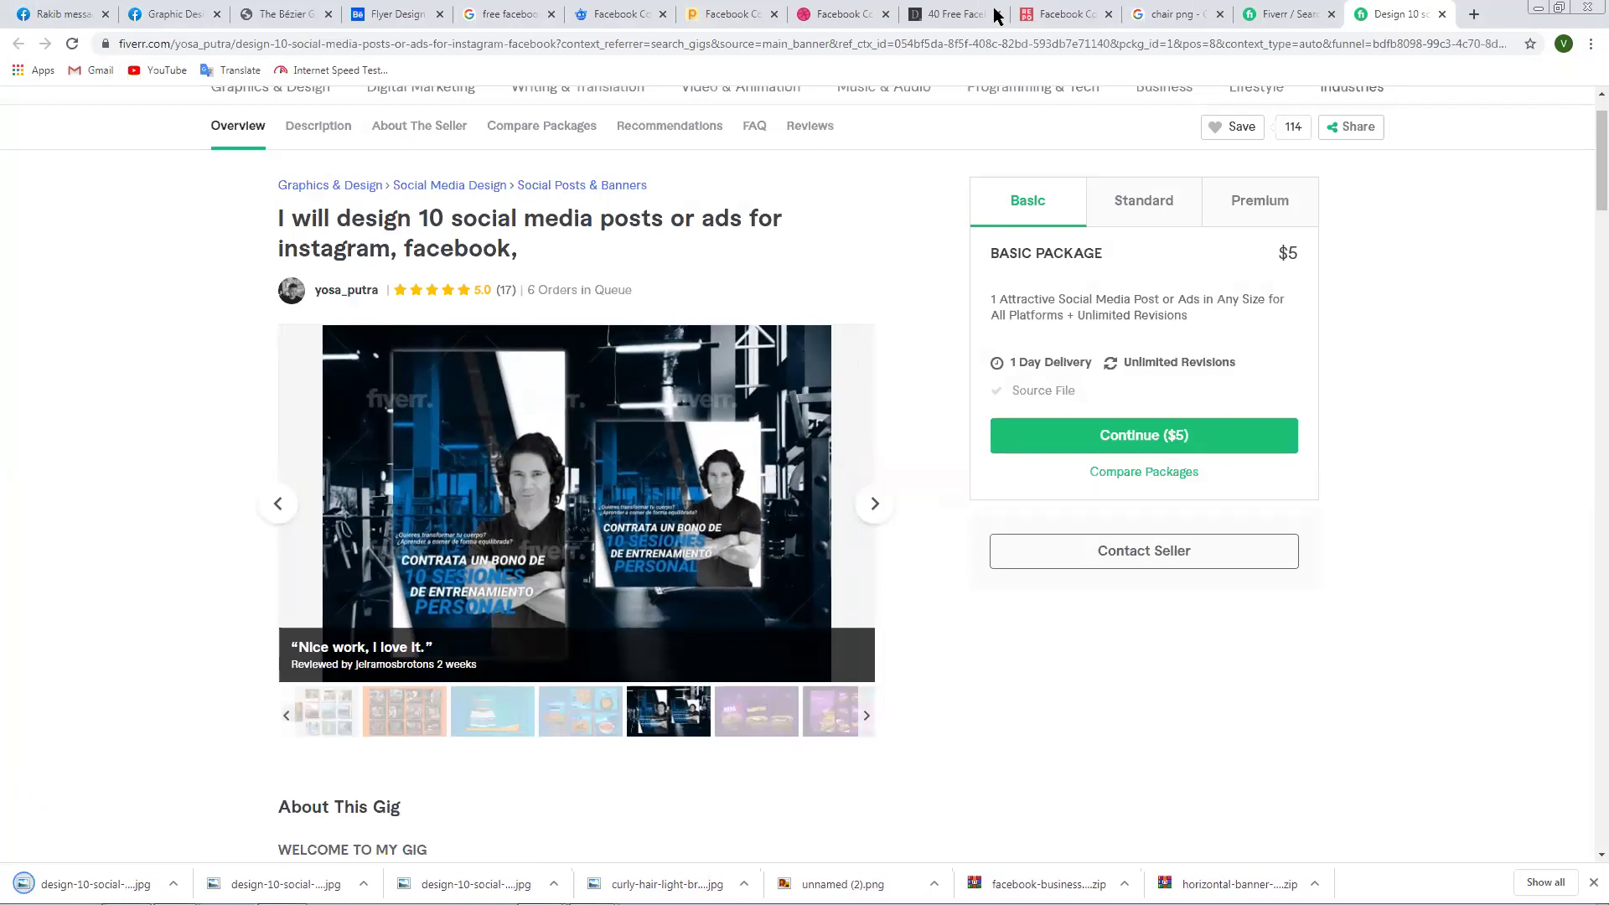
Return to the Fiverr search results and look through further social media ad design gigs.
{"action": "left_click", "coordinate": [1290, 15]}
{"action": "scroll", "coordinate": [949, 339], "scroll_direction": "down", "scroll_amount": 1}
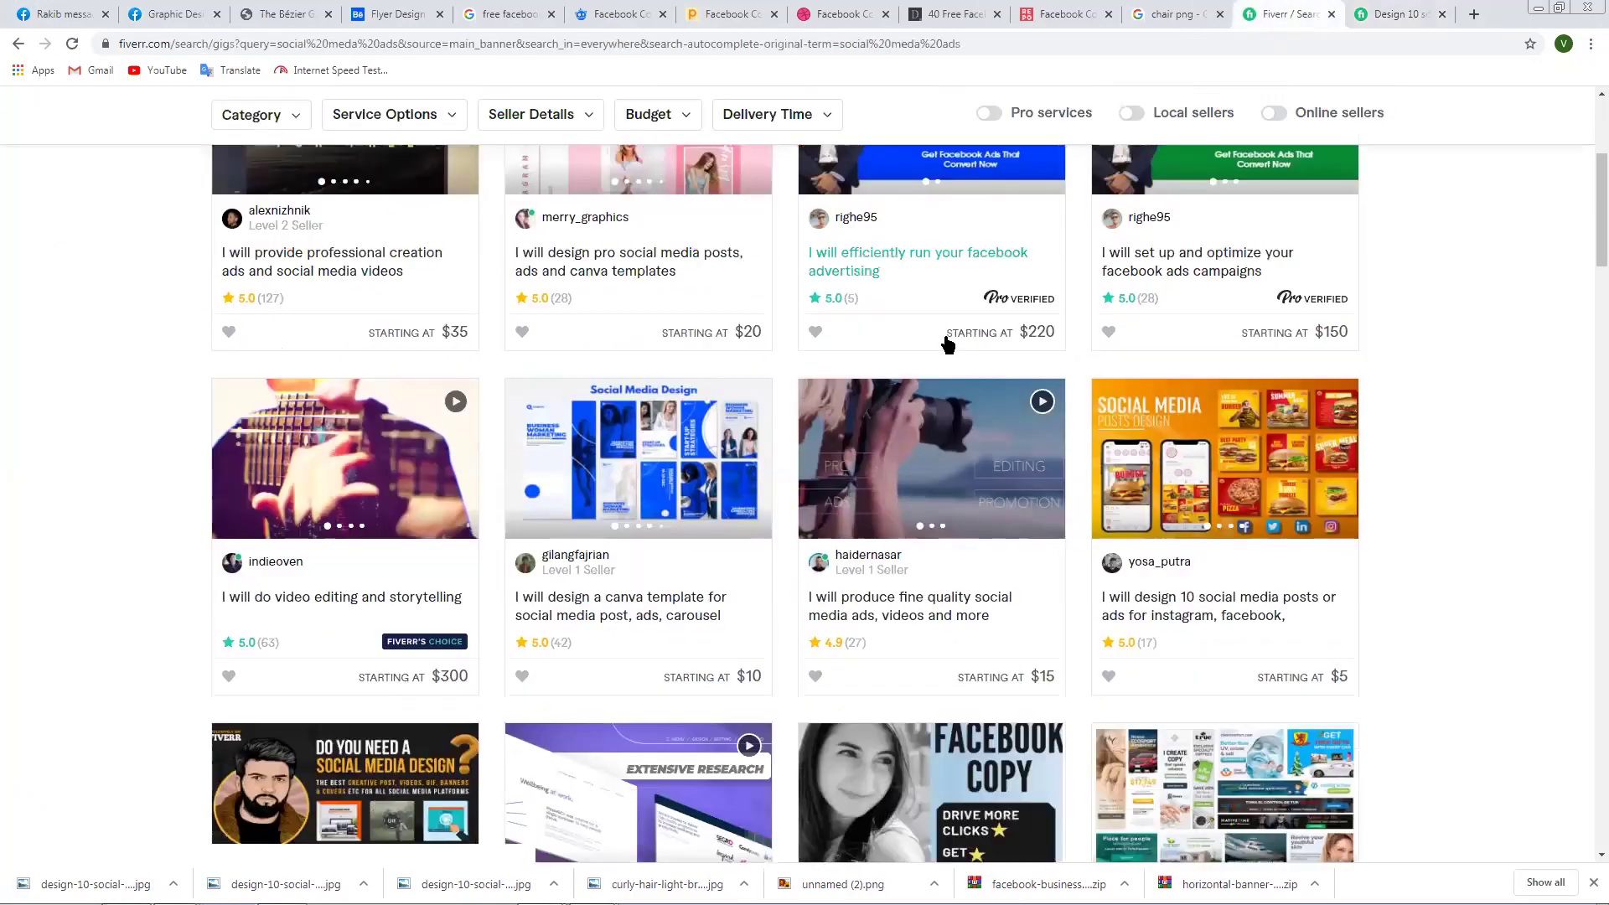
{"action": "scroll", "coordinate": [949, 342], "scroll_direction": "down", "scroll_amount": 4}
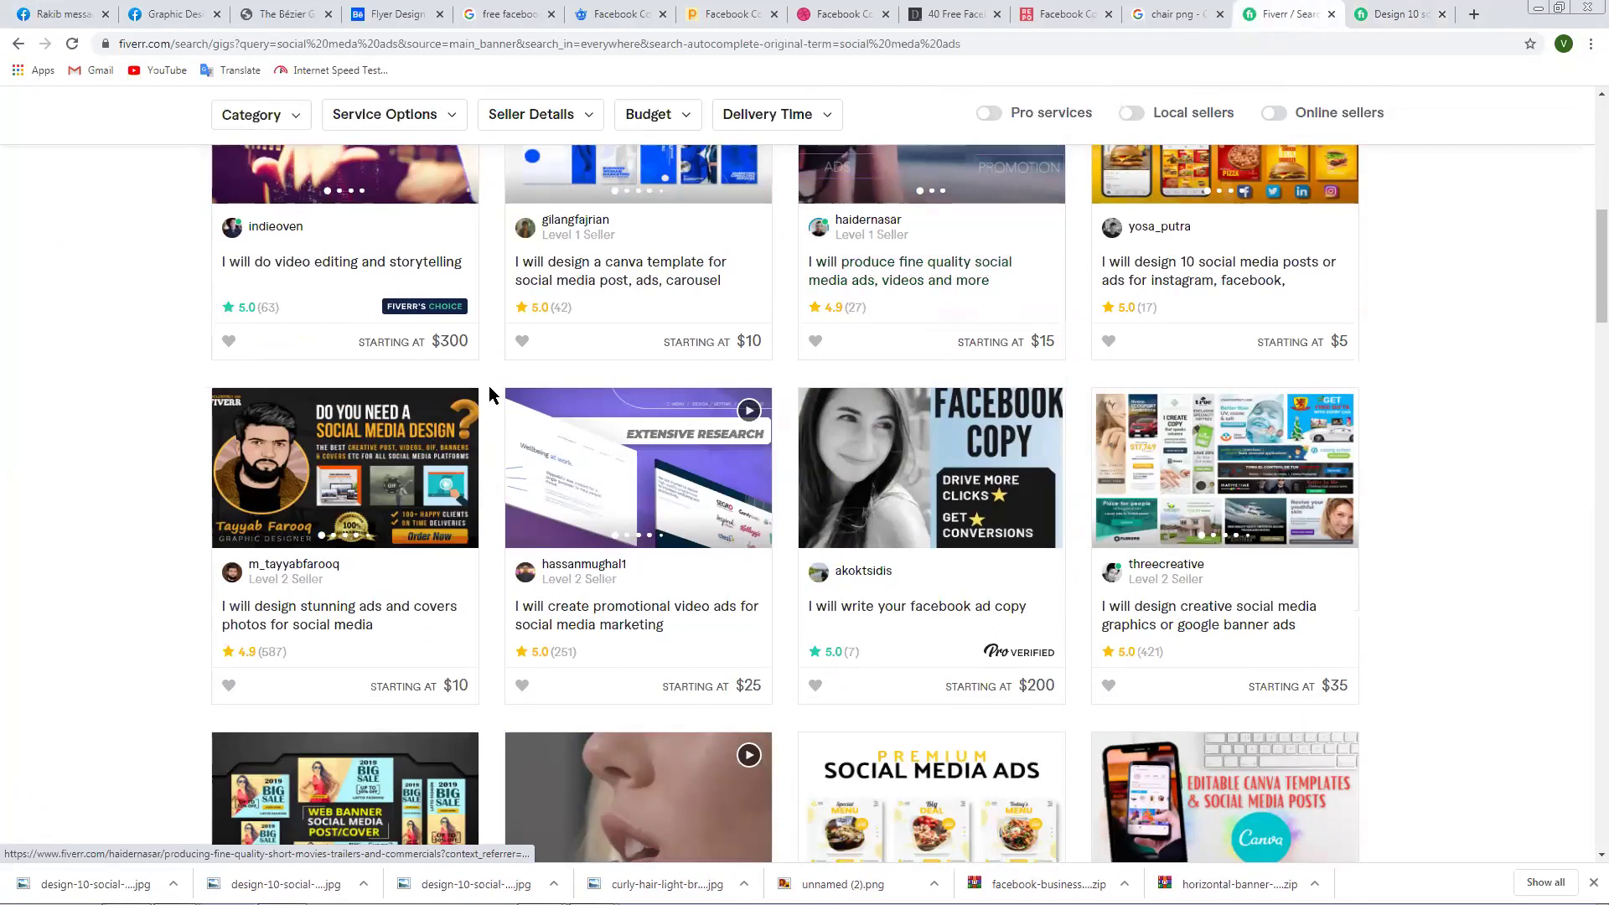
{"action": "scroll", "coordinate": [489, 385], "scroll_direction": "up", "scroll_amount": 2}
{"action": "scroll", "coordinate": [486, 397], "scroll_direction": "down", "scroll_amount": 1}
{"action": "scroll", "coordinate": [484, 419], "scroll_direction": "down", "scroll_amount": 2}
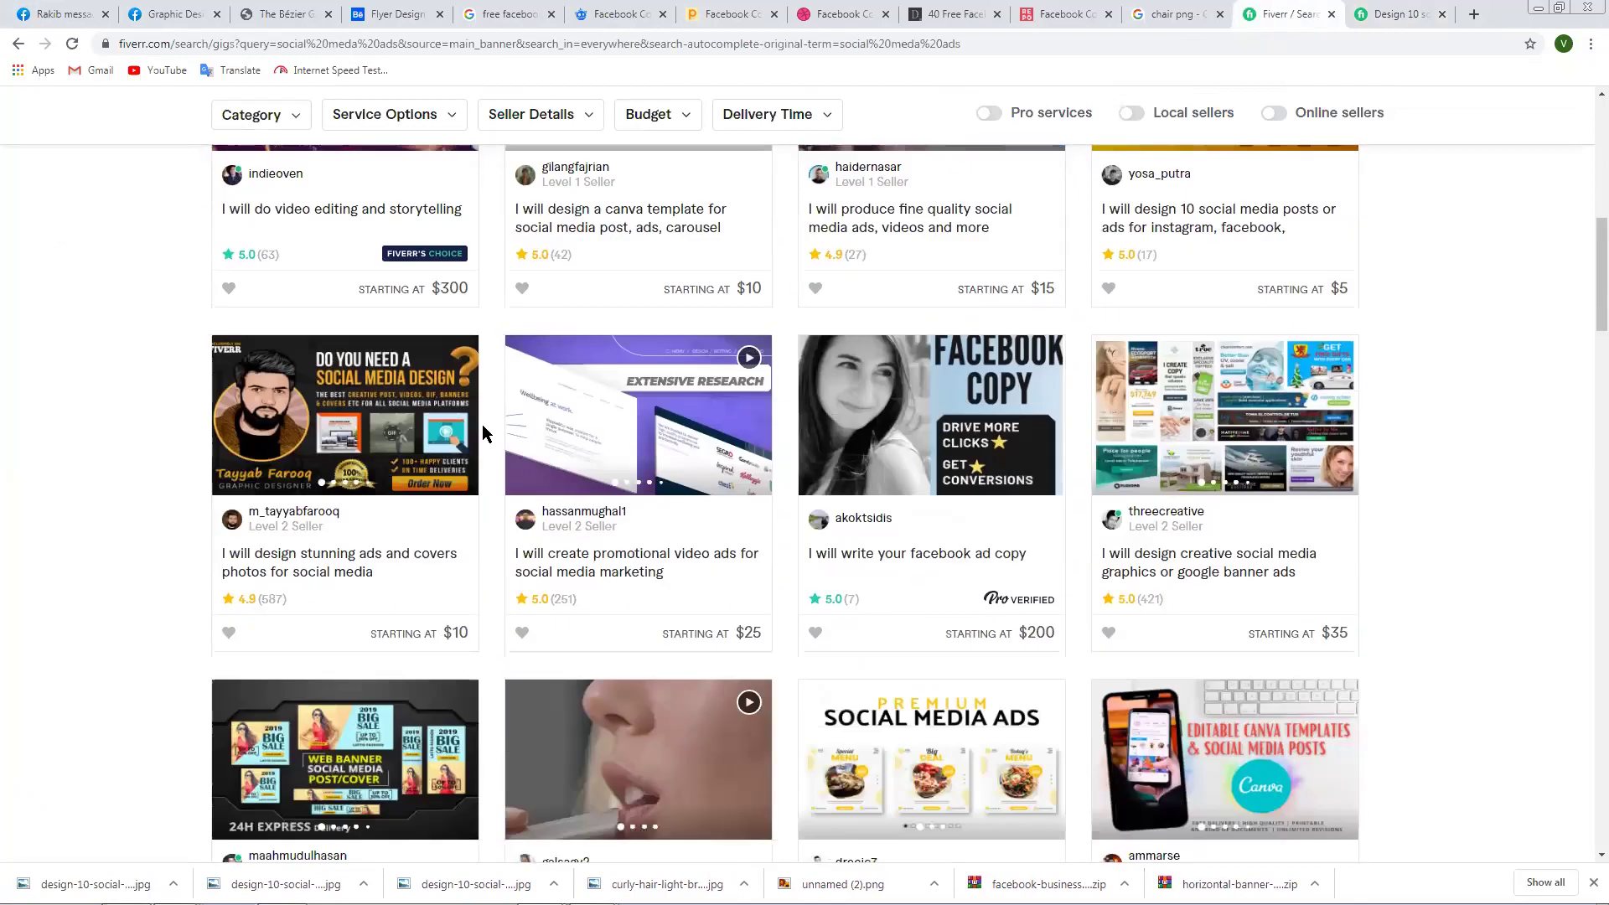
{"action": "scroll", "coordinate": [483, 433], "scroll_direction": "down", "scroll_amount": 4}
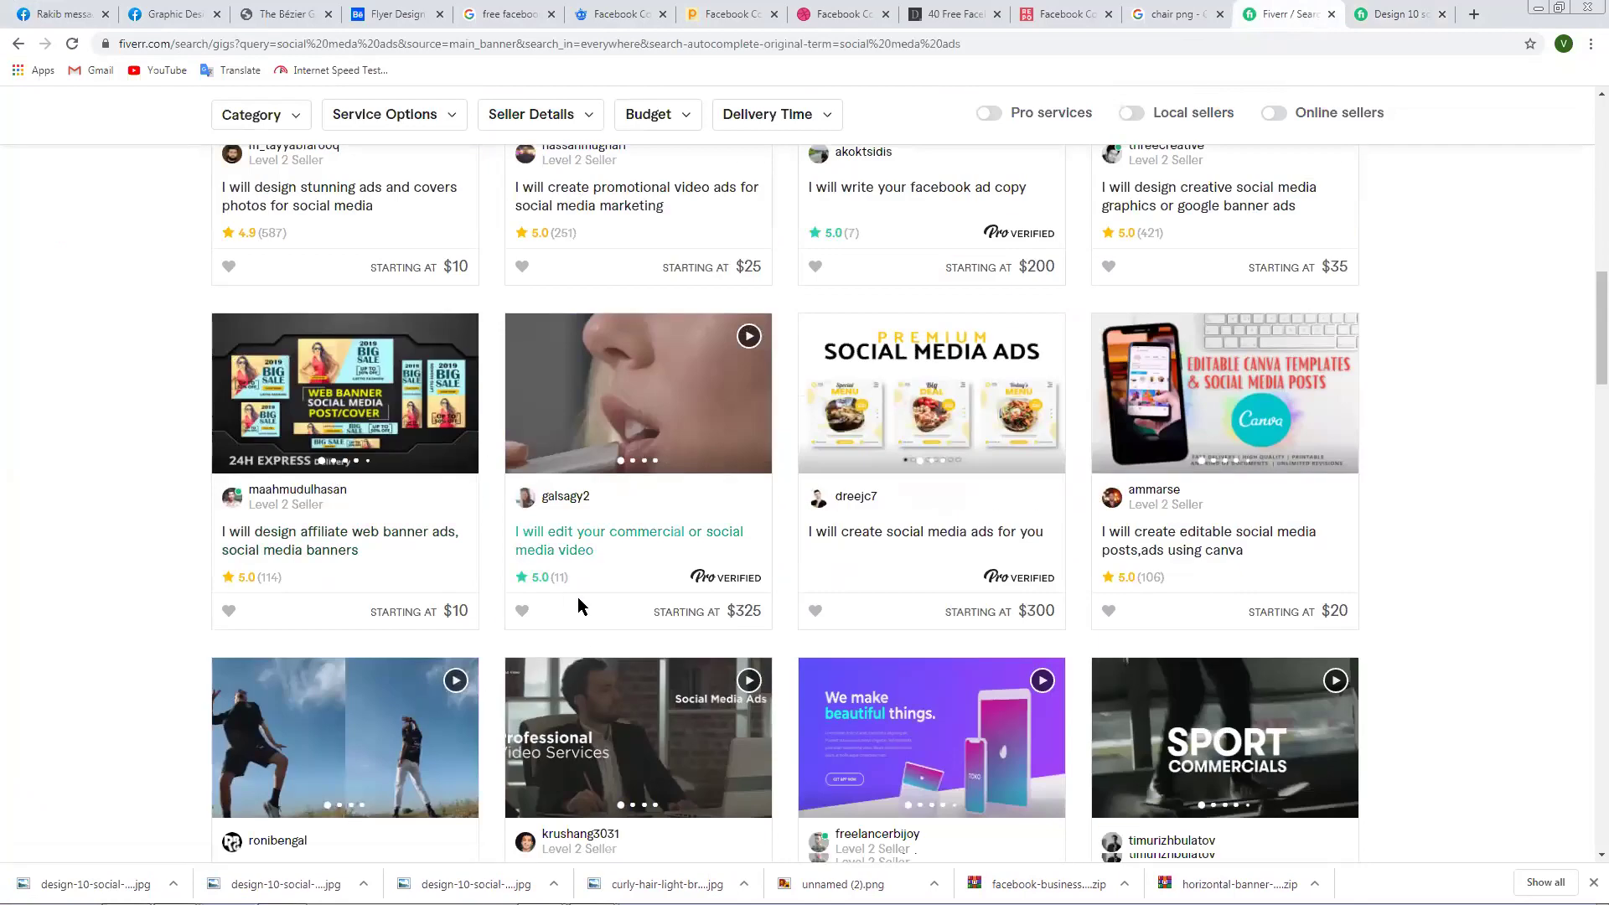
Open the gig offering Facebook cover ads and other social media banner design from the Fiverr search results.
{"action": "scroll", "coordinate": [436, 503], "scroll_direction": "down", "scroll_amount": 9}
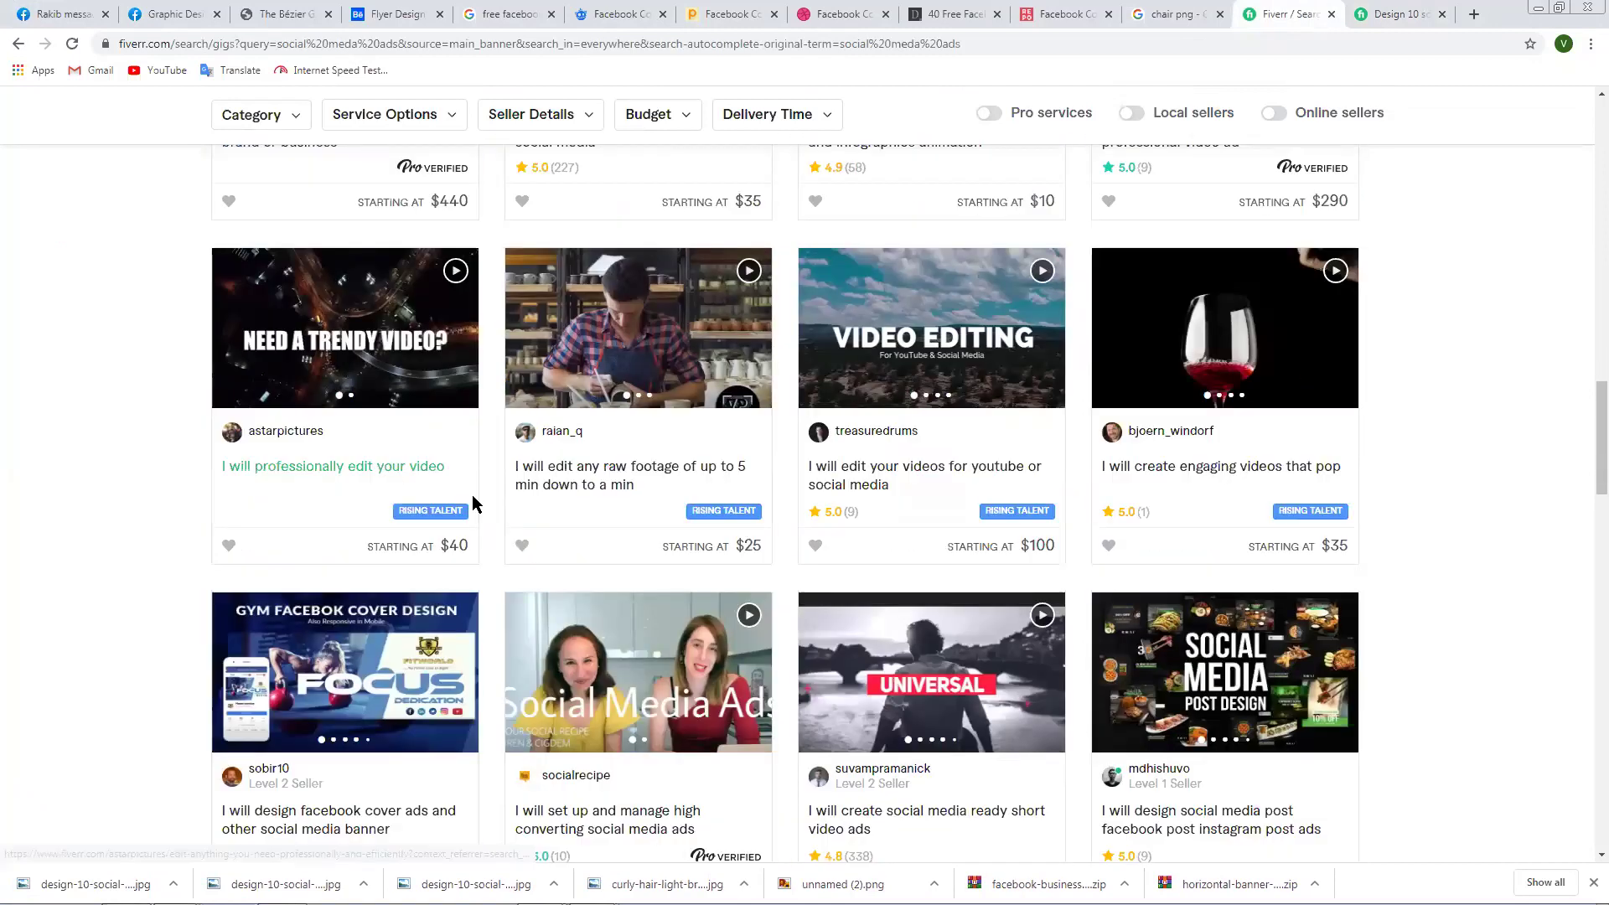
{"action": "scroll", "coordinate": [471, 501], "scroll_direction": "down", "scroll_amount": 2}
{"action": "left_click", "coordinate": [419, 506]}
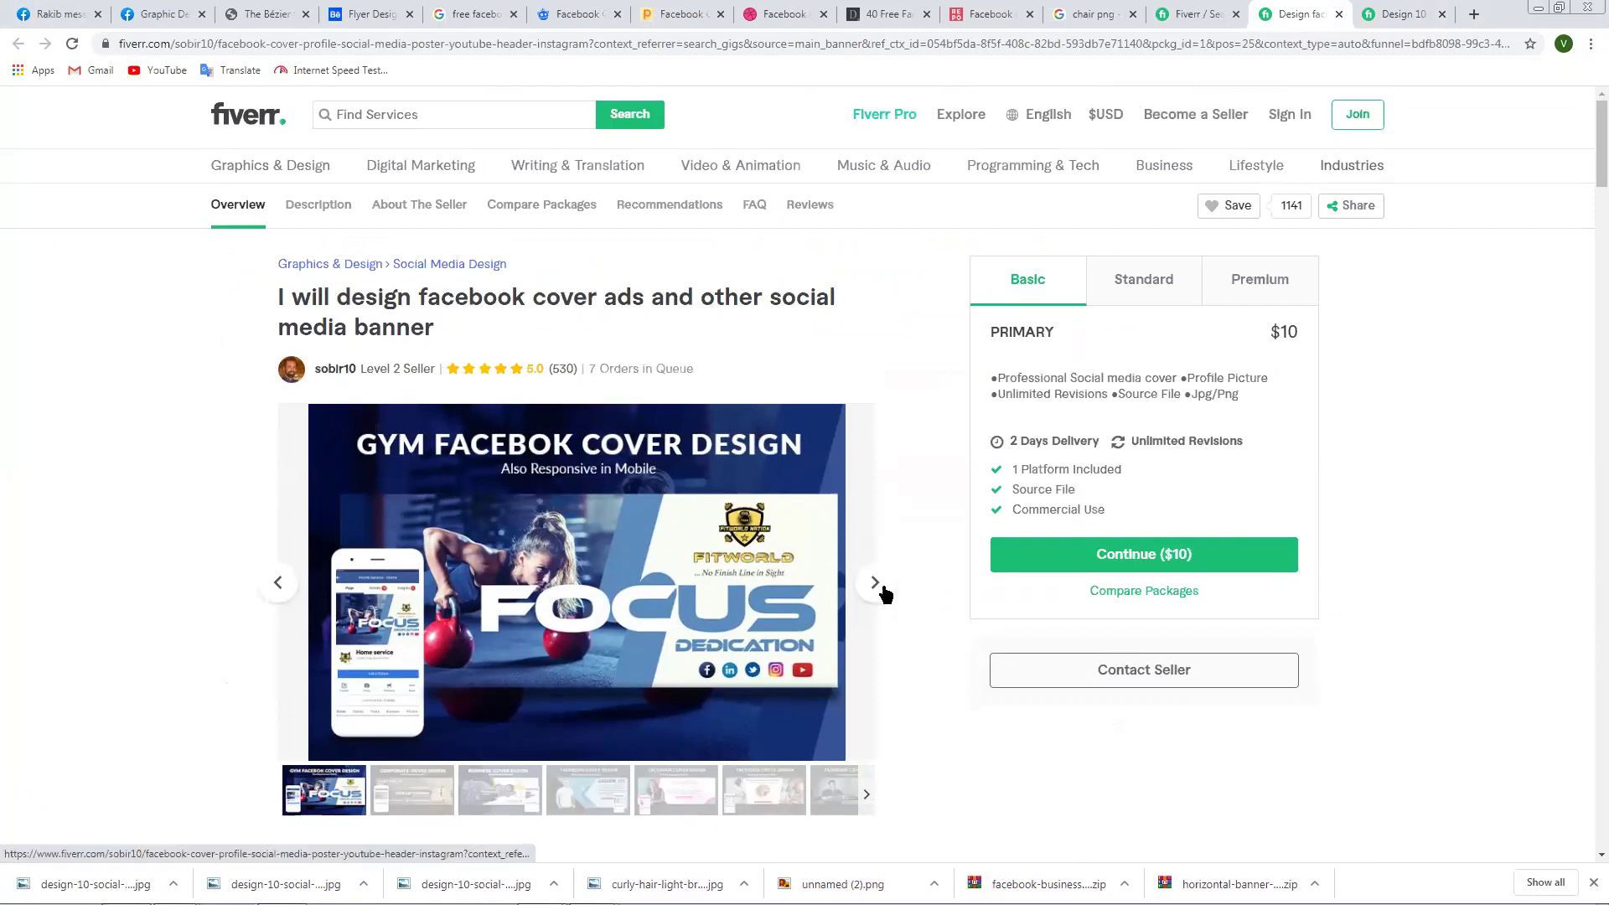
Examine the gig's overview, its description and the About The Seller section.
{"action": "scroll", "coordinate": [876, 594], "scroll_direction": "down", "scroll_amount": 8}
{"action": "scroll", "coordinate": [834, 616], "scroll_direction": "down", "scroll_amount": 10}
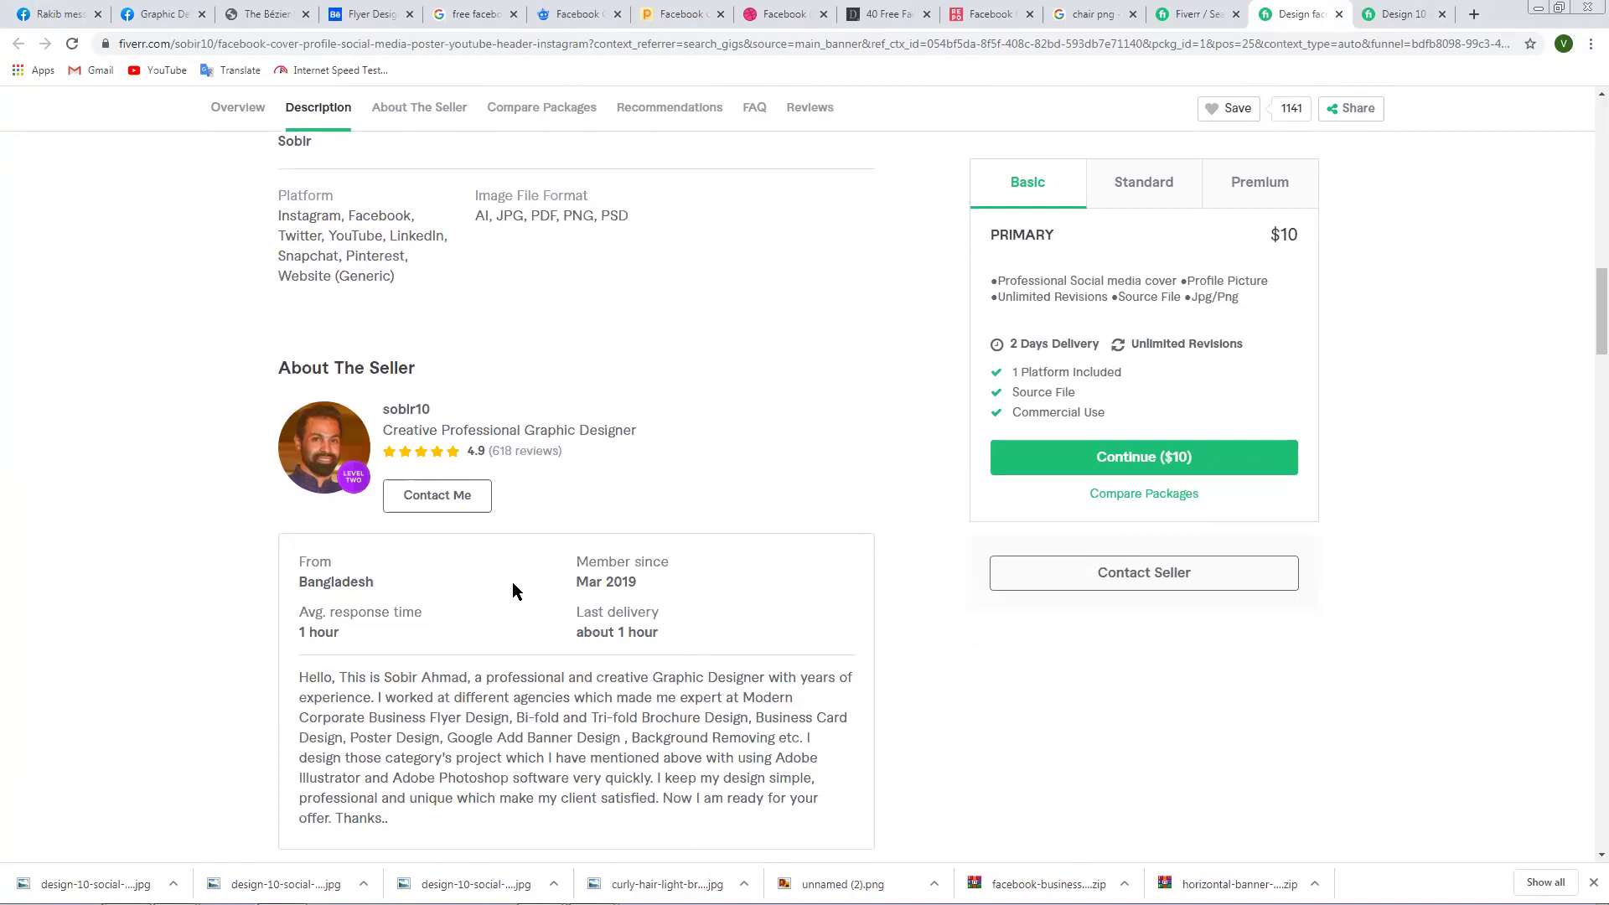
{"action": "scroll", "coordinate": [514, 590], "scroll_direction": "down", "scroll_amount": 13}
{"action": "scroll", "coordinate": [513, 590], "scroll_direction": "up", "scroll_amount": 20}
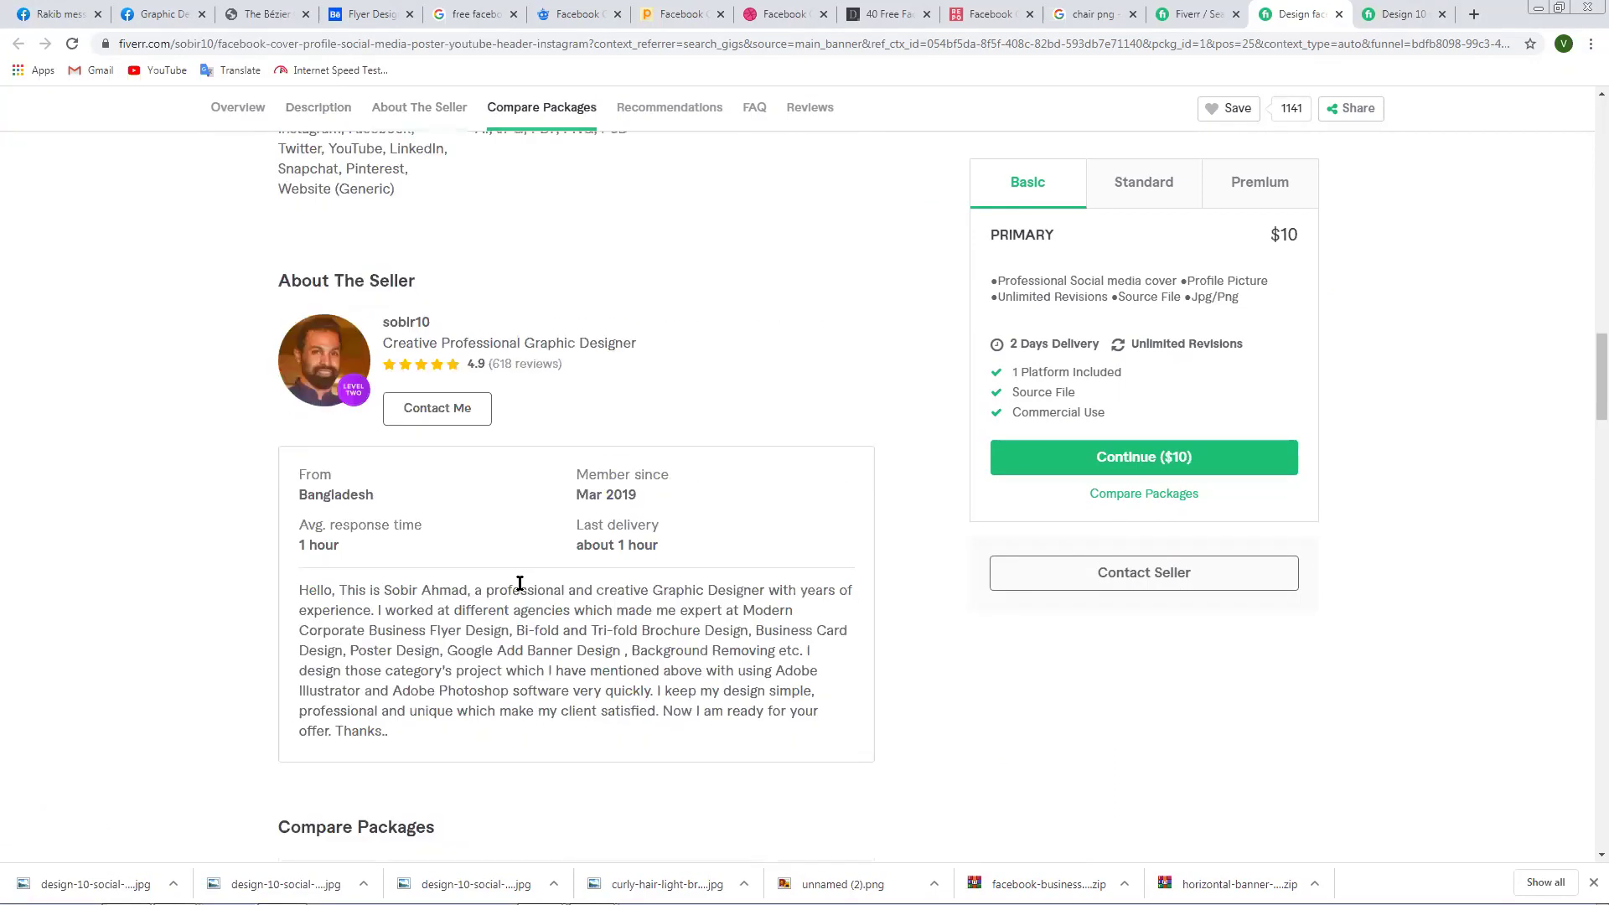
{"action": "scroll", "coordinate": [561, 585], "scroll_direction": "down", "scroll_amount": 3}
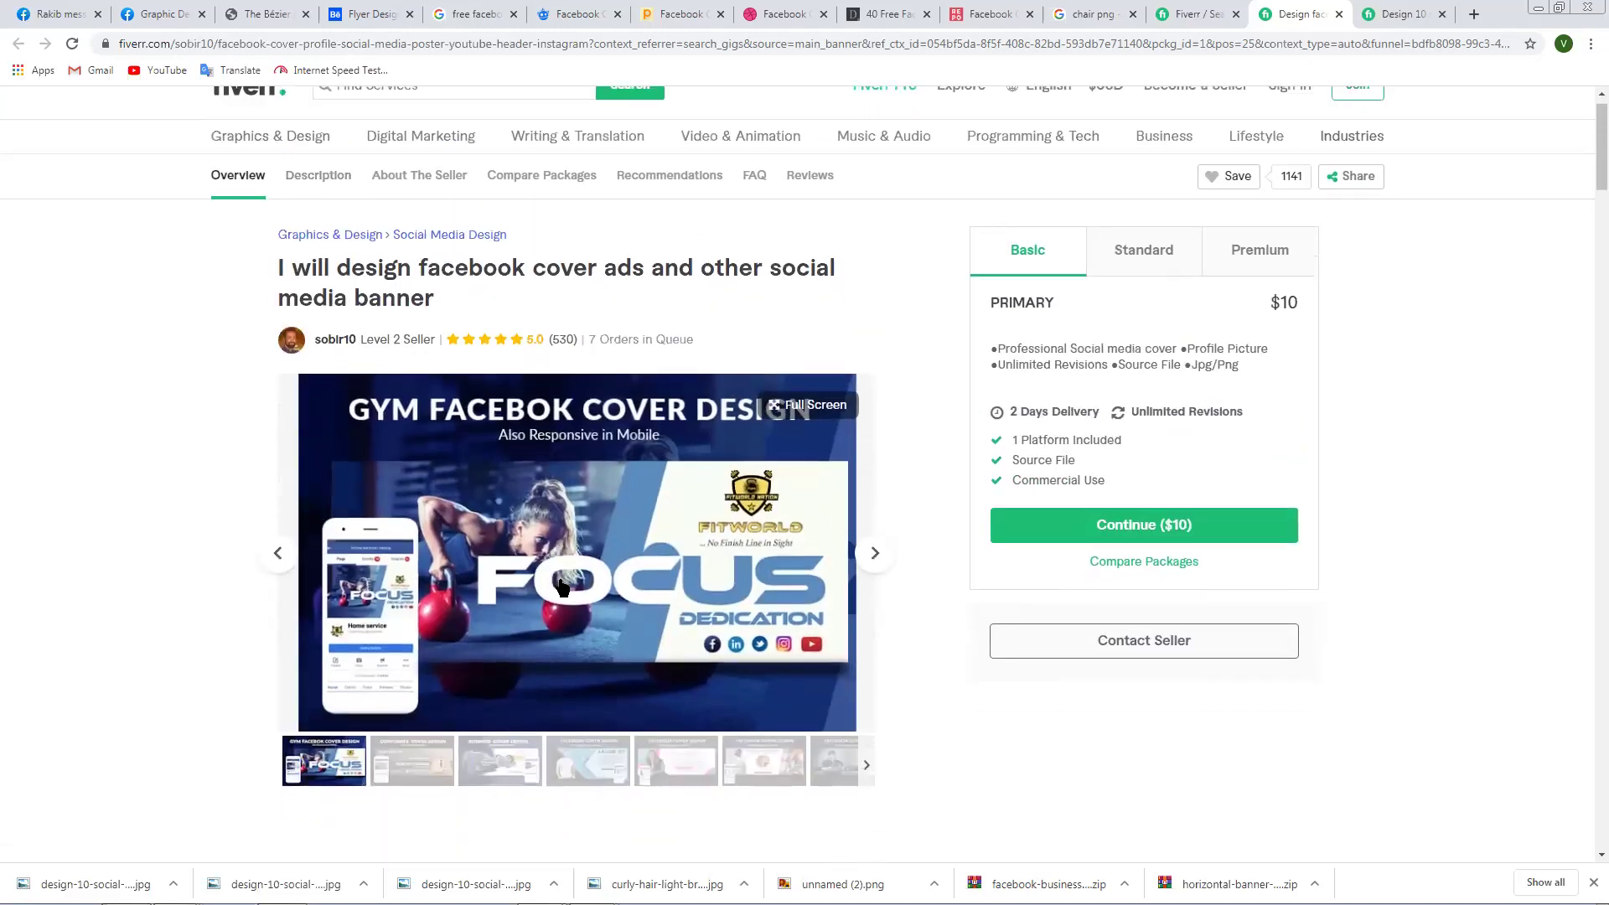
{"action": "scroll", "coordinate": [1101, 576], "scroll_direction": "up", "scroll_amount": 3}
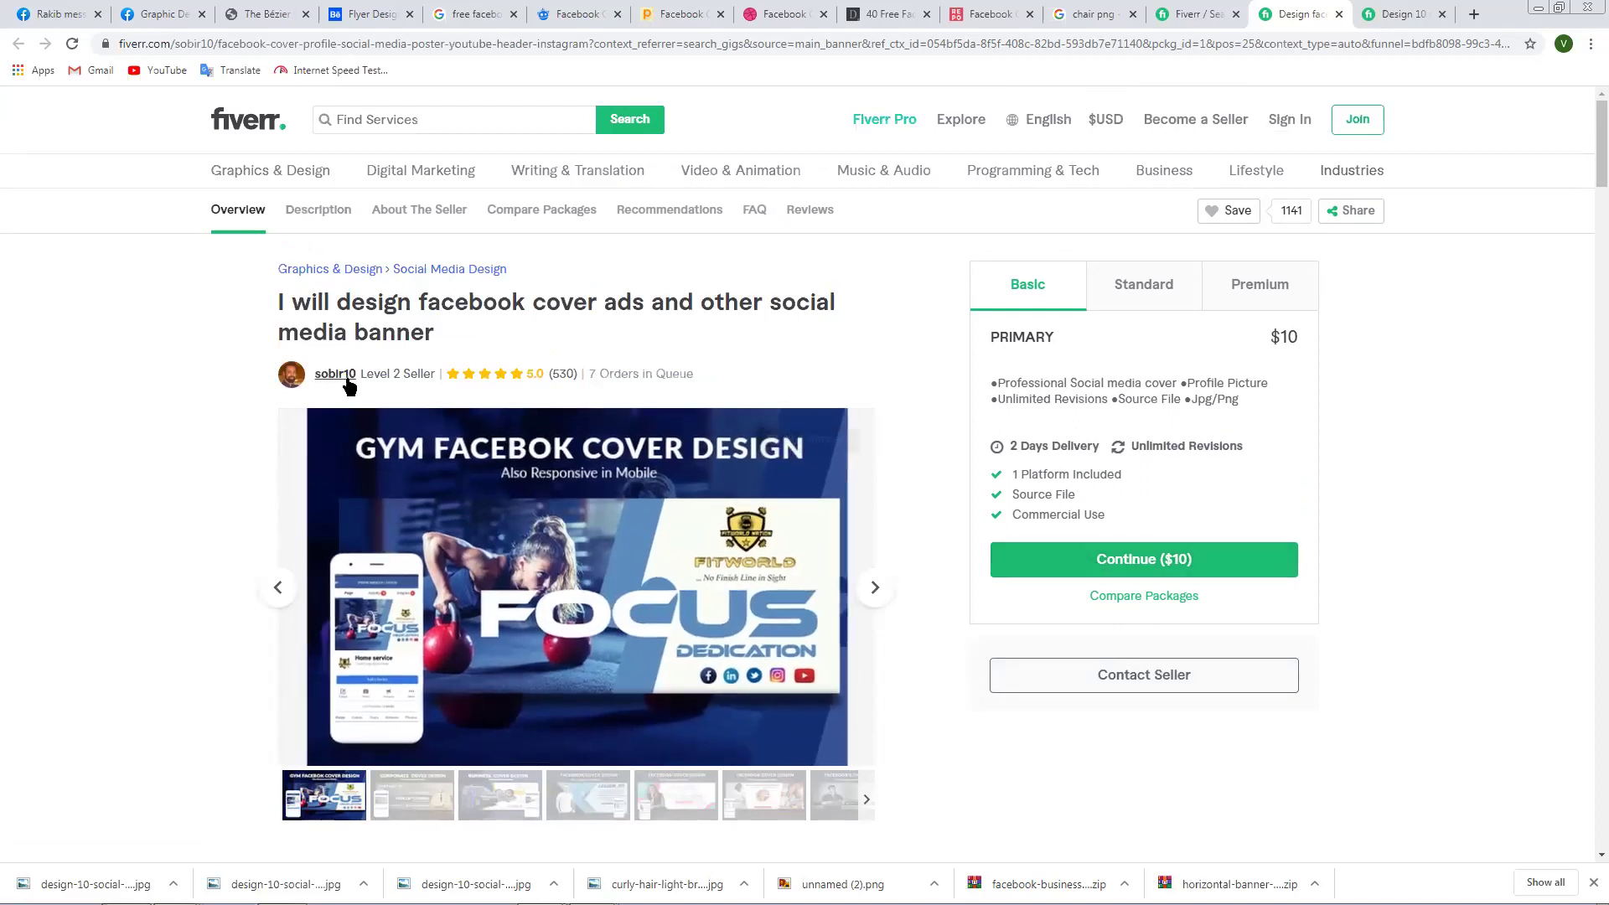
{"action": "scroll", "coordinate": [335, 379], "scroll_direction": "down", "scroll_amount": 10}
{"action": "scroll", "coordinate": [335, 372], "scroll_direction": "down", "scroll_amount": 5}
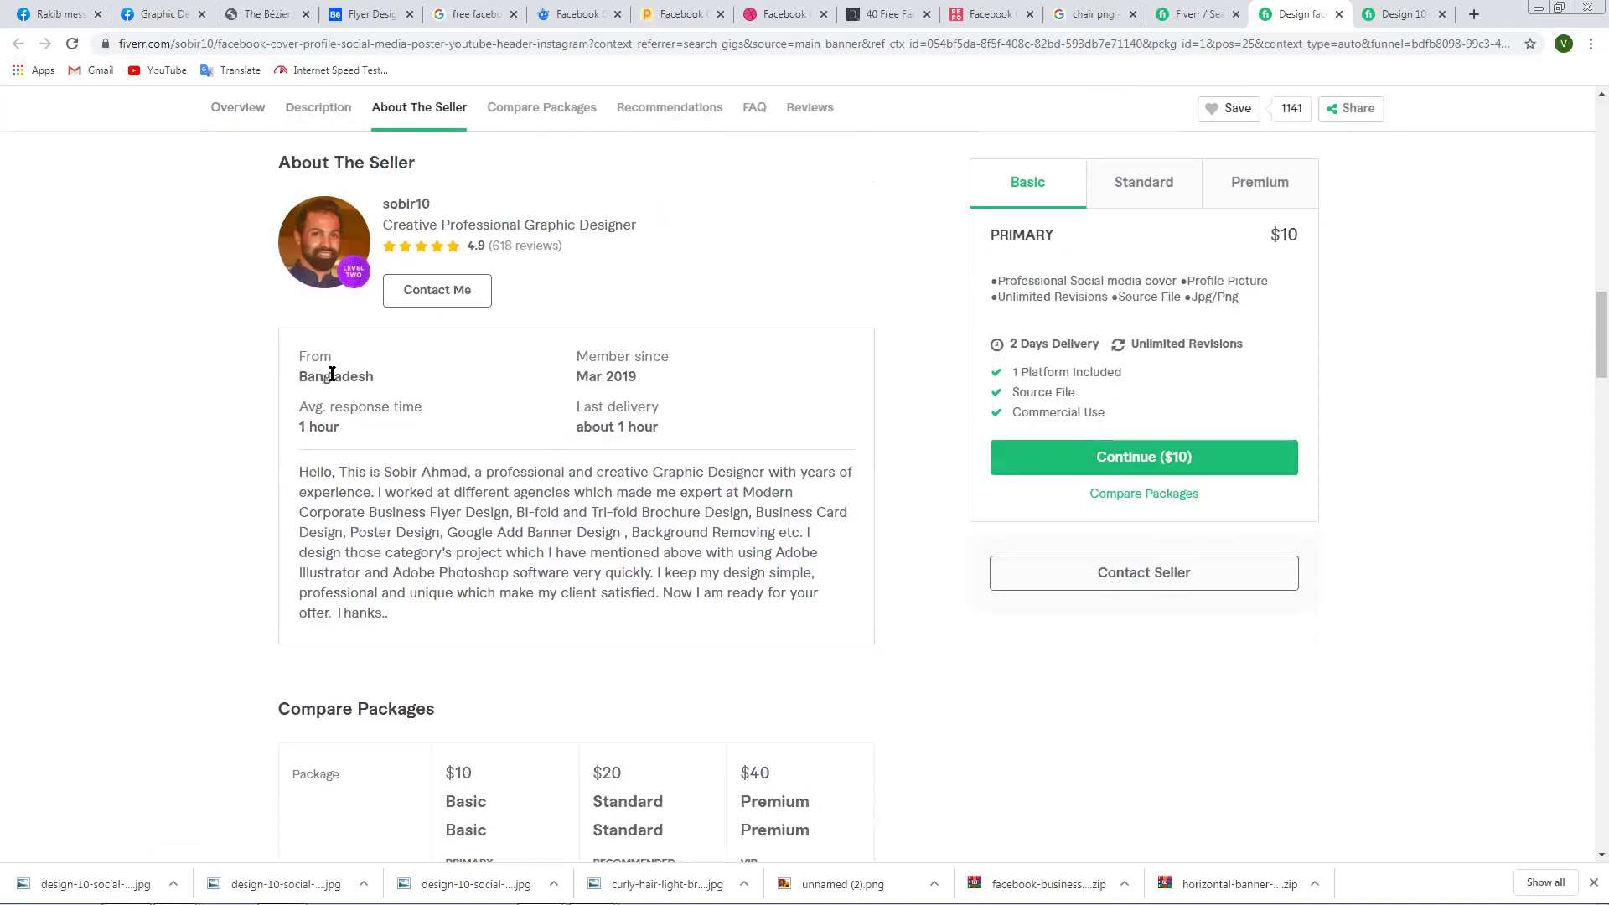
{"action": "left_click_drag", "start_coordinate": [314, 510], "coordinate": [394, 473]}
{"action": "left_click", "coordinate": [560, 493]}
Compare the Basic, Standard and Premium packages and look through the gig's recommendations and reviews.
{"action": "scroll", "coordinate": [550, 547], "scroll_direction": "down", "scroll_amount": 3}
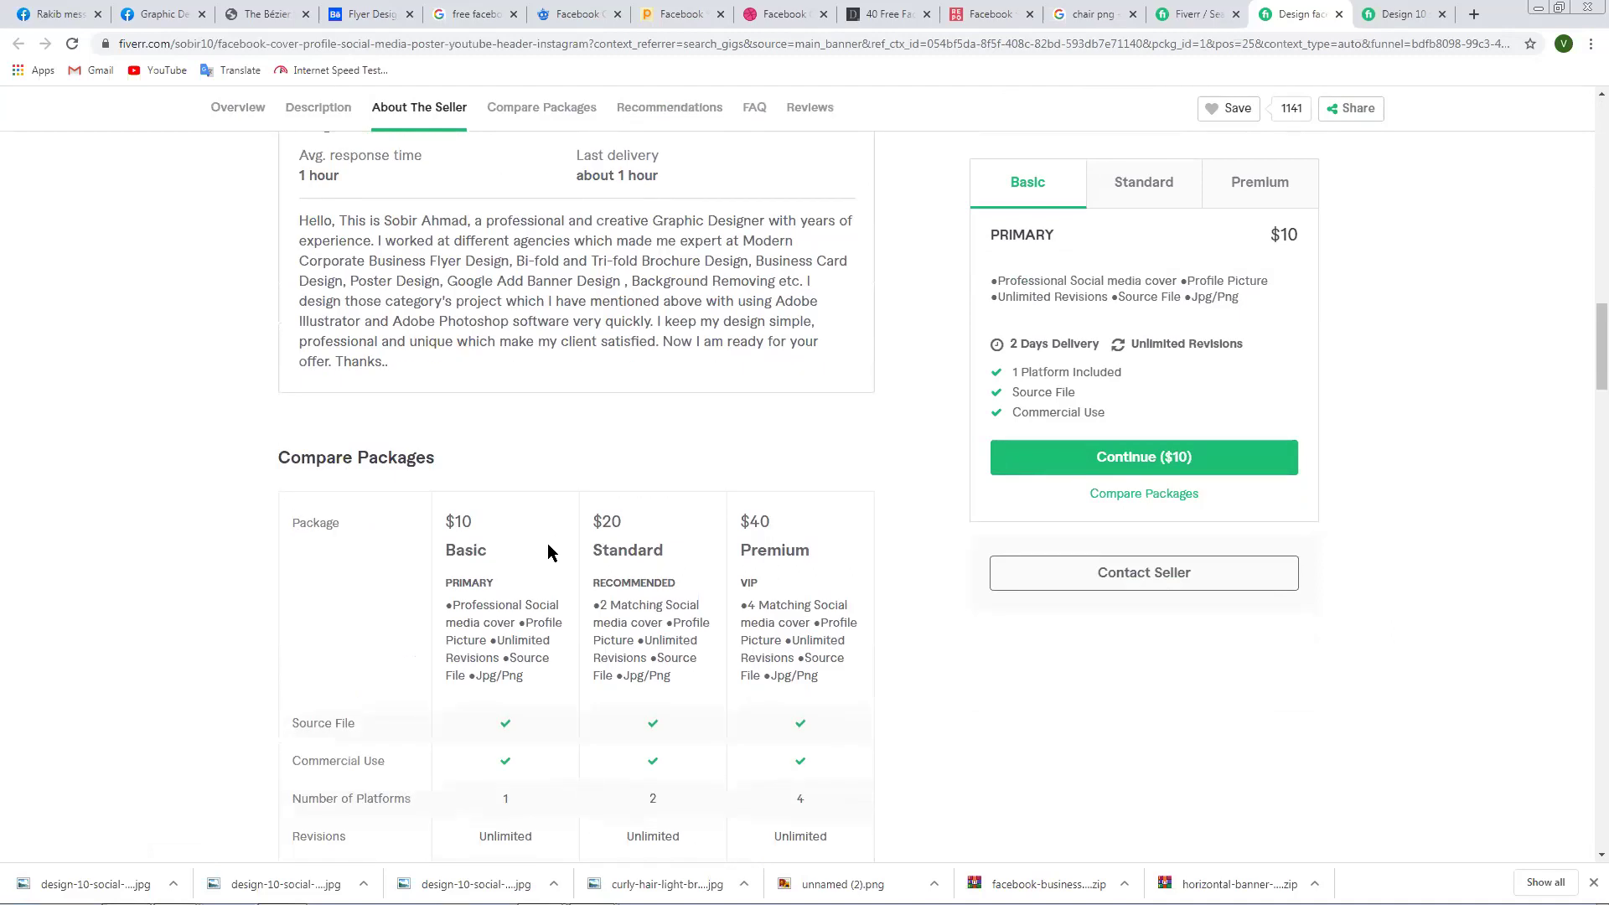
{"action": "scroll", "coordinate": [550, 551], "scroll_direction": "down", "scroll_amount": 2}
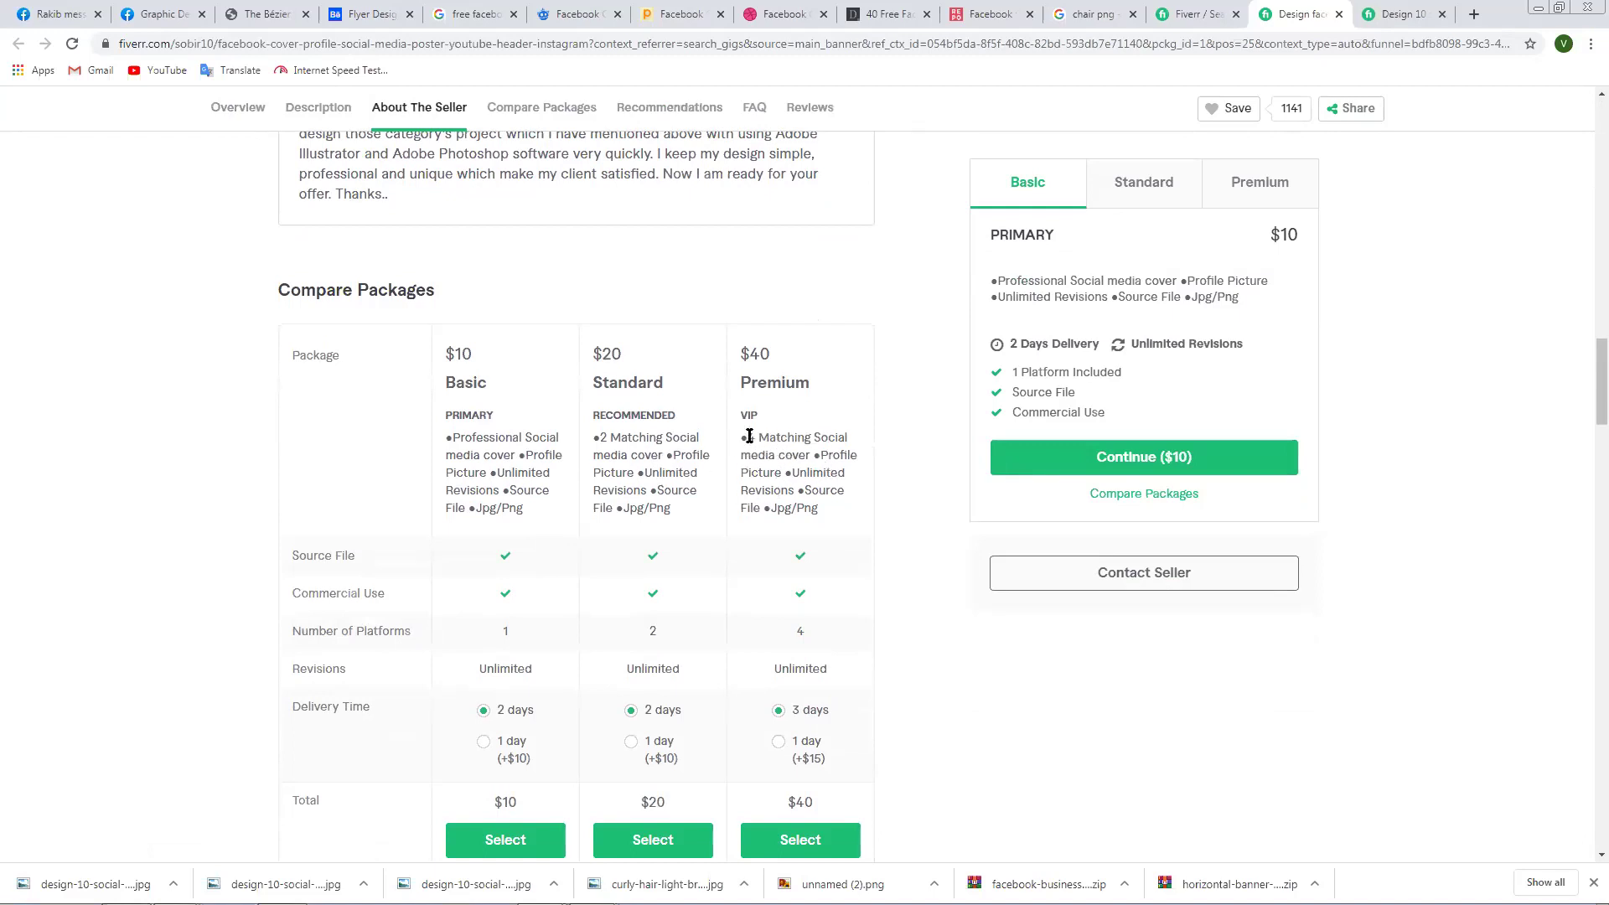
{"action": "scroll", "coordinate": [786, 526], "scroll_direction": "down", "scroll_amount": 6}
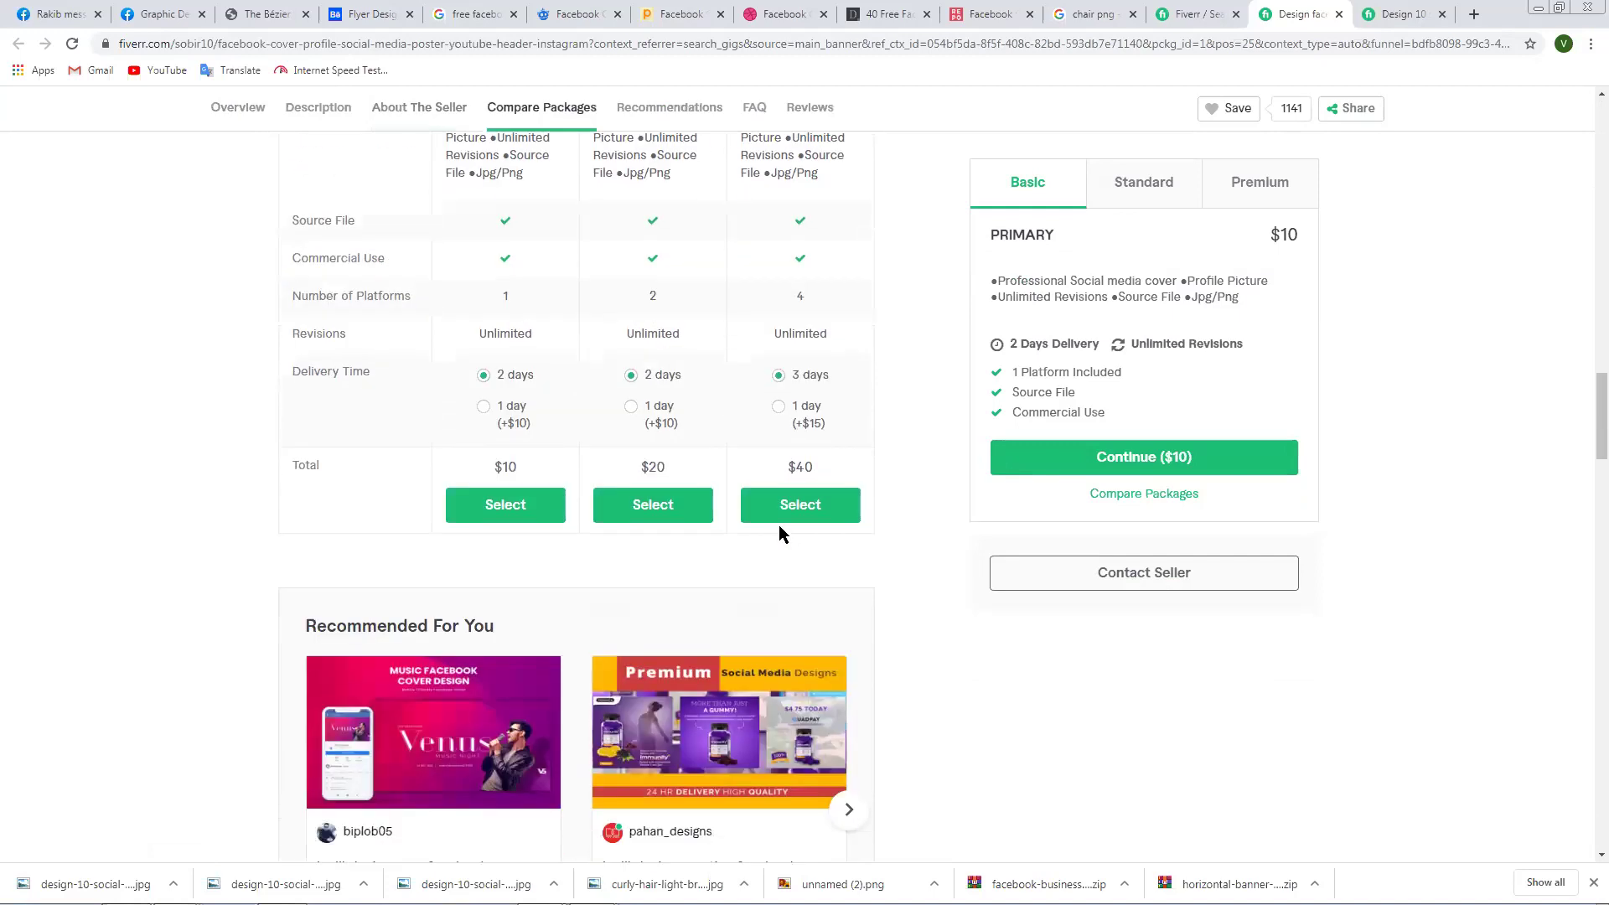
{"action": "scroll", "coordinate": [779, 533], "scroll_direction": "down", "scroll_amount": 10}
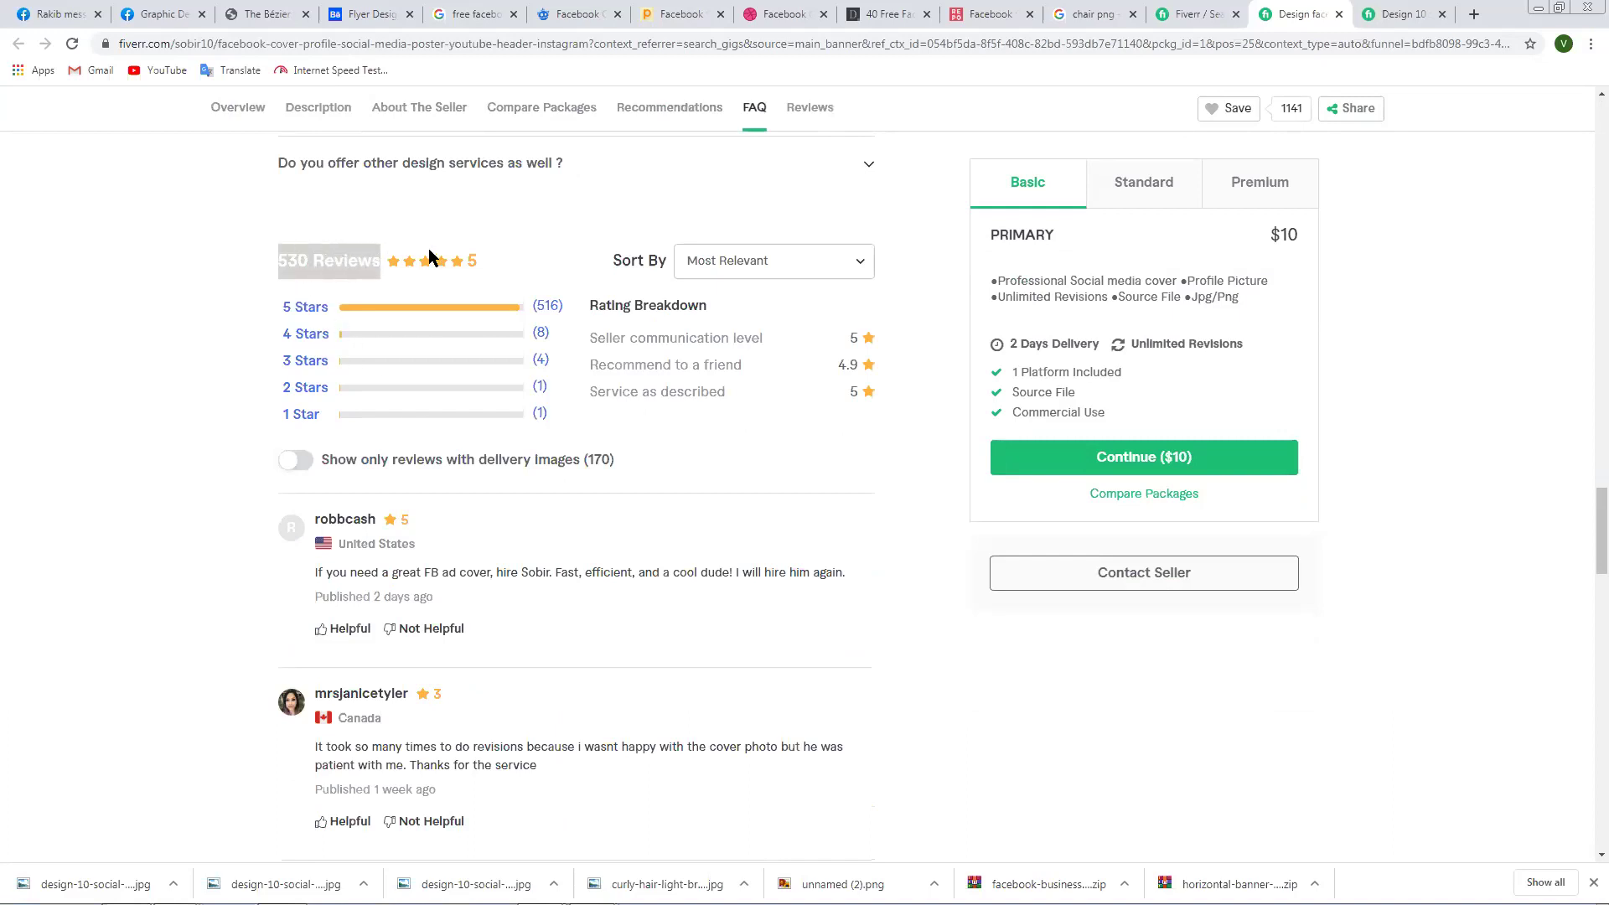
{"action": "scroll", "coordinate": [508, 255], "scroll_direction": "down", "scroll_amount": 12}
{"action": "scroll", "coordinate": [557, 341], "scroll_direction": "up", "scroll_amount": 3}
{"action": "scroll", "coordinate": [520, 364], "scroll_direction": "up", "scroll_amount": 20}
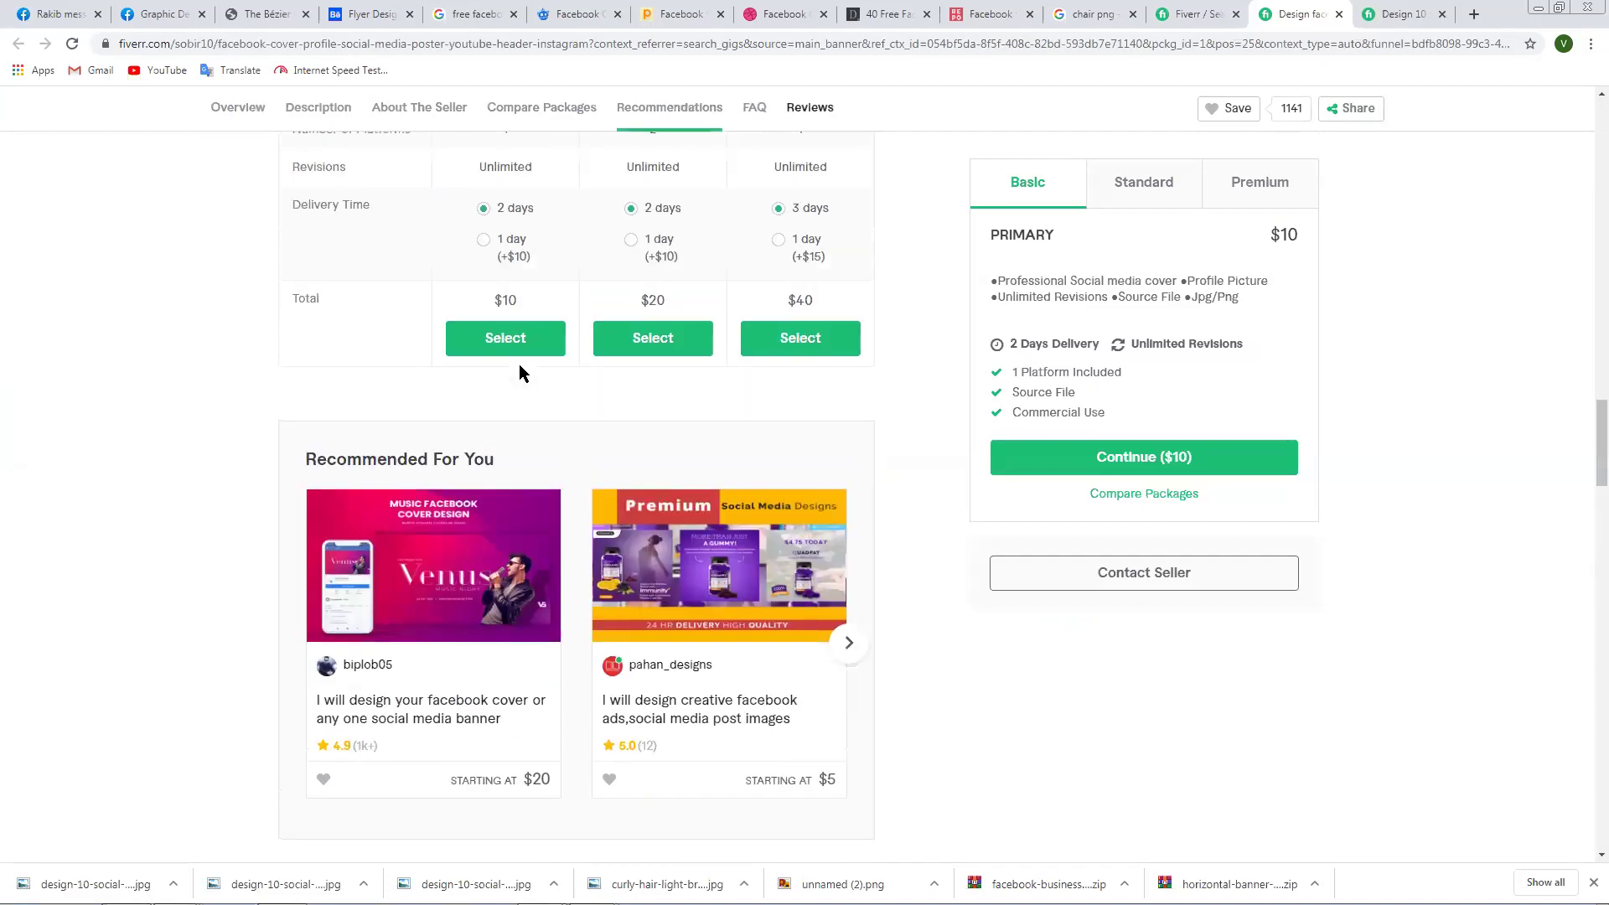
{"action": "scroll", "coordinate": [520, 364], "scroll_direction": "up", "scroll_amount": 15}
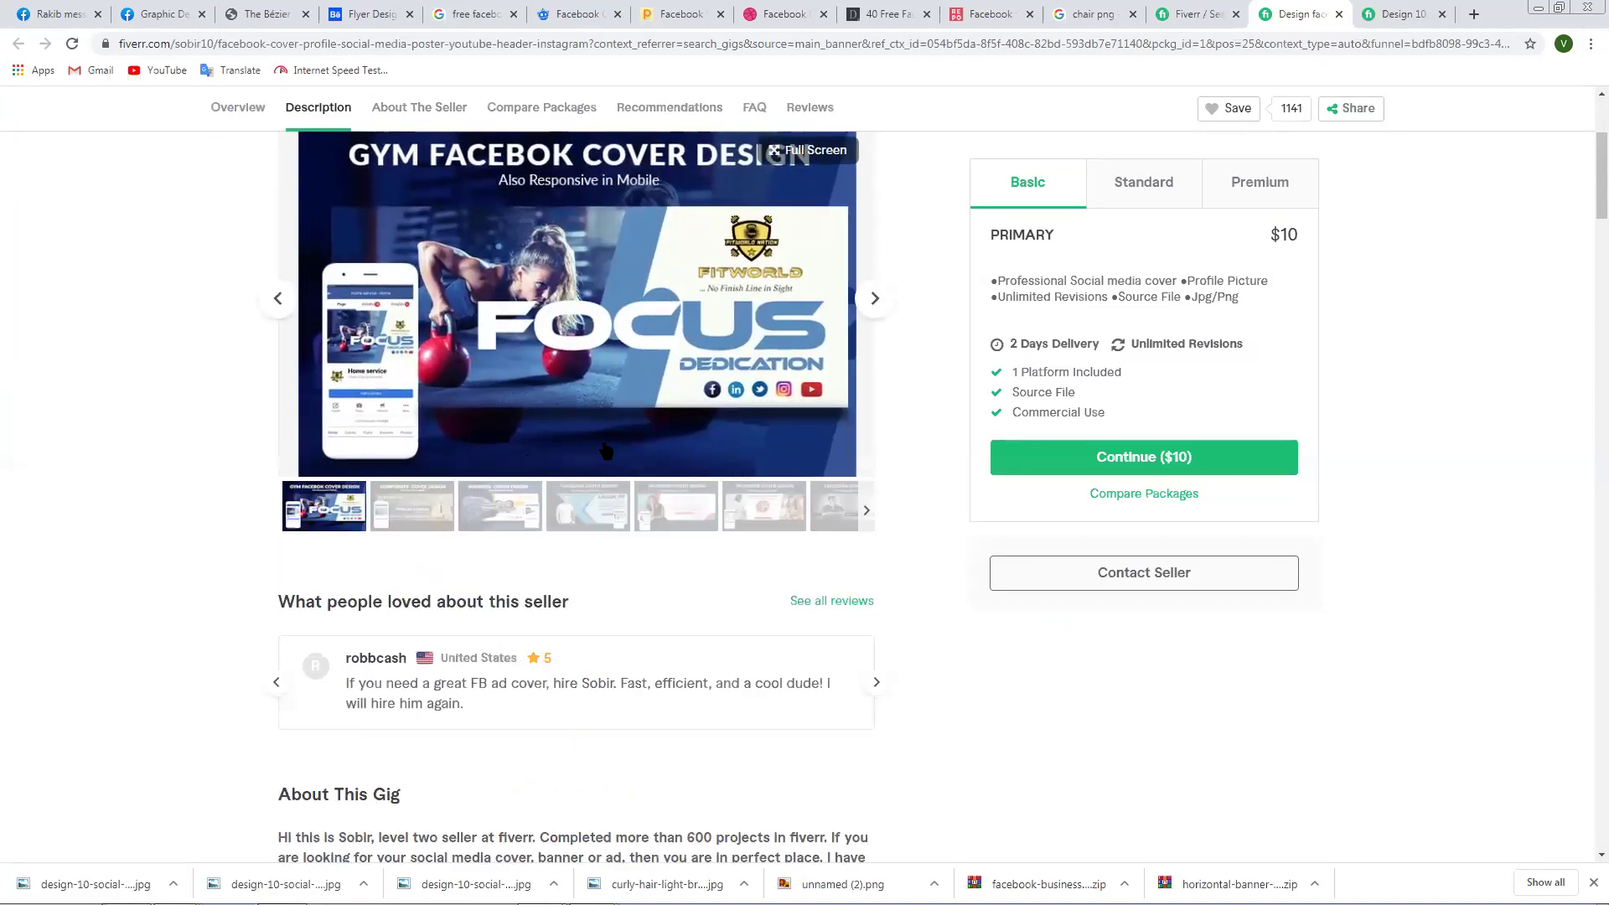
Browse the gig's gallery and save the Business Cover Design image to the computer.
{"action": "left_click", "coordinate": [873, 299]}
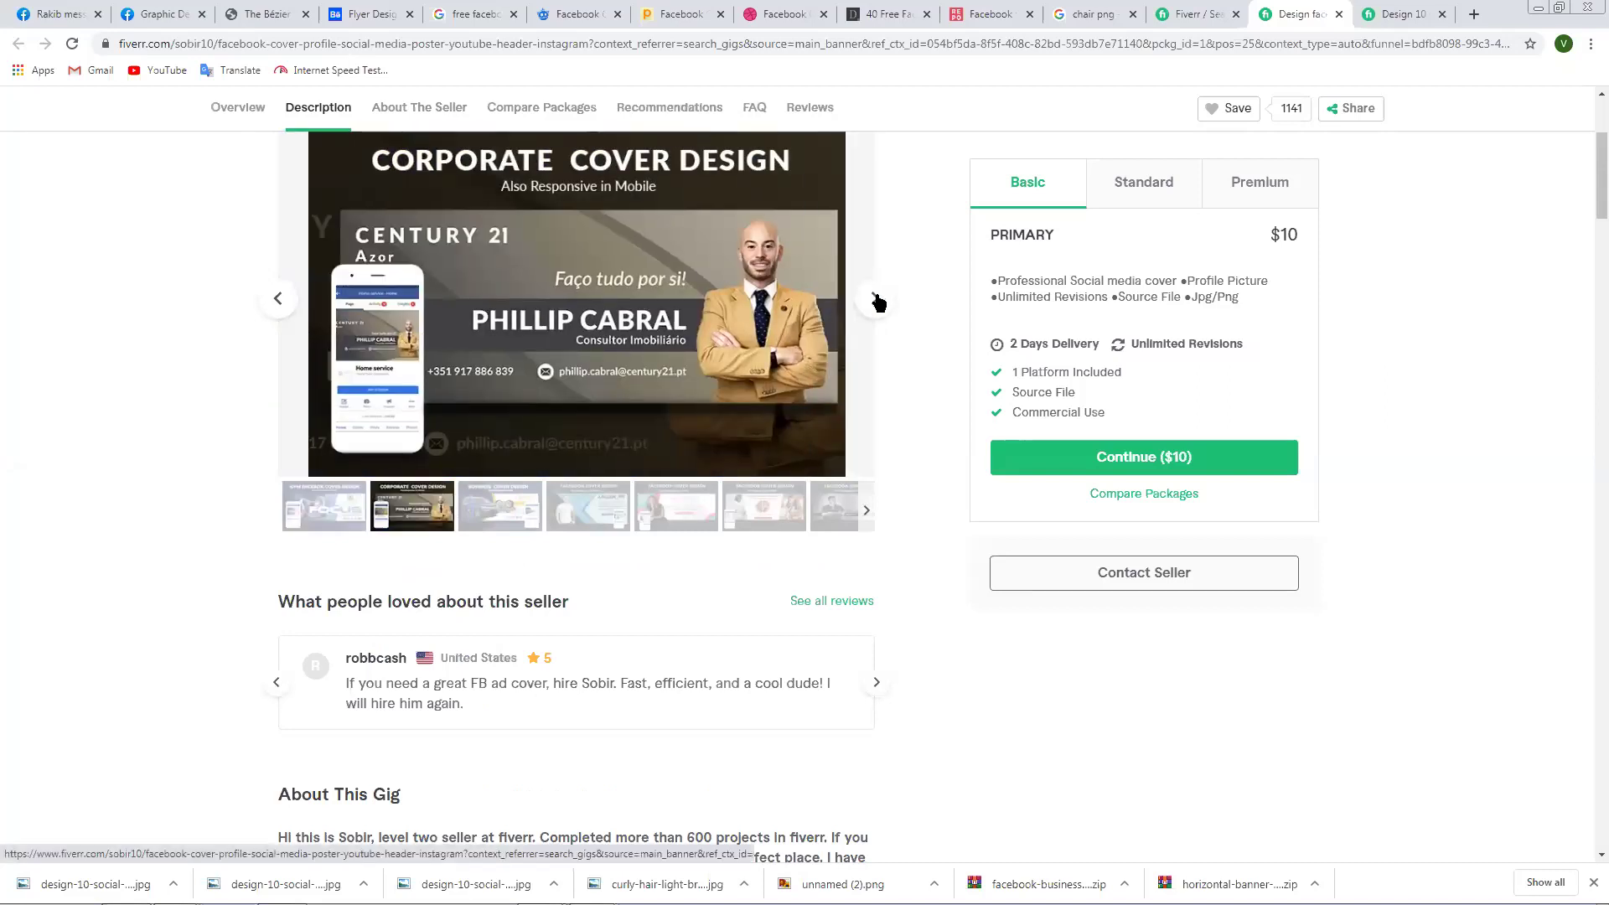
{"action": "left_click", "coordinate": [874, 300]}
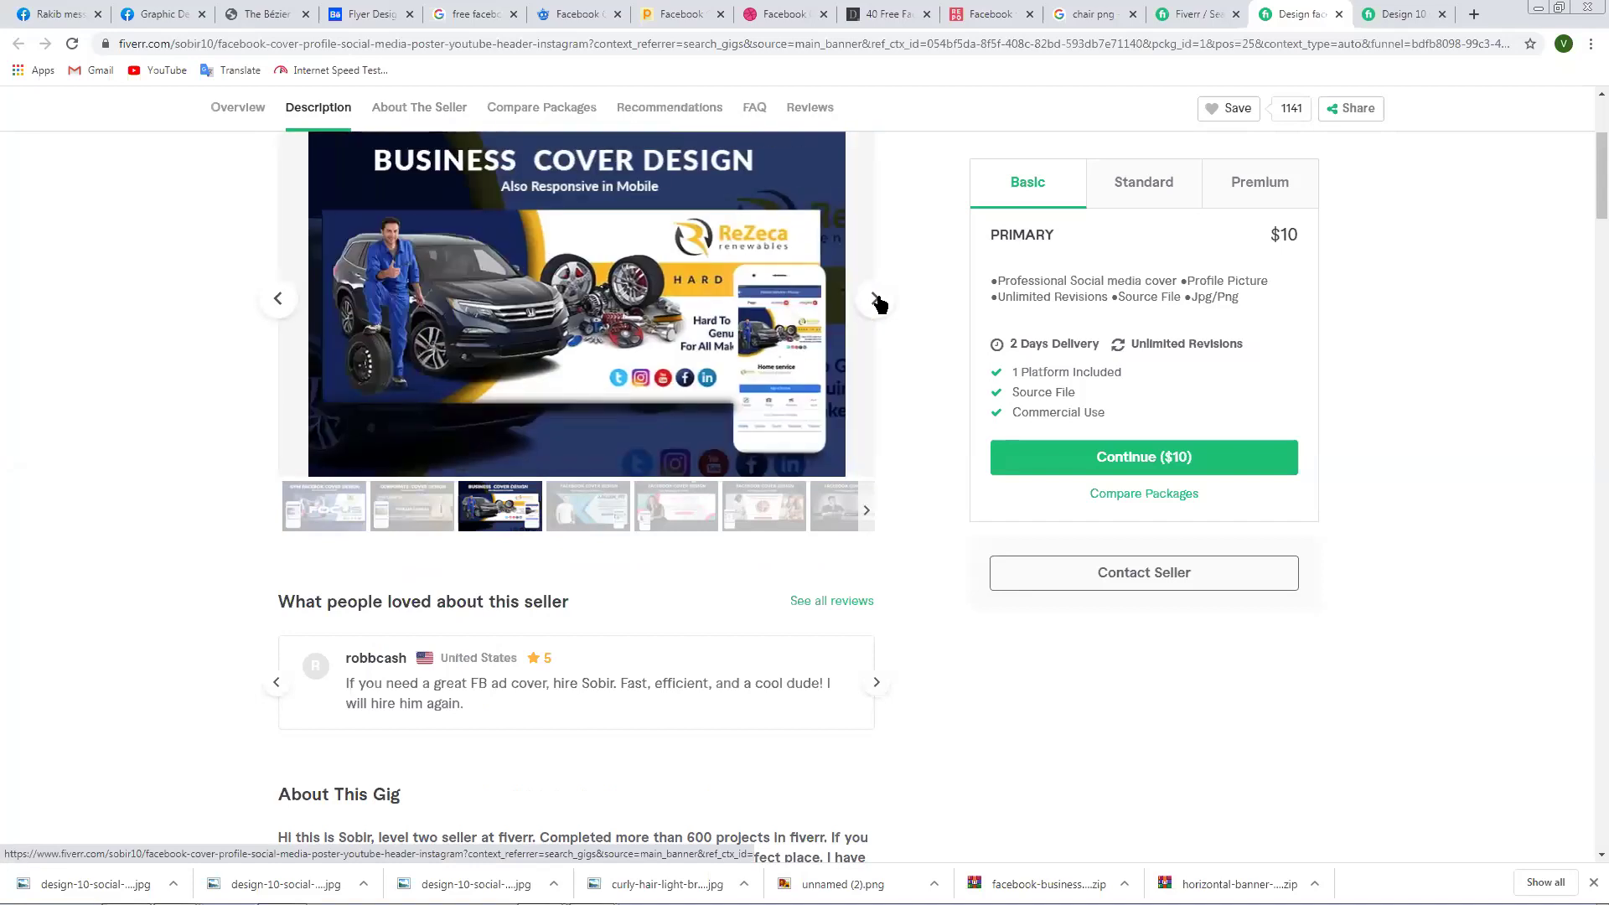
{"action": "left_click", "coordinate": [877, 302]}
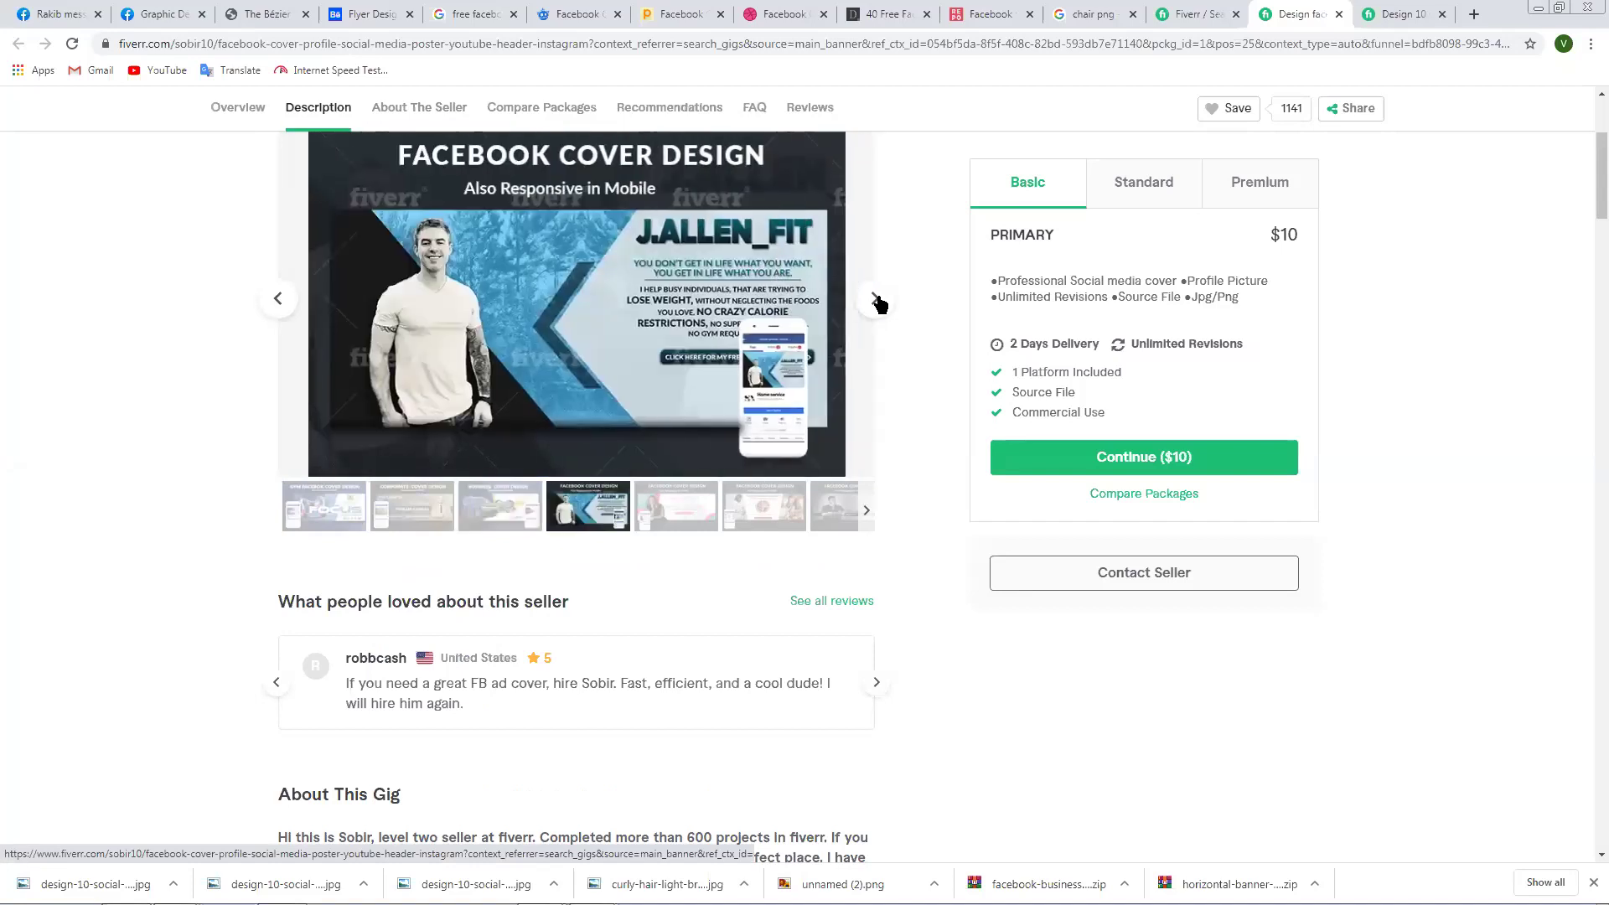
{"action": "left_click", "coordinate": [277, 299]}
{"action": "right_click", "coordinate": [571, 278]}
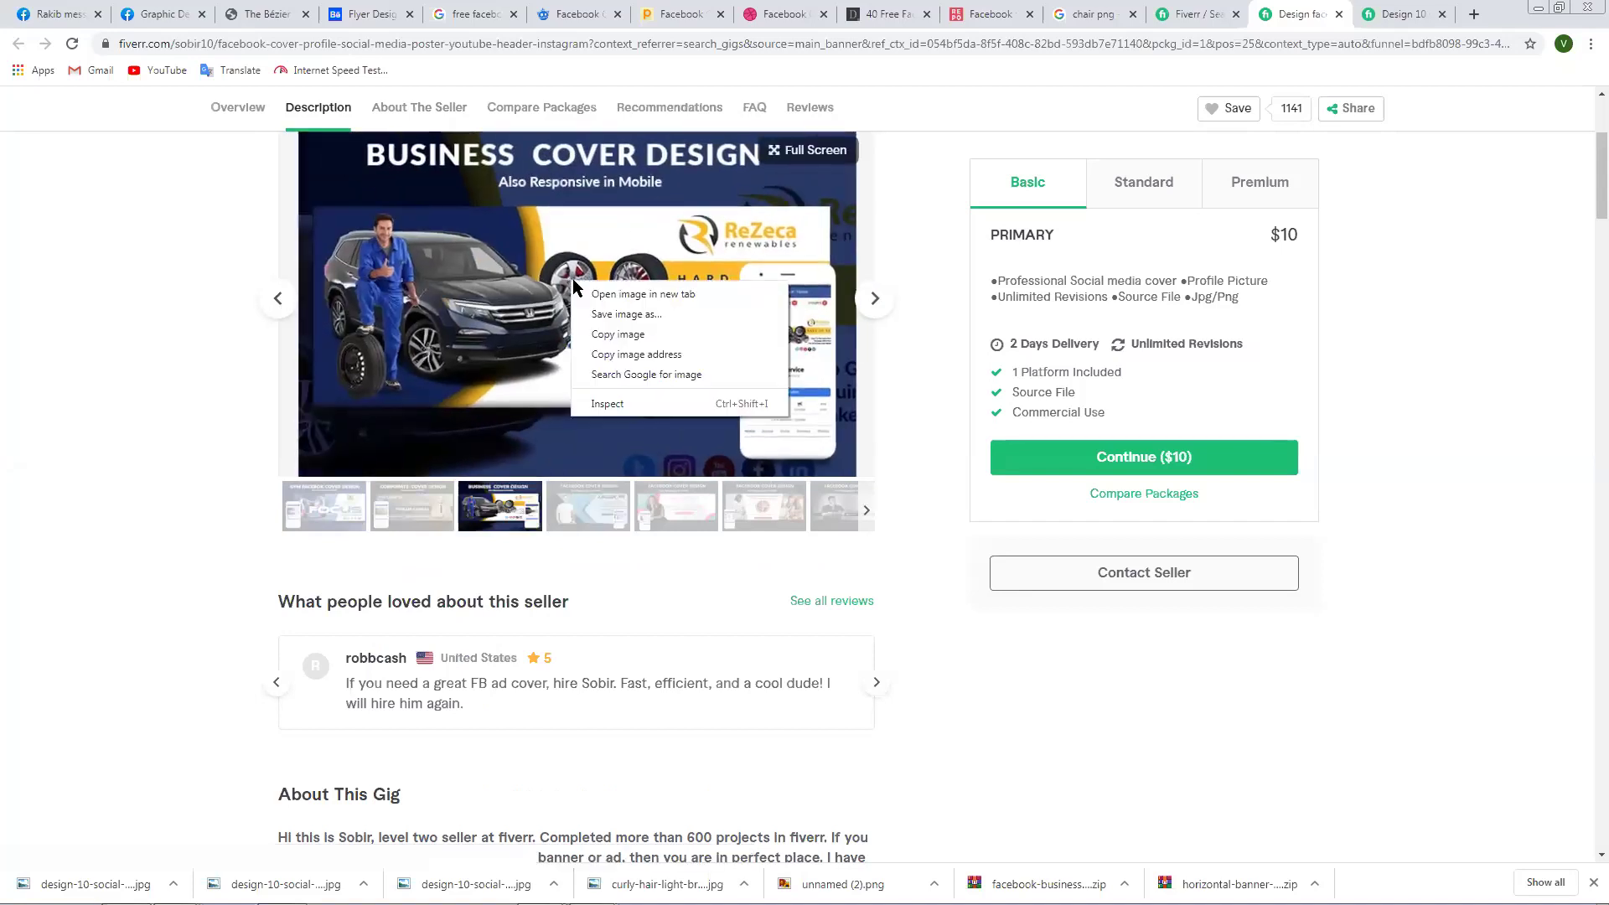
{"action": "left_click", "coordinate": [620, 317]}
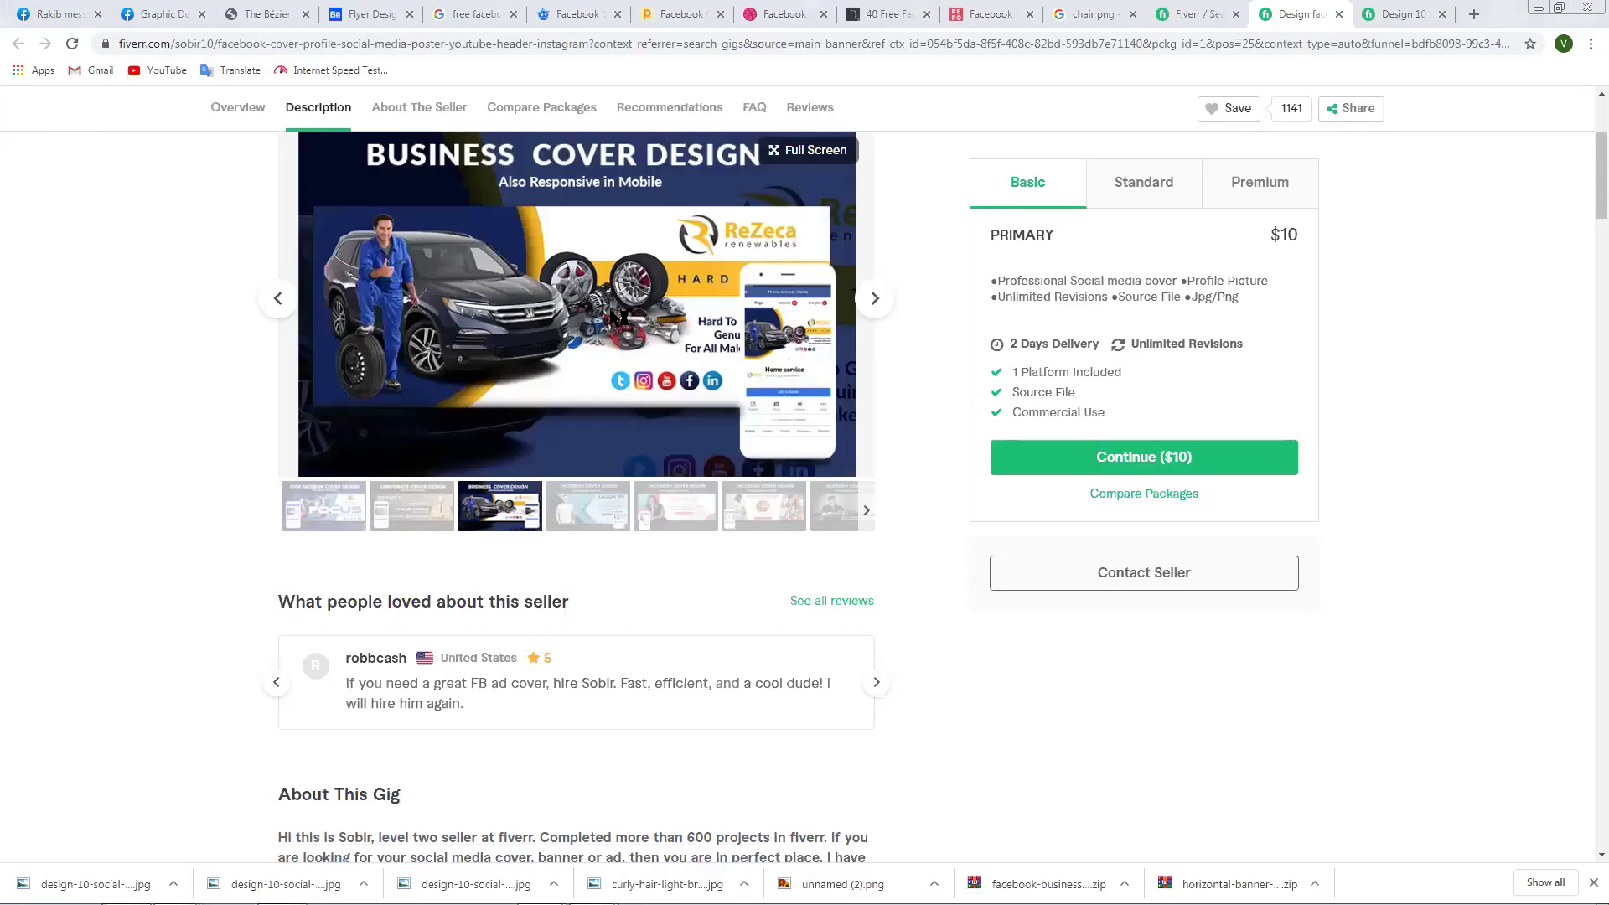
Return to the gallery's Gym Facebook Cover Design image and save it to the computer.
{"action": "left_click", "coordinate": [278, 298]}
{"action": "left_click", "coordinate": [277, 298]}
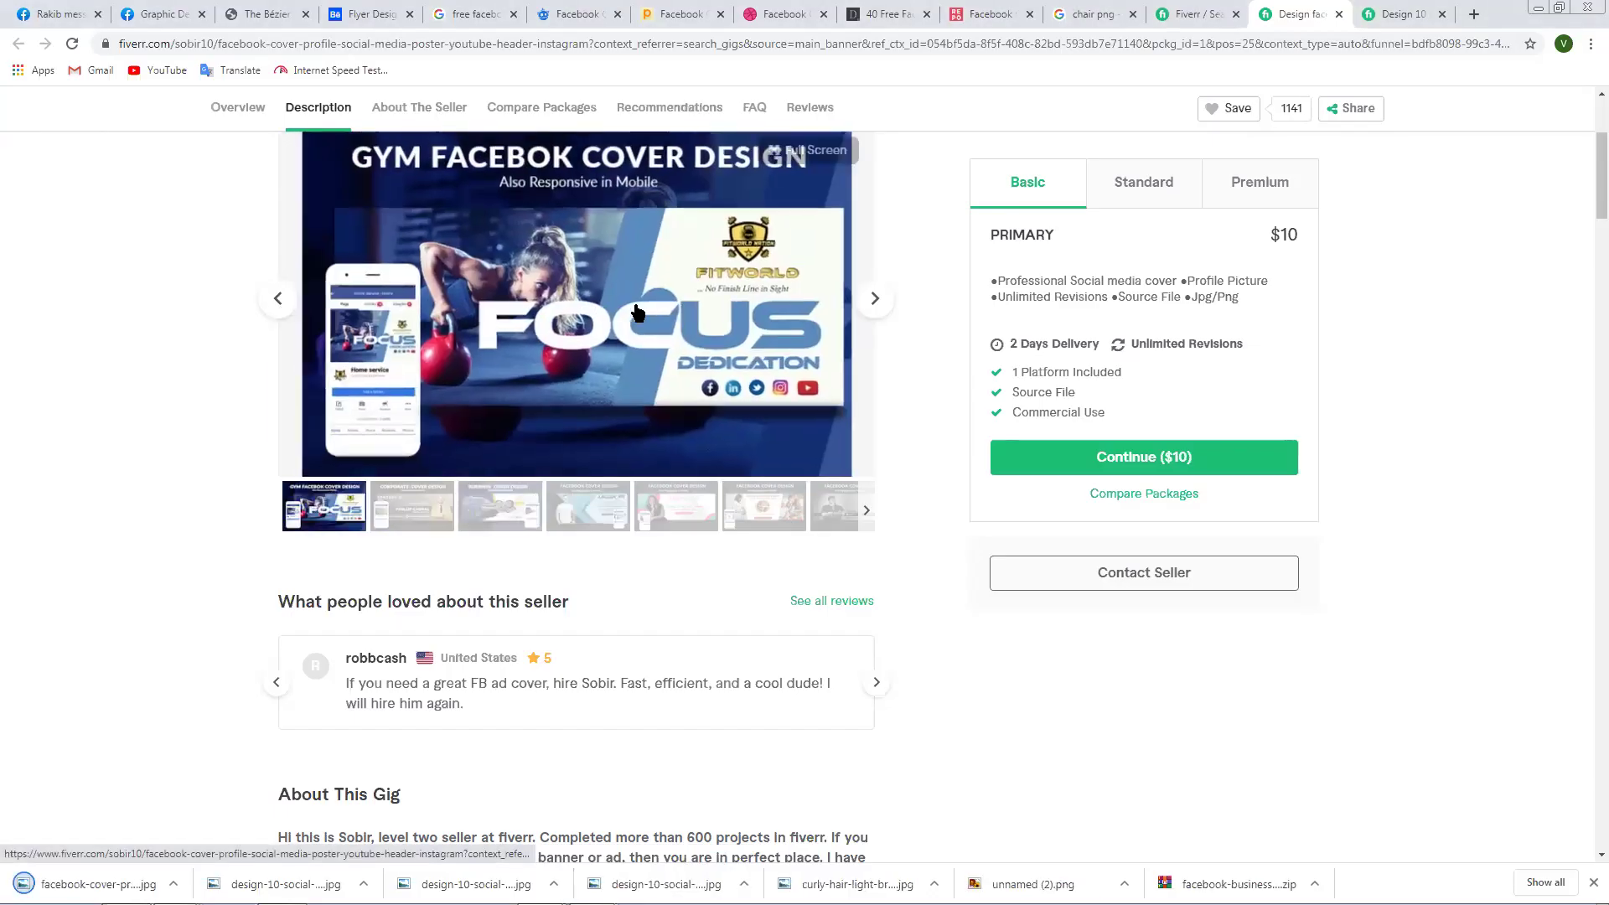
{"action": "right_click", "coordinate": [607, 220]}
{"action": "left_click", "coordinate": [670, 252]}
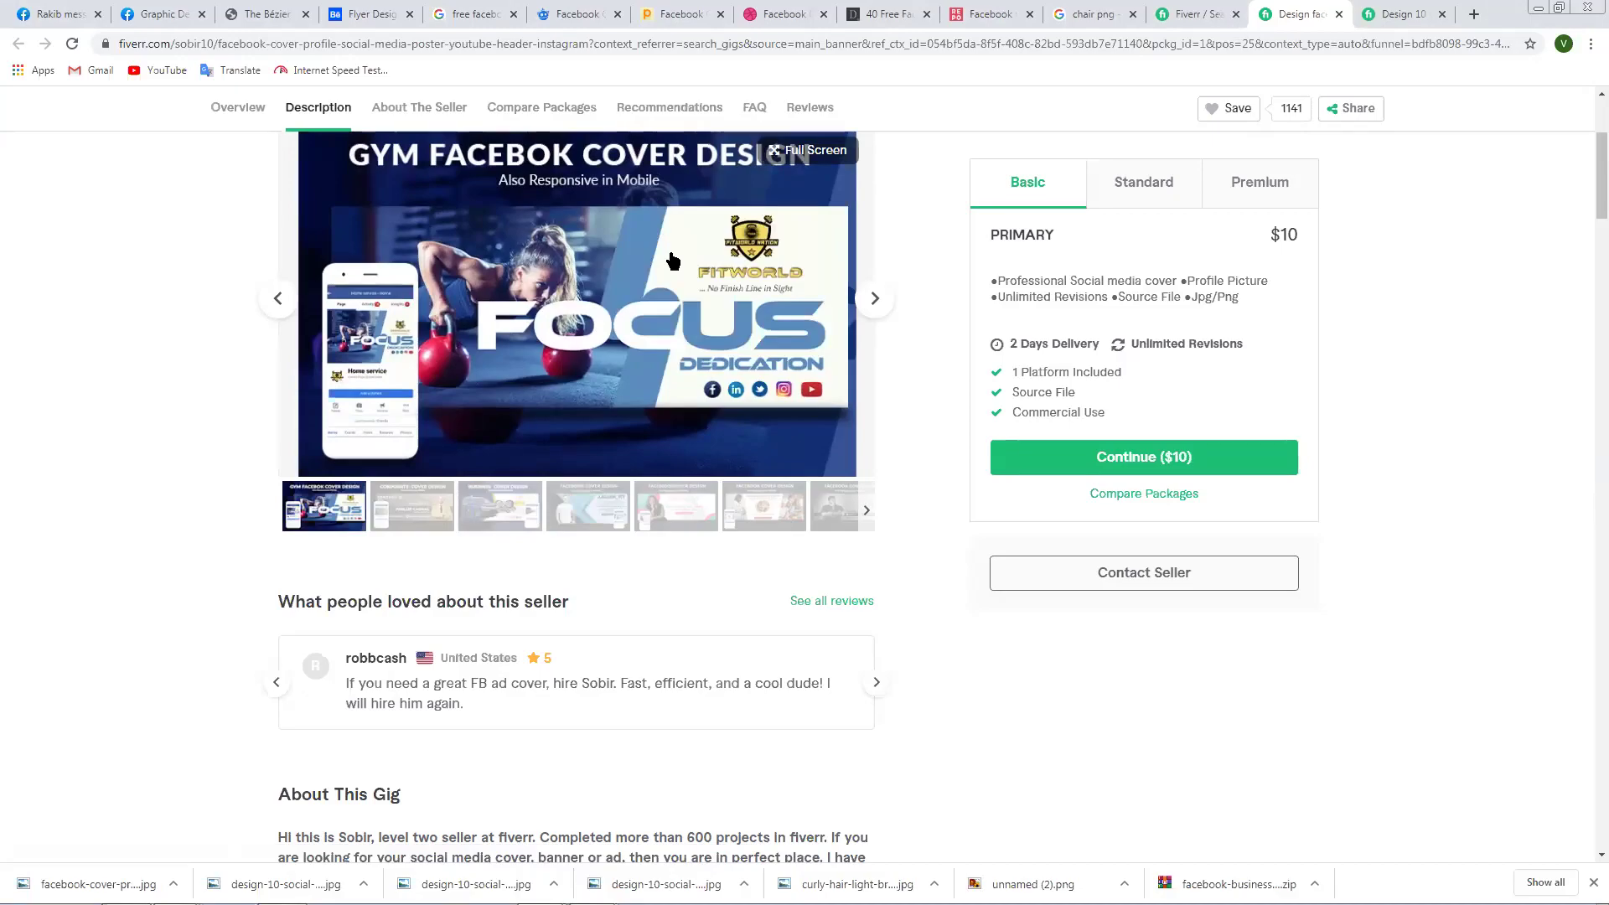
{"action": "key", "text": "Return"}
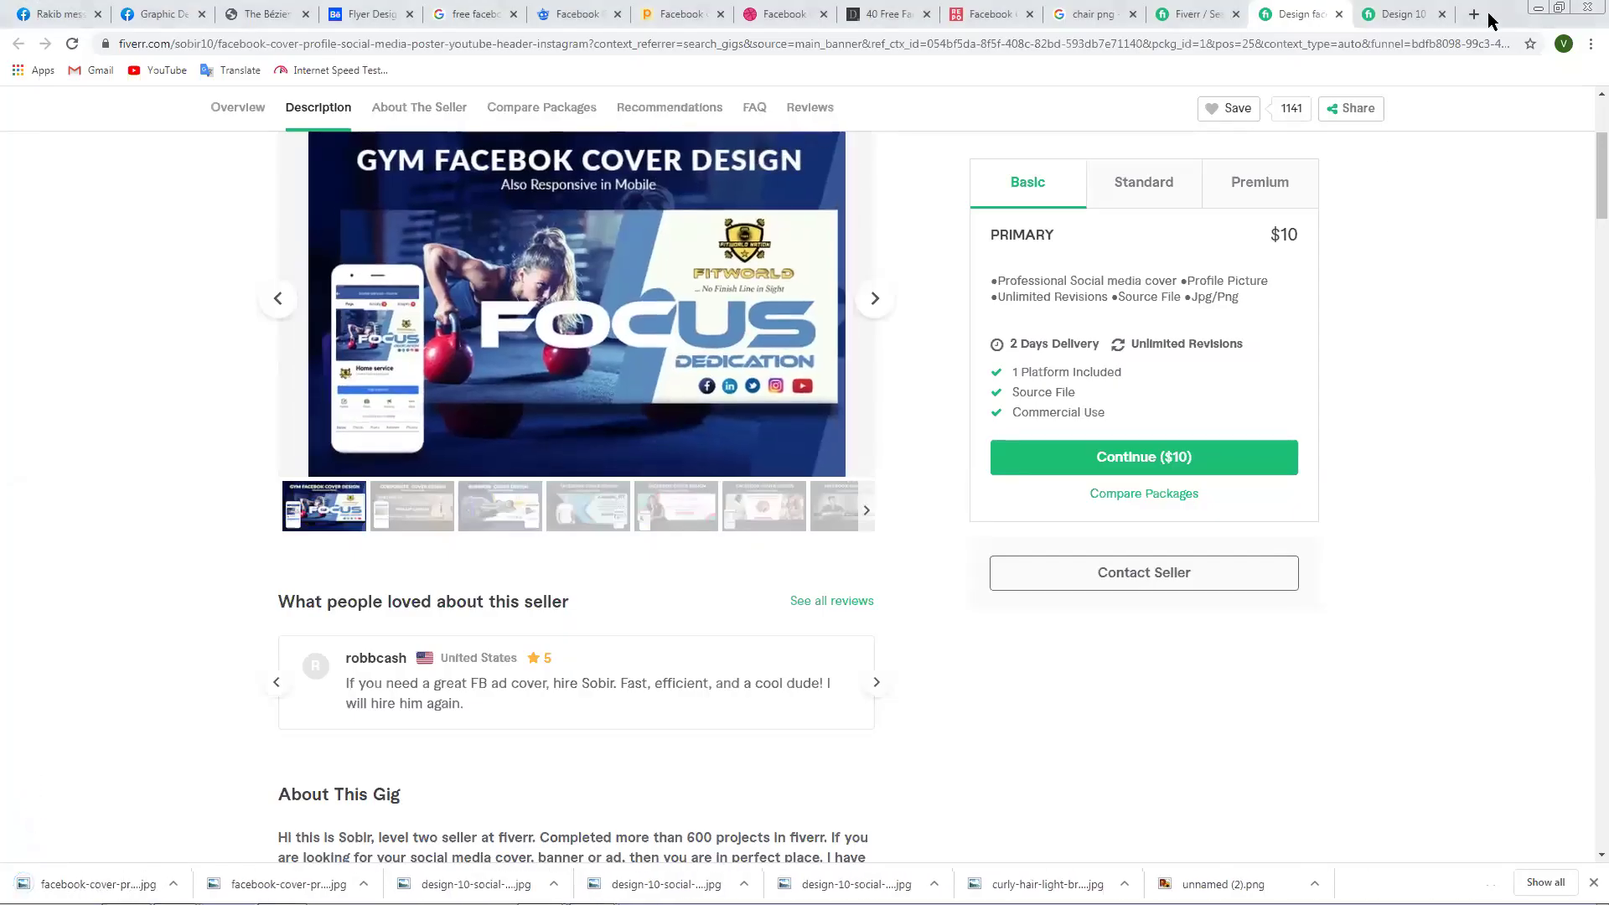
Search Google Images for "facebook cover" in a new browser tab.
{"action": "left_click", "coordinate": [1476, 15]}
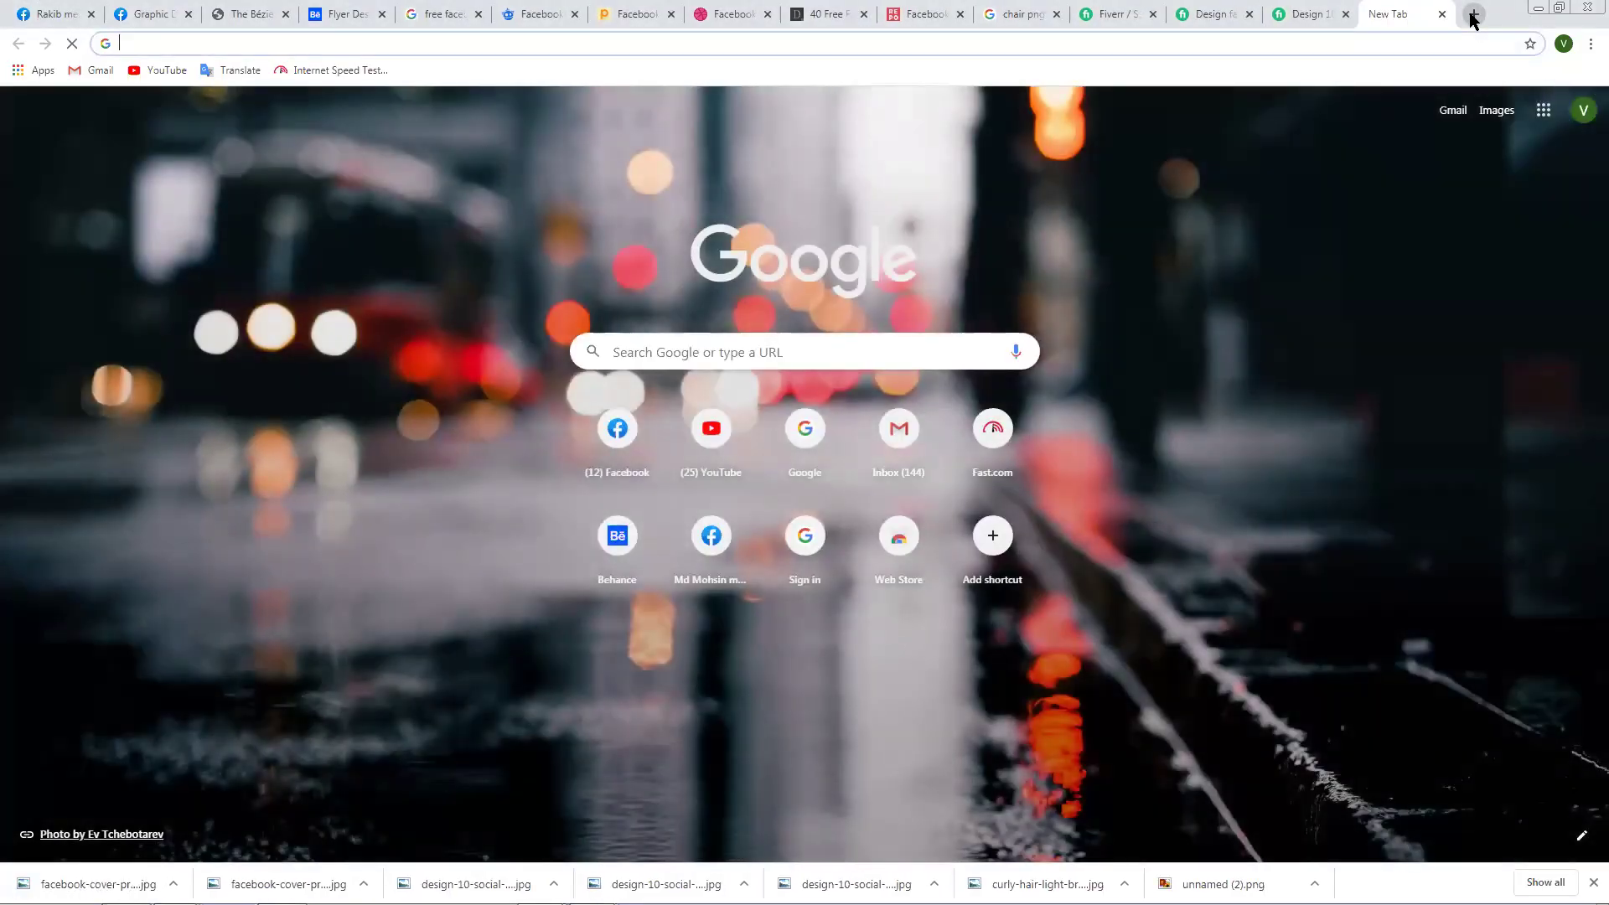
{"action": "type", "text": "facebook "}
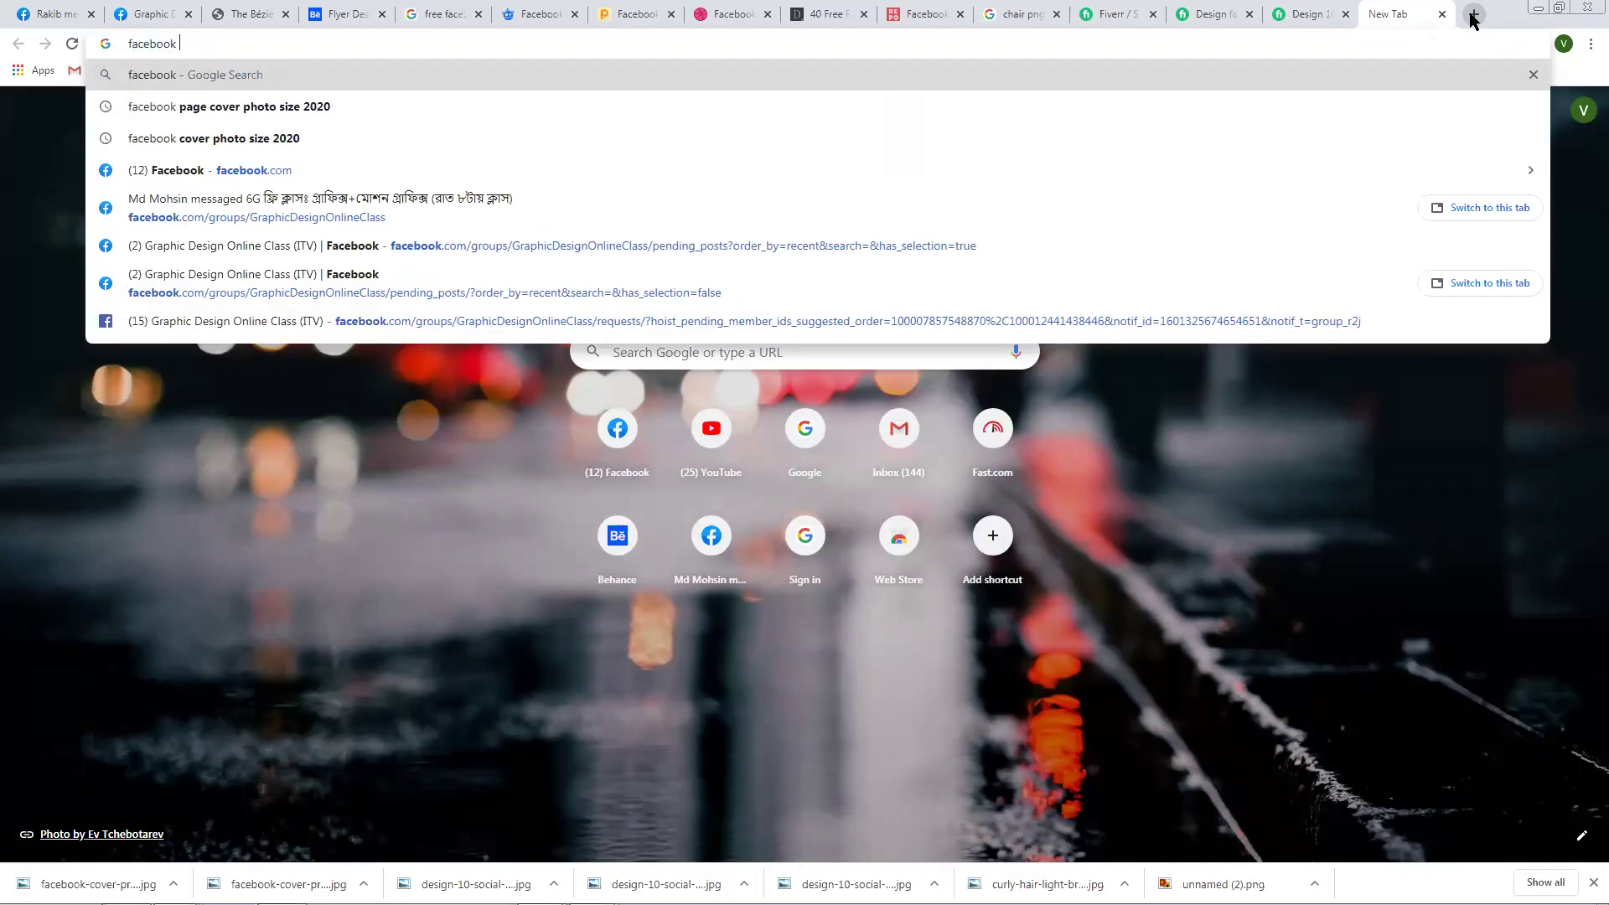
{"action": "type", "text": "cover"}
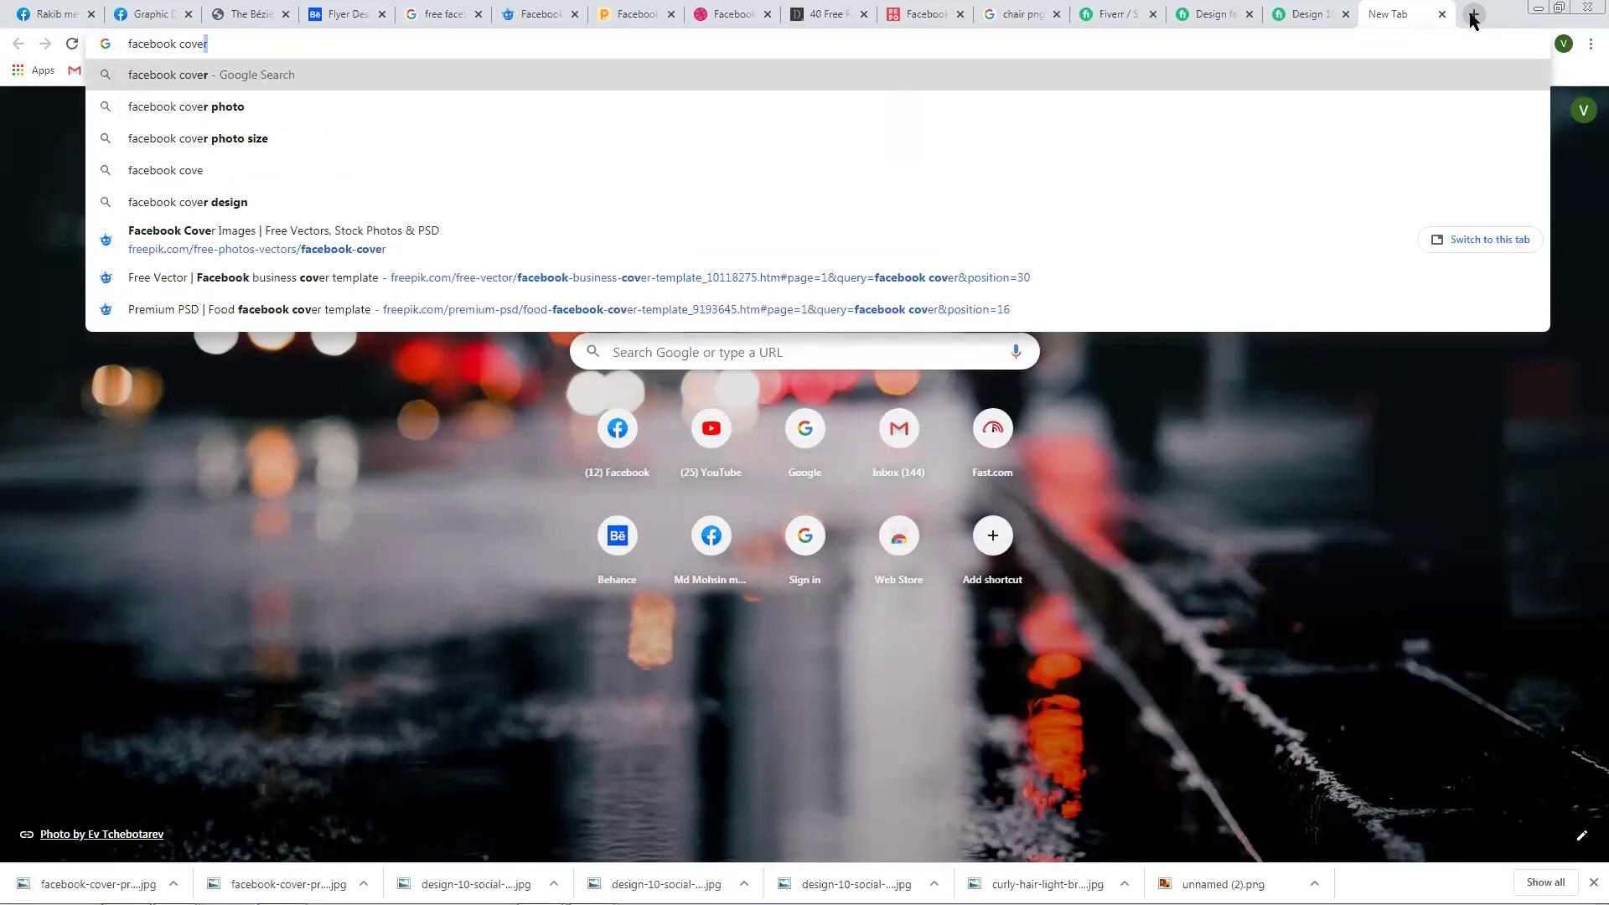
{"action": "key", "text": "Return"}
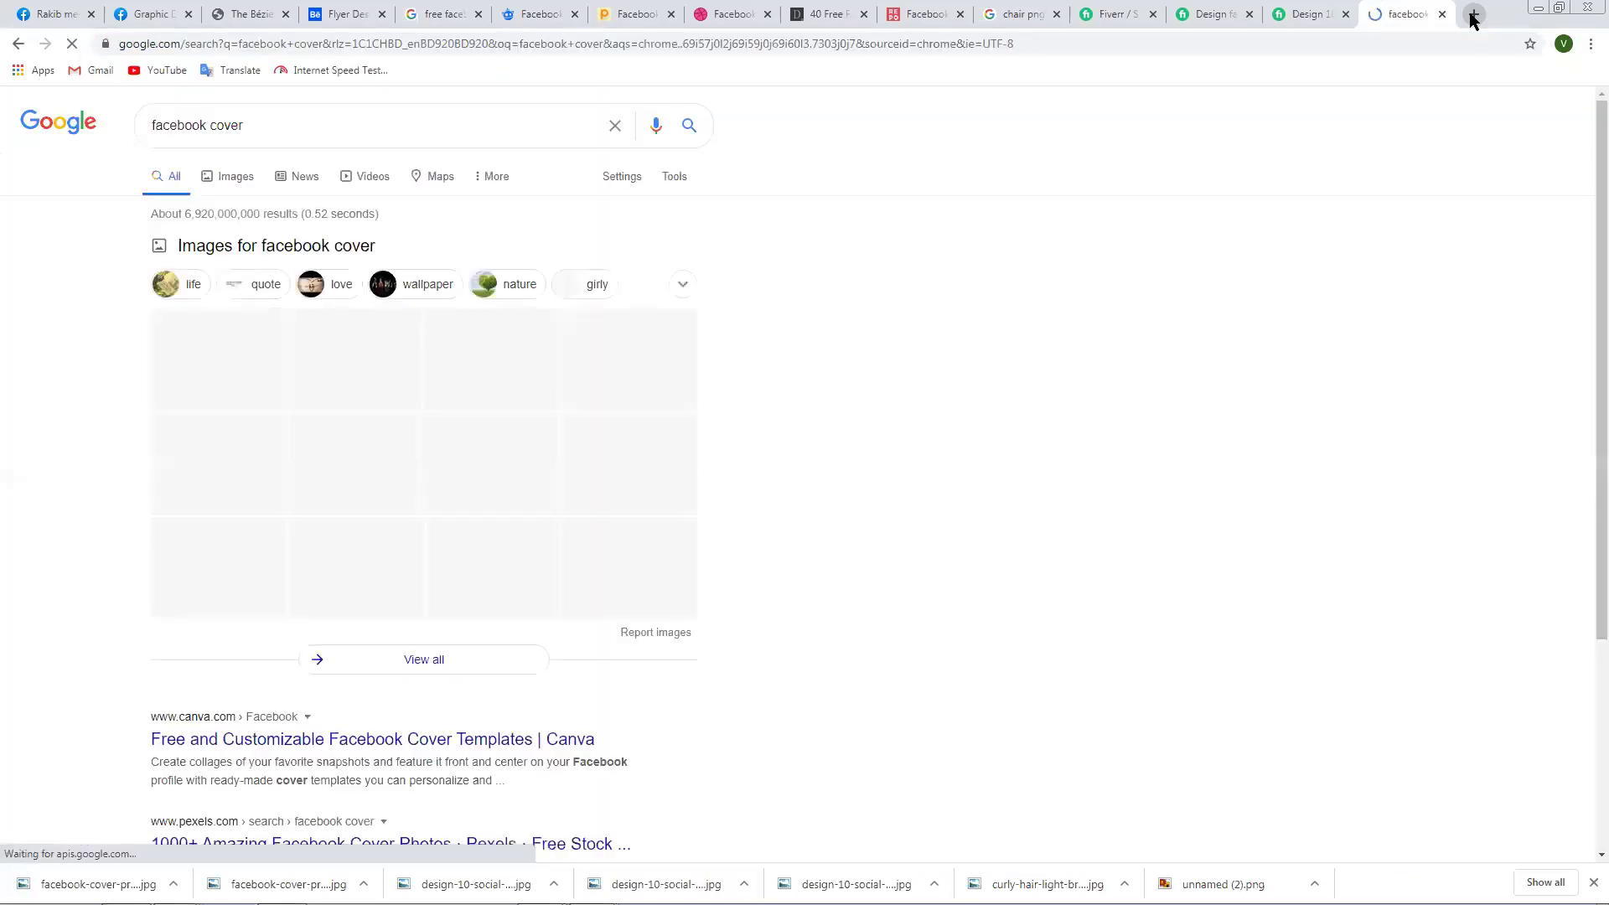
{"action": "left_click", "coordinate": [228, 179]}
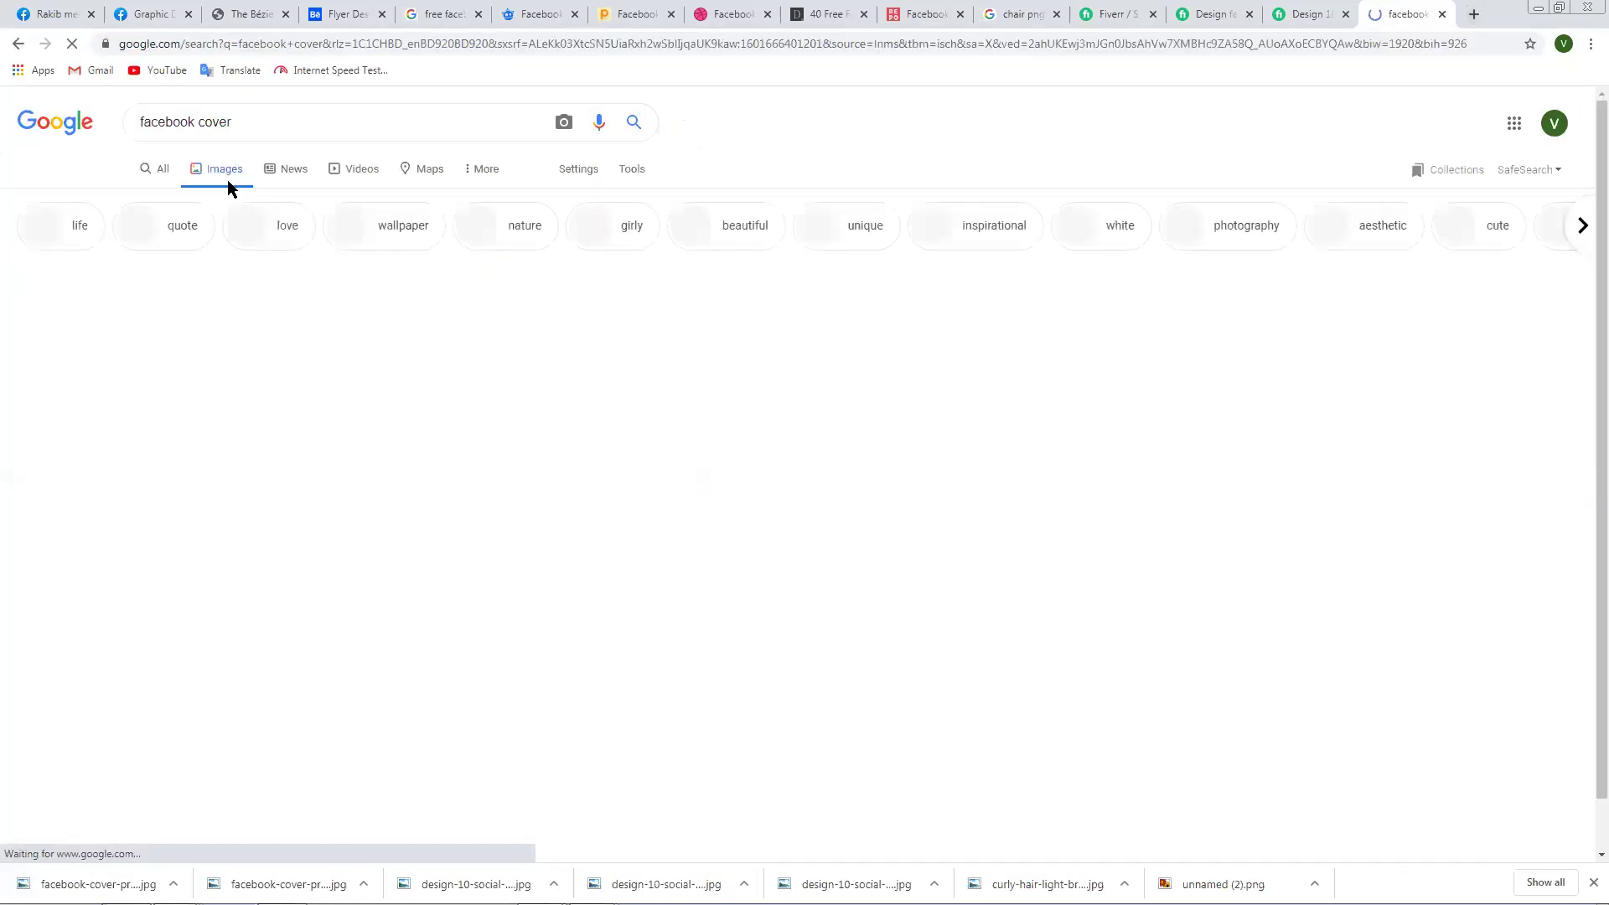
Look through the Facebook cover image results for design examples.
{"action": "scroll", "coordinate": [290, 388], "scroll_direction": "down", "scroll_amount": 3}
{"action": "scroll", "coordinate": [291, 388], "scroll_direction": "down", "scroll_amount": 6}
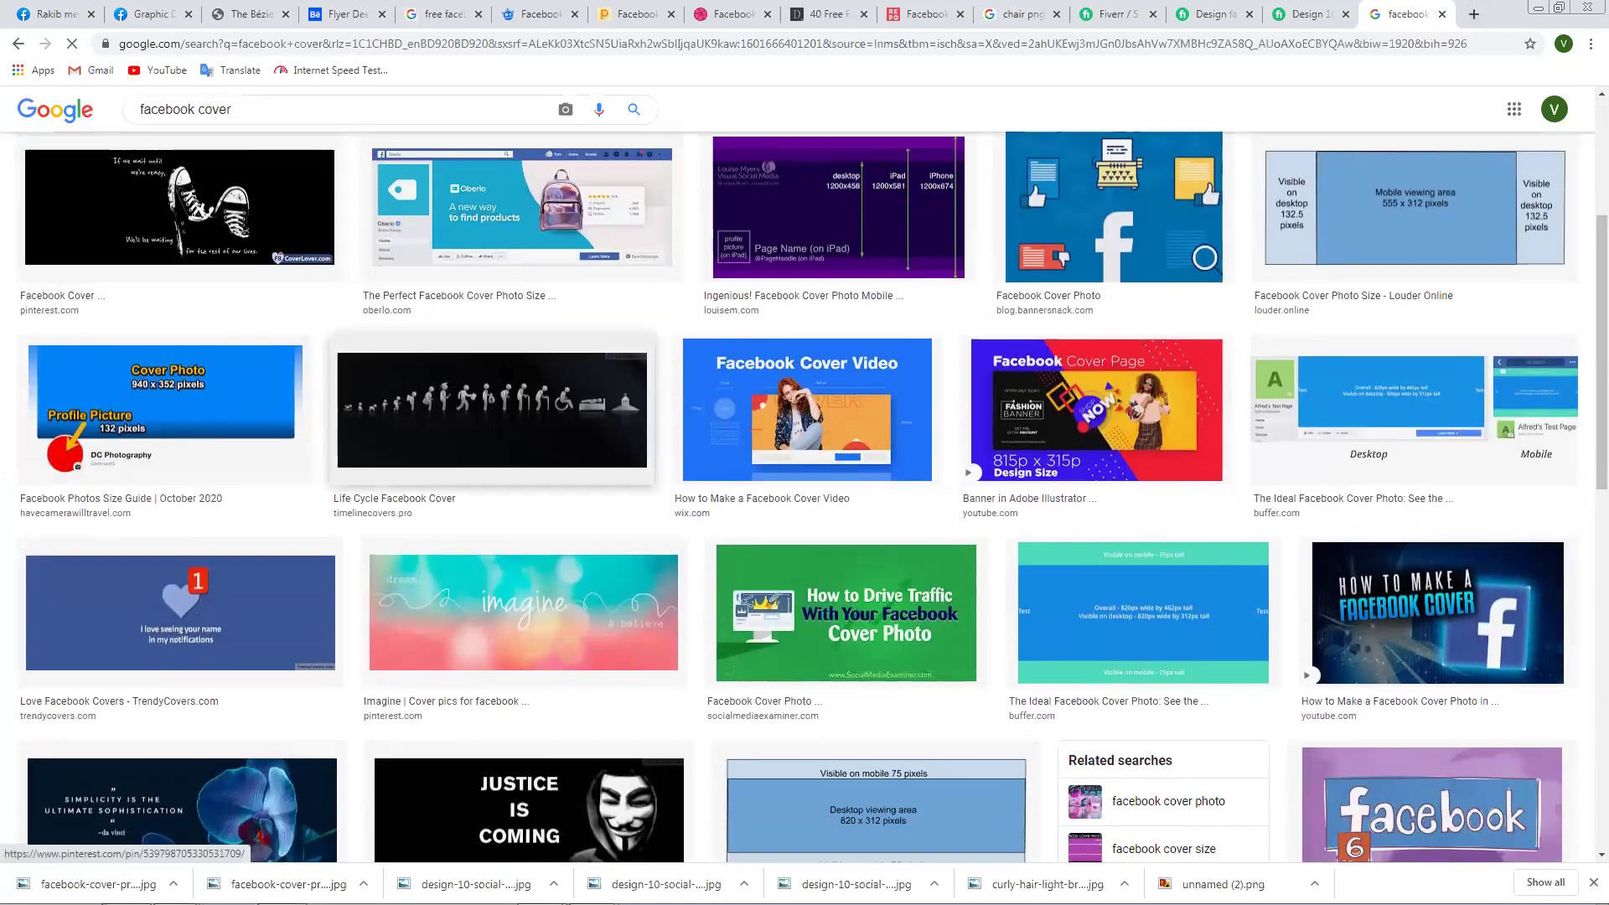
{"action": "scroll", "coordinate": [640, 362], "scroll_direction": "down", "scroll_amount": 9}
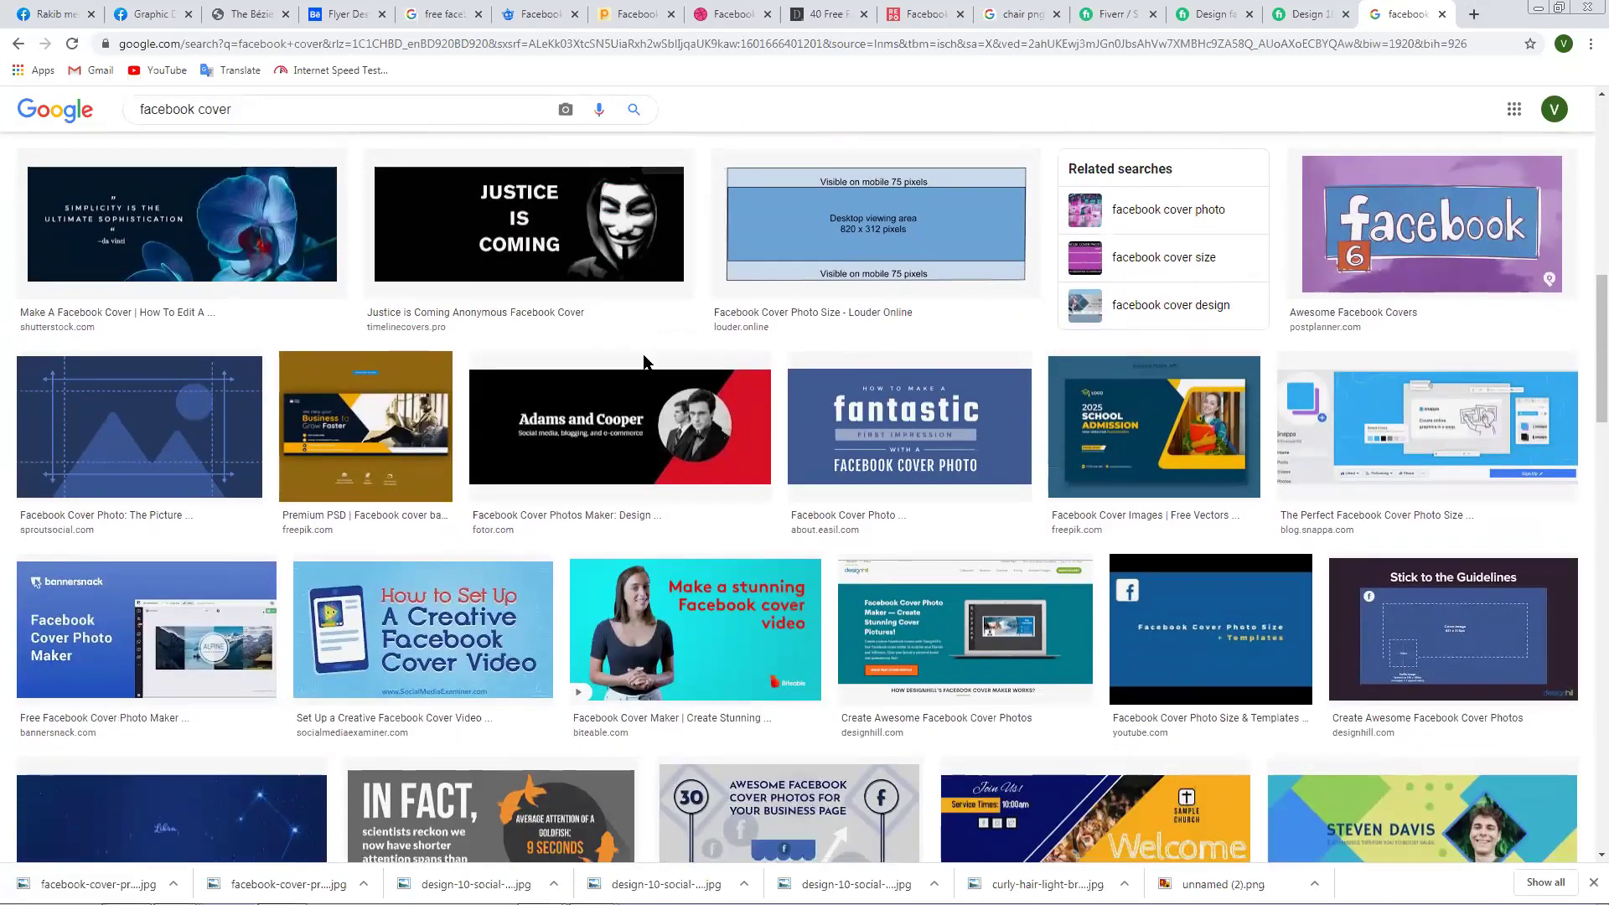
{"action": "scroll", "coordinate": [644, 362], "scroll_direction": "down", "scroll_amount": 7}
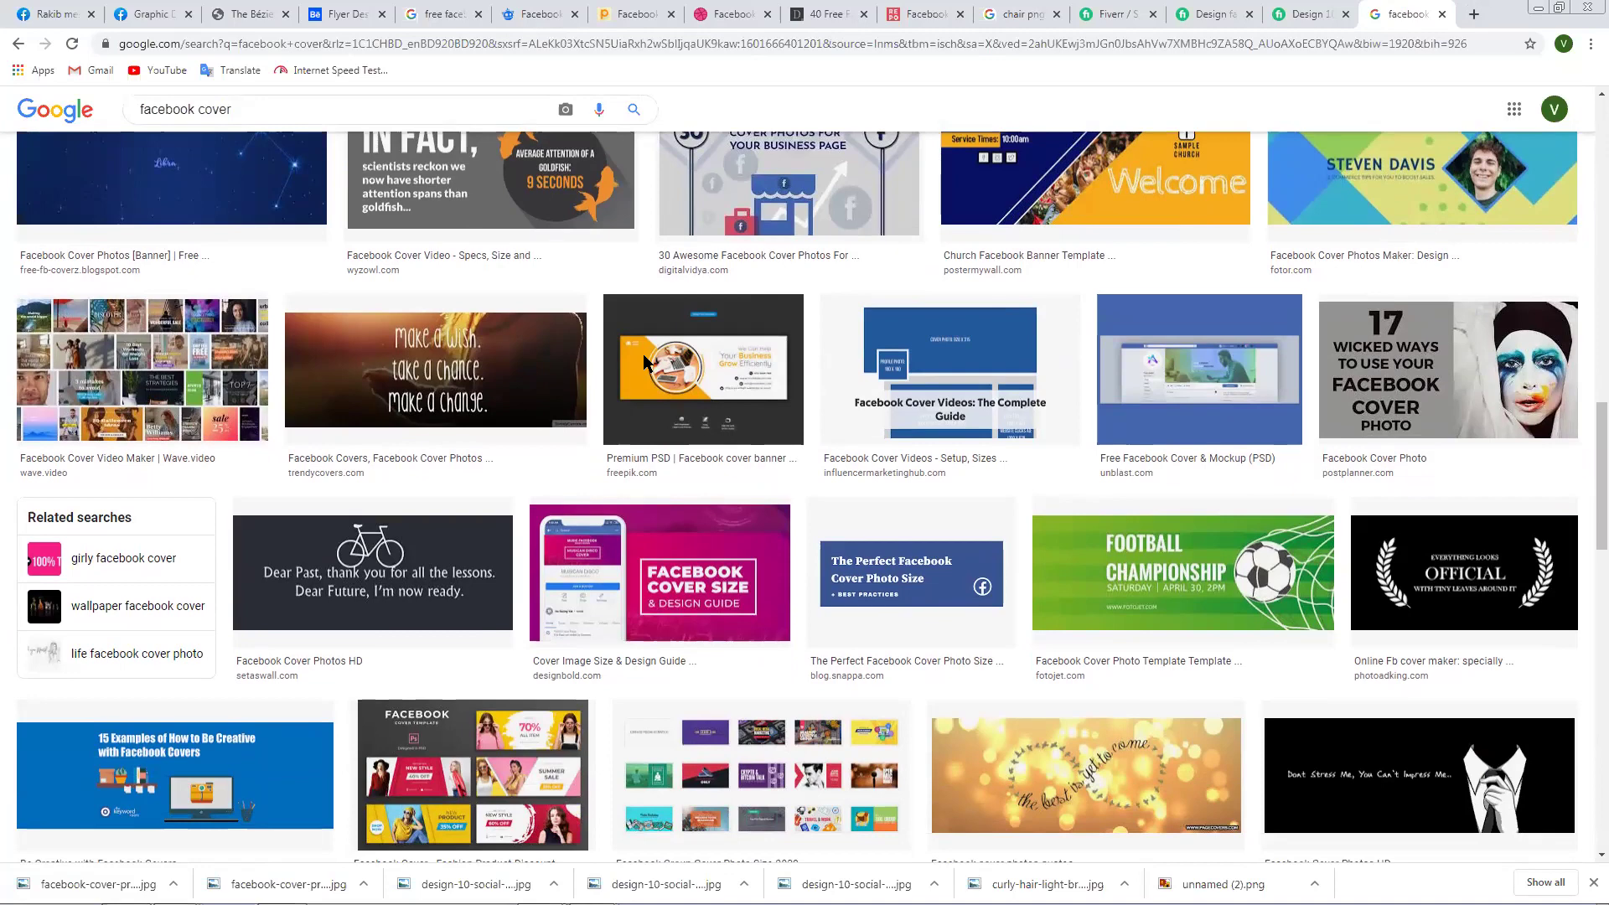
{"action": "scroll", "coordinate": [644, 362], "scroll_direction": "down", "scroll_amount": 11}
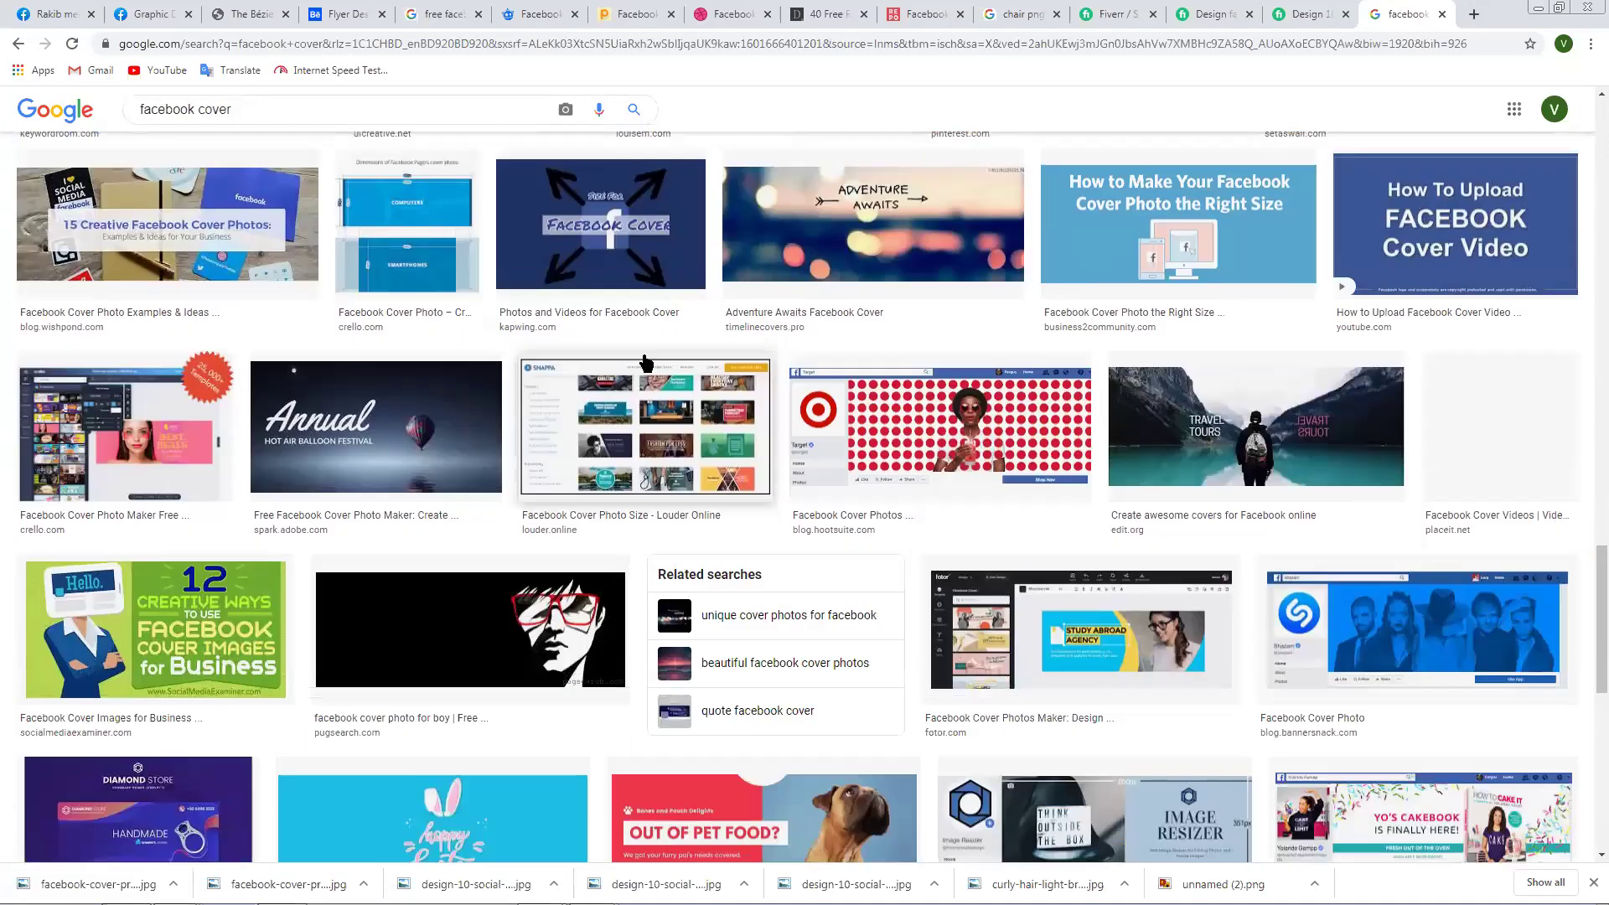
{"action": "scroll", "coordinate": [628, 399], "scroll_direction": "up", "scroll_amount": 6}
{"action": "scroll", "coordinate": [628, 400], "scroll_direction": "up", "scroll_amount": 20}
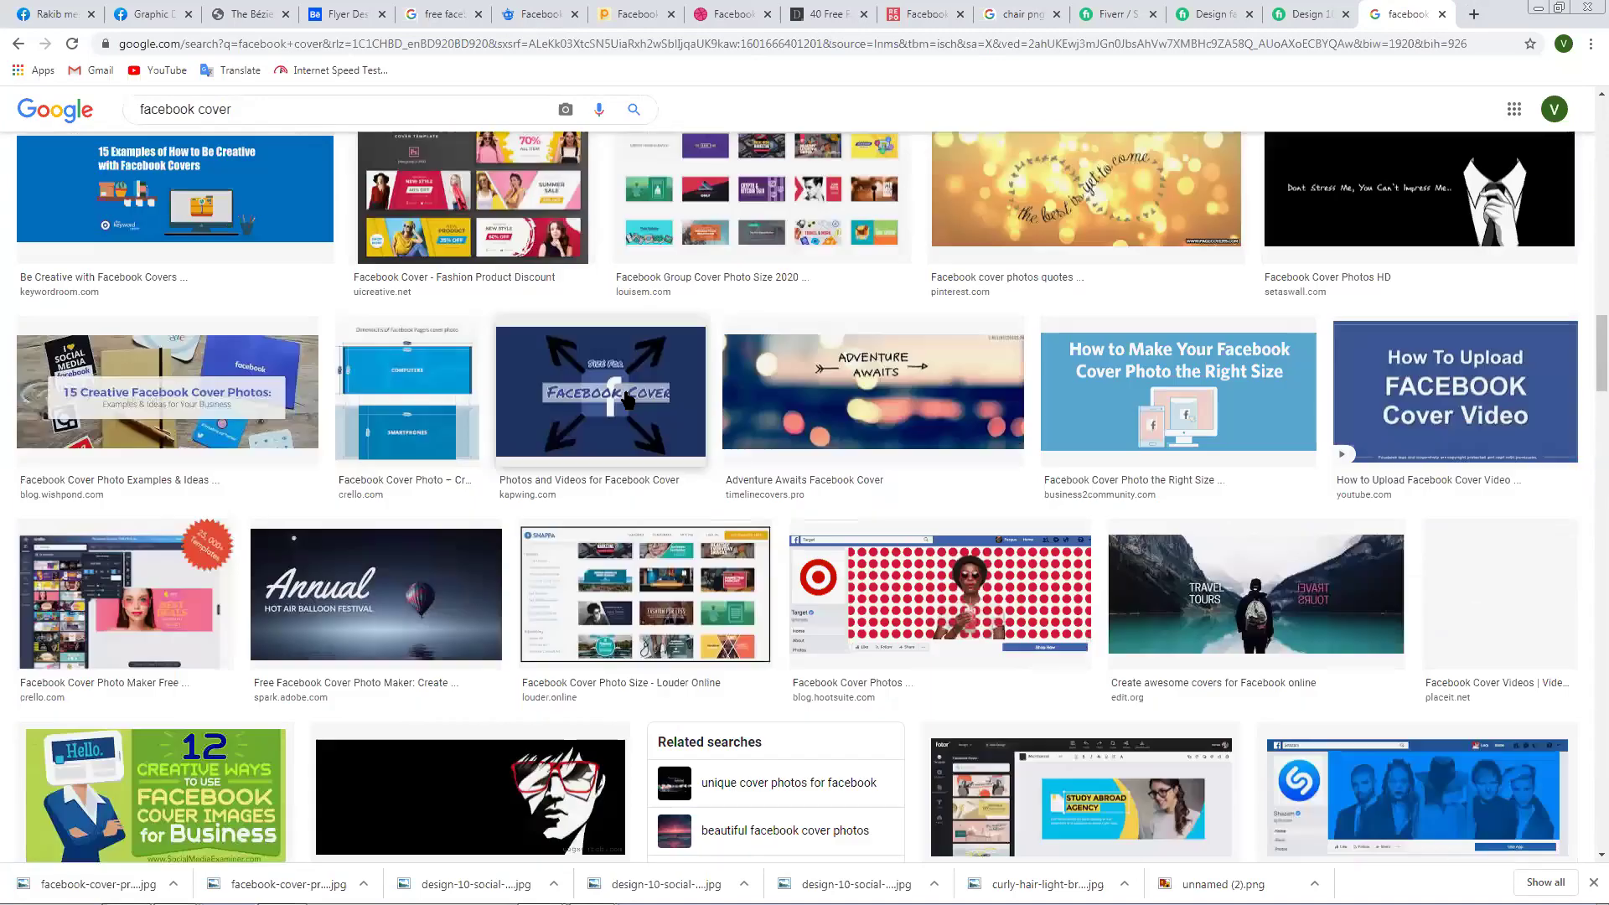
{"action": "scroll", "coordinate": [502, 502], "scroll_direction": "up", "scroll_amount": 5}
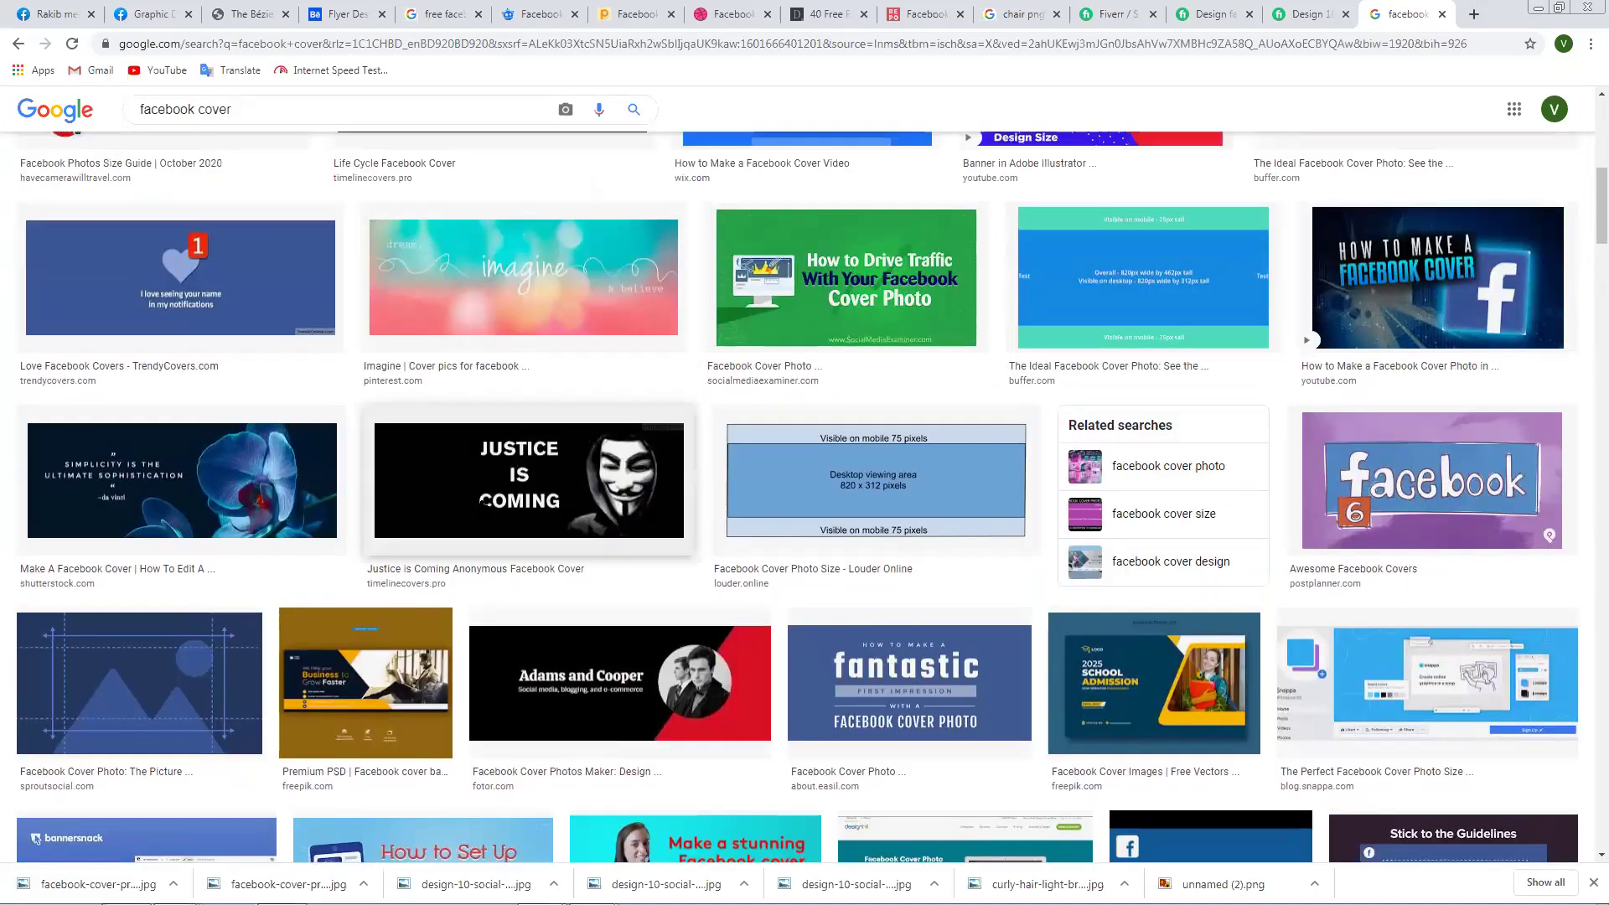
{"action": "scroll", "coordinate": [890, 459], "scroll_direction": "up", "scroll_amount": 2}
Preview the "Banner in Adobe Illustrator" result and view its related image "How to Design Business Facebook Cover" with further related designs.
{"action": "left_click", "coordinate": [1089, 444]}
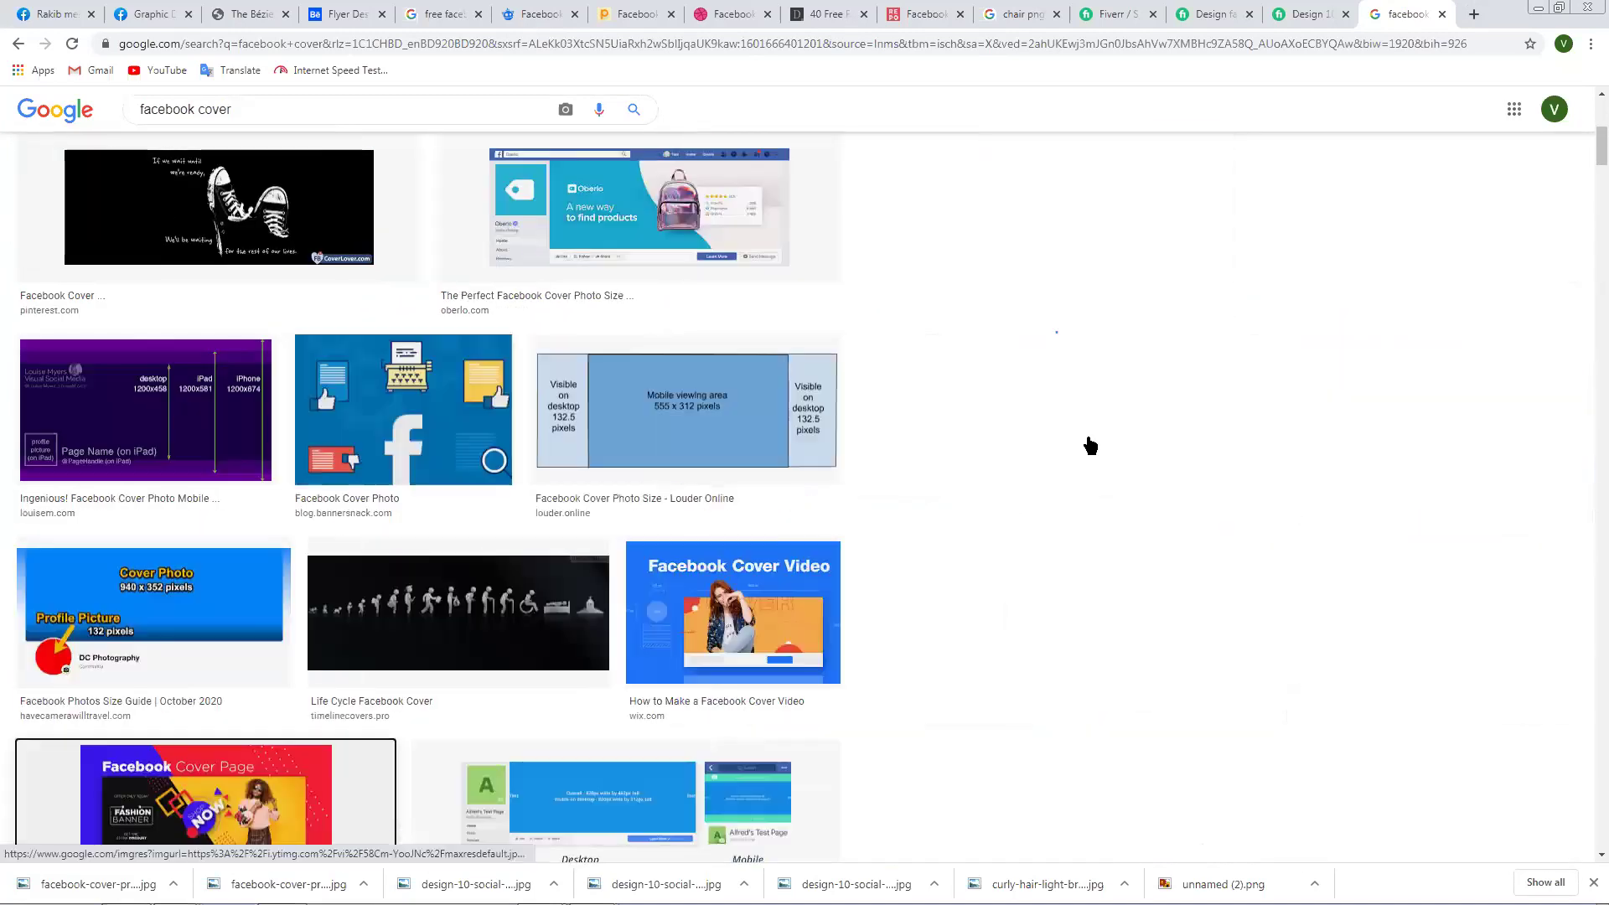
{"action": "scroll", "coordinate": [1435, 463], "scroll_direction": "down", "scroll_amount": 4}
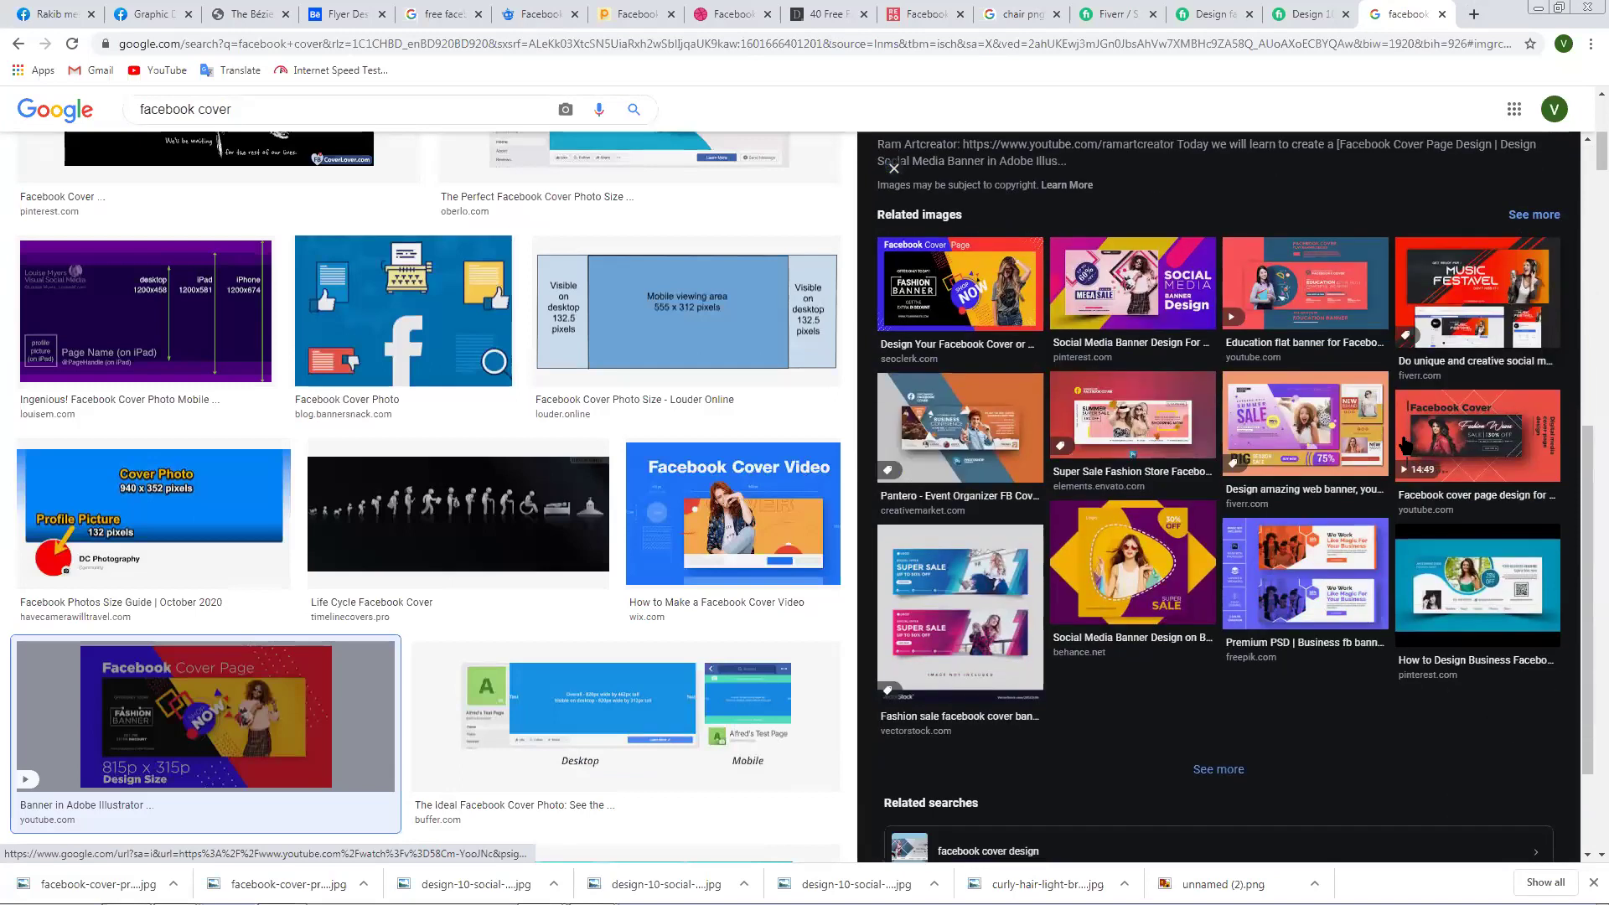
{"action": "left_click", "coordinate": [1477, 591]}
{"action": "scroll", "coordinate": [1317, 565], "scroll_direction": "down", "scroll_amount": 3}
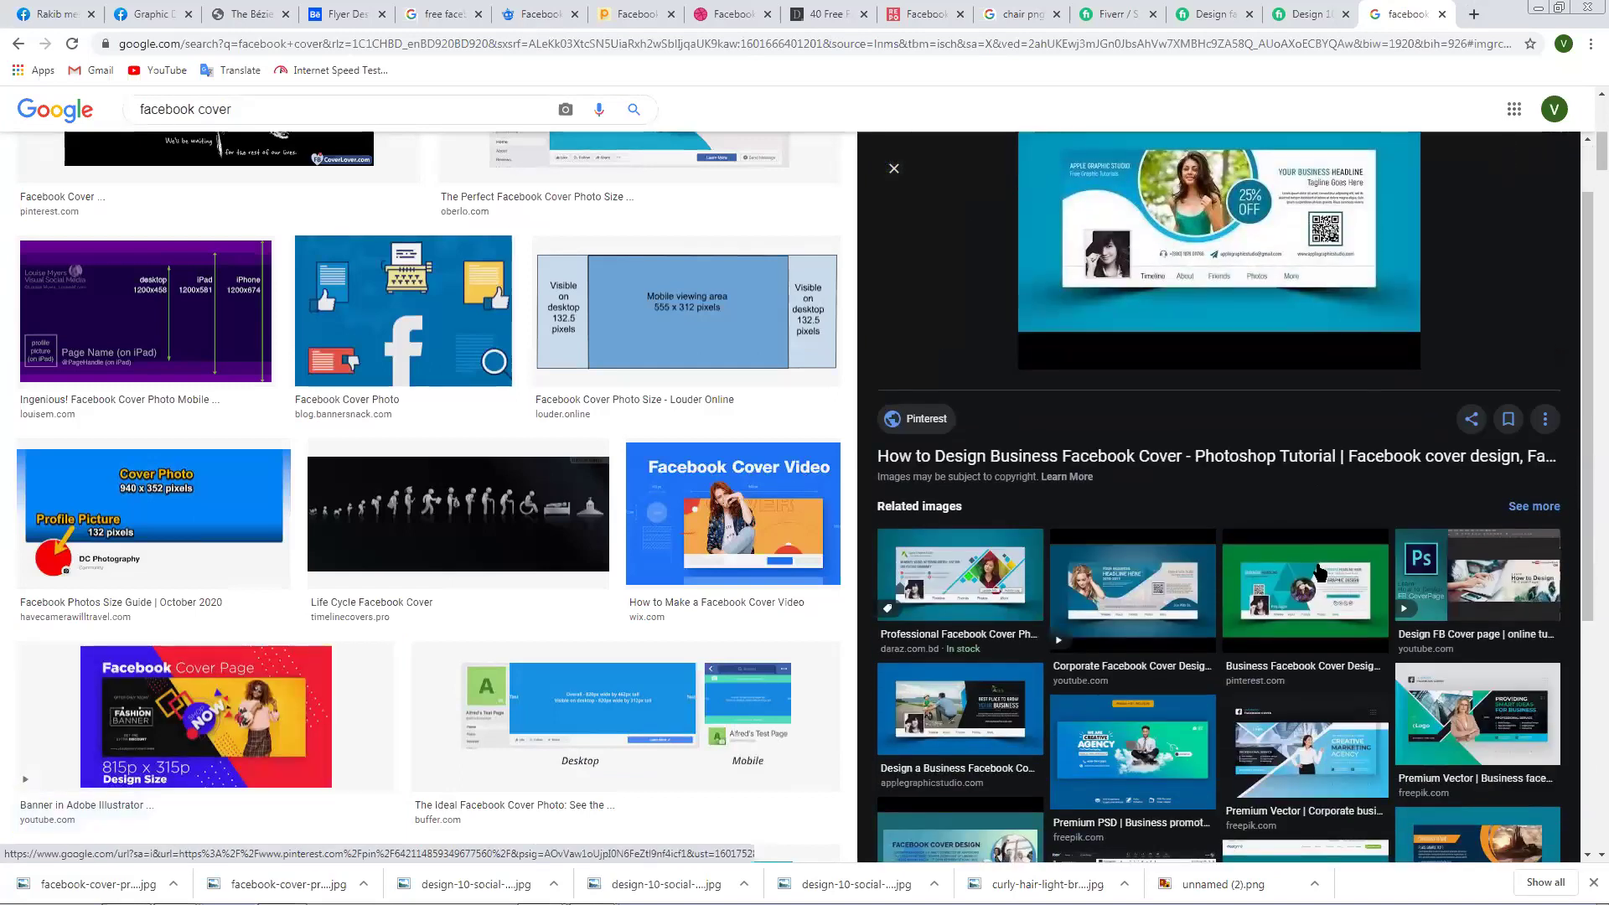
Preview the related designs "Professional Facebook Cover Photo Design", "Corporate Facebook Cover Design" and "Attractive Facebook Cover Design" and look through their related images.
{"action": "left_click", "coordinate": [966, 417]}
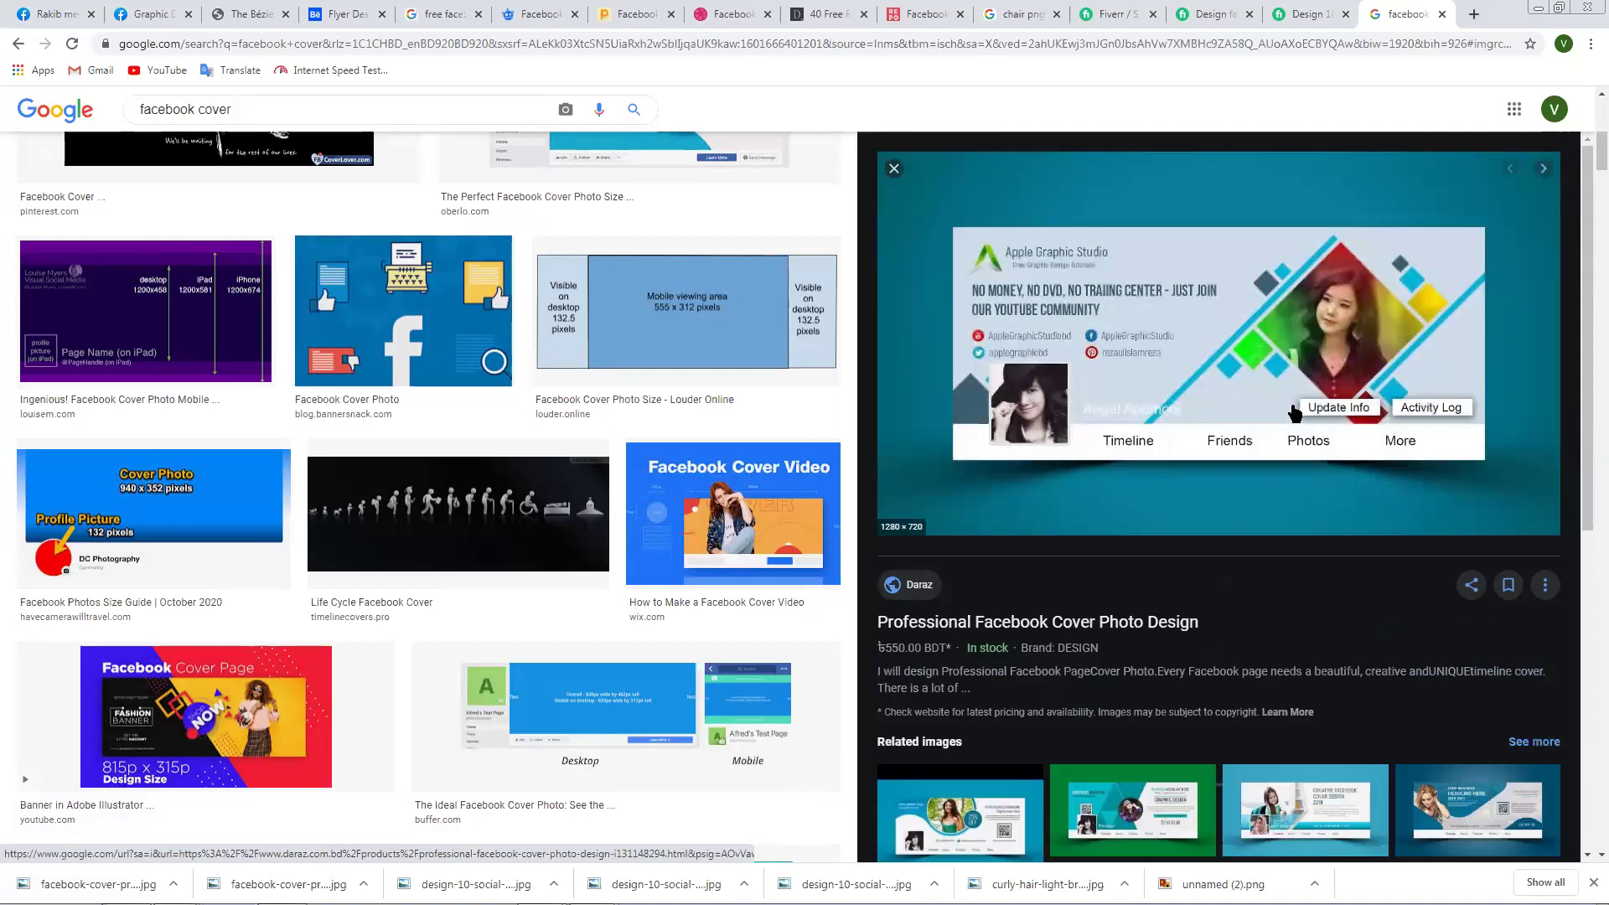
{"action": "scroll", "coordinate": [1131, 440], "scroll_direction": "down", "scroll_amount": 4}
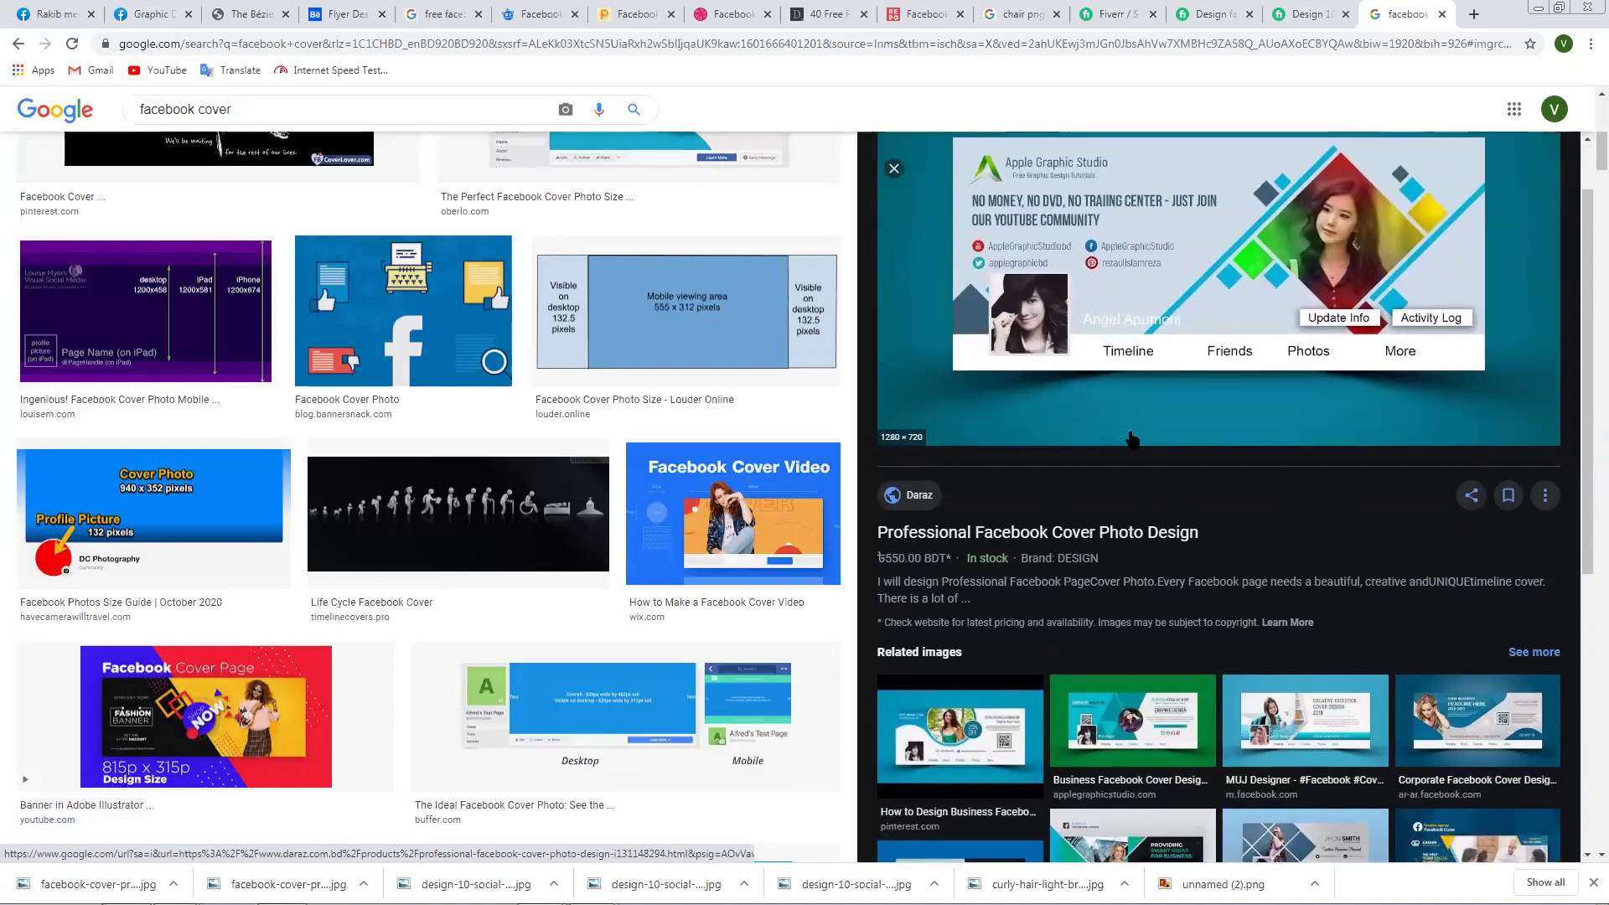
{"action": "left_click", "coordinate": [1472, 473]}
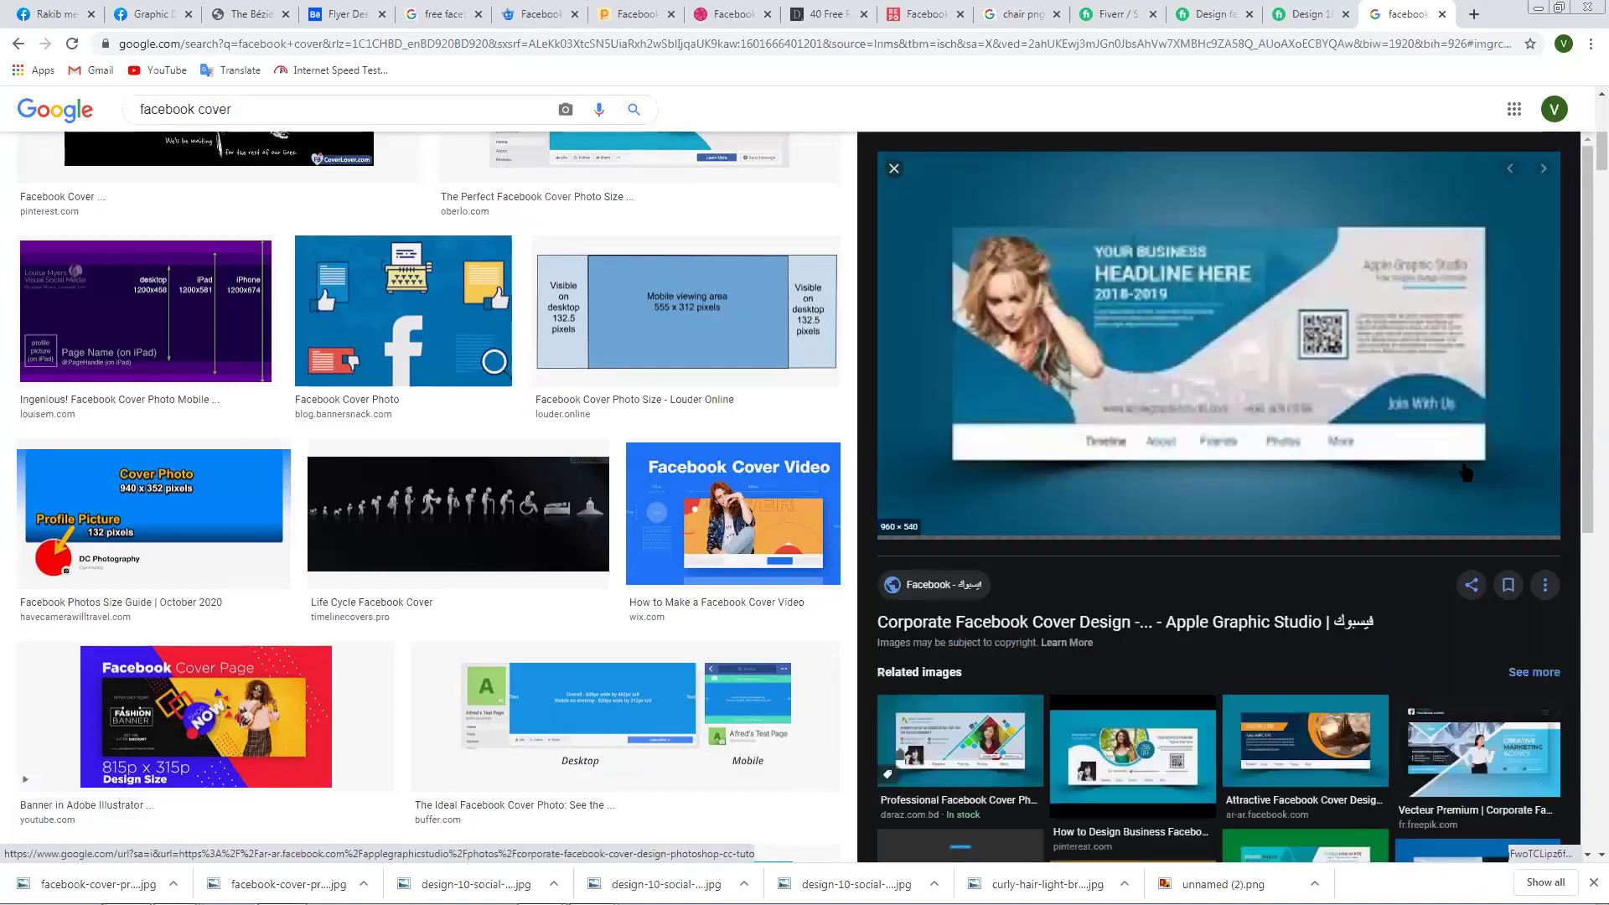
{"action": "scroll", "coordinate": [1411, 473], "scroll_direction": "down", "scroll_amount": 3}
{"action": "left_click", "coordinate": [1307, 520]}
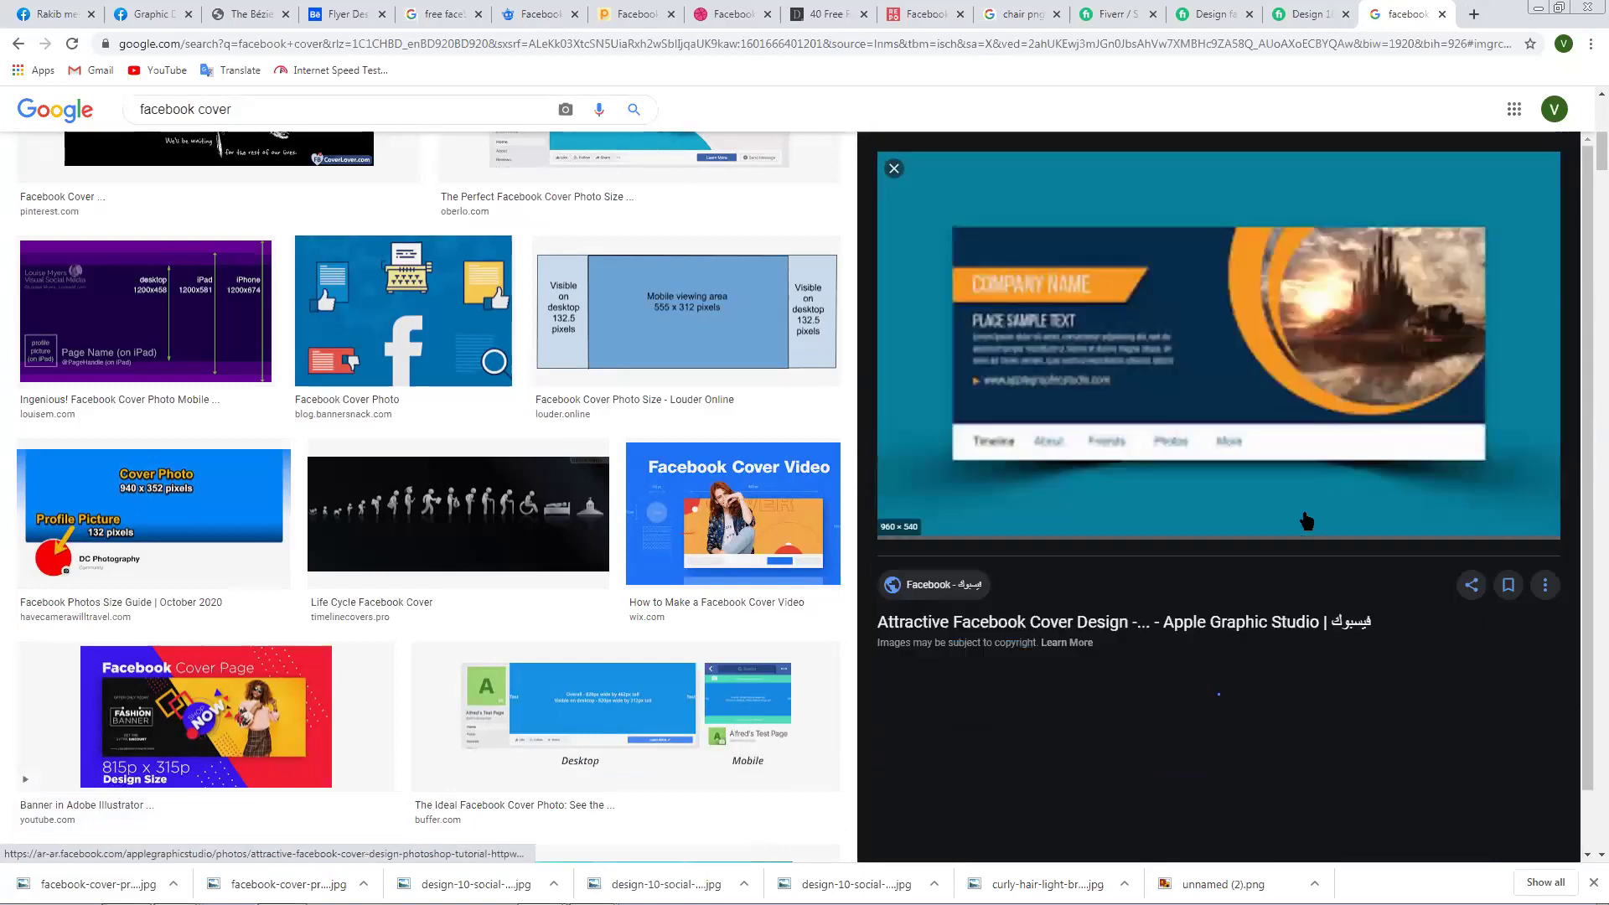
{"action": "scroll", "coordinate": [1307, 520], "scroll_direction": "down", "scroll_amount": 3}
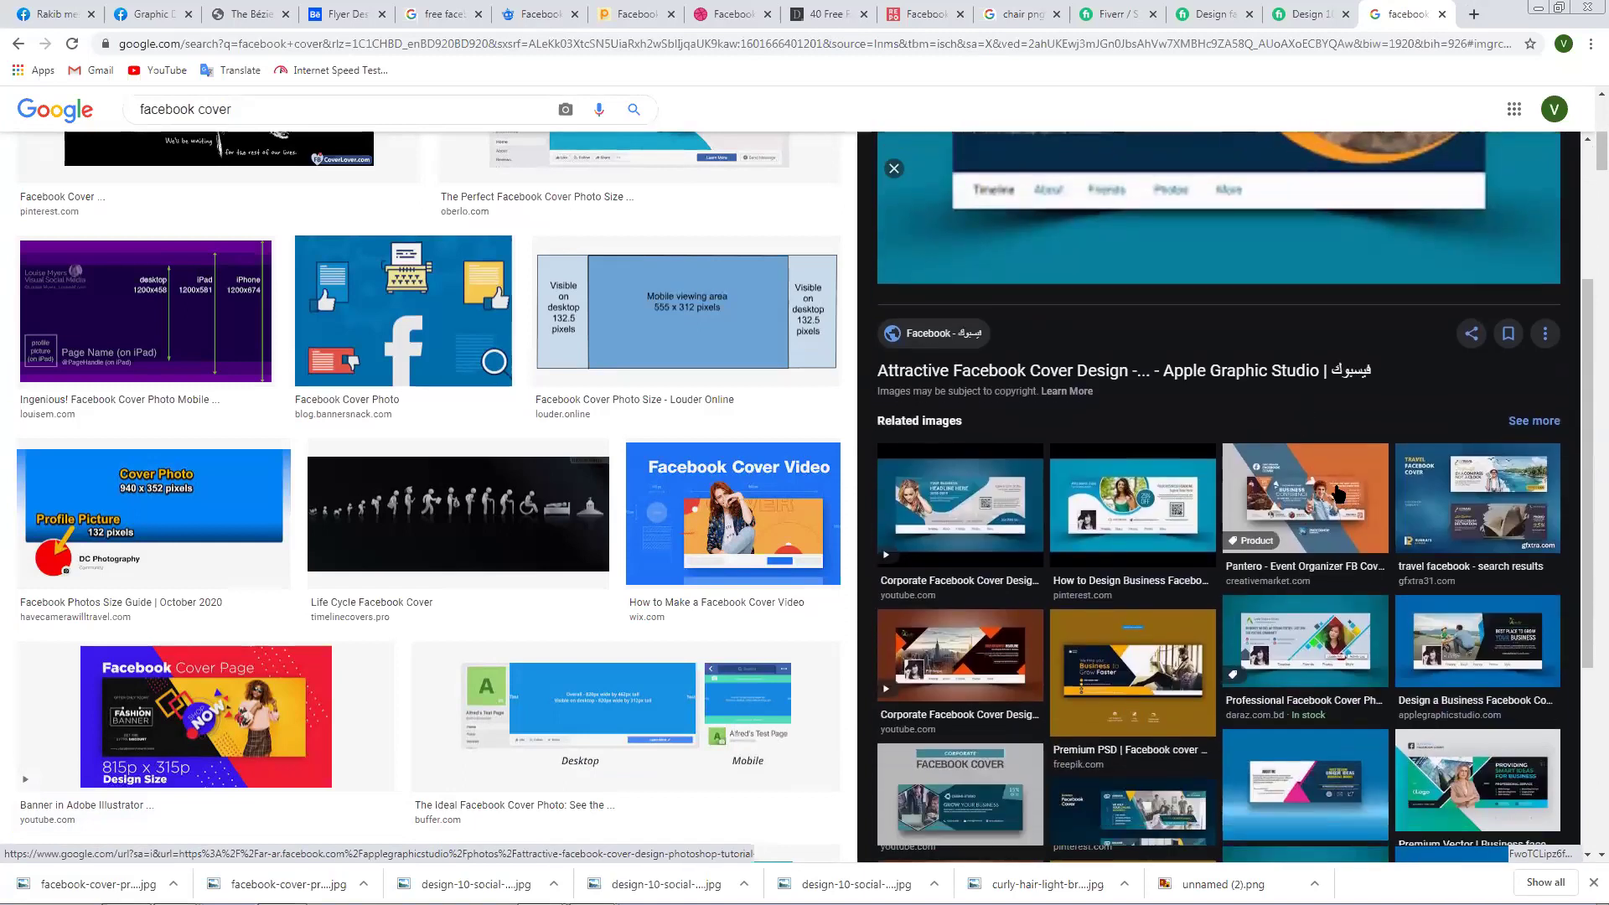
Preview the related "Pantero - Event Organizer FB Cover" design and save its image to the computer.
{"action": "left_click", "coordinate": [1307, 515]}
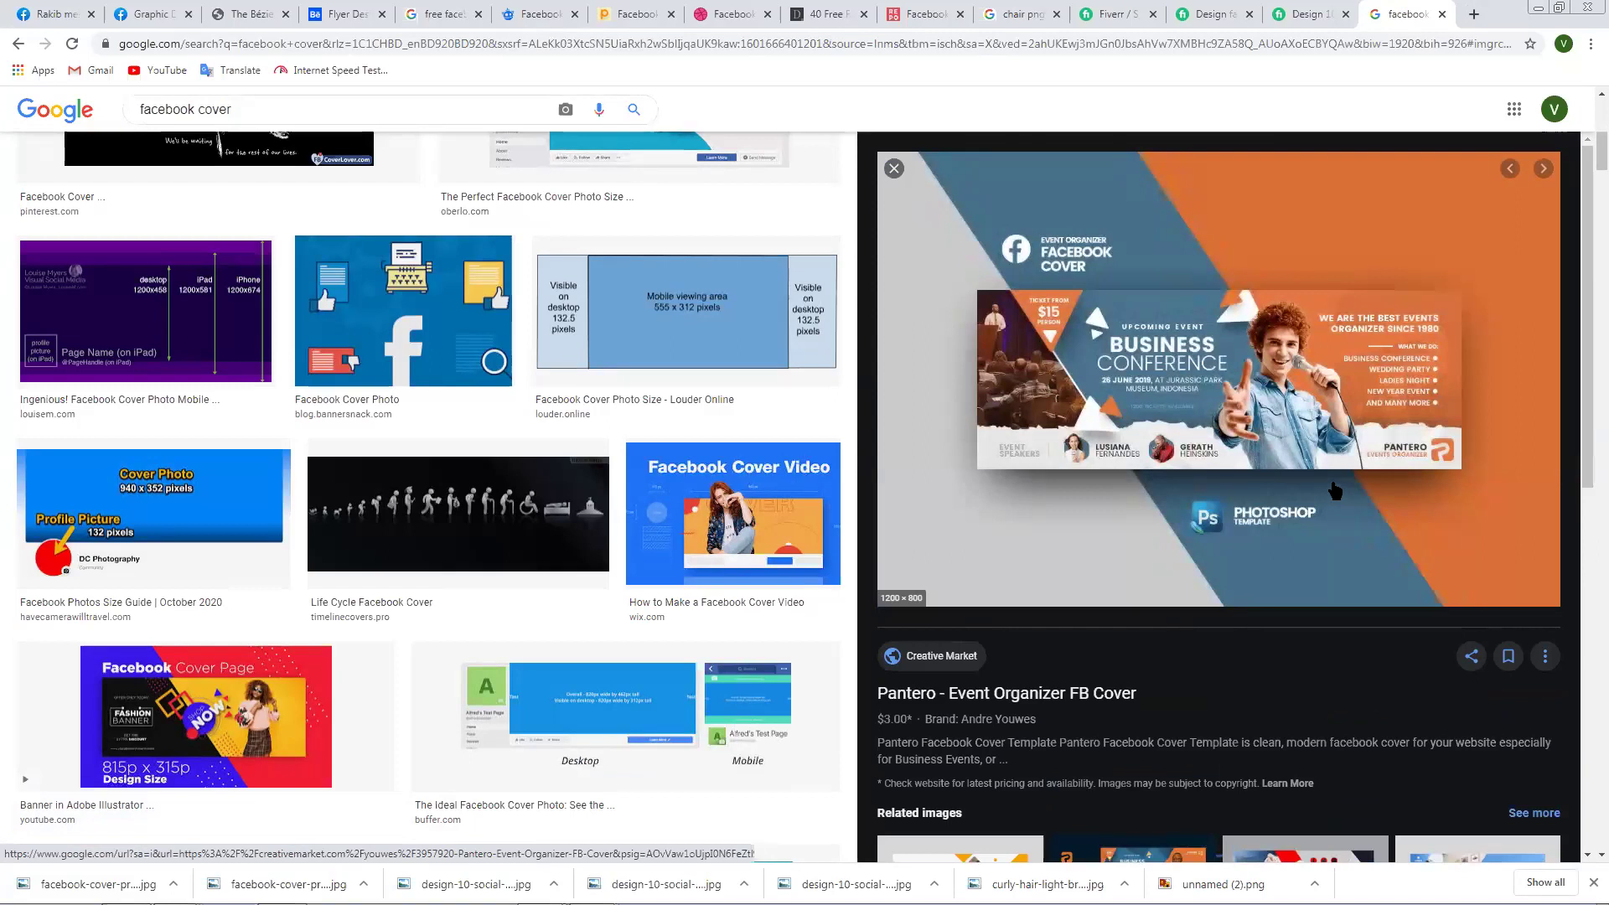
{"action": "right_click", "coordinate": [1156, 313]}
{"action": "left_click", "coordinate": [1223, 467]}
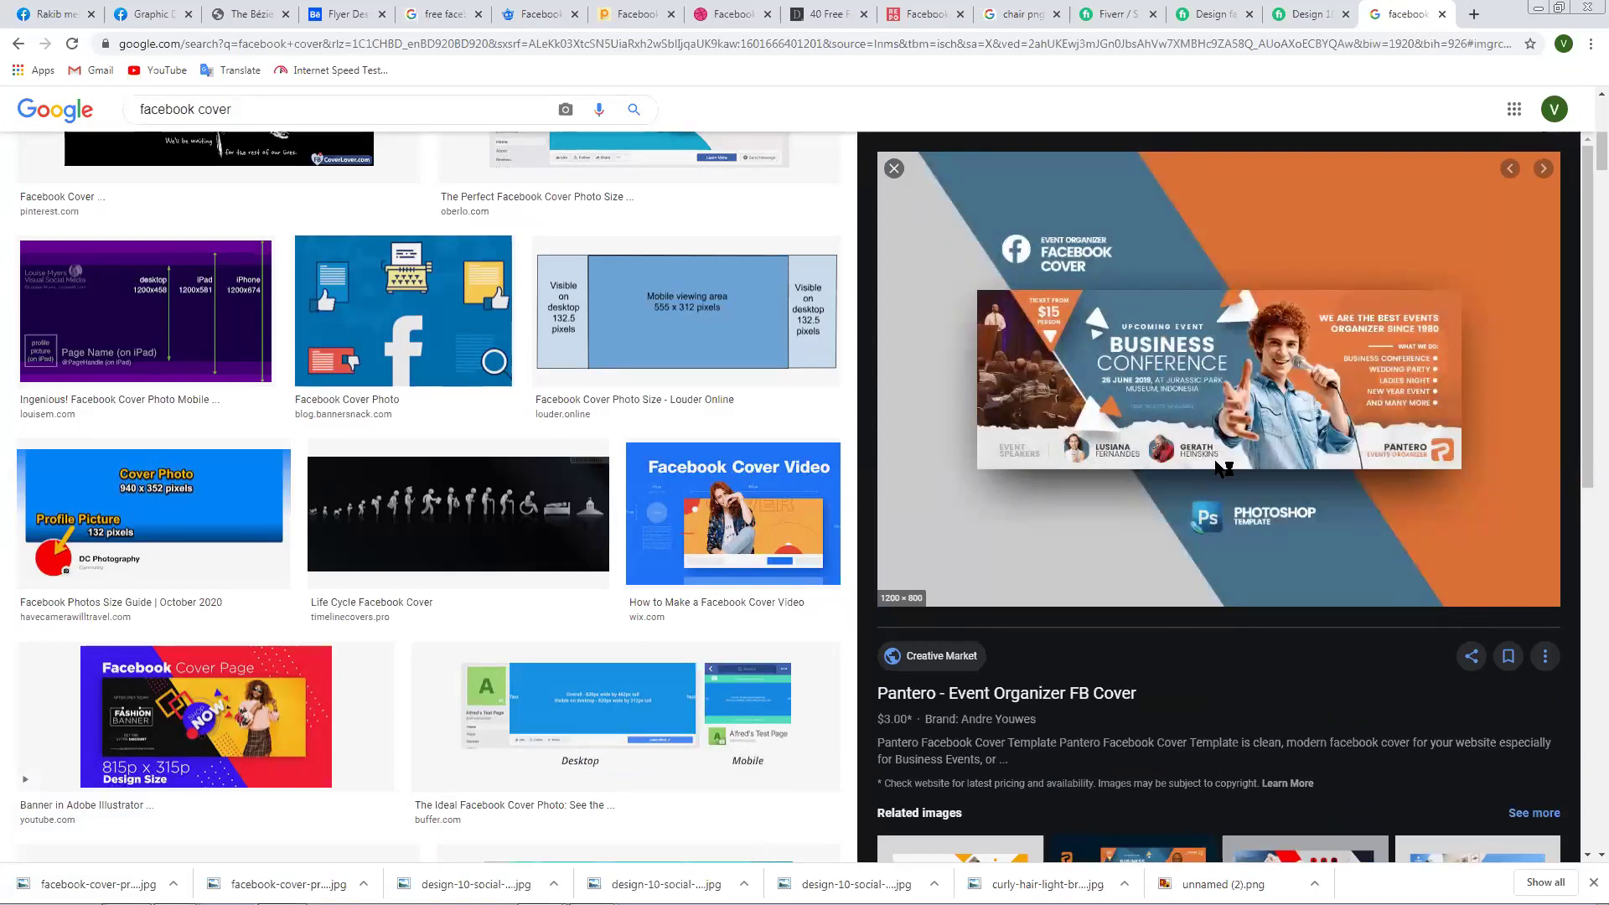
Preview the related blue and orange "Creative business facebook cover template" from VectorStock and save its image to the computer.
{"action": "scroll", "coordinate": [1234, 707], "scroll_direction": "down", "scroll_amount": 6}
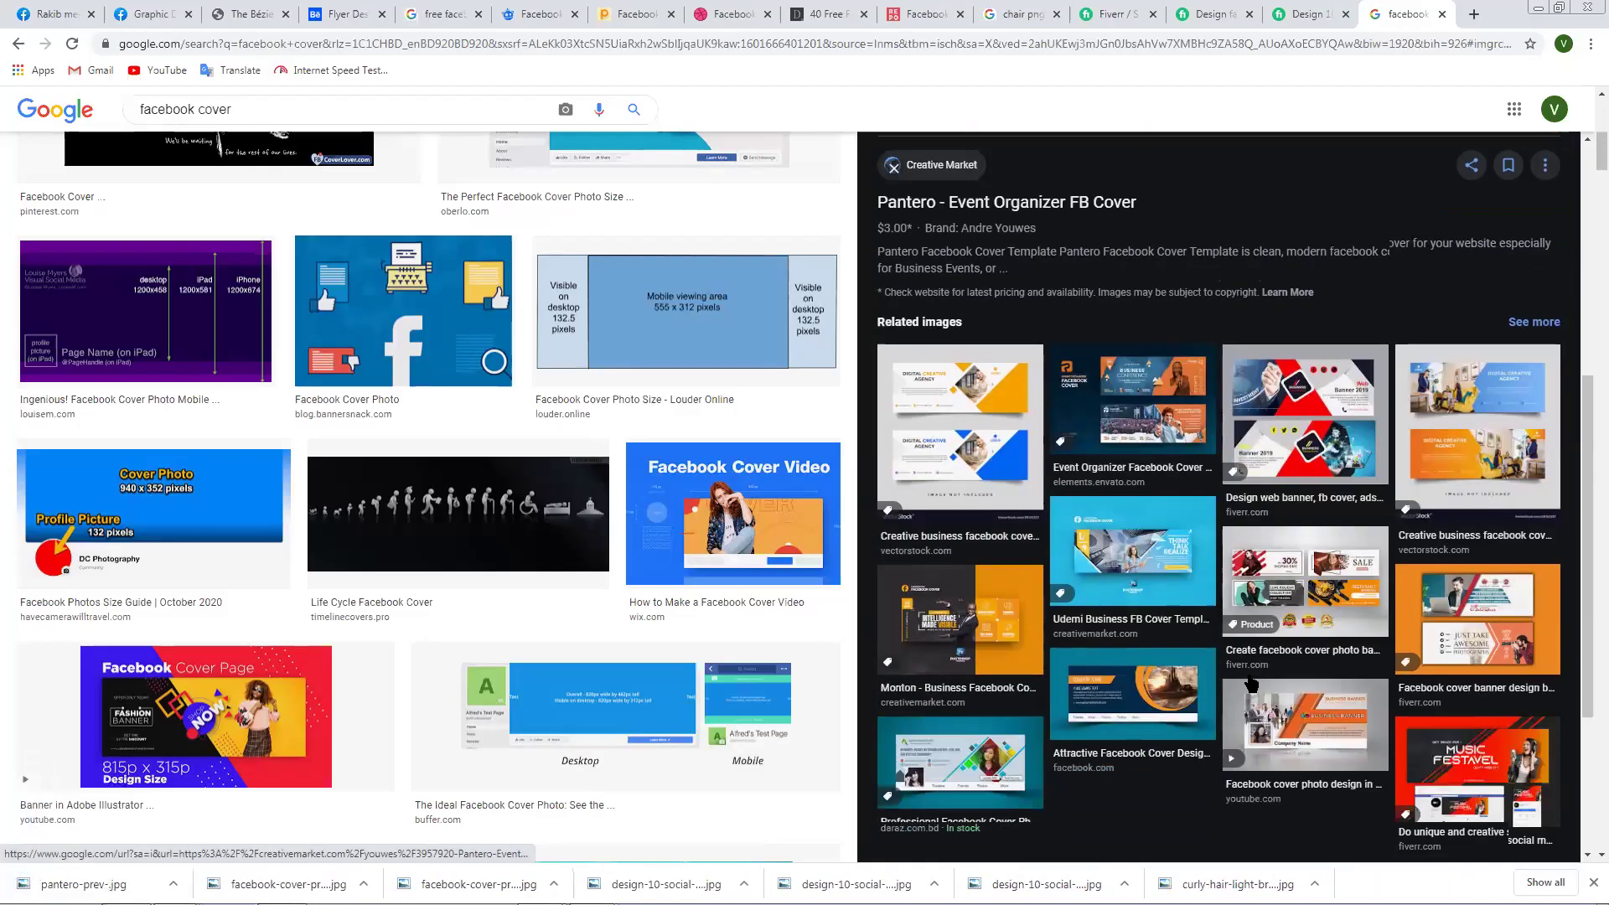
{"action": "left_click", "coordinate": [1457, 450]}
{"action": "right_click", "coordinate": [1125, 374]}
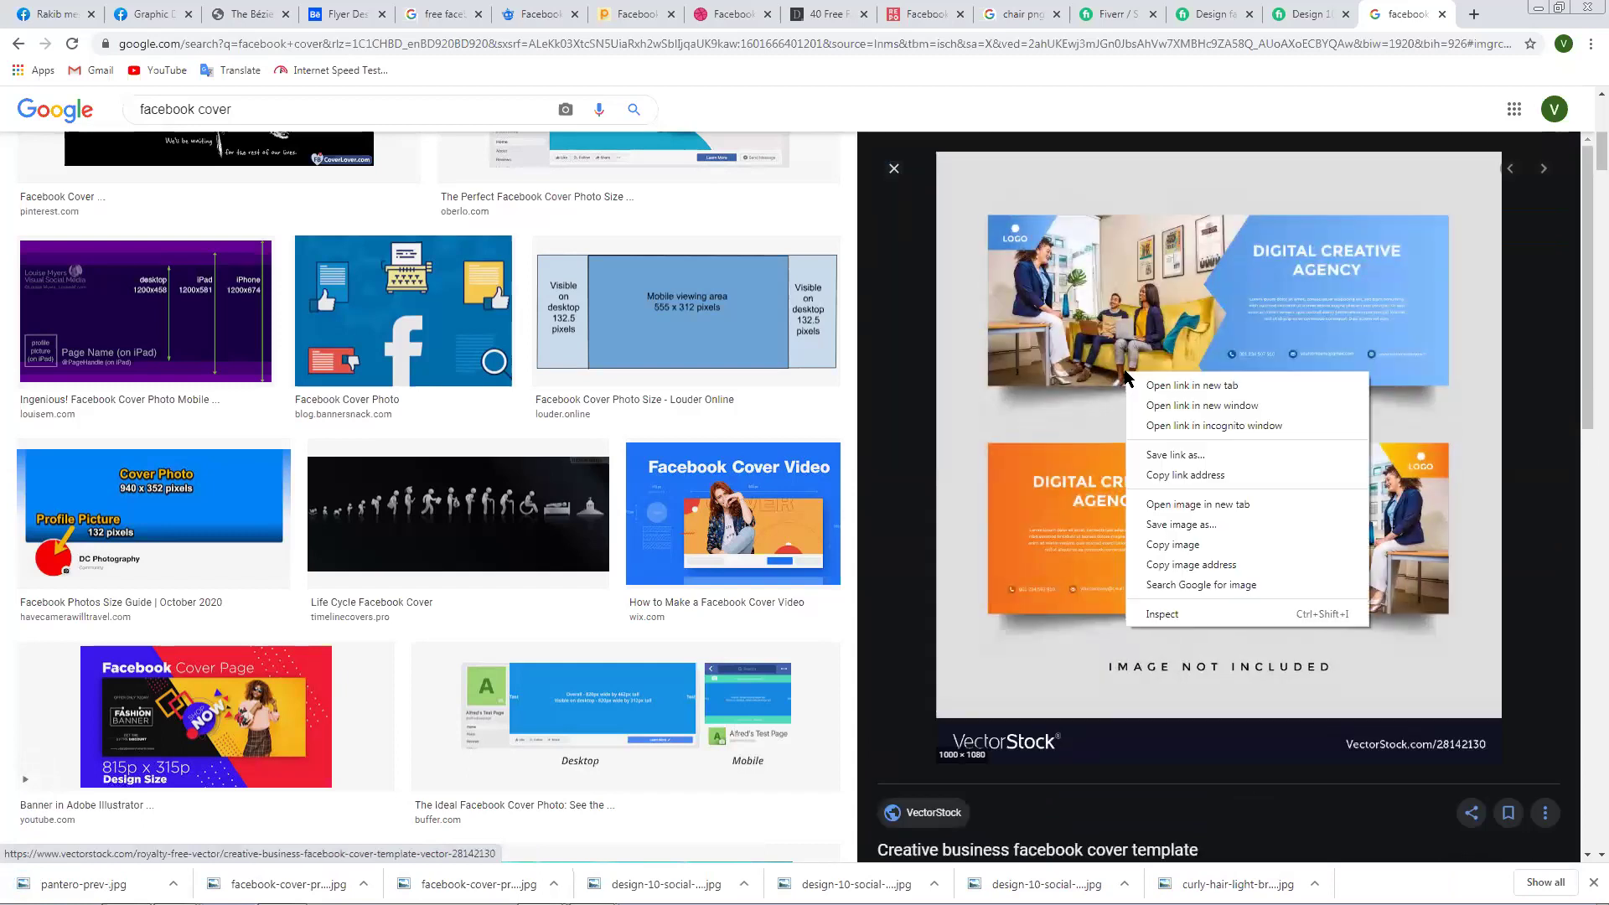
{"action": "left_click", "coordinate": [1230, 537]}
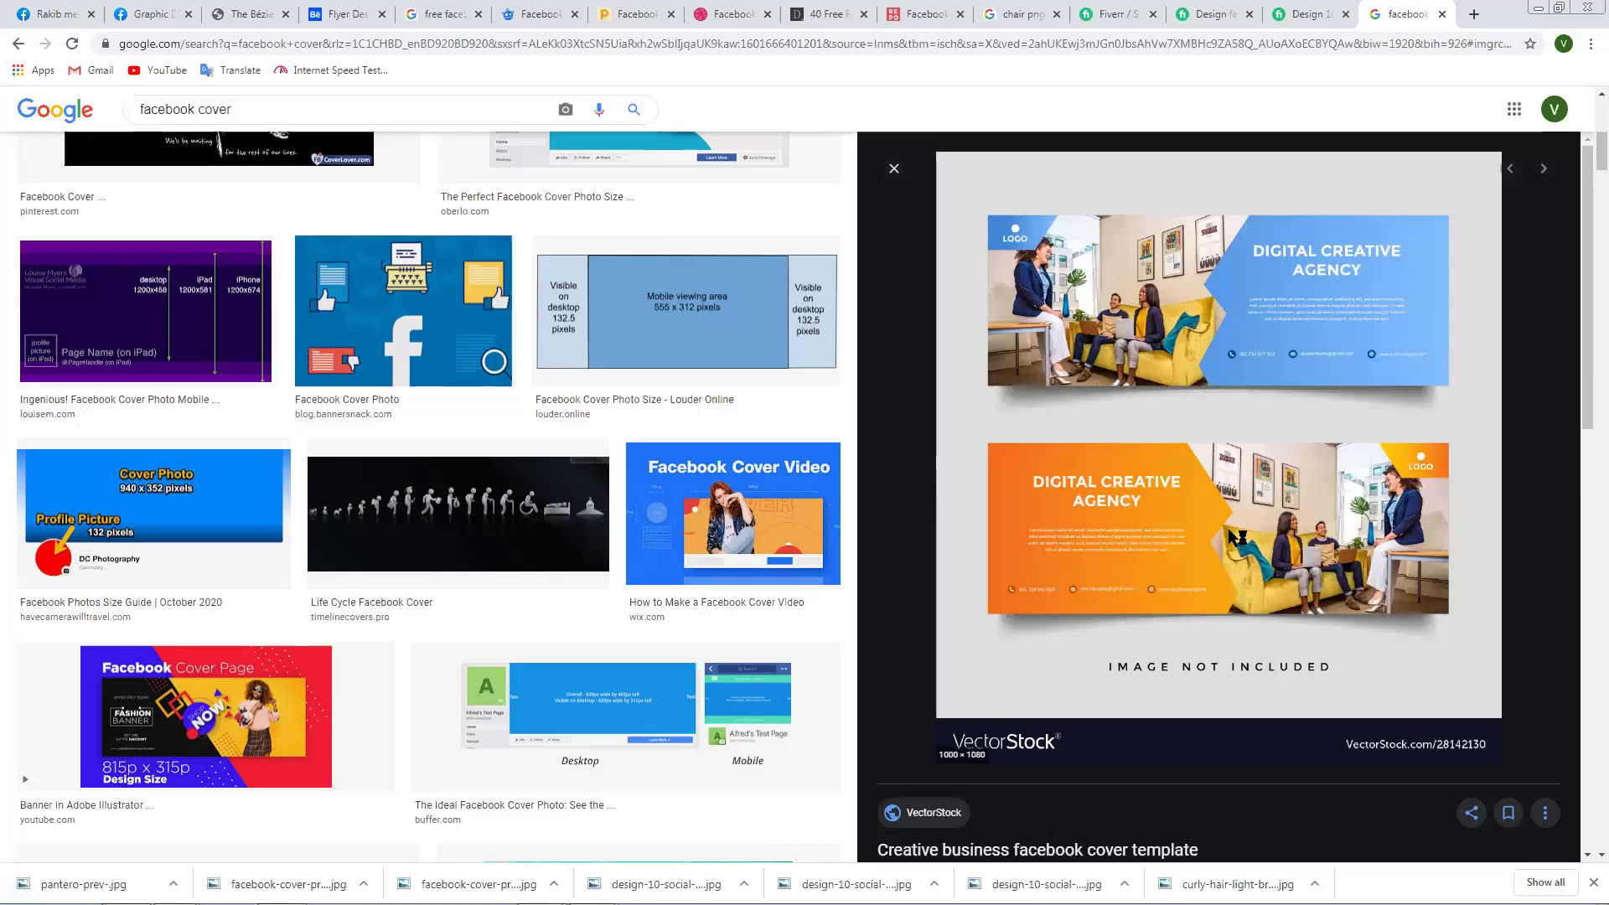
Preview the related "Creative business facebook cover template" with circular photos and navy curves, and save its image to the computer.
{"action": "scroll", "coordinate": [1416, 549], "scroll_direction": "down", "scroll_amount": 8}
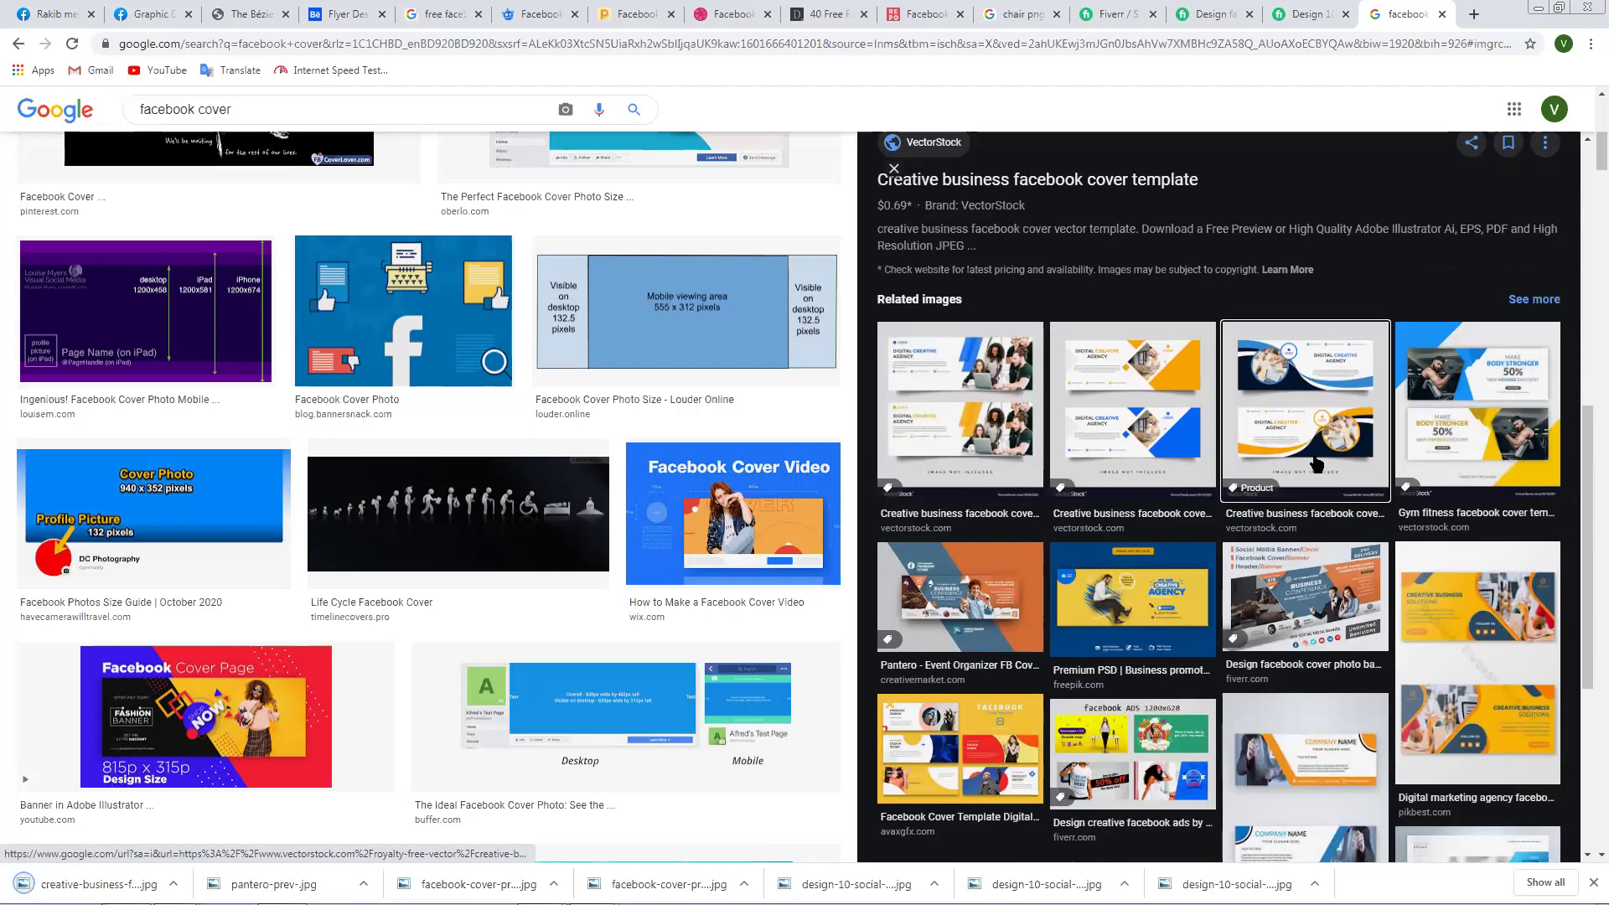
{"action": "left_click", "coordinate": [1316, 464]}
{"action": "right_click", "coordinate": [994, 308]}
{"action": "left_click", "coordinate": [1072, 440]}
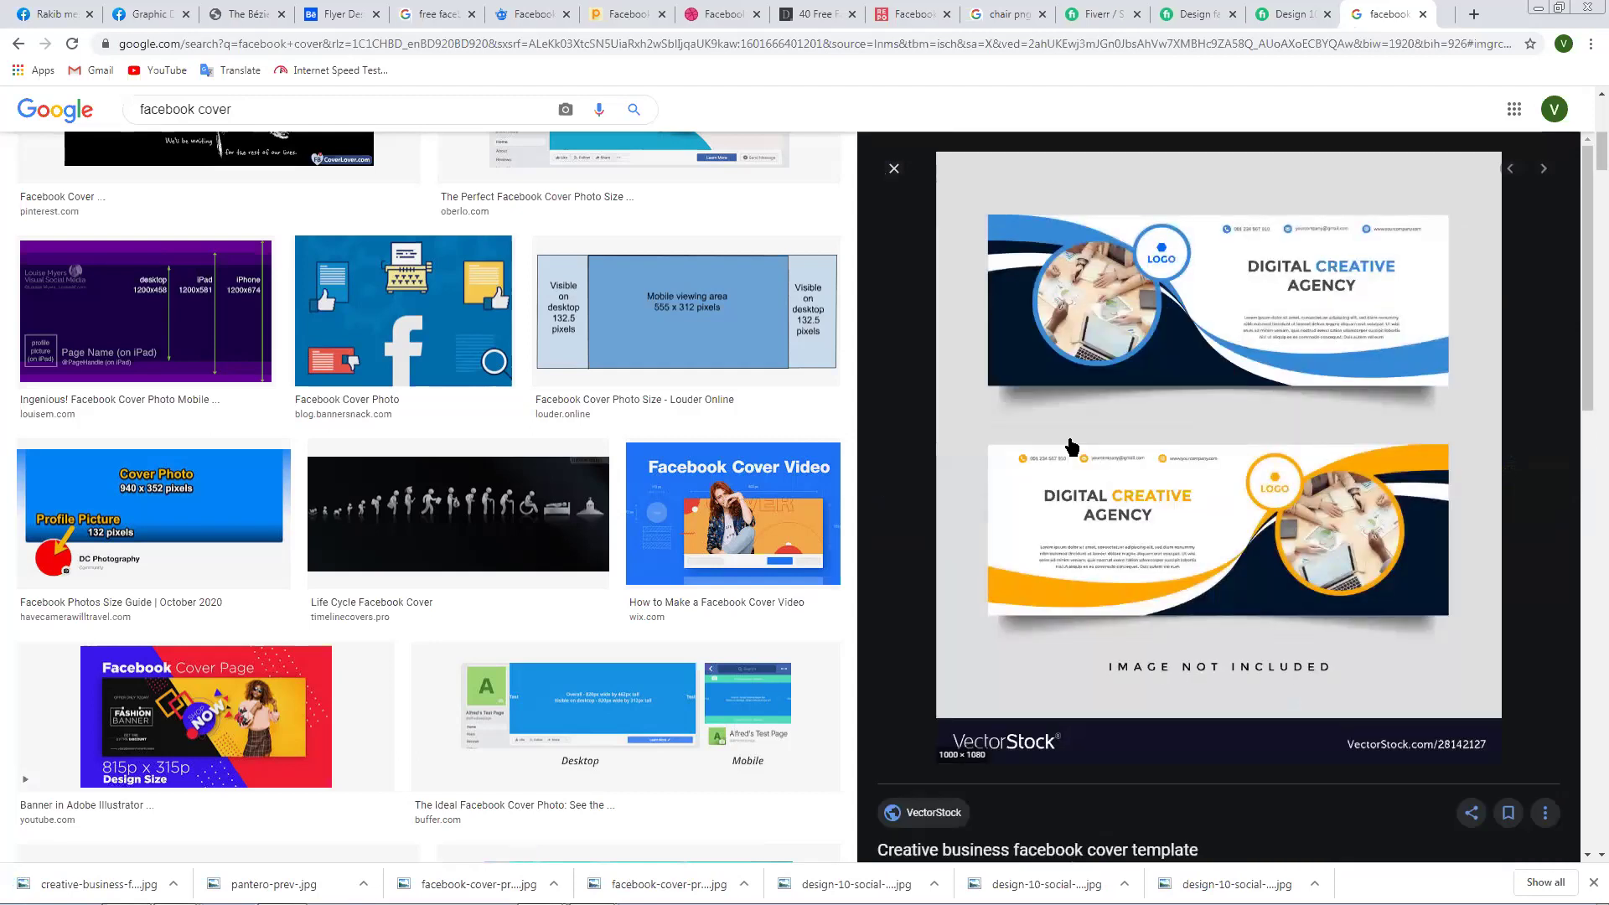
{"action": "left_click", "coordinate": [1062, 377]}
{"action": "left_click", "coordinate": [1246, 14]}
{"action": "right_click", "coordinate": [1164, 317]}
{"action": "left_click", "coordinate": [1232, 480]}
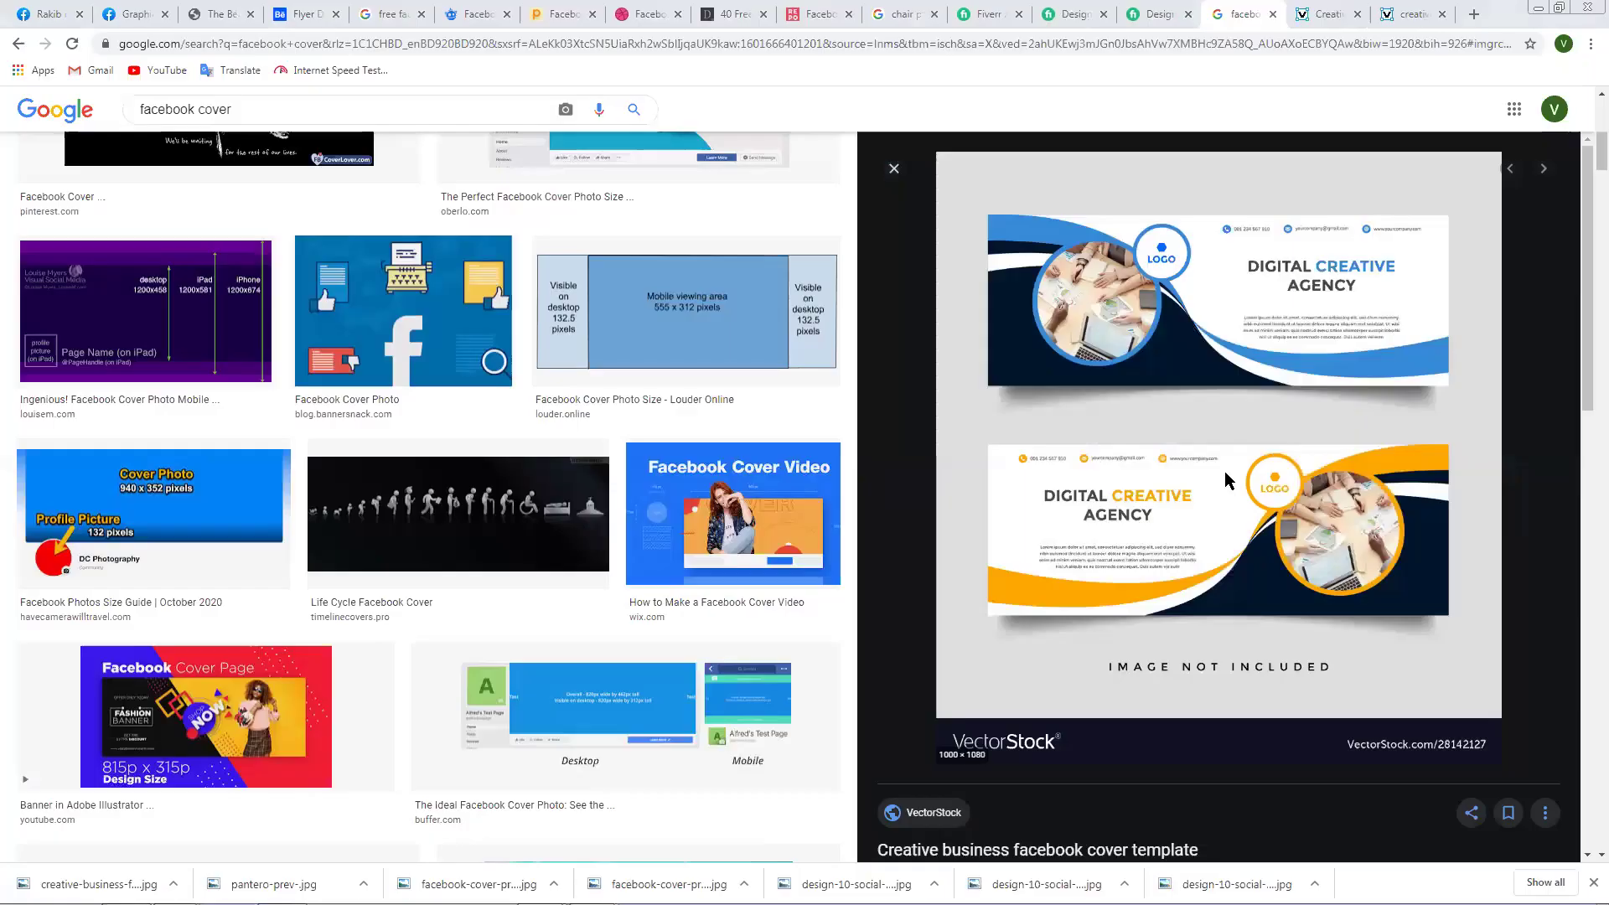
Find the black and yellow "Corporate Business Facebook Cover" from Pinterest among the related images and save it to the computer.
{"action": "scroll", "coordinate": [1224, 471], "scroll_direction": "down", "scroll_amount": 8}
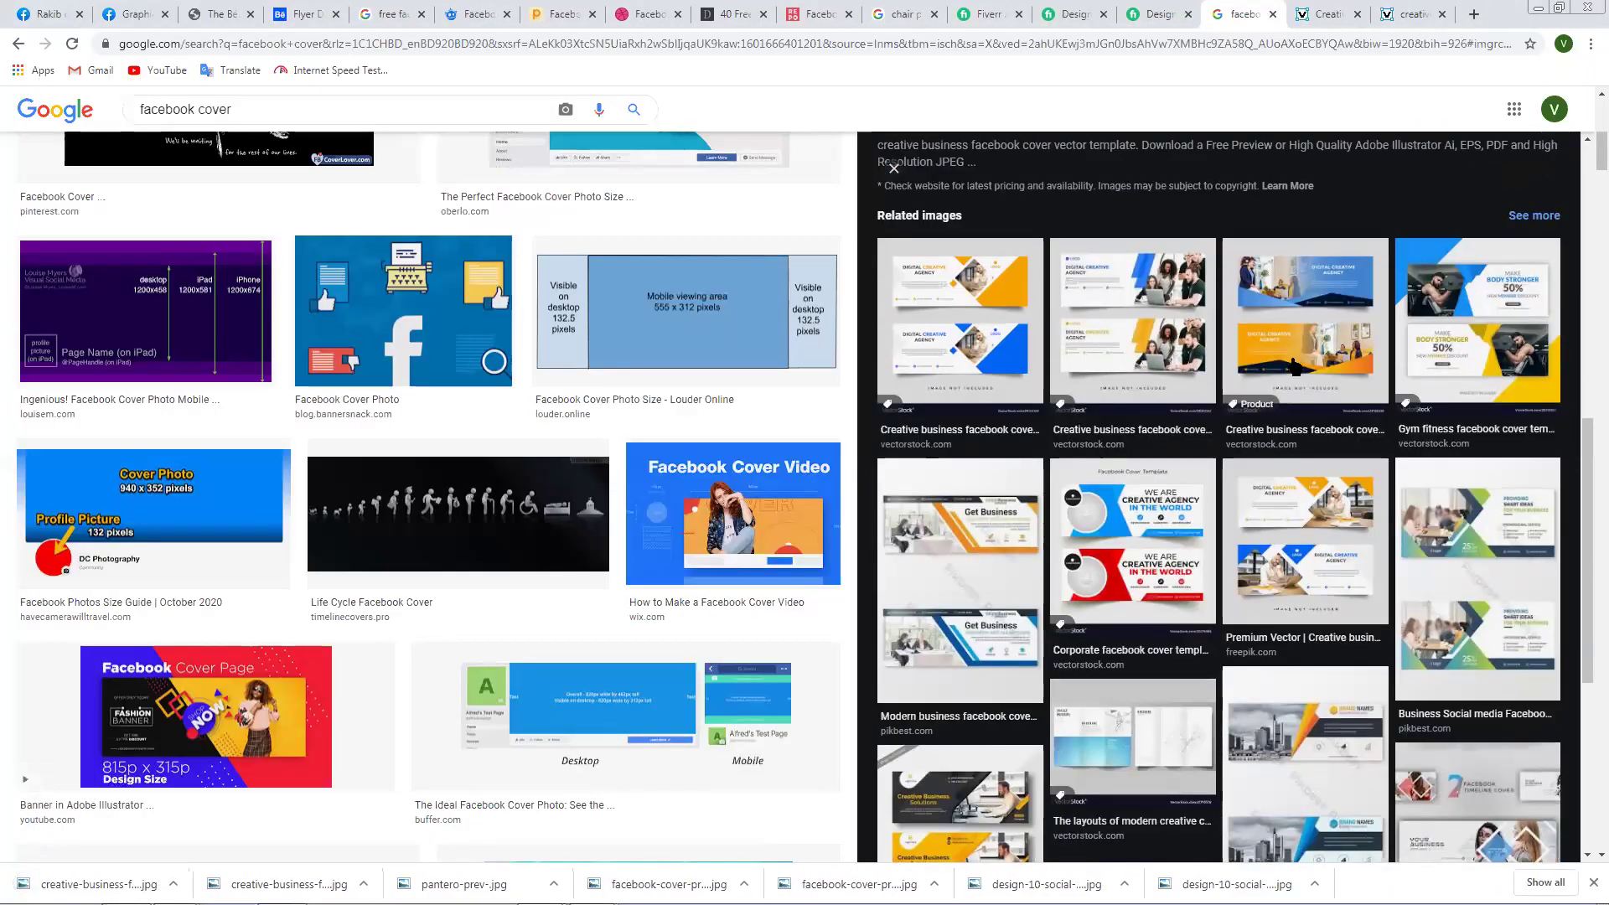
{"action": "scroll", "coordinate": [1284, 387], "scroll_direction": "down", "scroll_amount": 2}
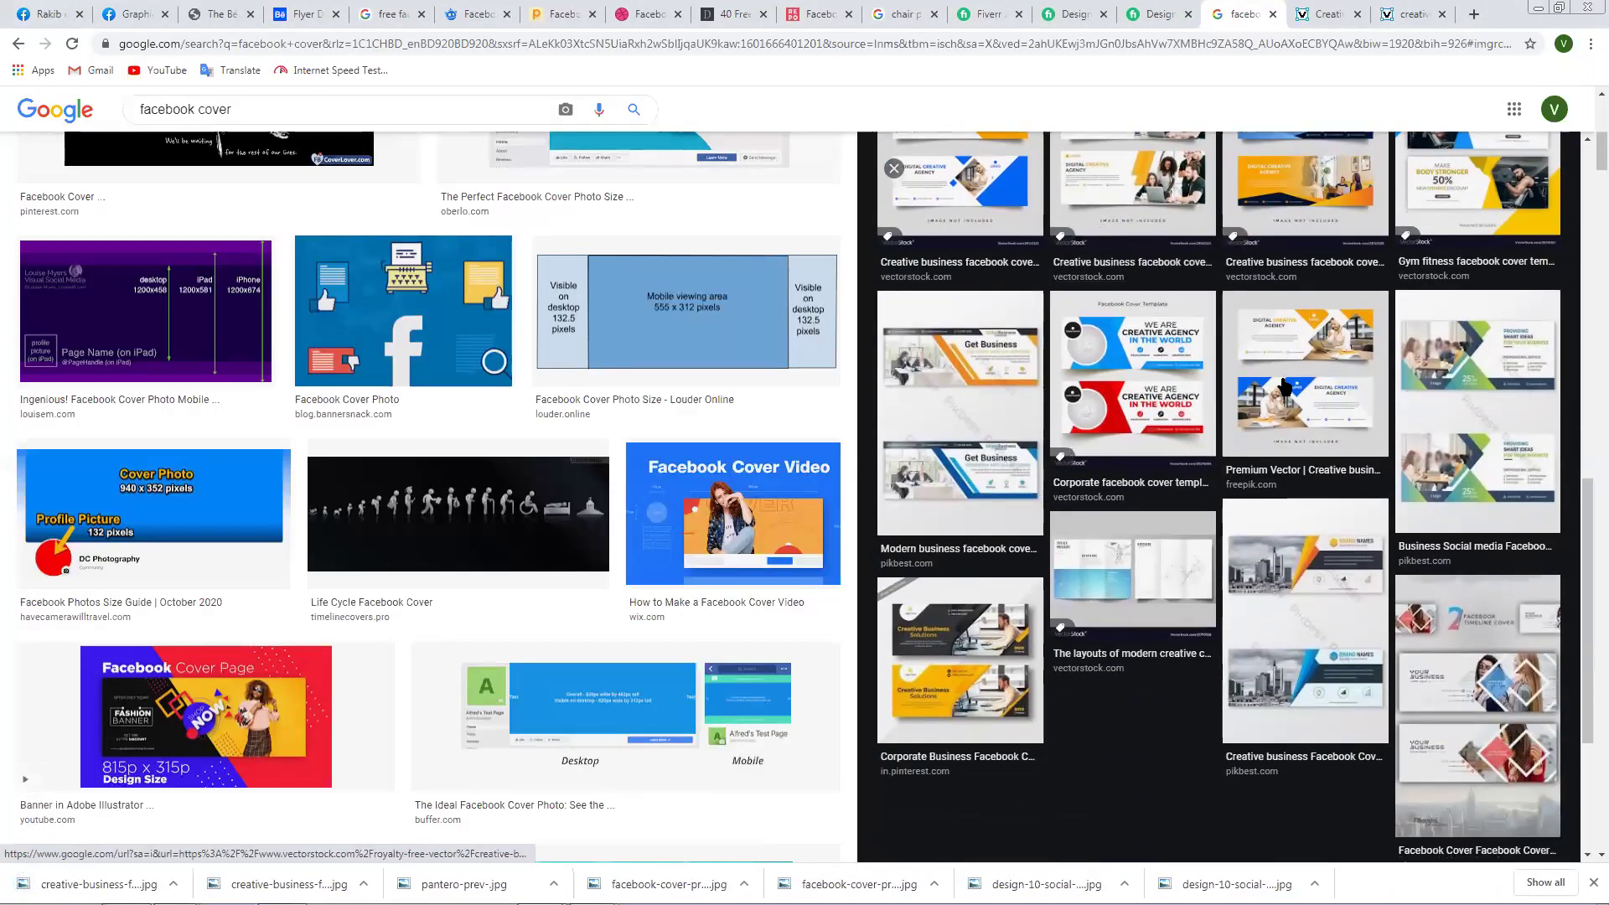
{"action": "scroll", "coordinate": [1266, 415], "scroll_direction": "down", "scroll_amount": 3}
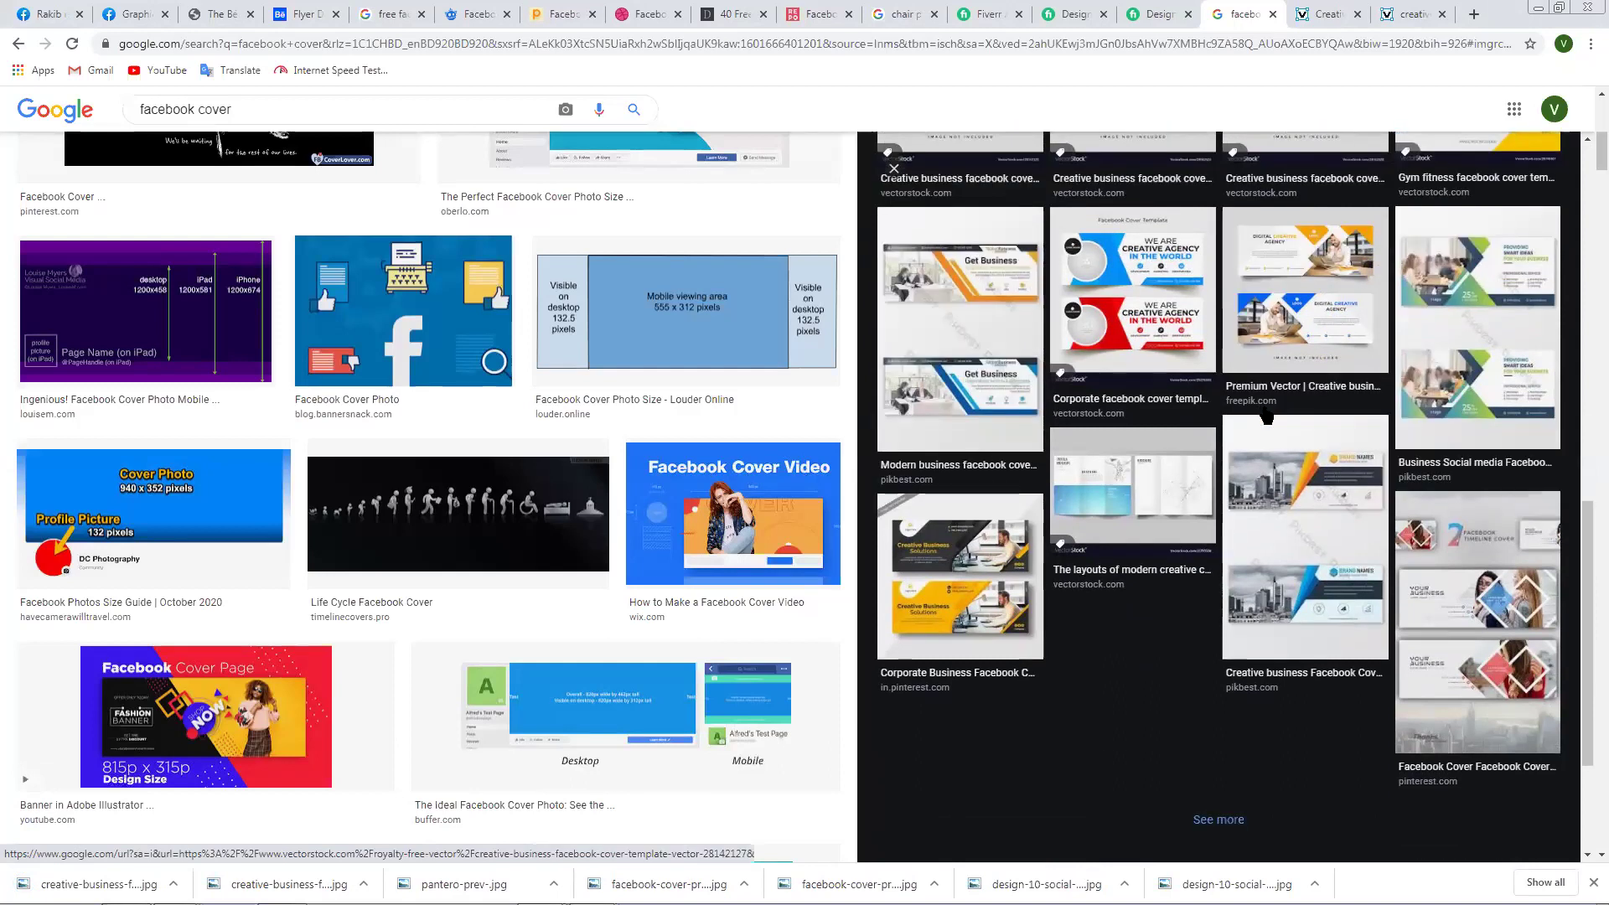
{"action": "left_click", "coordinate": [975, 507]}
{"action": "right_click", "coordinate": [1230, 369]}
{"action": "left_click", "coordinate": [1318, 511]}
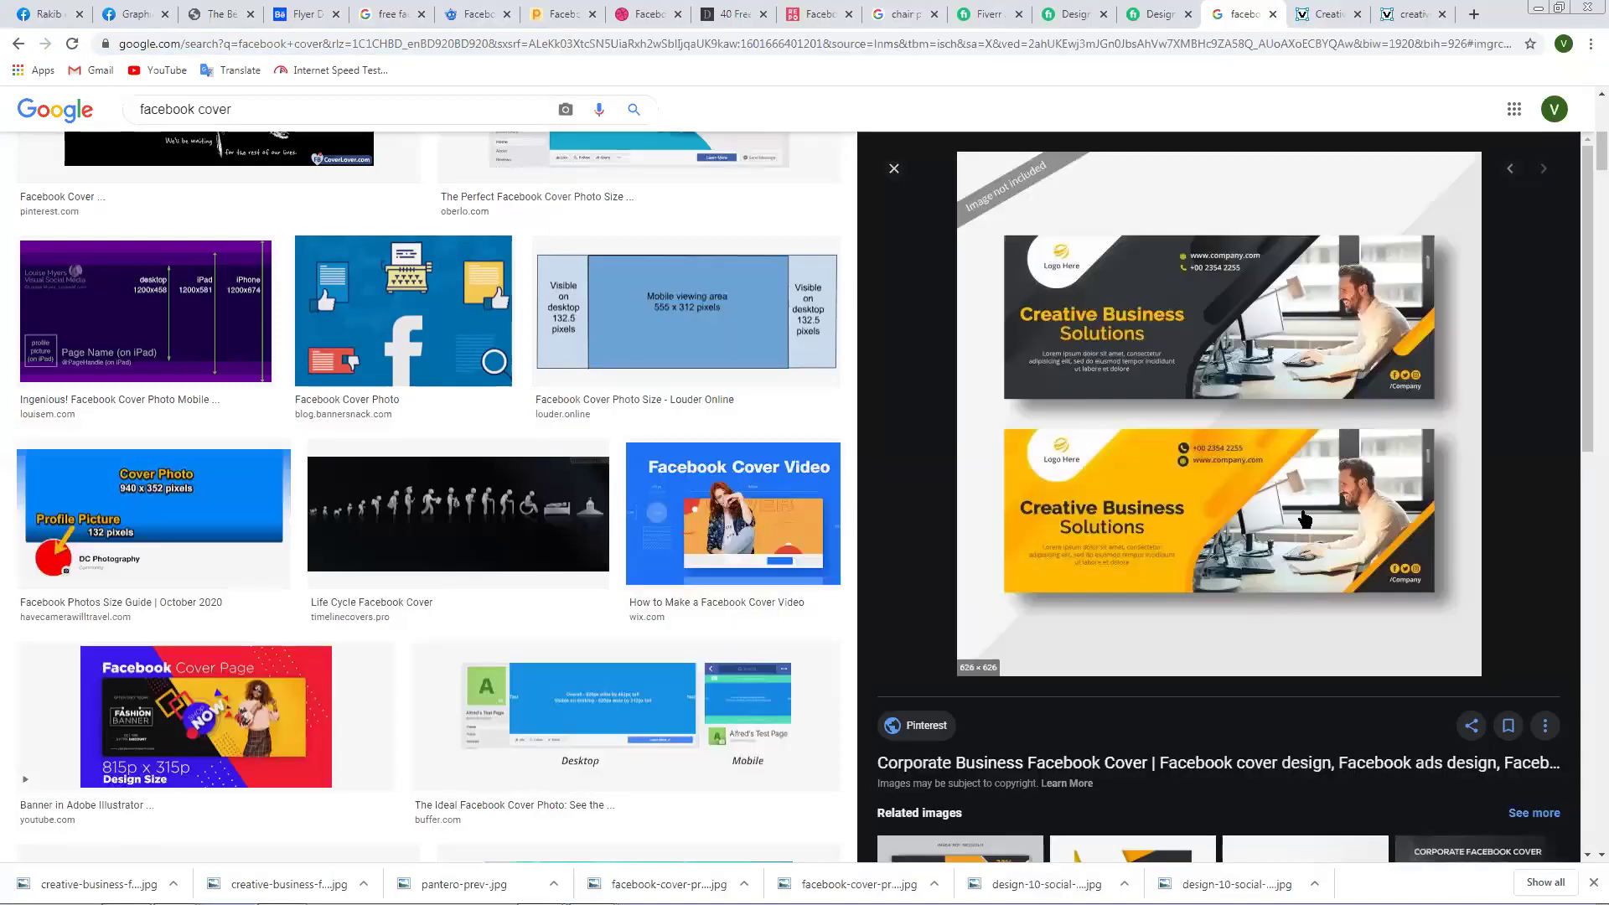
Show the full set of images related to the "Corporate Business Facebook Cover" and look through the designs.
{"action": "scroll", "coordinate": [1262, 515], "scroll_direction": "down", "scroll_amount": 5}
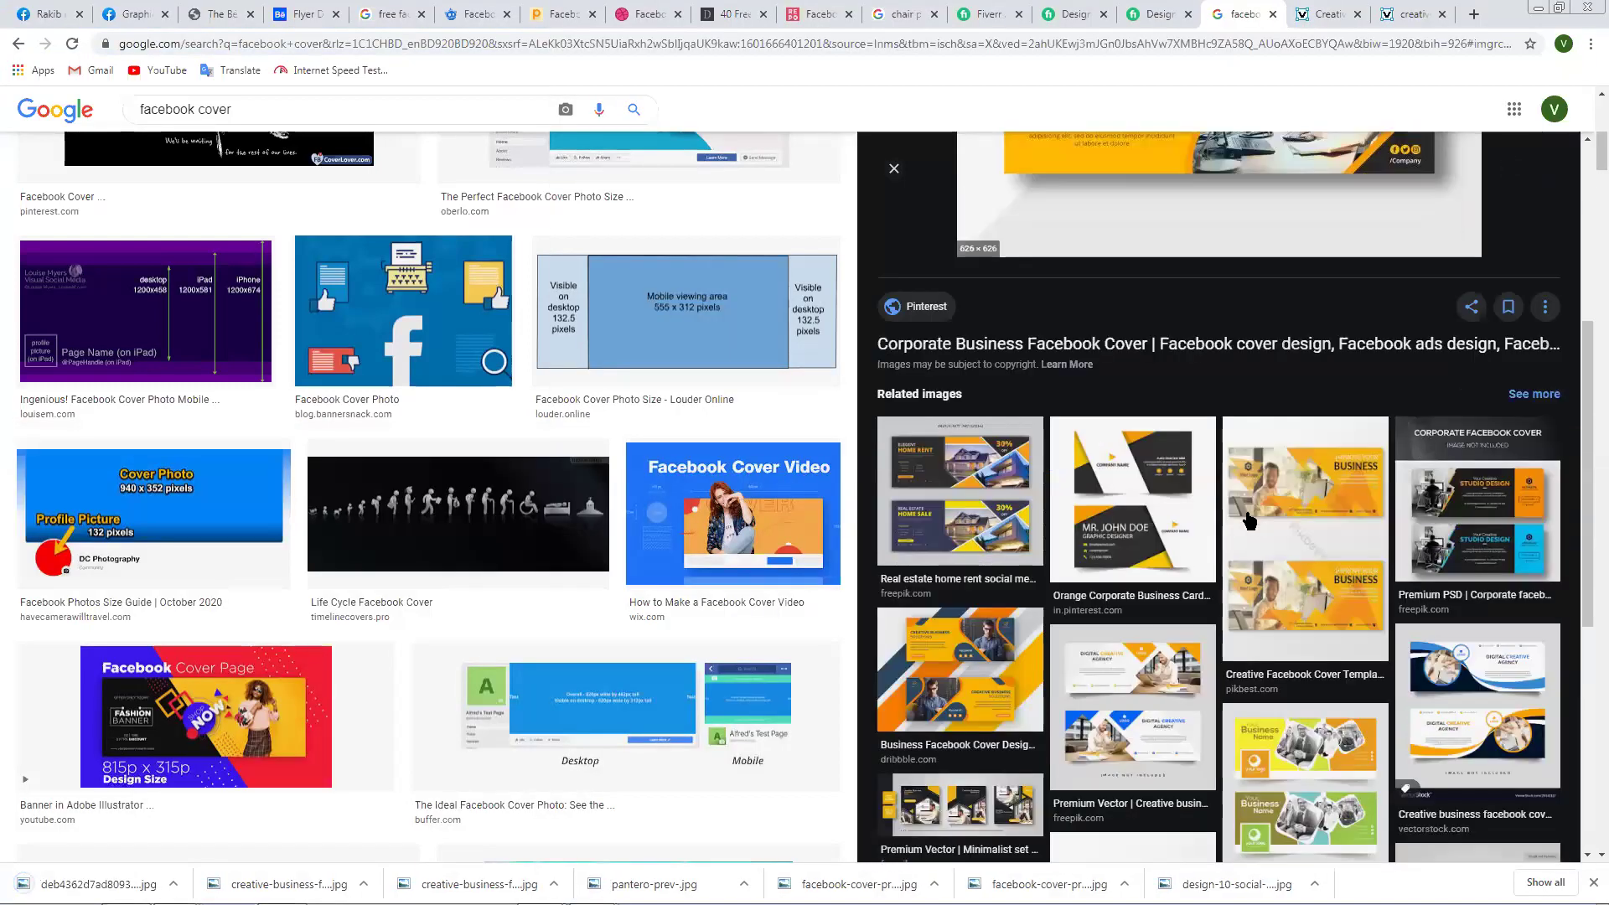
{"action": "scroll", "coordinate": [1248, 520], "scroll_direction": "down", "scroll_amount": 4}
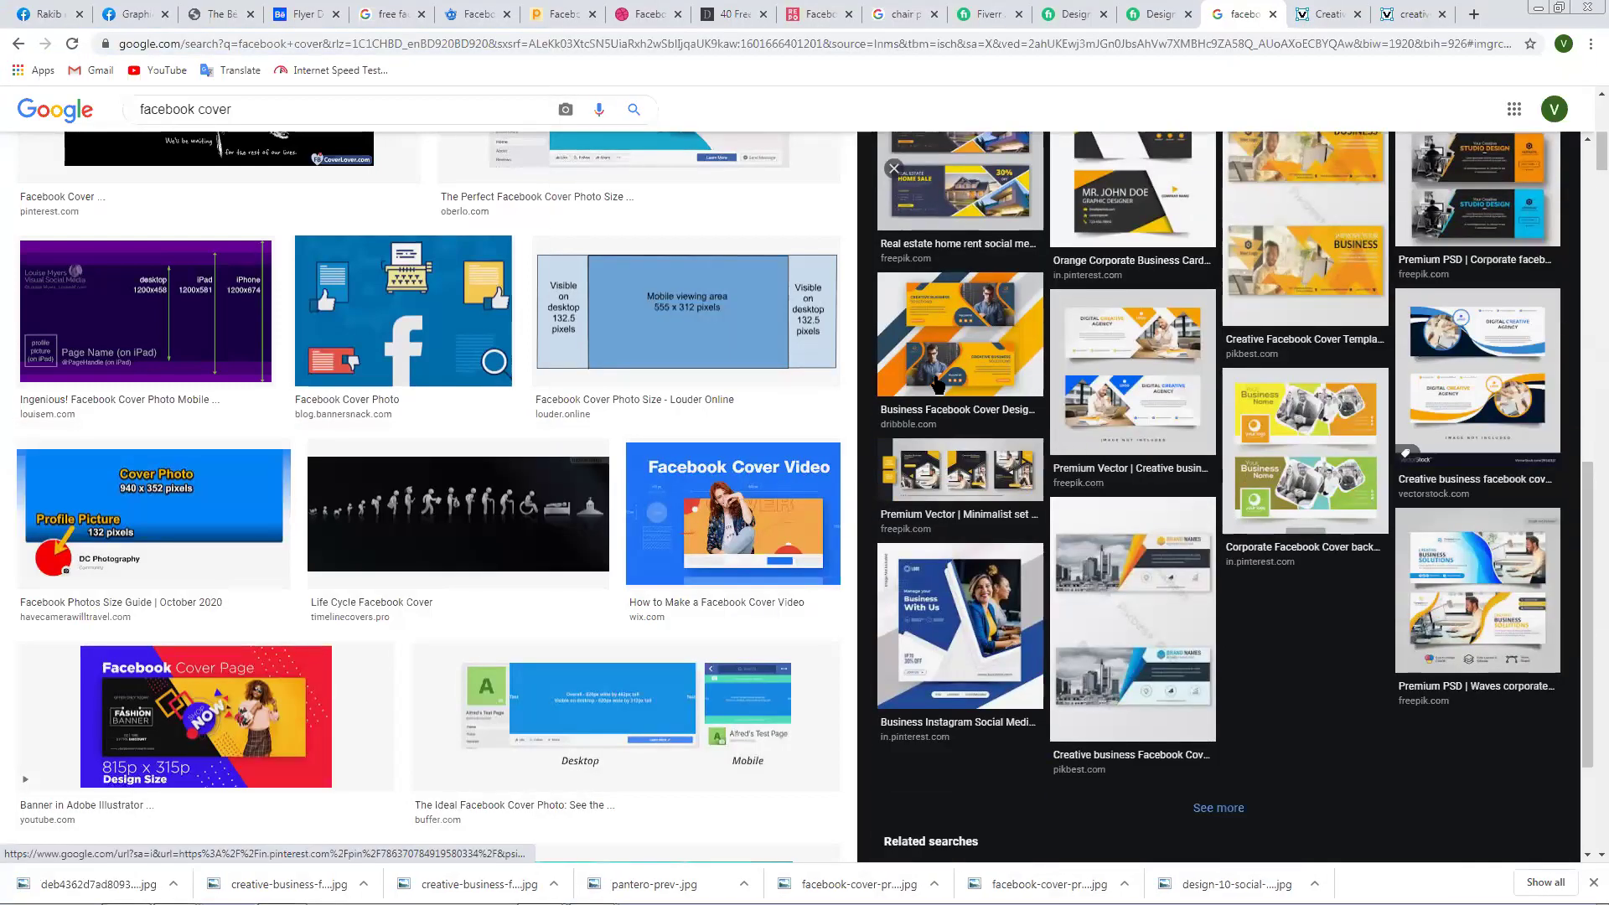
{"action": "scroll", "coordinate": [932, 388], "scroll_direction": "down", "scroll_amount": 2}
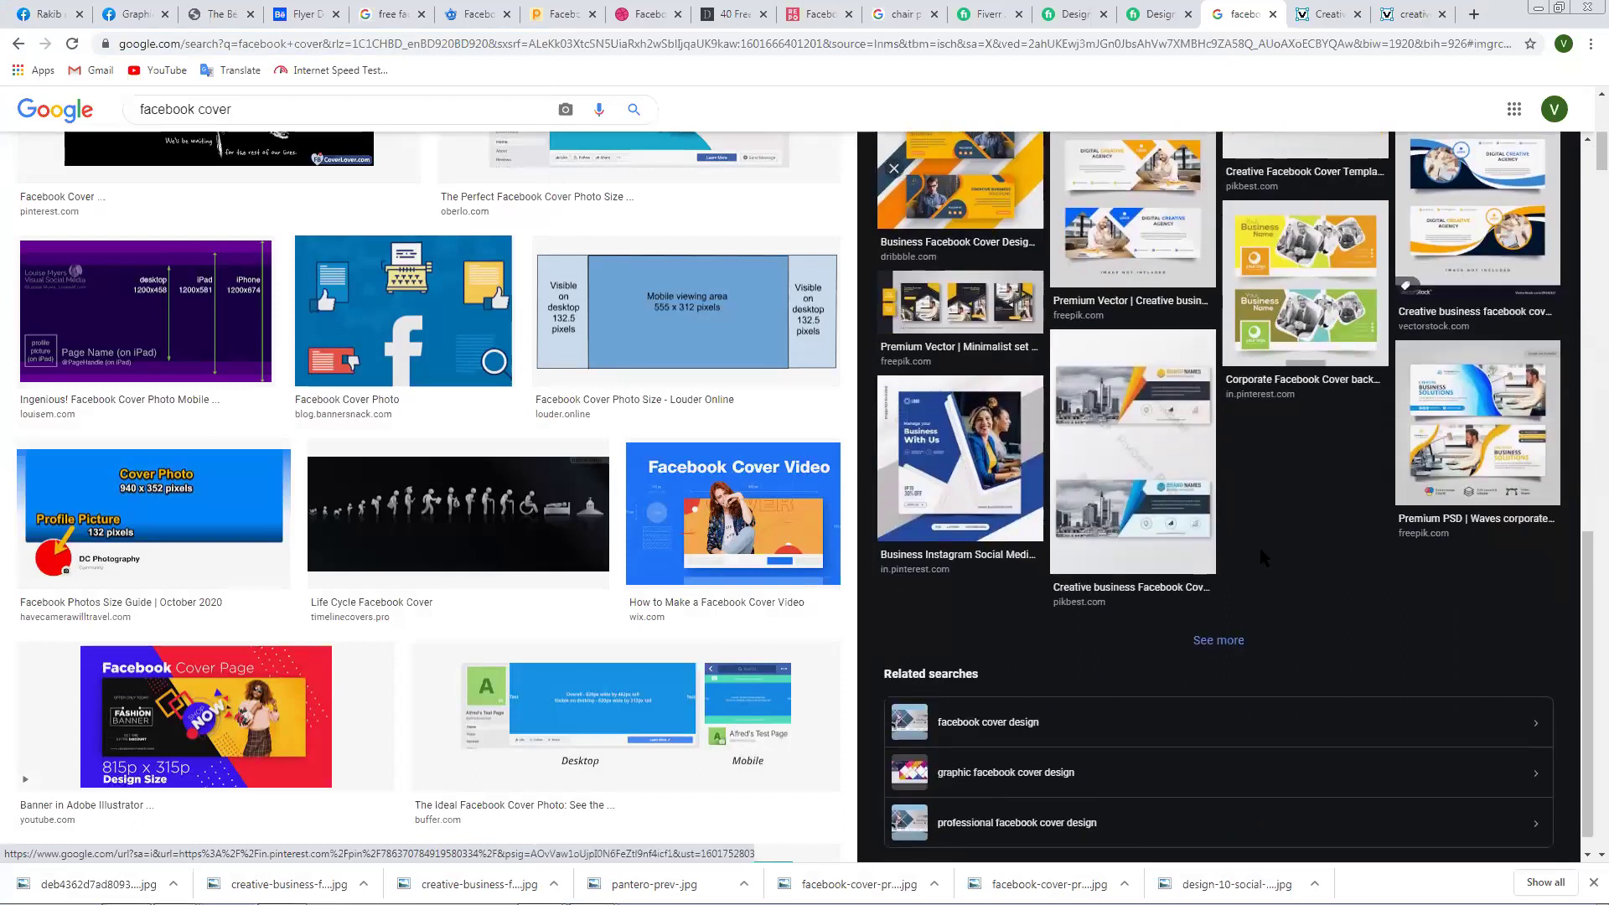
{"action": "left_click", "coordinate": [1211, 615]}
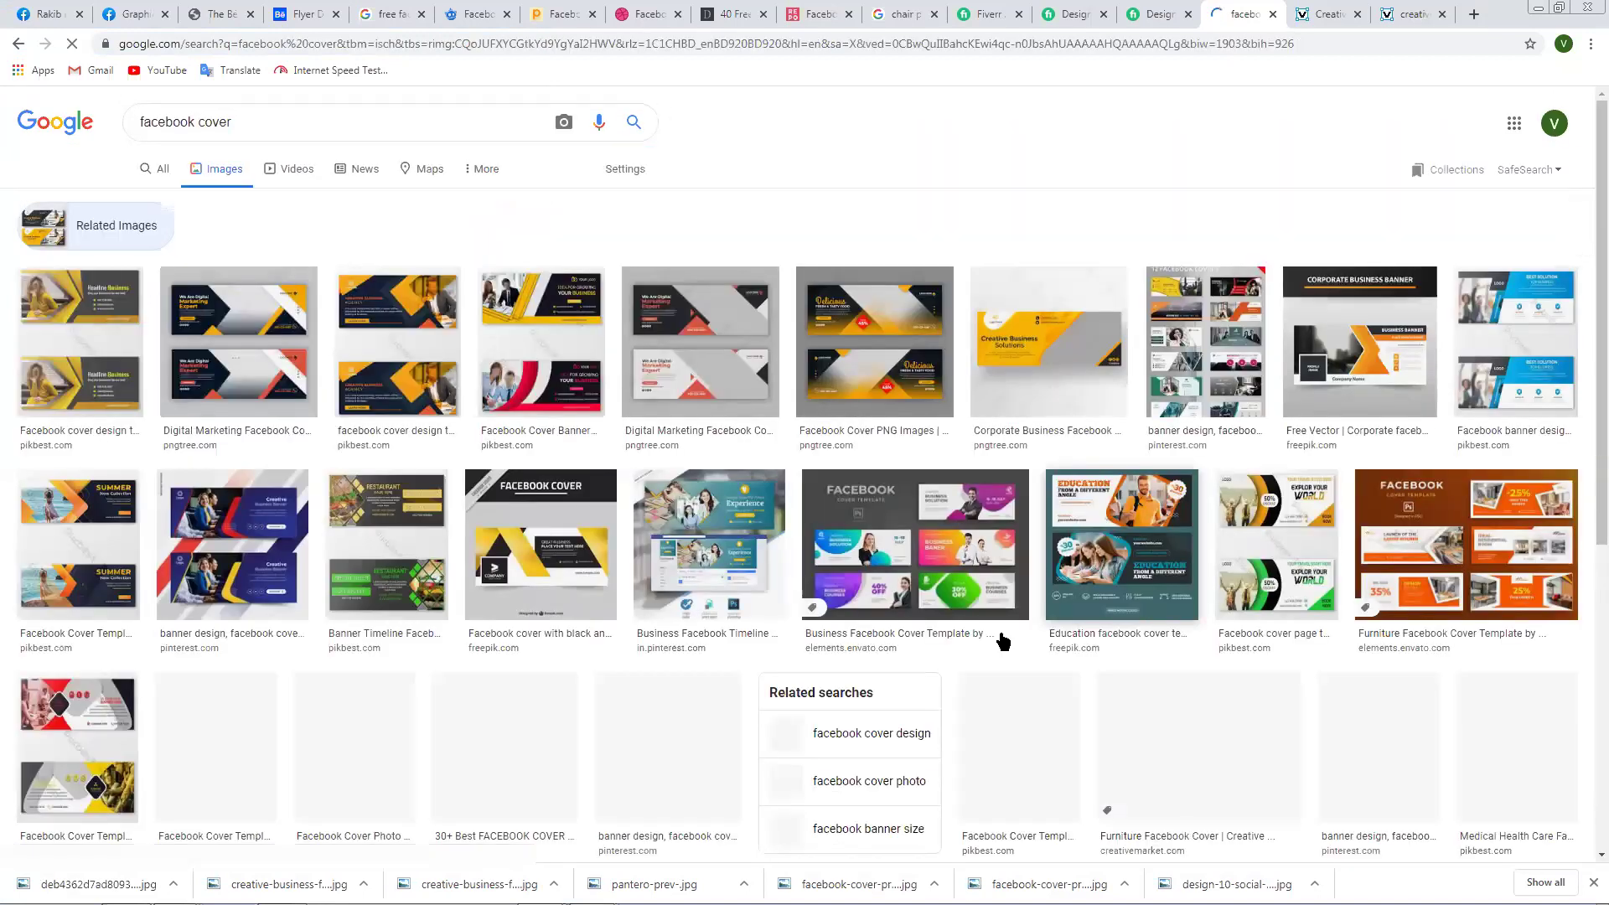
{"action": "scroll", "coordinate": [859, 645], "scroll_direction": "down", "scroll_amount": 1}
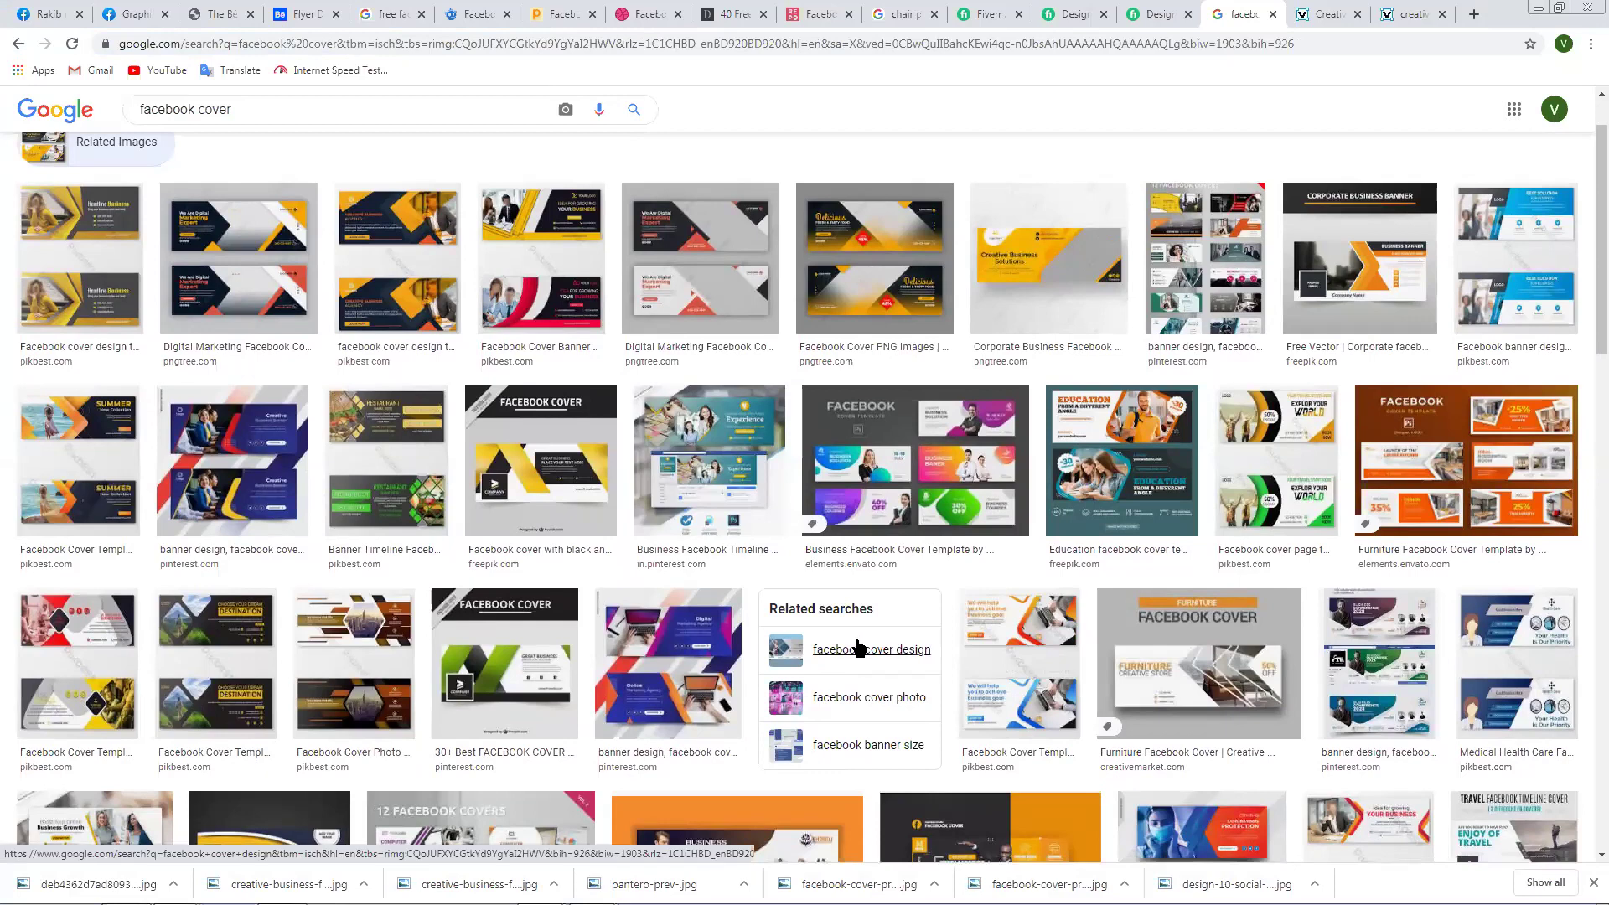
{"action": "scroll", "coordinate": [858, 645], "scroll_direction": "down", "scroll_amount": 6}
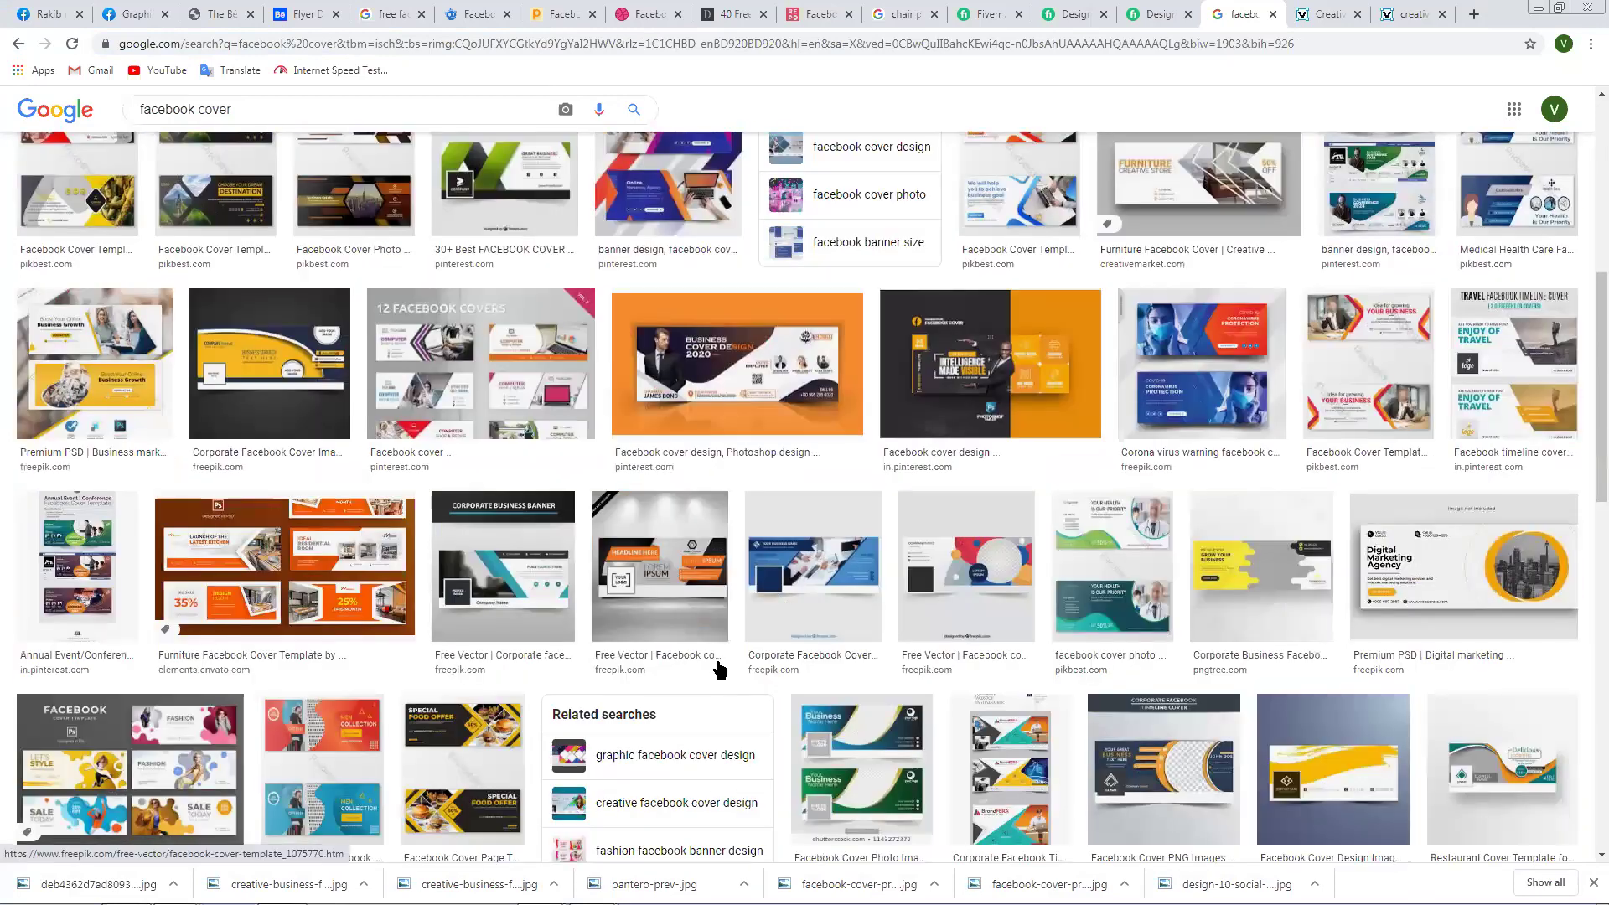
{"action": "scroll", "coordinate": [718, 668], "scroll_direction": "down", "scroll_amount": 5}
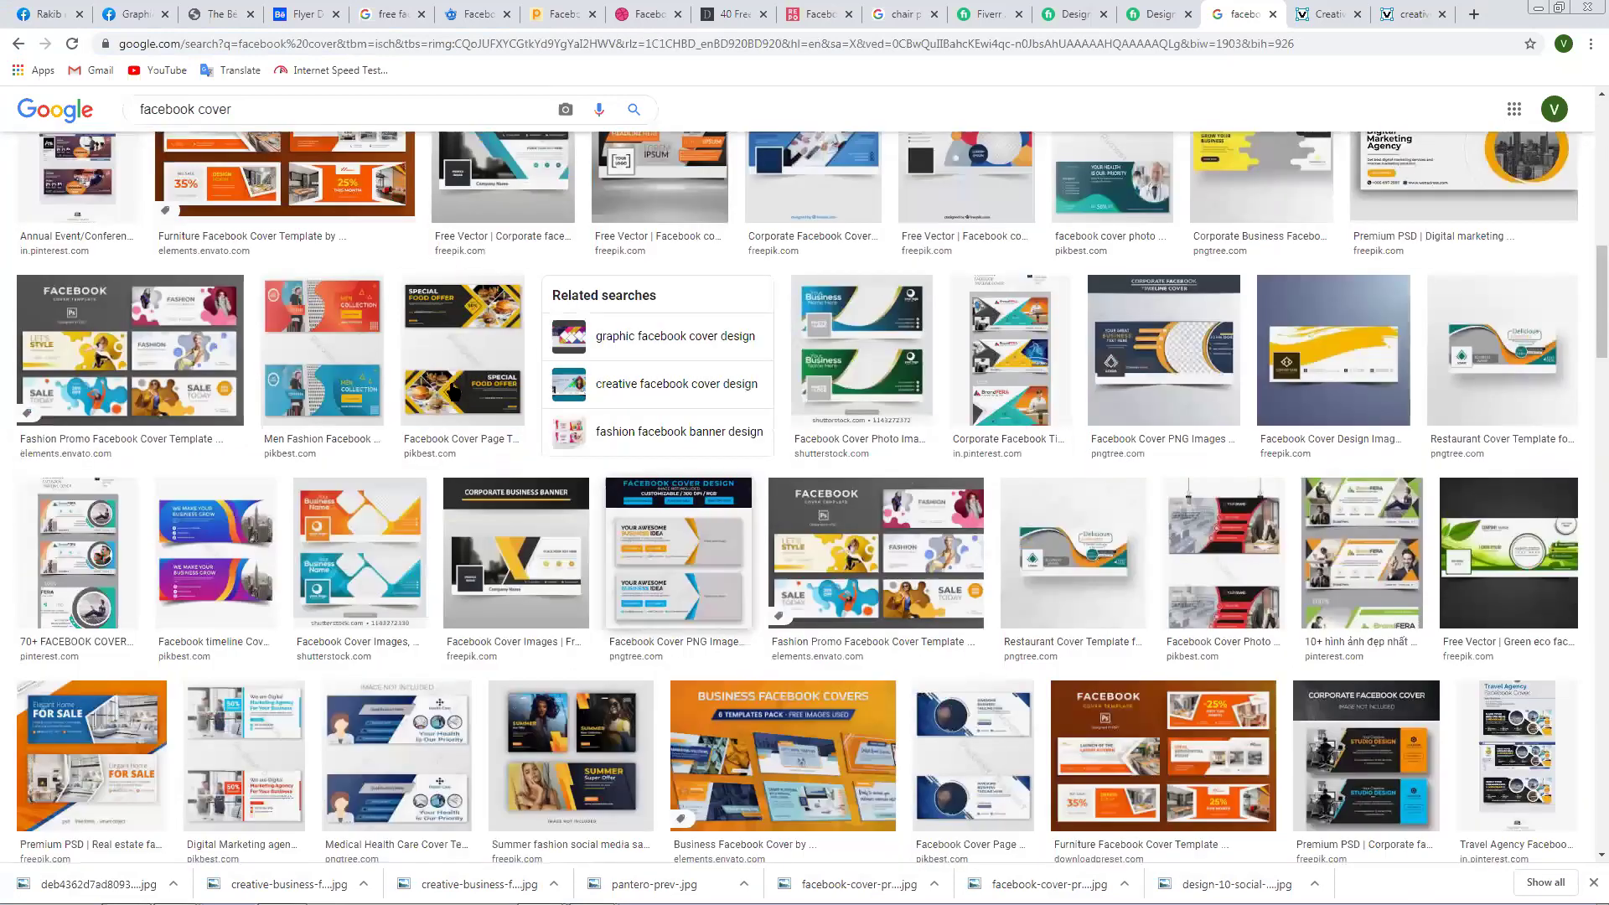
Preview Pikbest's "Special Food Offer" Facebook cover result and save the page to the computer.
{"action": "left_click", "coordinate": [453, 389]}
{"action": "left_click", "coordinate": [1131, 399]}
{"action": "key", "text": "Return"}
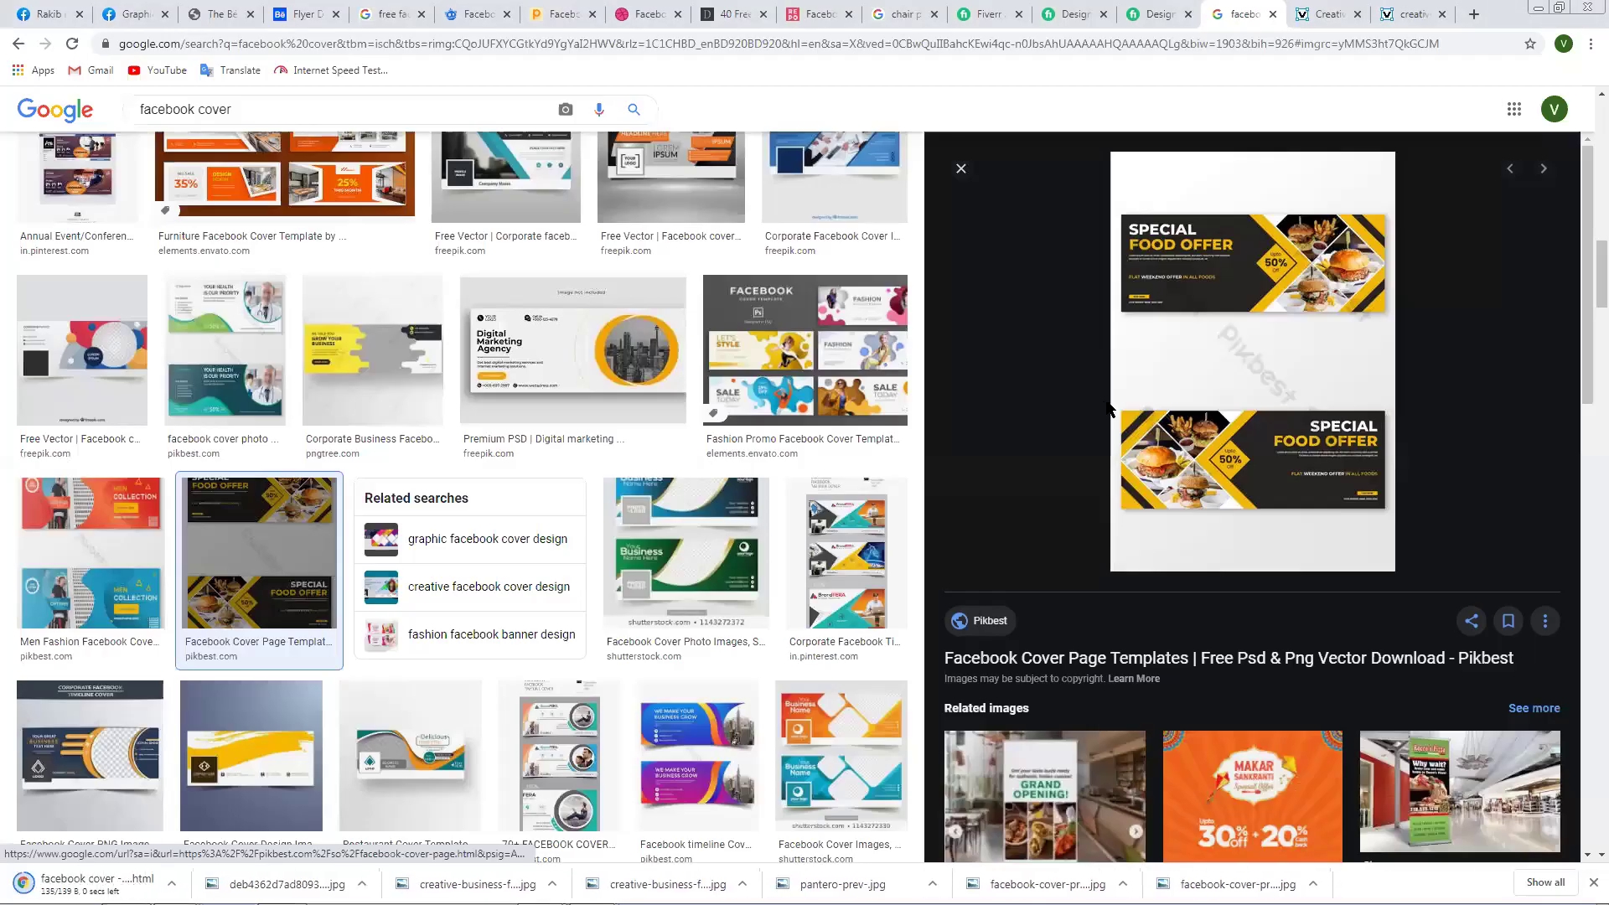
Browse further cover designs, preview the "Business Facebook Timeline Cover PSD Bundle" and look through the surrounding results.
{"action": "scroll", "coordinate": [1131, 405], "scroll_direction": "down", "scroll_amount": 9}
{"action": "scroll", "coordinate": [425, 623], "scroll_direction": "down", "scroll_amount": 1}
{"action": "scroll", "coordinate": [425, 624], "scroll_direction": "down", "scroll_amount": 7}
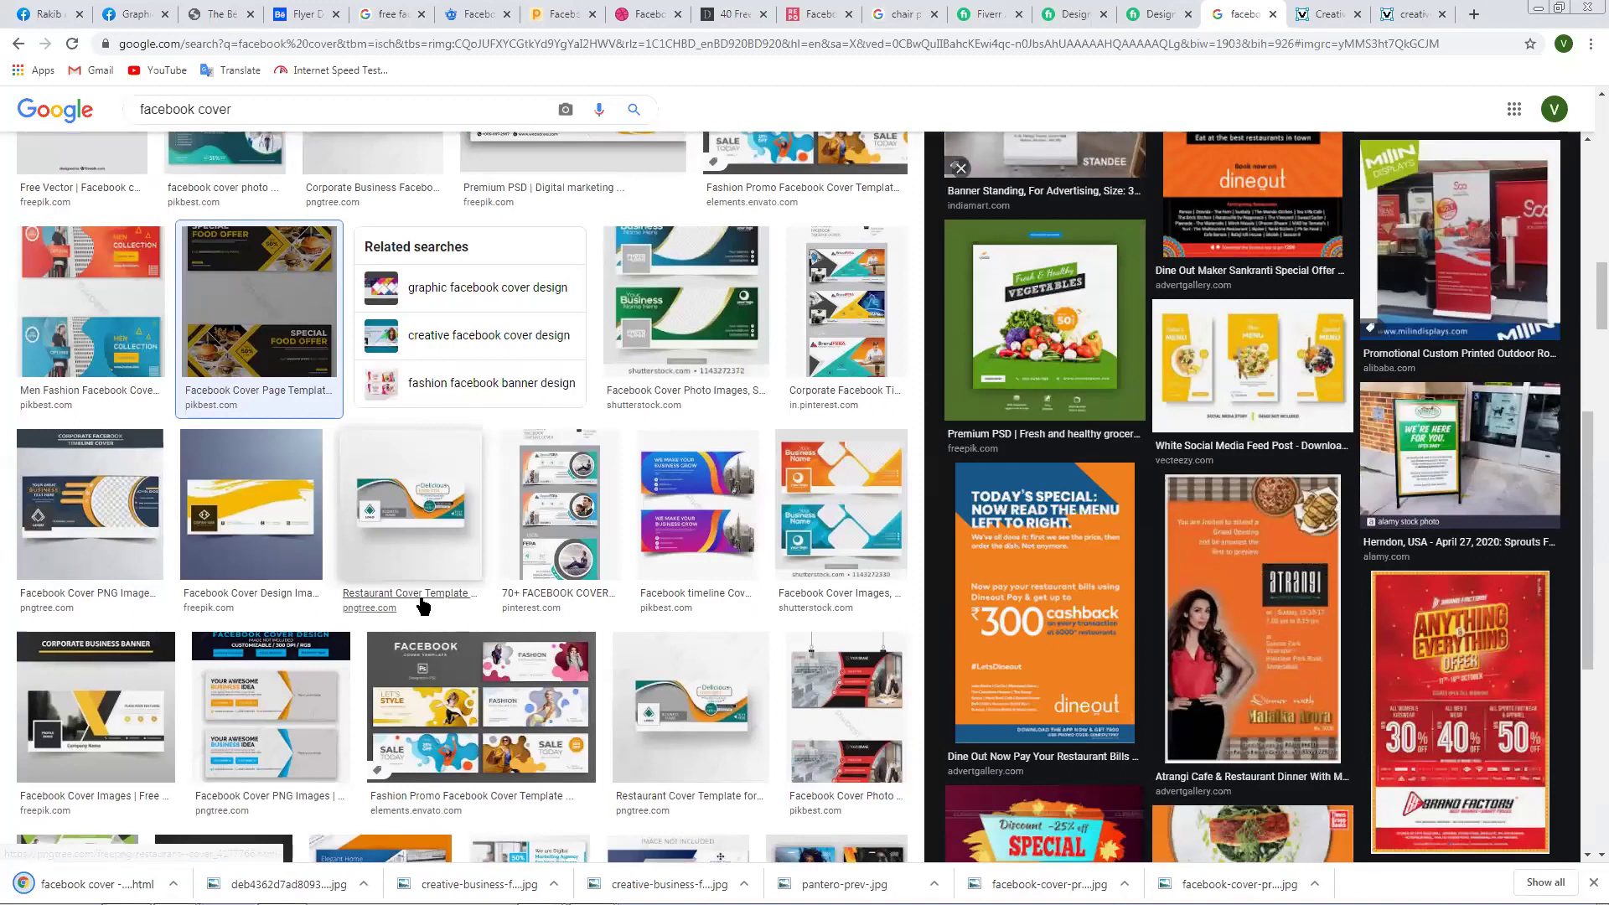
{"action": "scroll", "coordinate": [202, 630], "scroll_direction": "down", "scroll_amount": 2}
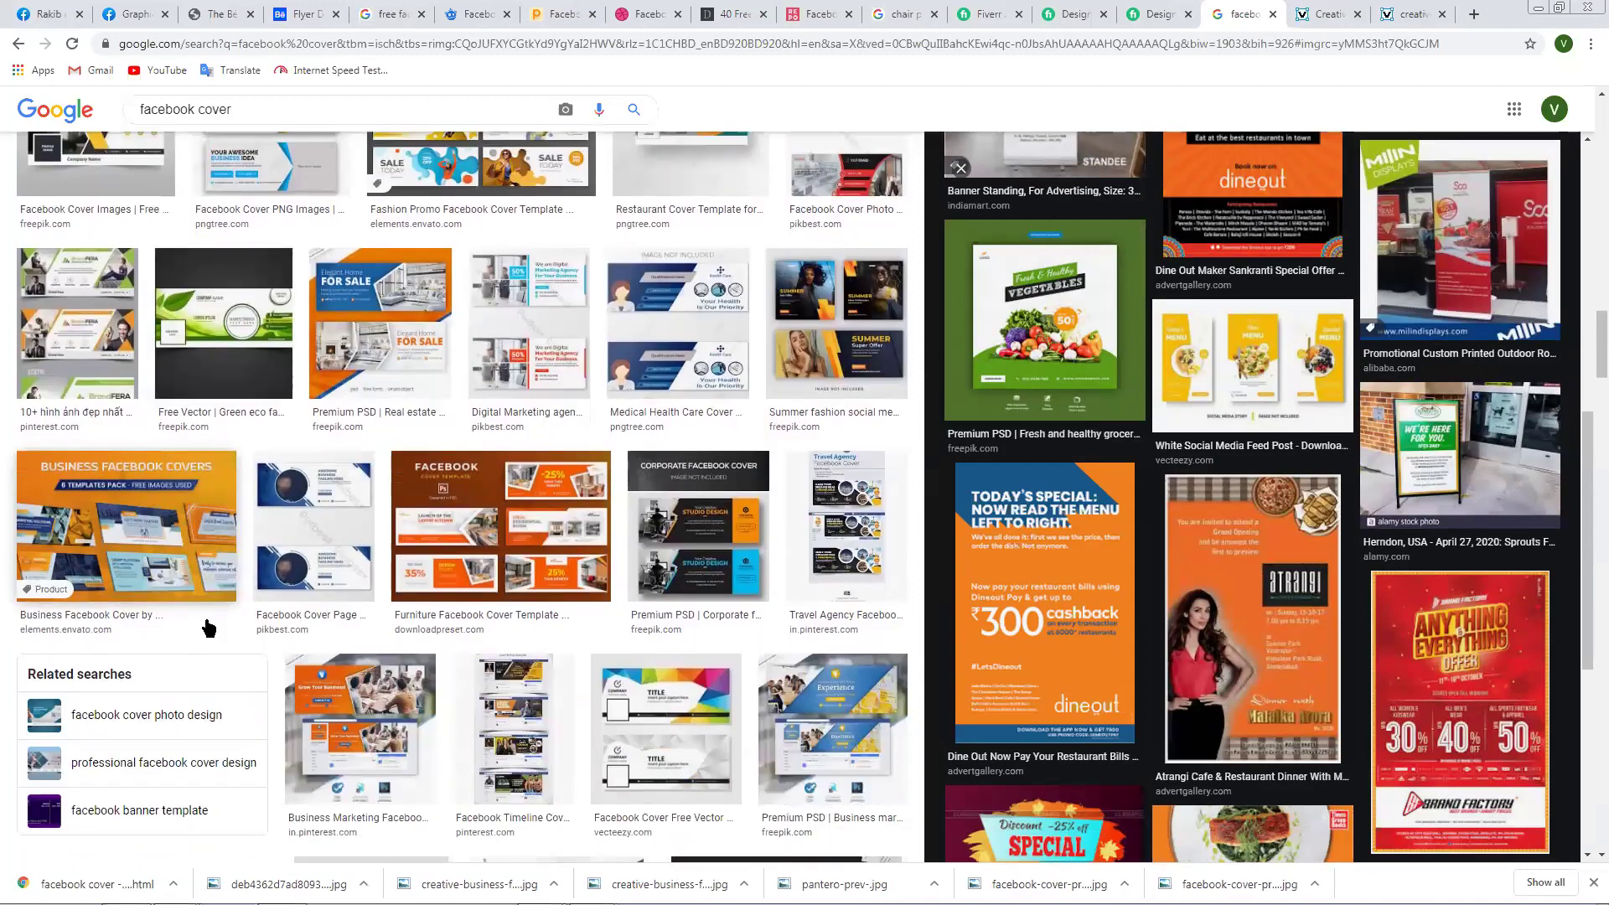
{"action": "left_click", "coordinate": [498, 728]}
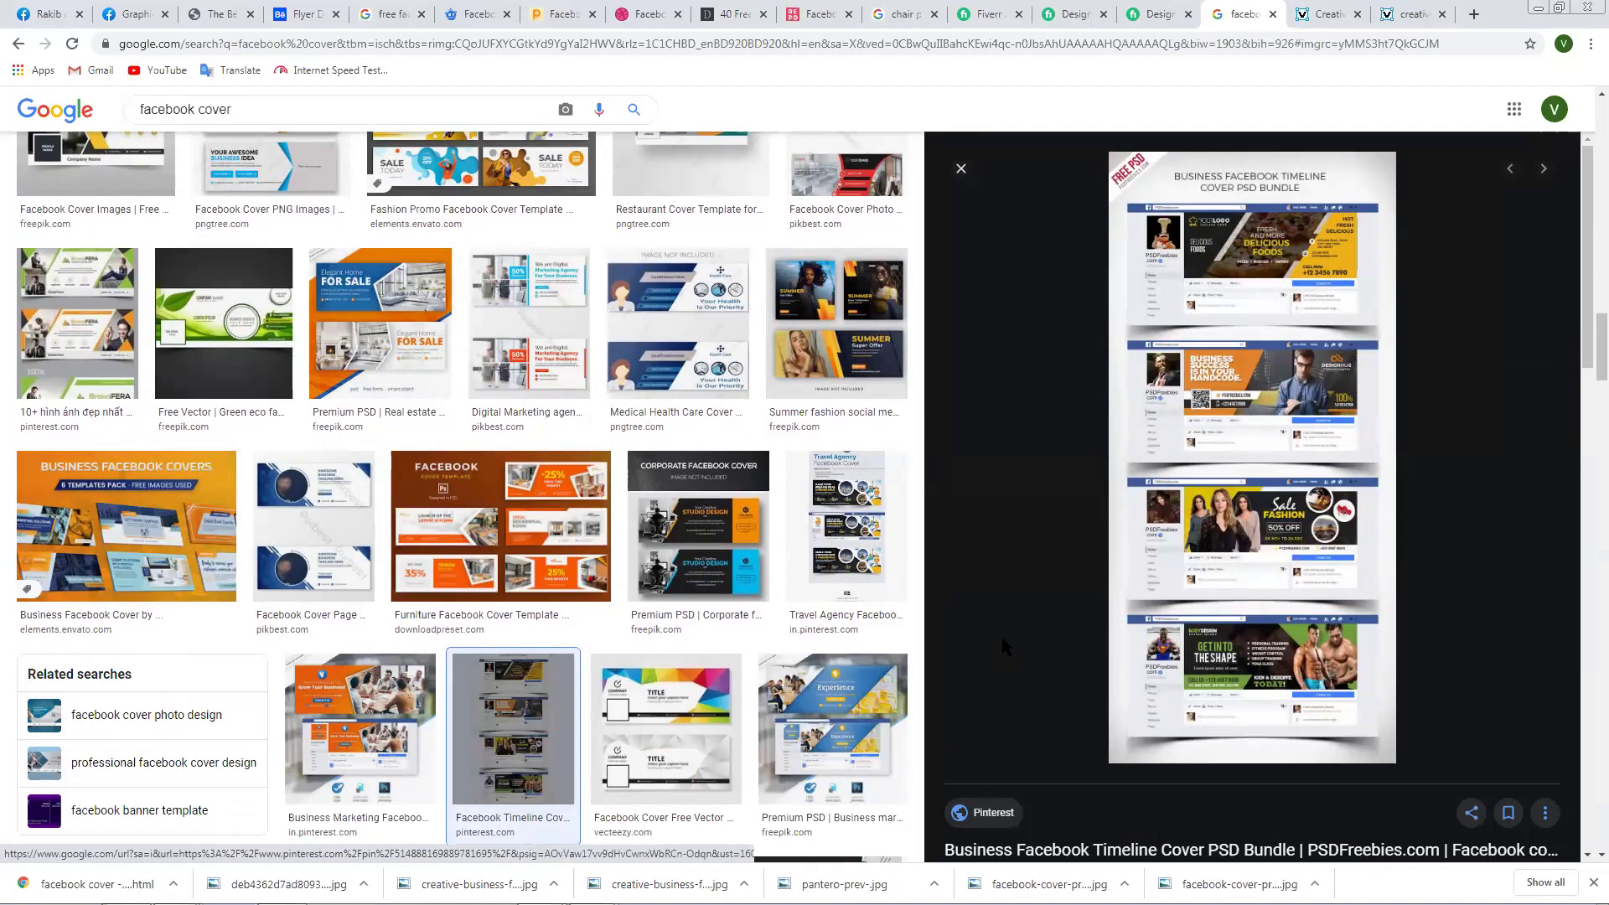
{"action": "scroll", "coordinate": [1004, 638], "scroll_direction": "down", "scroll_amount": 3}
{"action": "scroll", "coordinate": [803, 641], "scroll_direction": "down", "scroll_amount": 1}
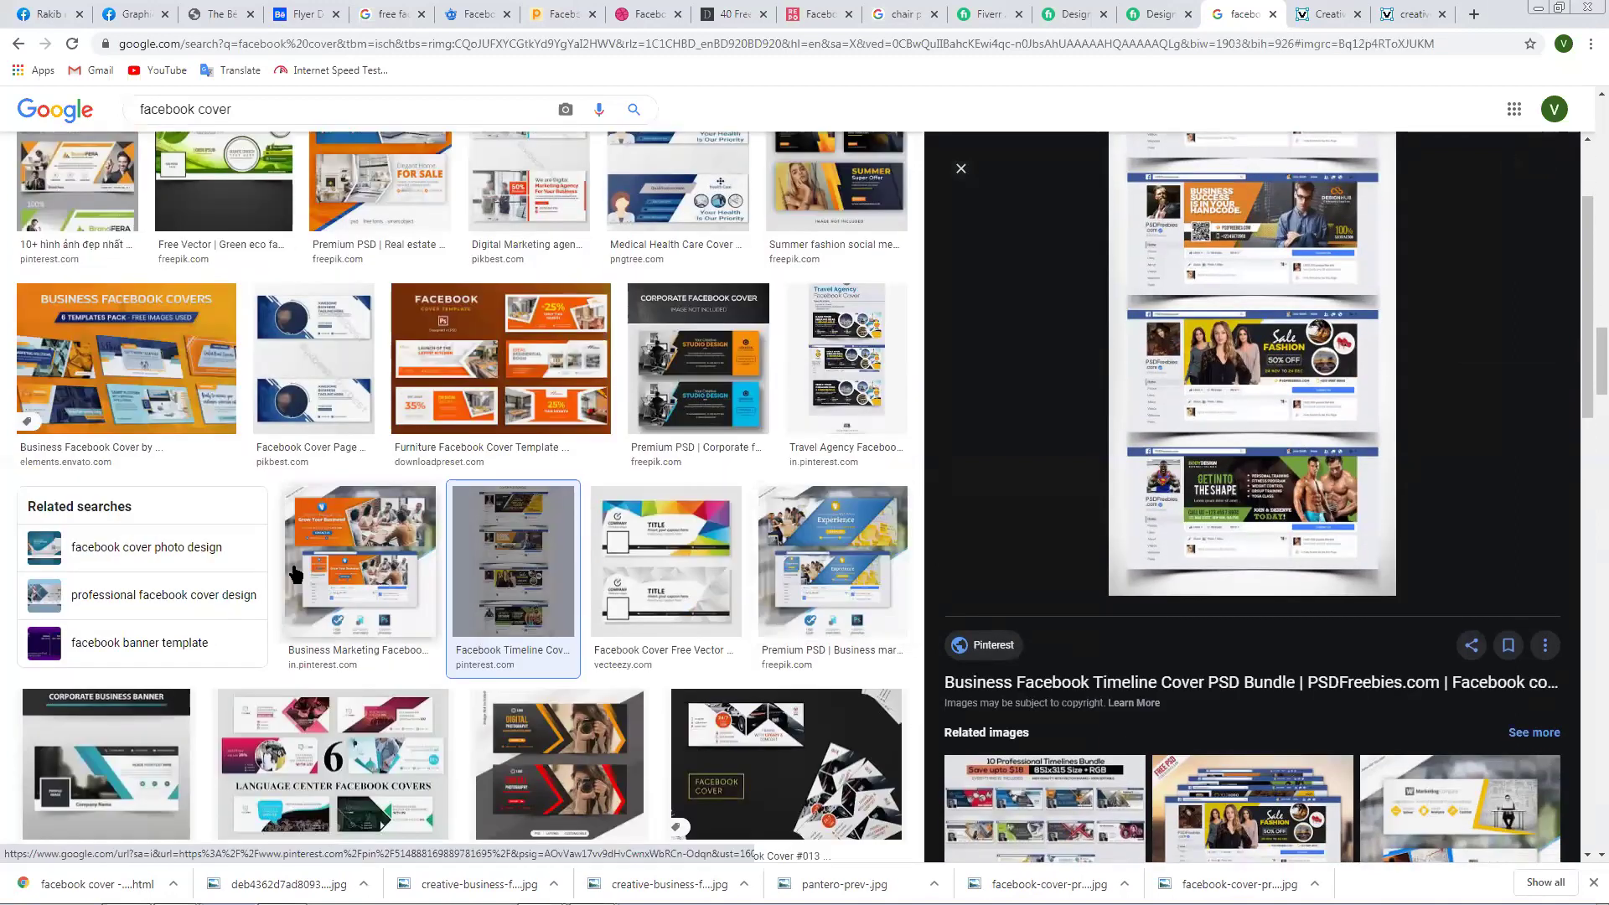
{"action": "scroll", "coordinate": [539, 474], "scroll_direction": "down", "scroll_amount": 1}
{"action": "scroll", "coordinate": [544, 484], "scroll_direction": "down", "scroll_amount": 4}
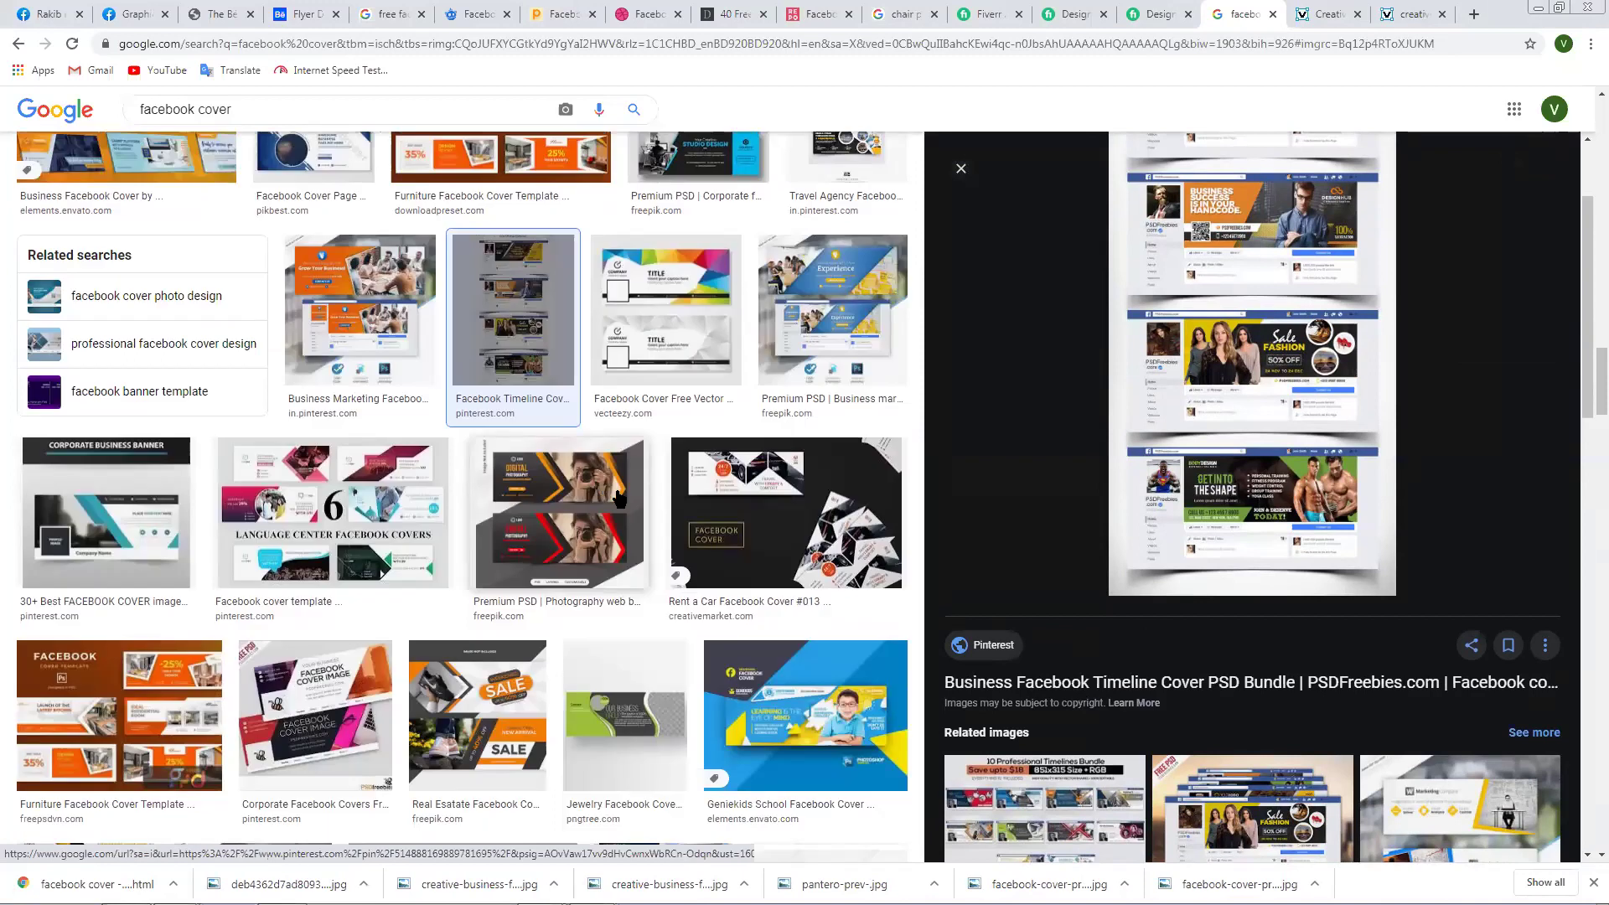
{"action": "scroll", "coordinate": [1043, 641], "scroll_direction": "down", "scroll_amount": 3}
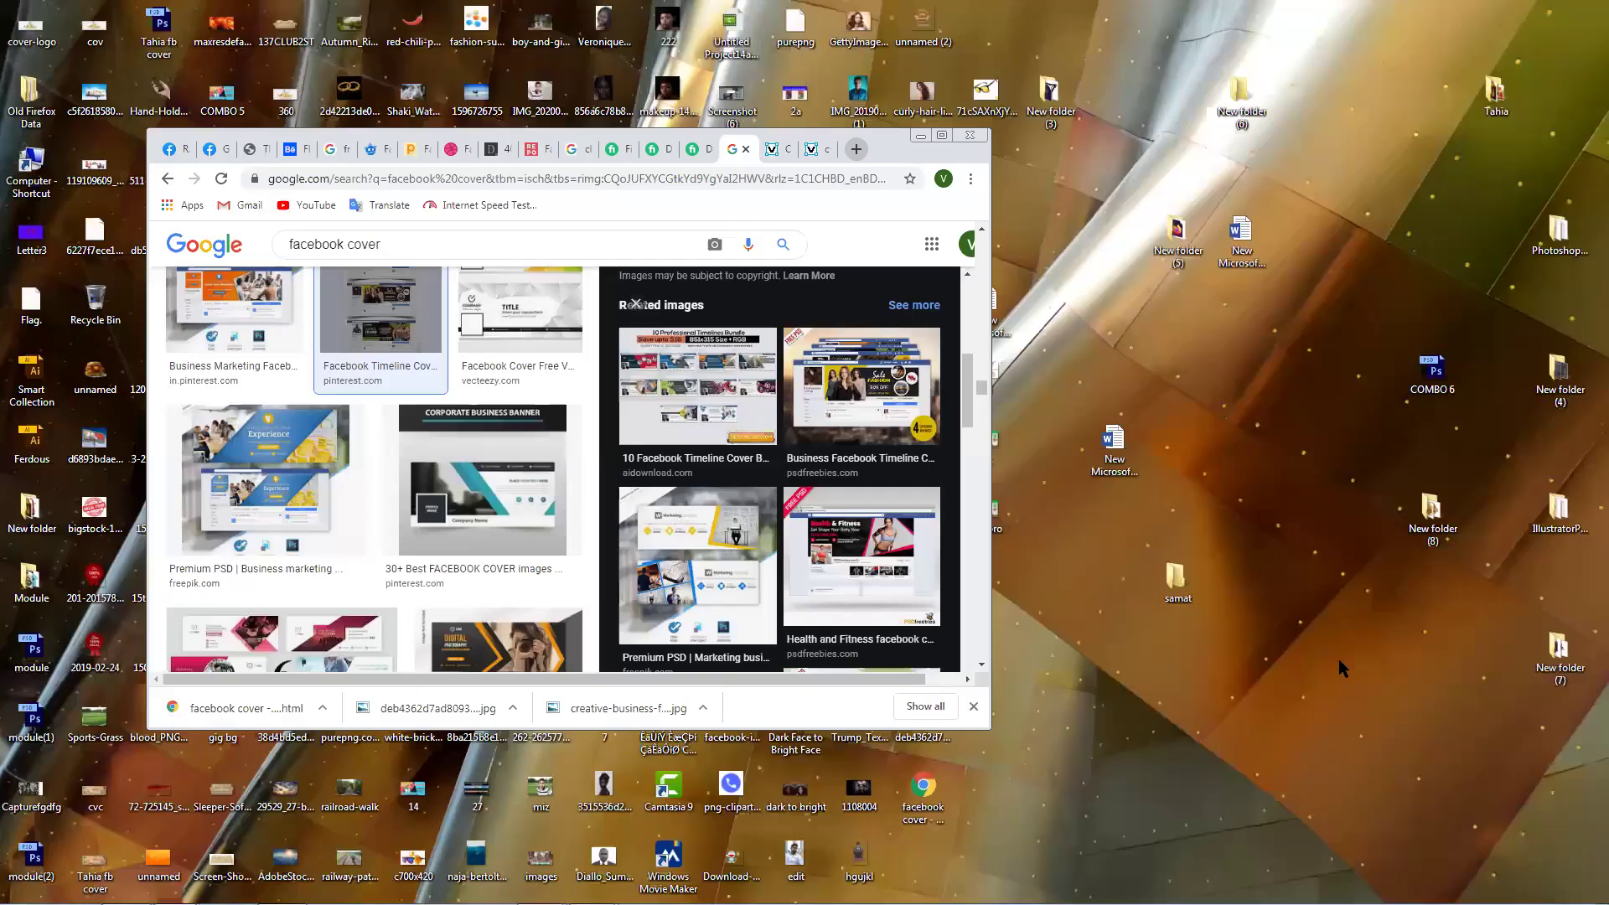
Reduce the browser window and move it clear of the desktop icons, and view the "fb cover photo" image in Windows Photo Viewer.
{"action": "double_click", "coordinate": [1488, 15]}
{"action": "mouse_move", "coordinate": [1554, 871]}
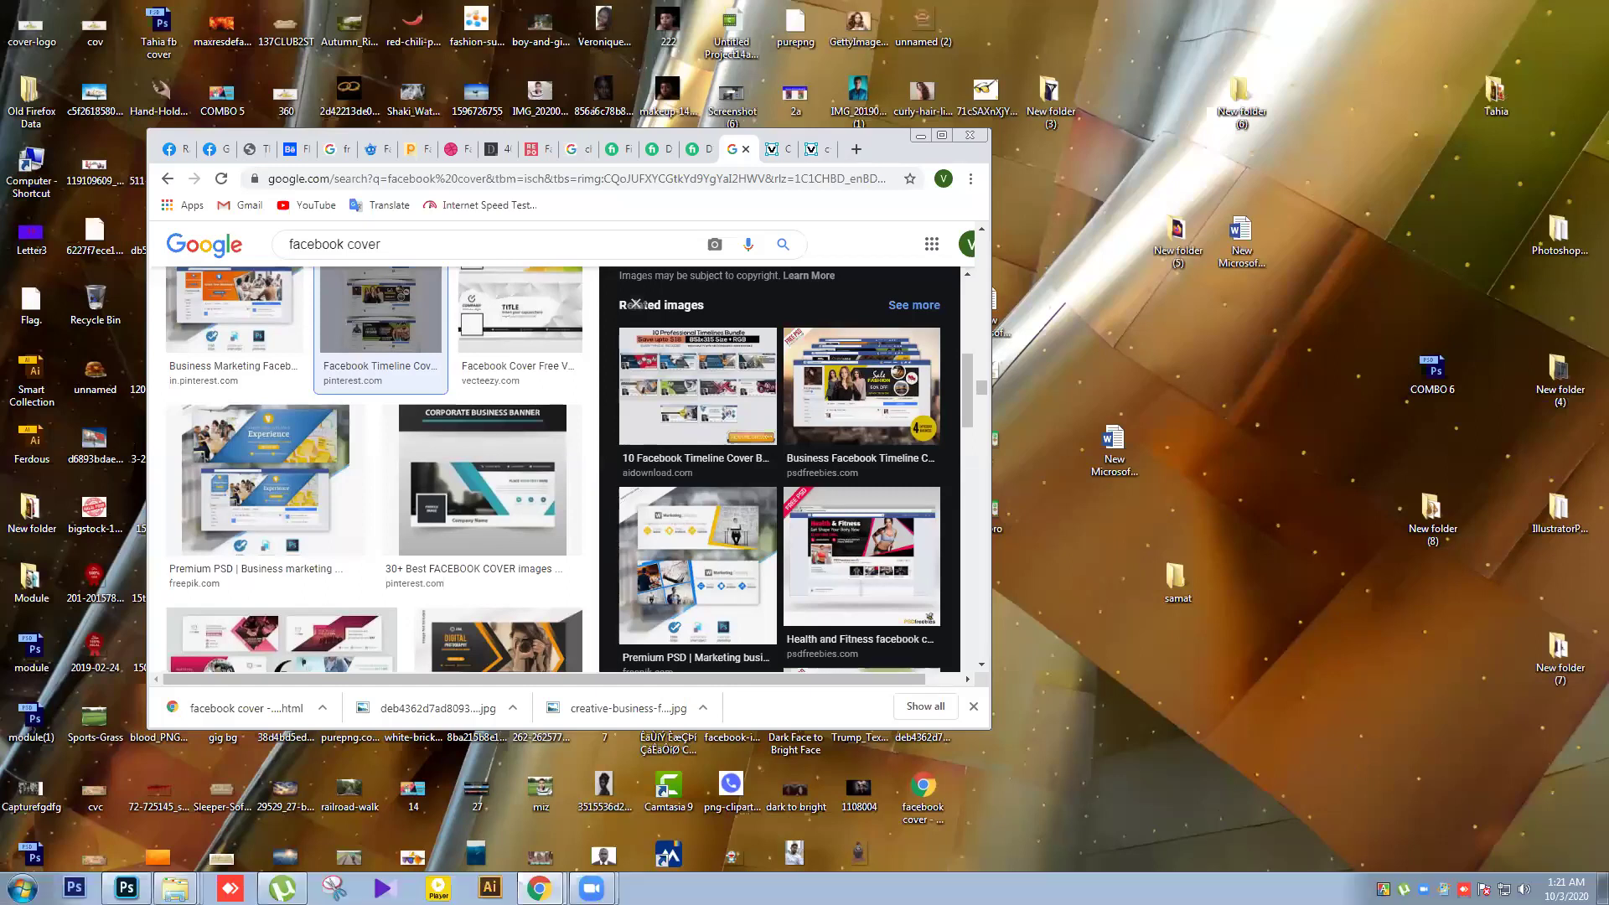
{"action": "left_click_drag", "start_coordinate": [877, 147], "coordinate": [1442, 241]}
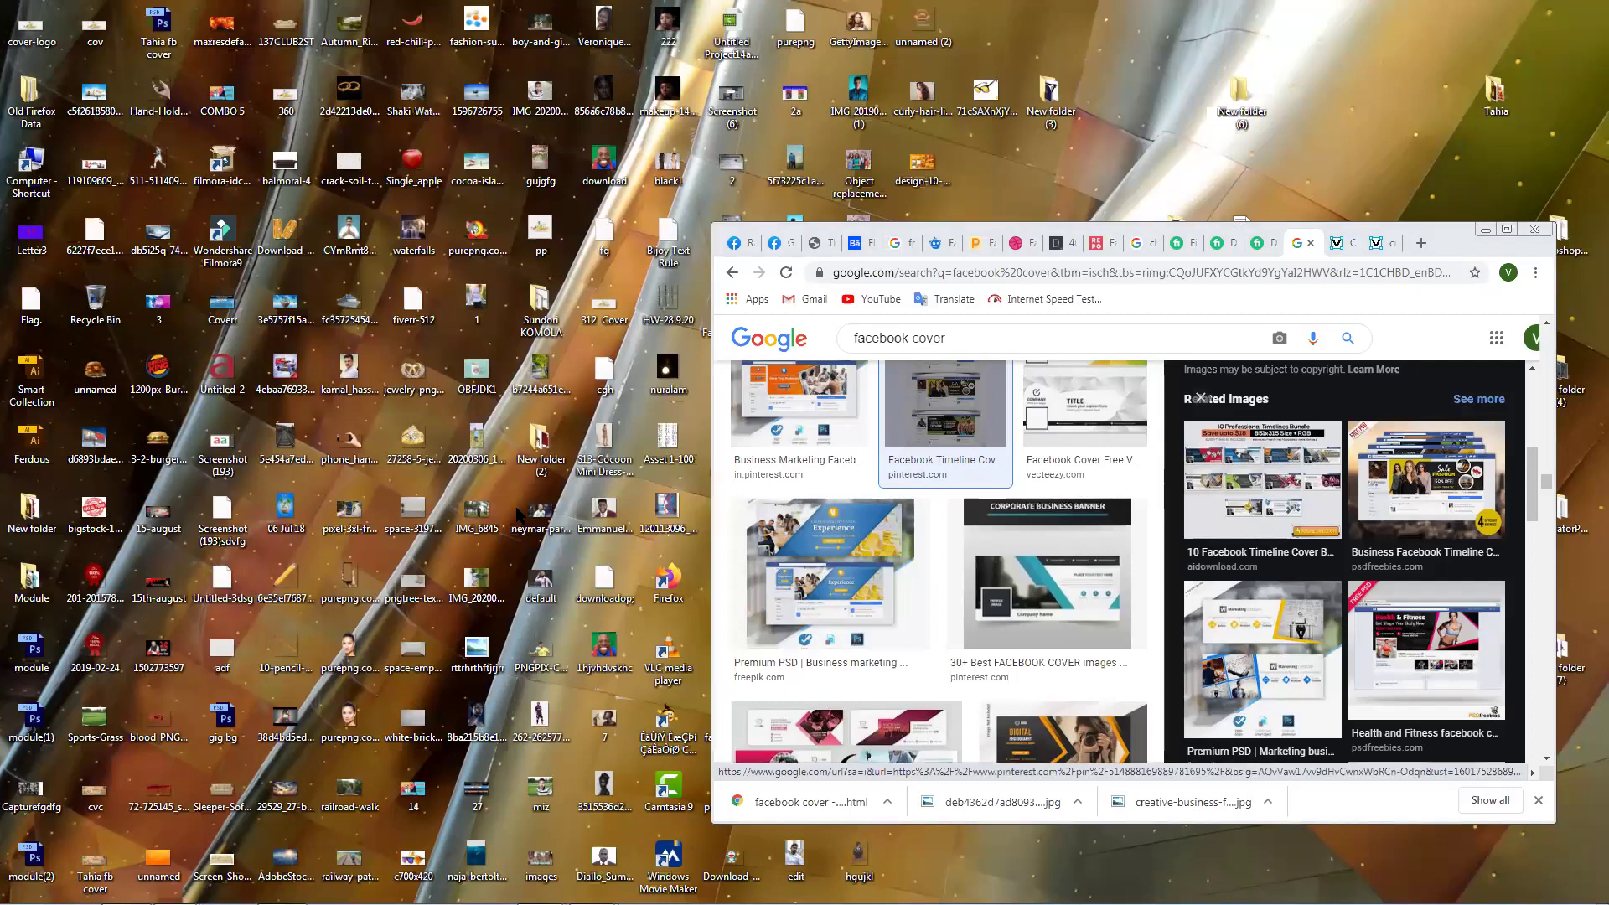
{"action": "left_click", "coordinate": [596, 645]}
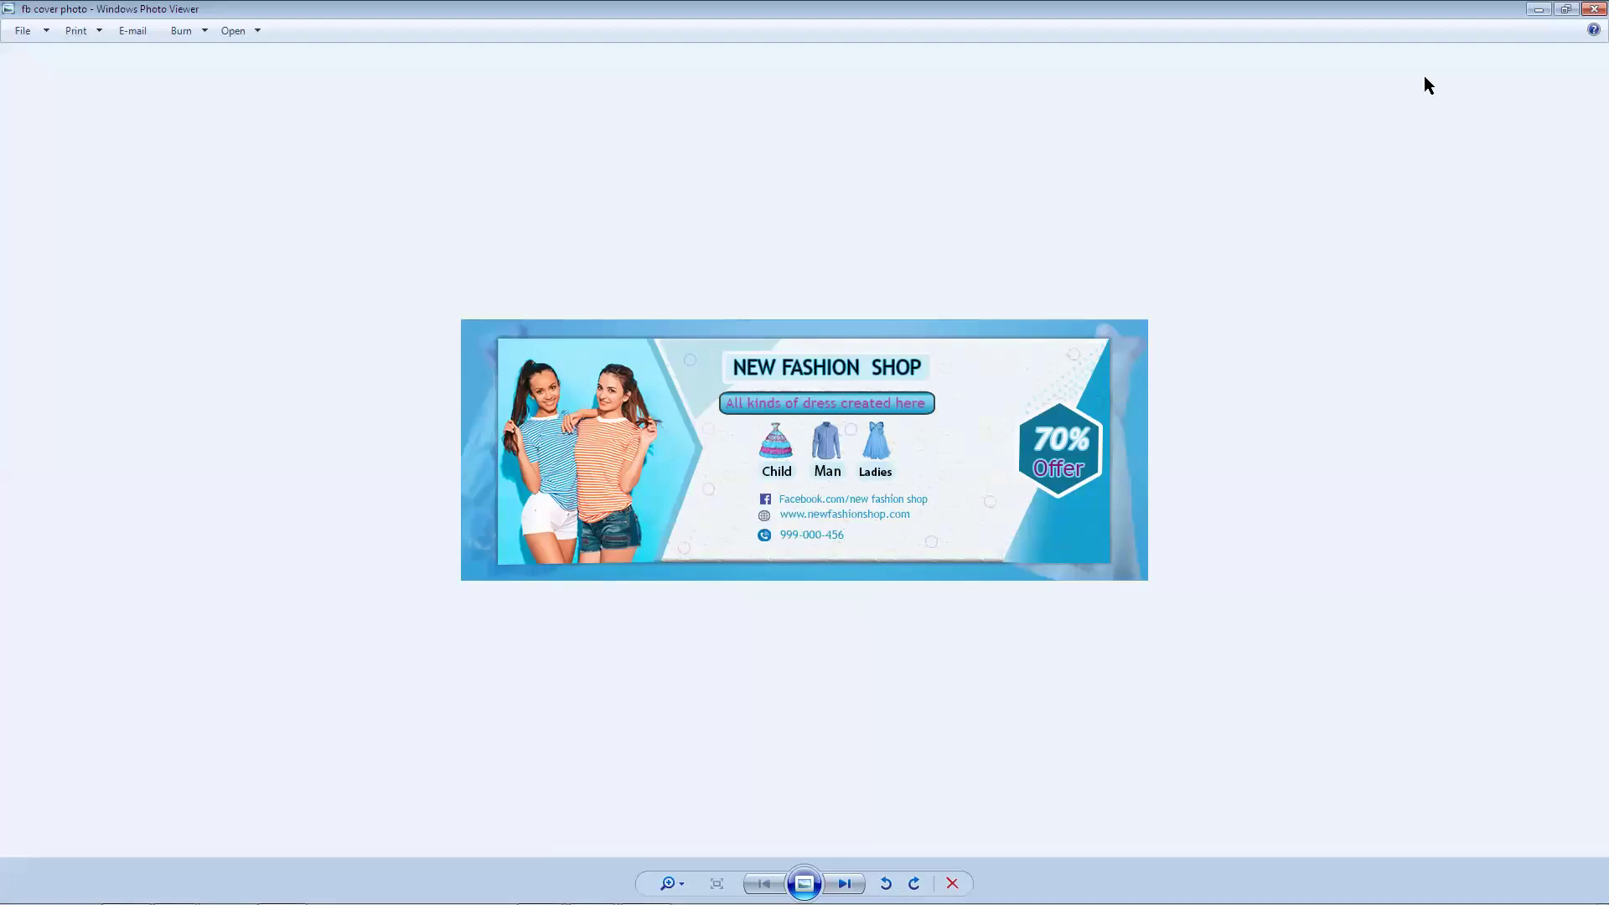
{"action": "left_click", "coordinate": [1590, 9]}
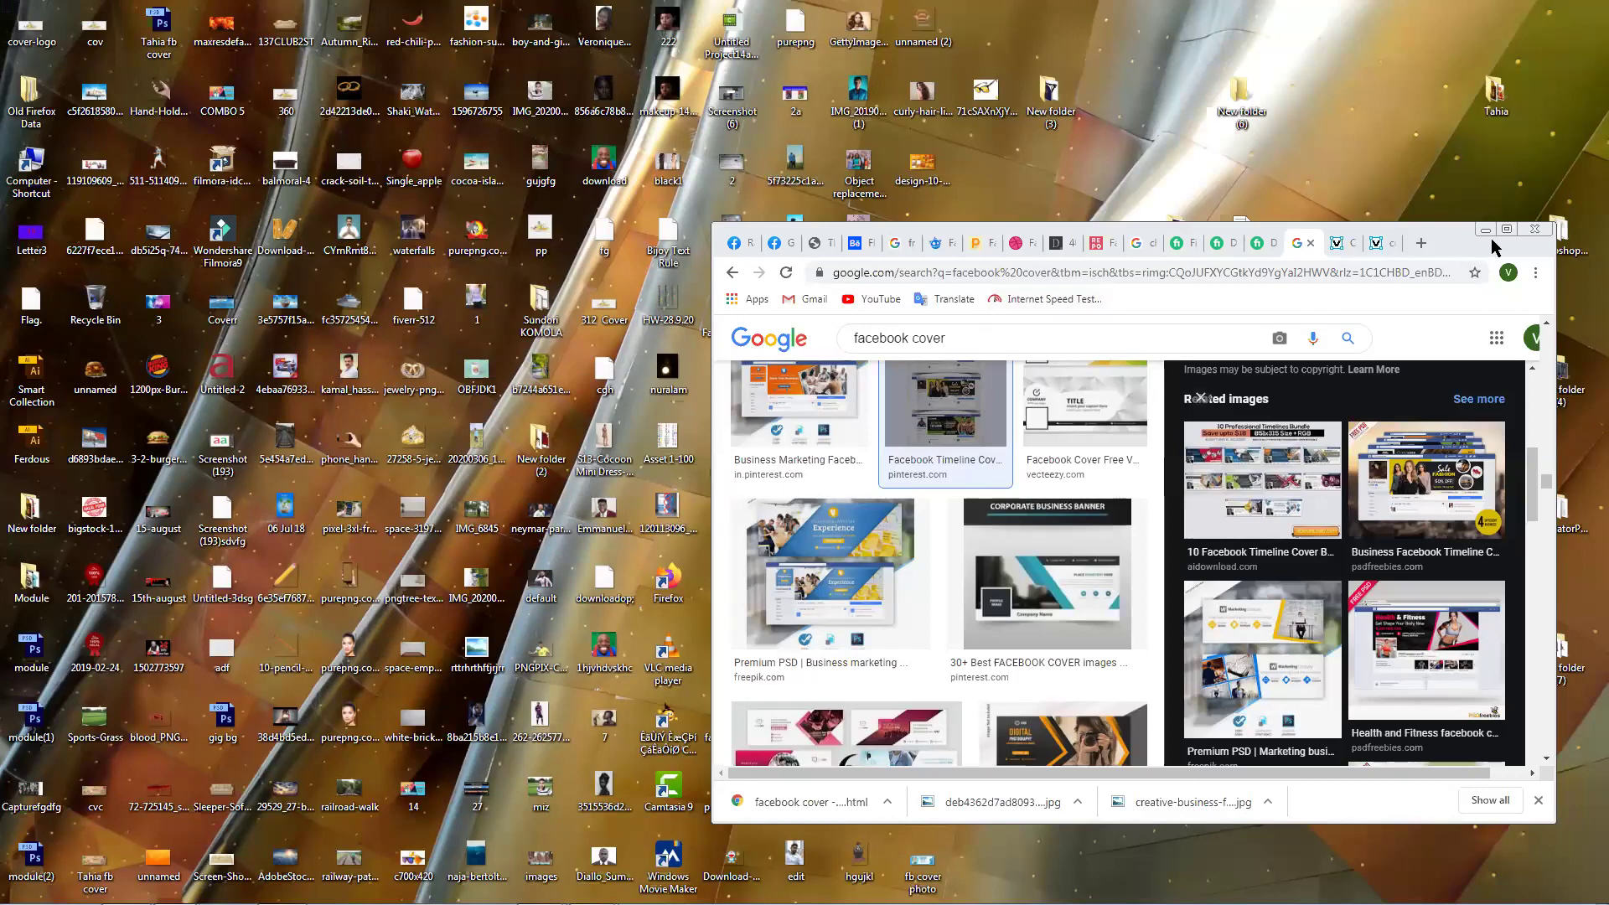
Maximize the browser window, preview the related "Health and Fitness facebook cover PSD" and save its image to the computer.
{"action": "key", "text": "super+Up"}
{"action": "scroll", "coordinate": [1289, 511], "scroll_direction": "down", "scroll_amount": 10}
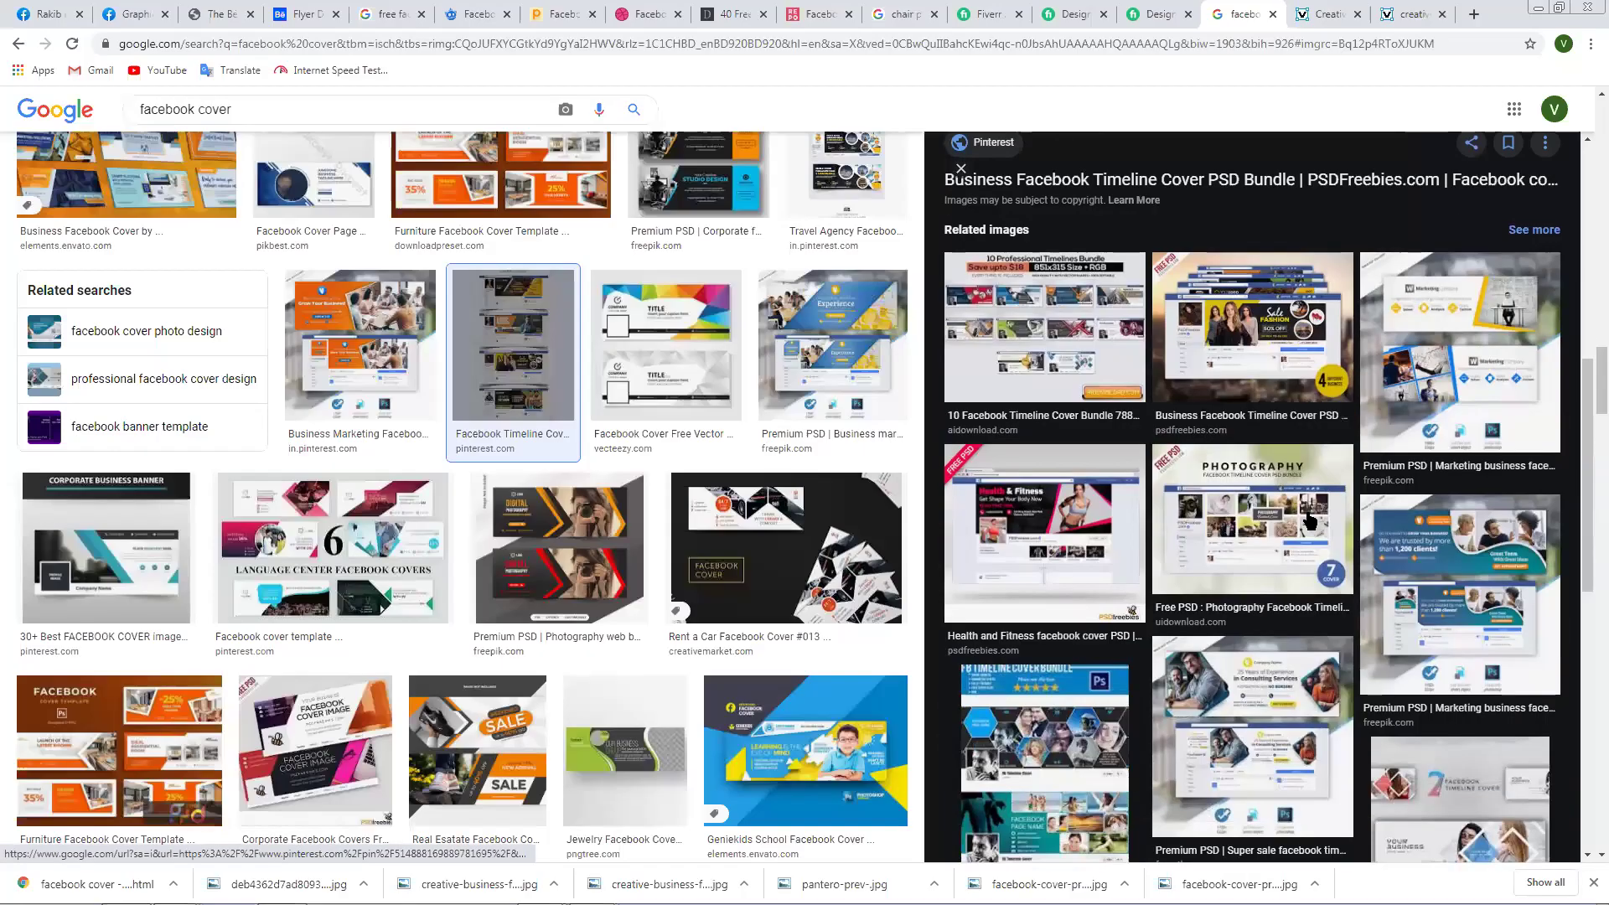
{"action": "left_click", "coordinate": [1064, 251]}
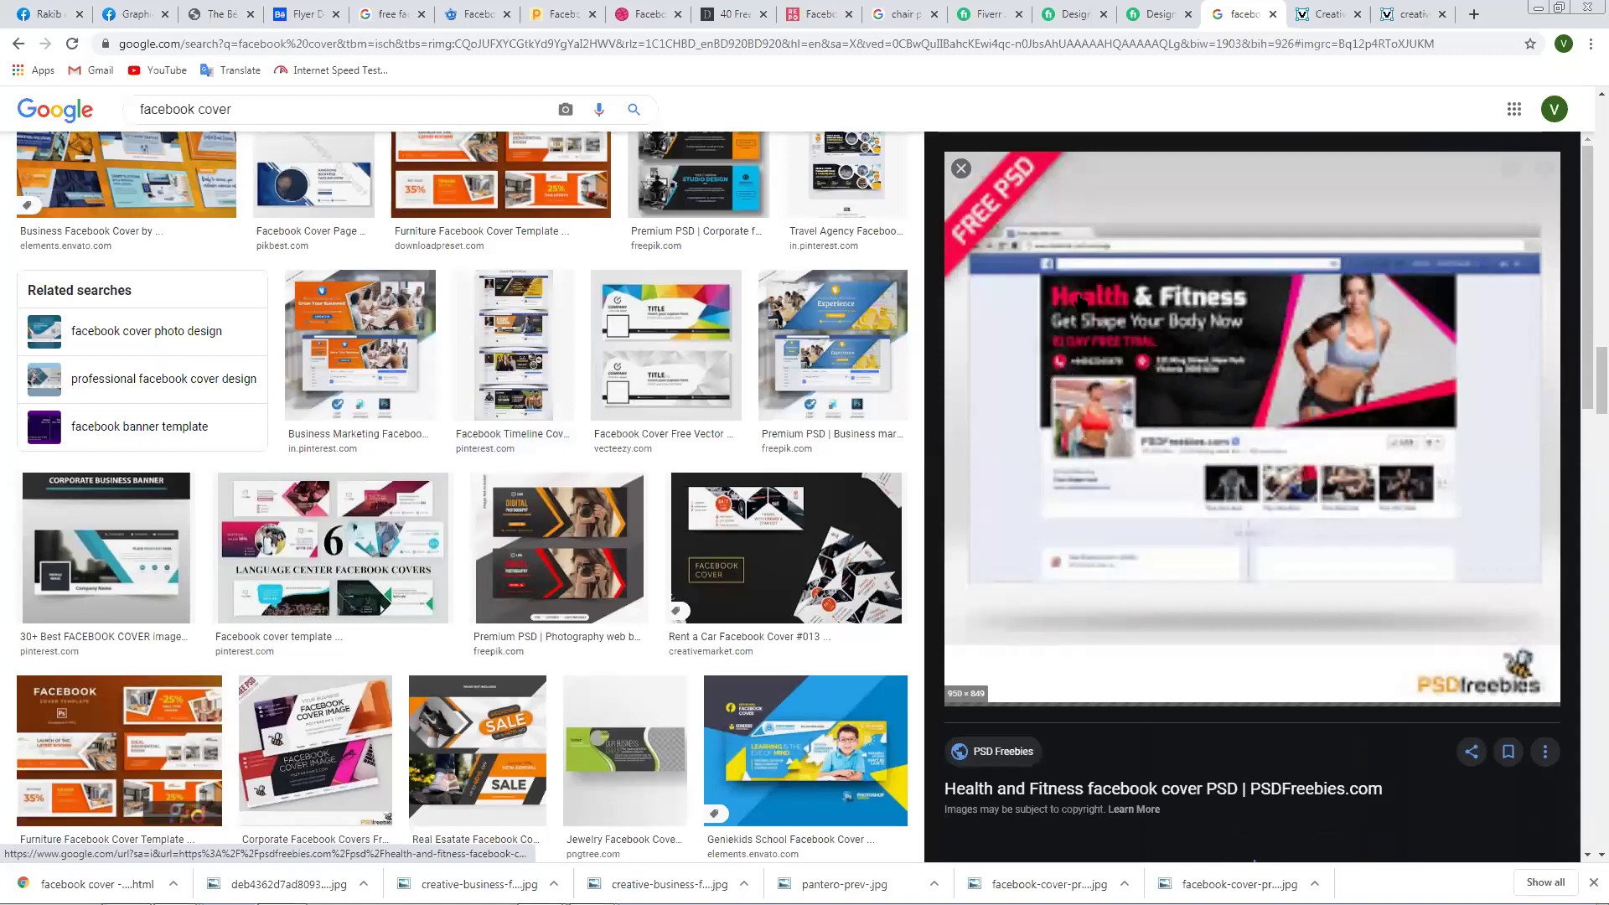
{"action": "right_click", "coordinate": [1143, 320]}
{"action": "left_click", "coordinate": [1177, 483]}
{"action": "key", "text": "Return"}
Preview the related "Gym Fitness Facebook Fanpage Cover Template PSD" and save its image to the computer.
{"action": "scroll", "coordinate": [1183, 479], "scroll_direction": "down", "scroll_amount": 5}
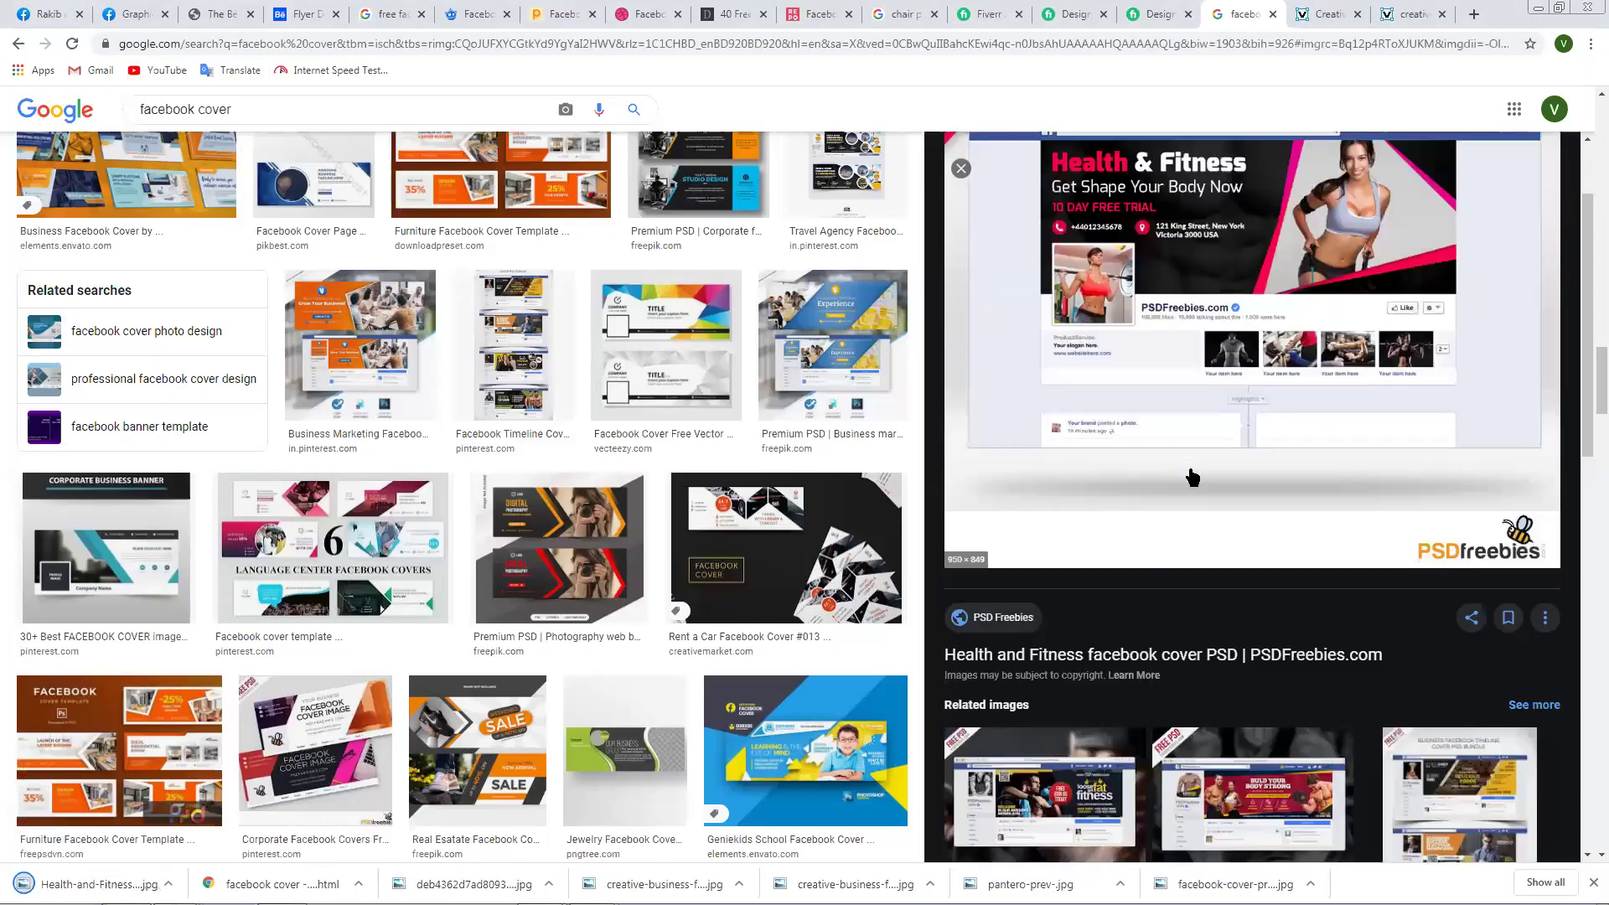
{"action": "scroll", "coordinate": [1210, 479], "scroll_direction": "down", "scroll_amount": 2}
{"action": "left_click", "coordinate": [1064, 344]}
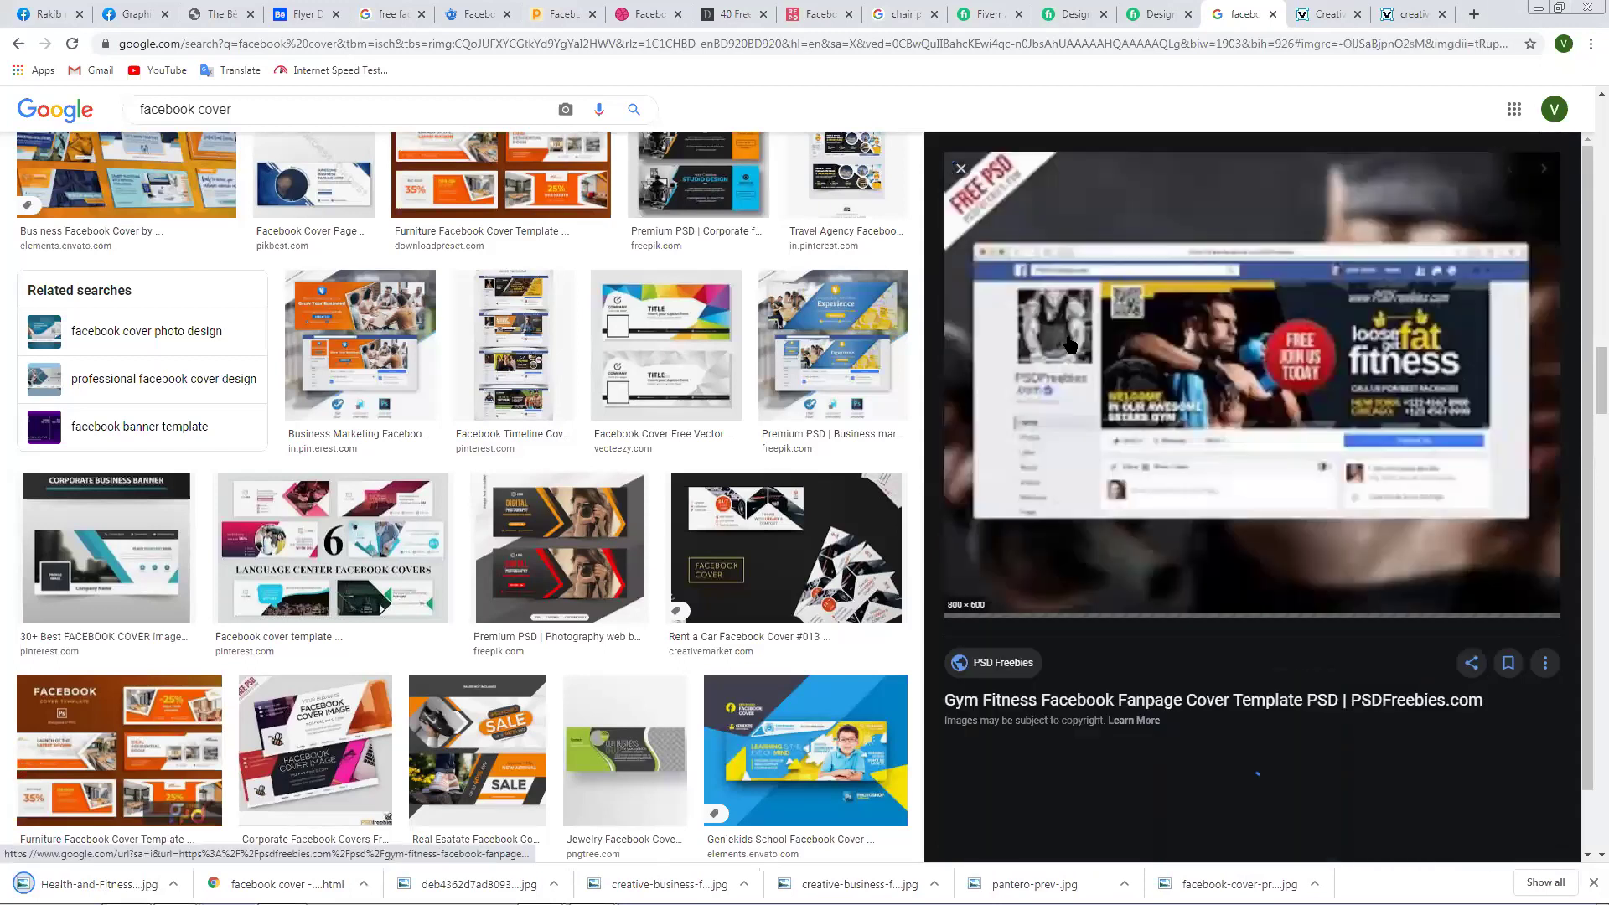
{"action": "right_click", "coordinate": [1231, 321]}
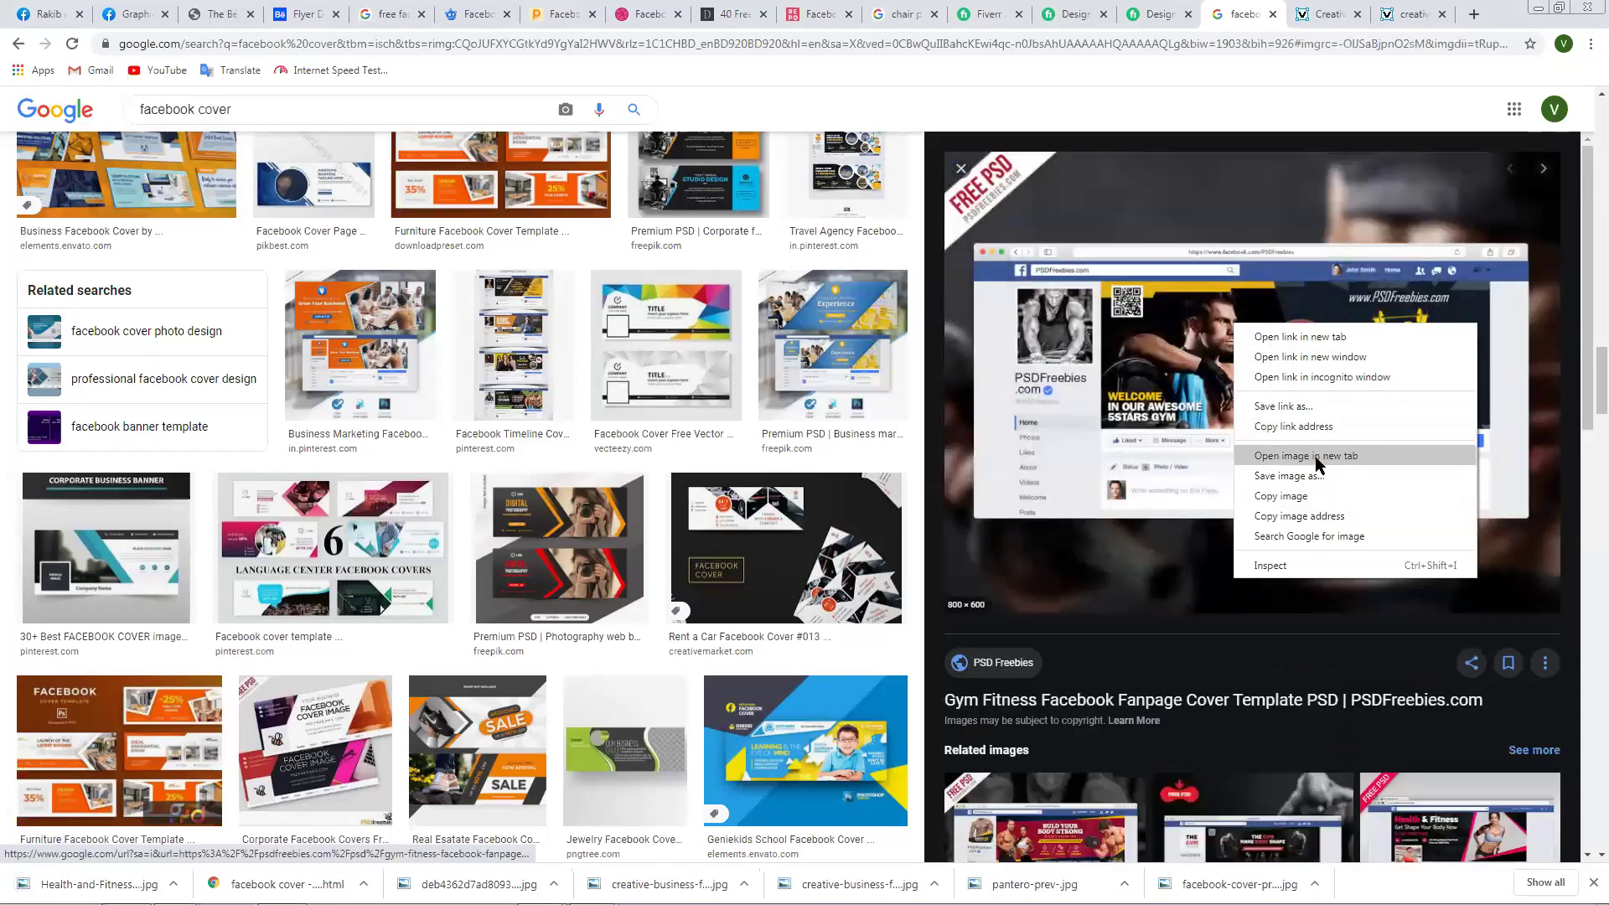
{"action": "left_click", "coordinate": [1323, 484]}
{"action": "key", "text": "Return"}
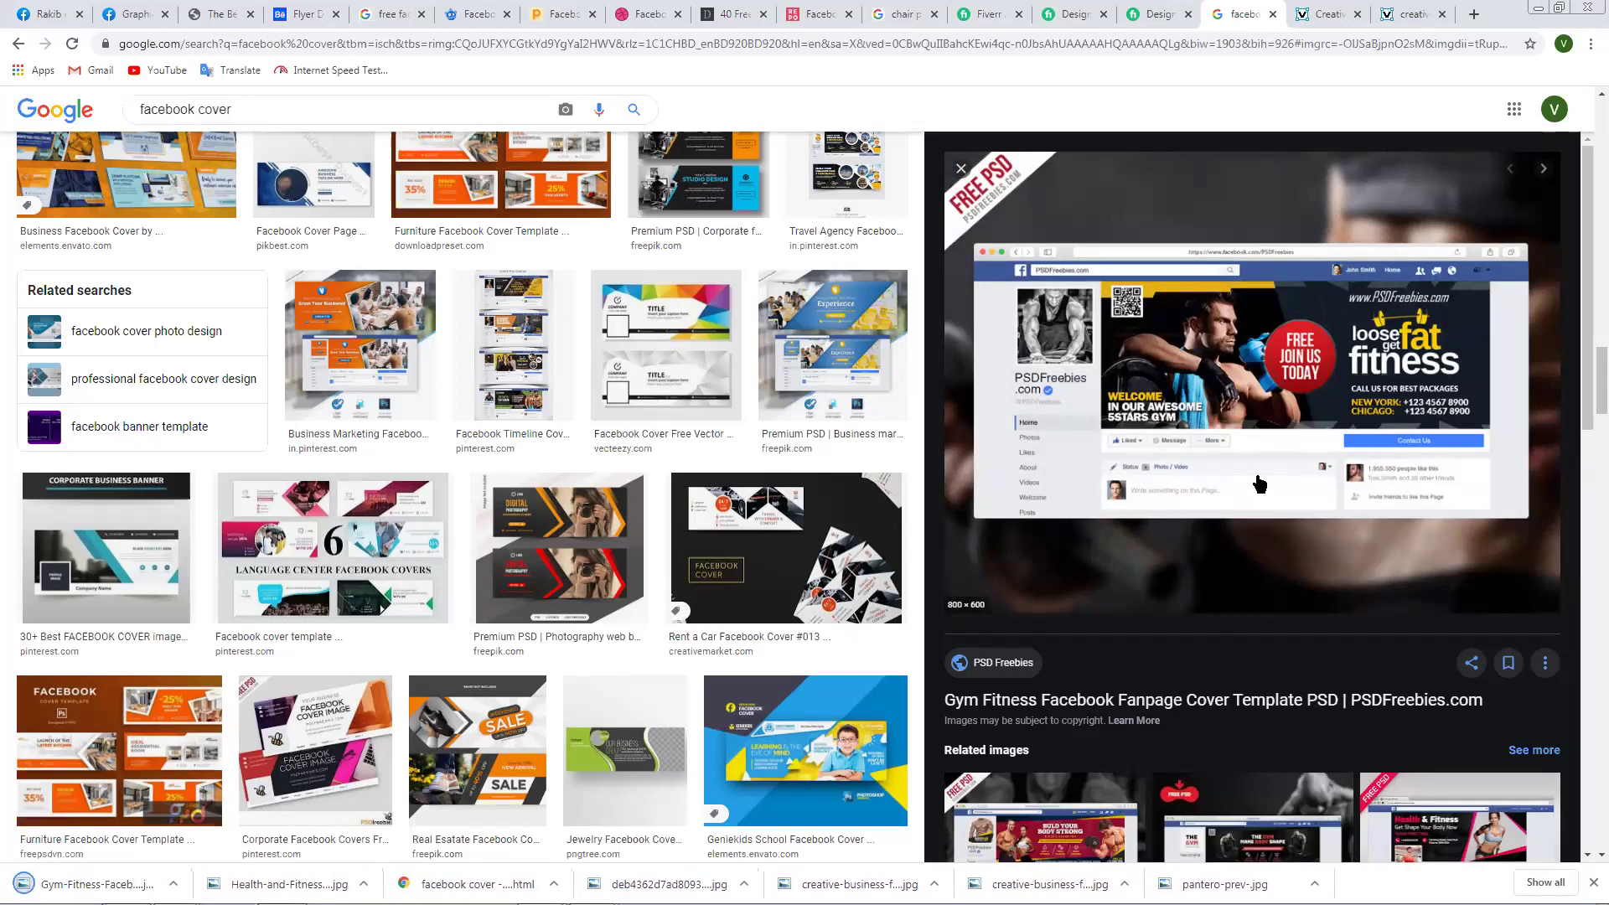
Browse the related gym covers, preview "Jasa Desain Cover Fan Page Facebook" and look through its related images.
{"action": "scroll", "coordinate": [1269, 444], "scroll_direction": "down", "scroll_amount": 1}
{"action": "scroll", "coordinate": [1276, 432], "scroll_direction": "down", "scroll_amount": 3}
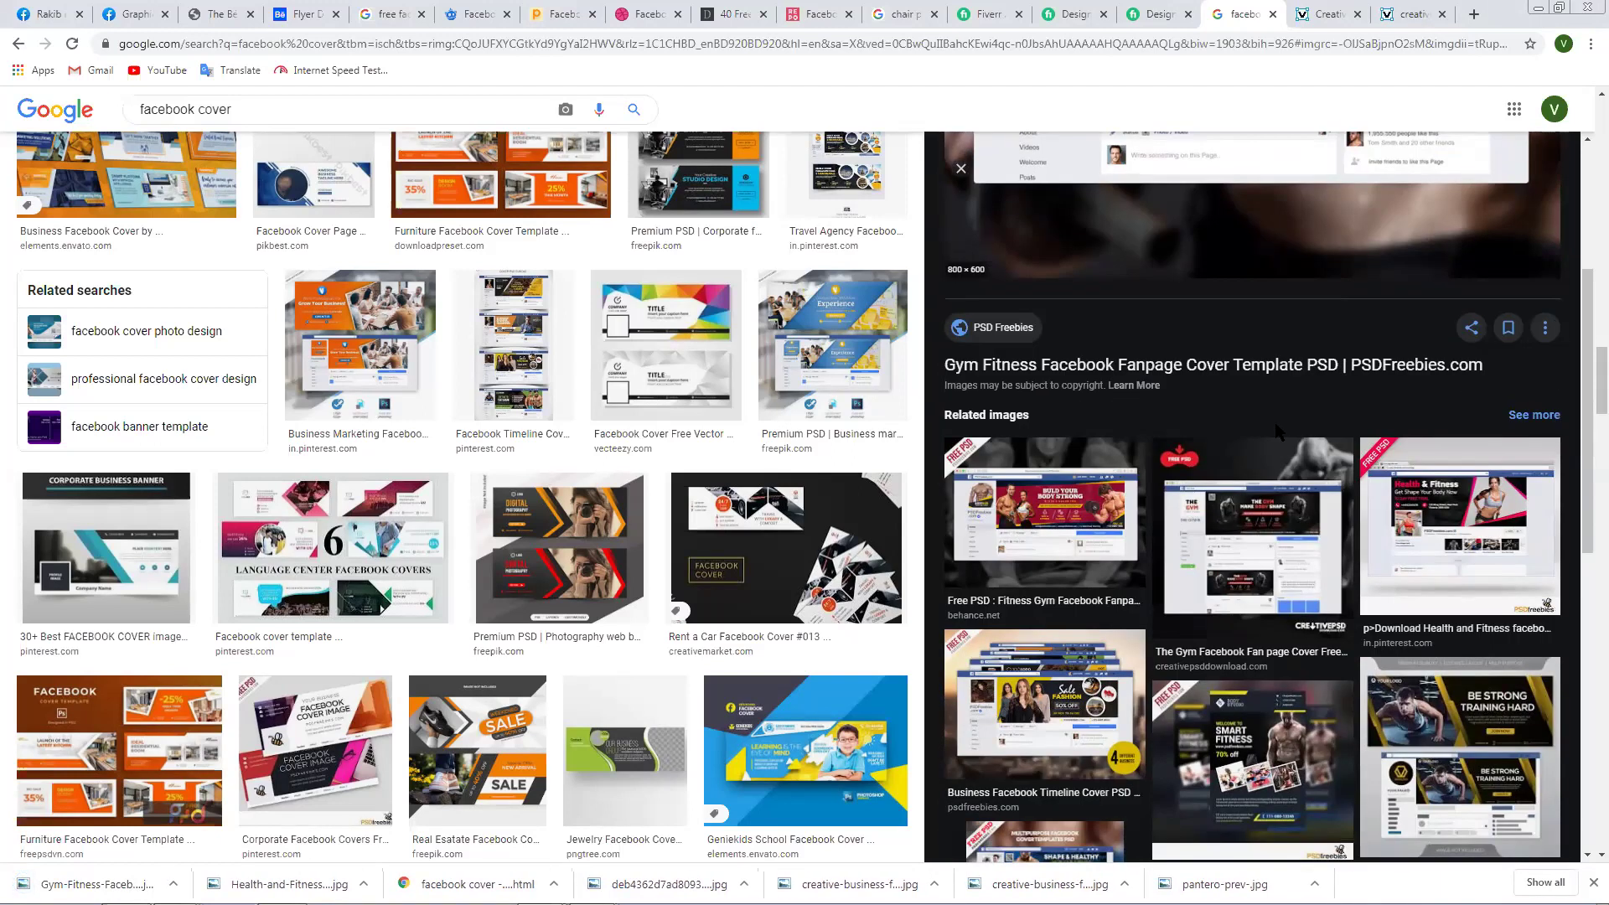
{"action": "scroll", "coordinate": [1276, 432], "scroll_direction": "down", "scroll_amount": 5}
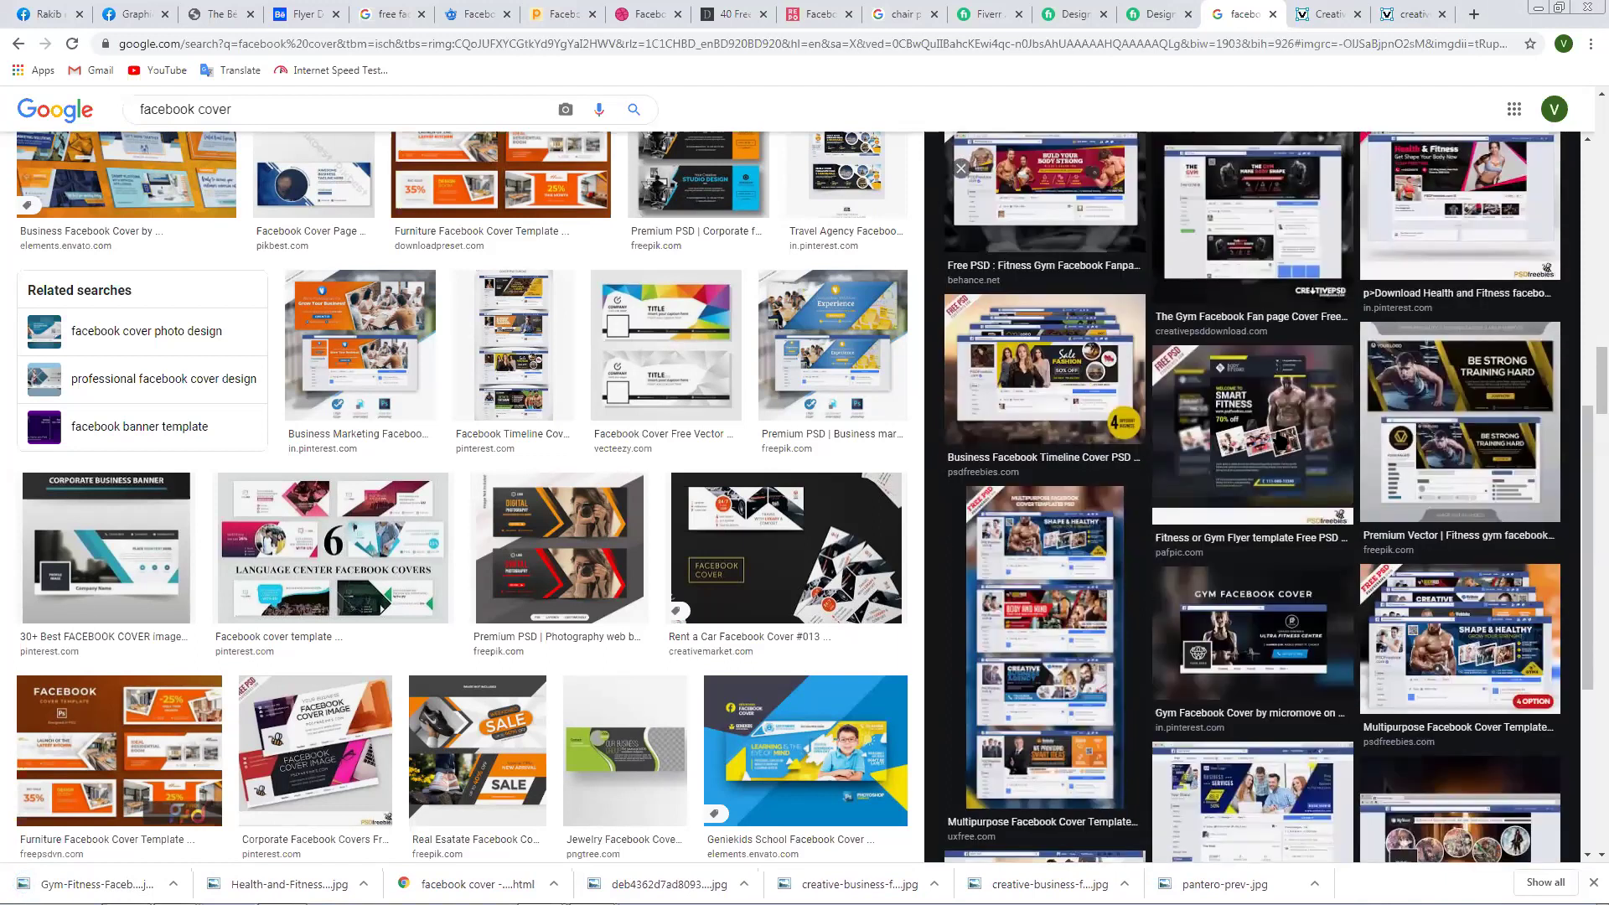
{"action": "scroll", "coordinate": [1278, 438], "scroll_direction": "down", "scroll_amount": 4}
{"action": "left_click", "coordinate": [1441, 530]}
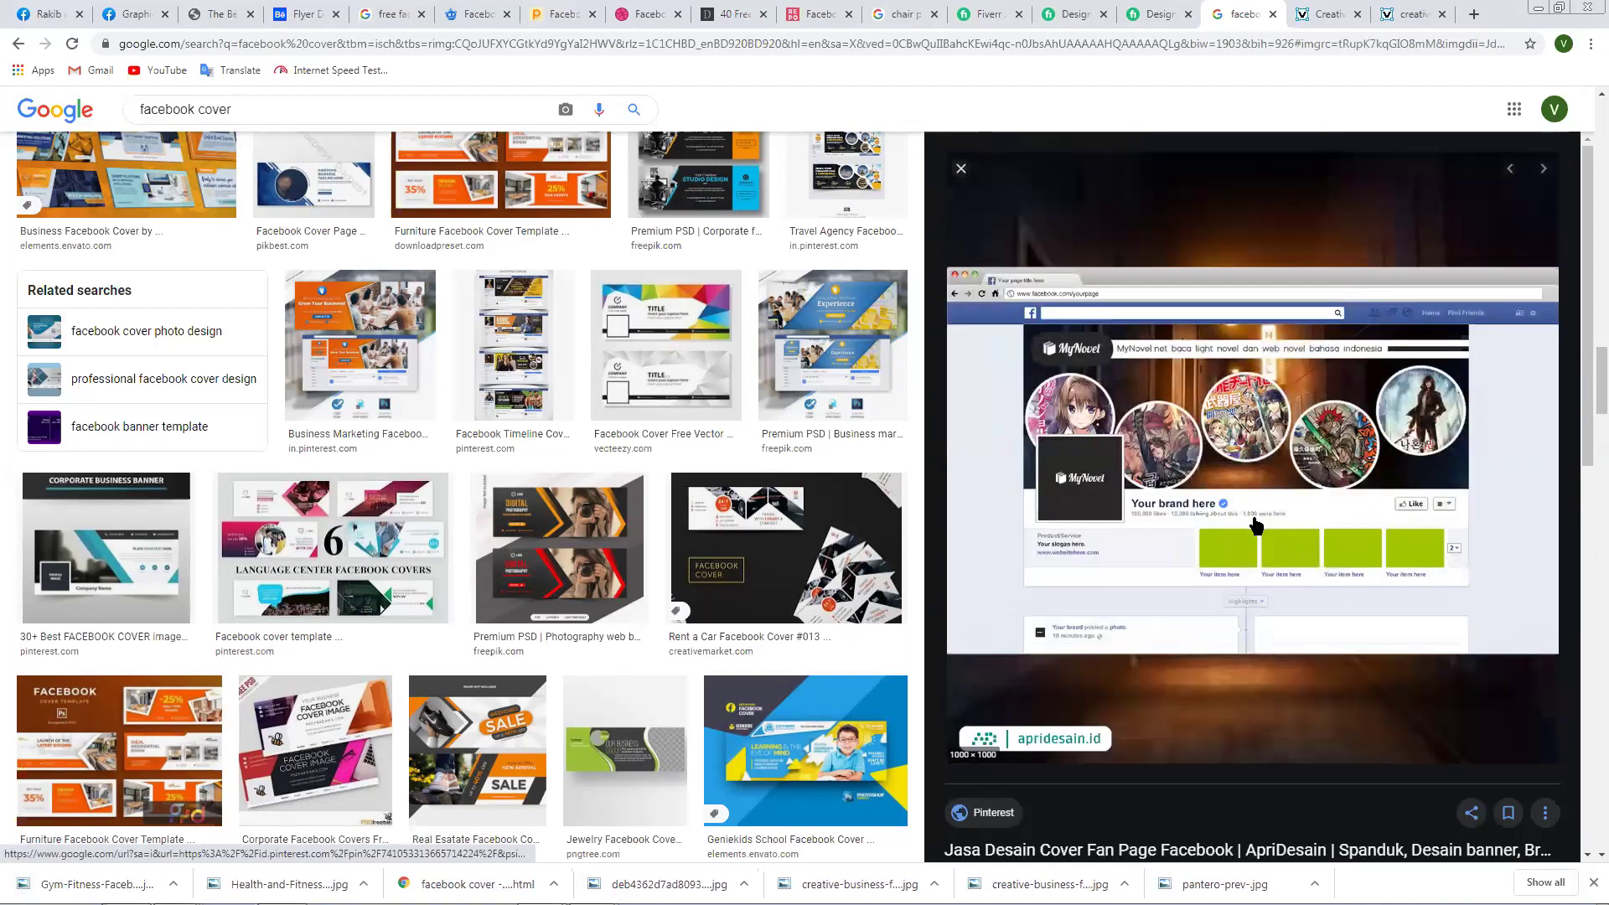
{"action": "scroll", "coordinate": [1156, 460], "scroll_direction": "down", "scroll_amount": 1}
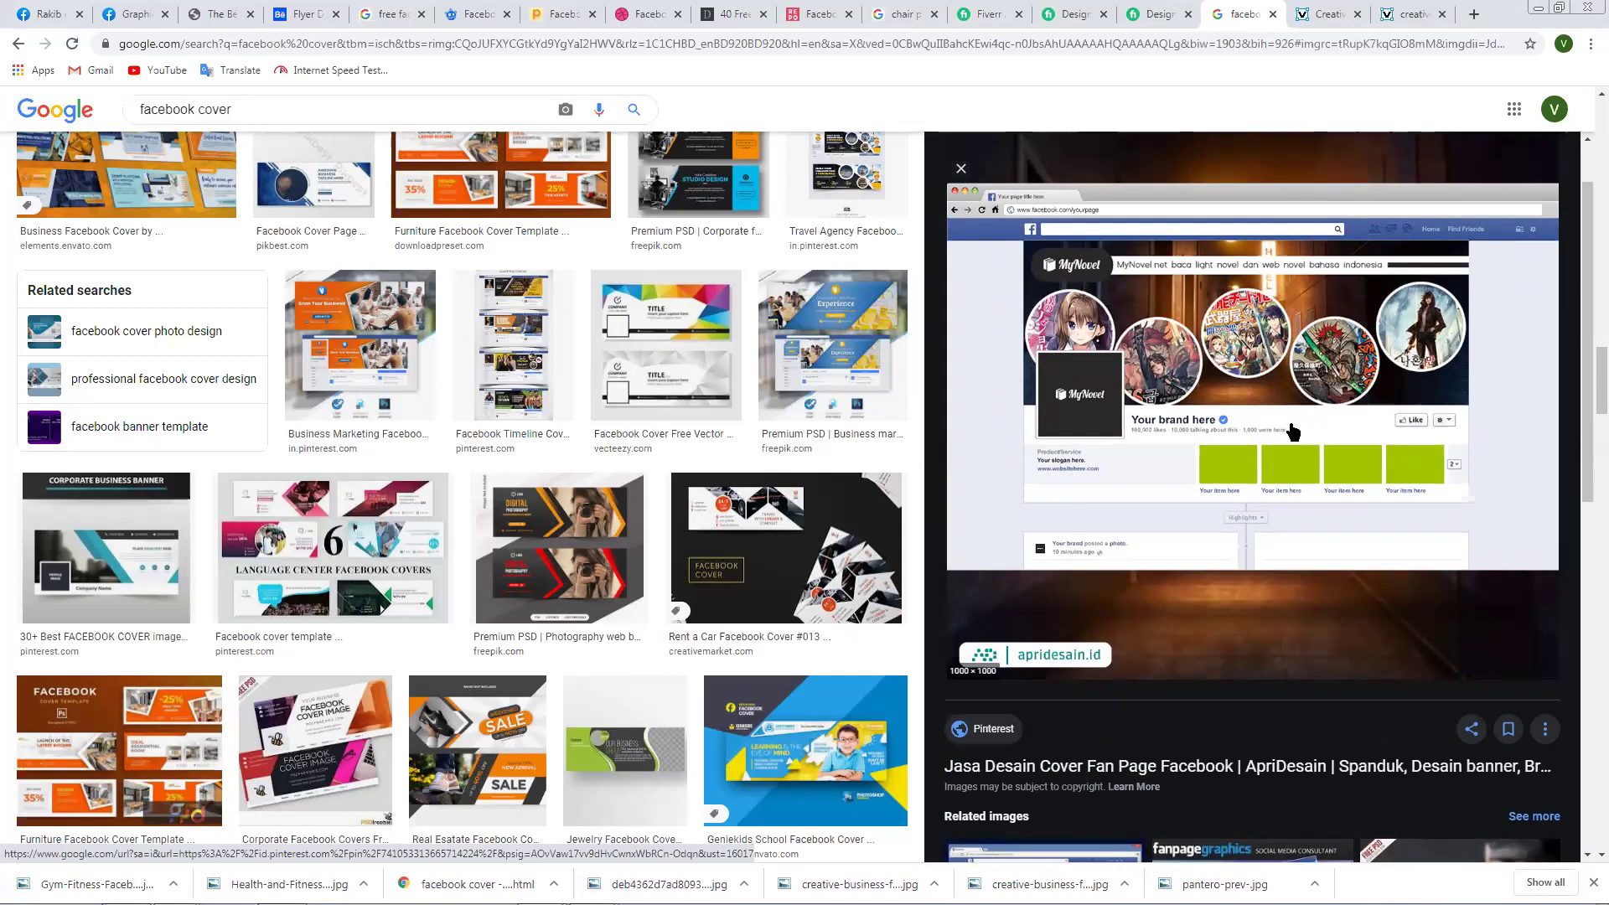
{"action": "scroll", "coordinate": [1273, 434], "scroll_direction": "down", "scroll_amount": 6}
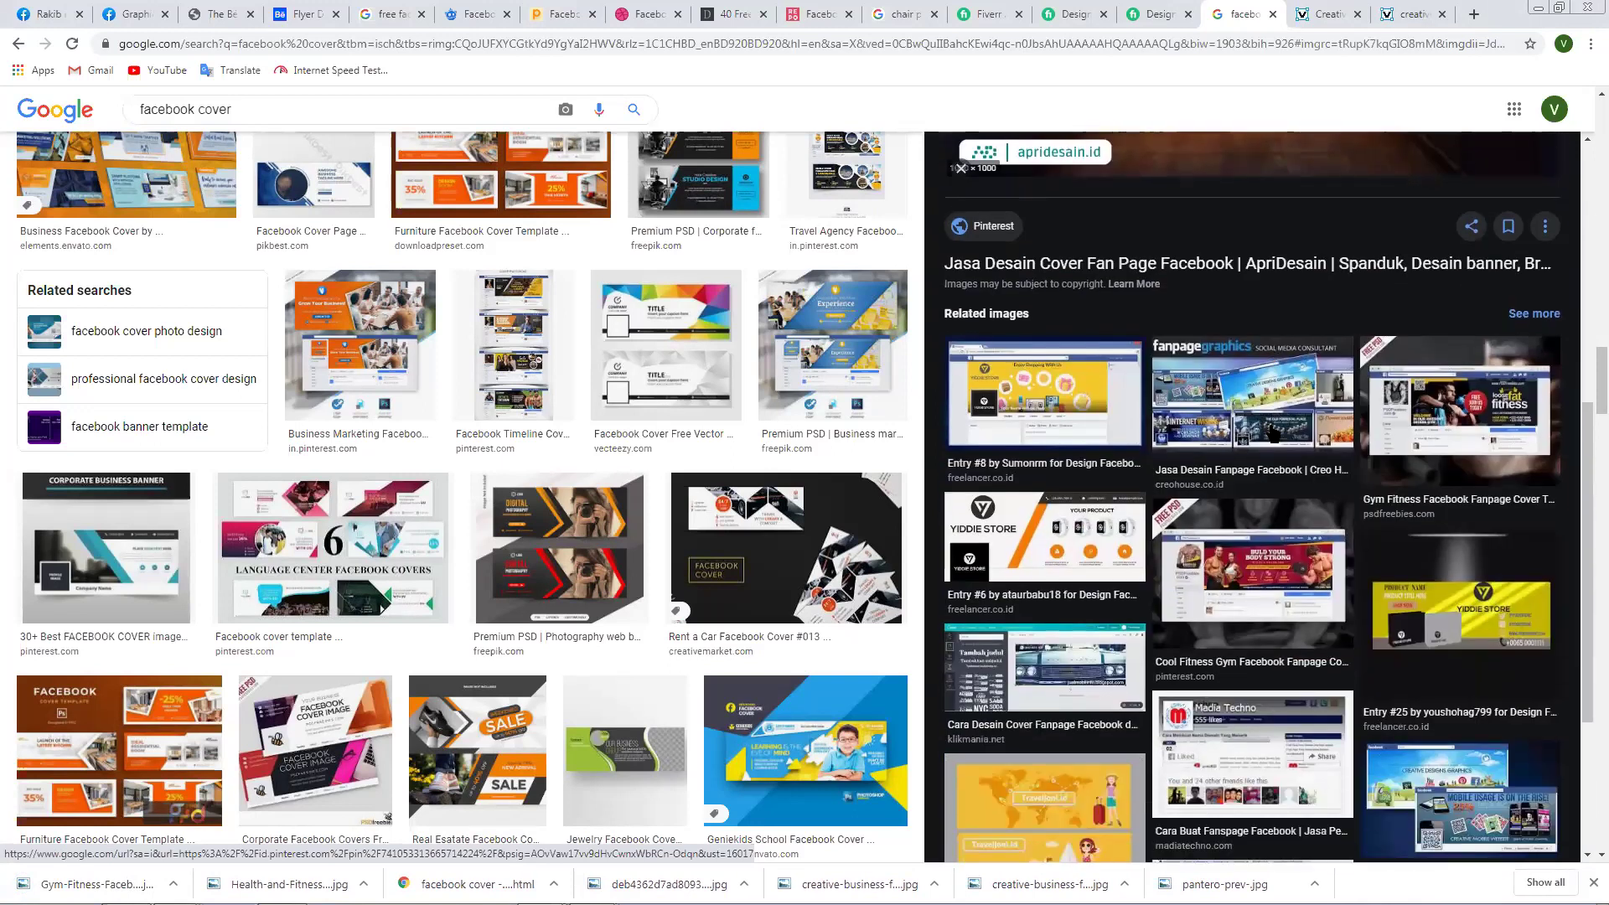
{"action": "scroll", "coordinate": [1272, 433], "scroll_direction": "down", "scroll_amount": 2}
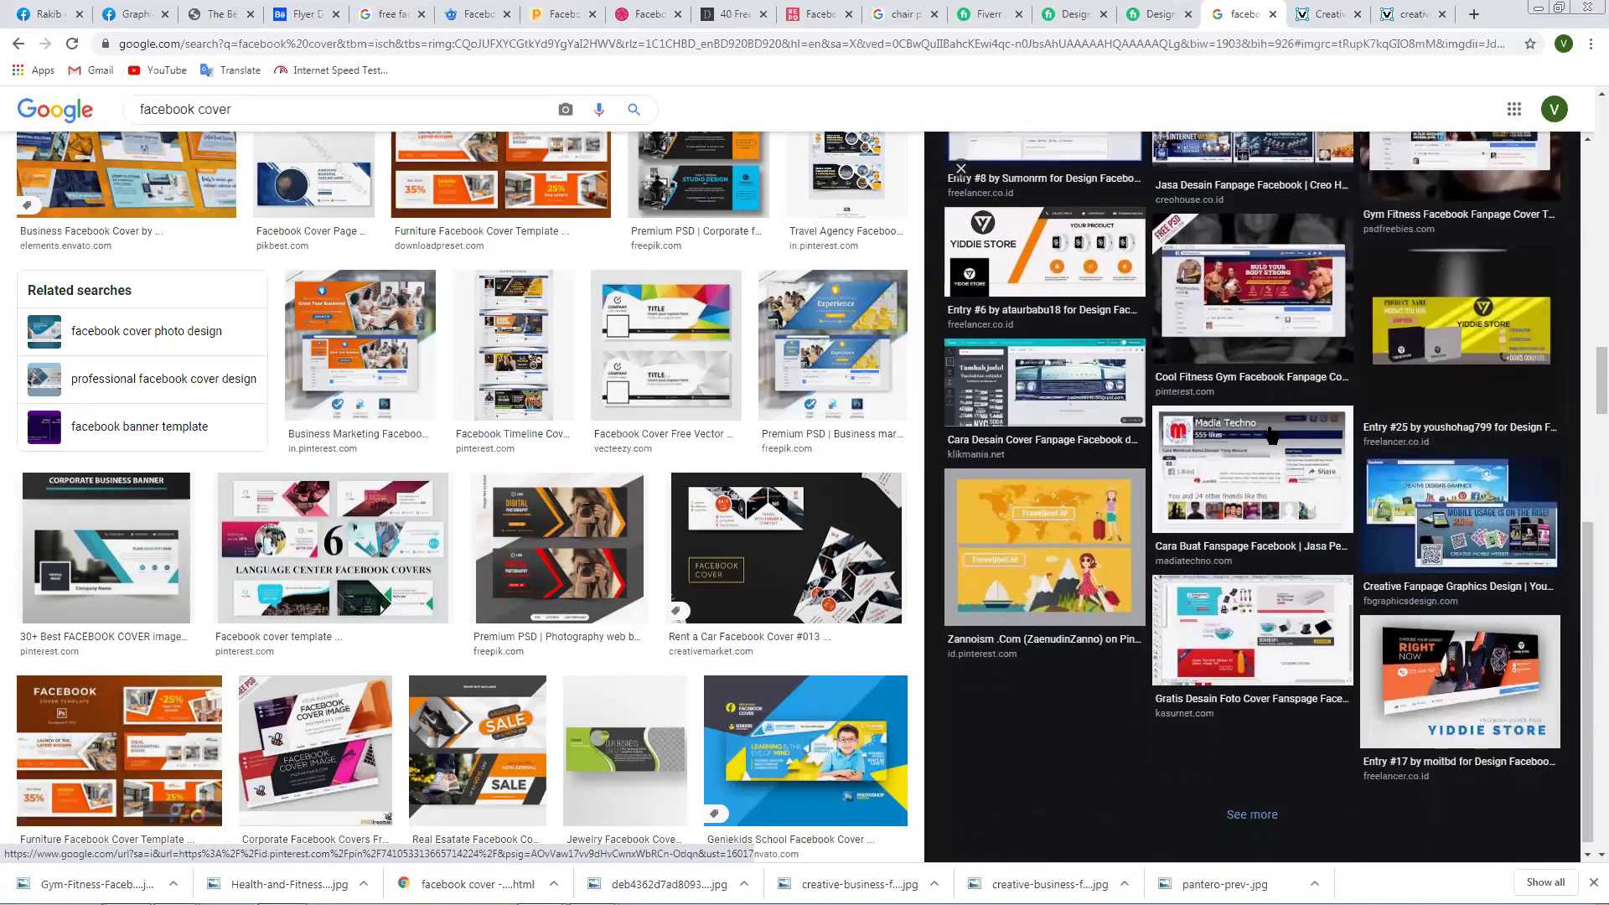
{"action": "left_click", "coordinate": [1273, 437]}
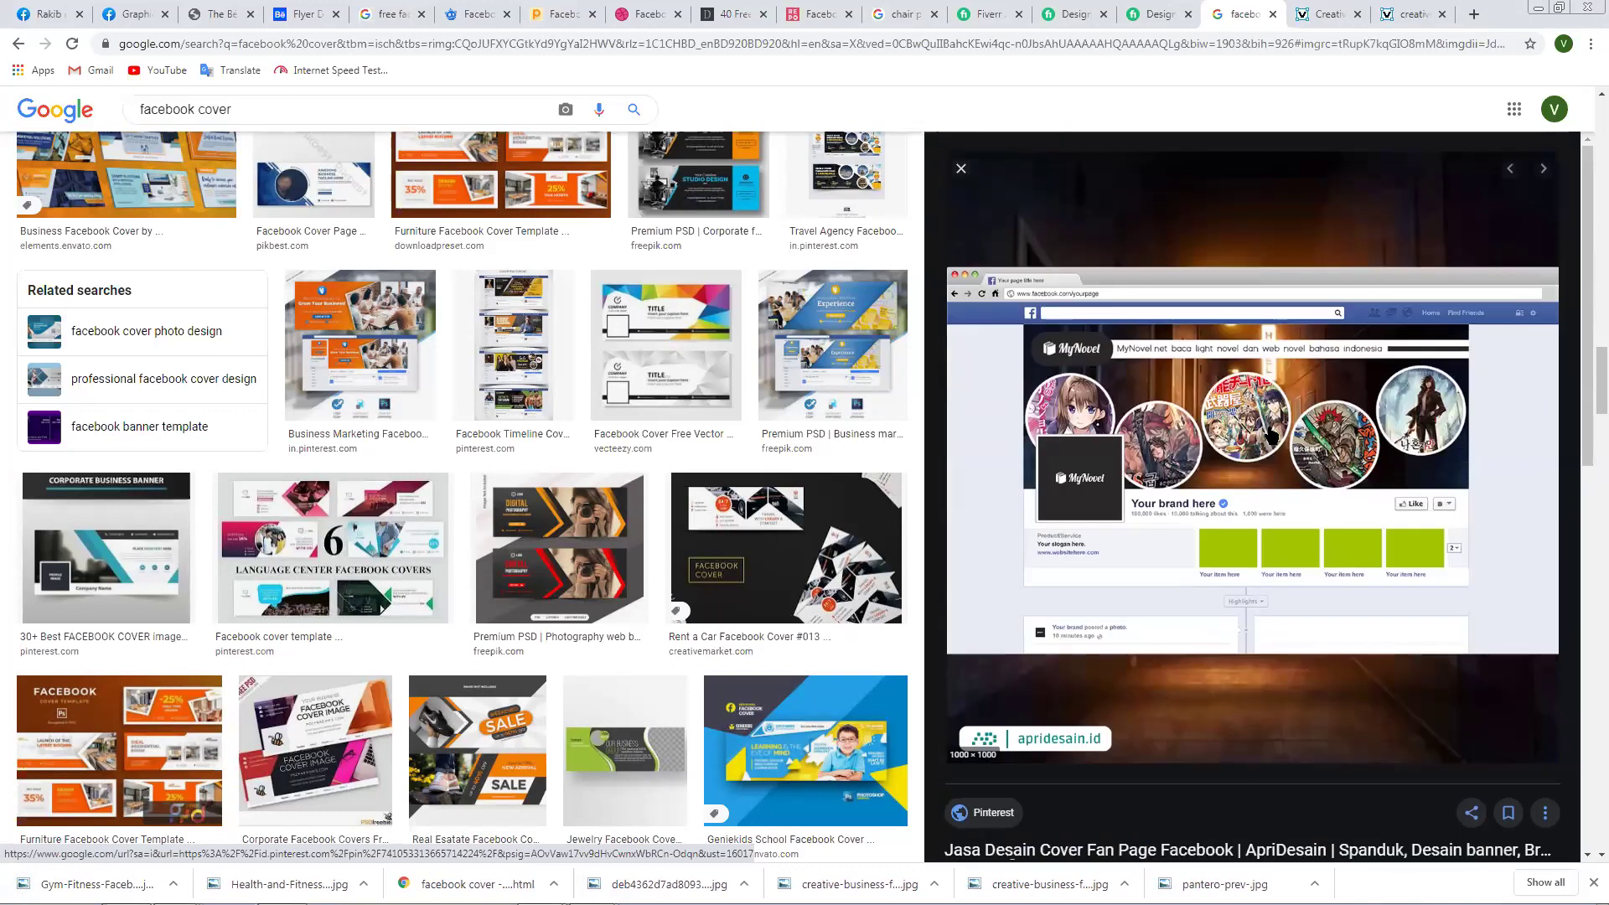
Preview the "Furniture Facebook Cover Template JP6EM8F" result and look through its related images.
{"action": "left_click", "coordinate": [176, 788]}
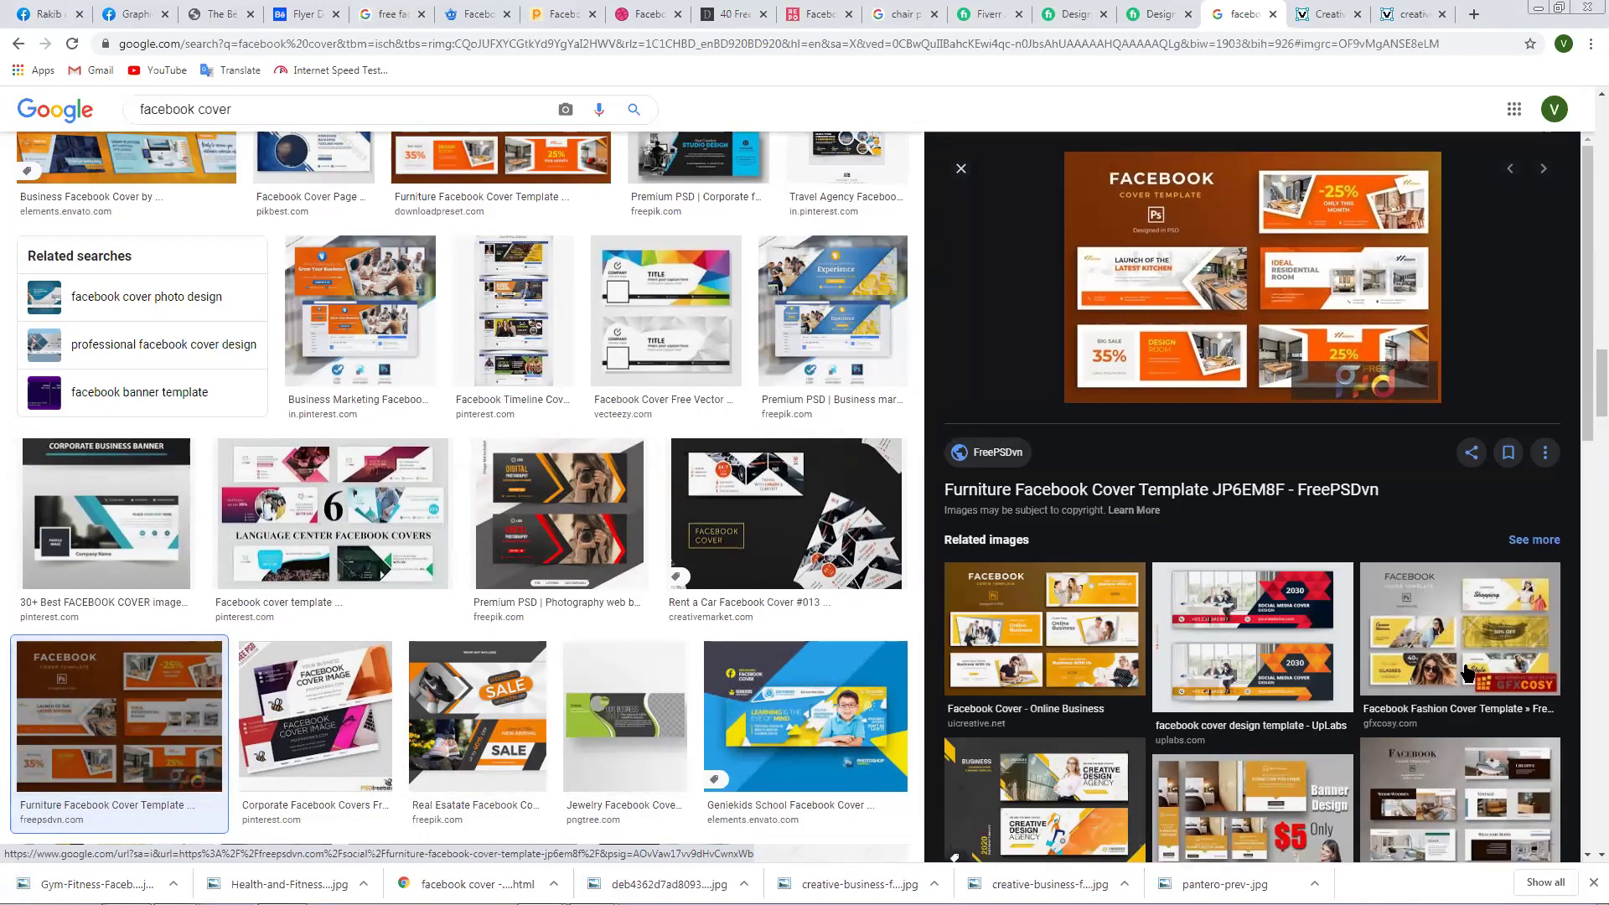
{"action": "scroll", "coordinate": [1467, 670], "scroll_direction": "down", "scroll_amount": 1}
{"action": "scroll", "coordinate": [1463, 607], "scroll_direction": "down", "scroll_amount": 3}
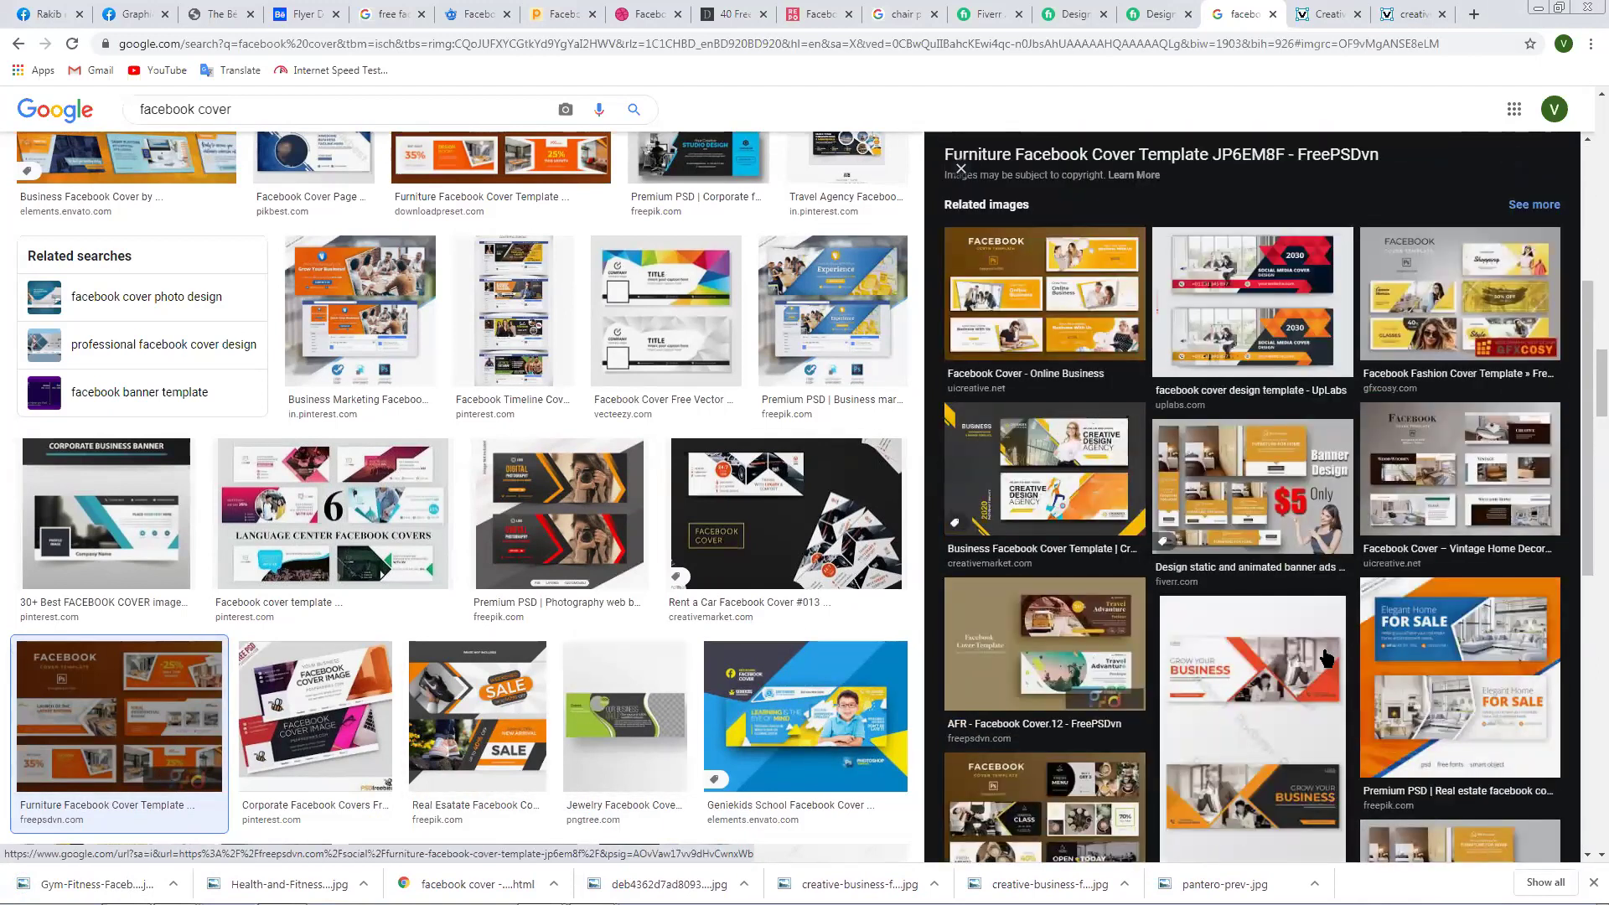
{"action": "scroll", "coordinate": [1297, 679], "scroll_direction": "down", "scroll_amount": 4}
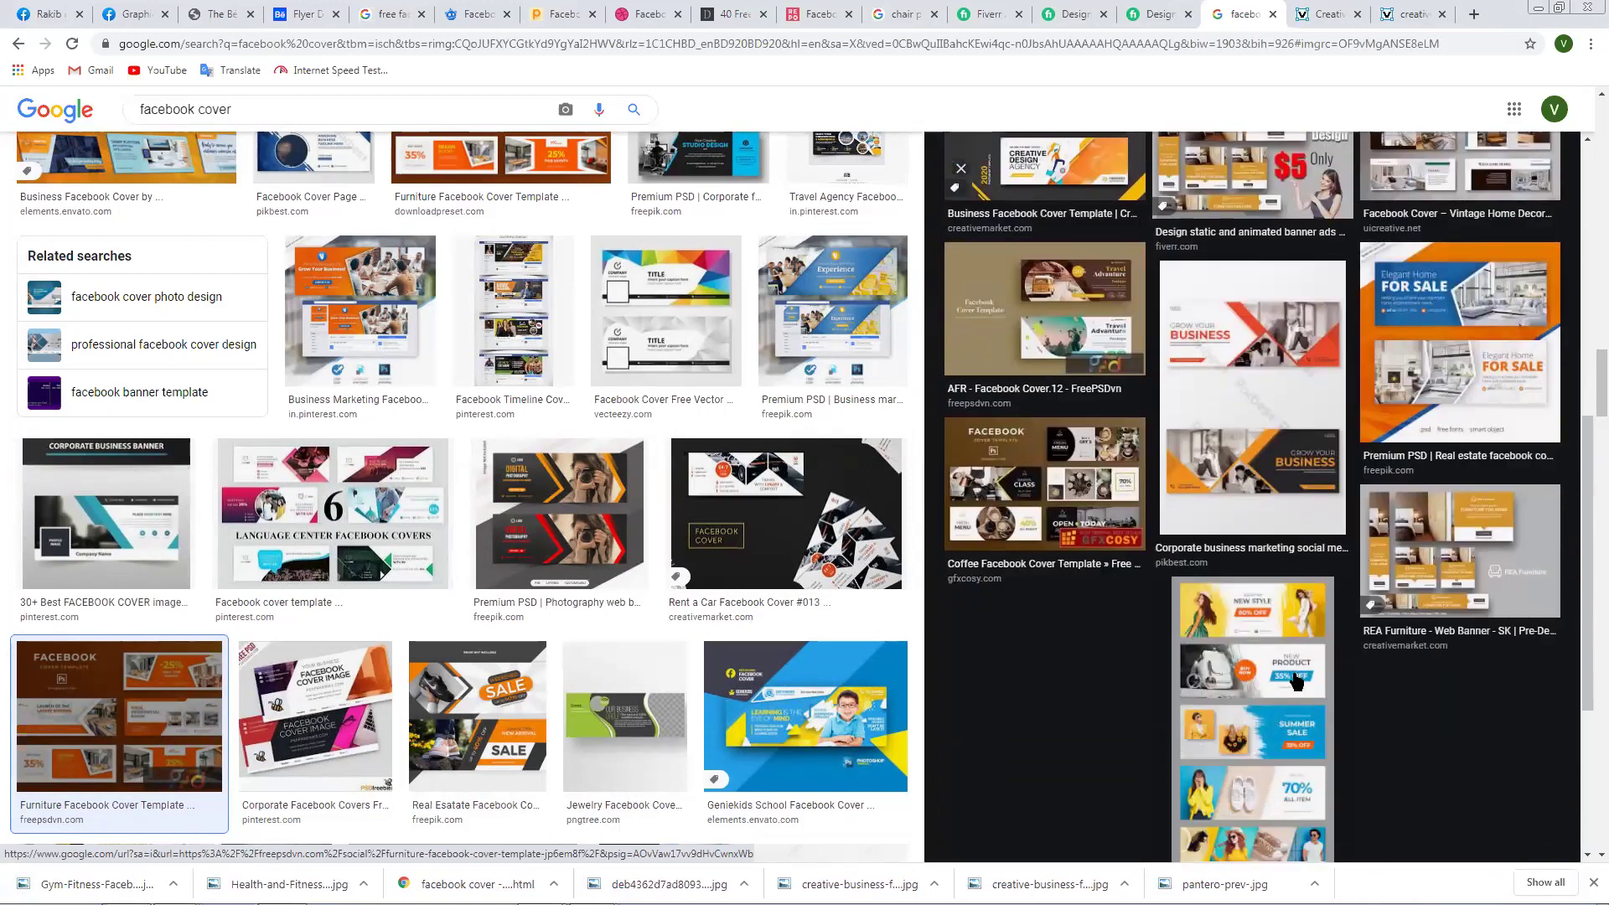
Preview the related "5 Fashion Facebook Cover Templates" from ksioks and save the image to the computer.
{"action": "left_click", "coordinate": [1297, 680]}
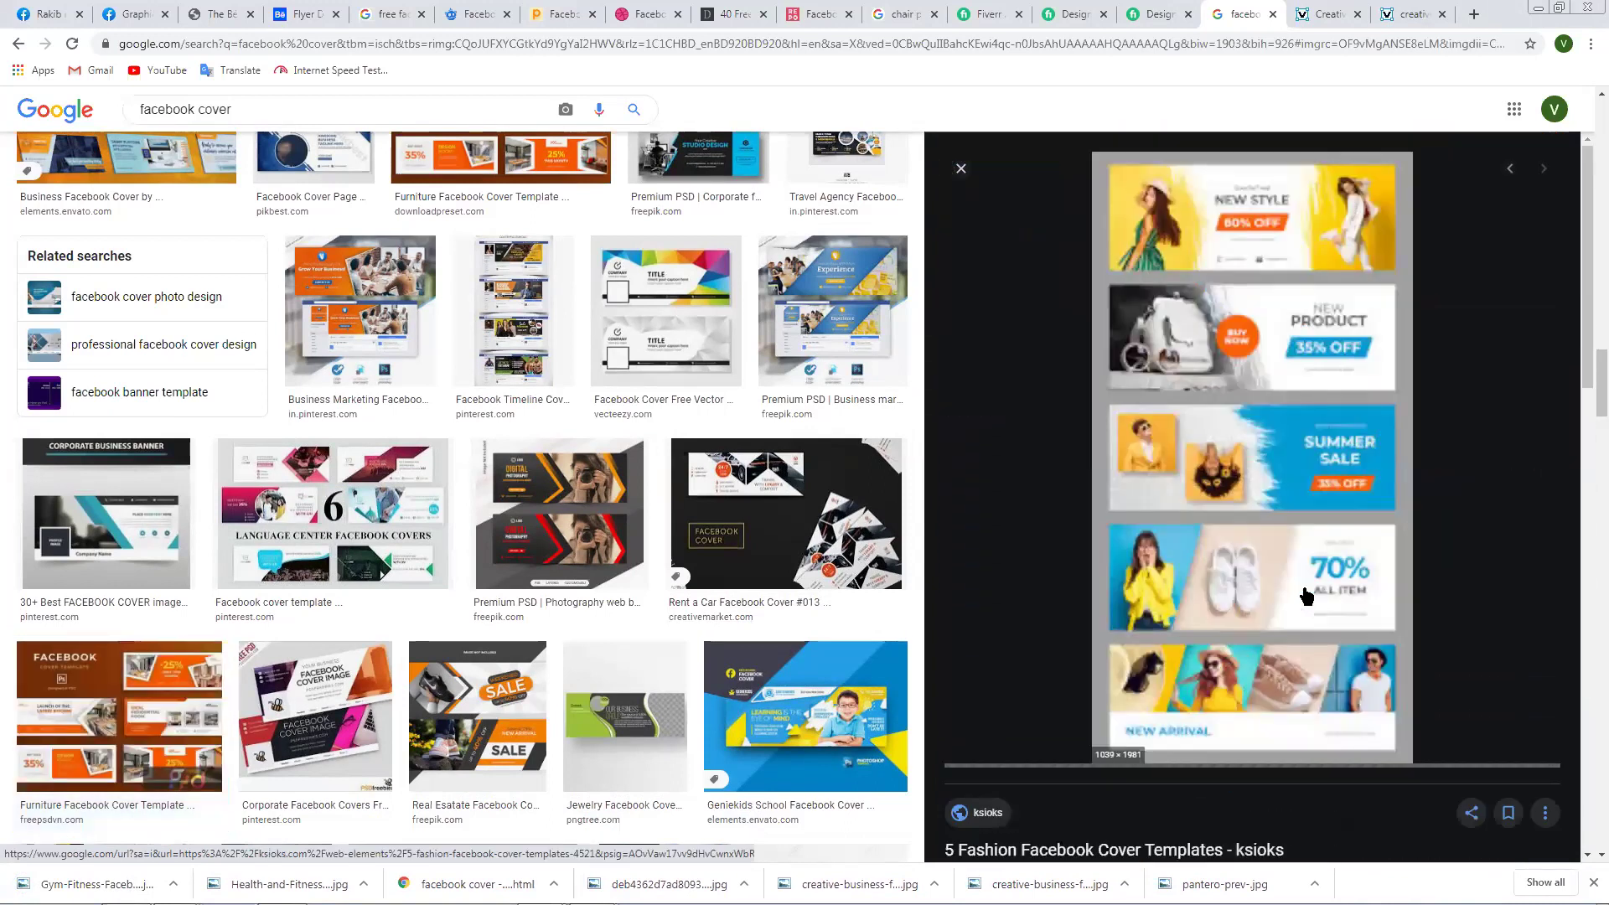
{"action": "right_click", "coordinate": [1225, 329]}
{"action": "left_click", "coordinate": [1294, 476]}
{"action": "key", "text": "Return"}
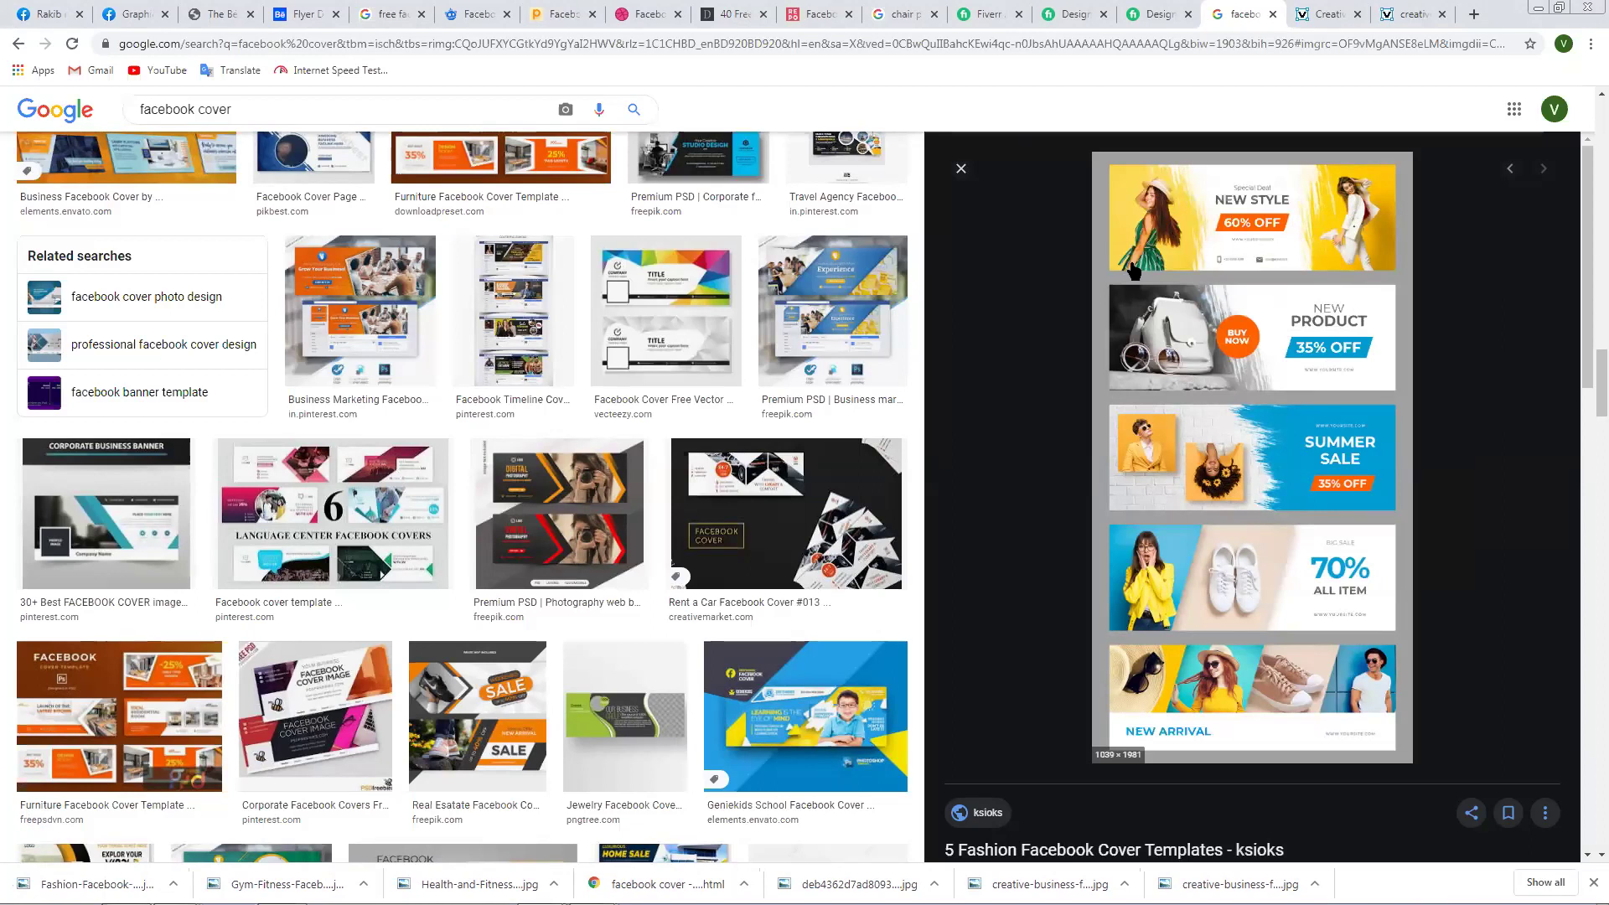
Preview the related Pinterest "12 Facebook Covers" sheet and save the image to the computer.
{"action": "scroll", "coordinate": [1126, 318], "scroll_direction": "down", "scroll_amount": 1}
{"action": "scroll", "coordinate": [1140, 402], "scroll_direction": "down", "scroll_amount": 2}
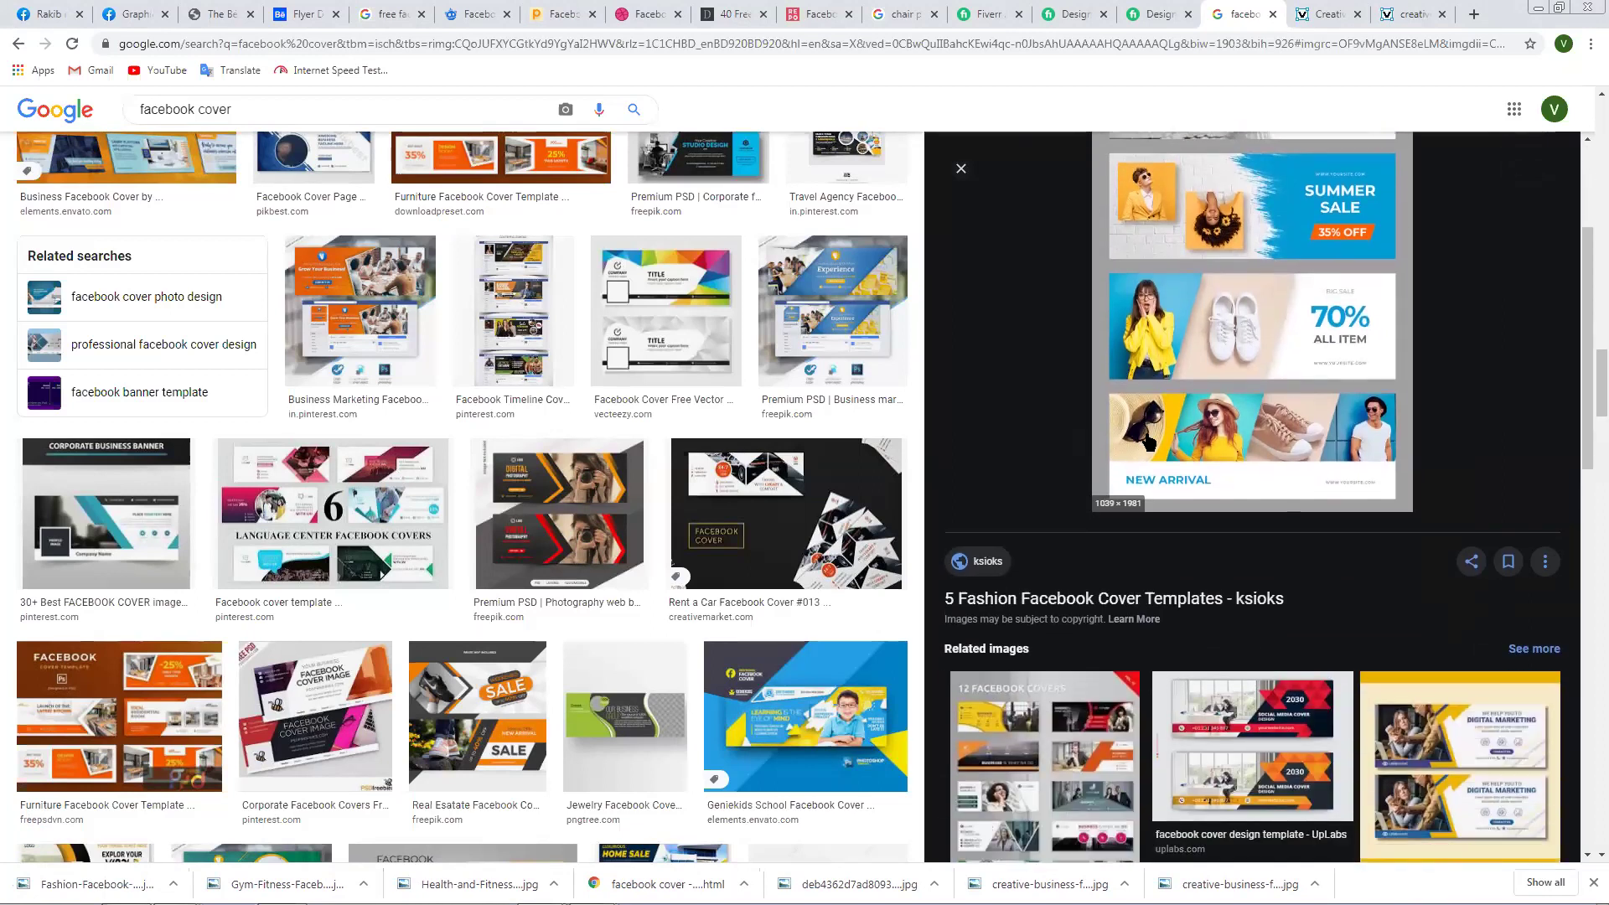
{"action": "scroll", "coordinate": [1150, 442], "scroll_direction": "down", "scroll_amount": 4}
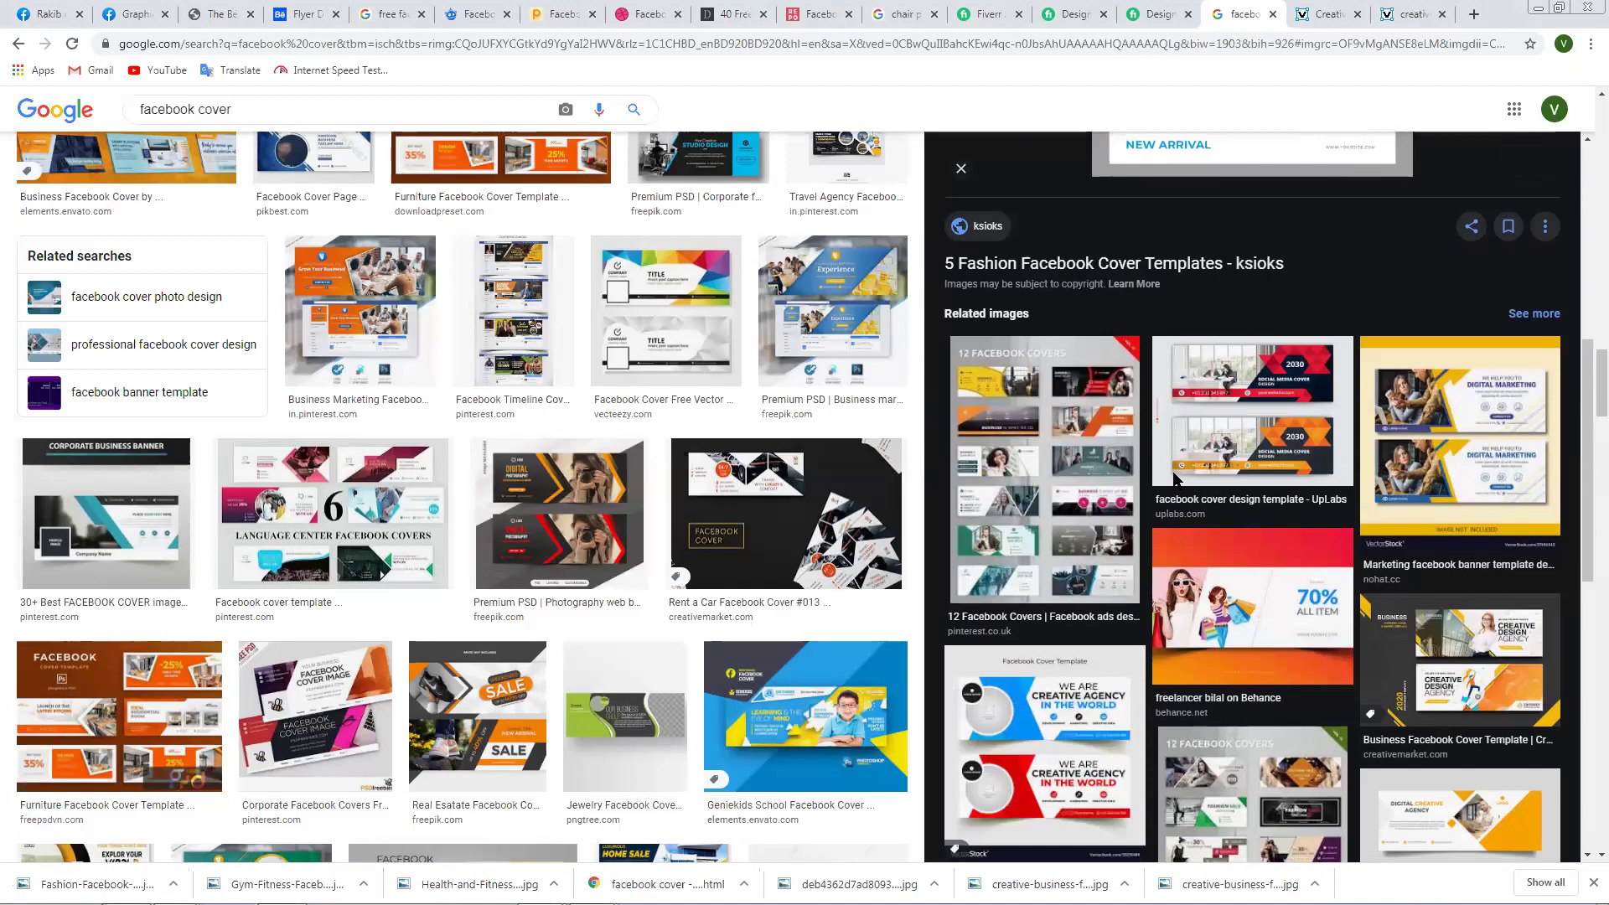
{"action": "left_click", "coordinate": [1096, 559]}
{"action": "right_click", "coordinate": [1219, 391]}
{"action": "left_click", "coordinate": [1269, 532]}
{"action": "key", "text": "Return"}
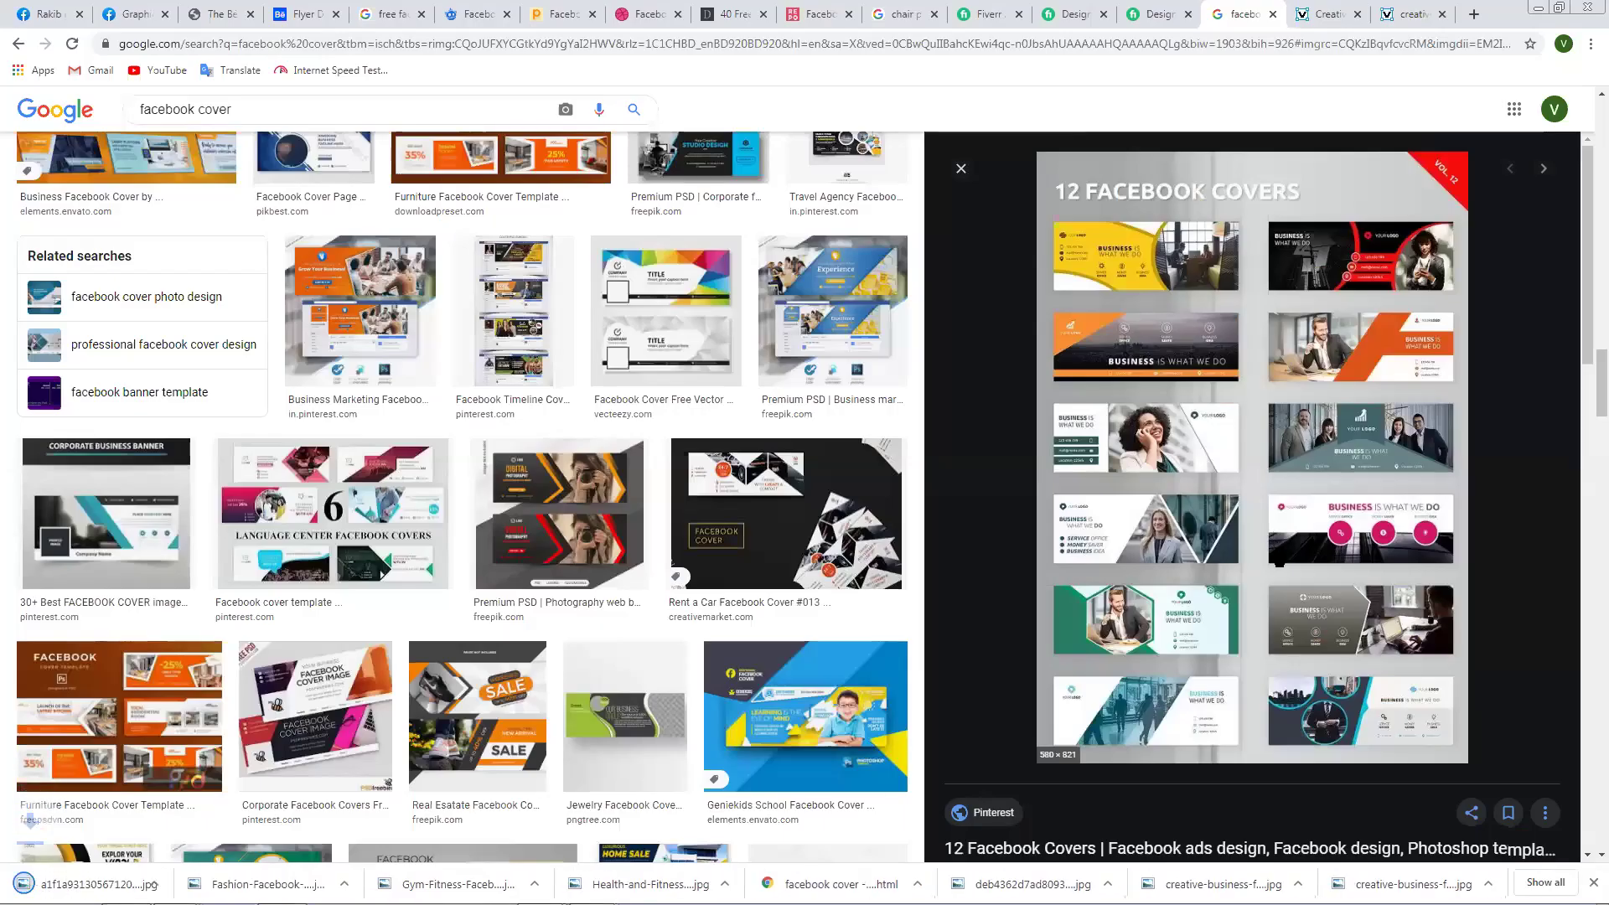
Look through more cover designs, preview the Envato Elements "Facebook Cover PhotoMasks Template" and save its image.
{"action": "scroll", "coordinate": [1229, 577], "scroll_direction": "down", "scroll_amount": 5}
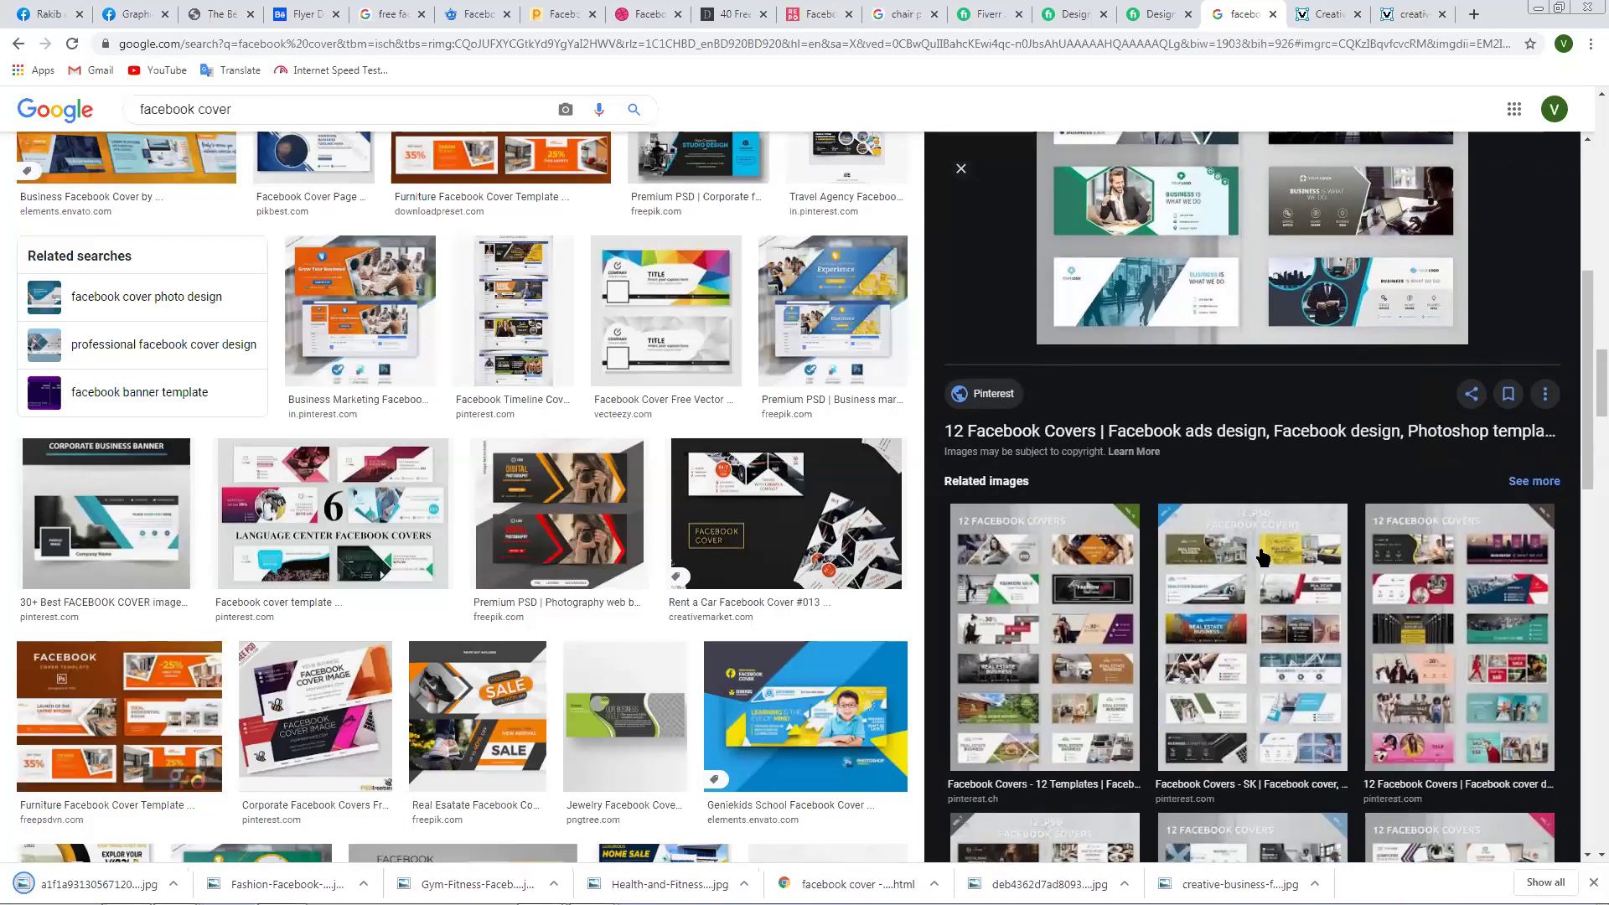
{"action": "scroll", "coordinate": [1262, 557], "scroll_direction": "down", "scroll_amount": 4}
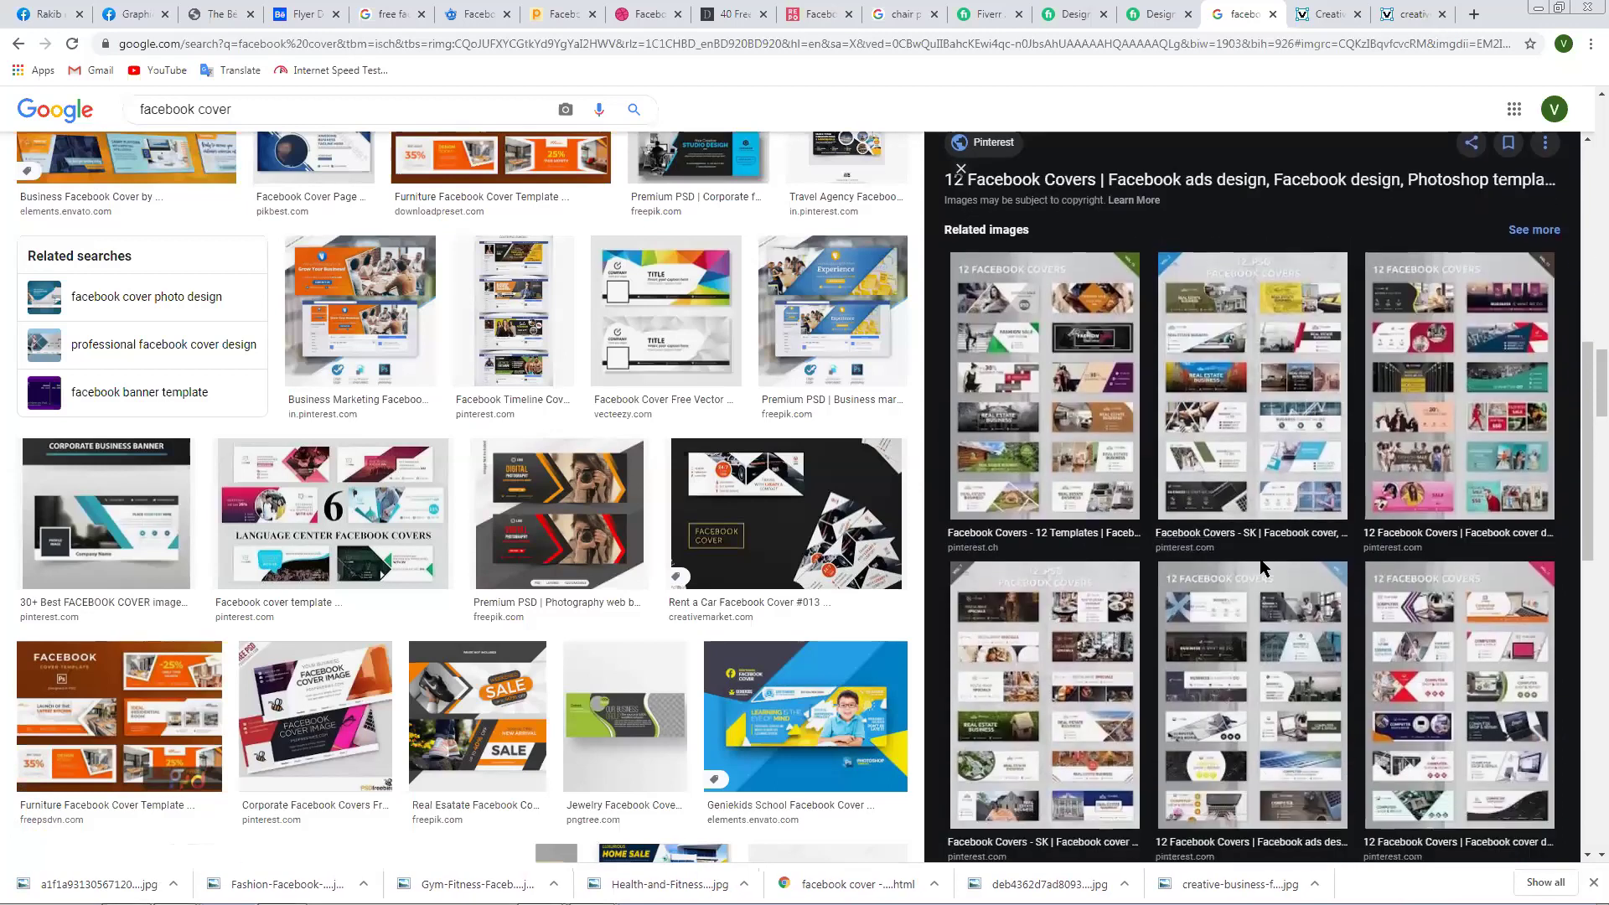
{"action": "scroll", "coordinate": [1262, 567], "scroll_direction": "down", "scroll_amount": 5}
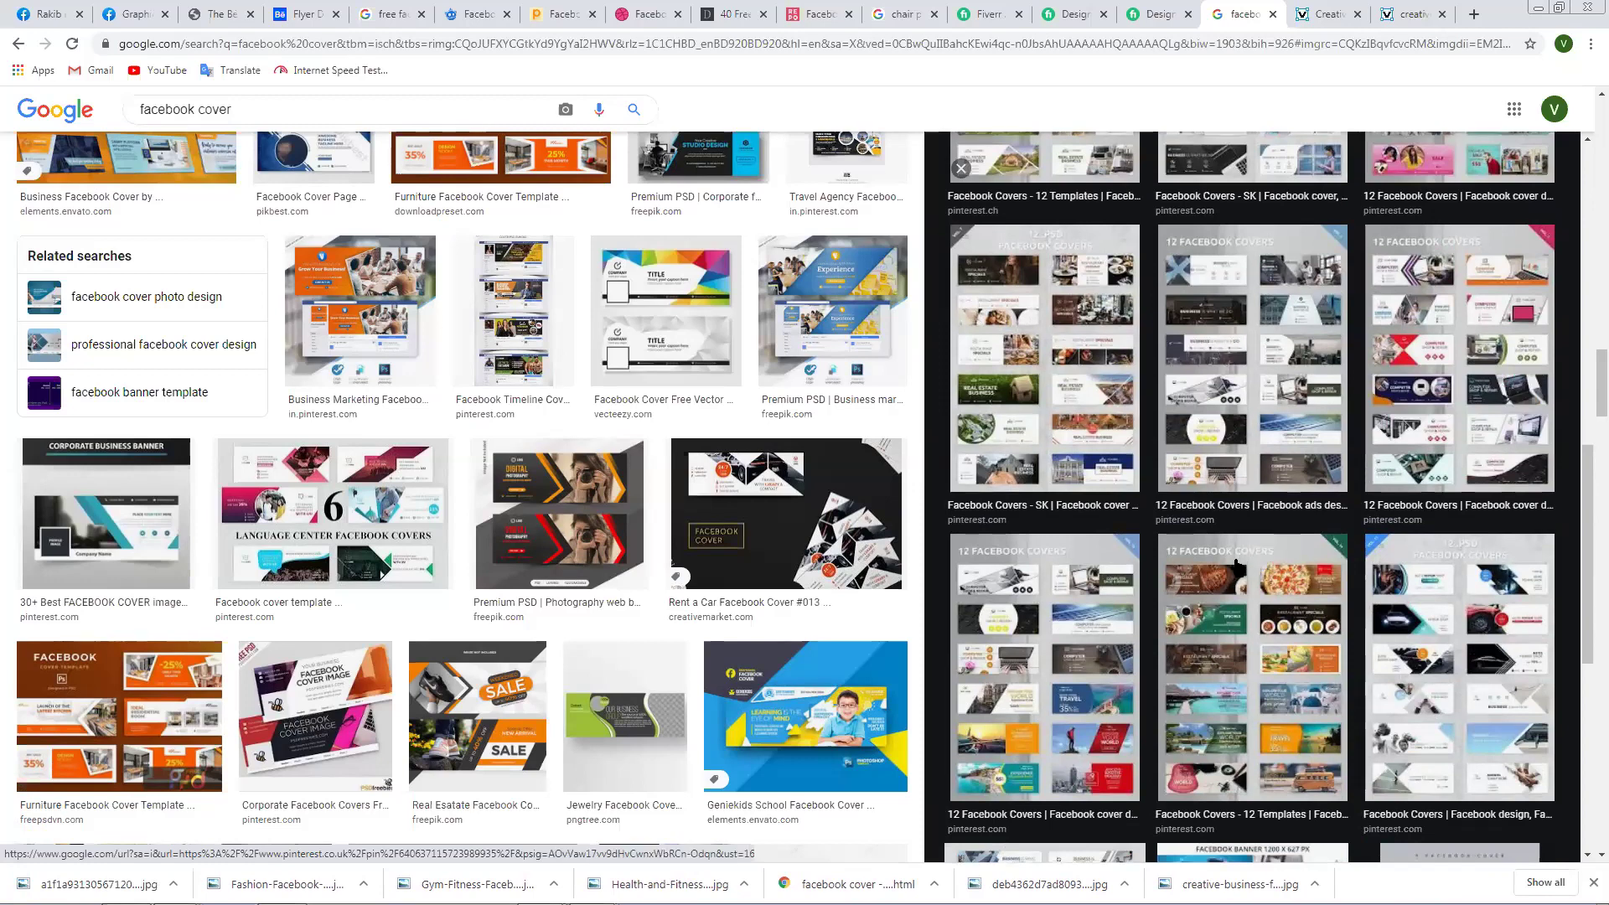
{"action": "scroll", "coordinate": [1323, 596], "scroll_direction": "down", "scroll_amount": 2}
{"action": "scroll", "coordinate": [739, 610], "scroll_direction": "down", "scroll_amount": 5}
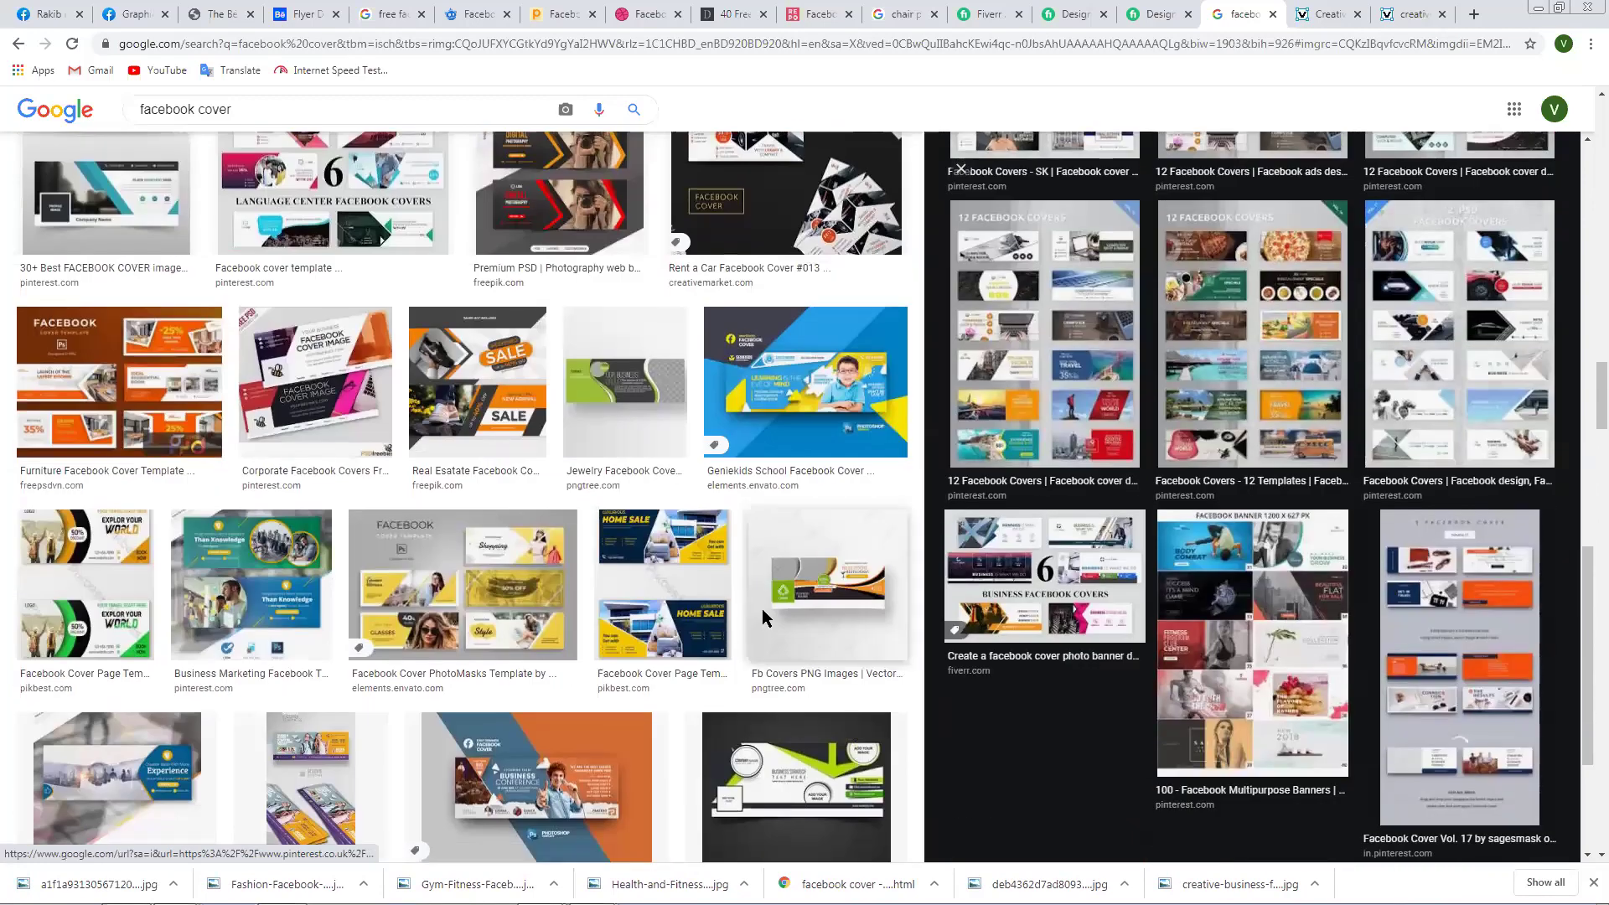
{"action": "scroll", "coordinate": [737, 602], "scroll_direction": "down", "scroll_amount": 5}
{"action": "scroll", "coordinate": [711, 593], "scroll_direction": "up", "scroll_amount": 4}
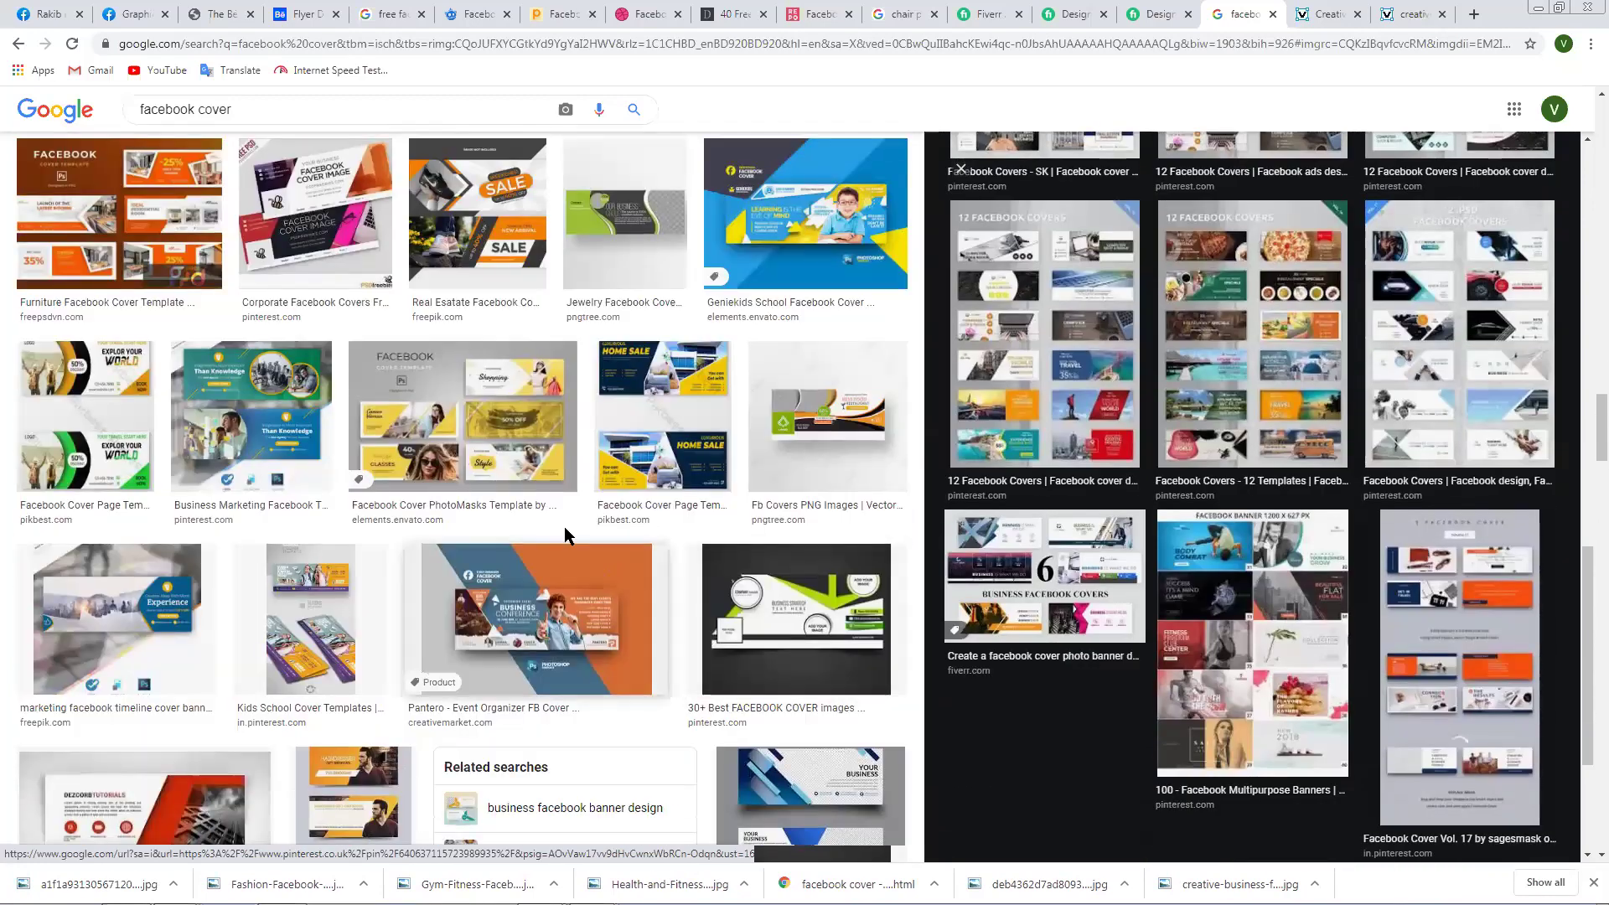
{"action": "left_click", "coordinate": [516, 472]}
{"action": "right_click", "coordinate": [1178, 363]}
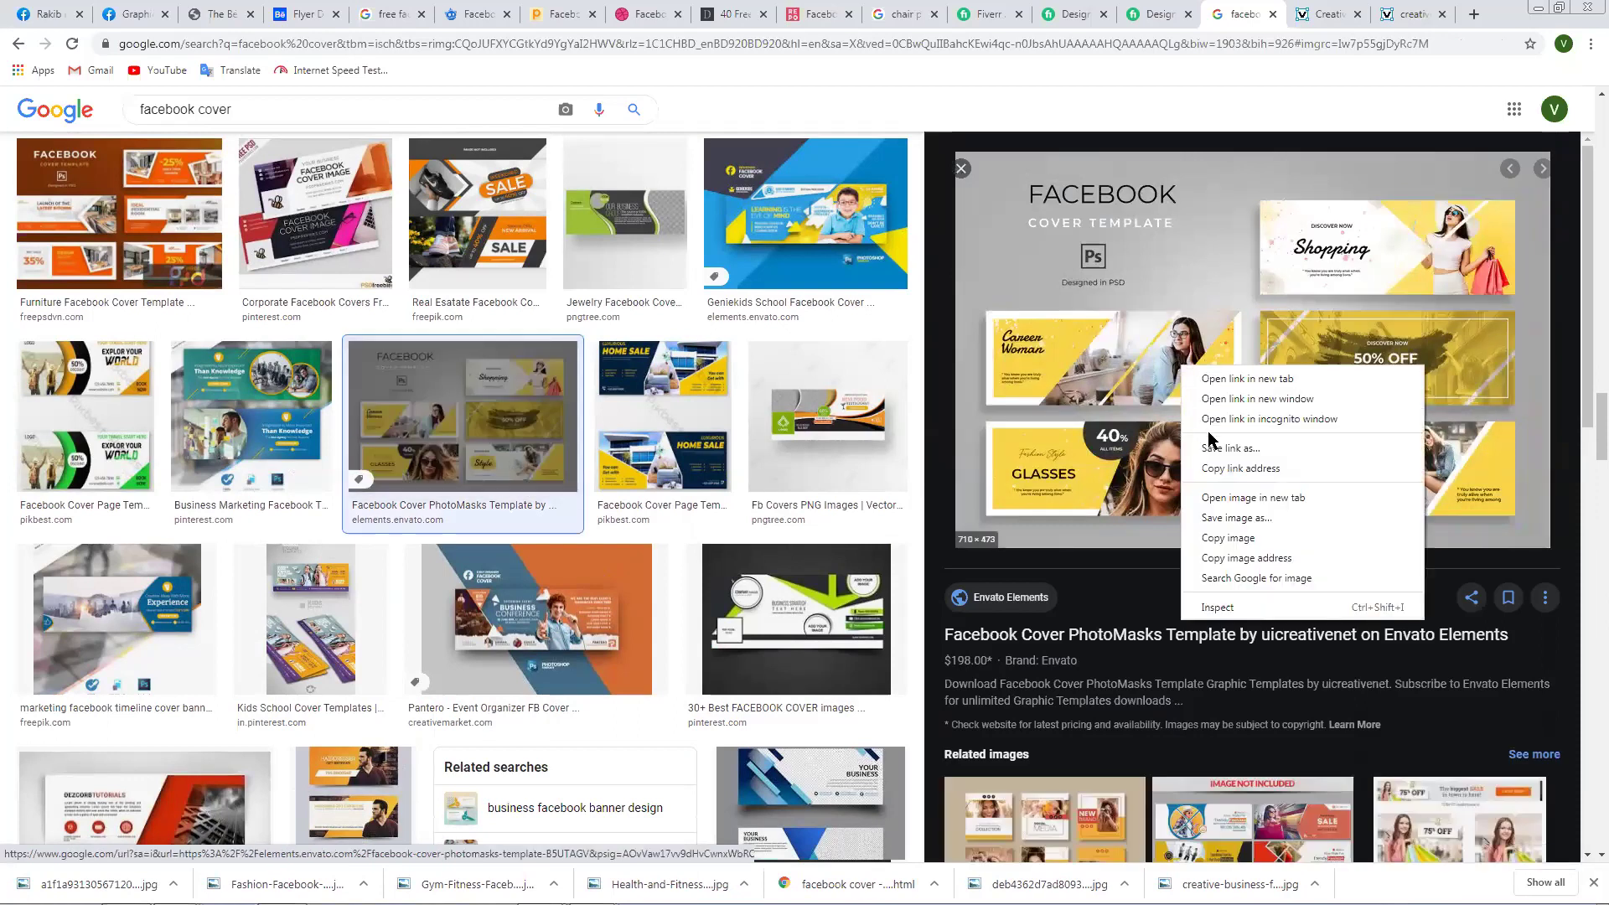
{"action": "left_click", "coordinate": [1225, 522]}
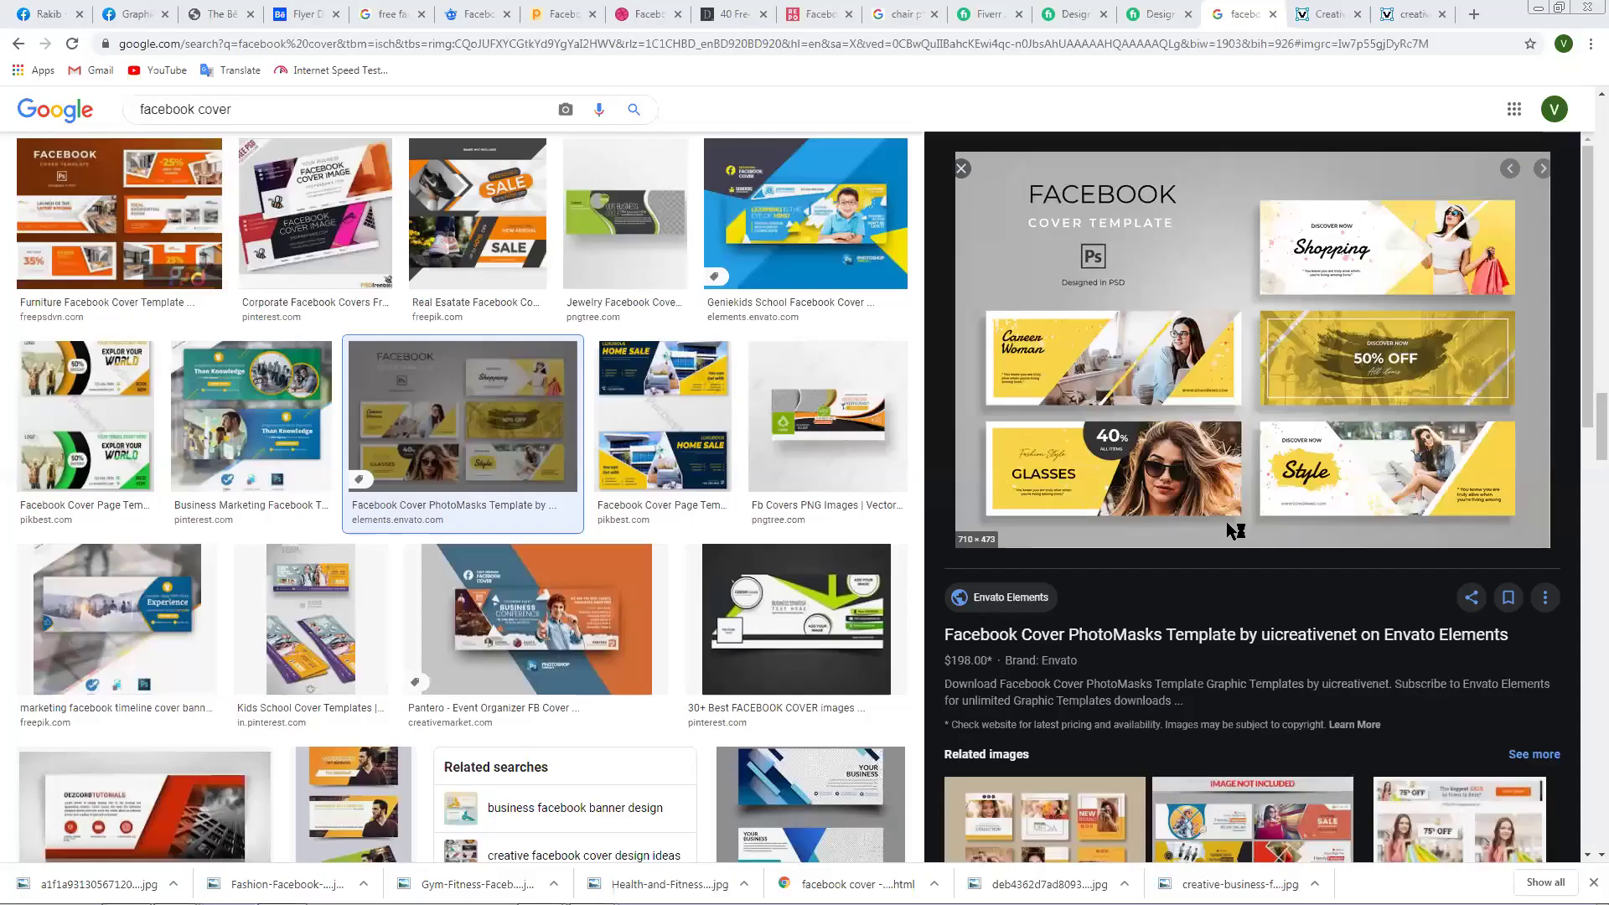
Browse further cover results and preview Freepik's "Fashion facebook cover banner template" among the related images.
{"action": "scroll", "coordinate": [932, 479], "scroll_direction": "down", "scroll_amount": 8}
{"action": "scroll", "coordinate": [932, 479], "scroll_direction": "down", "scroll_amount": 3}
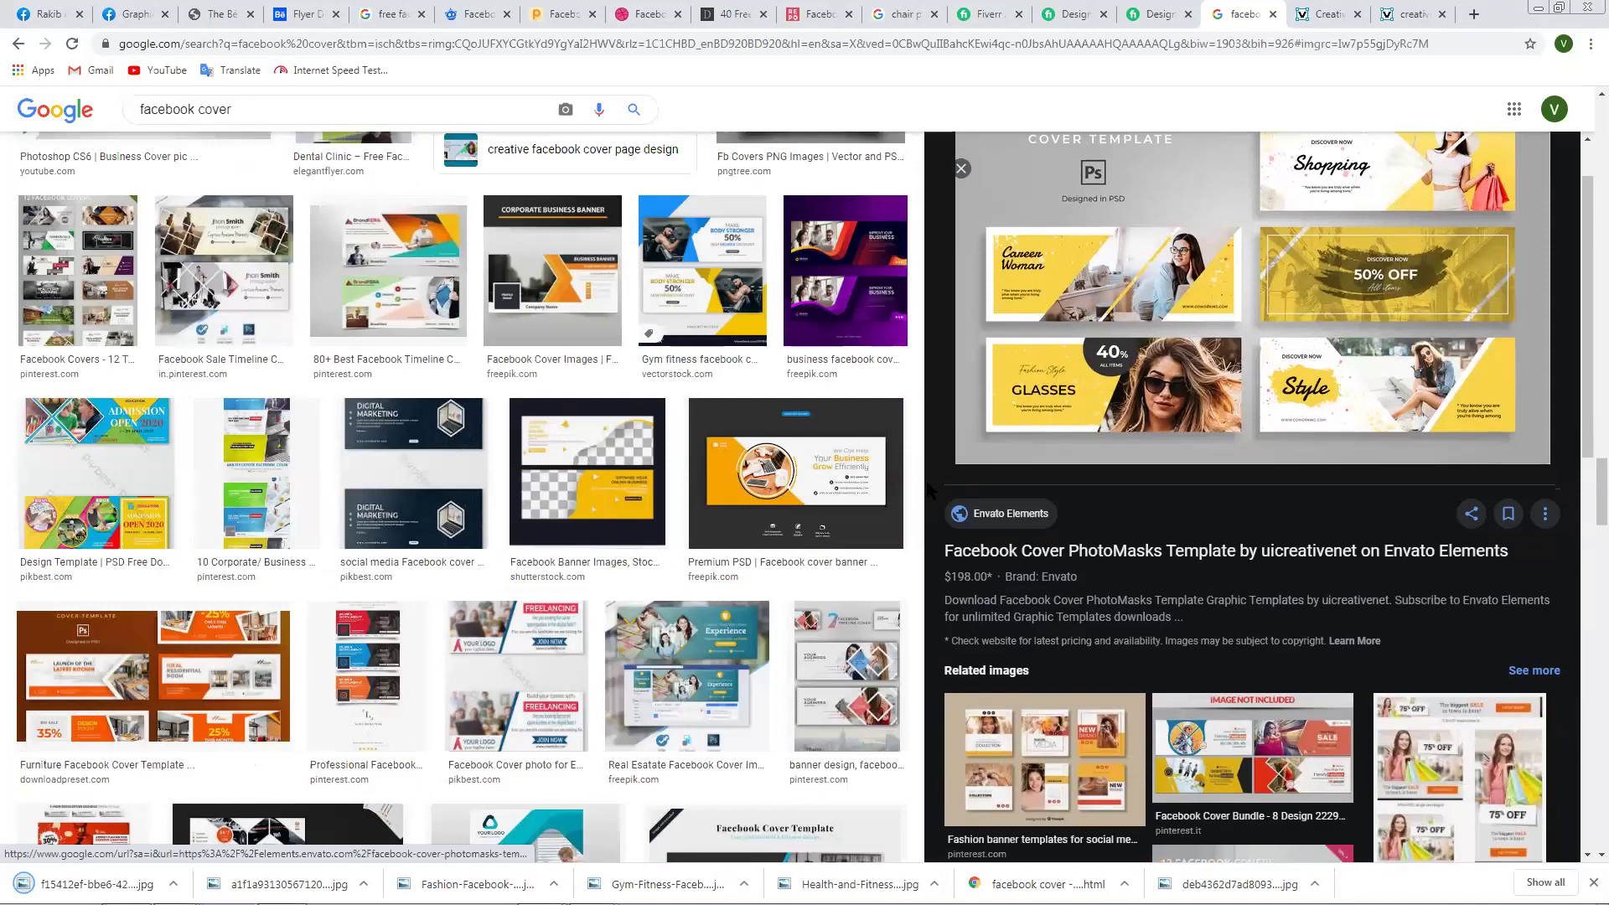
{"action": "scroll", "coordinate": [808, 582], "scroll_direction": "down", "scroll_amount": 4}
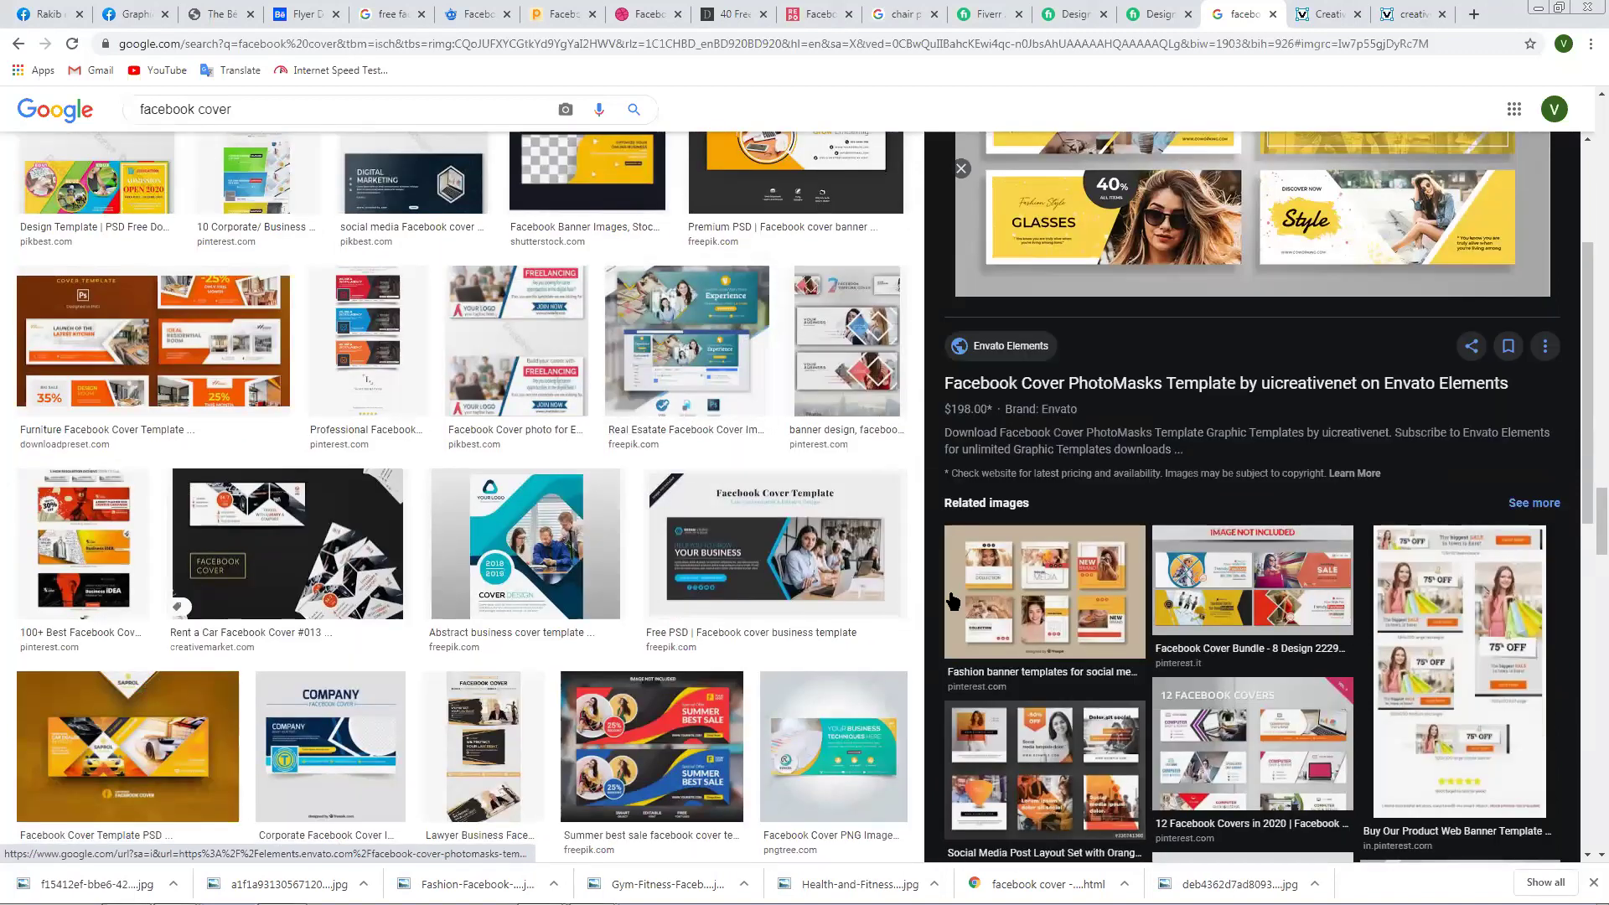
{"action": "scroll", "coordinate": [1070, 630], "scroll_direction": "down", "scroll_amount": 2}
{"action": "scroll", "coordinate": [1142, 672], "scroll_direction": "down", "scroll_amount": 1}
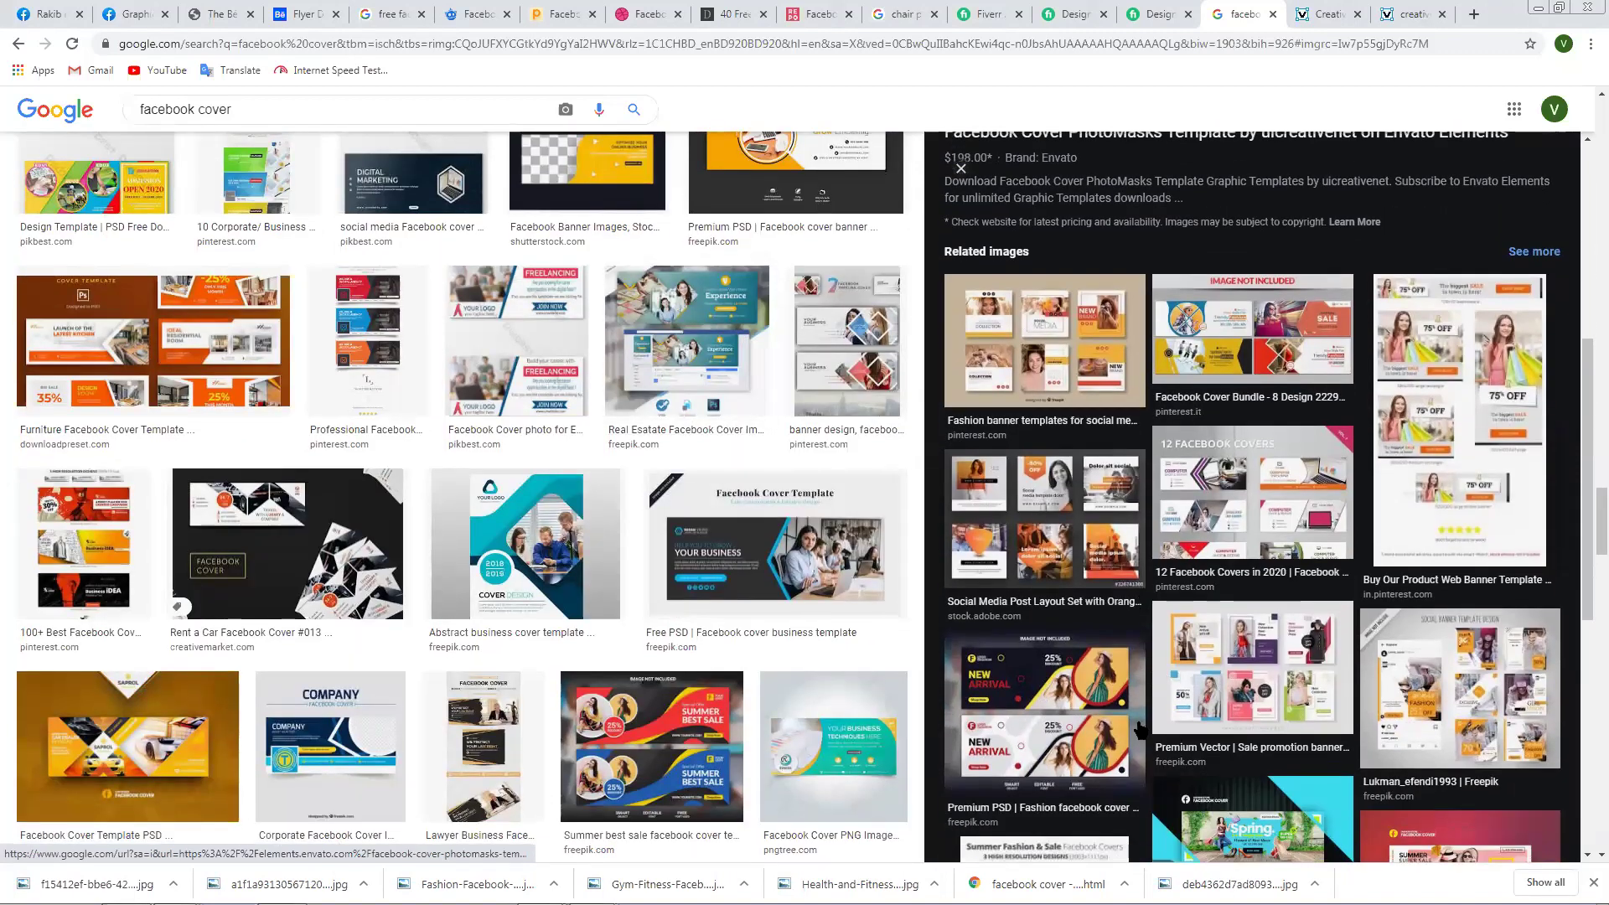
{"action": "left_click", "coordinate": [1079, 749]}
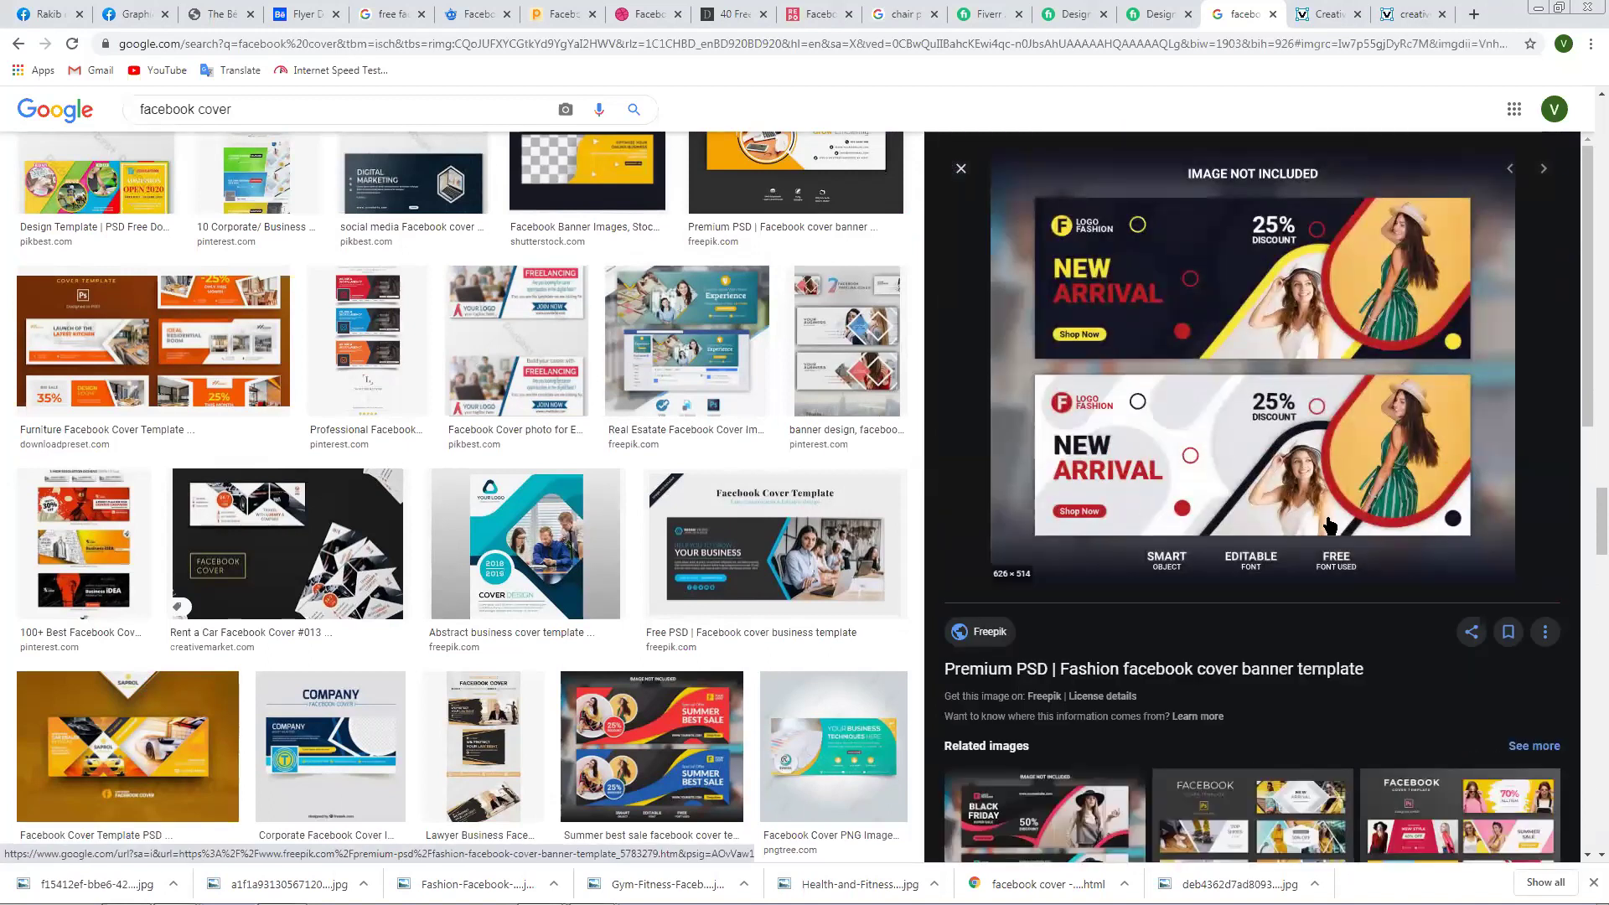
{"action": "scroll", "coordinate": [1081, 394], "scroll_direction": "down", "scroll_amount": 1}
{"action": "scroll", "coordinate": [1102, 388], "scroll_direction": "up", "scroll_amount": 1}
{"action": "scroll", "coordinate": [1439, 262], "scroll_direction": "up", "scroll_amount": 1}
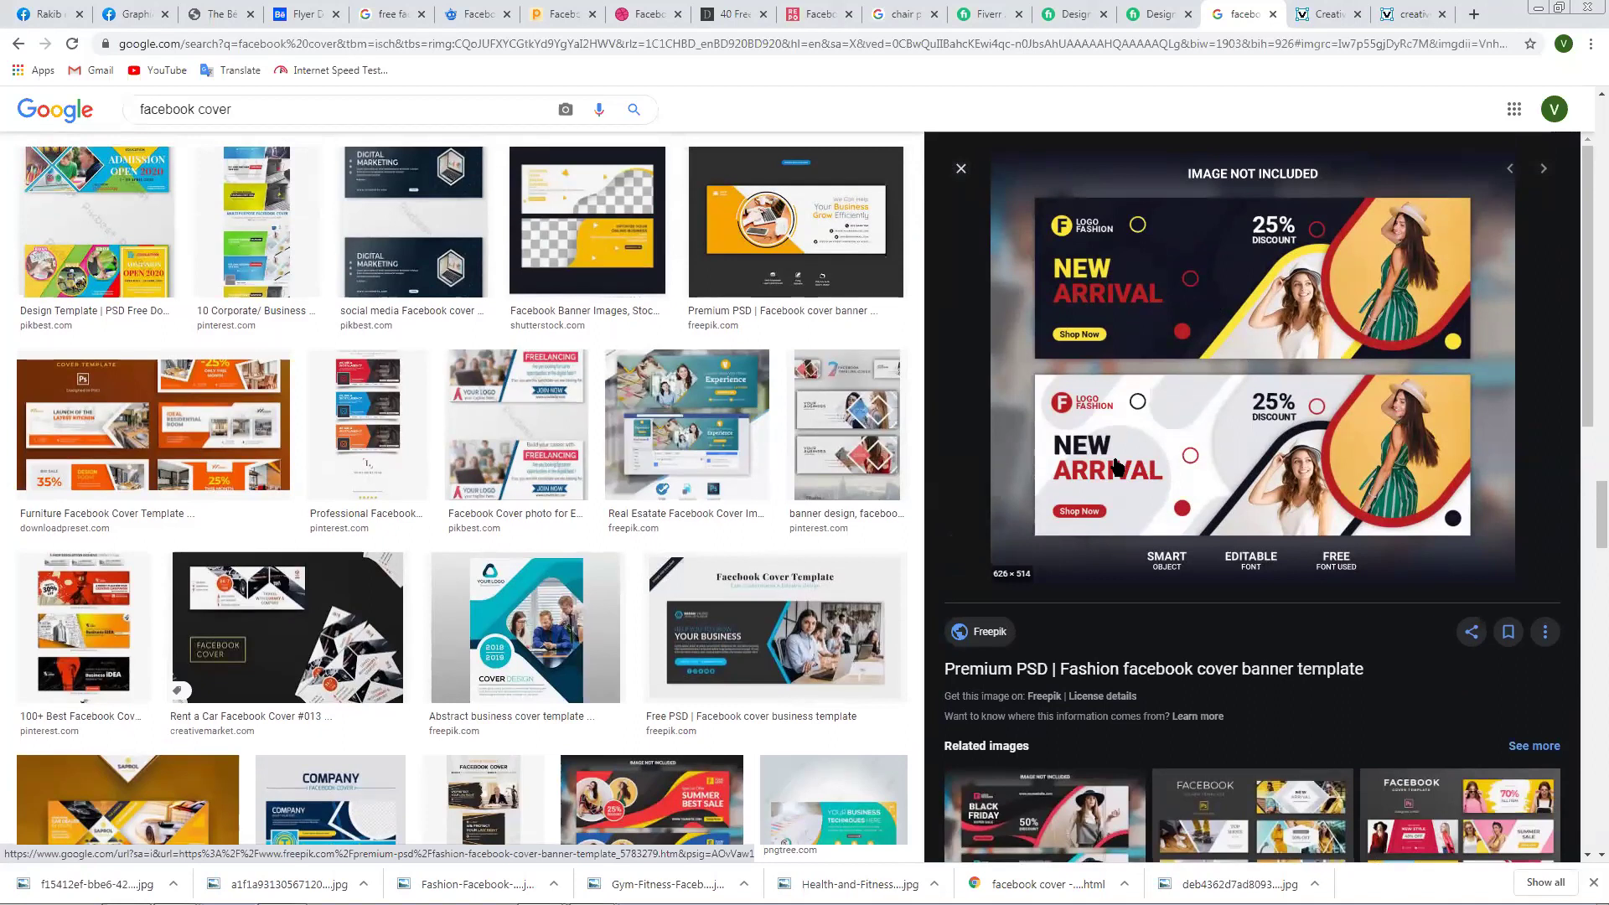
Look through the remaining "facebook cover" results and the images related to the fashion cover banner.
{"action": "scroll", "coordinate": [1117, 464], "scroll_direction": "down", "scroll_amount": 6}
{"action": "scroll", "coordinate": [706, 548], "scroll_direction": "down", "scroll_amount": 9}
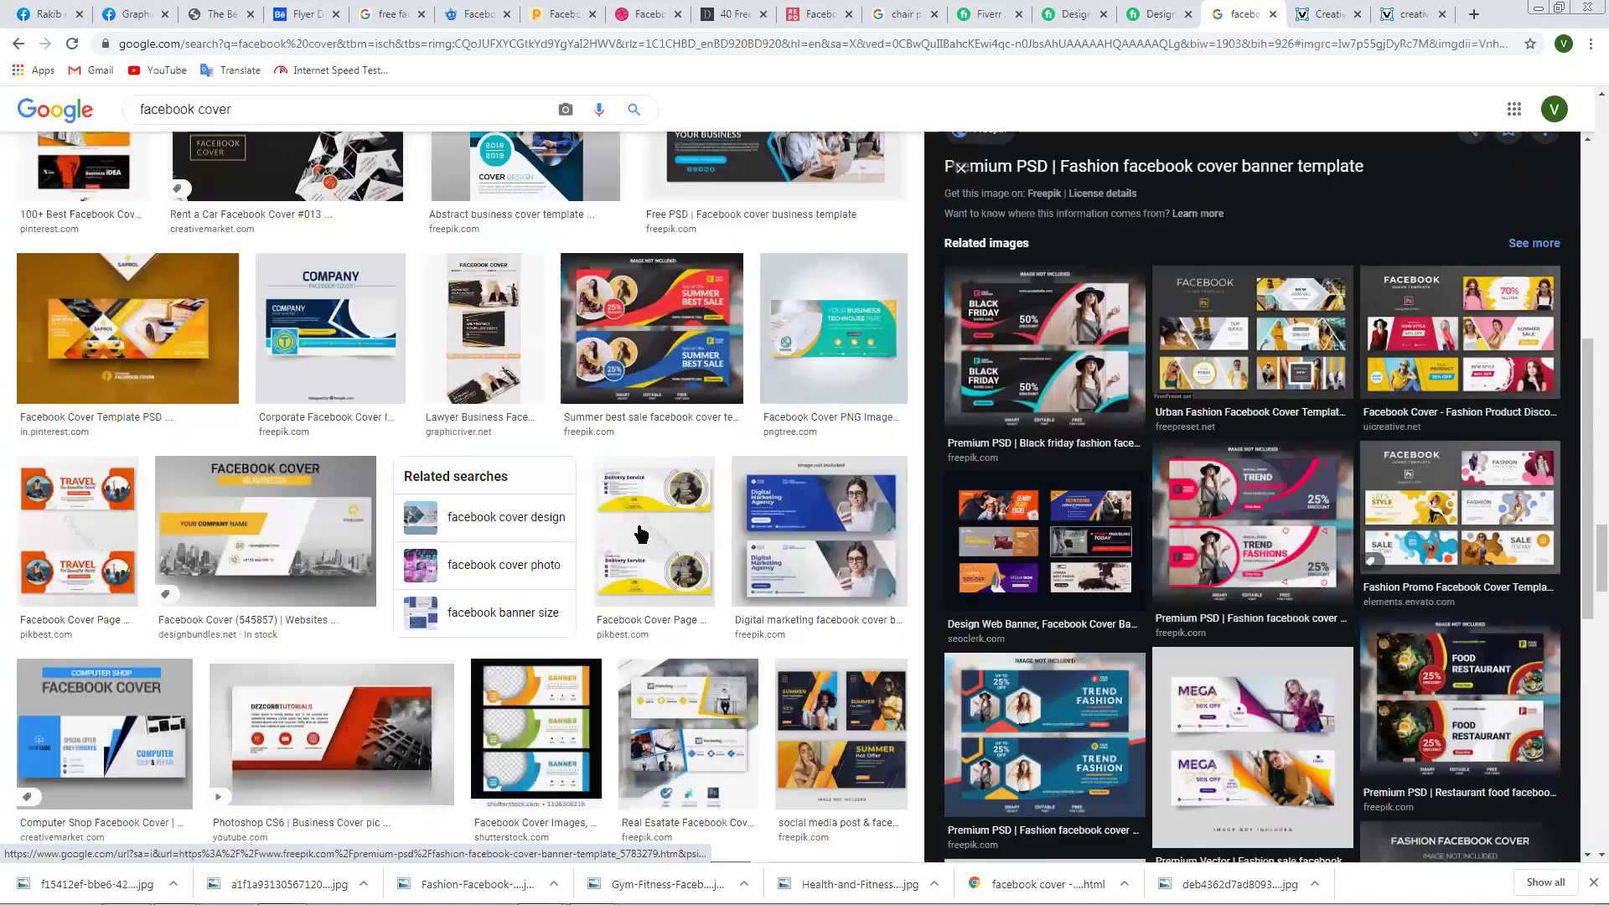
{"action": "scroll", "coordinate": [706, 549], "scroll_direction": "down", "scroll_amount": 3}
{"action": "scroll", "coordinate": [1340, 534], "scroll_direction": "down", "scroll_amount": 3}
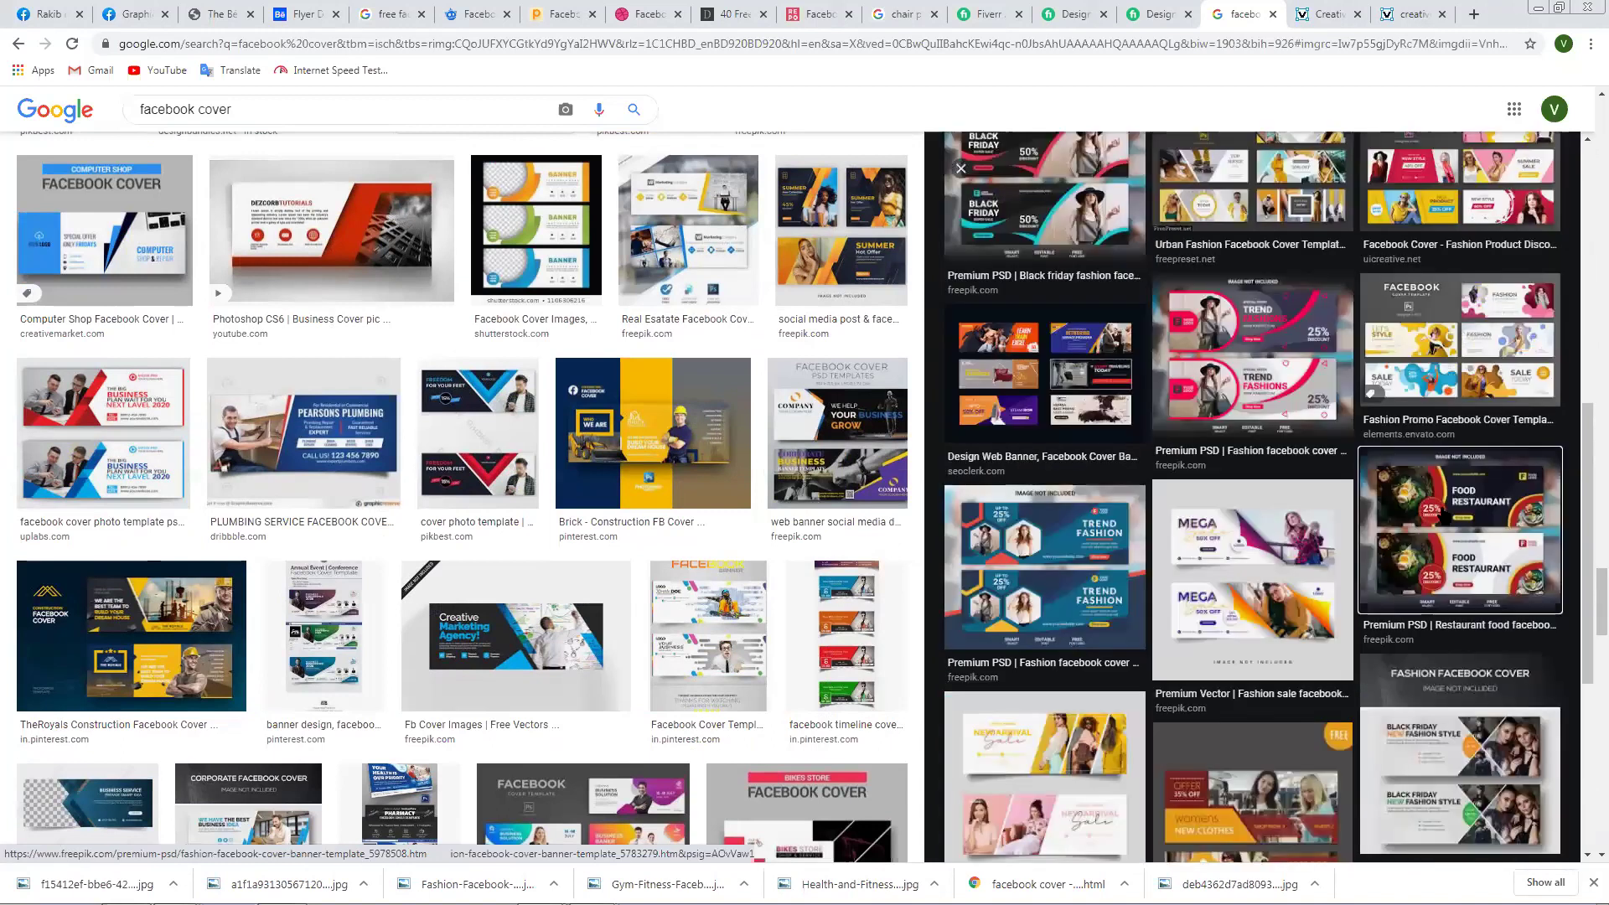
Preview Freepik's "Restaurant food facebook cover banner template" among the related images and save its image to the computer.
{"action": "left_click", "coordinate": [1341, 533]}
{"action": "right_click", "coordinate": [1203, 417]}
{"action": "left_click", "coordinate": [1268, 568]}
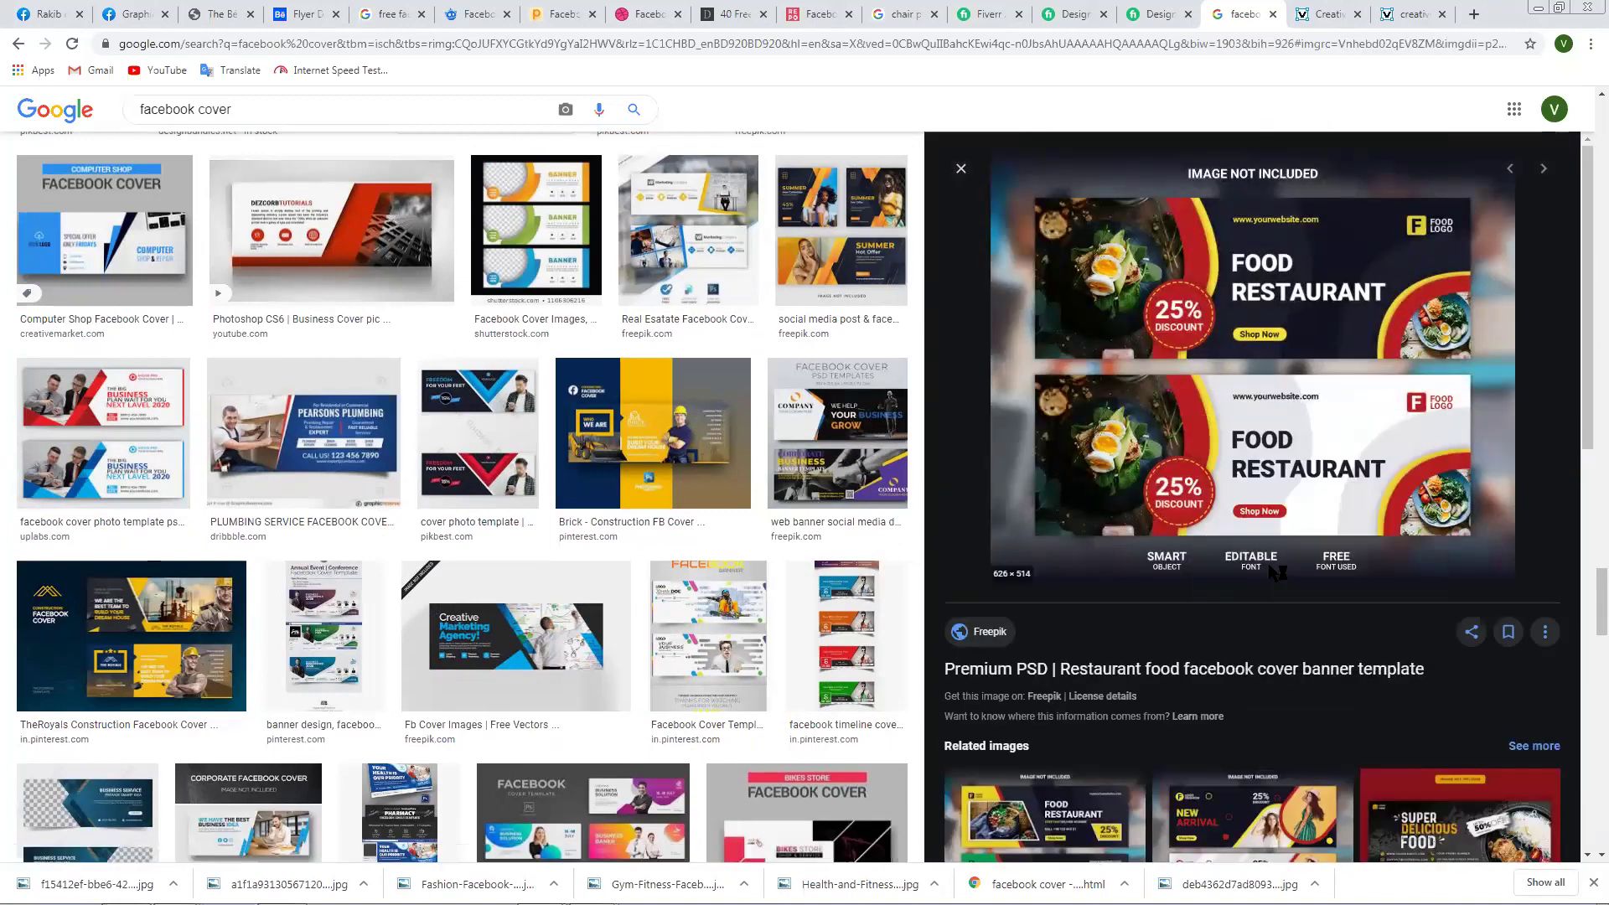
{"action": "key", "text": "Return"}
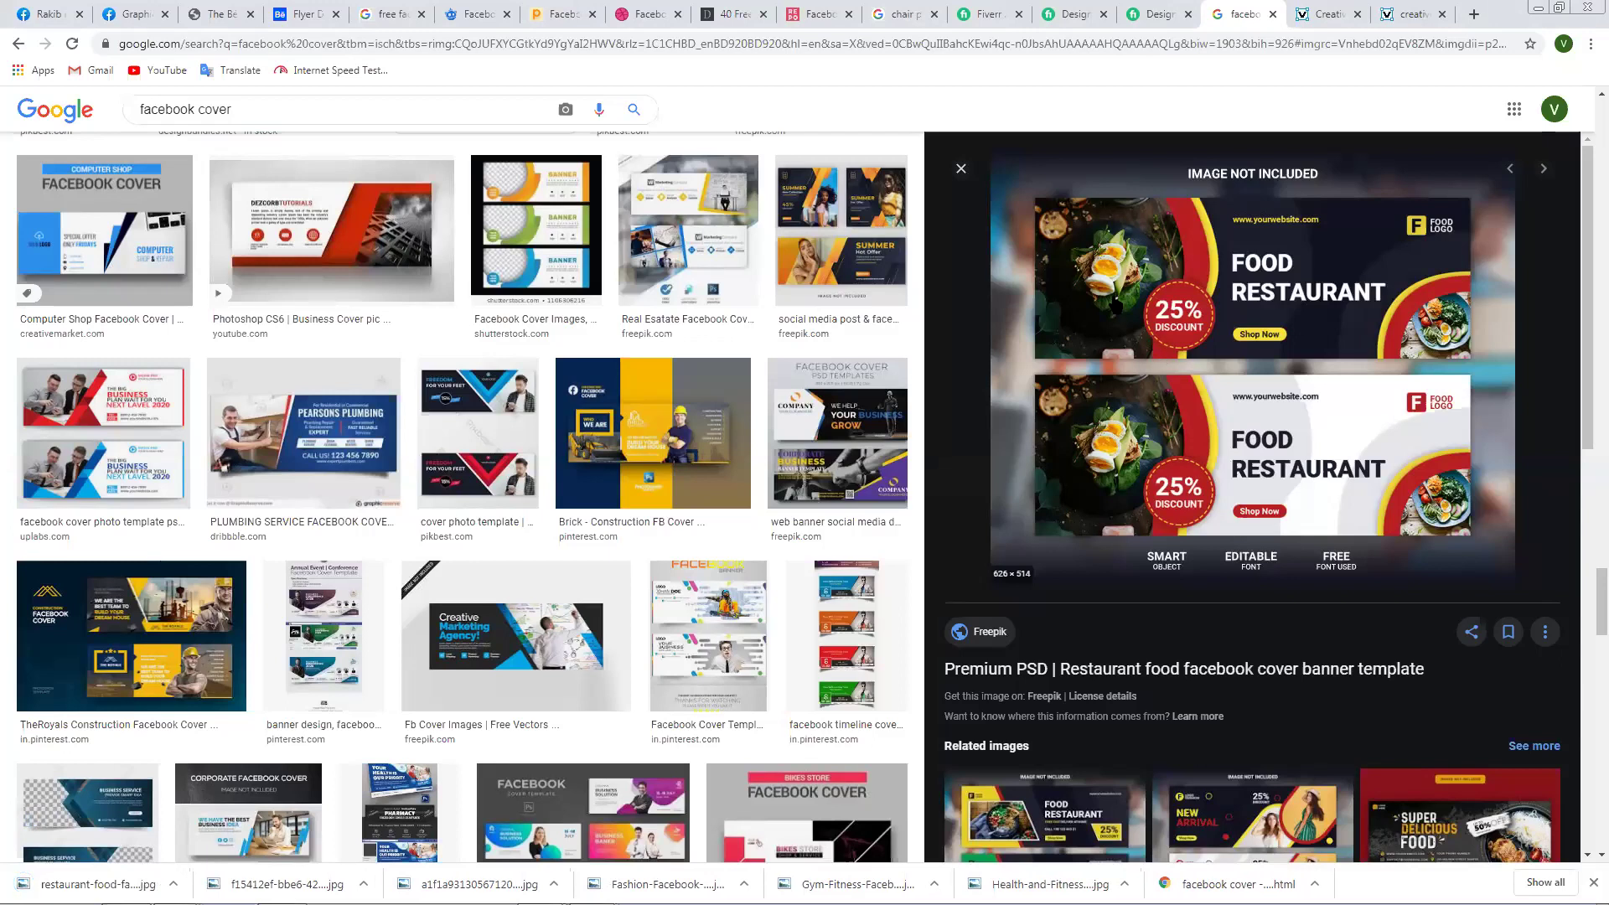
Browse the related food covers, preview "Facebook cover banner template for food and restaurant" and save its image.
{"action": "scroll", "coordinate": [1111, 431], "scroll_direction": "down", "scroll_amount": 3}
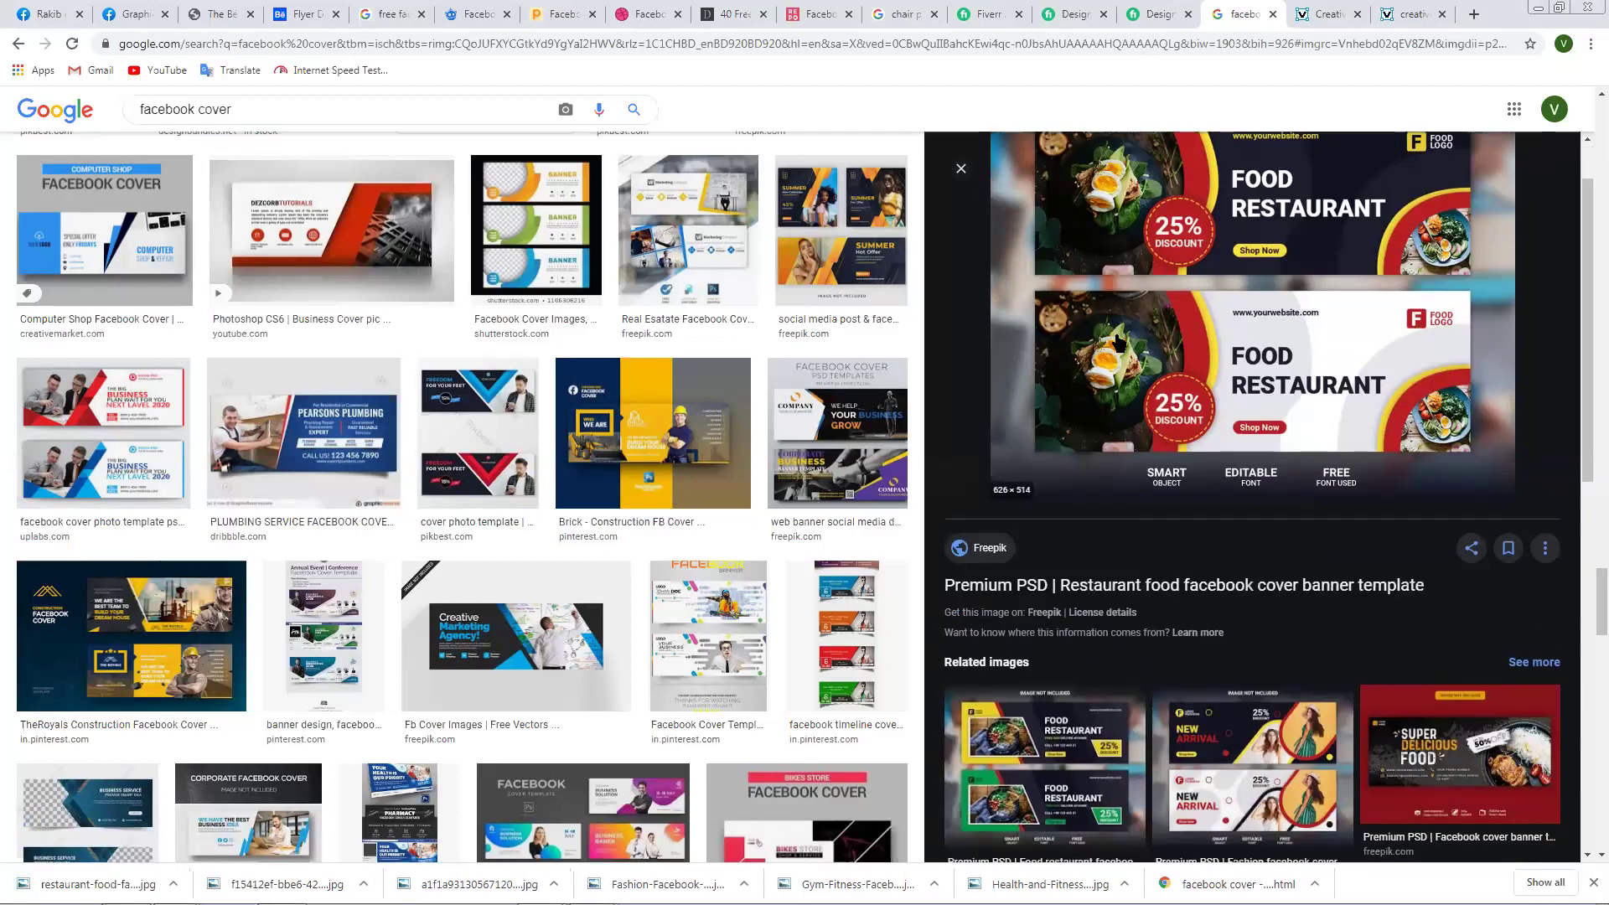
{"action": "scroll", "coordinate": [1115, 424], "scroll_direction": "down", "scroll_amount": 2}
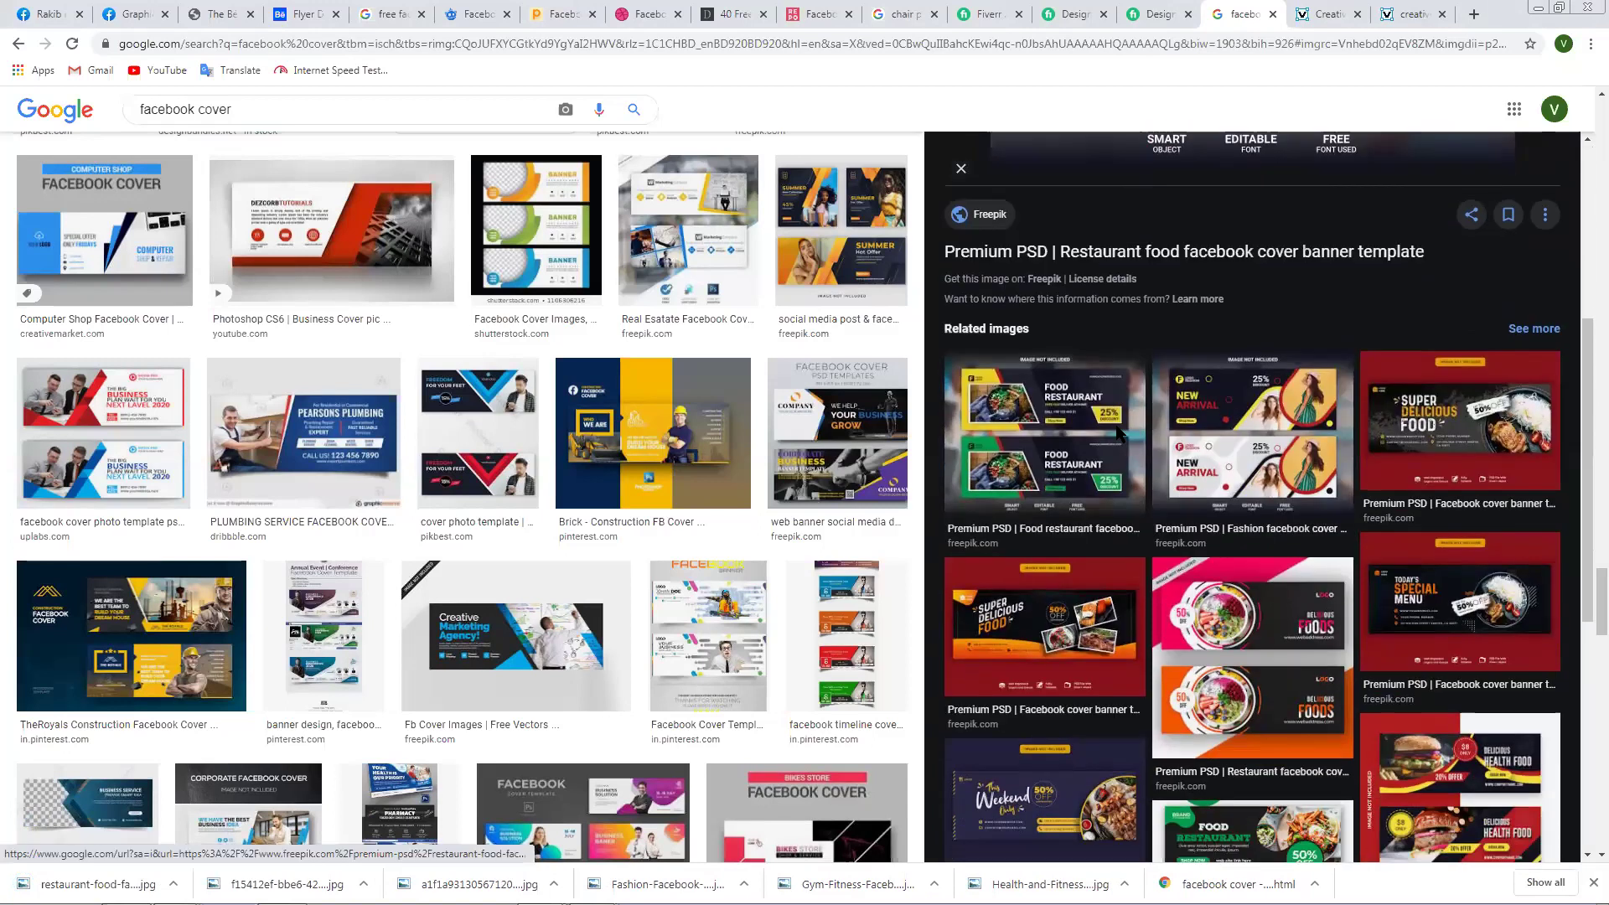
{"action": "left_click", "coordinate": [1033, 646]}
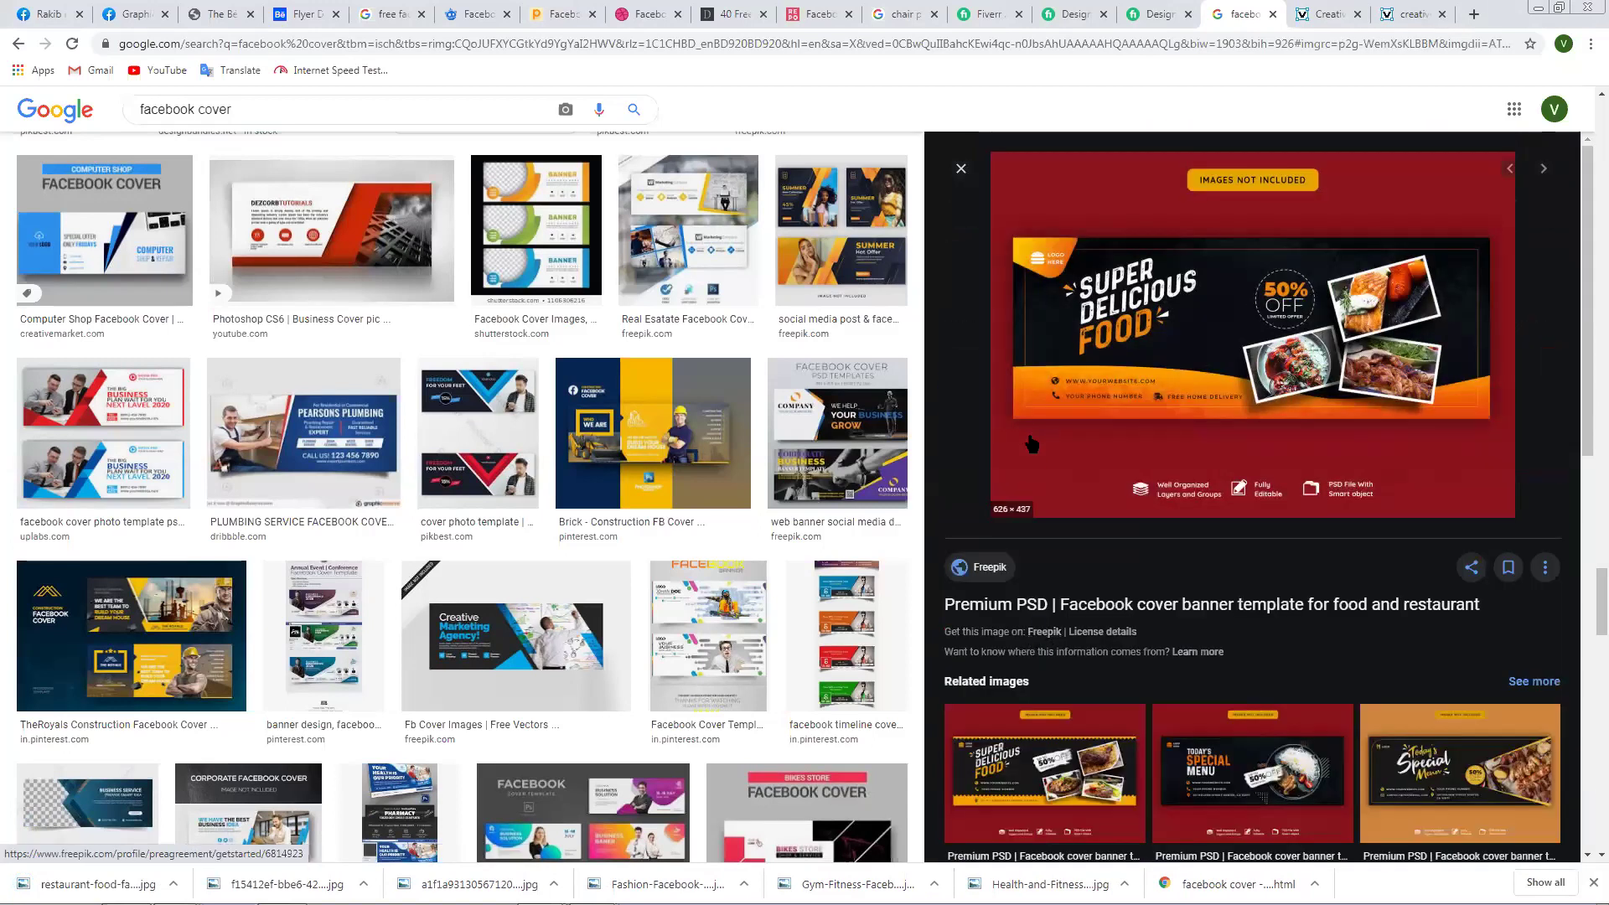
{"action": "right_click", "coordinate": [1040, 311]}
{"action": "left_click", "coordinate": [1108, 462]}
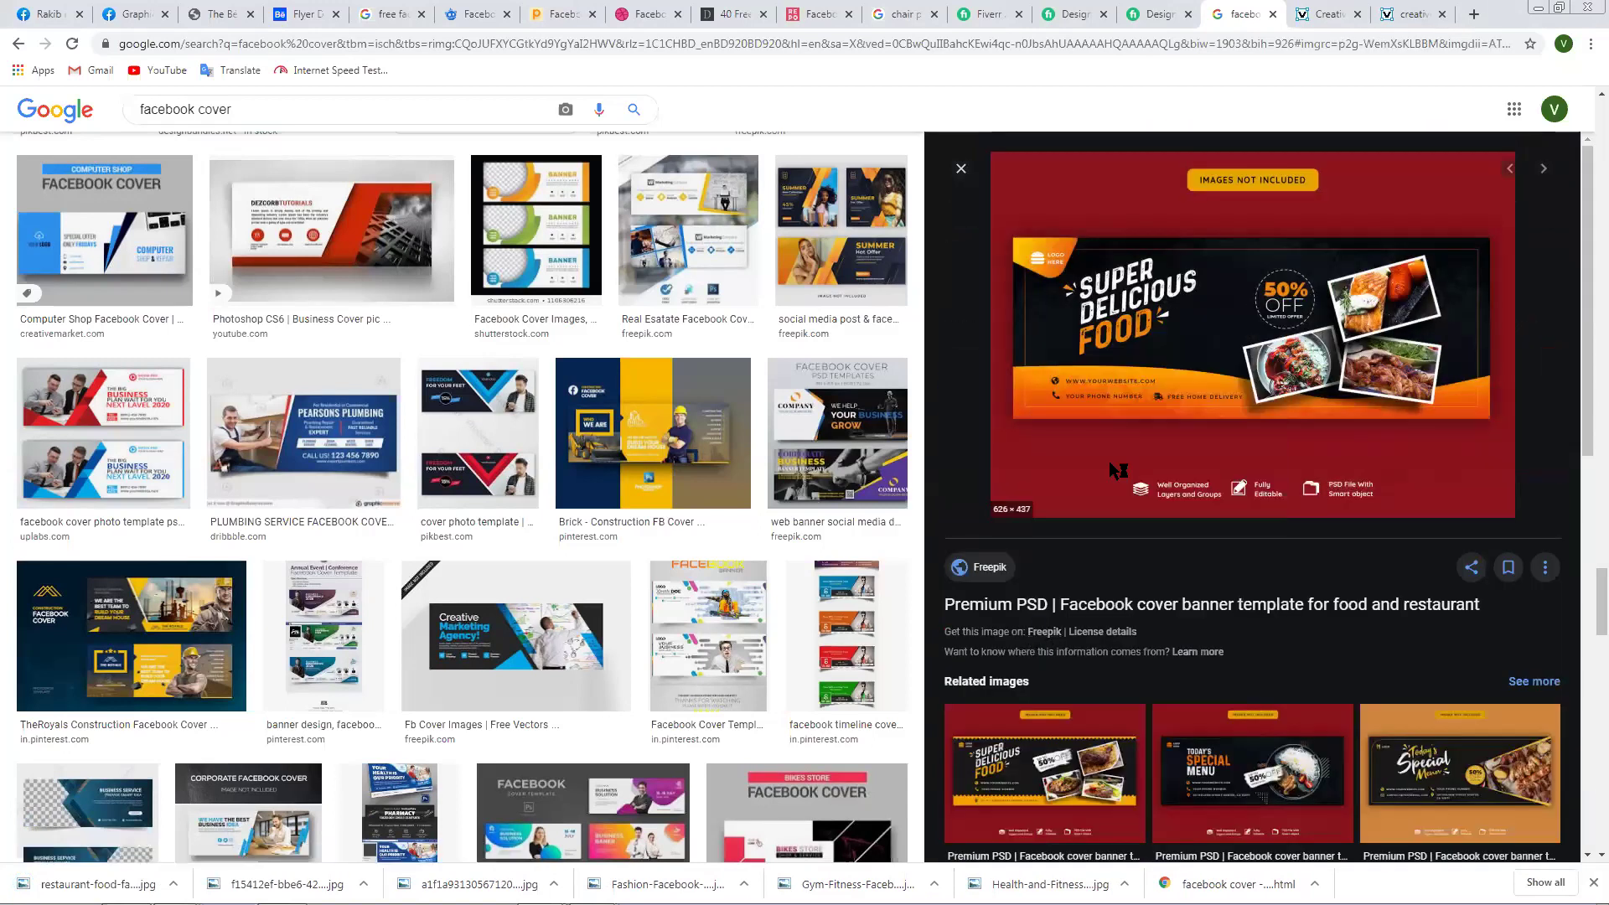
{"action": "key", "text": "Return"}
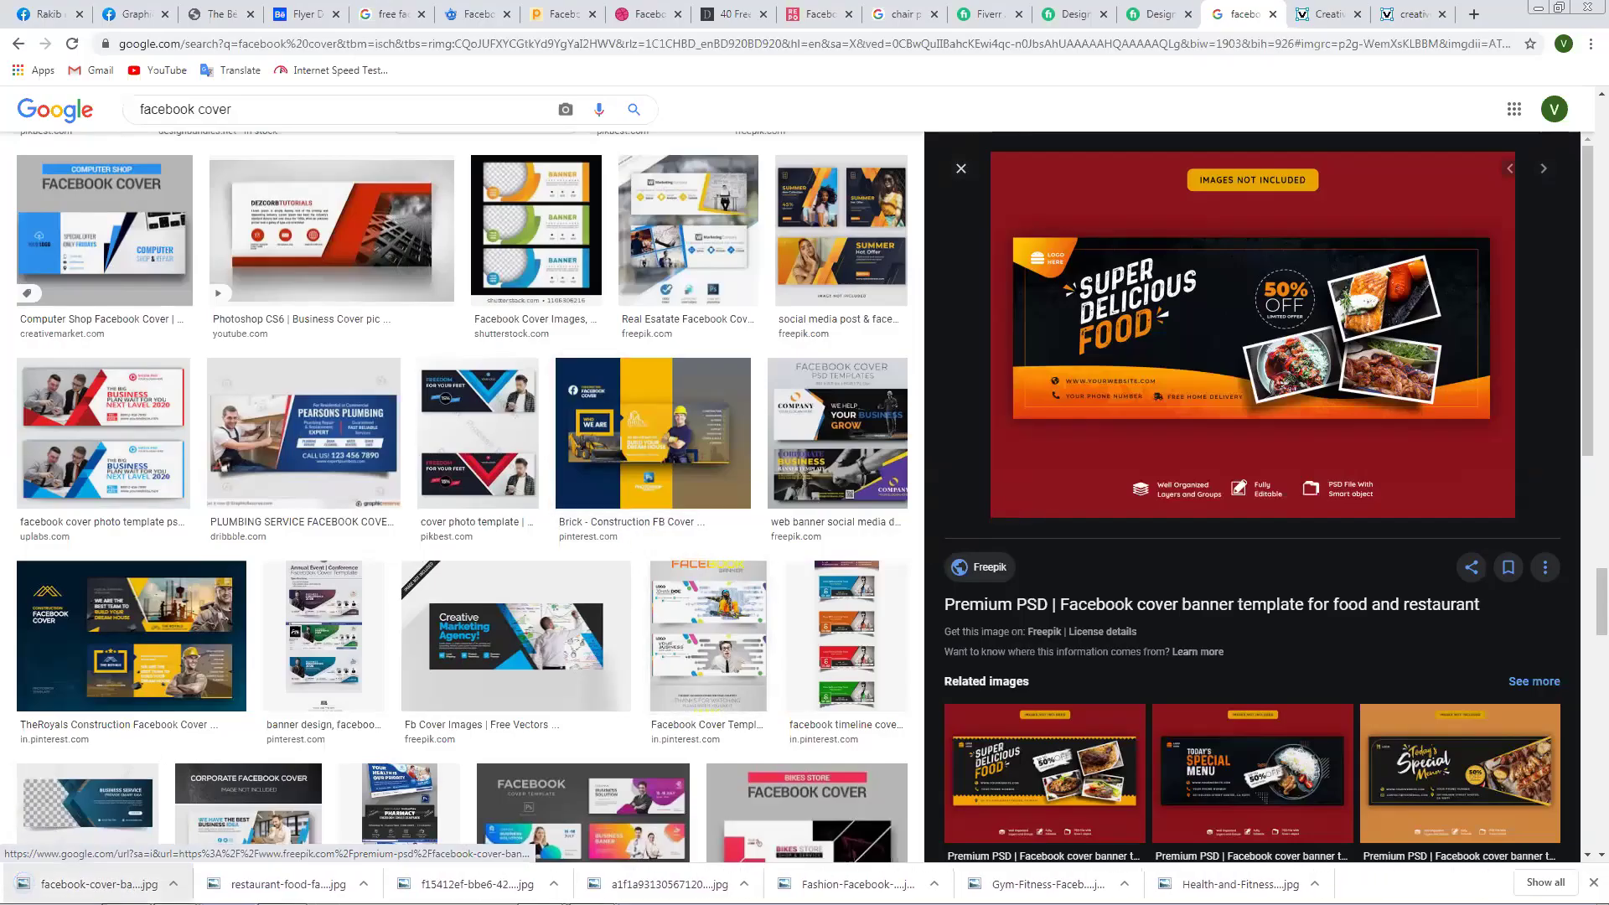
Switch to Photoshop and create a new document 820 × 312 pixels at 300 pixels/inch with a white background.
{"action": "mouse_move", "coordinate": [176, 893]}
{"action": "left_click", "coordinate": [126, 888]}
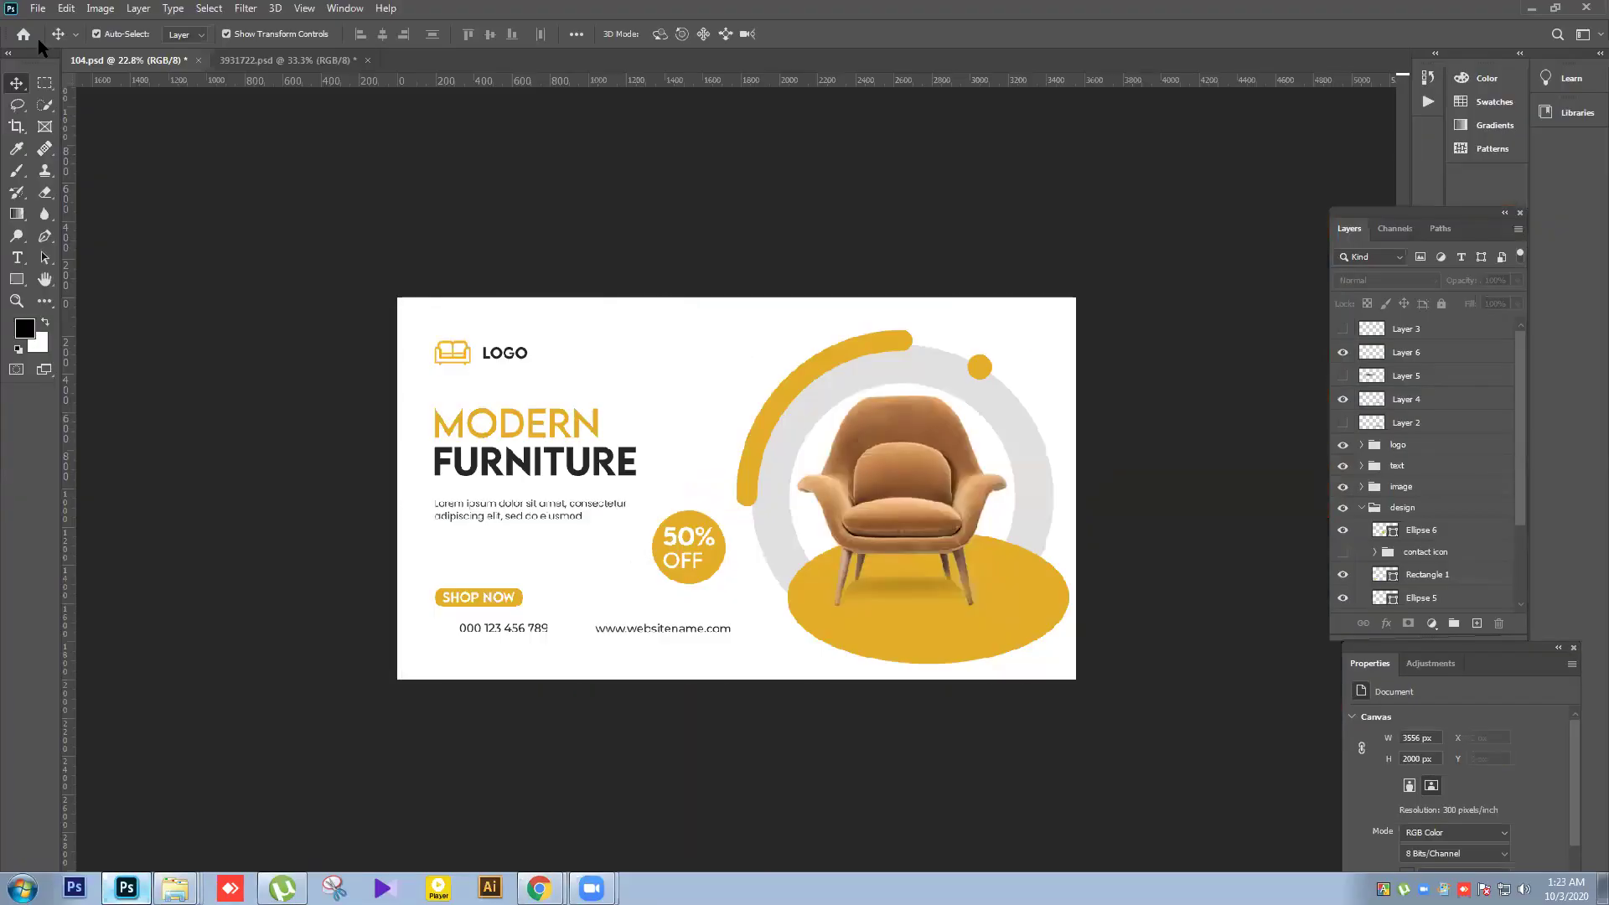
{"action": "left_click", "coordinate": [38, 7]}
{"action": "key", "text": "Escape"}
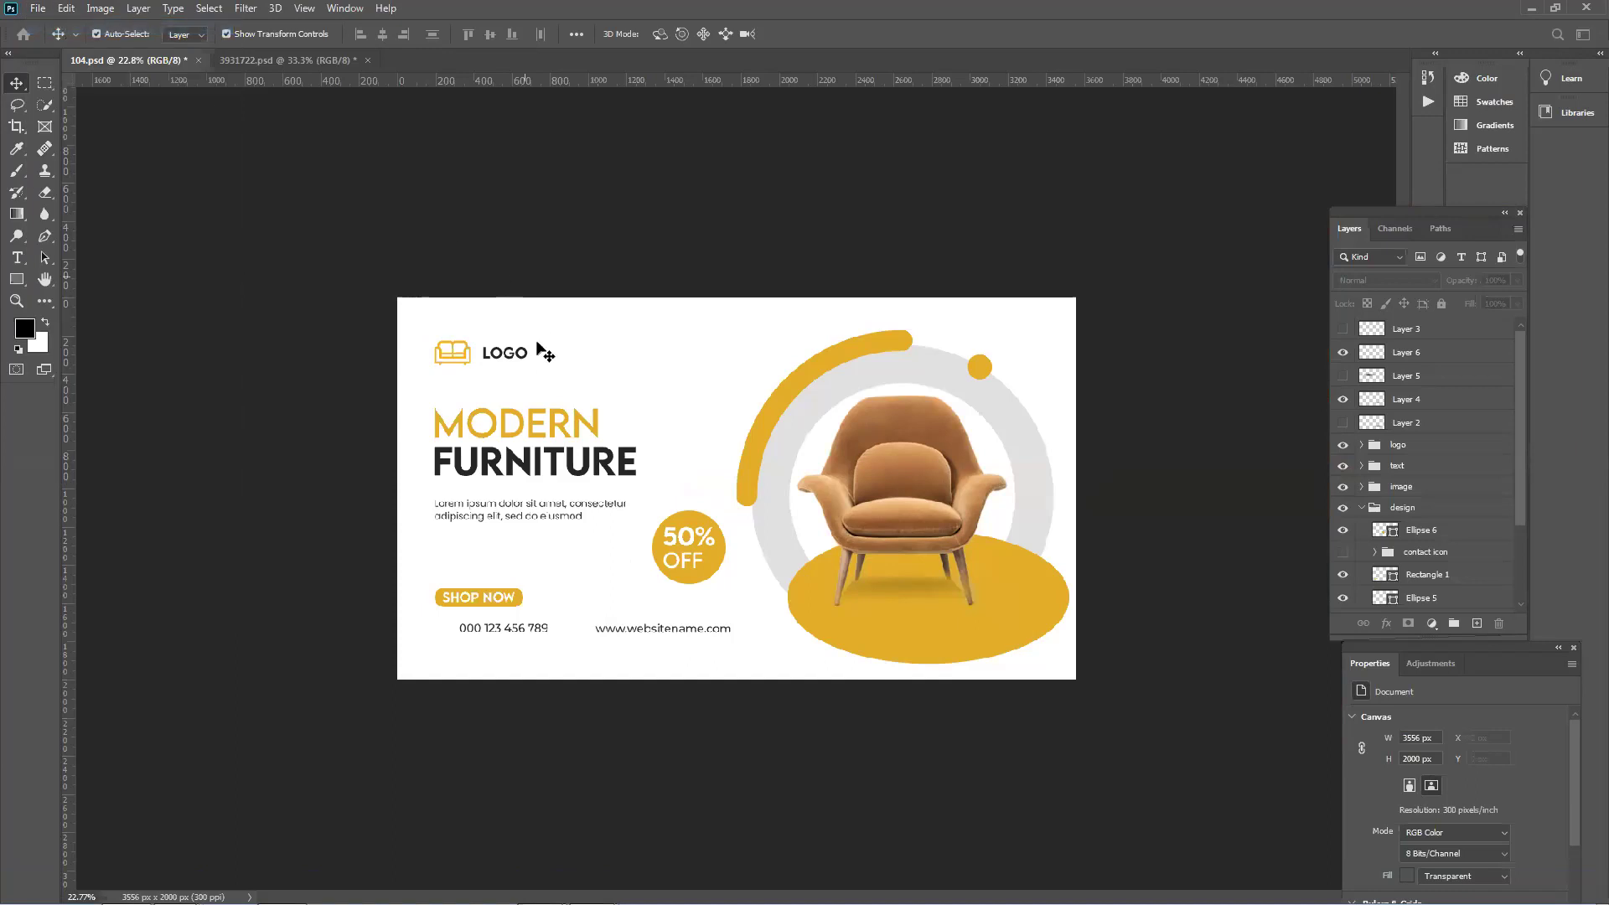
{"action": "key", "text": "ctrl+n"}
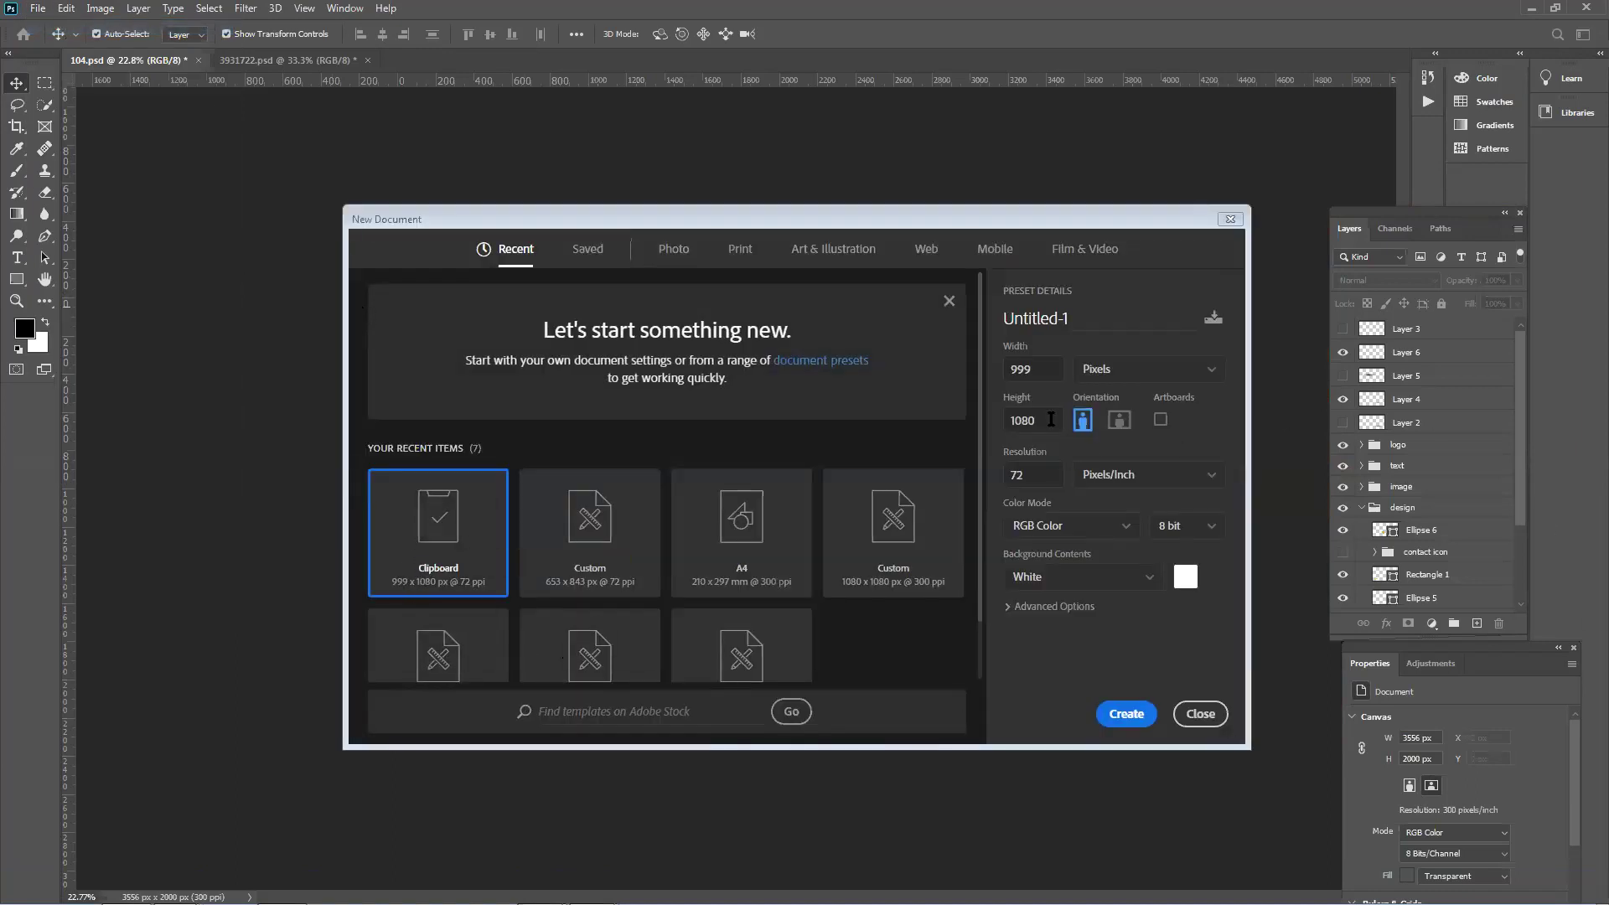
{"action": "type", "text": "820"}
{"action": "type", "text": "312"}
{"action": "key", "text": "Tab"}
{"action": "type", "text": "300"}
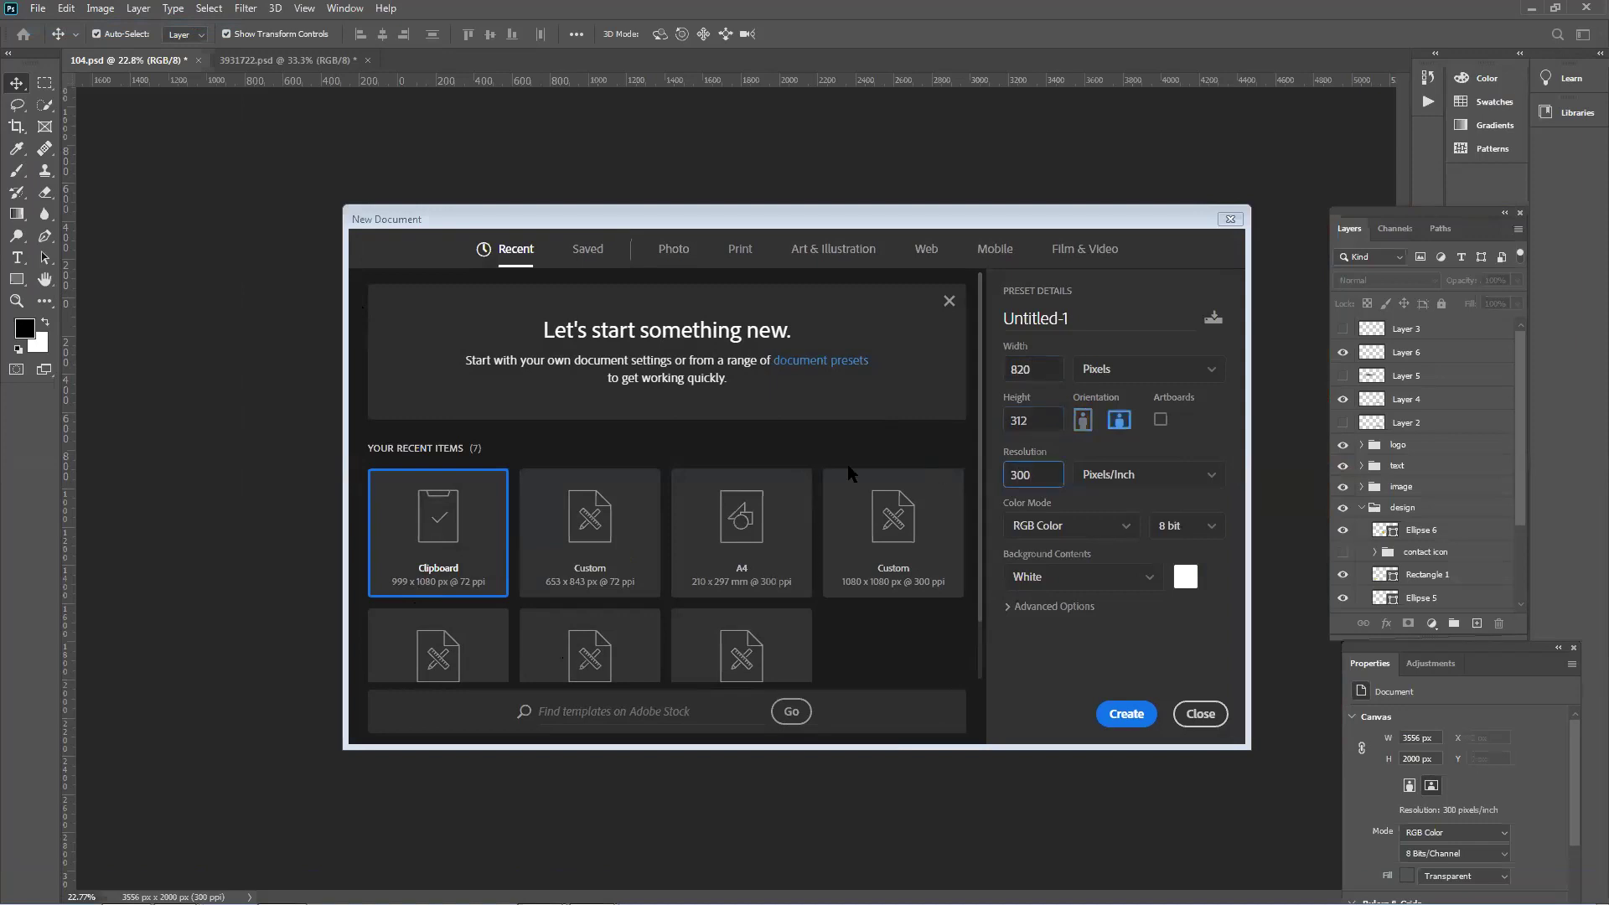
{"action": "left_click", "coordinate": [1036, 417]}
{"action": "left_click", "coordinate": [1126, 713]}
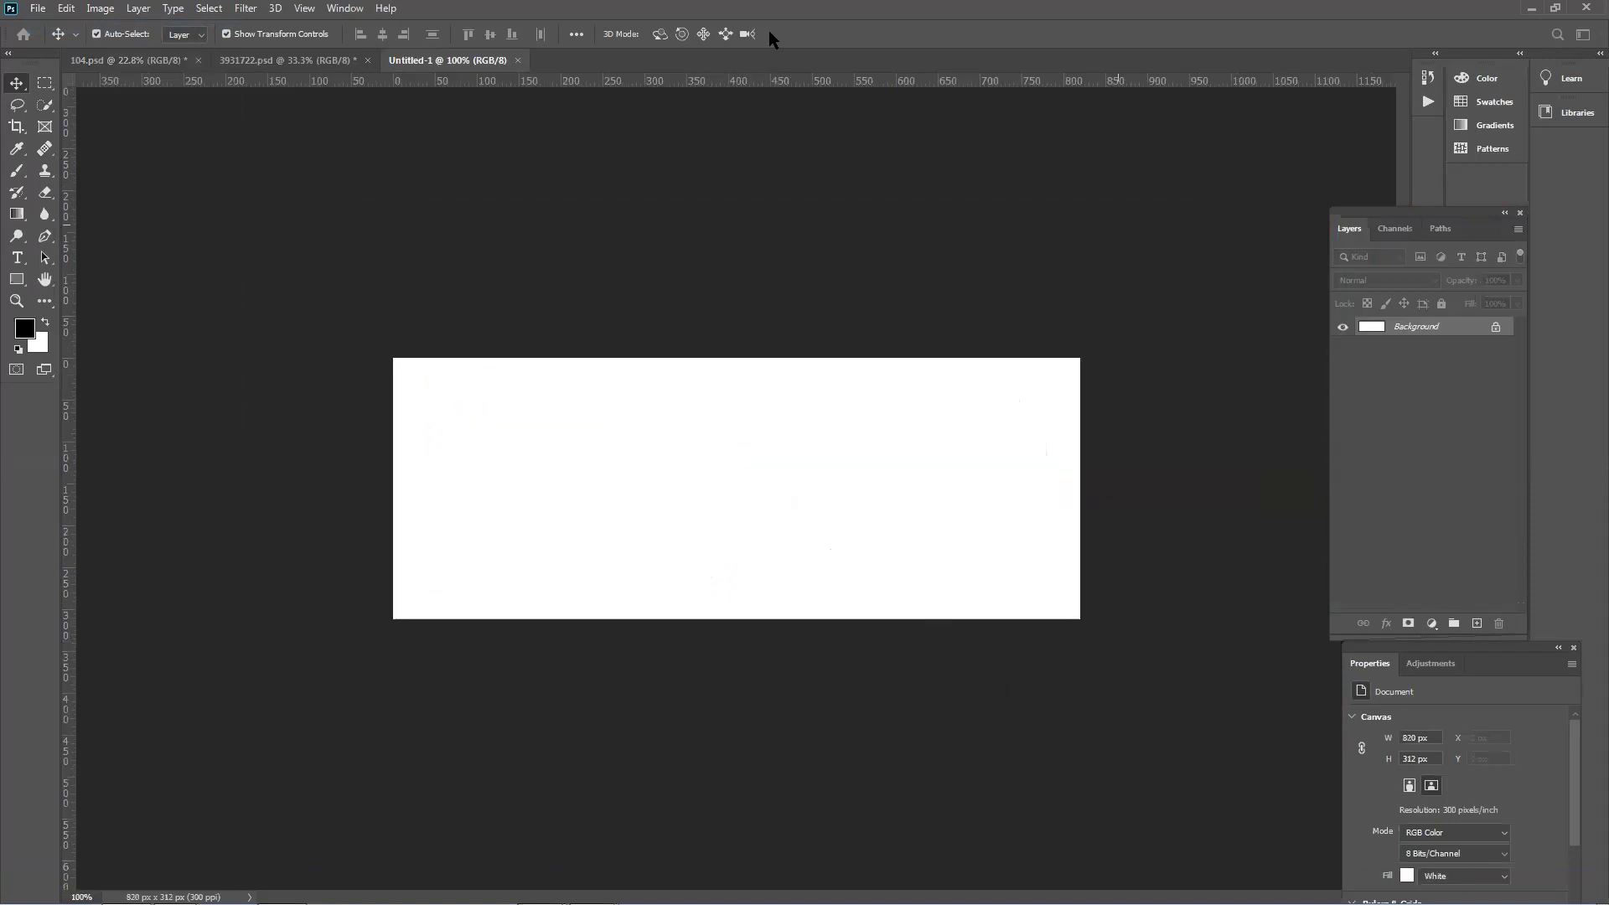
Place the saved "Super Delicious Food" banner image into the blank document and scale it to about 350 × 245 px.
{"action": "double_click", "coordinate": [822, 7]}
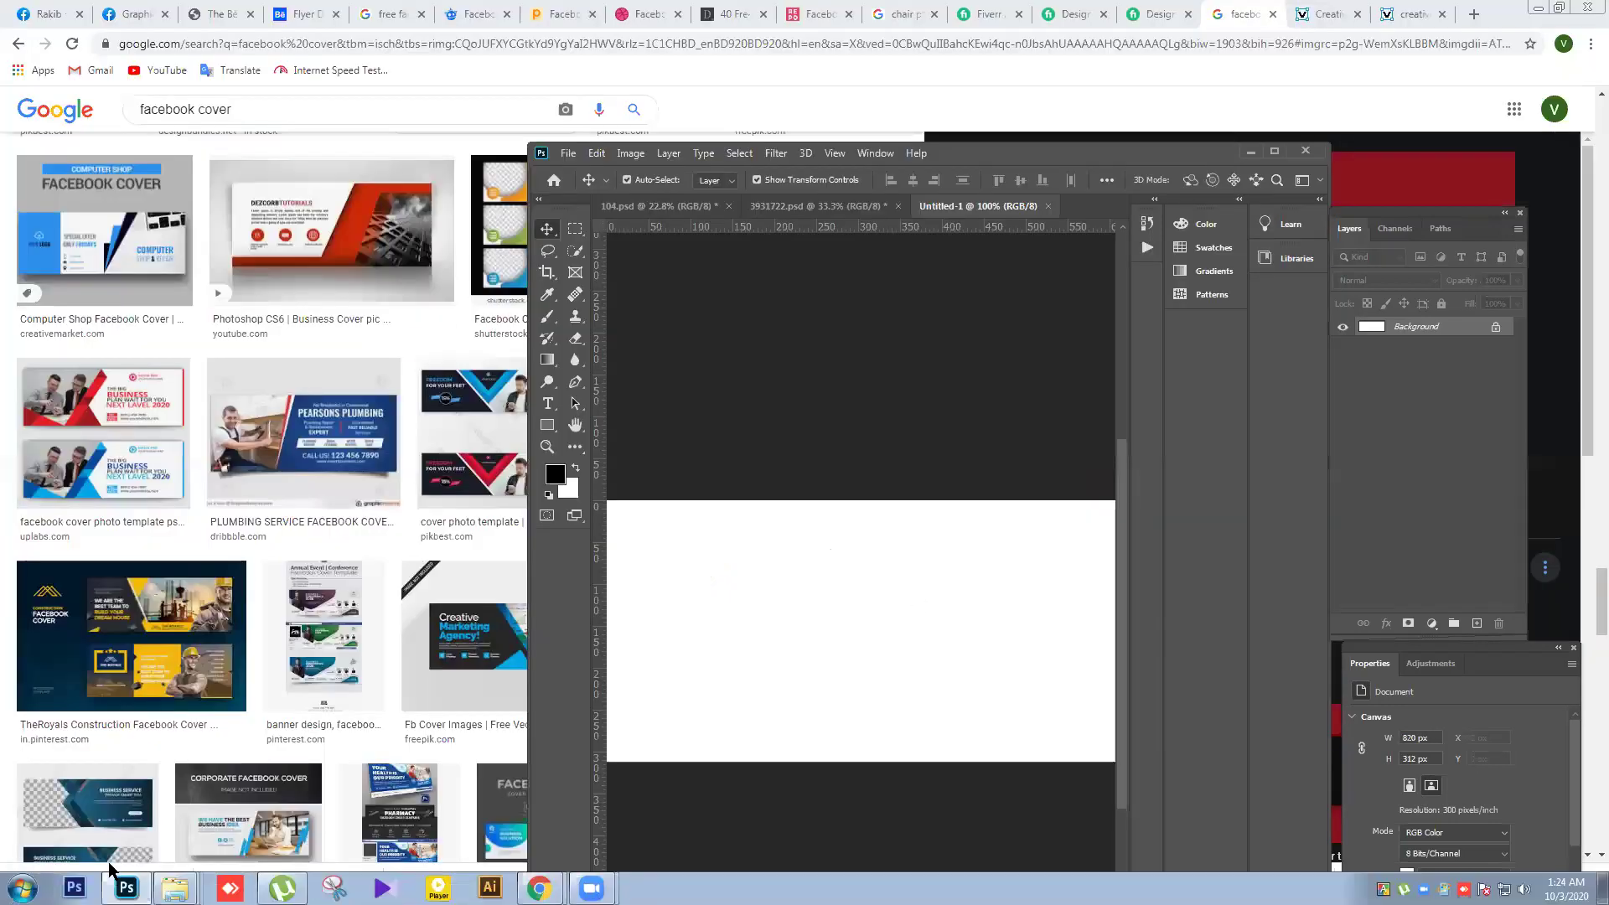
{"action": "left_click_drag", "start_coordinate": [99, 887], "coordinate": [803, 677]}
{"action": "double_click", "coordinate": [1179, 159]}
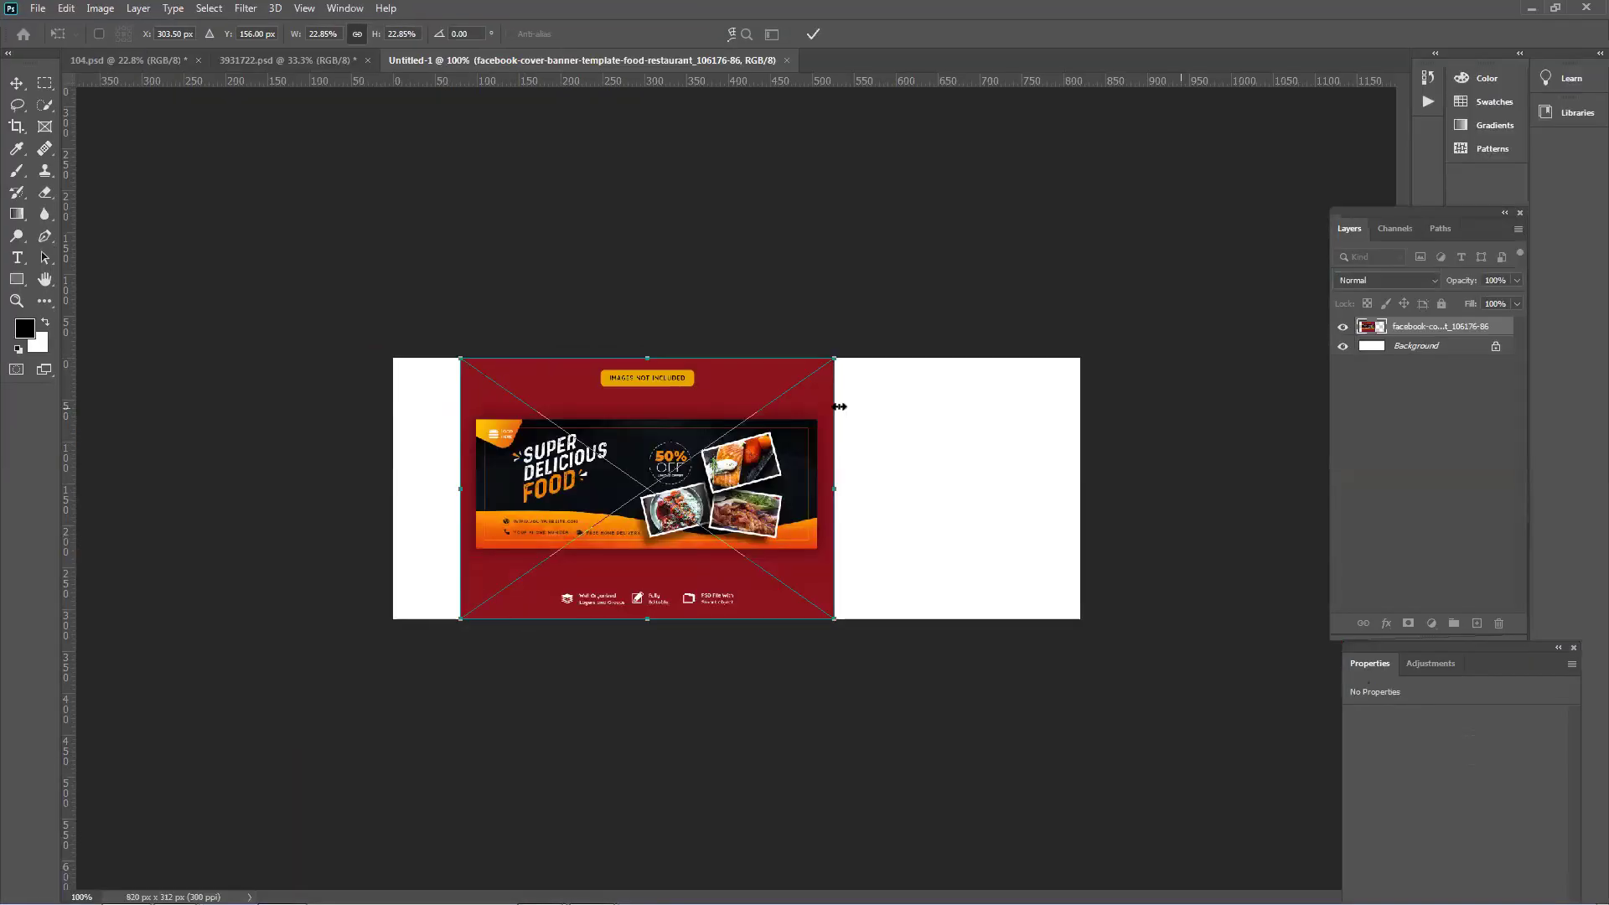
{"action": "left_click_drag", "start_coordinate": [834, 359], "coordinate": [1458, 96]}
{"action": "left_click_drag", "start_coordinate": [864, 442], "coordinate": [738, 610]}
{"action": "left_click_drag", "start_coordinate": [1221, 171], "coordinate": [780, 405]}
{"action": "key", "text": "ctrl+z"}
Add a new layer and fill a full-width rectangular selection about 88 px high along the canvas's lower edge with black.
{"action": "left_click", "coordinate": [1476, 624]}
{"action": "left_click_drag", "start_coordinate": [683, 519], "coordinate": [684, 510]}
{"action": "left_click", "coordinate": [44, 82]}
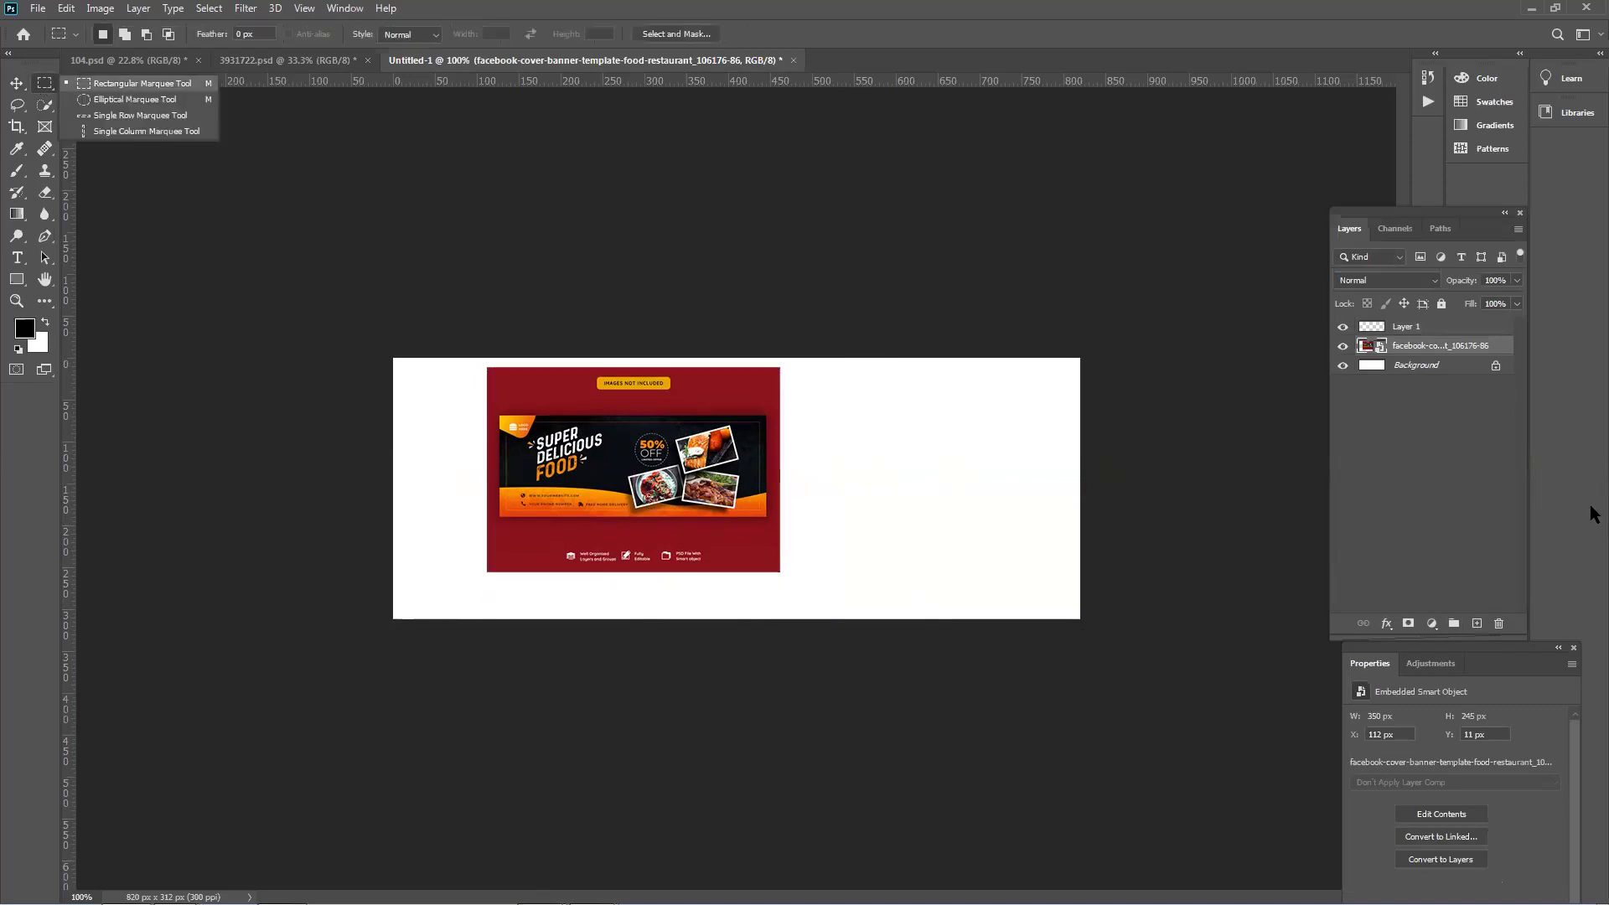
{"action": "left_click", "coordinate": [1448, 329]}
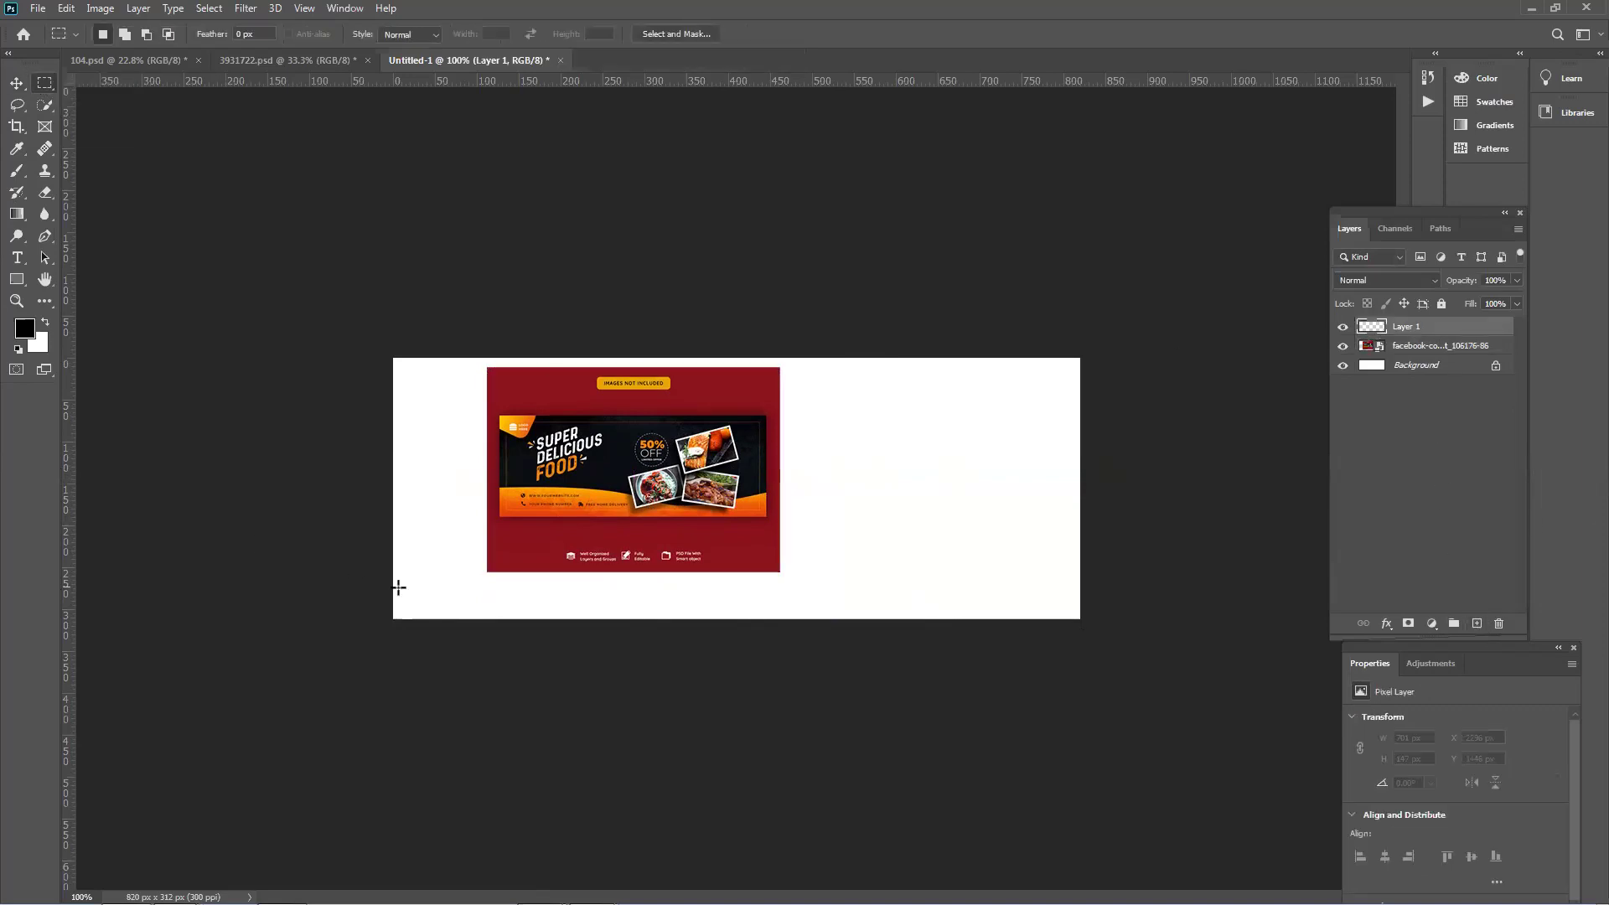
{"action": "key", "text": "alt+BackSpace"}
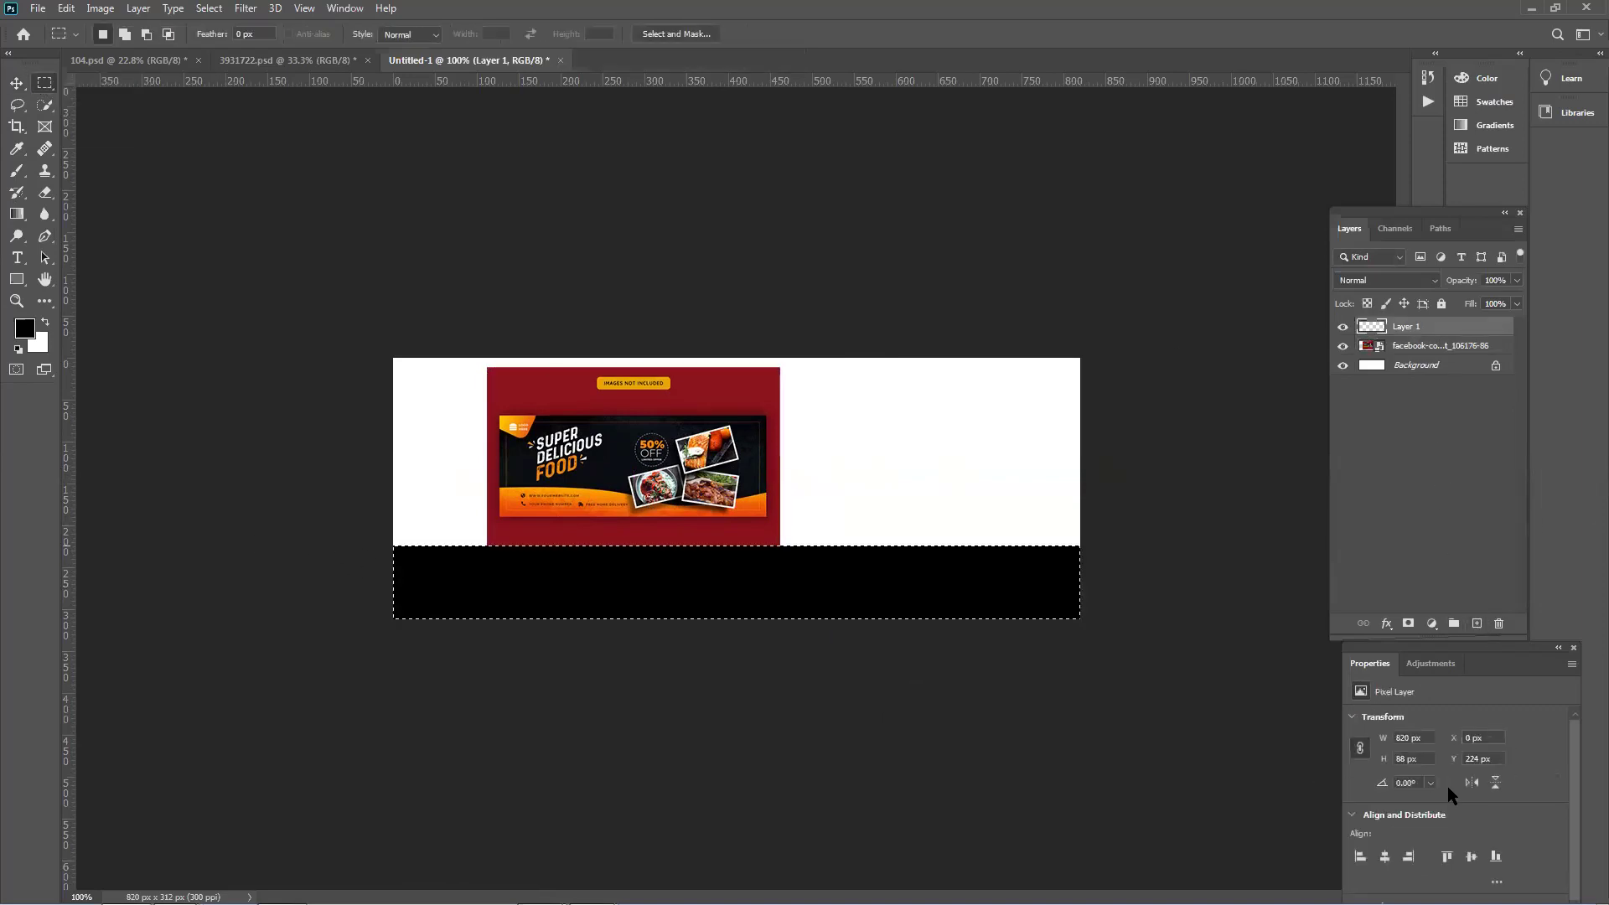
Warp the black band into a wave that rises on the left and dips on the right, extending slightly past the canvas's left edge.
{"action": "key", "text": "ctrl+t"}
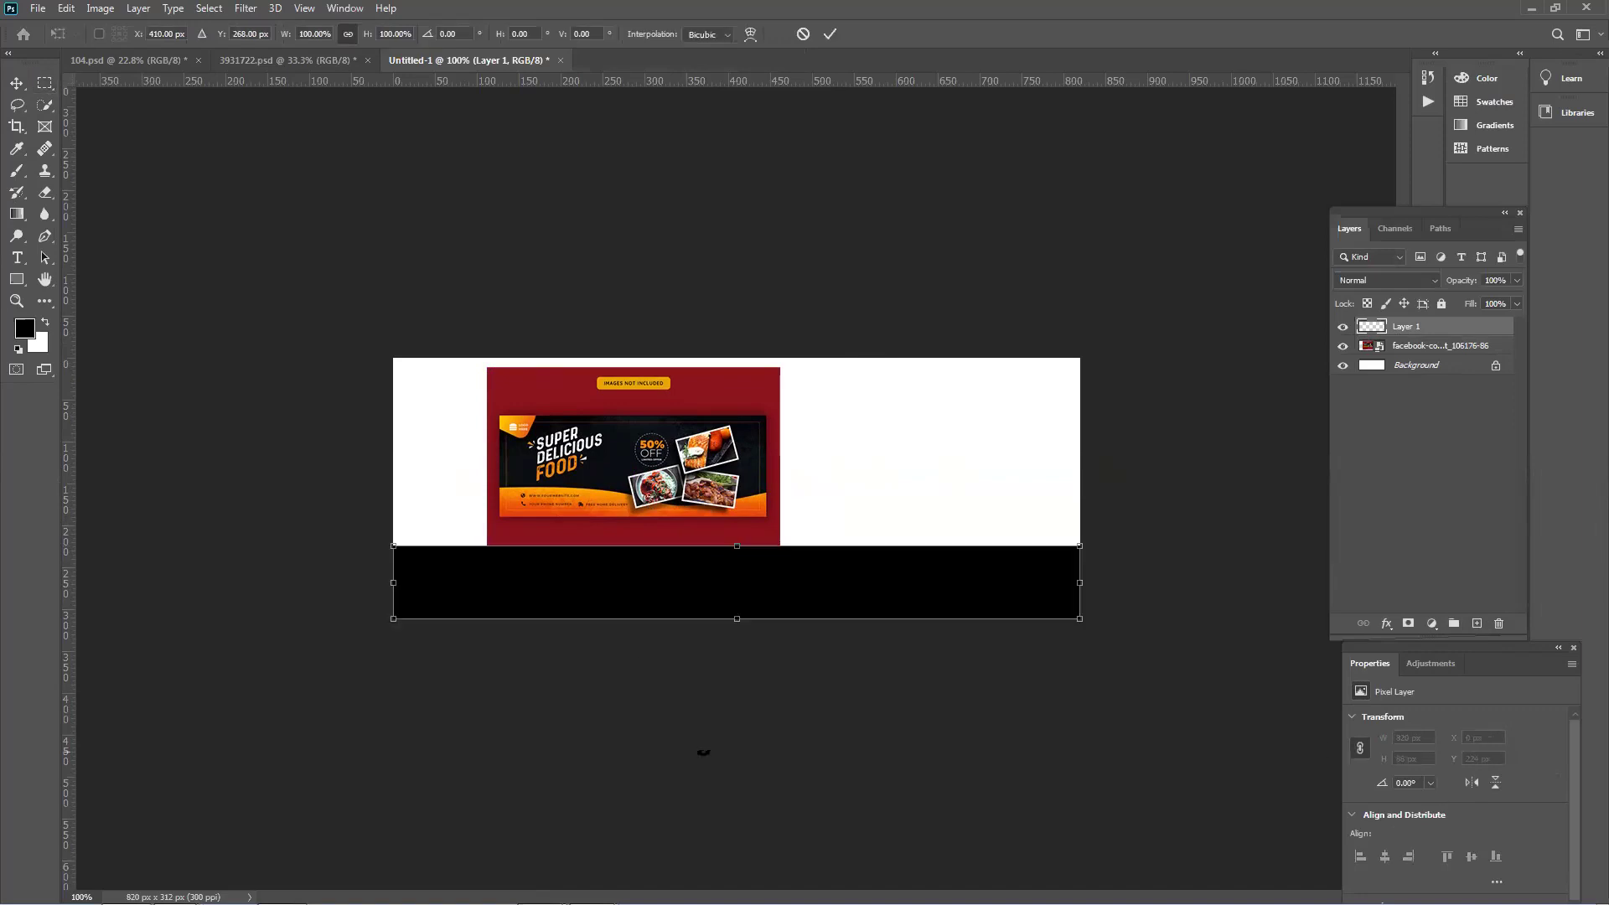
{"action": "right_click", "coordinate": [623, 582]}
{"action": "left_click", "coordinate": [662, 694]}
{"action": "left_click_drag", "start_coordinate": [622, 546], "coordinate": [631, 446]}
{"action": "left_click_drag", "start_coordinate": [862, 545], "coordinate": [872, 640]}
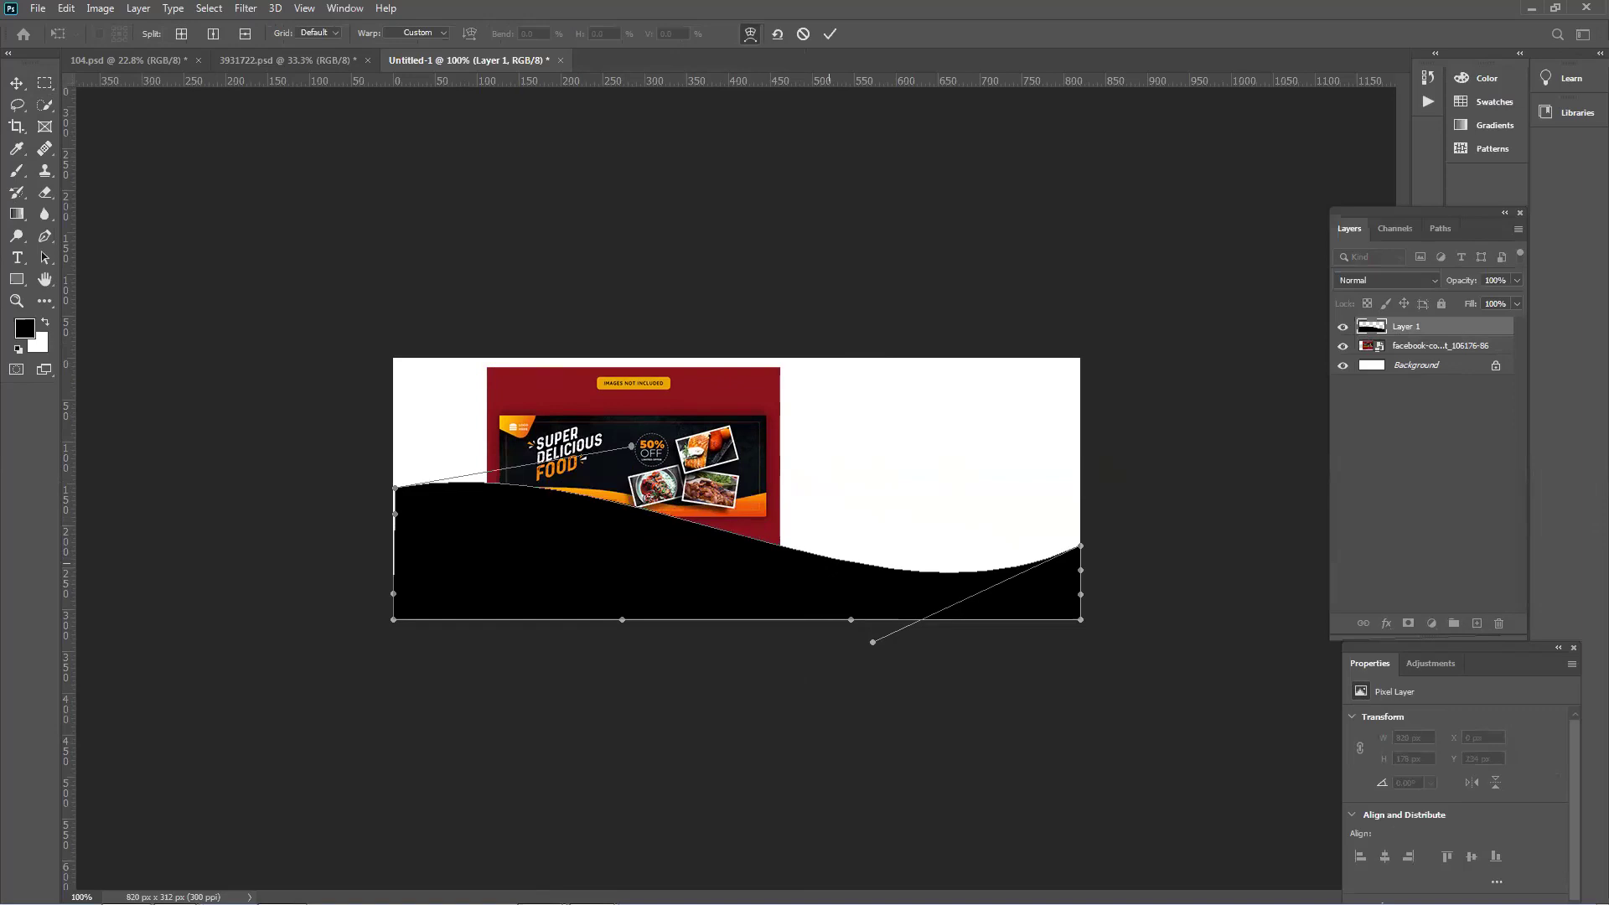
{"action": "left_click_drag", "start_coordinate": [395, 514], "coordinate": [386, 515]}
{"action": "key", "text": "Return"}
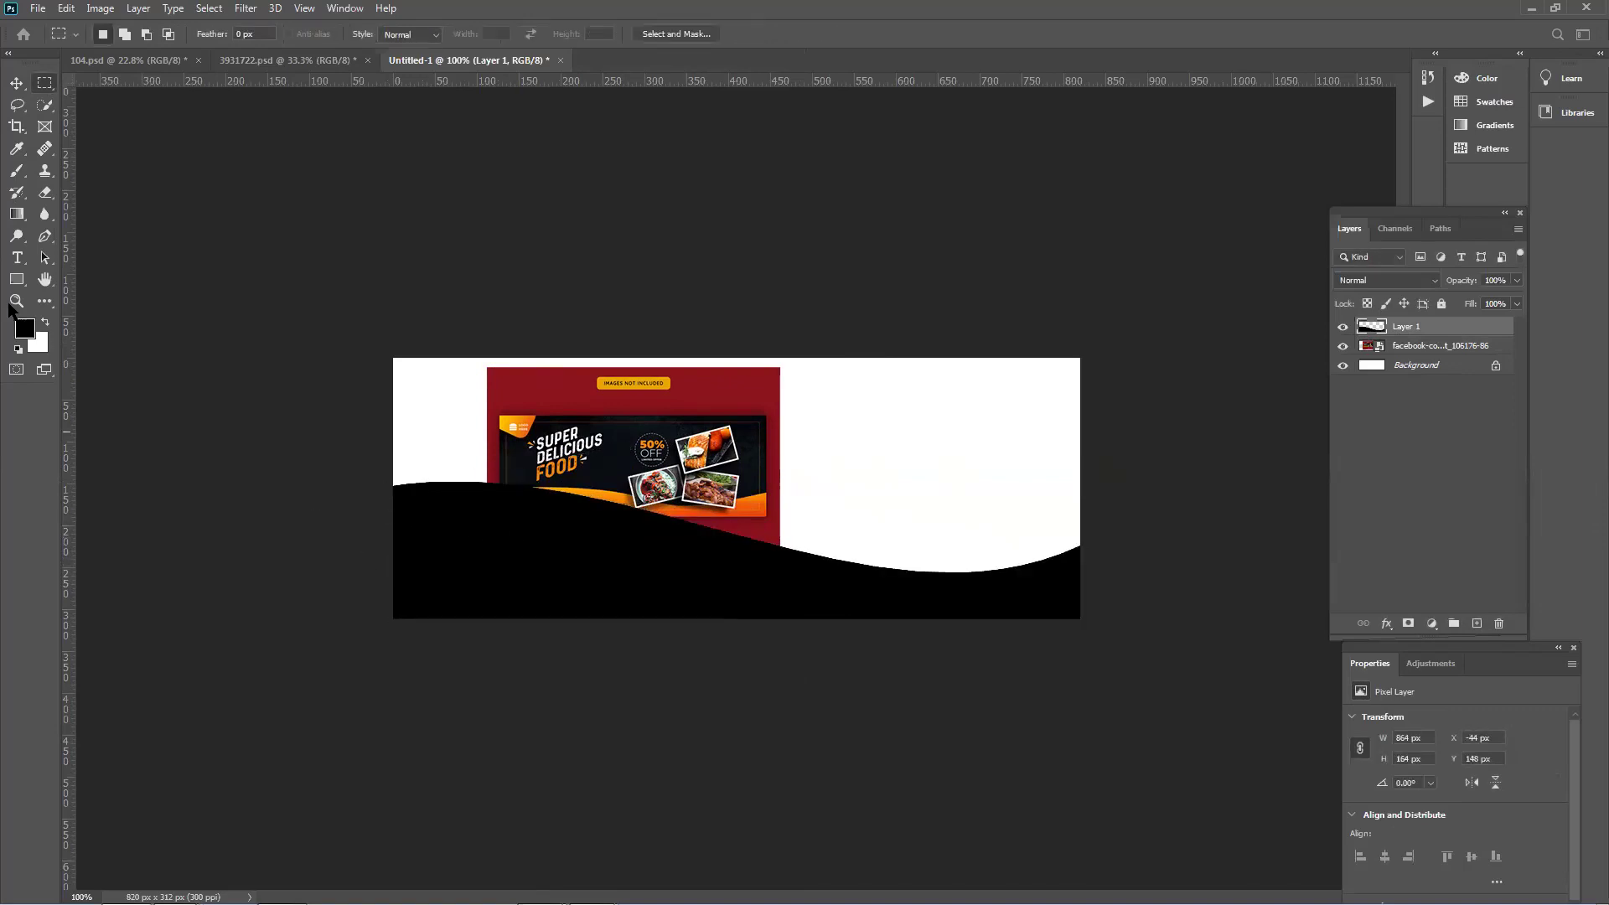
Move the black wave down about 36 px and right about 8 px with the Move tool.
{"action": "left_click", "coordinate": [16, 84]}
{"action": "left_click_drag", "start_coordinate": [508, 514], "coordinate": [515, 544]}
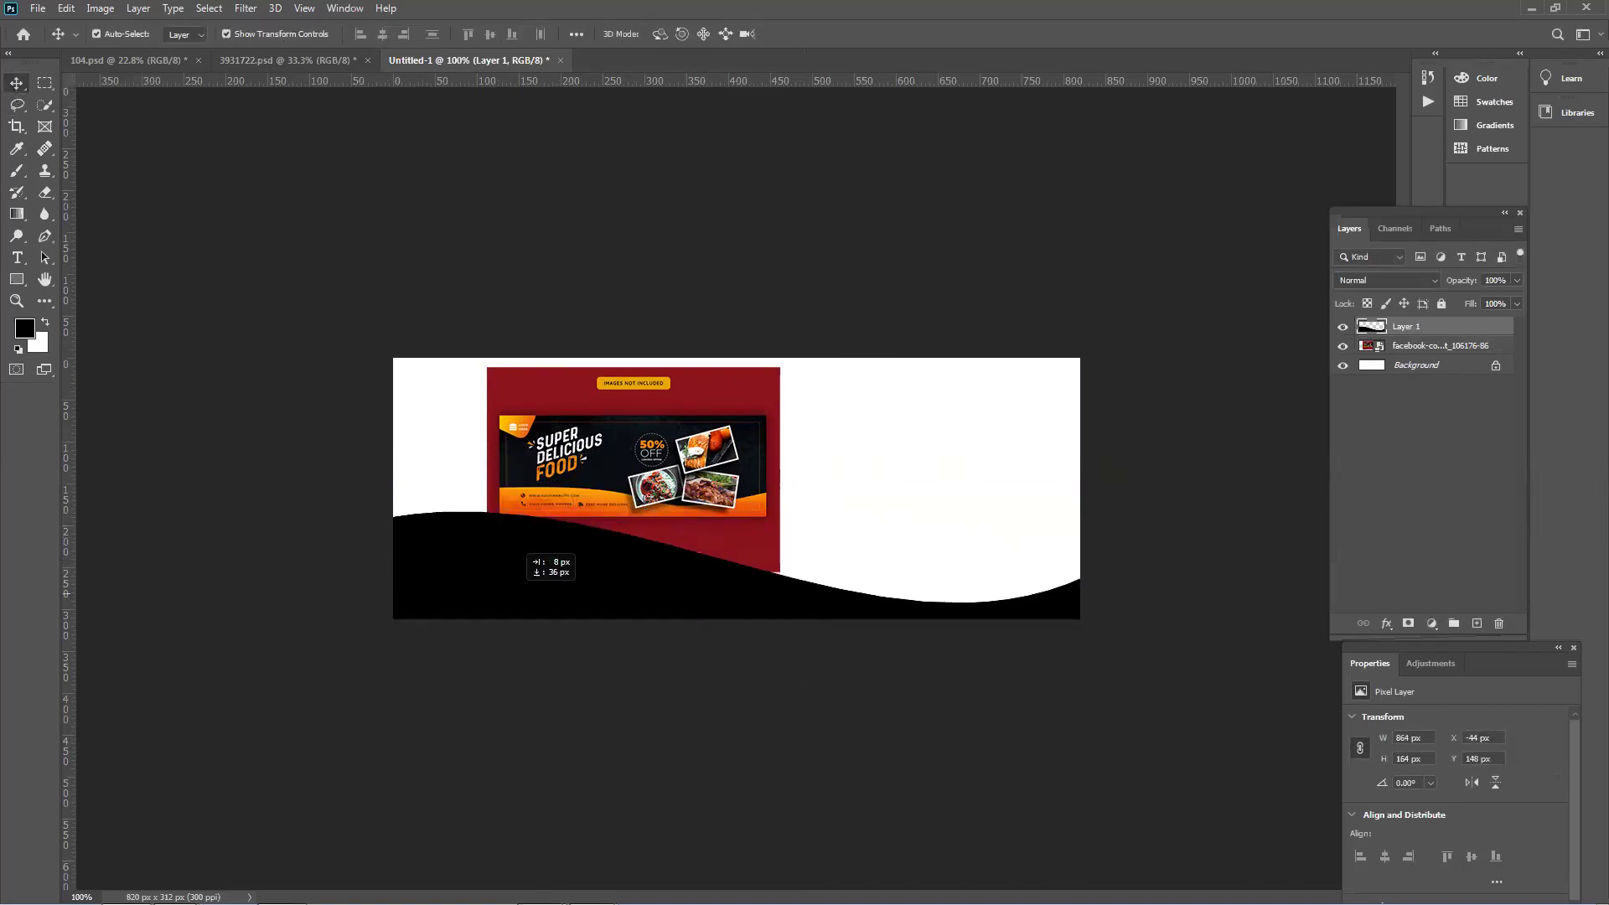
{"action": "left_click_drag", "start_coordinate": [724, 514], "coordinate": [637, 507]}
{"action": "left_click", "coordinate": [653, 681]}
{"action": "left_click", "coordinate": [738, 721]}
Switch to Chrome and search Google Images for "golden color background hd" in a new tab.
{"action": "mouse_move", "coordinate": [540, 888]}
{"action": "left_click", "coordinate": [511, 823]}
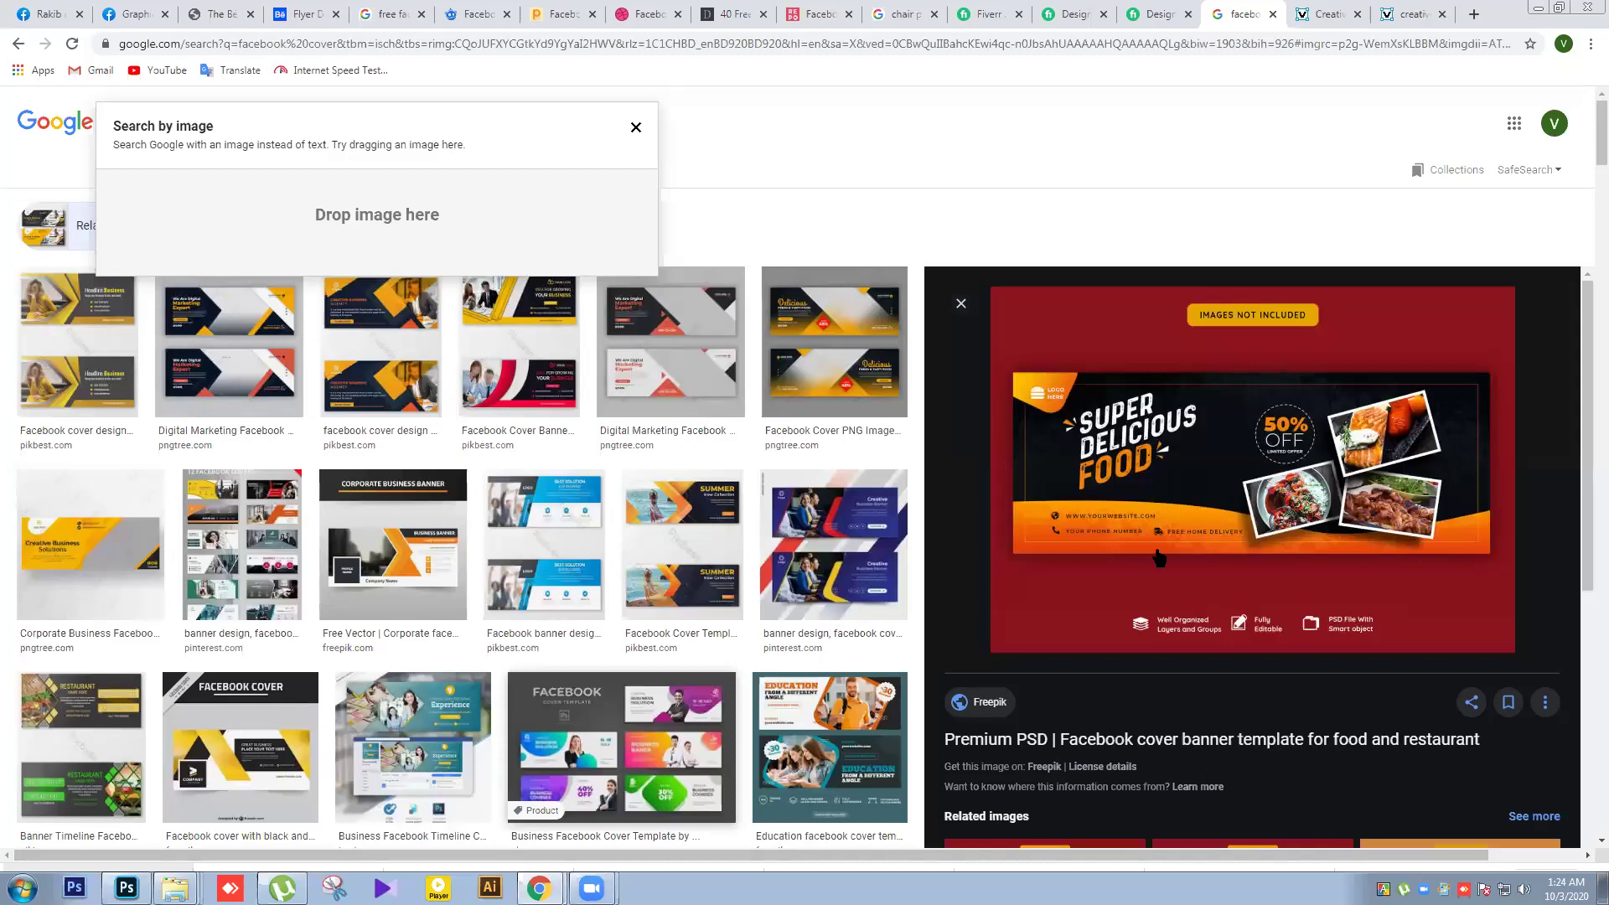
{"action": "left_click", "coordinate": [1473, 14]}
{"action": "type", "text": "golden c"}
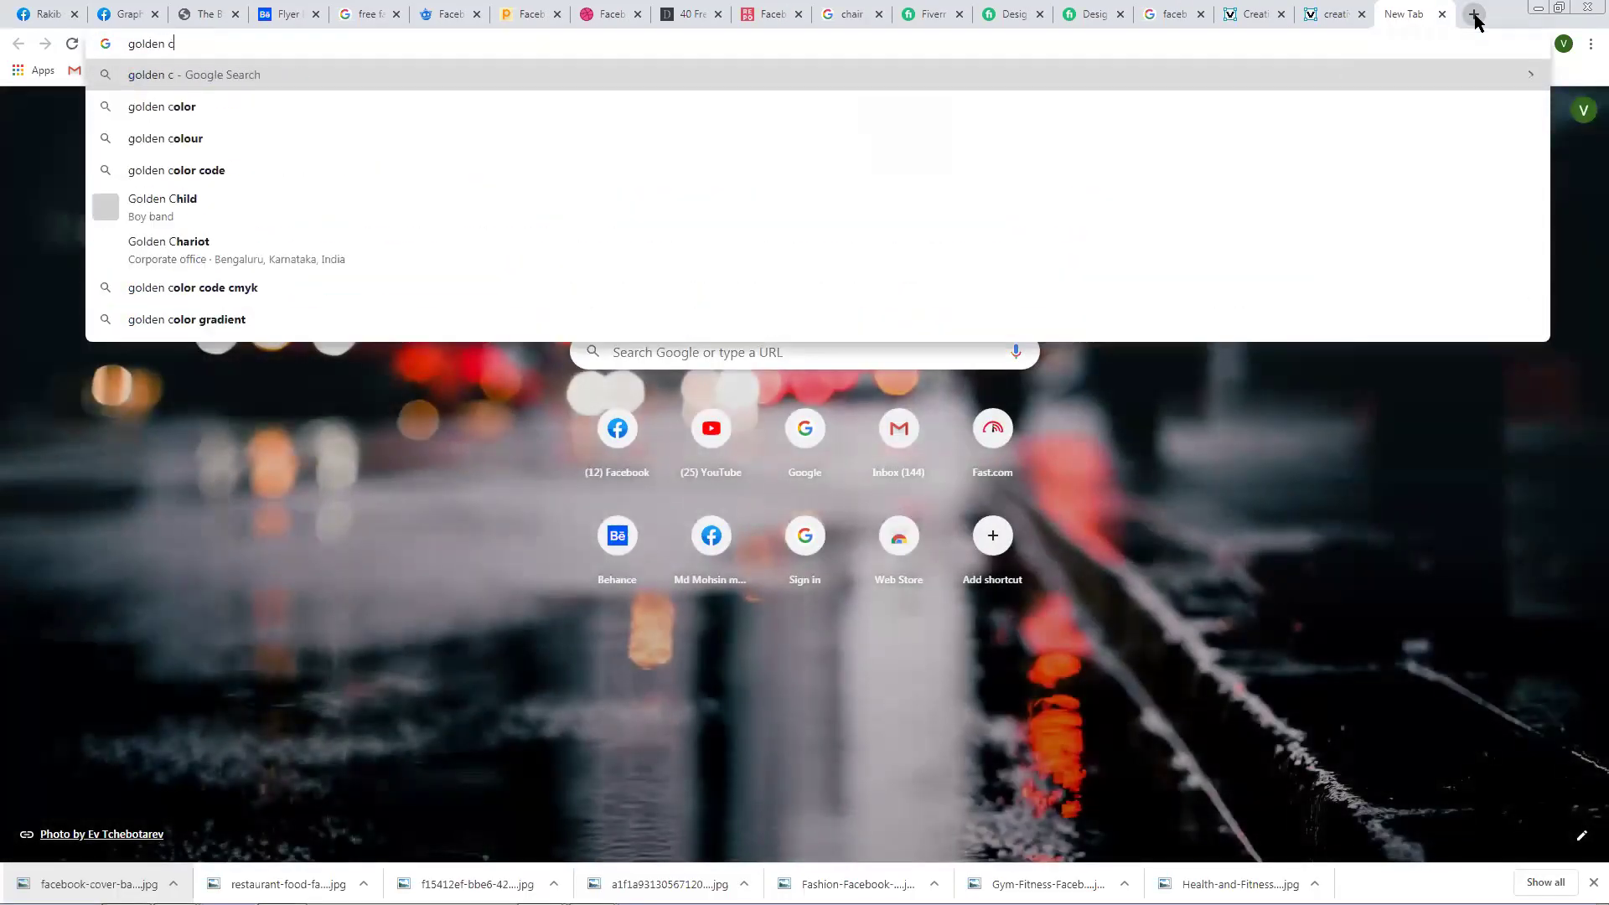
{"action": "type", "text": "olor bacv"}
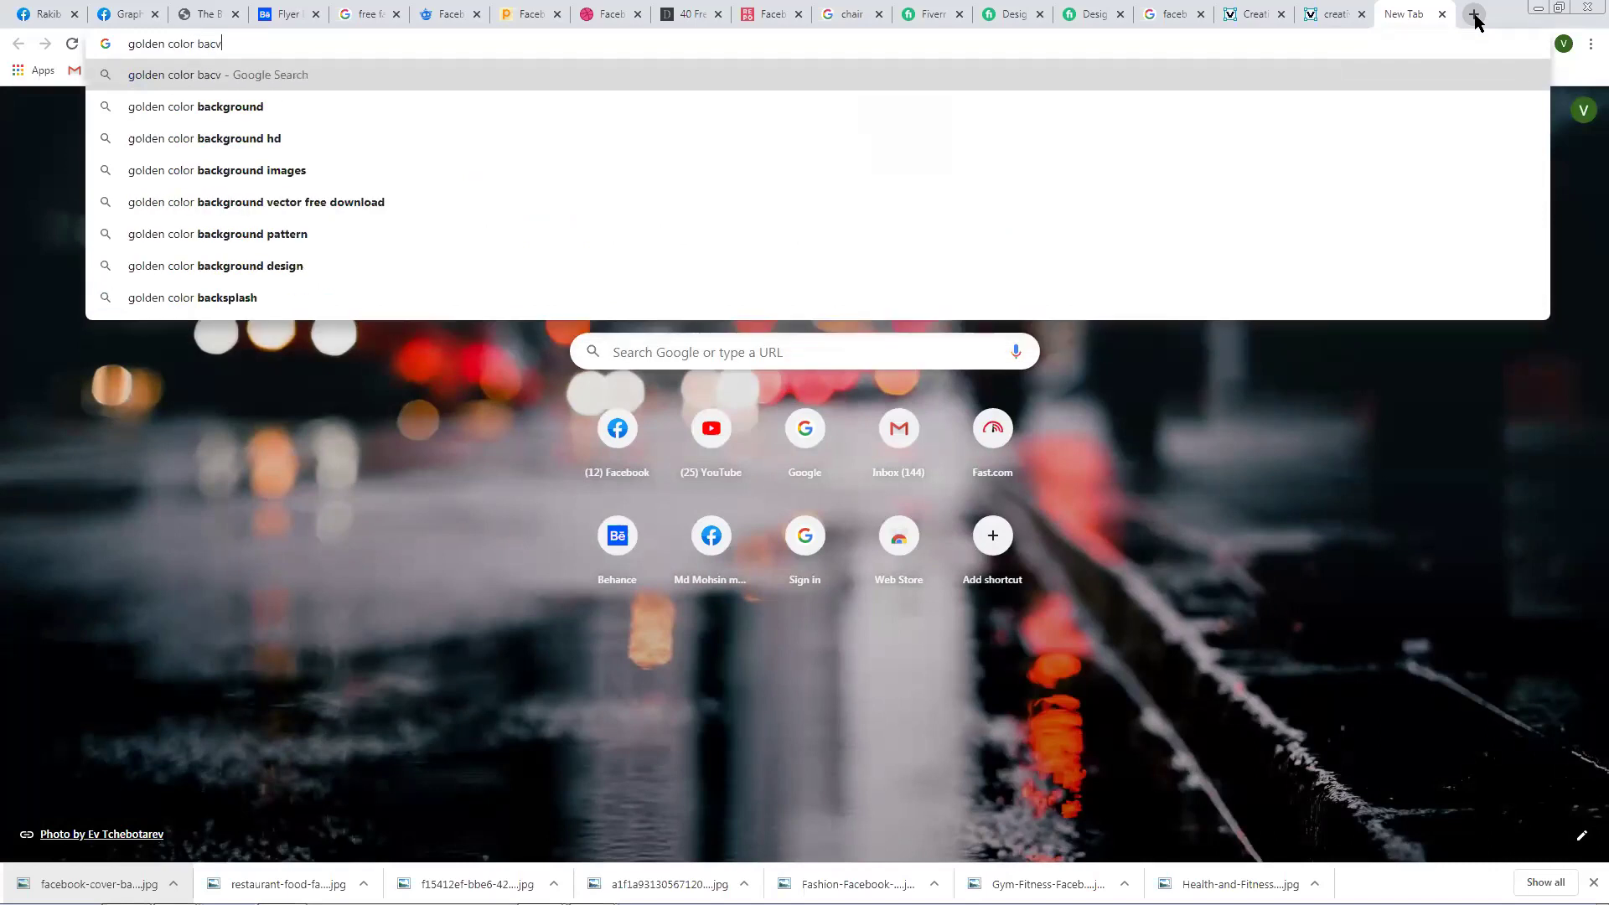
{"action": "key", "text": "Down"}
{"action": "key", "text": "Down"}
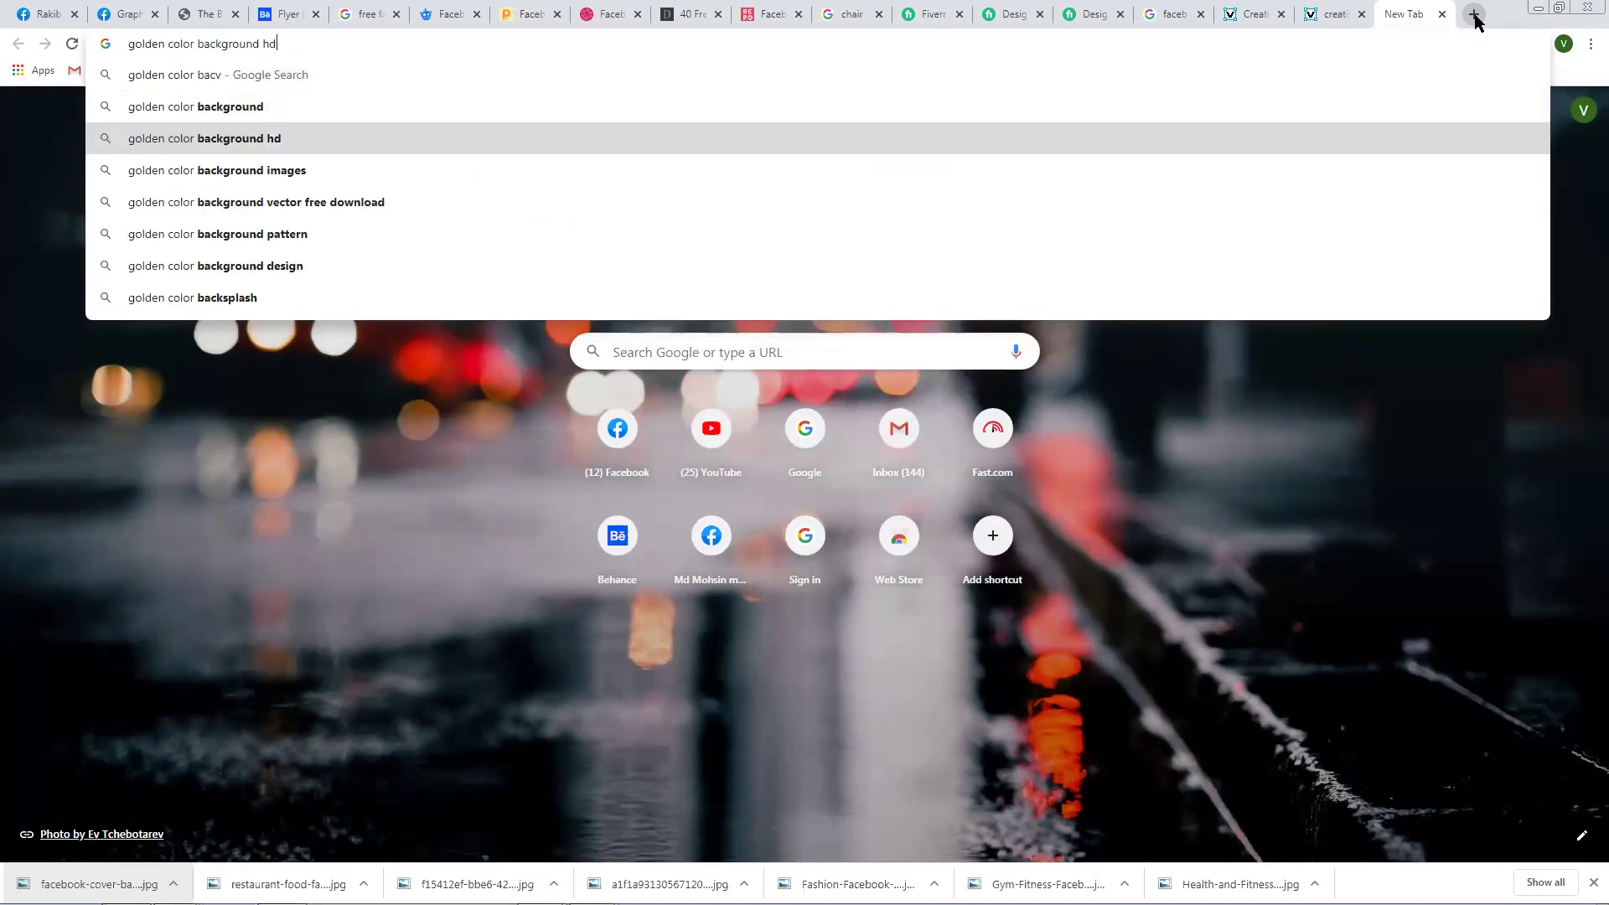
{"action": "key", "text": "Return"}
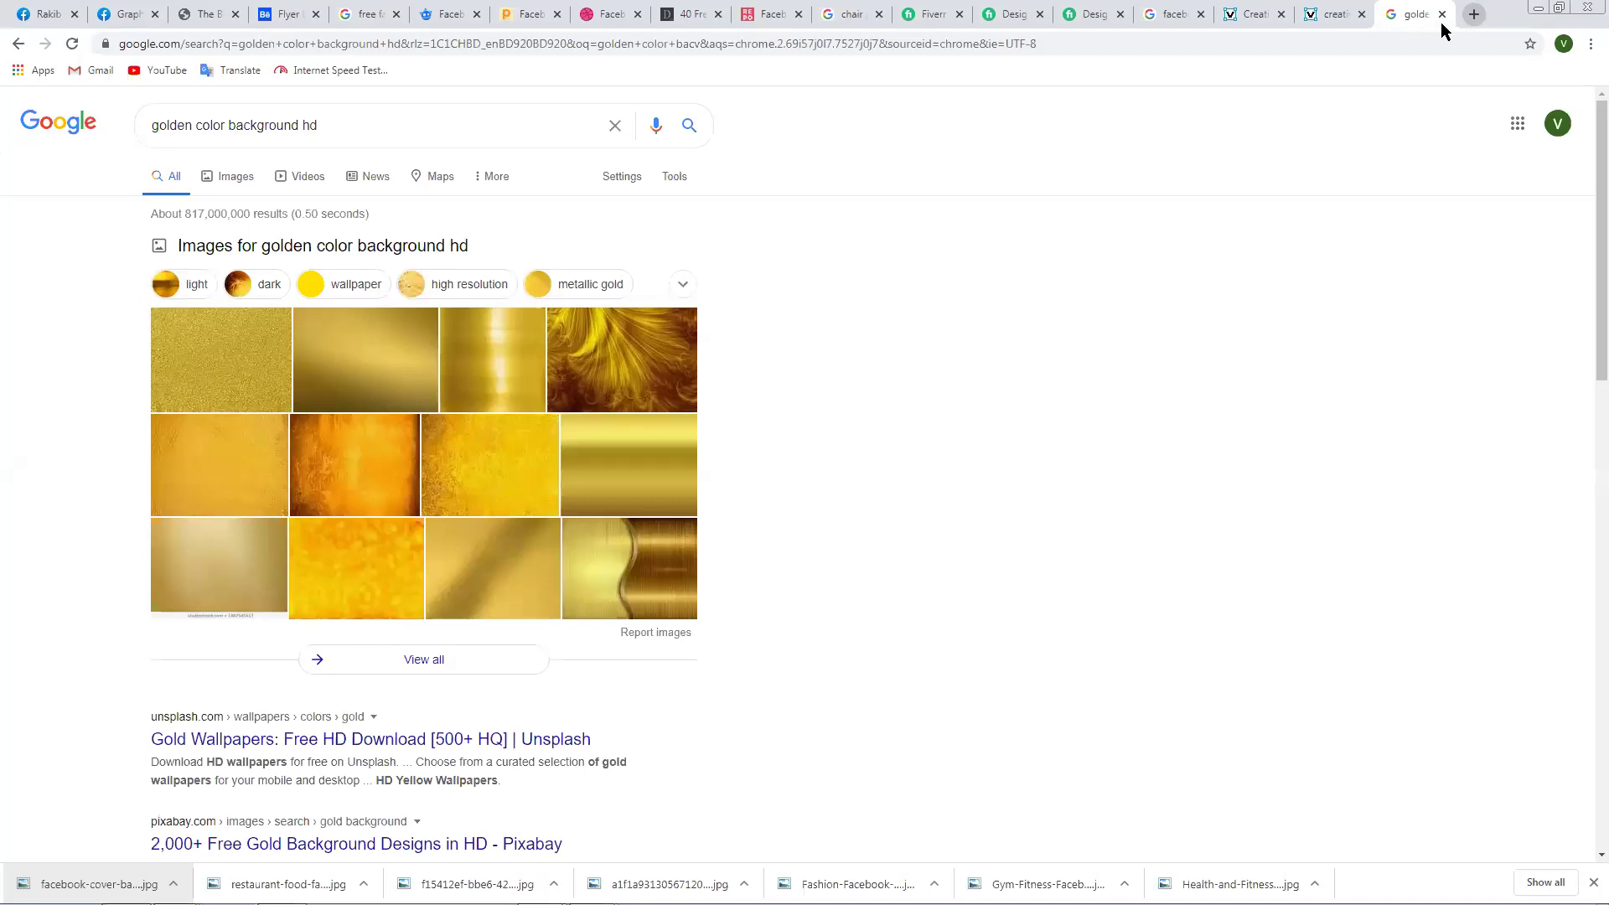
{"action": "left_click", "coordinate": [228, 176]}
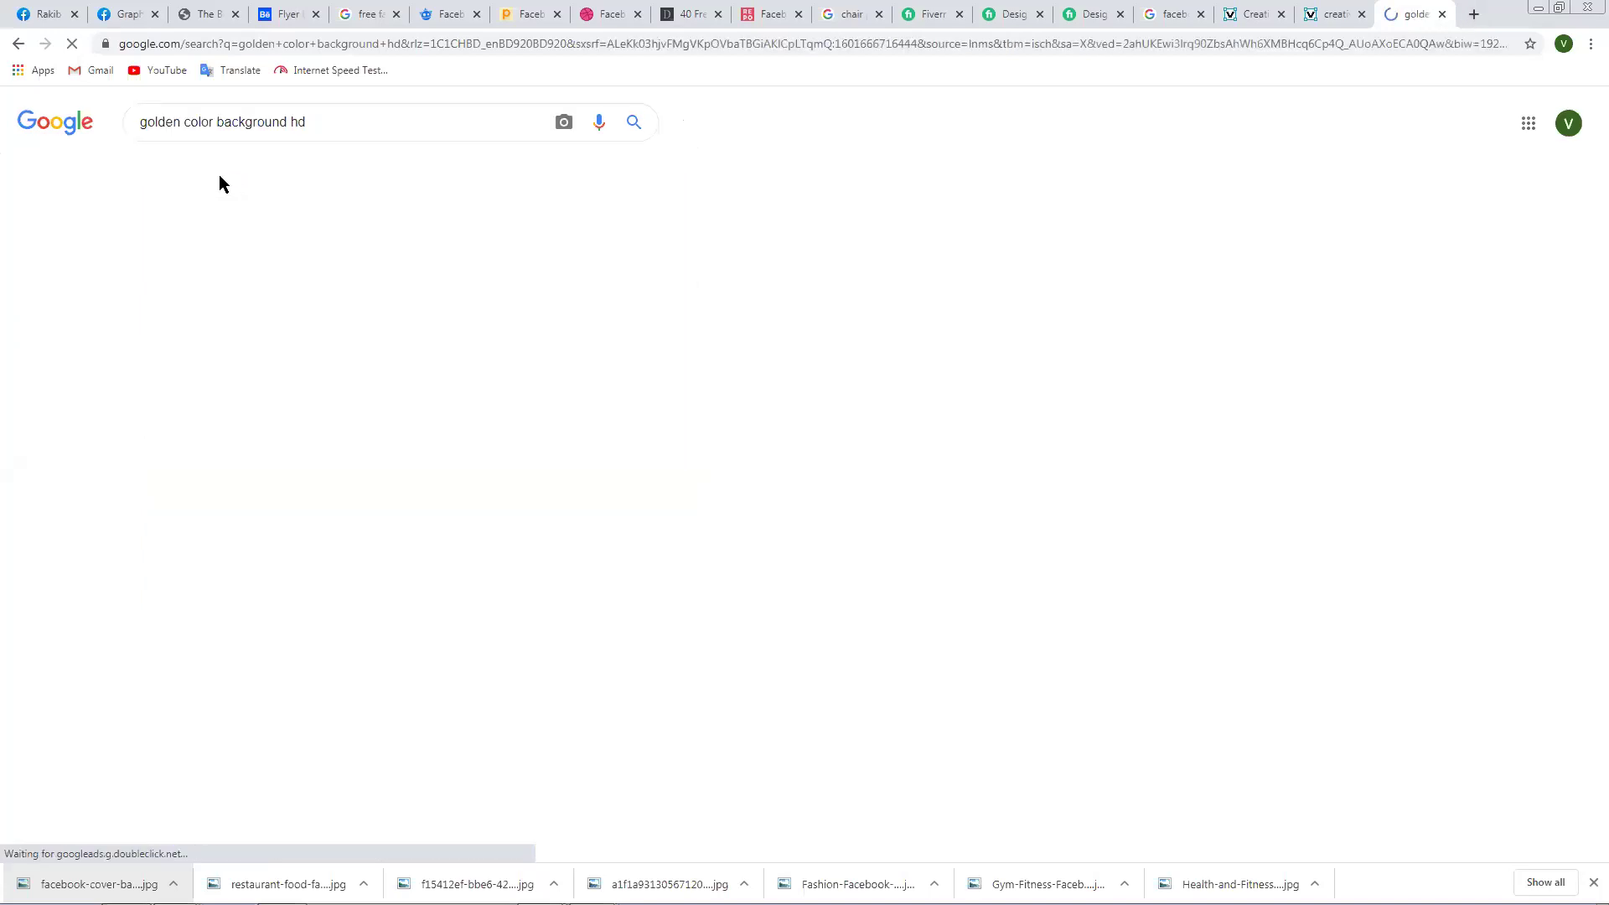
Look through the golden background results, preview CuteWallpaper.org's leafy gold wallpaper and examine its related images.
{"action": "scroll", "coordinate": [574, 377], "scroll_direction": "down", "scroll_amount": 3}
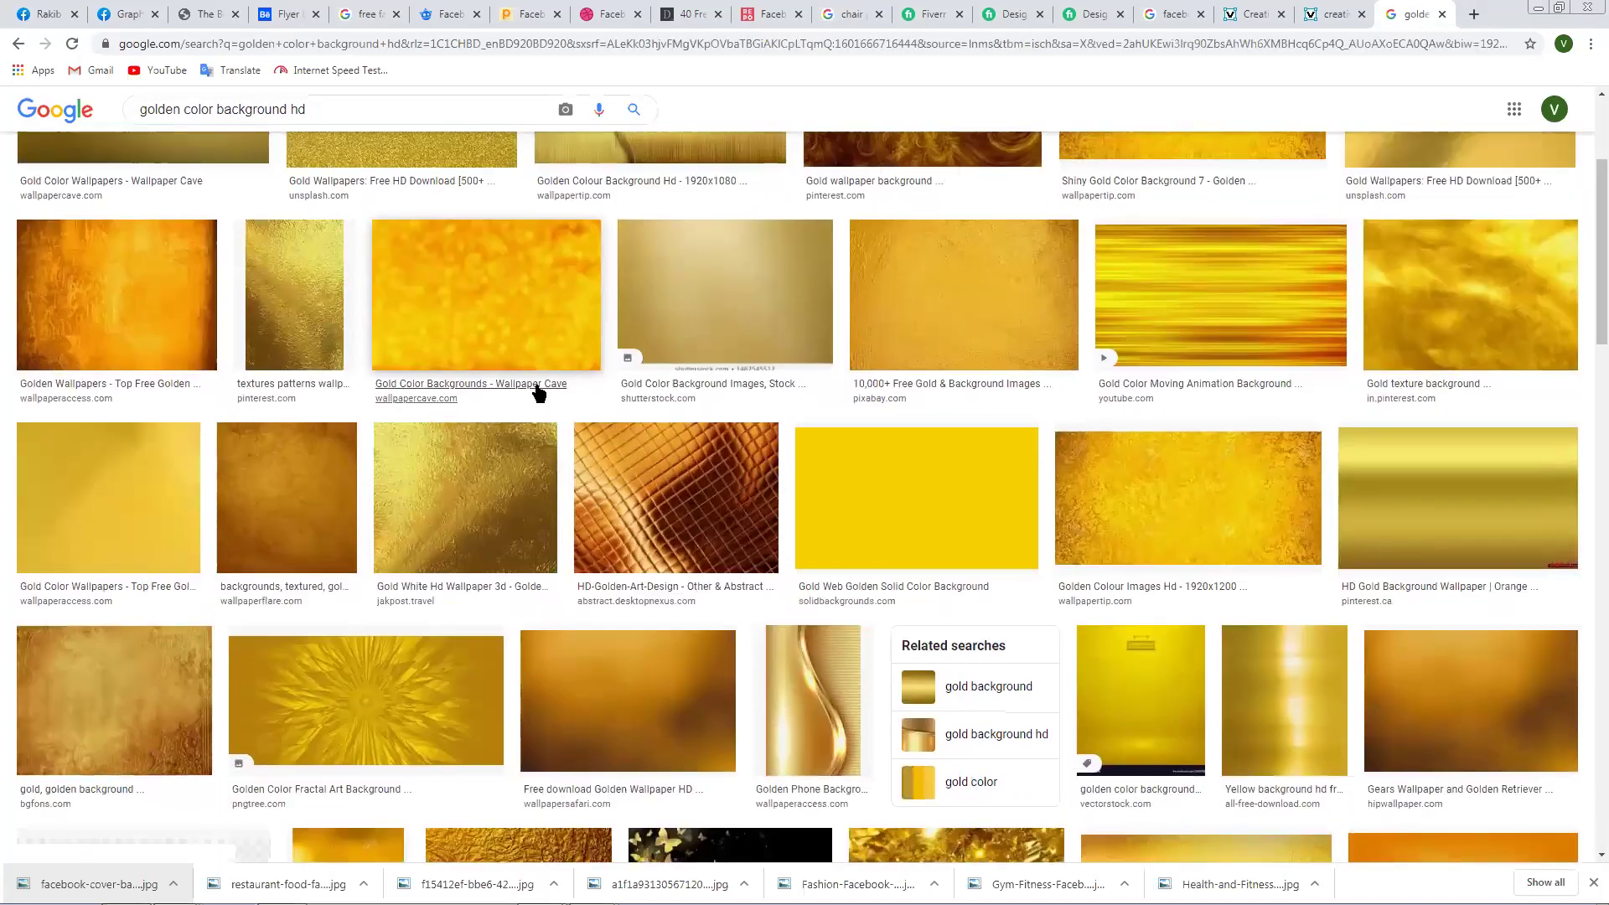
{"action": "scroll", "coordinate": [596, 391], "scroll_direction": "down", "scroll_amount": 10}
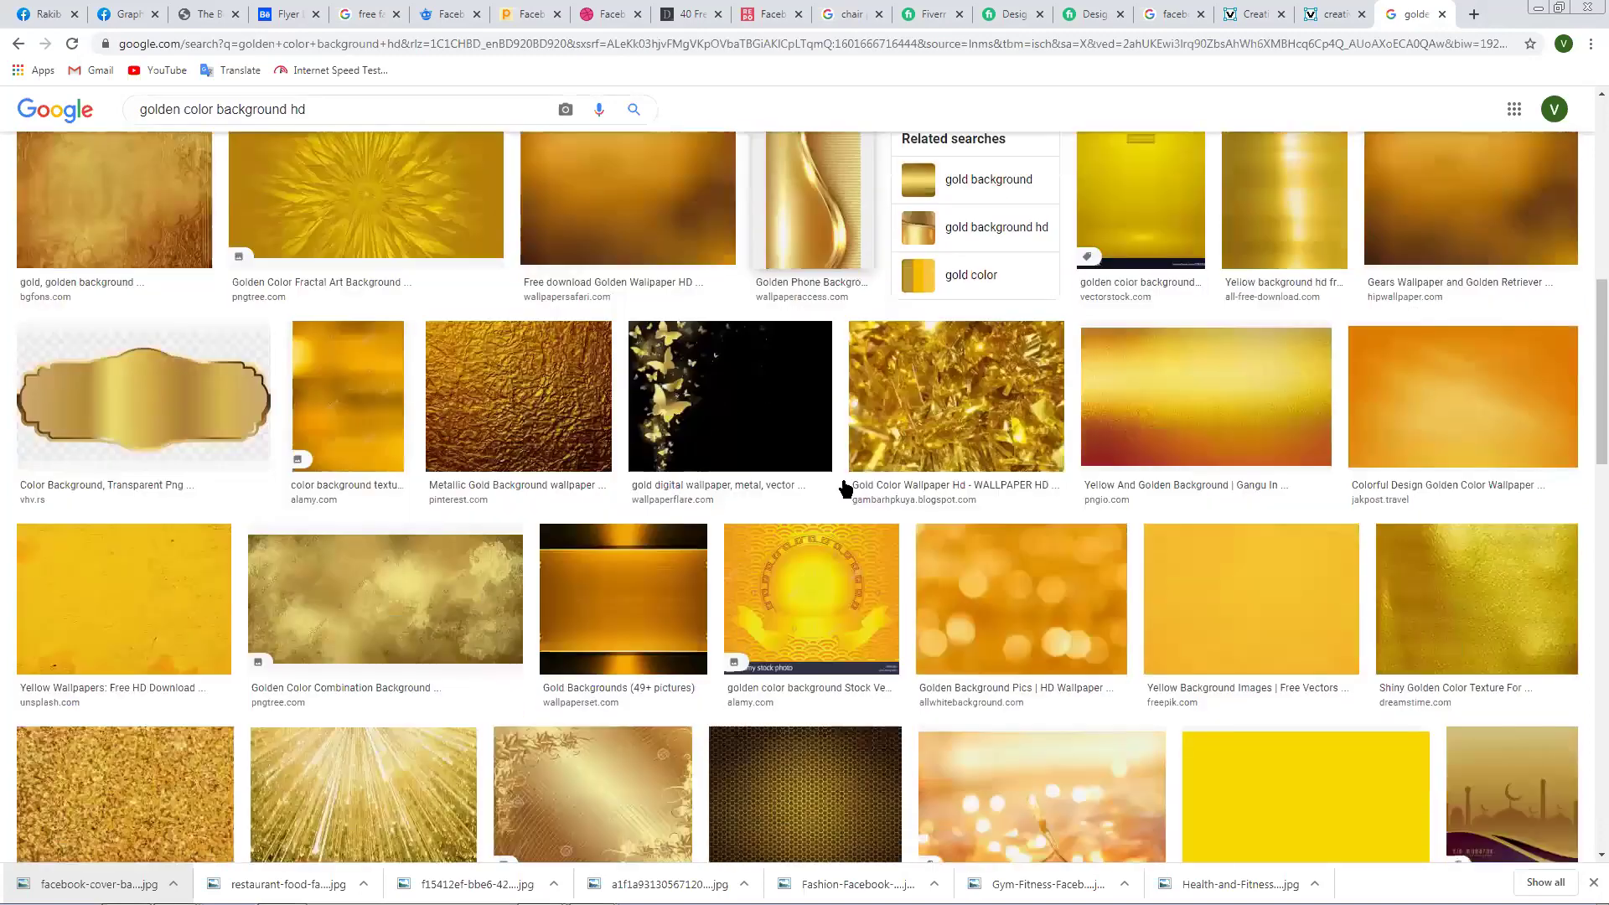
{"action": "scroll", "coordinate": [808, 512], "scroll_direction": "down", "scroll_amount": 2}
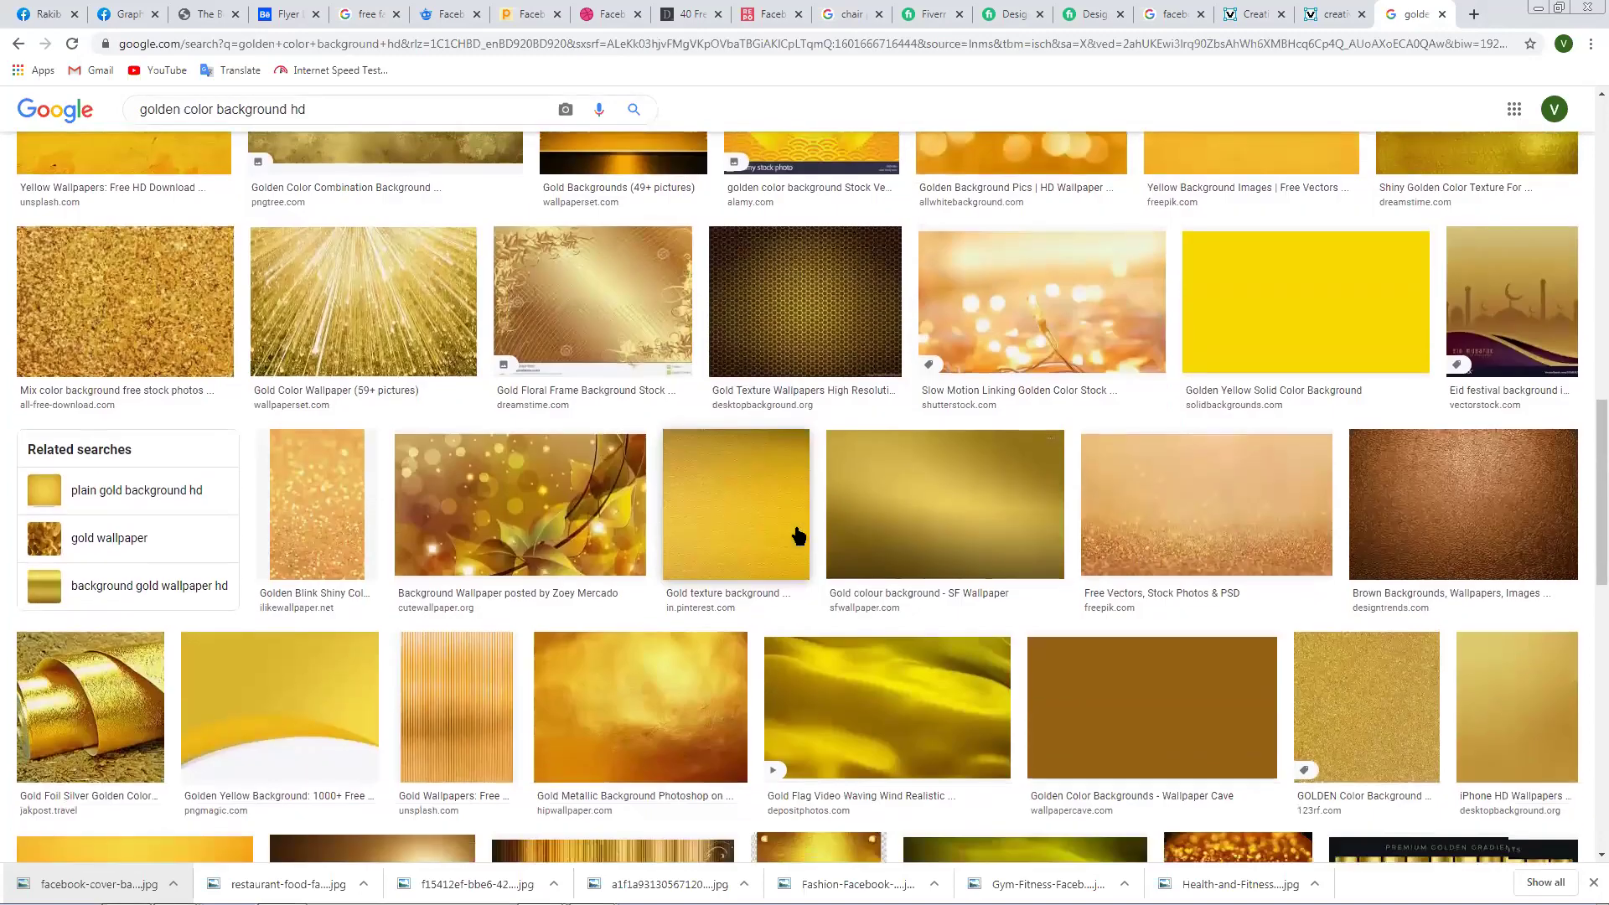
{"action": "left_click", "coordinate": [489, 528]}
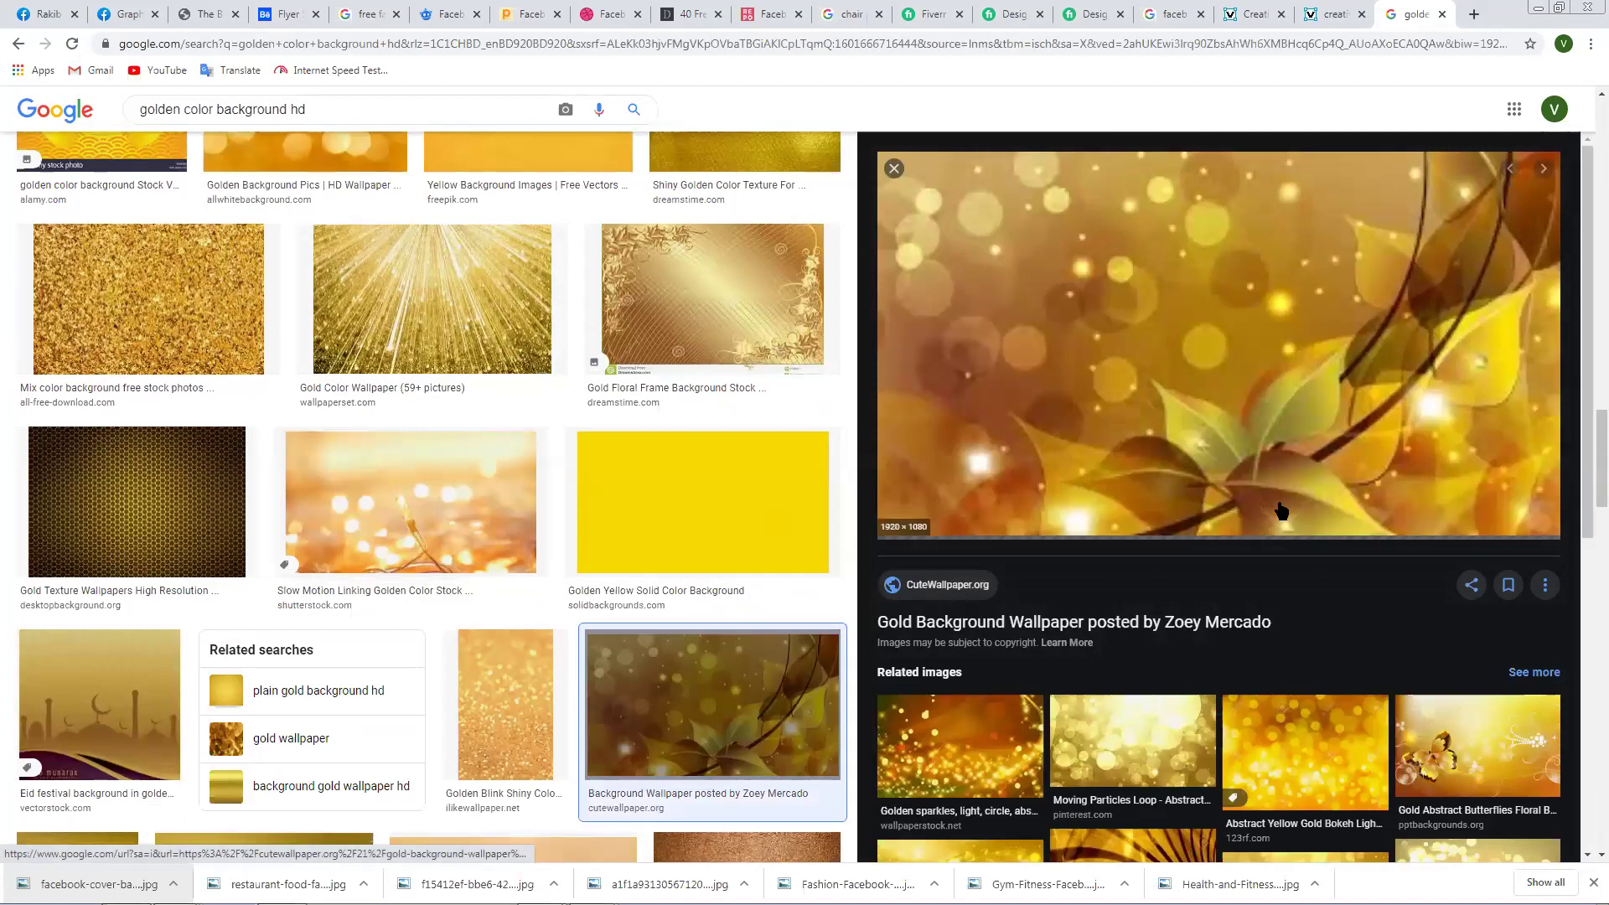
{"action": "scroll", "coordinate": [1279, 510], "scroll_direction": "down", "scroll_amount": 2}
{"action": "scroll", "coordinate": [1316, 702], "scroll_direction": "down", "scroll_amount": 3}
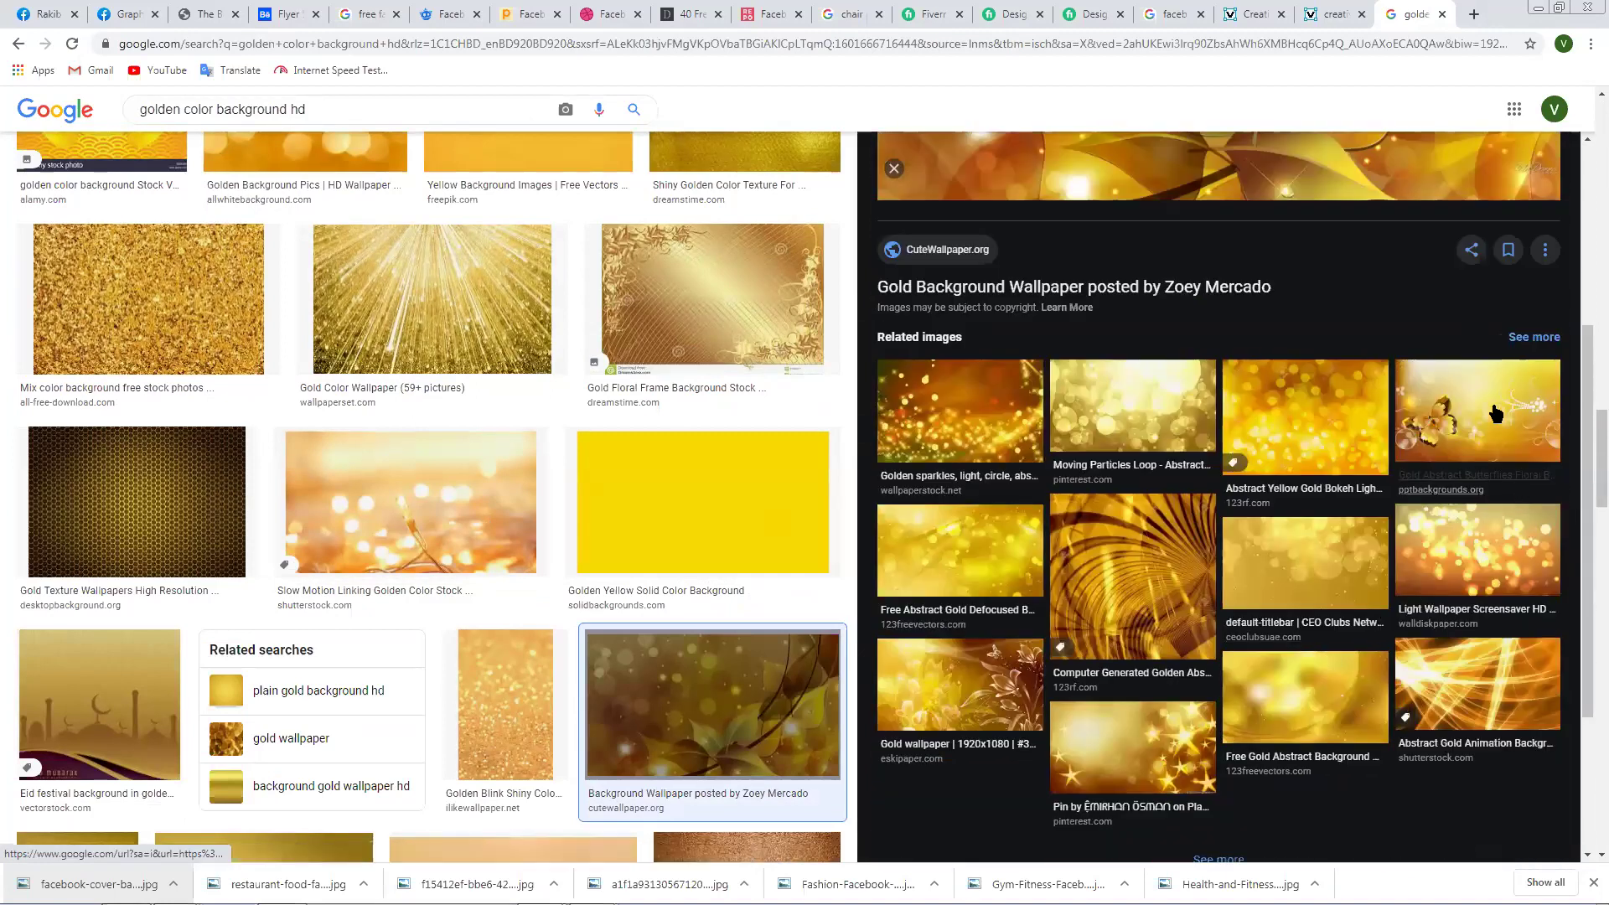
Preview the PPT Backgrounds gold butterfly image among the related images and save it as unnamed (1).jpg.
{"action": "left_click", "coordinate": [1495, 413]}
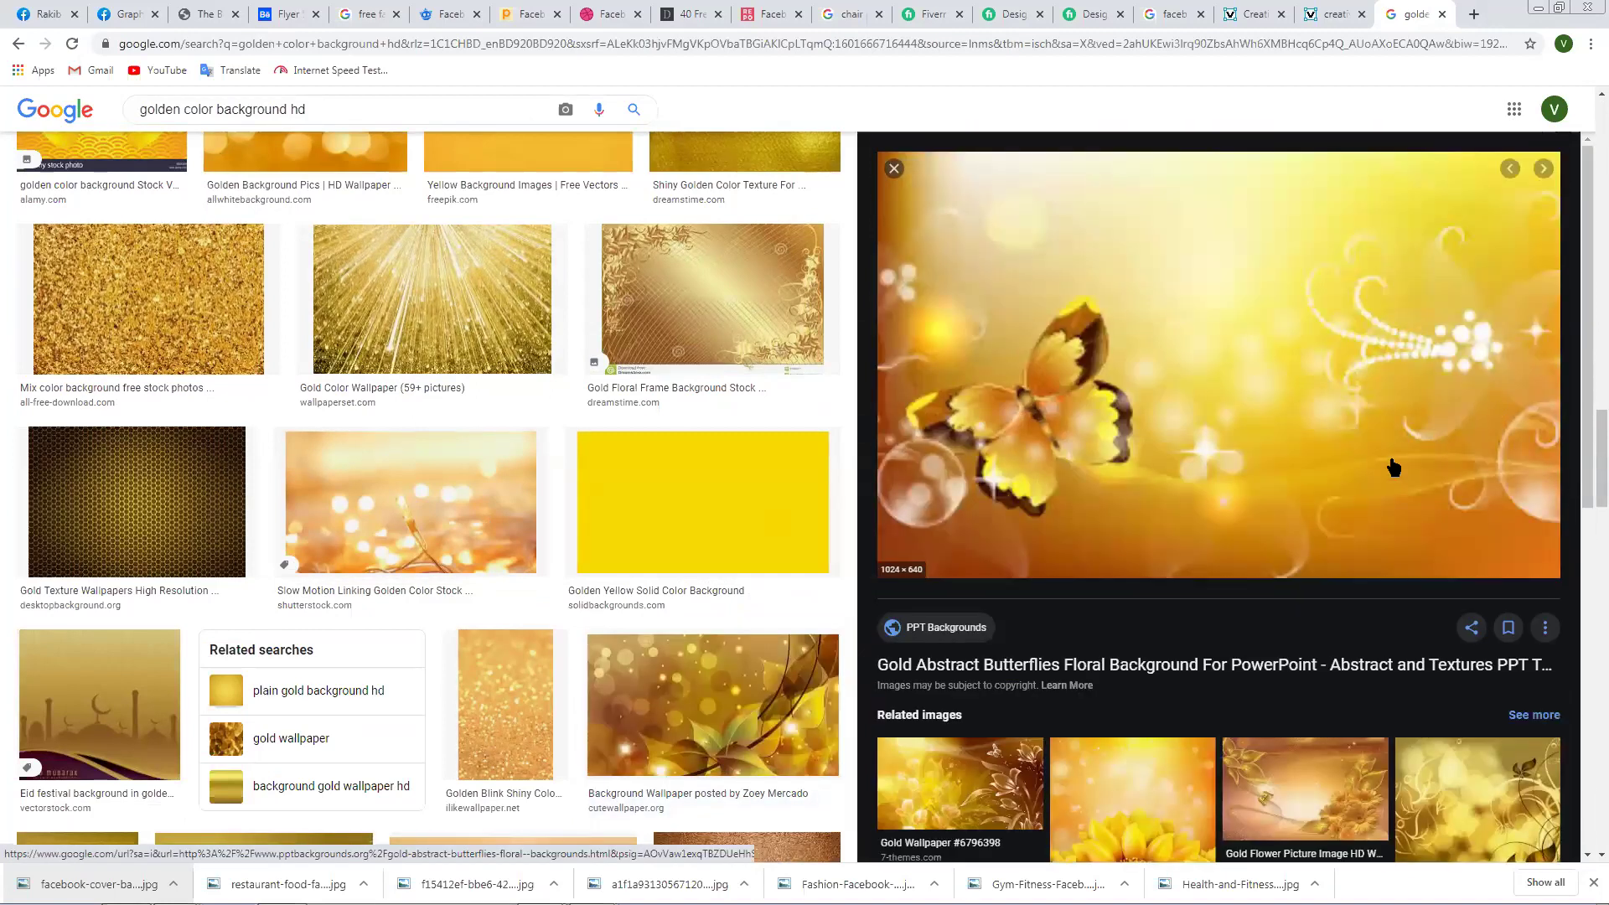
{"action": "scroll", "coordinate": [1358, 463], "scroll_direction": "down", "scroll_amount": 3}
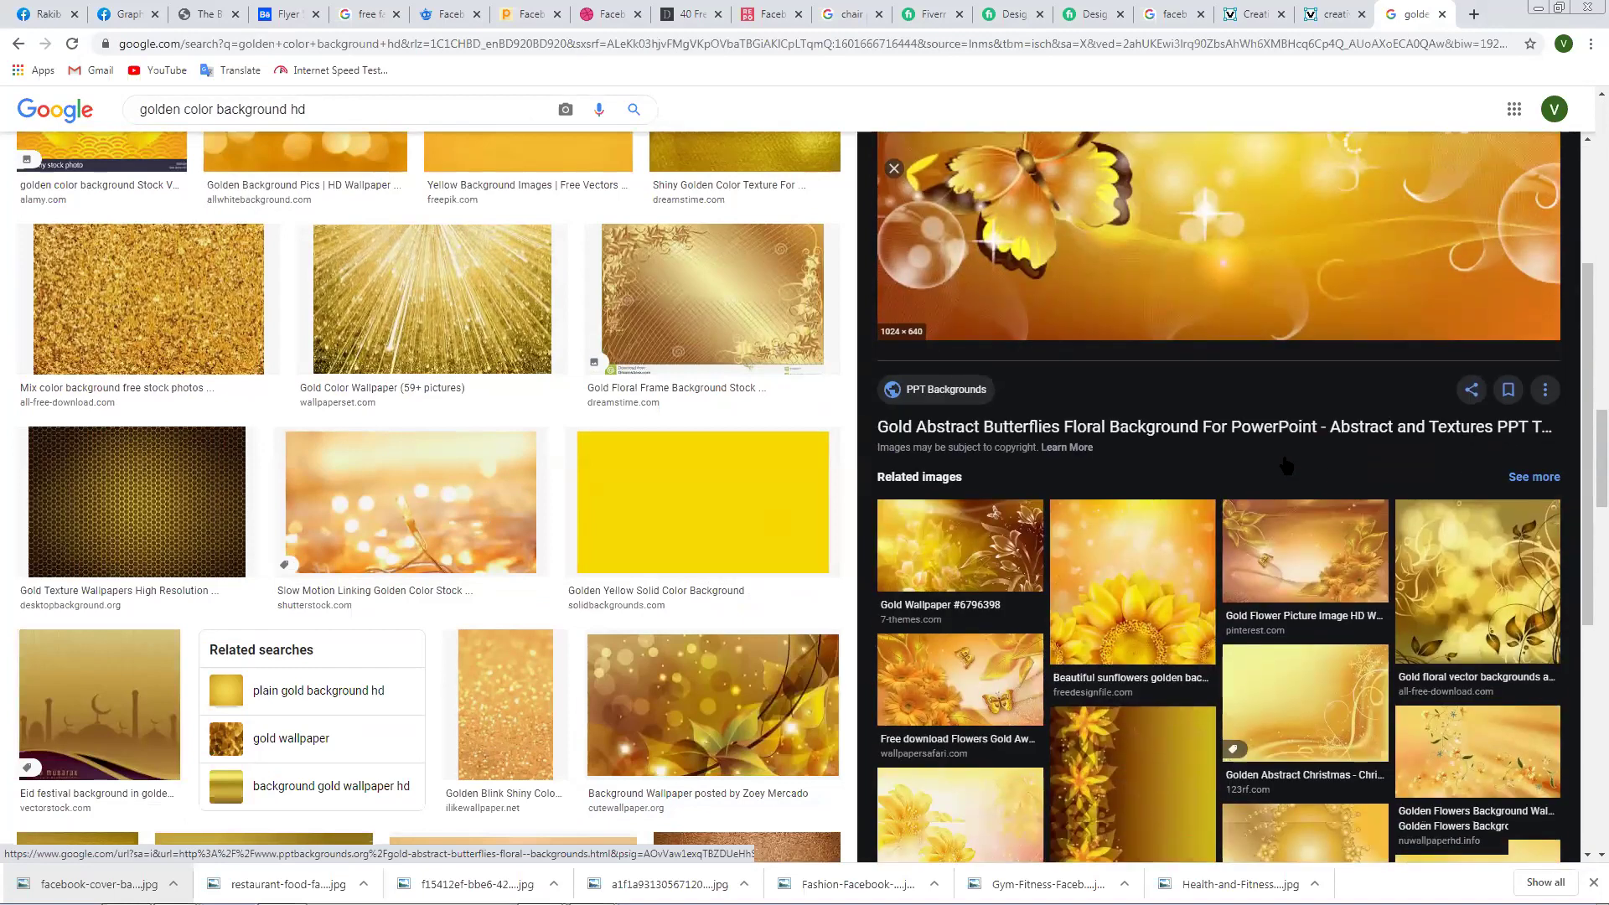
{"action": "scroll", "coordinate": [1282, 465], "scroll_direction": "up", "scroll_amount": 3}
{"action": "right_click", "coordinate": [927, 322]}
{"action": "left_click", "coordinate": [1002, 472]}
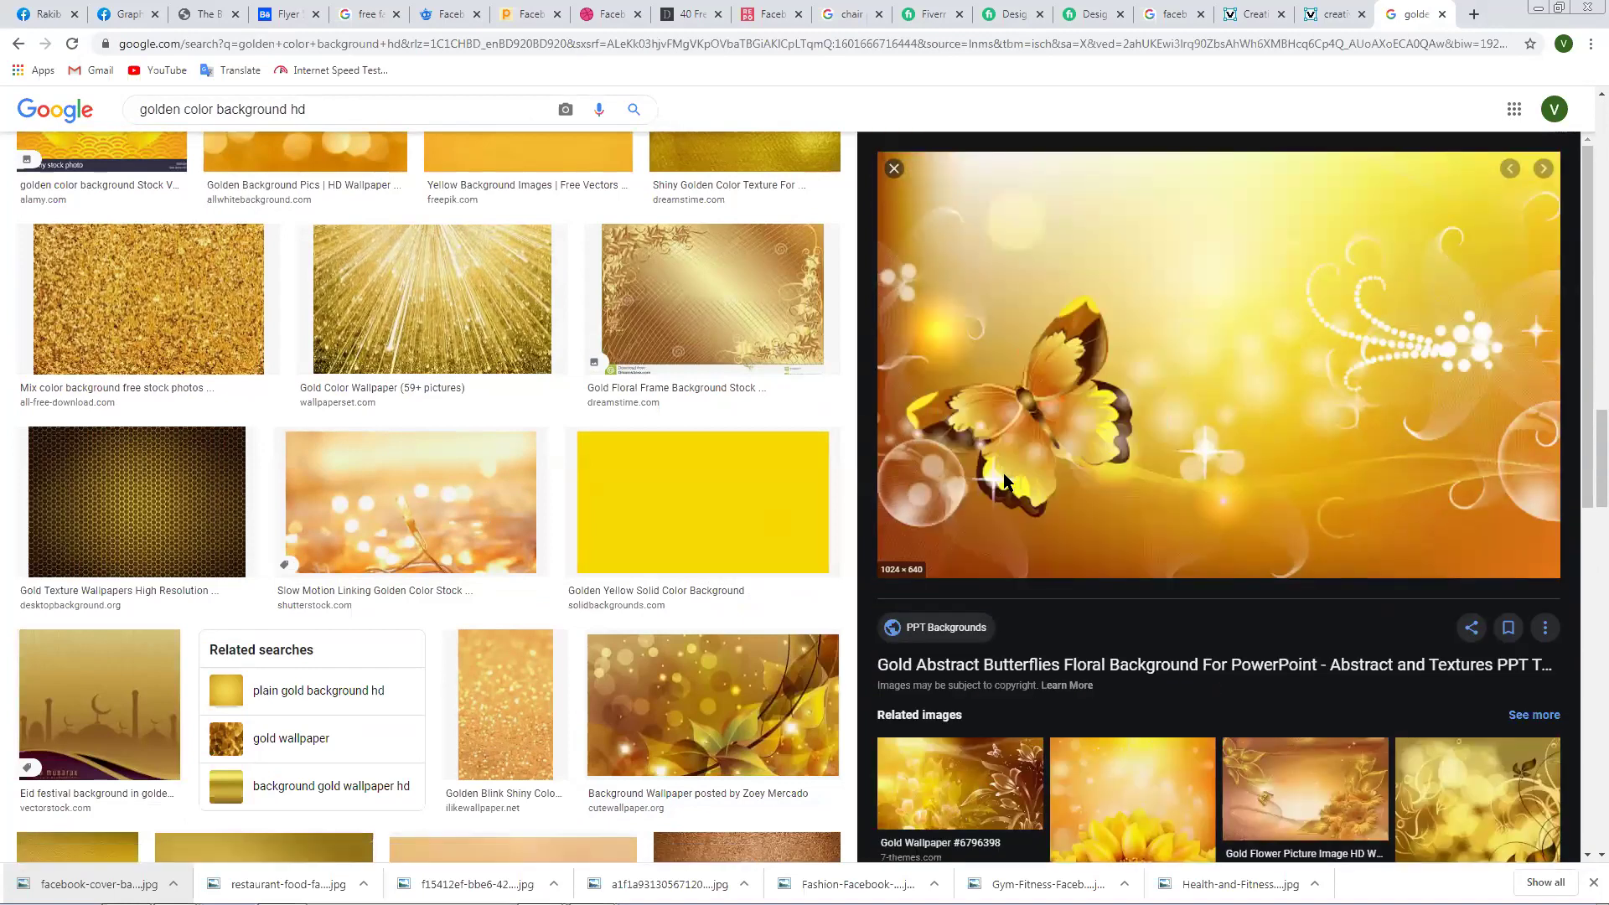
{"action": "key", "text": "Return"}
Open WallpaperSafari's 1920 × 1080 orange flowers and butterflies wallpaper from the related images and save it as 4kDBSI.jpg.
{"action": "scroll", "coordinate": [1257, 637], "scroll_direction": "down", "scroll_amount": 4}
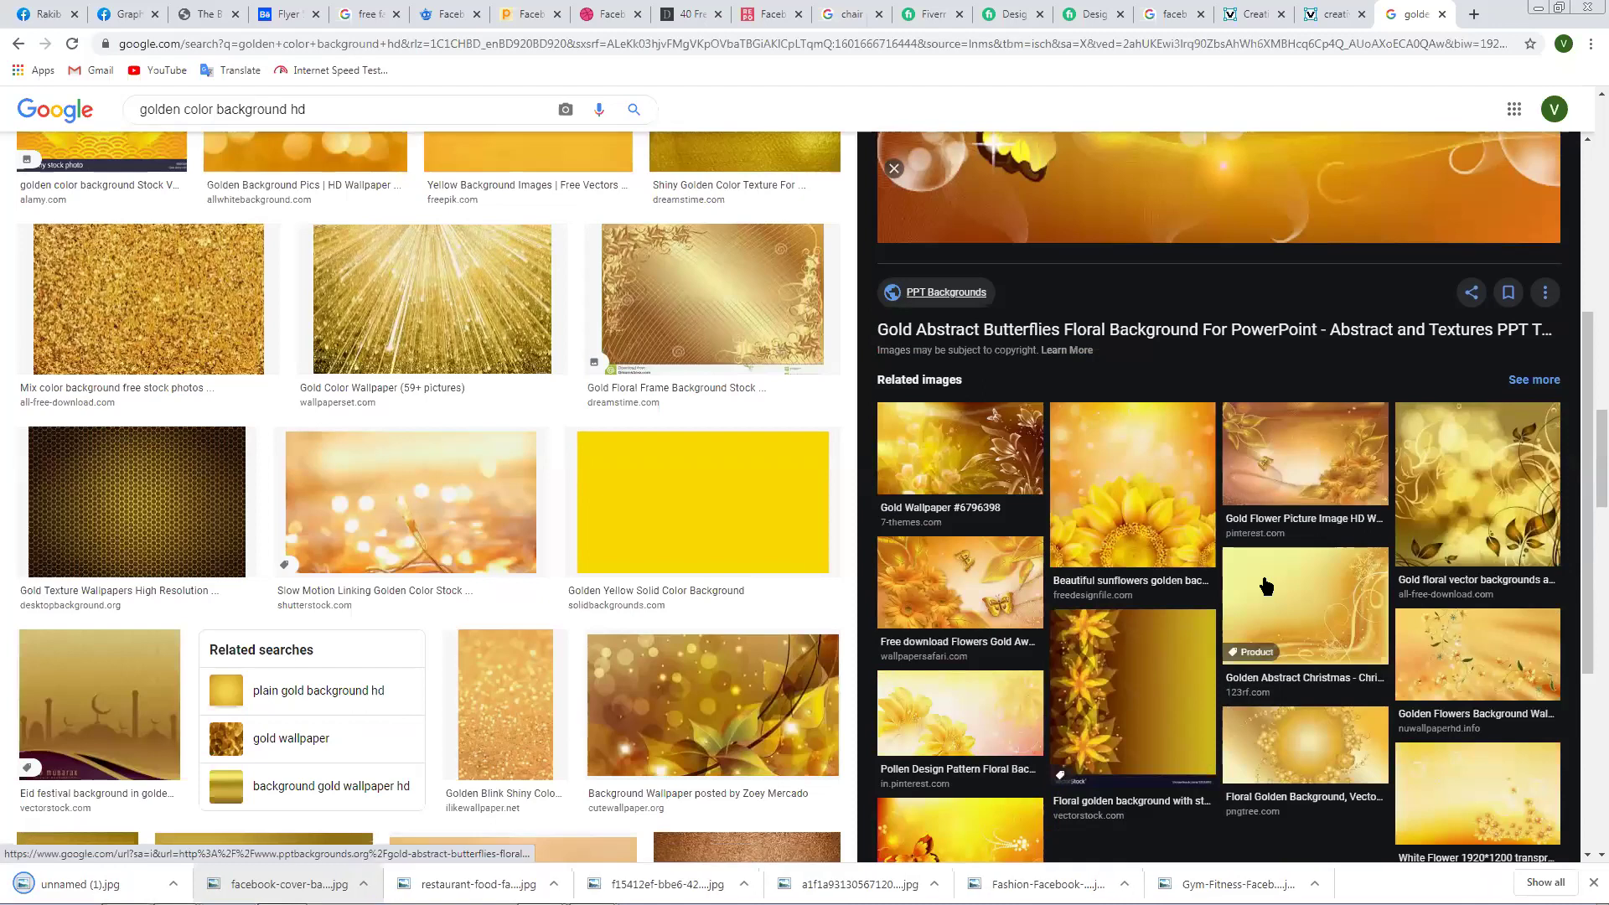
{"action": "left_click", "coordinate": [972, 515]}
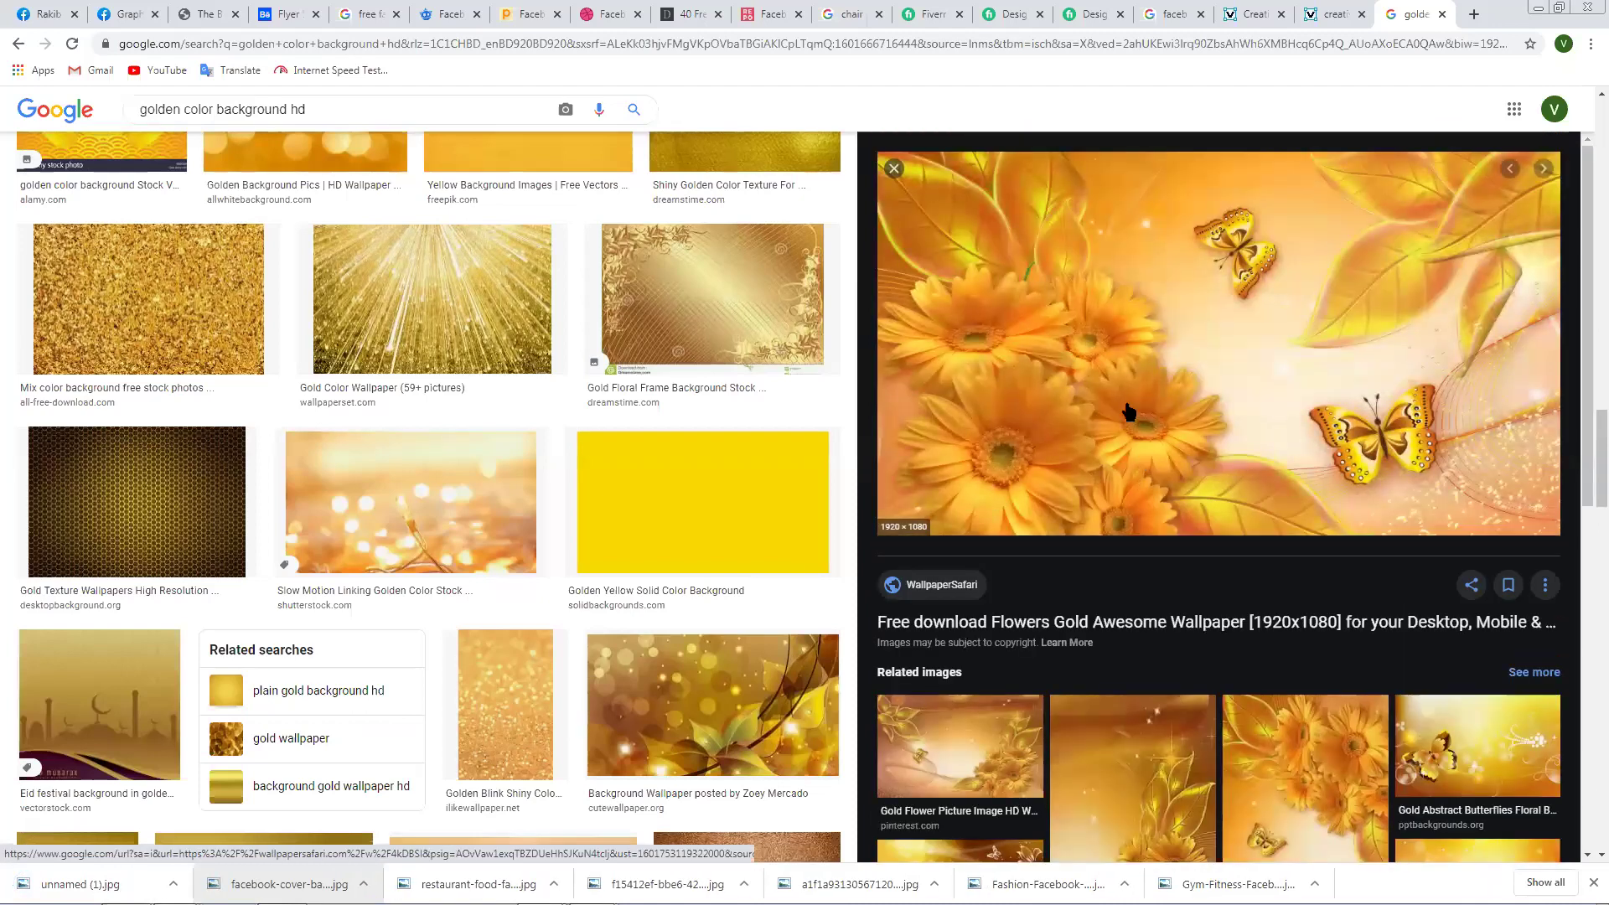
{"action": "right_click", "coordinate": [1092, 352]}
{"action": "left_click", "coordinate": [1149, 503]}
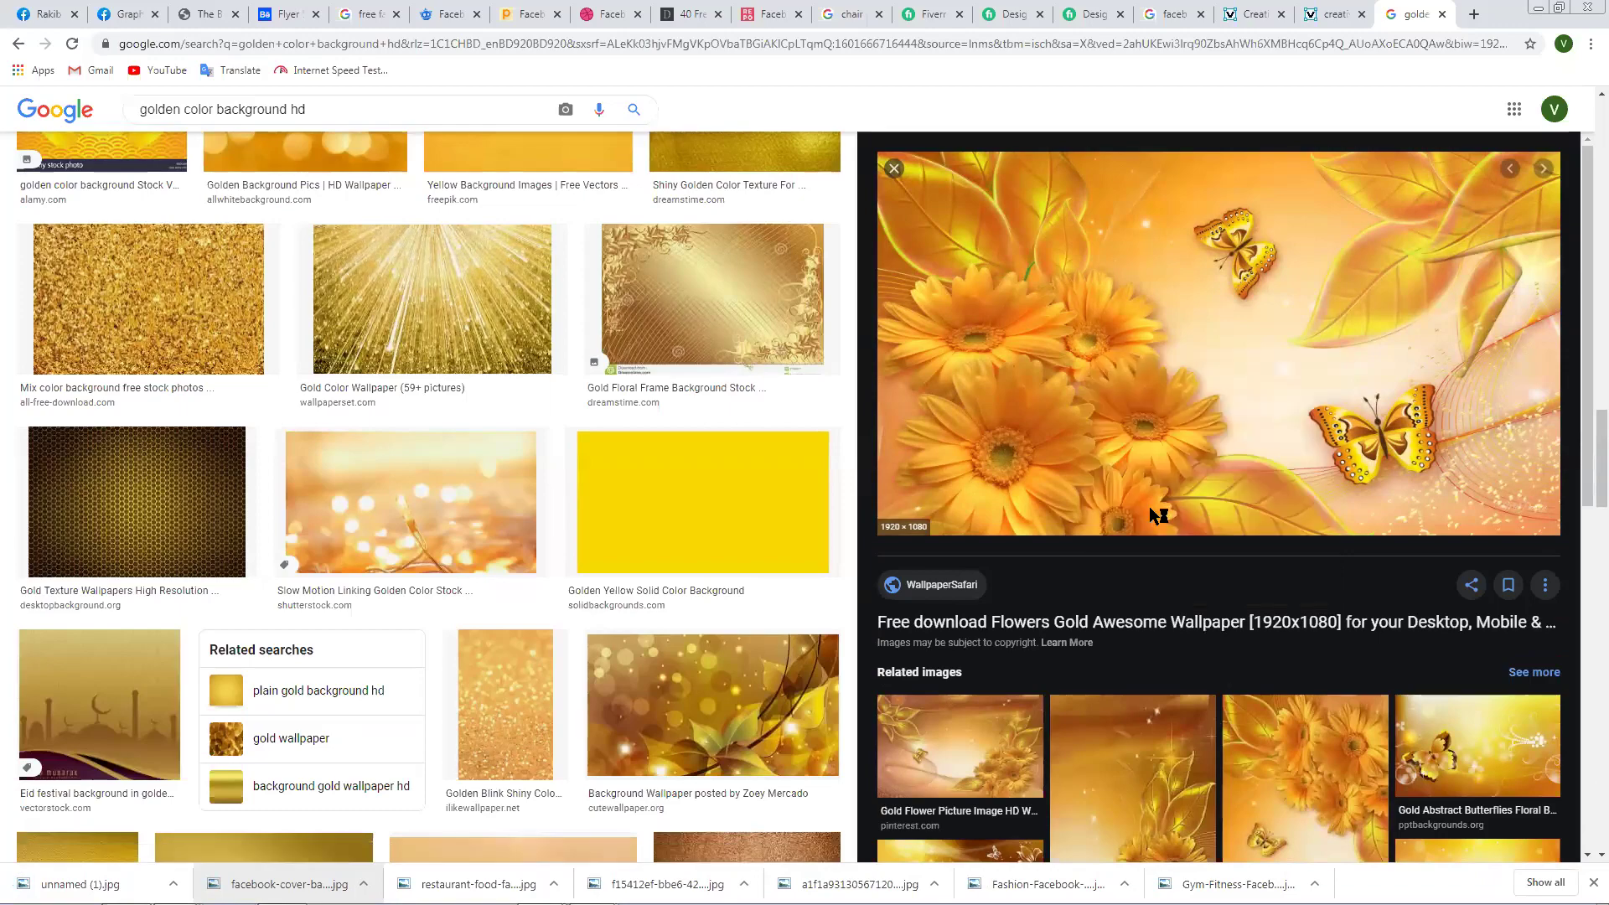
{"action": "key", "text": "Return"}
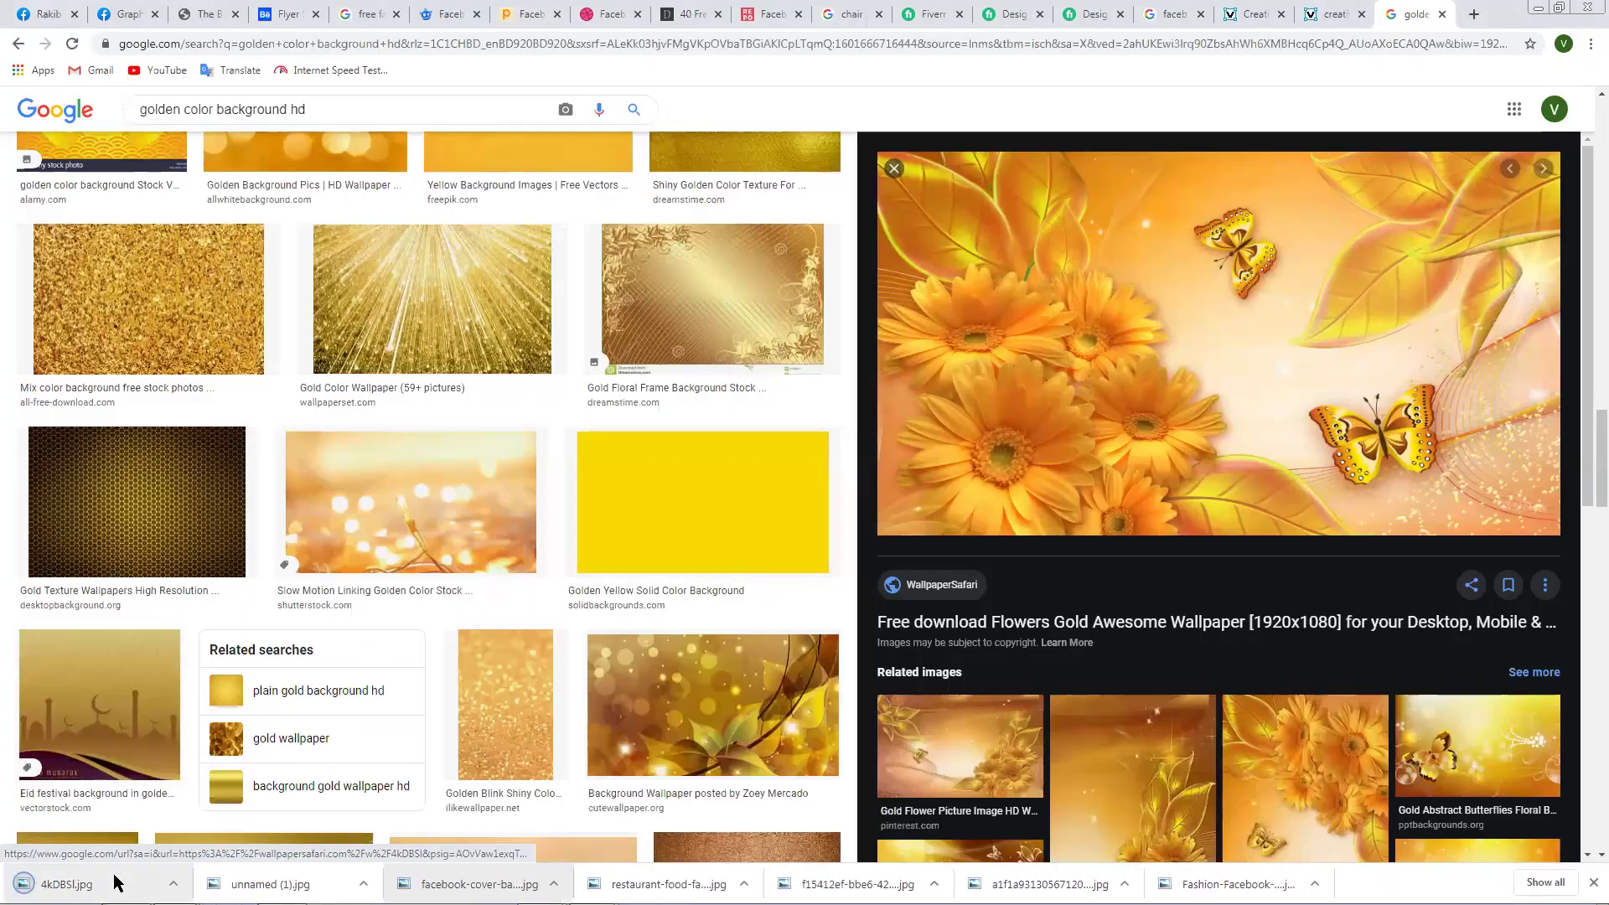
Switch to Photoshop and place 4kDBSI.jpg in the cover document, scaled to about 50% so it covers the whole canvas.
{"action": "left_click_drag", "start_coordinate": [67, 884], "coordinate": [719, 526]}
{"action": "left_click_drag", "start_coordinate": [840, 369], "coordinate": [1260, 265]}
{"action": "mouse_move", "coordinate": [853, 493]}
{"action": "left_mouse_down"}
{"action": "mouse_move", "coordinate": [872, 485]}
{"action": "mouse_move", "coordinate": [827, 520]}
{"action": "mouse_move", "coordinate": [831, 499]}
{"action": "left_mouse_up"}
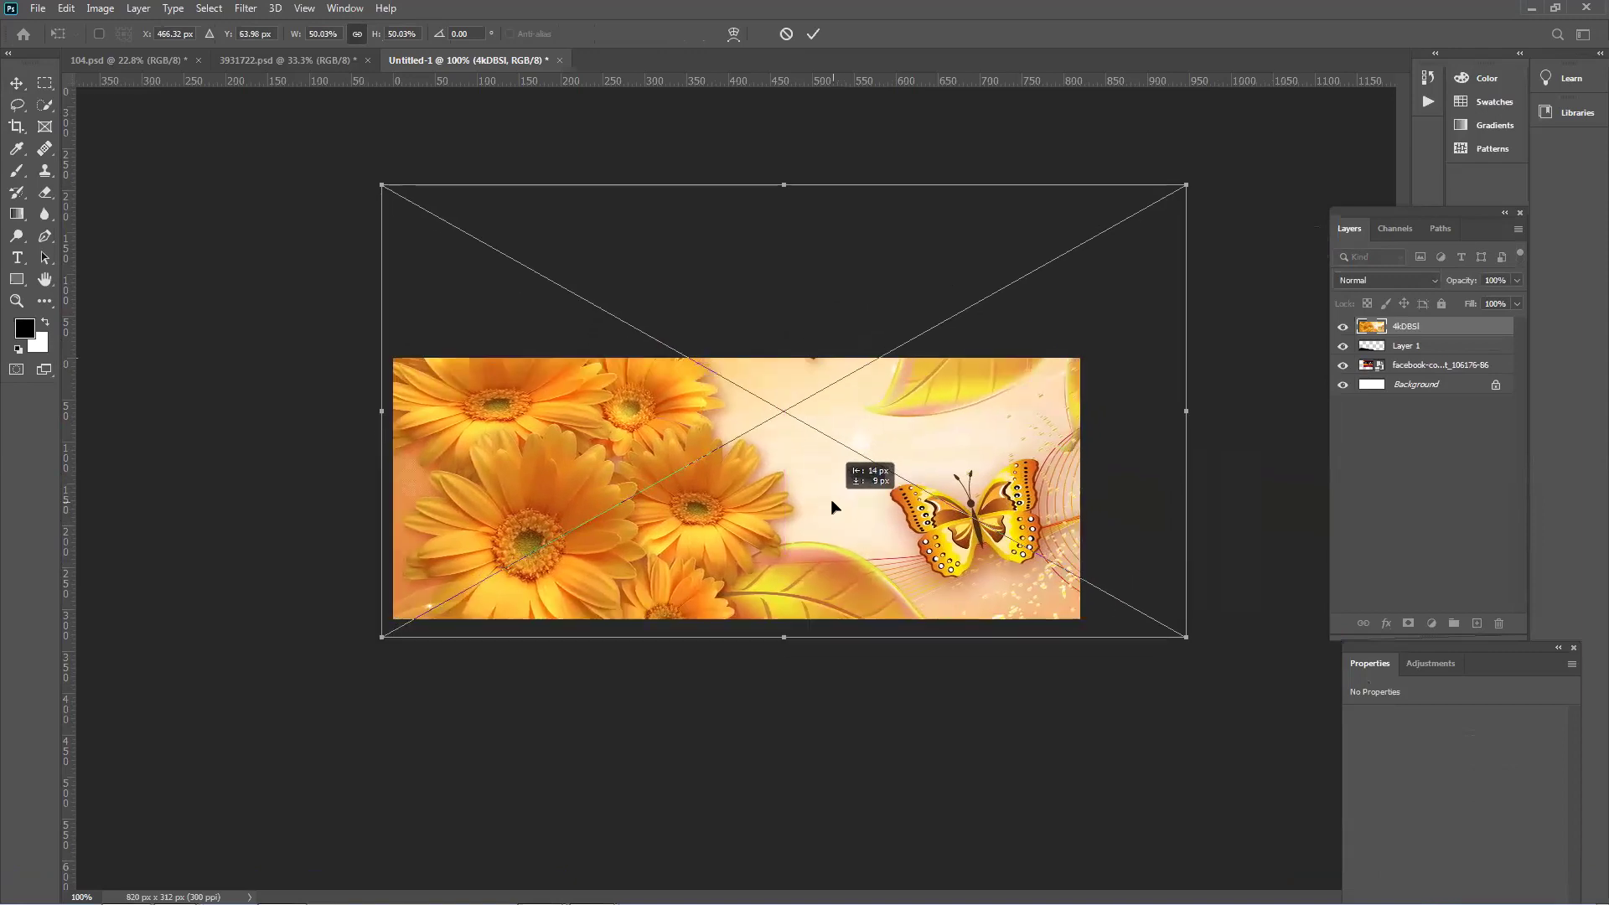
{"action": "key", "text": "Return"}
Copy the wave-shaped part of the flower image to a new layer using Layer 1's outline, and delete the placed full image.
{"action": "left_click", "coordinate": [1383, 347]}
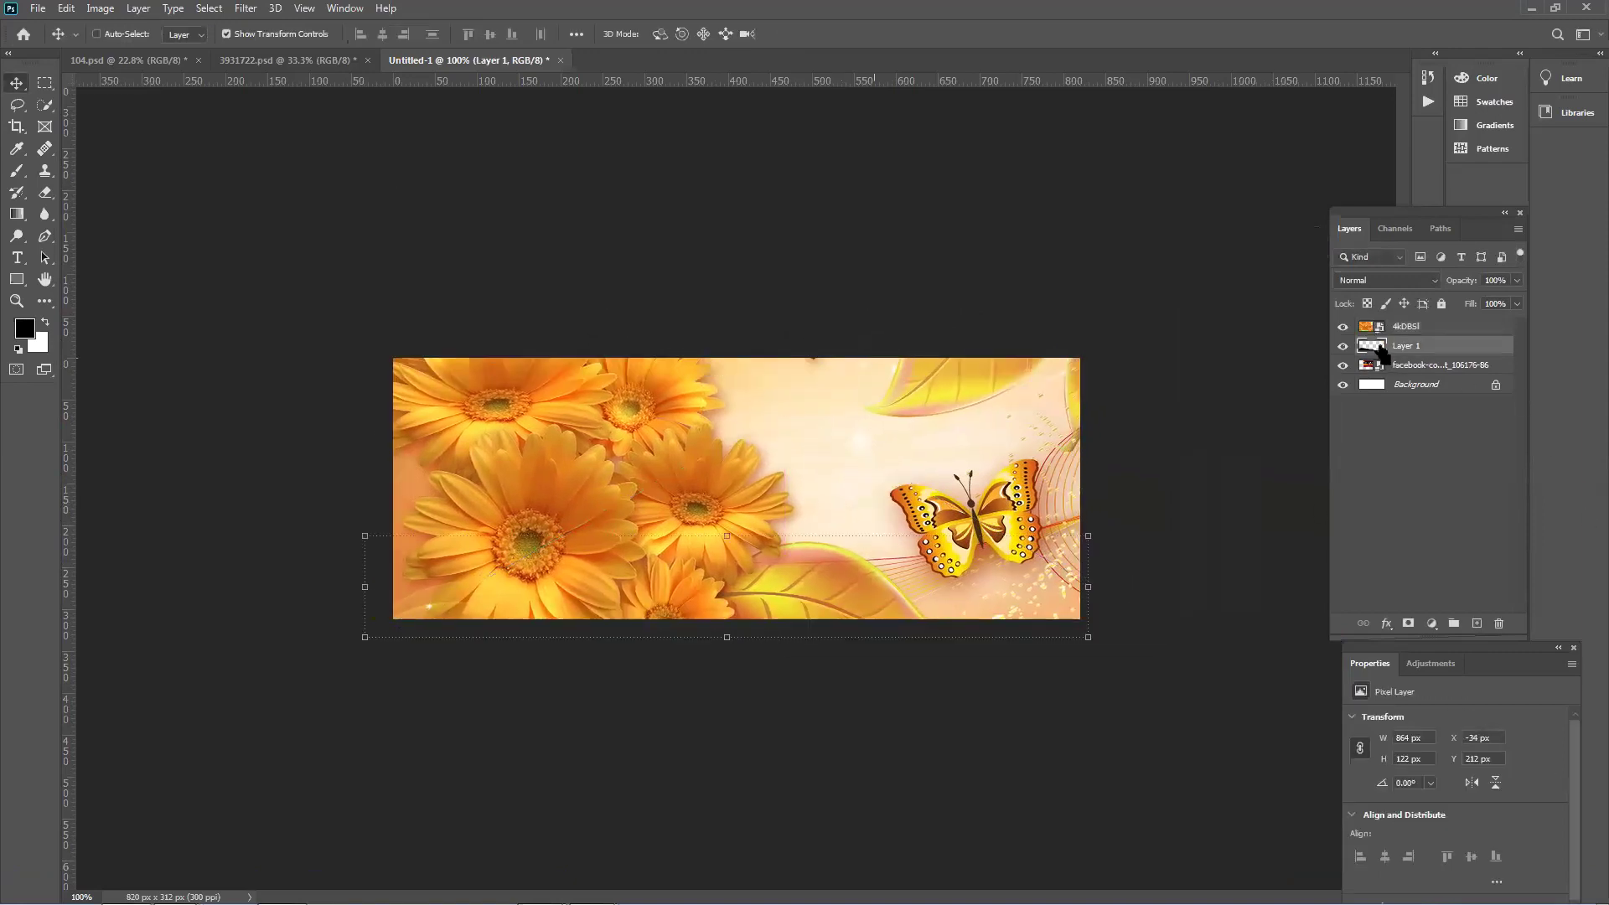
{"action": "left_click", "coordinate": [1420, 329]}
{"action": "key", "text": "ctrl+j"}
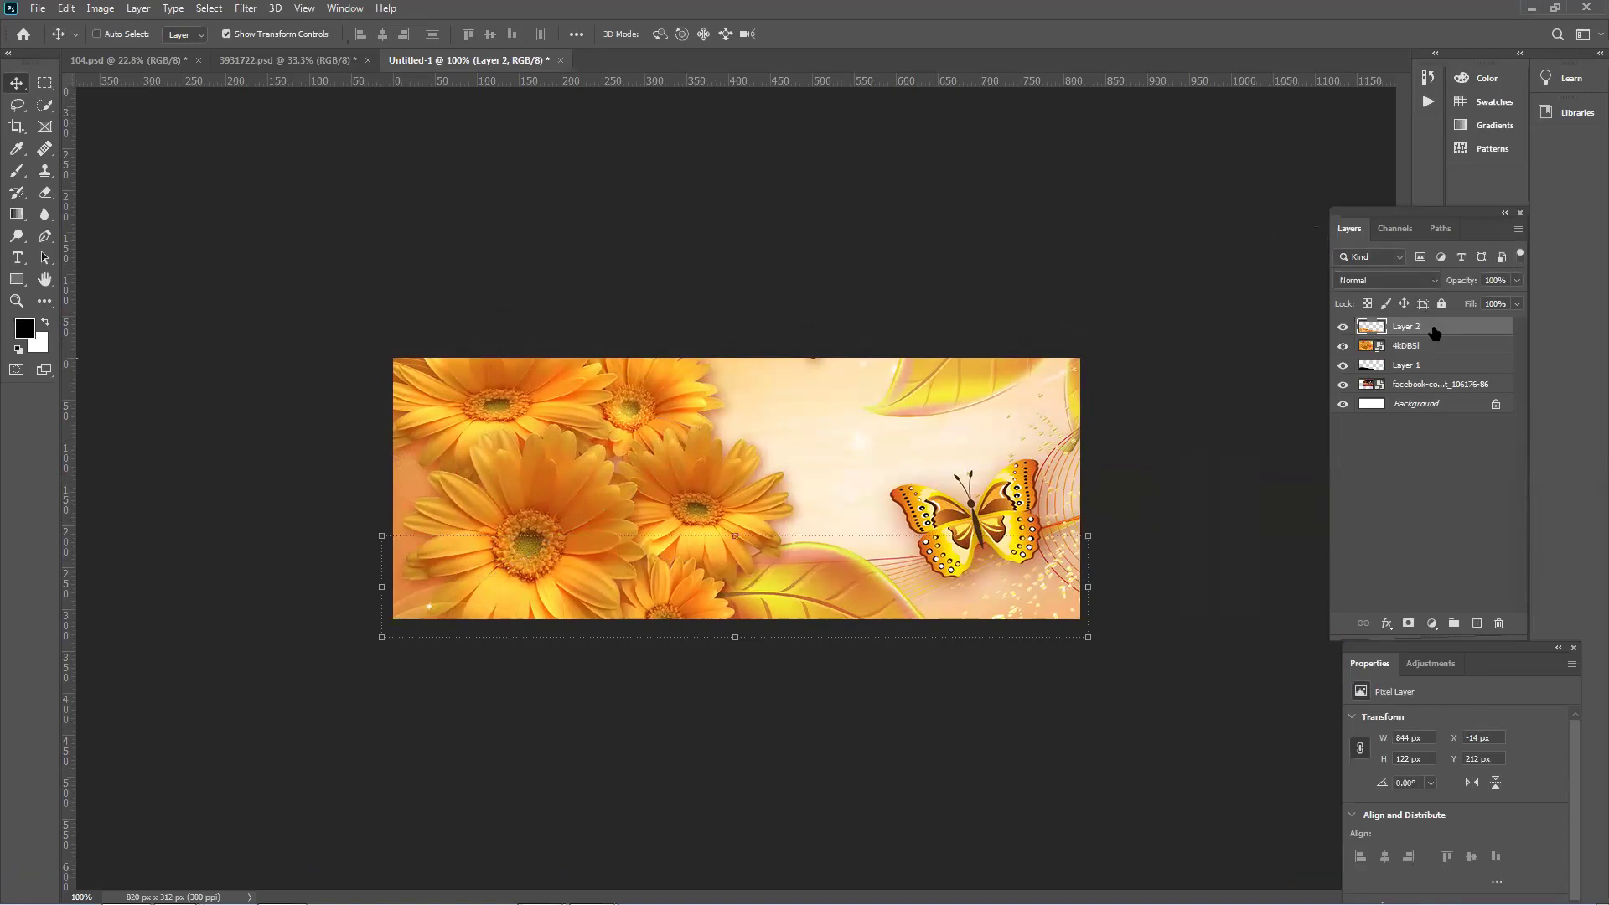
{"action": "left_click", "coordinate": [1467, 345]}
{"action": "key", "text": "Delete"}
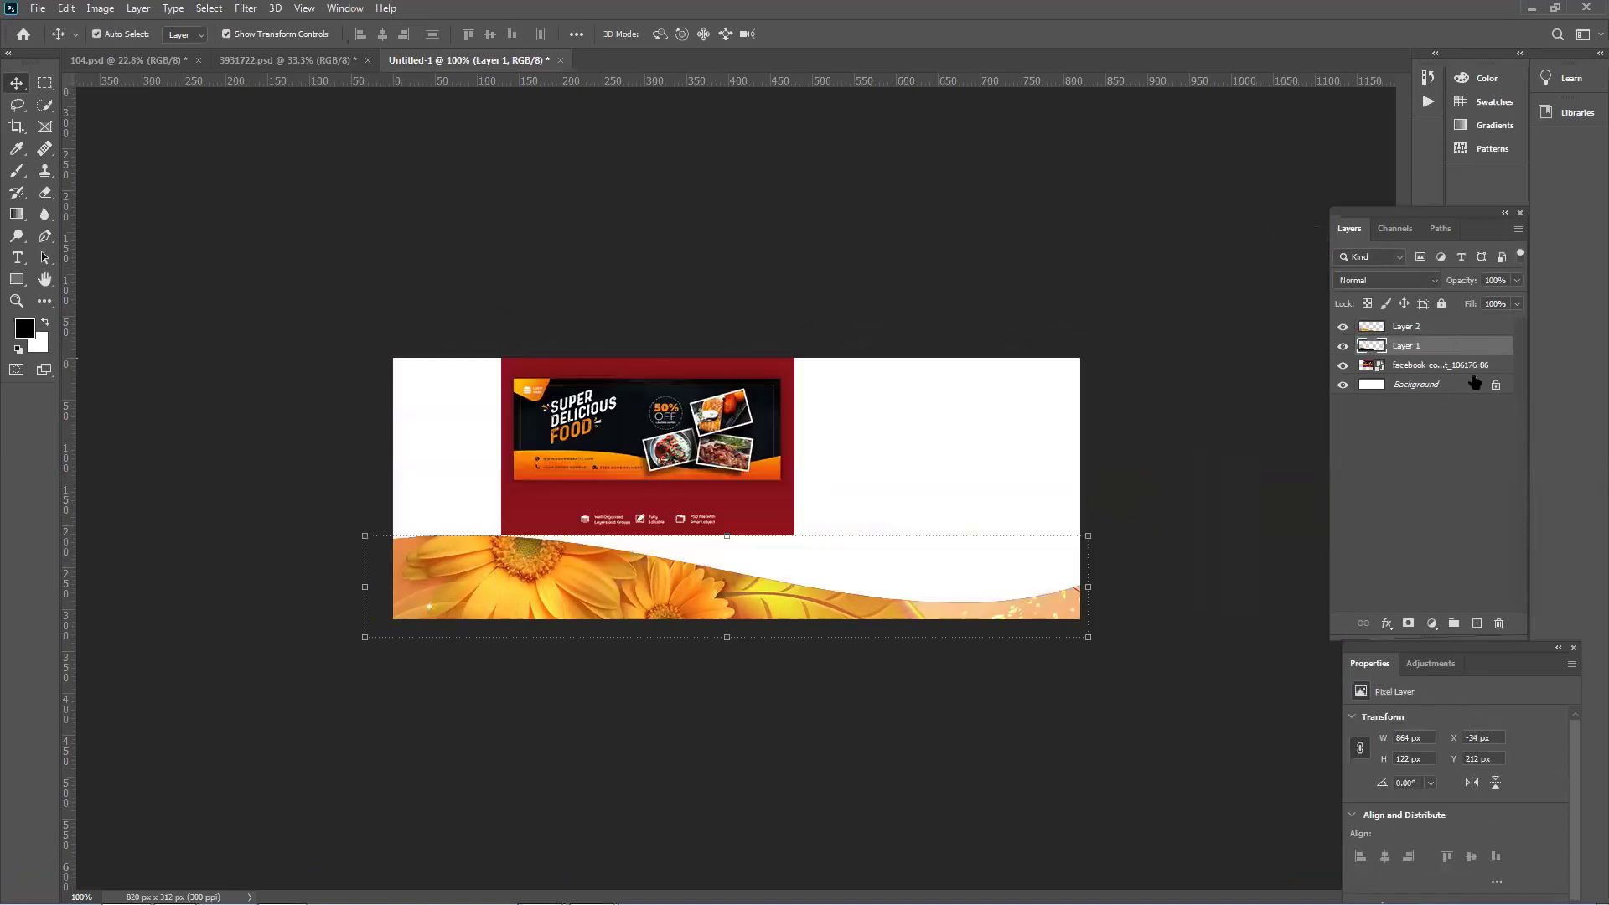
{"action": "left_click", "coordinate": [1254, 391]}
{"action": "left_click", "coordinate": [597, 620]}
{"action": "left_click", "coordinate": [1160, 671]}
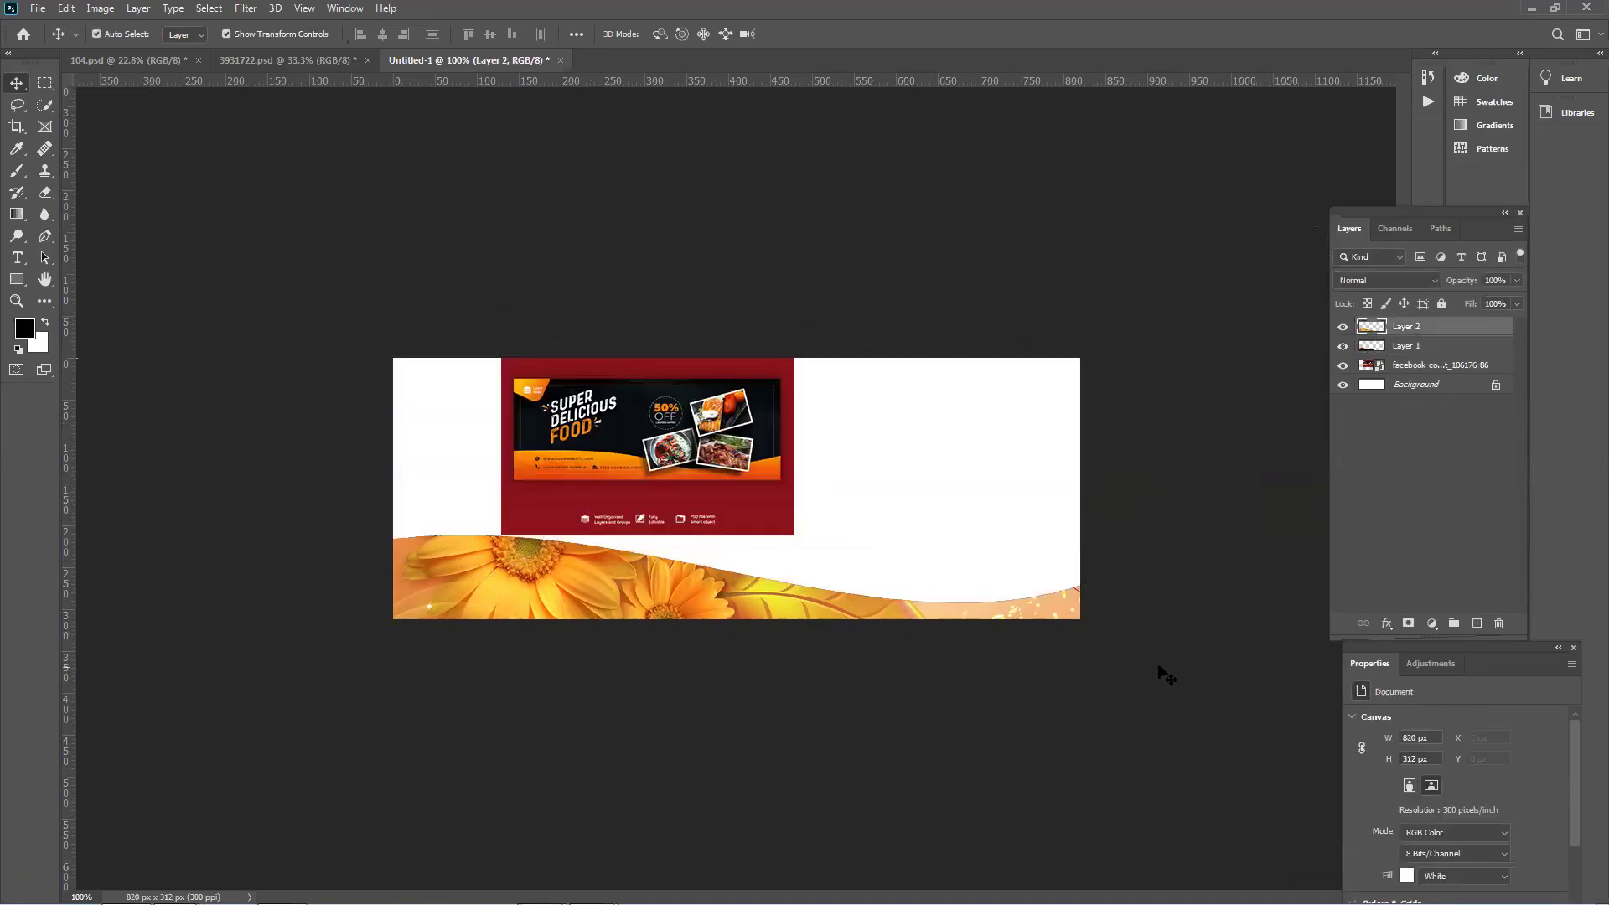
{"action": "left_click", "coordinate": [650, 599]}
{"action": "left_click", "coordinate": [384, 780]}
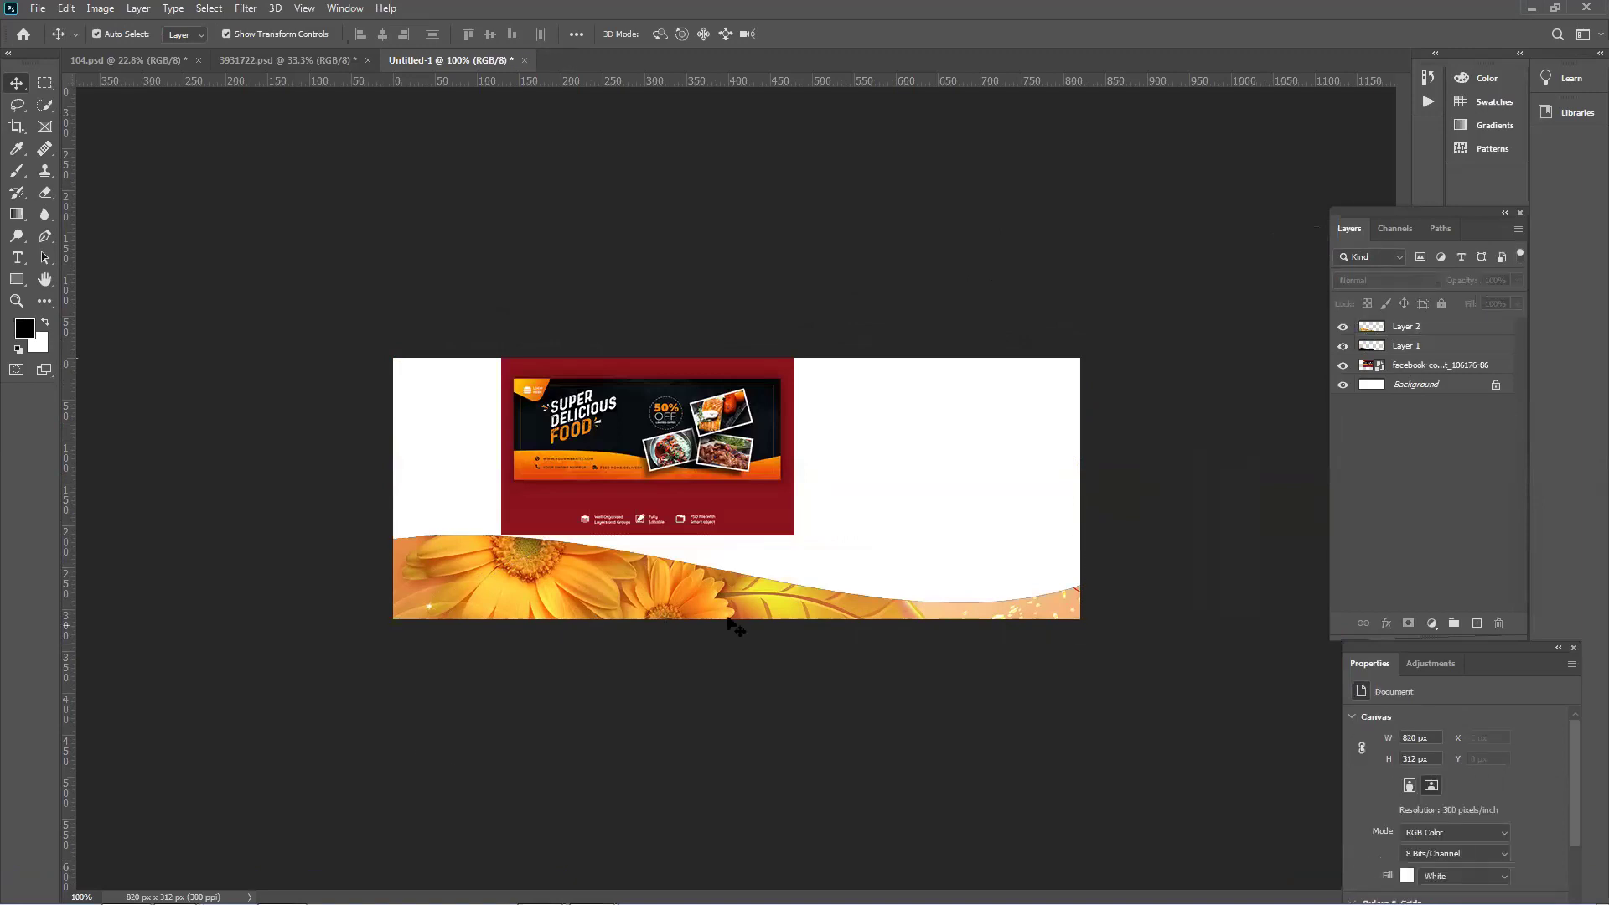
Place the downloaded unnamed (1).jpg butterfly background in the cover and enlarge it to cover the canvas.
{"action": "mouse_move", "coordinate": [805, 903]}
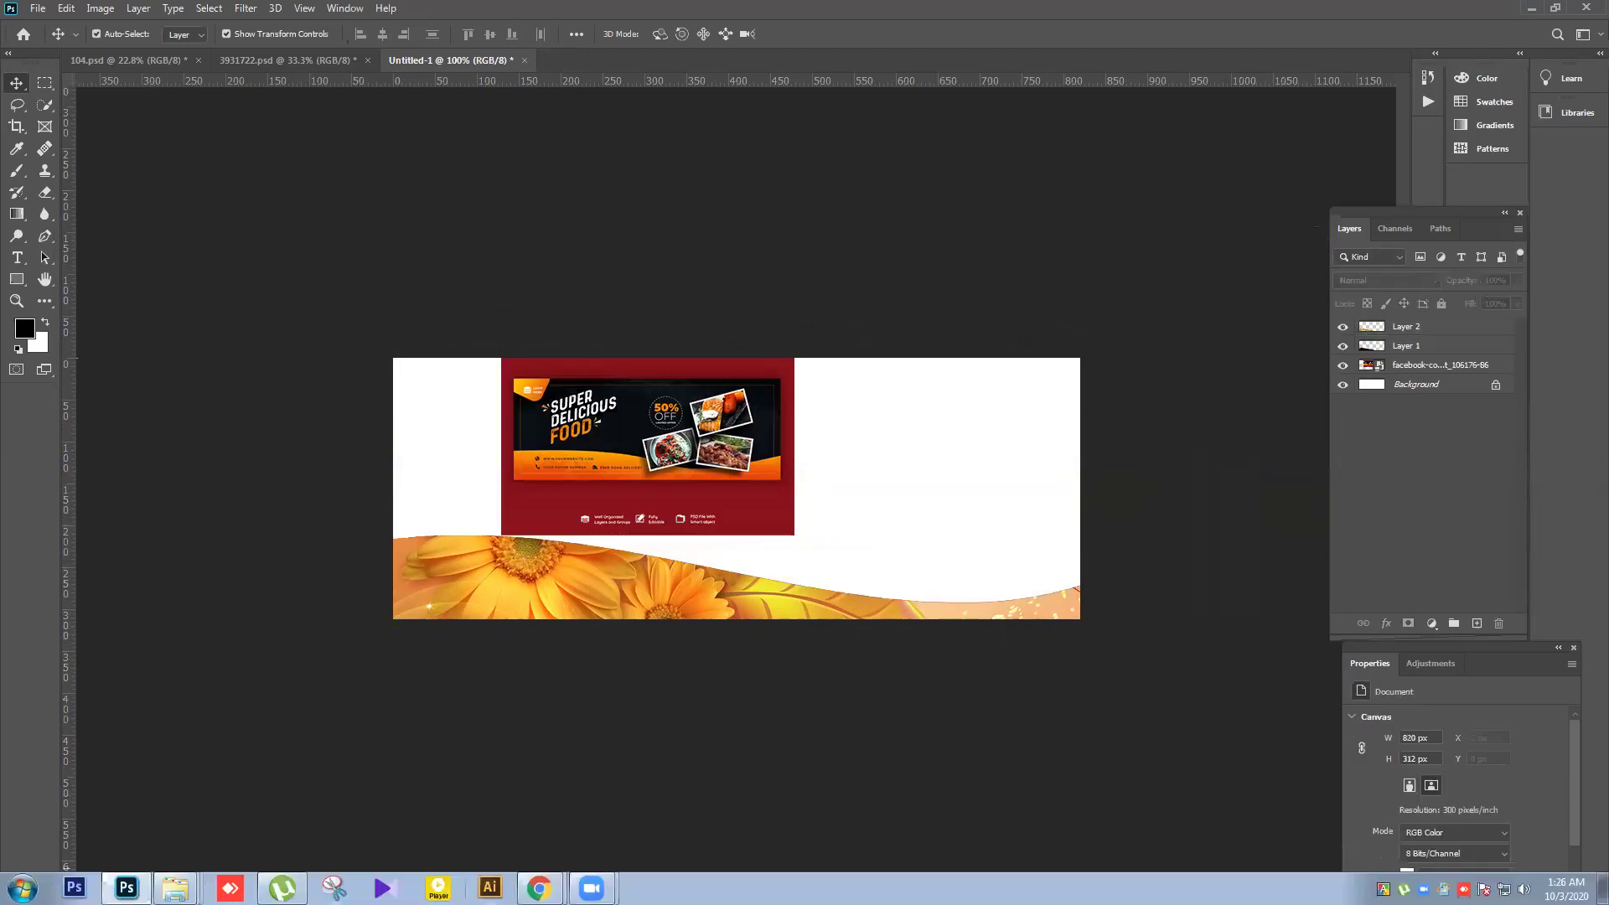
{"action": "left_click", "coordinate": [539, 887]}
{"action": "left_click", "coordinate": [431, 826]}
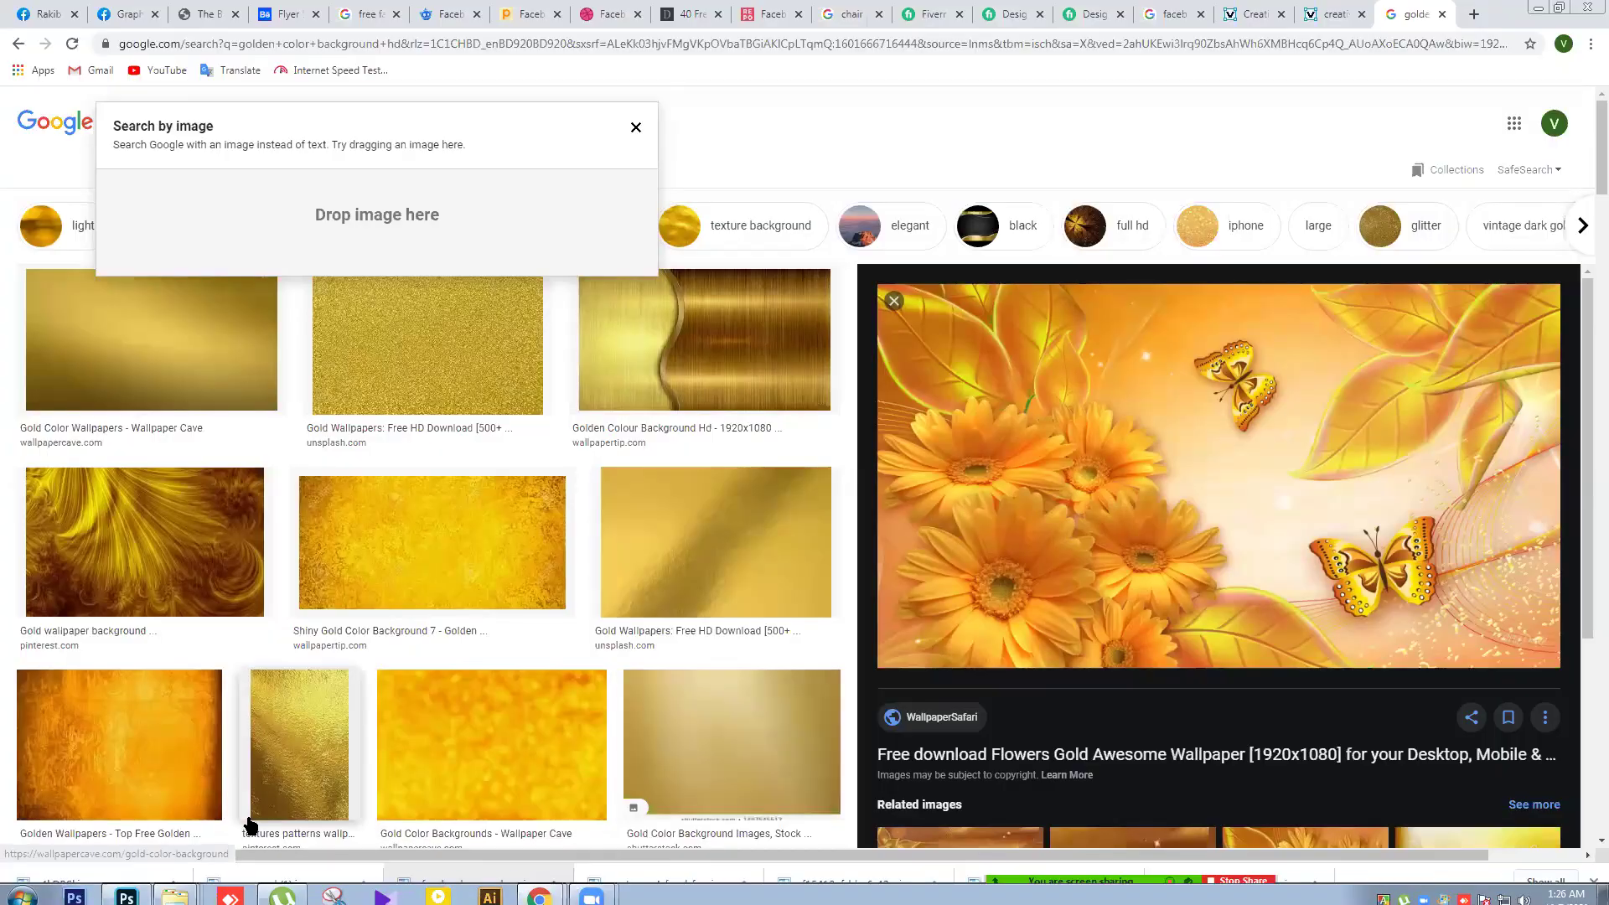
{"action": "left_click_drag", "start_coordinate": [679, 800], "coordinate": [720, 553]}
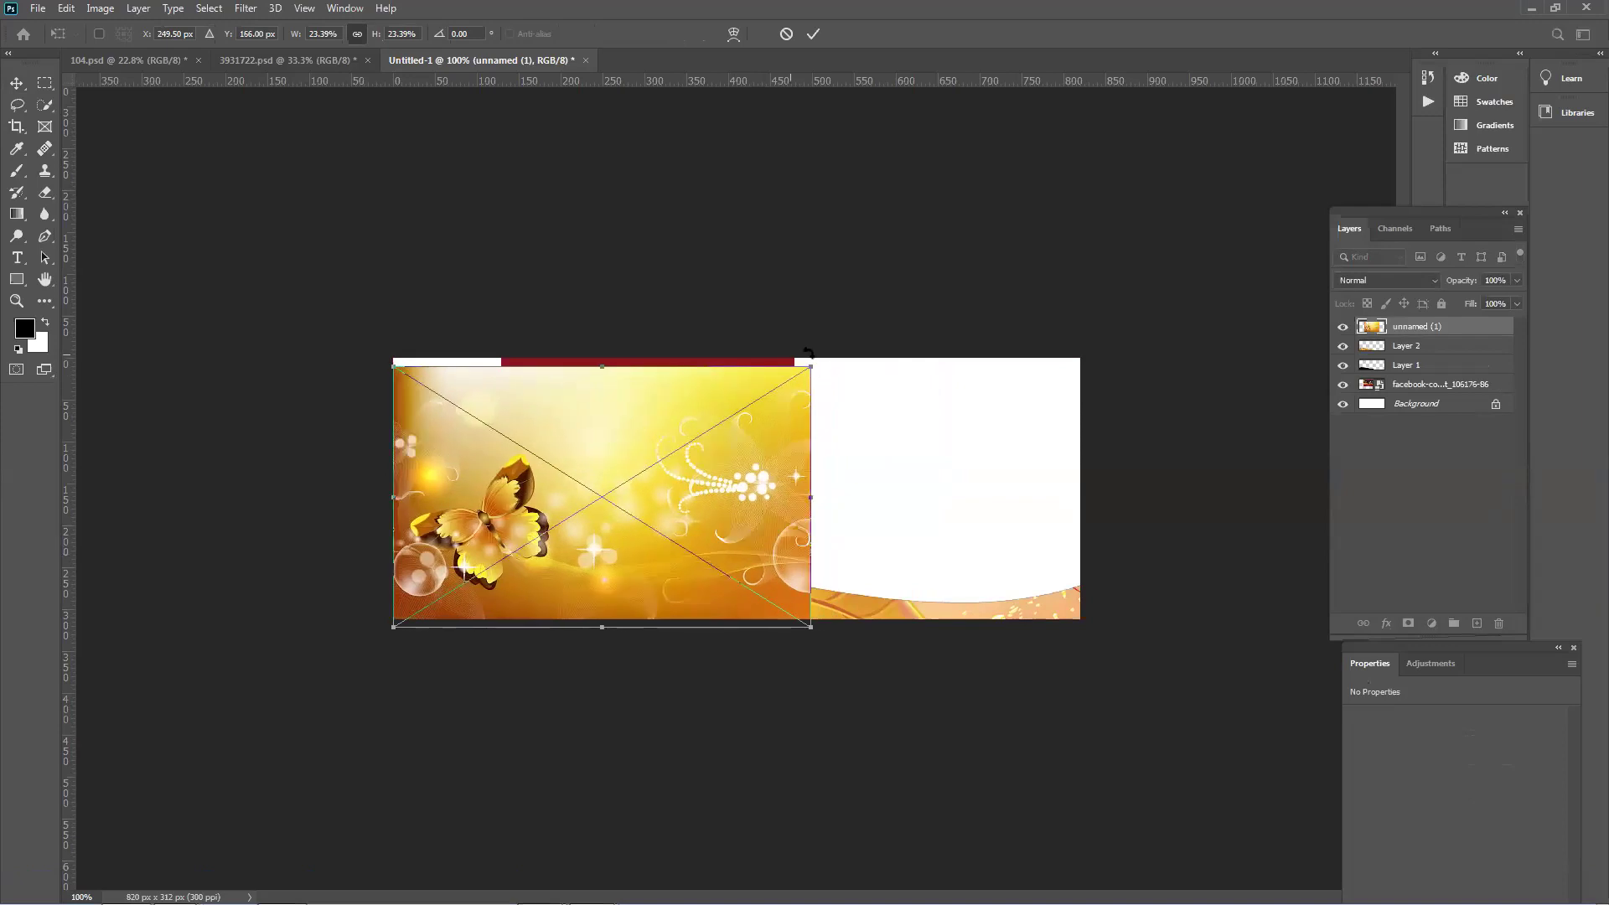
{"action": "left_click_drag", "start_coordinate": [806, 363], "coordinate": [1145, 300]}
{"action": "key", "text": "Return"}
Select the wave outline of Layer 1 and try to cut the butterfly background to that shape on a new layer.
{"action": "left_click", "coordinate": [1429, 368]}
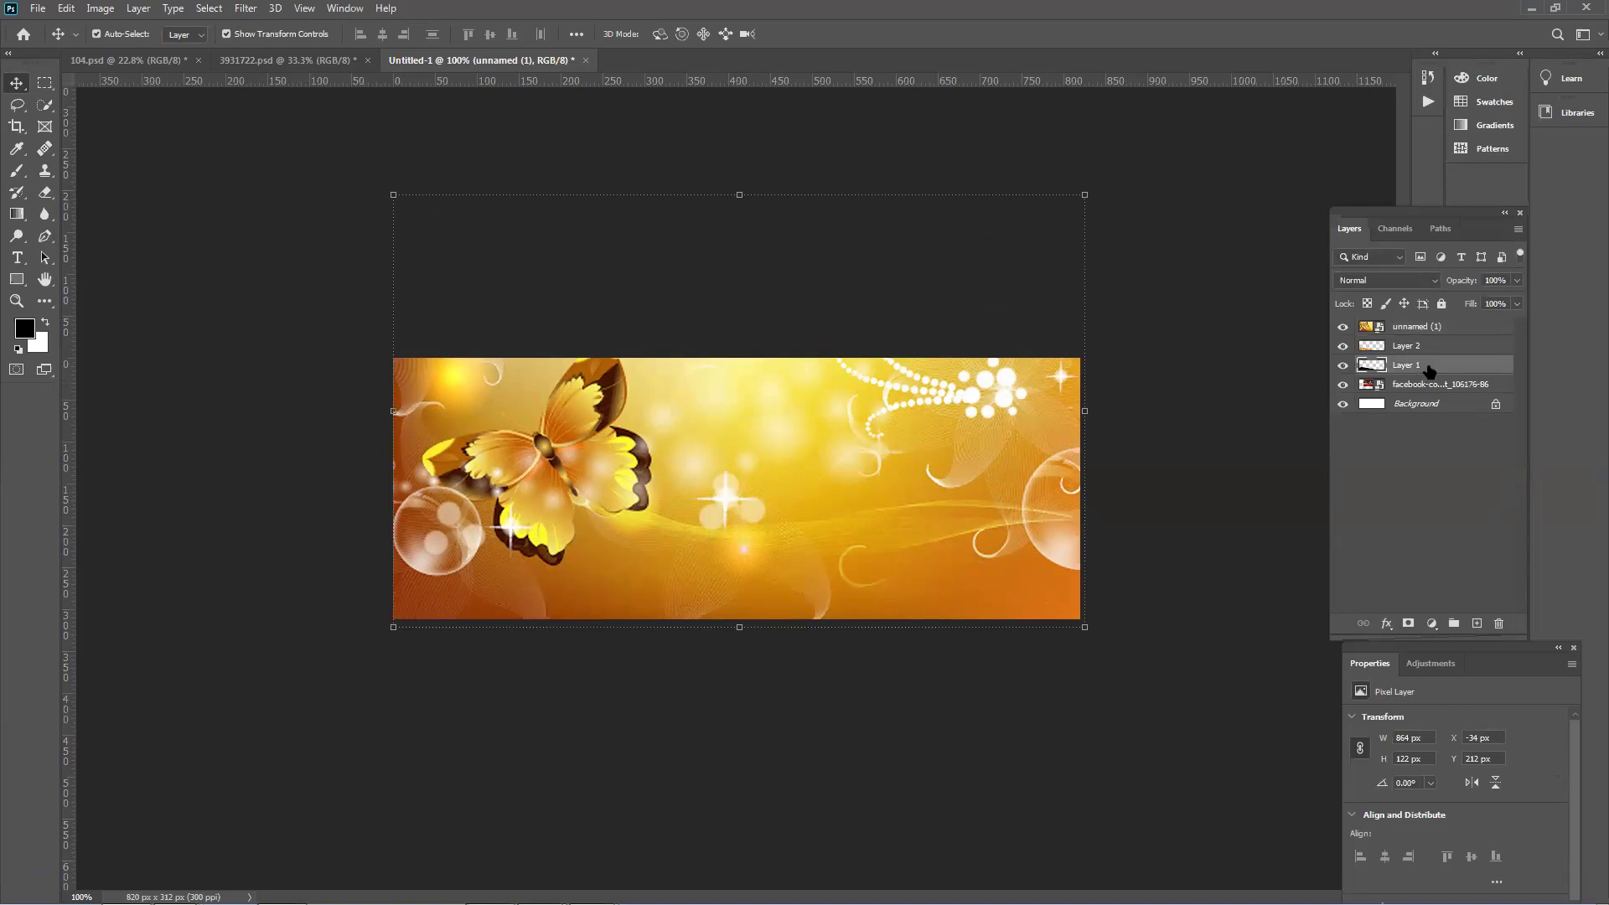
{"action": "left_click", "coordinate": [1376, 372], "text": "ctrl"}
{"action": "left_click", "coordinate": [1371, 371]}
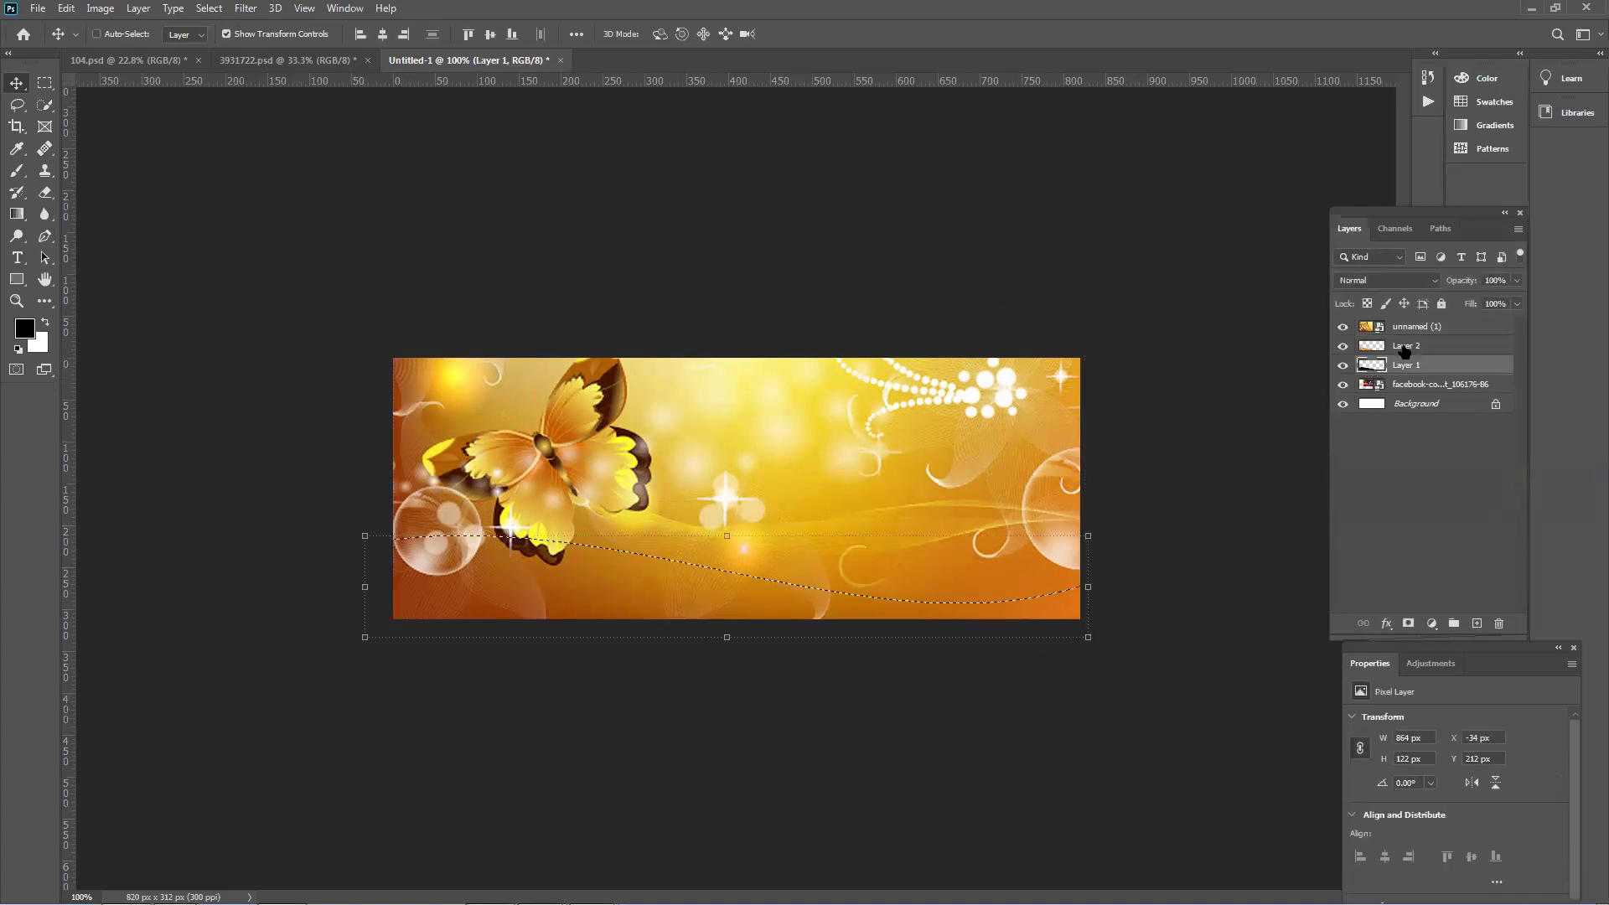
{"action": "left_click", "coordinate": [1424, 329]}
Undo the butterfly background's wave-shaped copy and its placement, back to the flower wave.
{"action": "key", "text": "ctrl+z"}
{"action": "key", "text": "ctrl+z"}
{"action": "key", "text": "ctrl+z"}
{"action": "key", "text": "ctrl+z"}
{"action": "key", "text": "ctrl+z"}
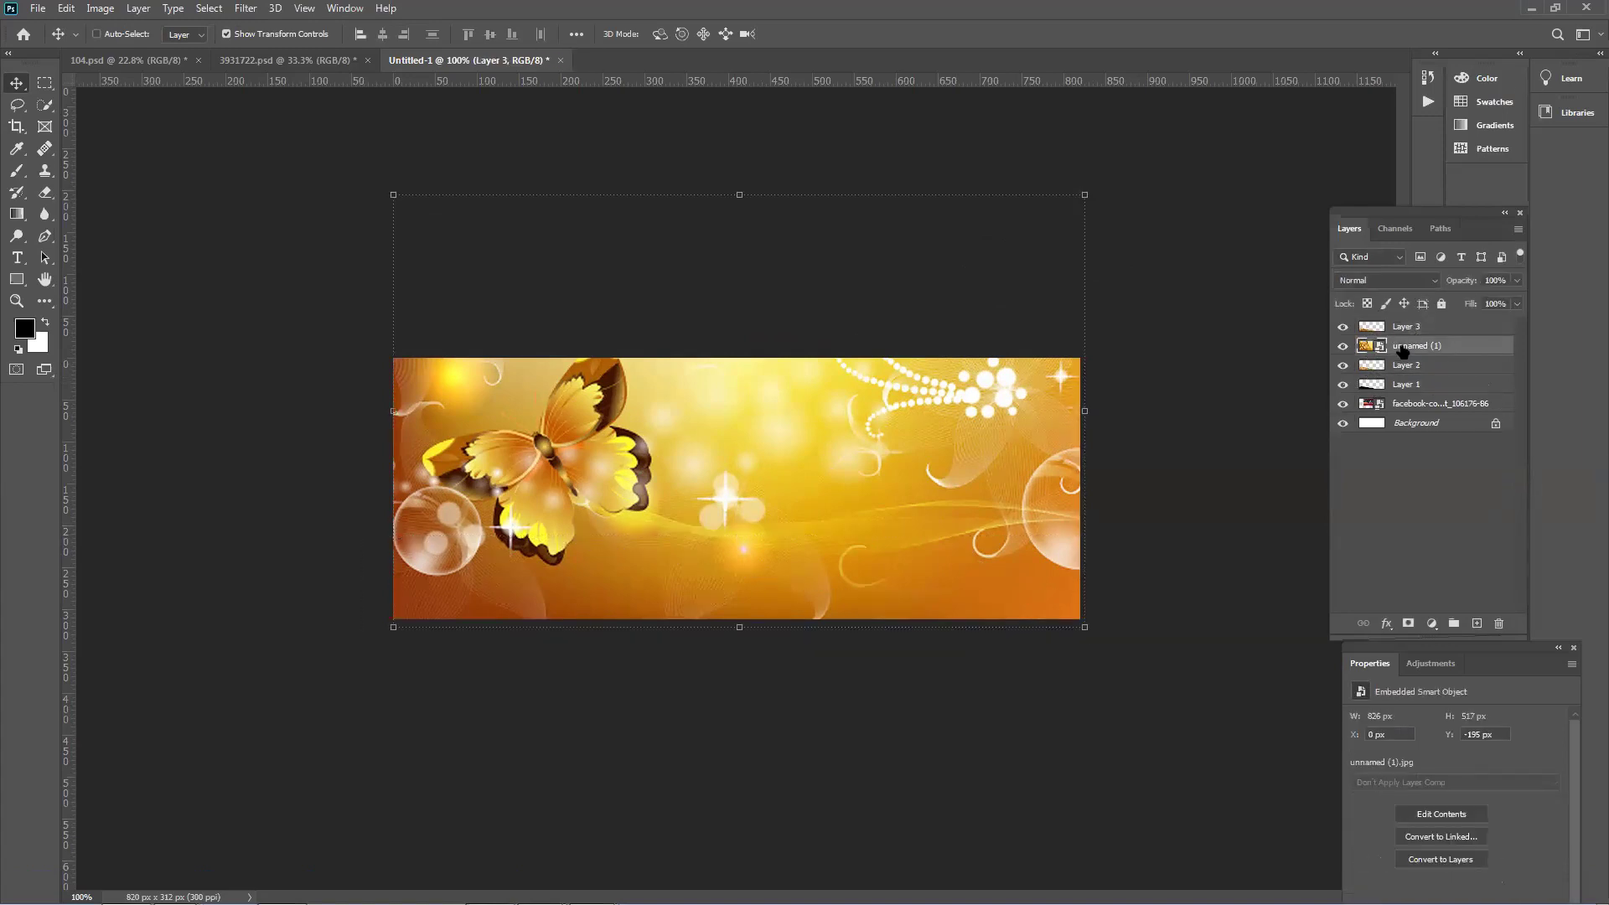
{"action": "key", "text": "ctrl+z"}
{"action": "key", "text": "ctrl+z"}
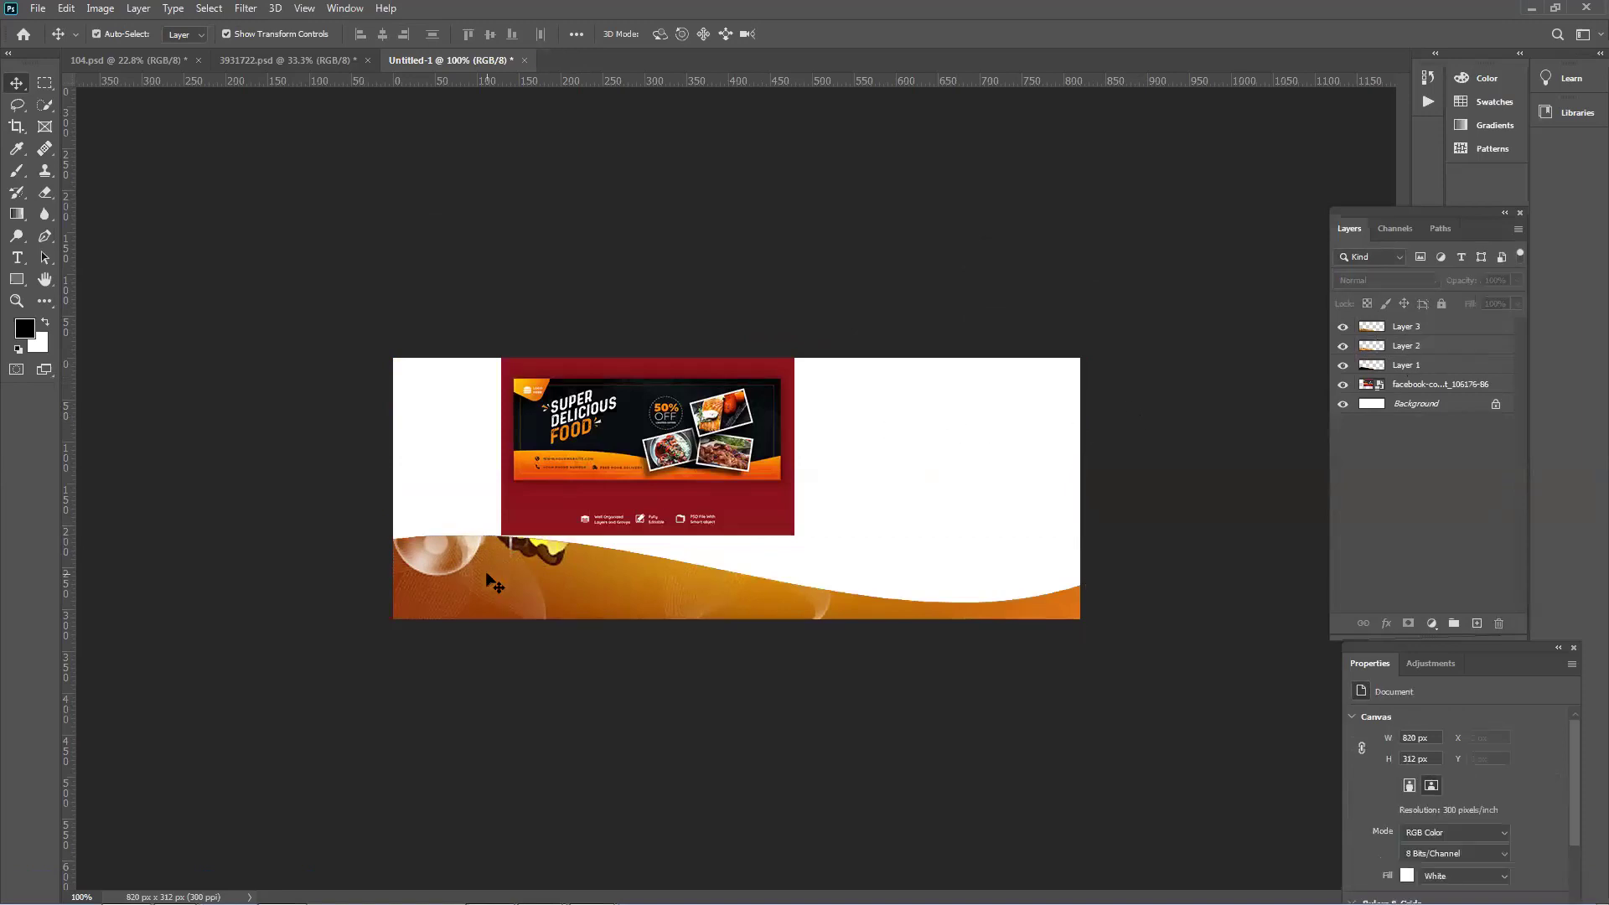
{"action": "key", "text": "ctrl+z"}
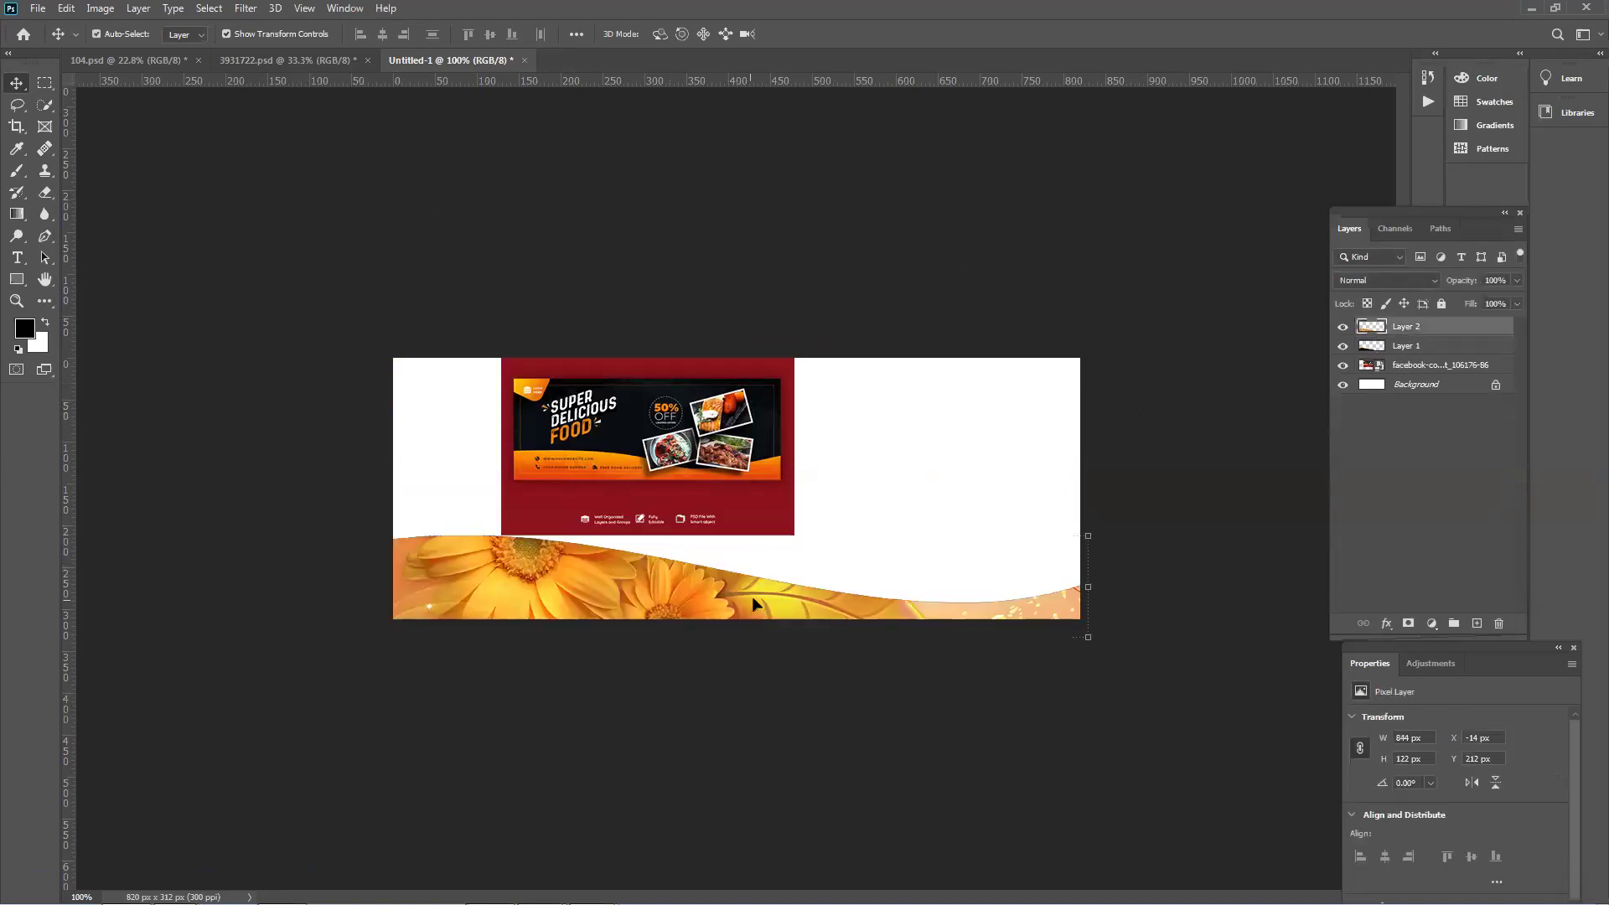
Add a drop shadow to the flower wave on Layer 2 with its opacity set to 72%.
{"action": "right_click", "coordinate": [1416, 348]}
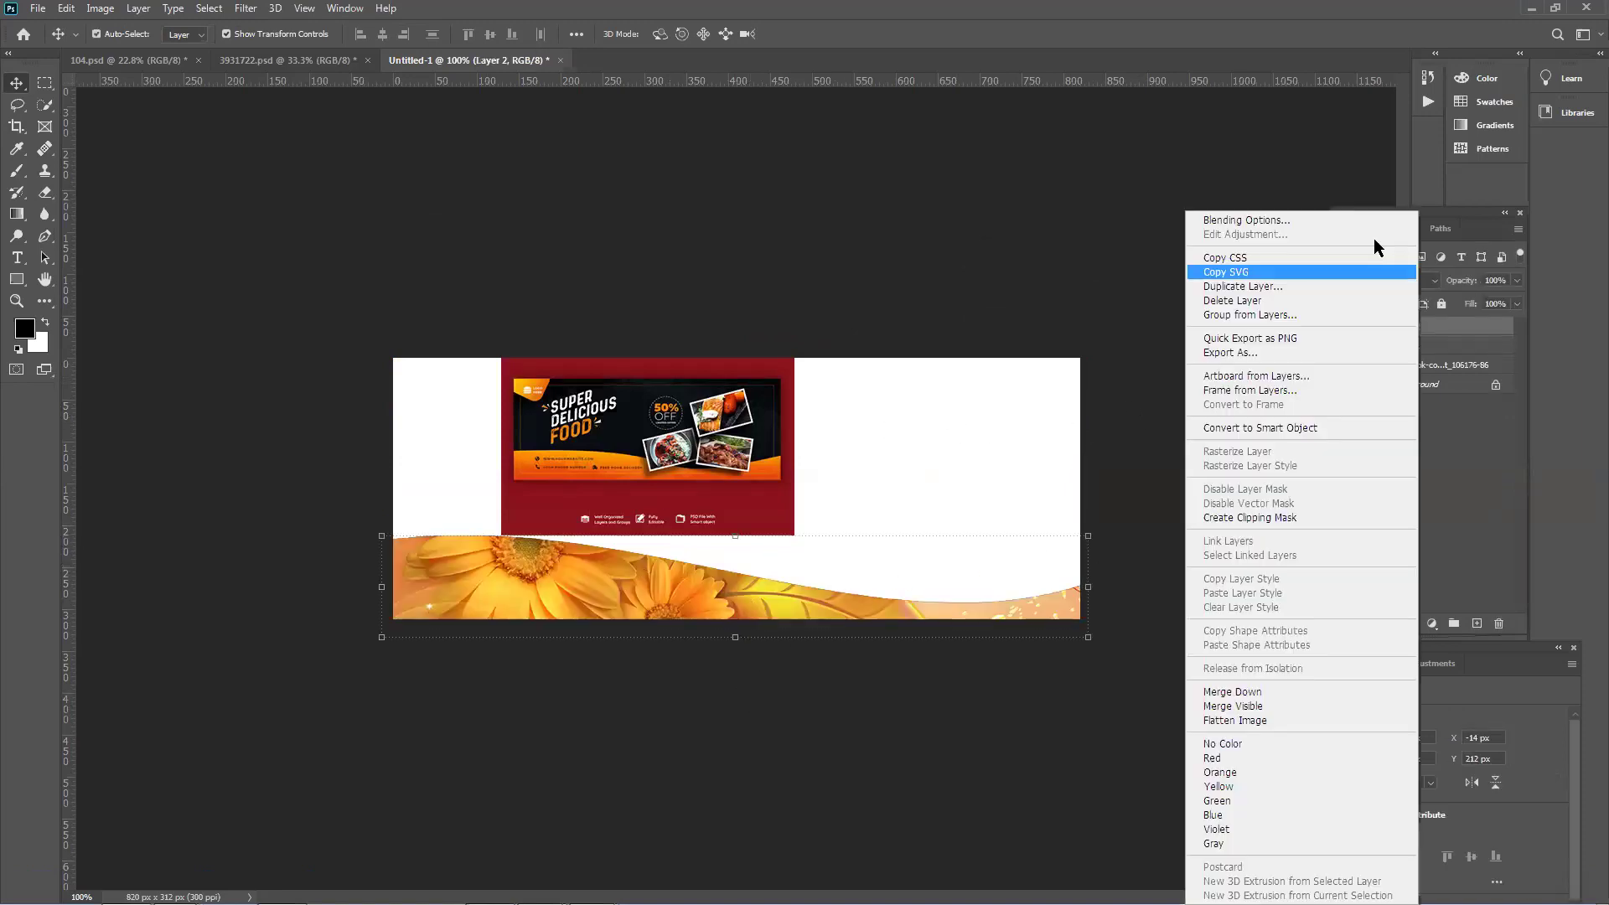
{"action": "left_click", "coordinate": [1298, 224]}
{"action": "left_click", "coordinate": [863, 738]}
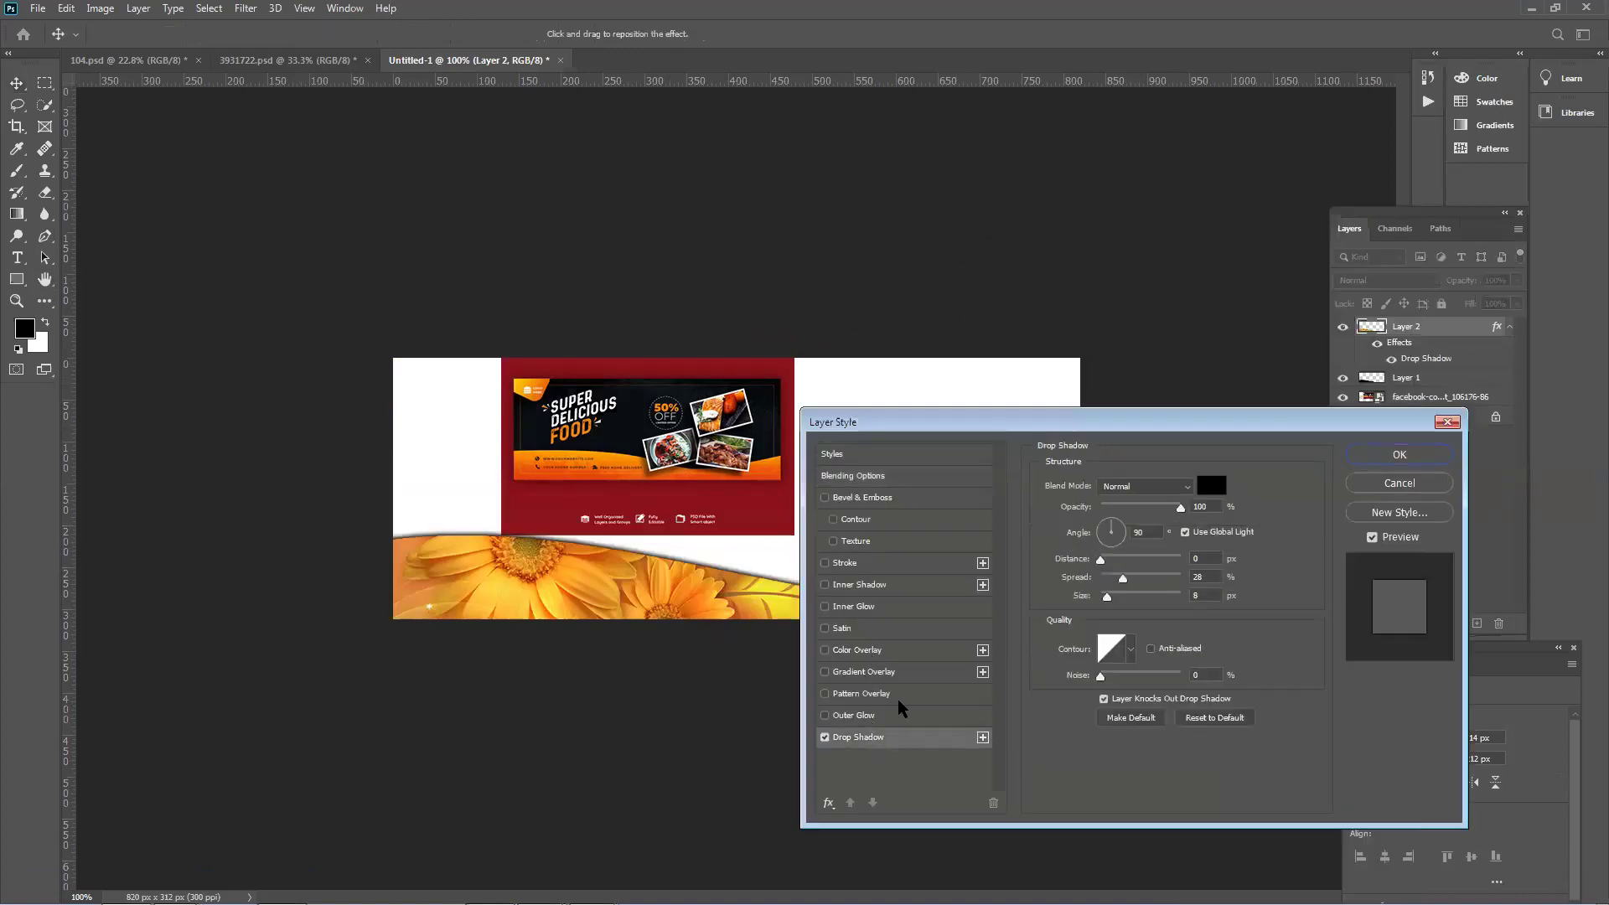
{"action": "left_click_drag", "start_coordinate": [1161, 419], "coordinate": [1243, 459]}
{"action": "left_click", "coordinate": [1241, 549]}
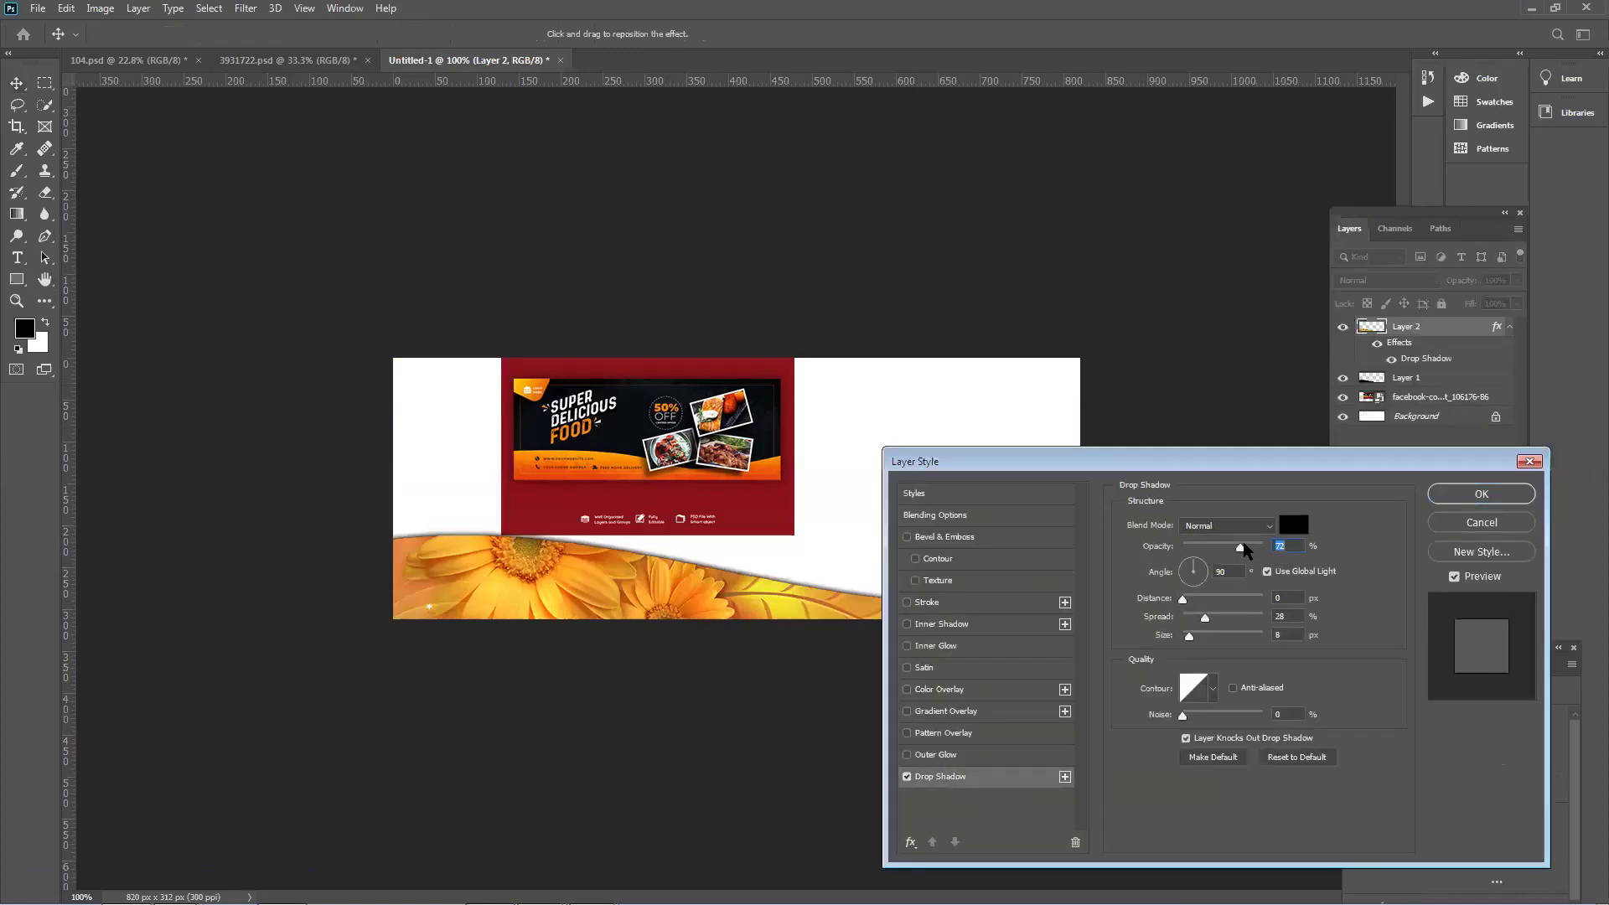
{"action": "left_click", "coordinate": [1468, 495]}
Reposition the food banner reference image to about X 78 px, Y -15 px on the canvas.
{"action": "left_click_drag", "start_coordinate": [713, 474], "coordinate": [665, 474]}
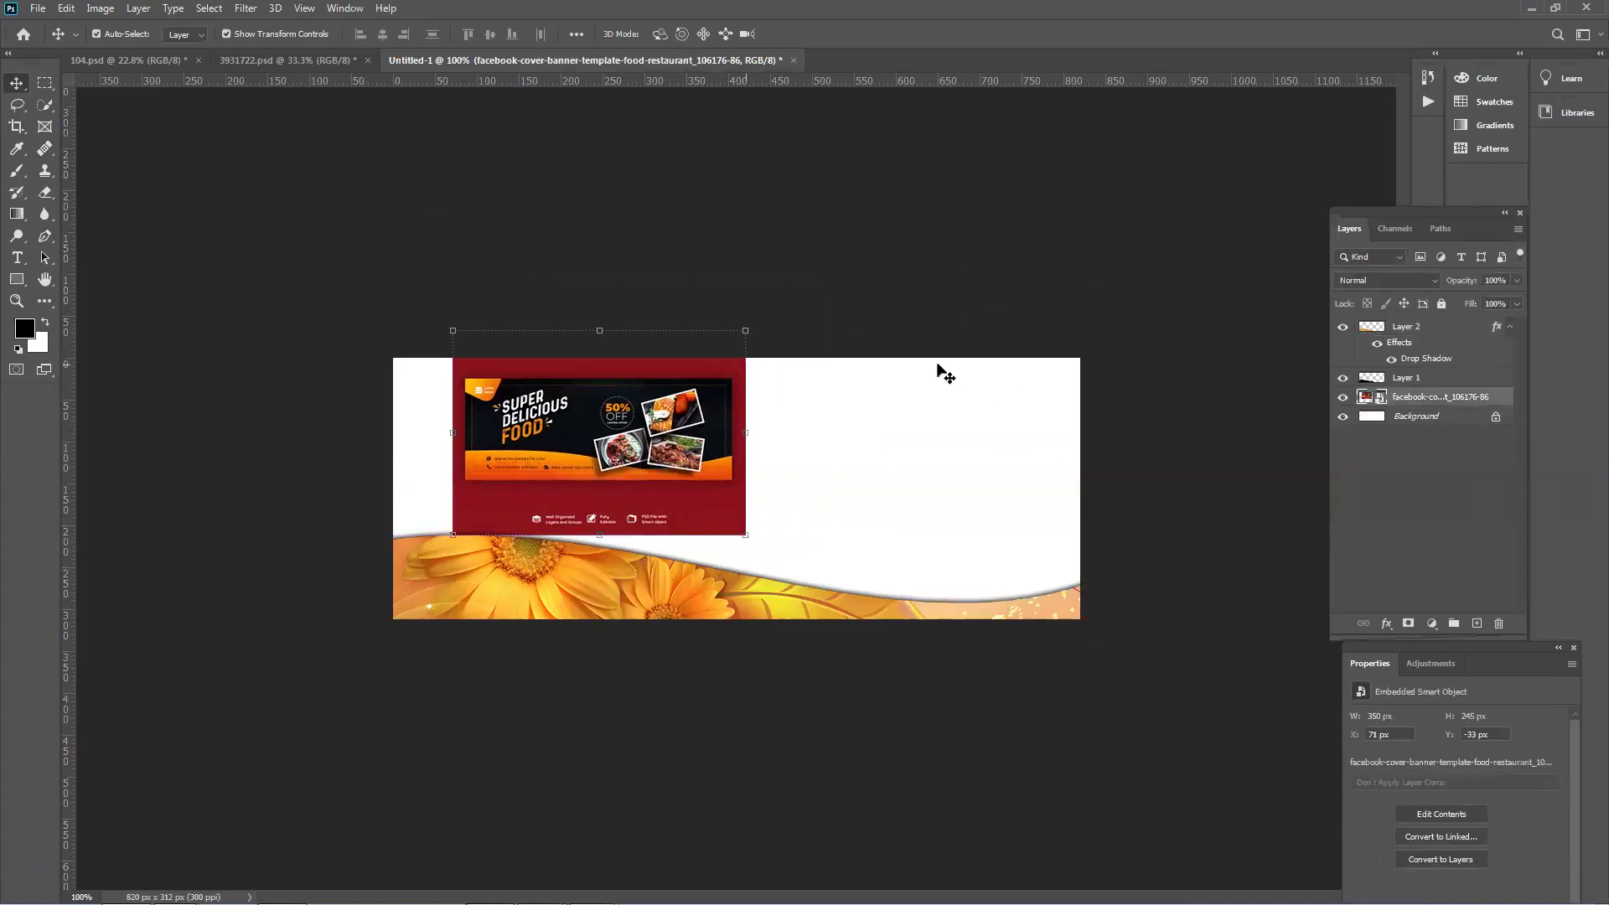
{"action": "left_click_drag", "start_coordinate": [584, 436], "coordinate": [605, 435]}
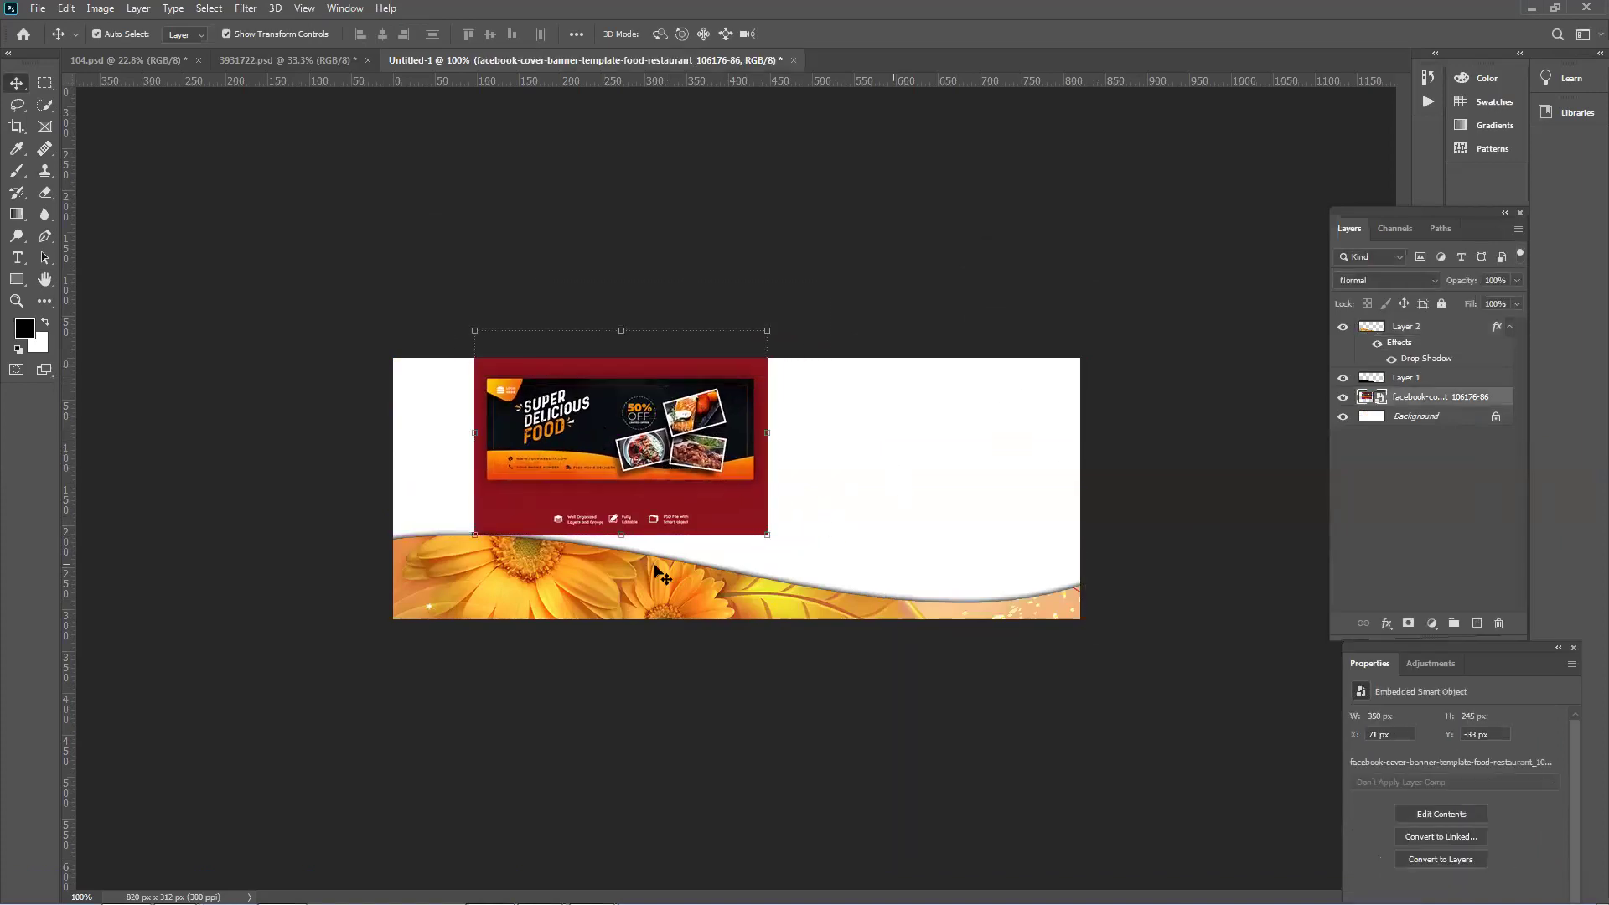
{"action": "left_click", "coordinate": [595, 637]}
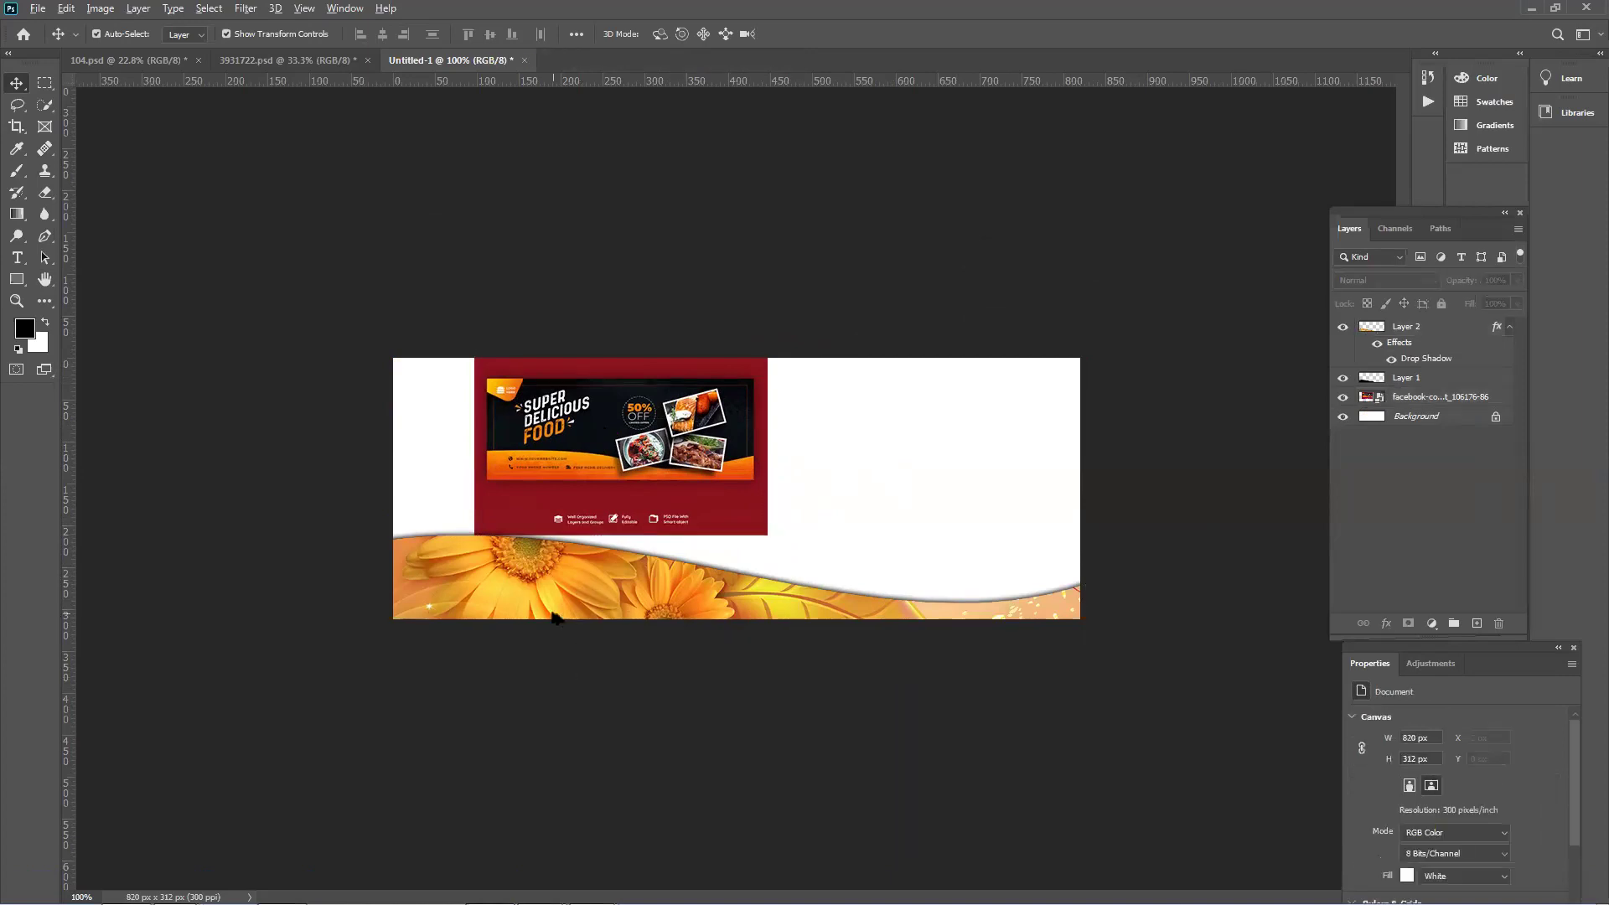
{"action": "scroll", "coordinate": [553, 618], "scroll_direction": "up", "scroll_amount": 5}
{"action": "left_click_drag", "start_coordinate": [545, 495], "coordinate": [519, 519]}
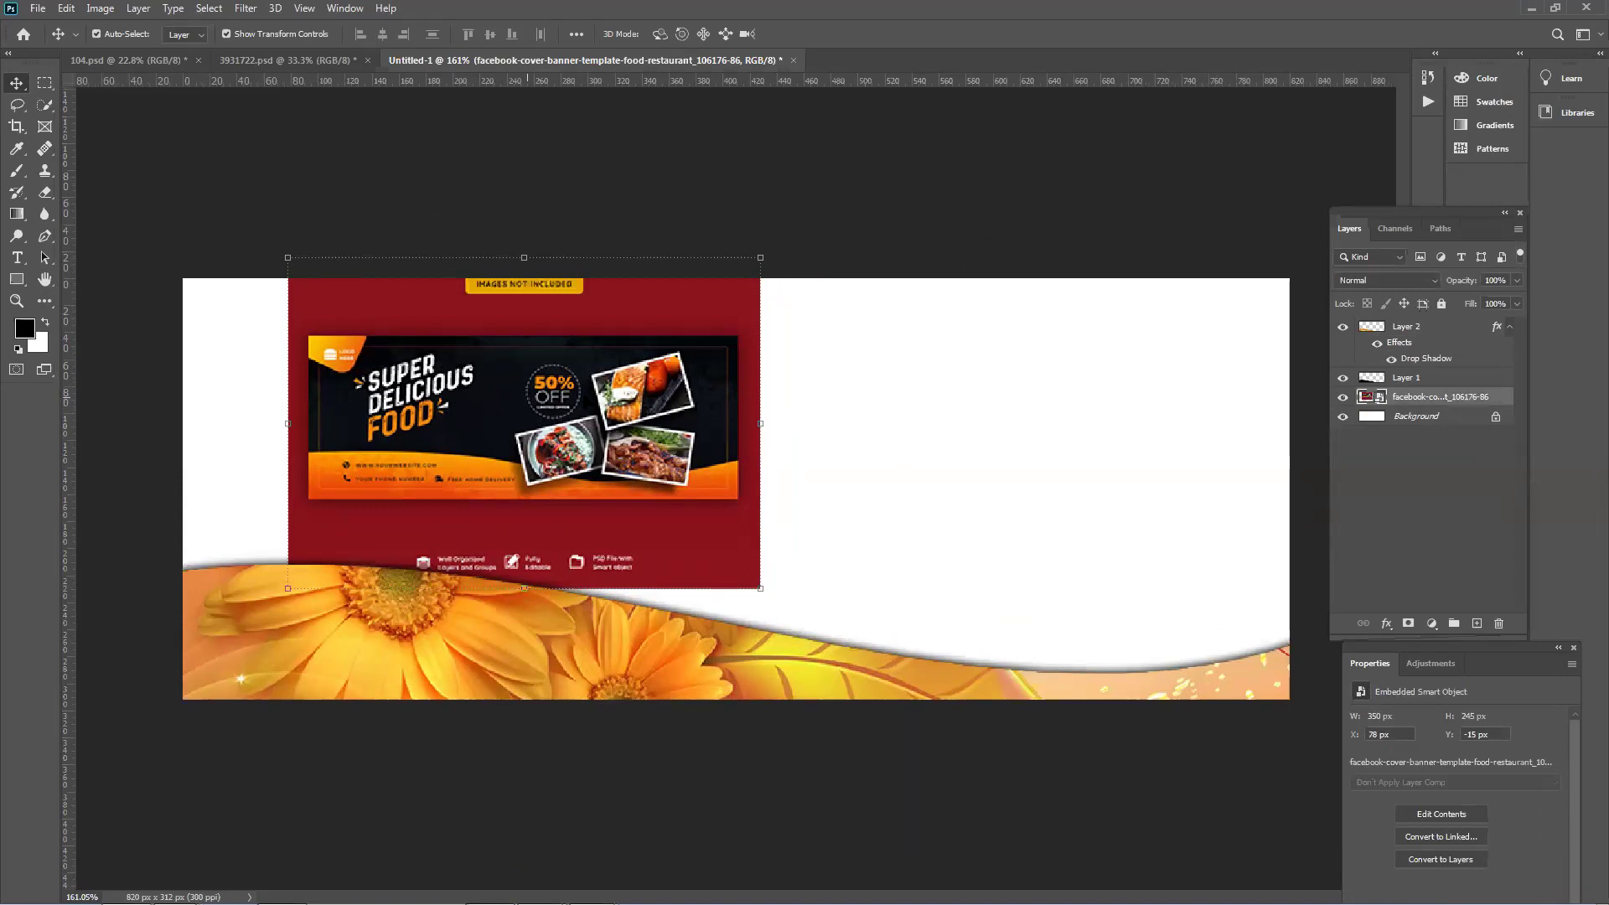
Draw a black rectangle in the right half of the canvas, tilt it, and duplicate it twice to form three photo placeholders.
{"action": "left_click", "coordinate": [46, 82]}
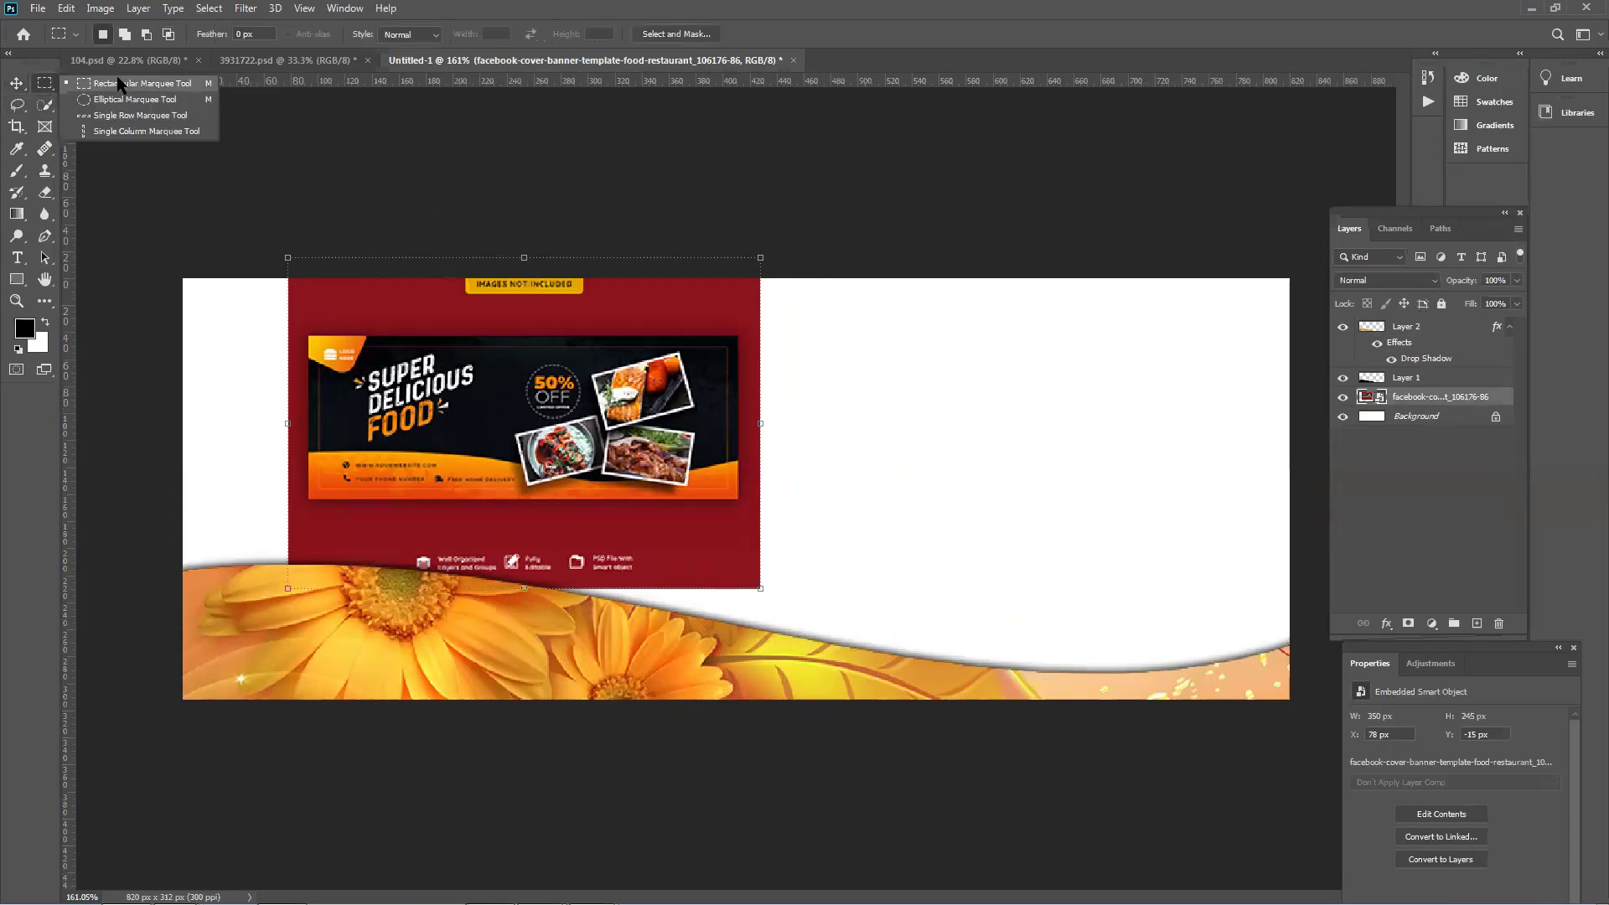
{"action": "left_click", "coordinate": [17, 279]}
{"action": "left_click", "coordinate": [58, 282]}
{"action": "left_click_drag", "start_coordinate": [949, 411], "coordinate": [1185, 503]}
{"action": "key", "text": "v"}
{"action": "left_click_drag", "start_coordinate": [1099, 403], "coordinate": [1129, 545]}
{"action": "key", "text": "Return"}
Rotate the lower-right rectangle until it is almost level and move its layer below Rectangle 1 copy.
{"action": "key", "text": "ctrl+t"}
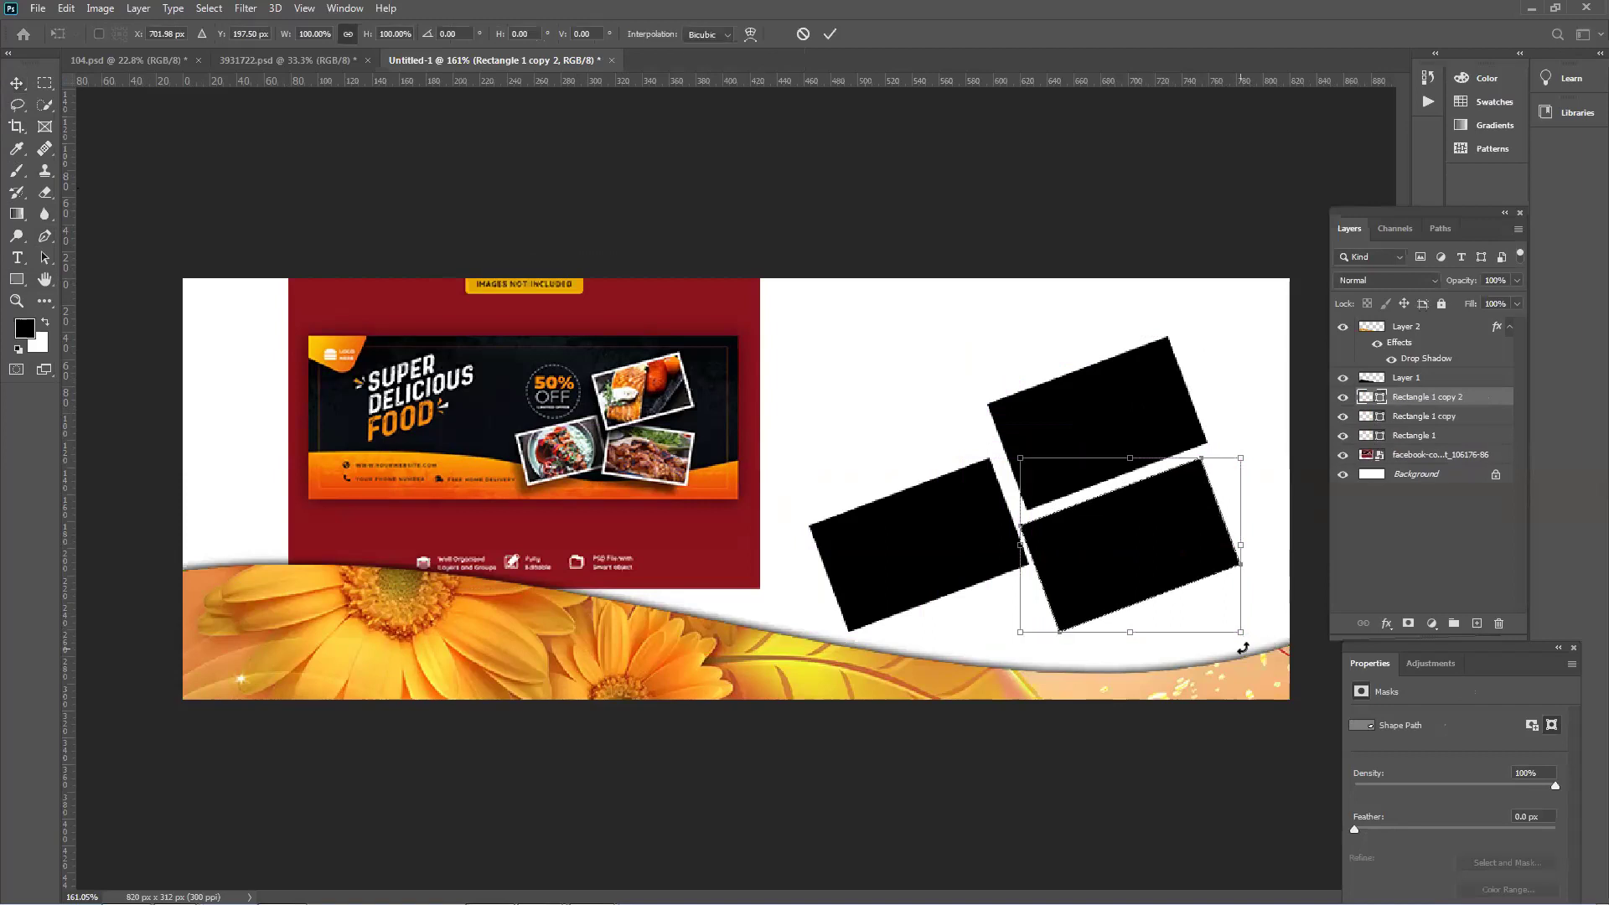
{"action": "left_click_drag", "start_coordinate": [1245, 643], "coordinate": [1202, 668]}
{"action": "mouse_move", "coordinate": [1106, 503]}
{"action": "left_mouse_down"}
{"action": "mouse_move", "coordinate": [1131, 528]}
{"action": "mouse_move", "coordinate": [1104, 500]}
{"action": "left_mouse_up"}
{"action": "key", "text": "Escape"}
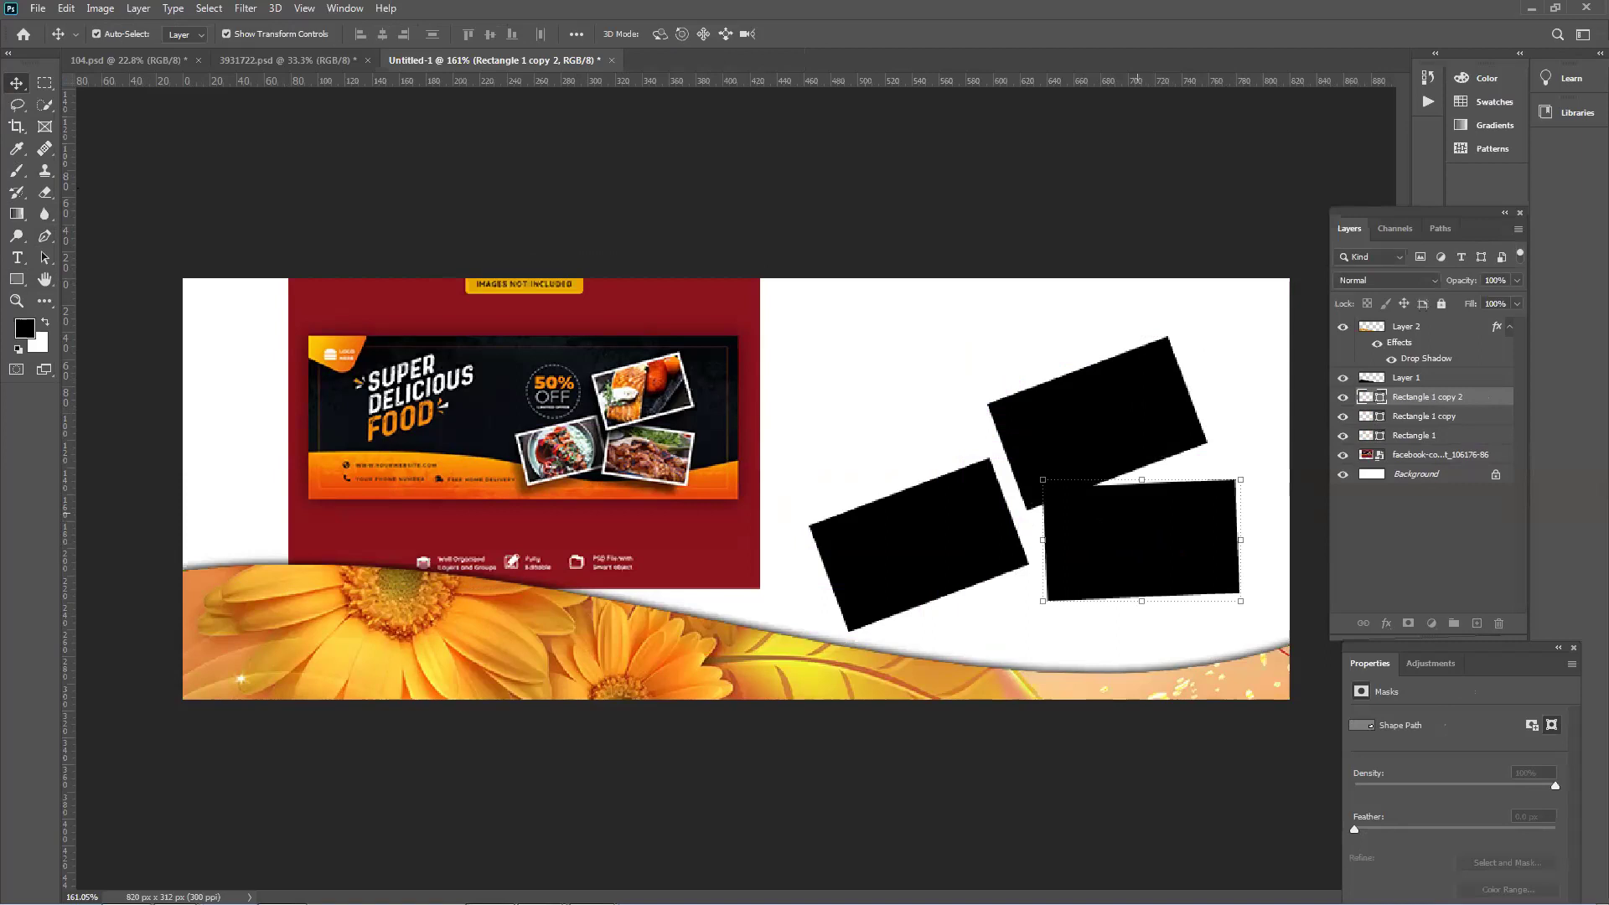
{"action": "left_click_drag", "start_coordinate": [1440, 406], "coordinate": [1430, 425]}
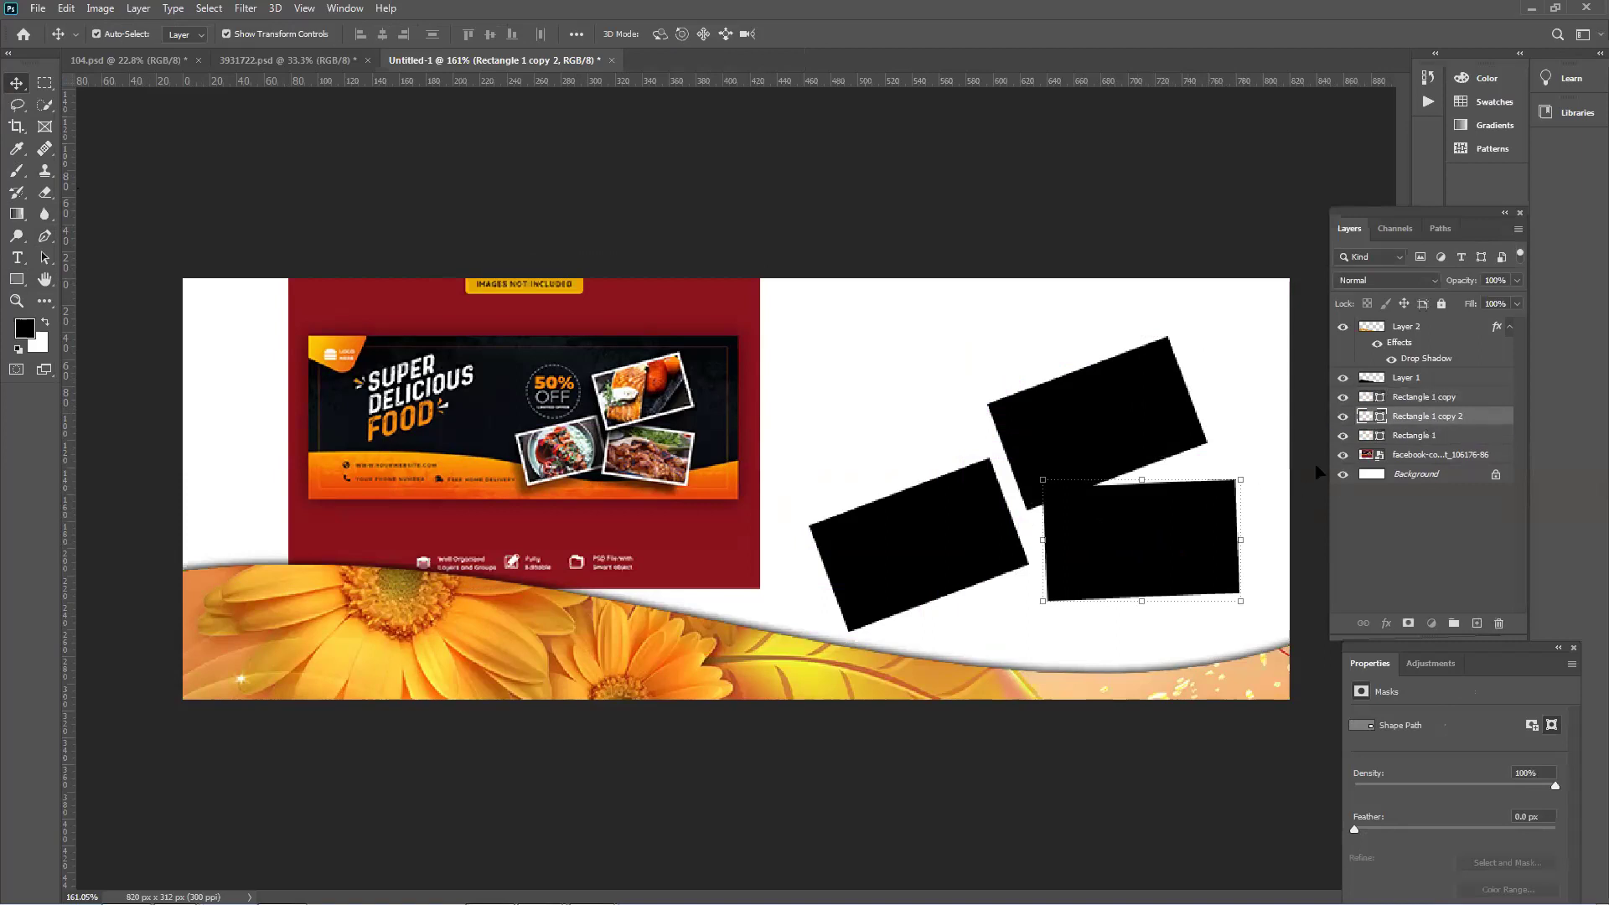
Adjust the left rectangle's rotation so it tilts up to the right, and lower it onto the wave beside the almost level rectangle.
{"action": "left_click", "coordinate": [913, 642]}
{"action": "left_click_drag", "start_coordinate": [827, 642], "coordinate": [805, 596]}
{"action": "left_click_drag", "start_coordinate": [934, 536], "coordinate": [940, 537]}
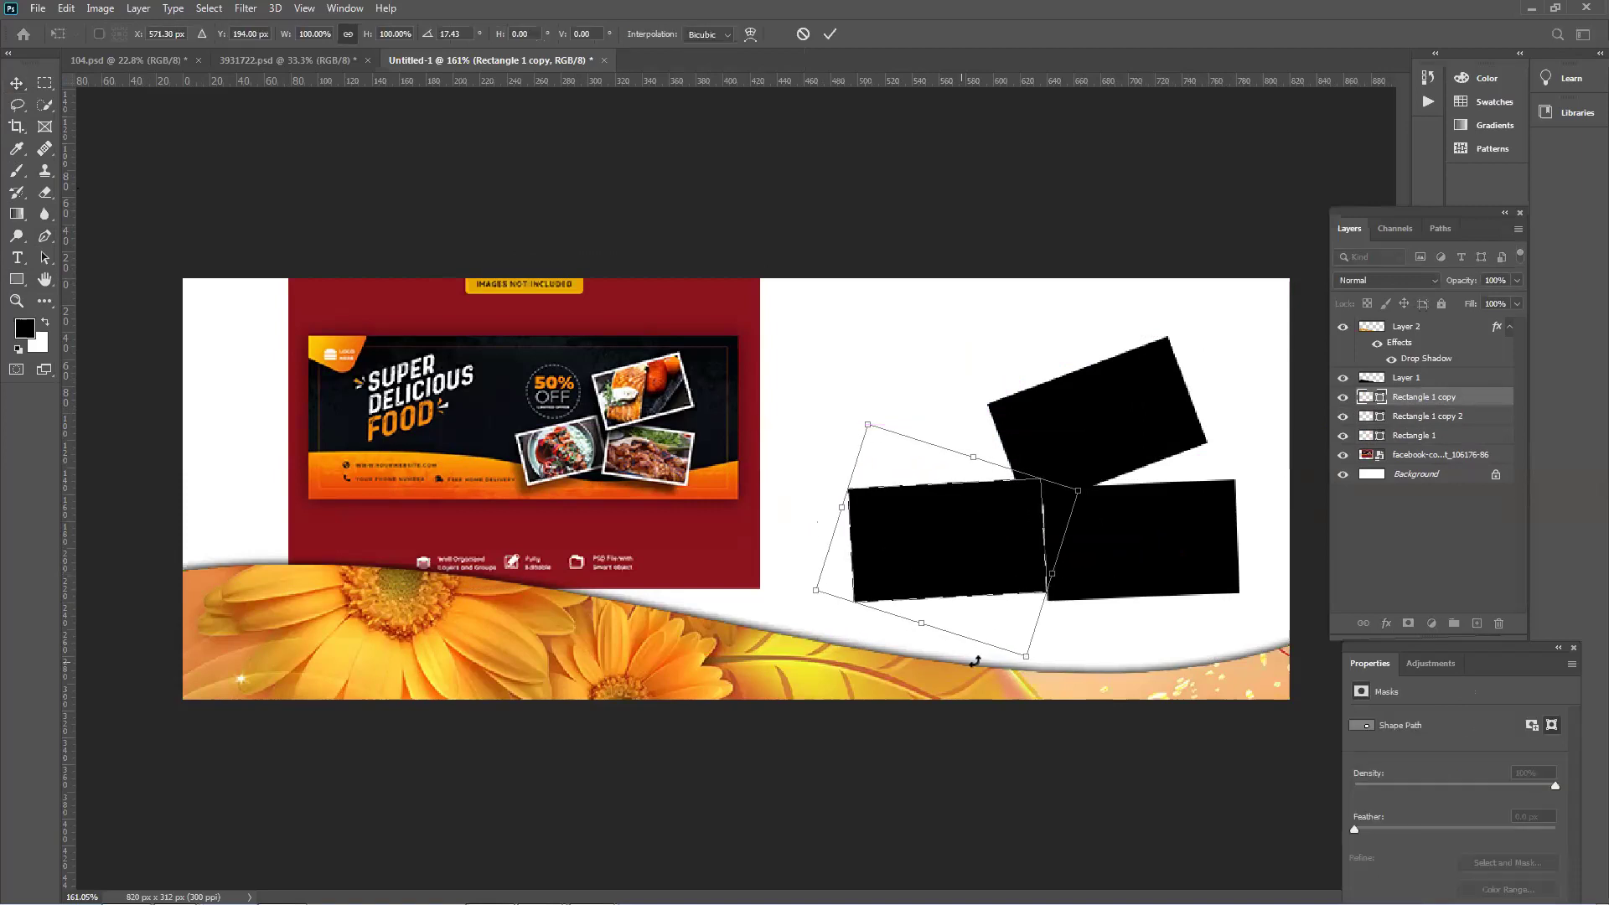
{"action": "left_click_drag", "start_coordinate": [1030, 667], "coordinate": [1058, 659]}
{"action": "left_click_drag", "start_coordinate": [1037, 542], "coordinate": [1027, 537]}
{"action": "left_click_drag", "start_coordinate": [1050, 675], "coordinate": [981, 645]}
{"action": "key", "text": "Return"}
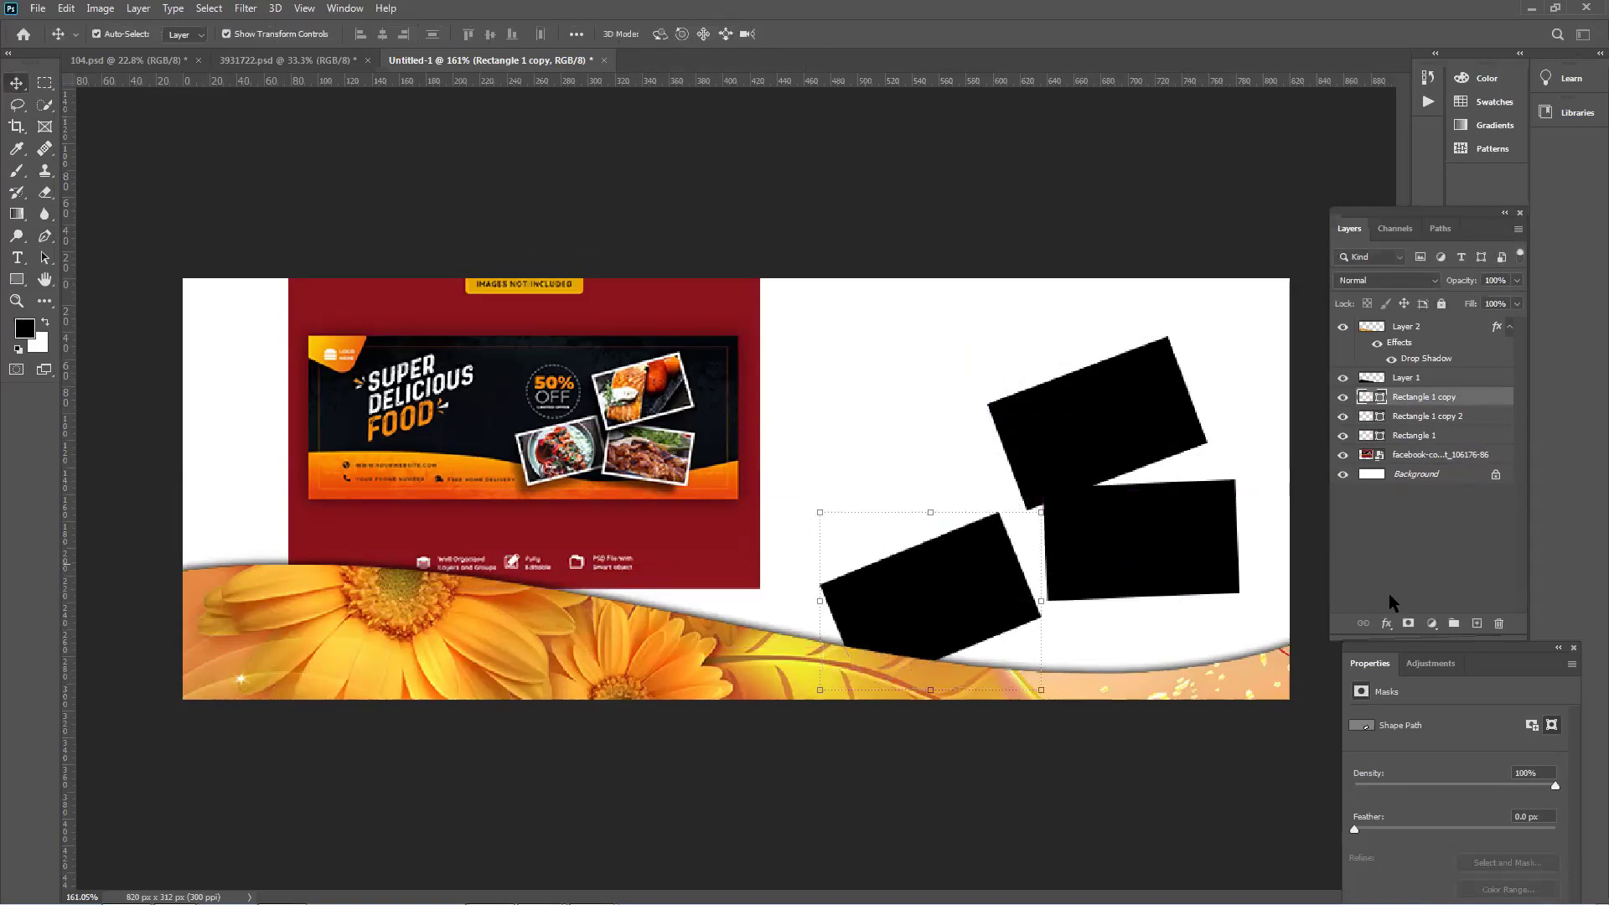
Bring the left rectangle's layer to the top of the stack and shift the other two rectangles slightly down and left.
{"action": "left_click_drag", "start_coordinate": [1447, 409], "coordinate": [1410, 325]}
{"action": "left_click_drag", "start_coordinate": [1108, 494], "coordinate": [1084, 509]}
{"action": "left_click_drag", "start_coordinate": [1096, 370], "coordinate": [1081, 390]}
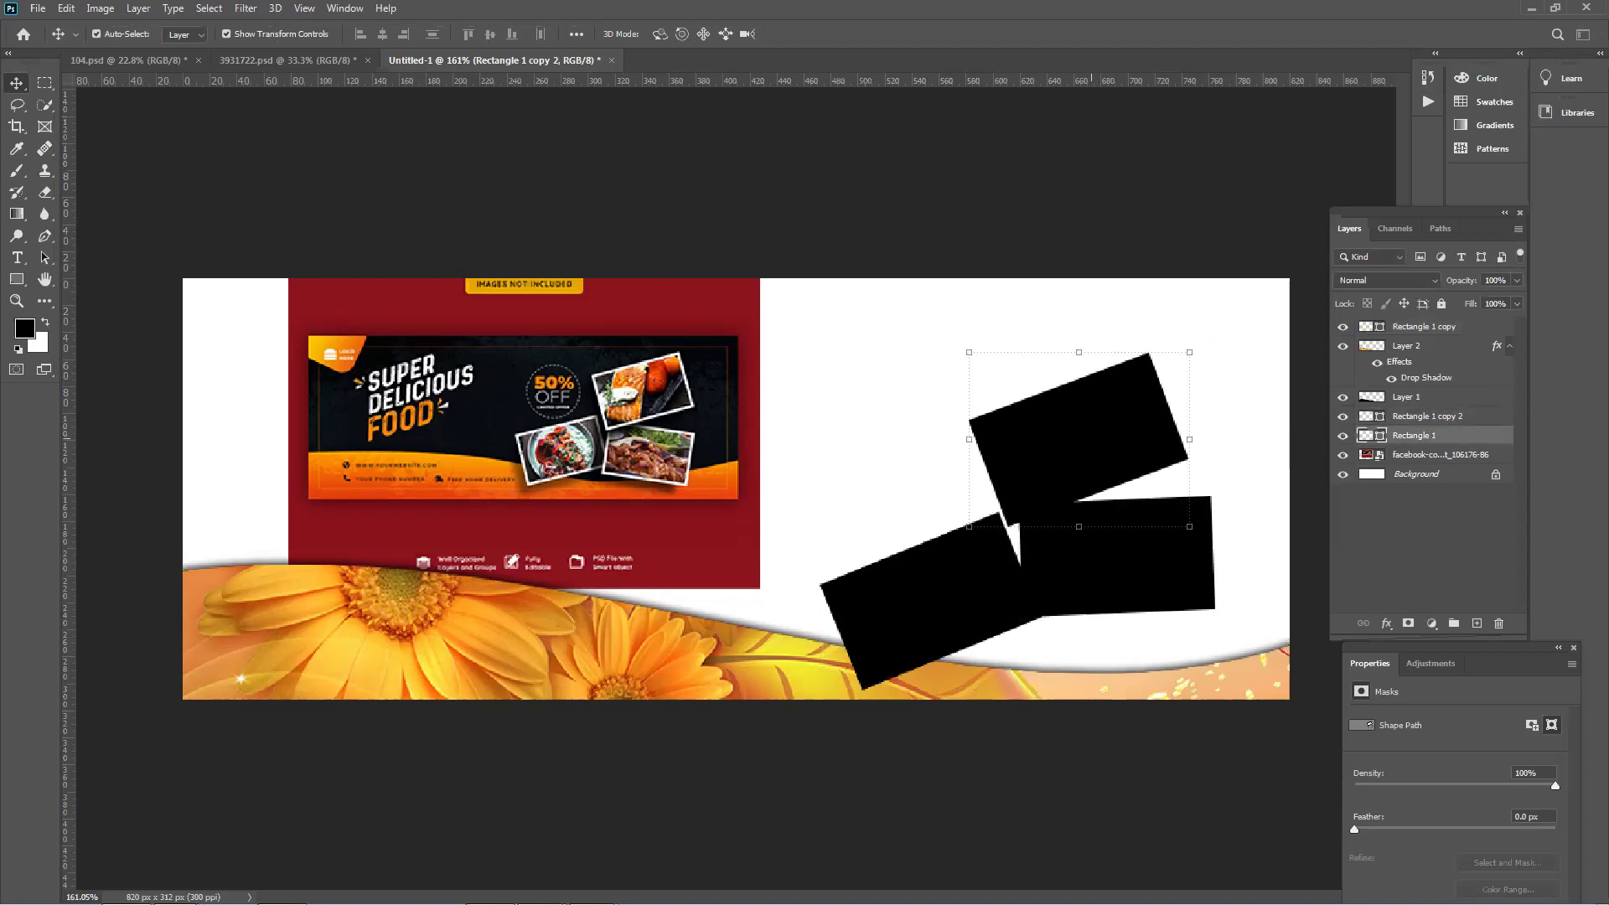
Examine the food banner reference image up close, including its headline, discount badge and tilted photos.
{"action": "left_click", "coordinate": [757, 419]}
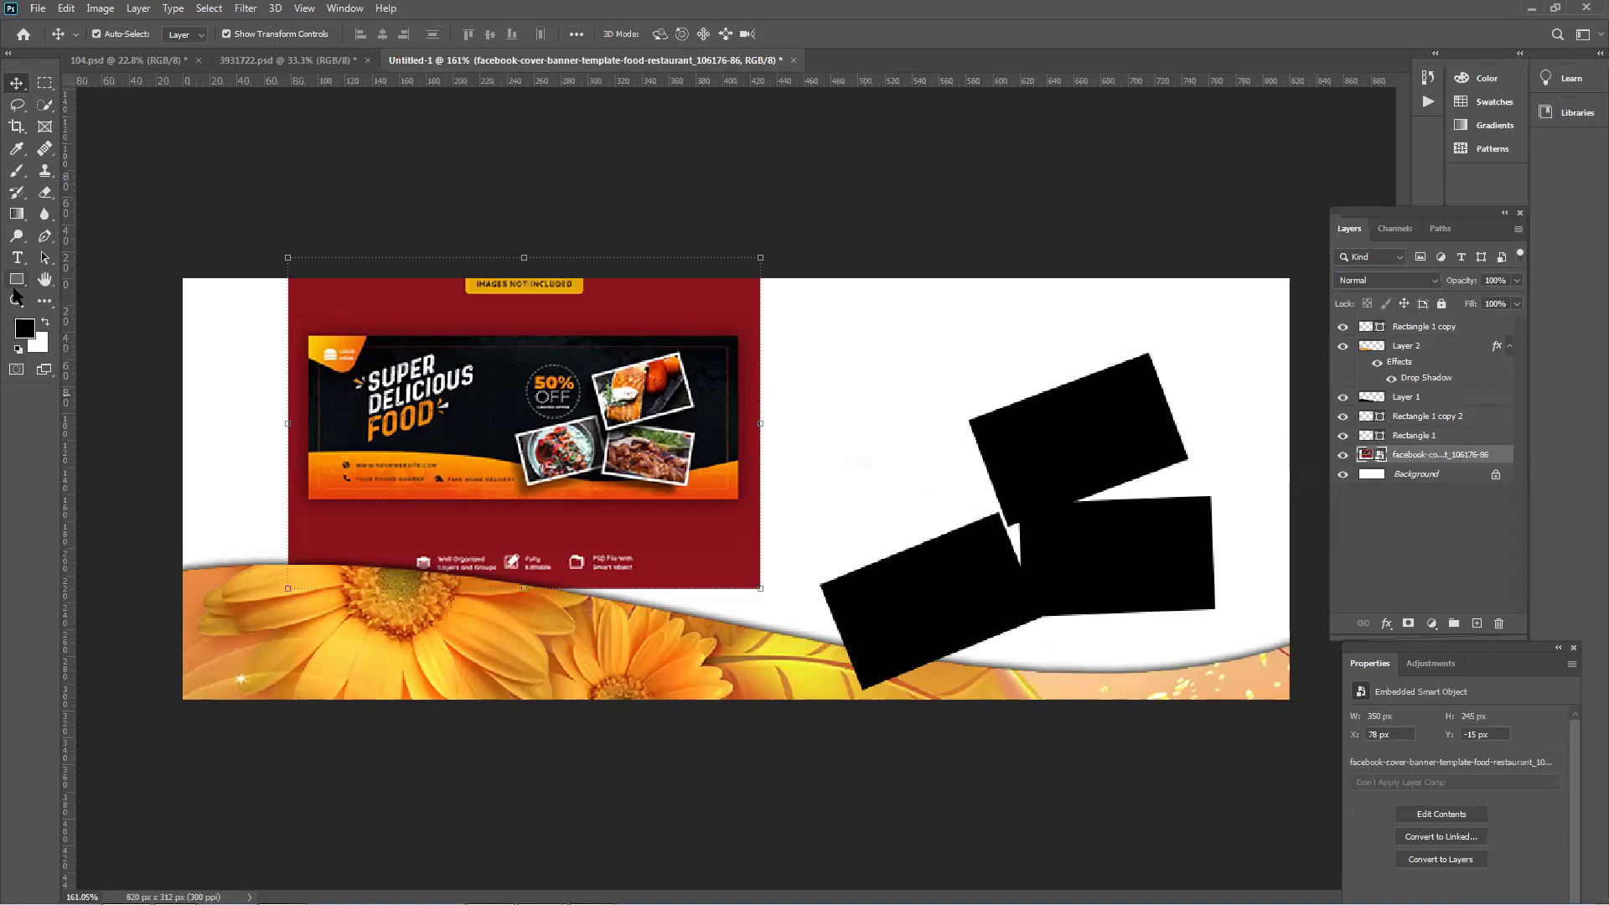
{"action": "left_click", "coordinate": [1027, 209]}
{"action": "left_click", "coordinate": [634, 406]}
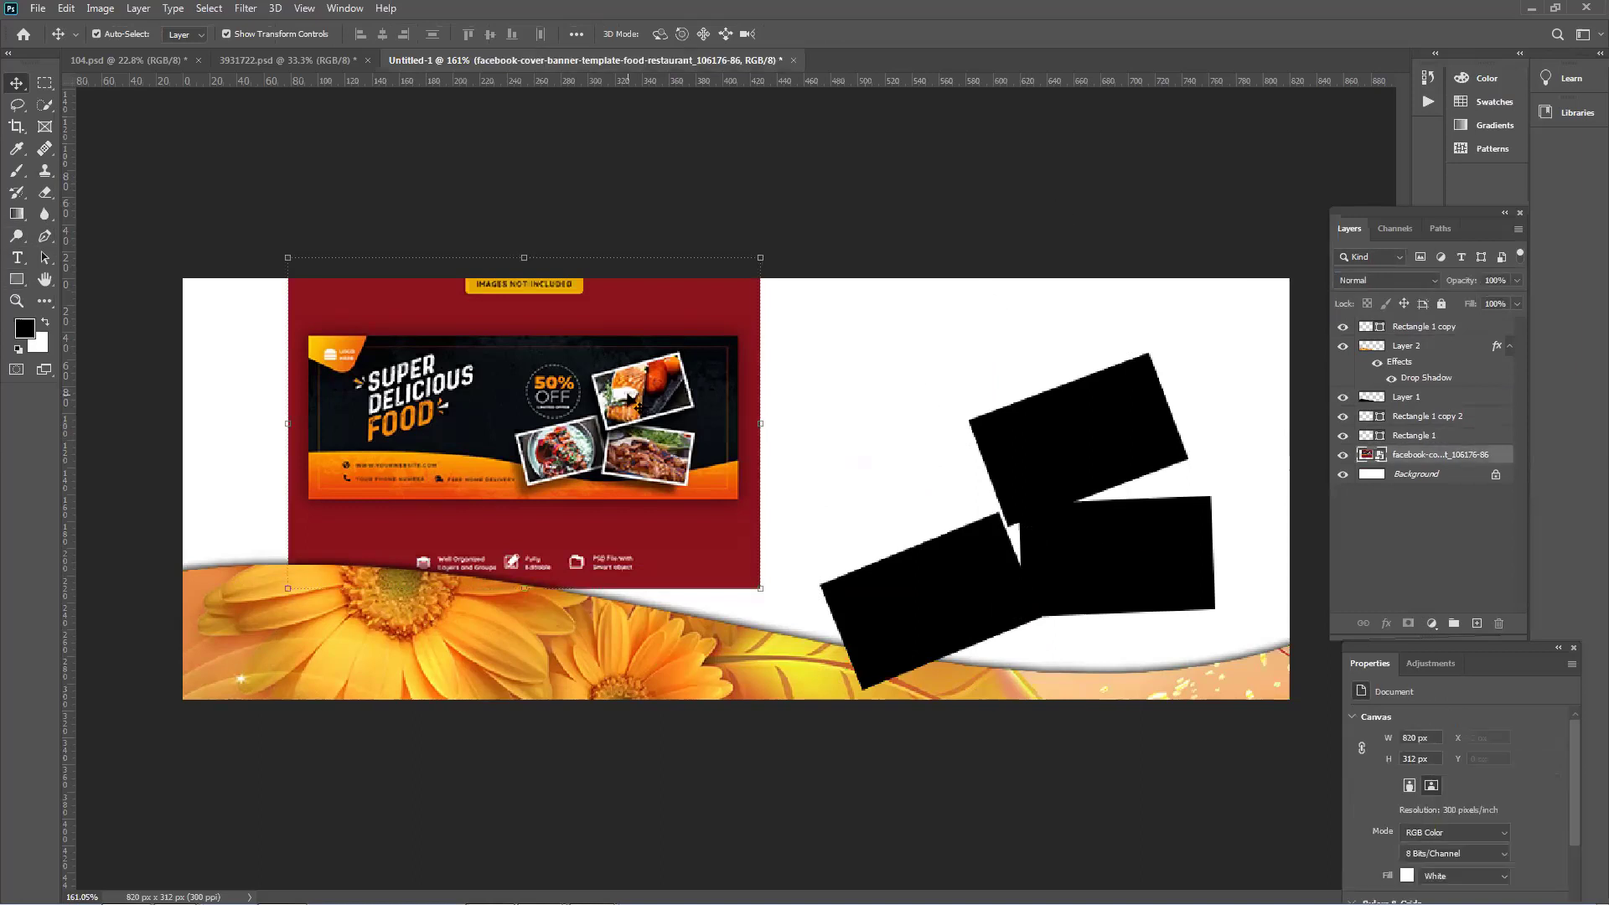
{"action": "scroll", "coordinate": [634, 405], "scroll_direction": "up", "scroll_amount": 5}
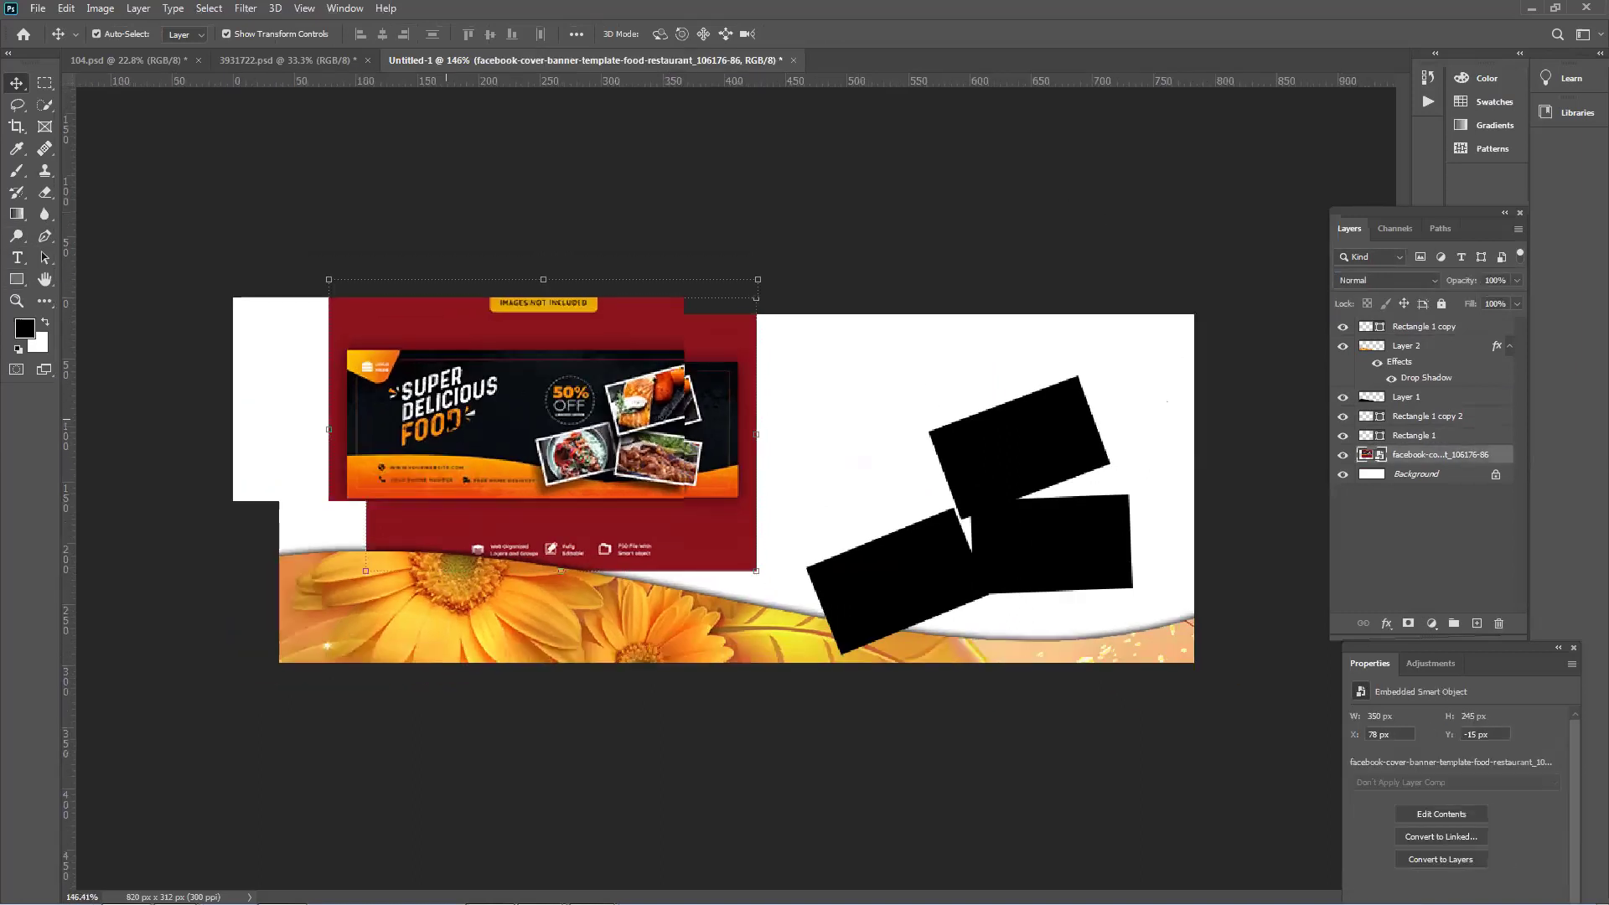
{"action": "scroll", "coordinate": [540, 437], "scroll_direction": "up", "scroll_amount": 5}
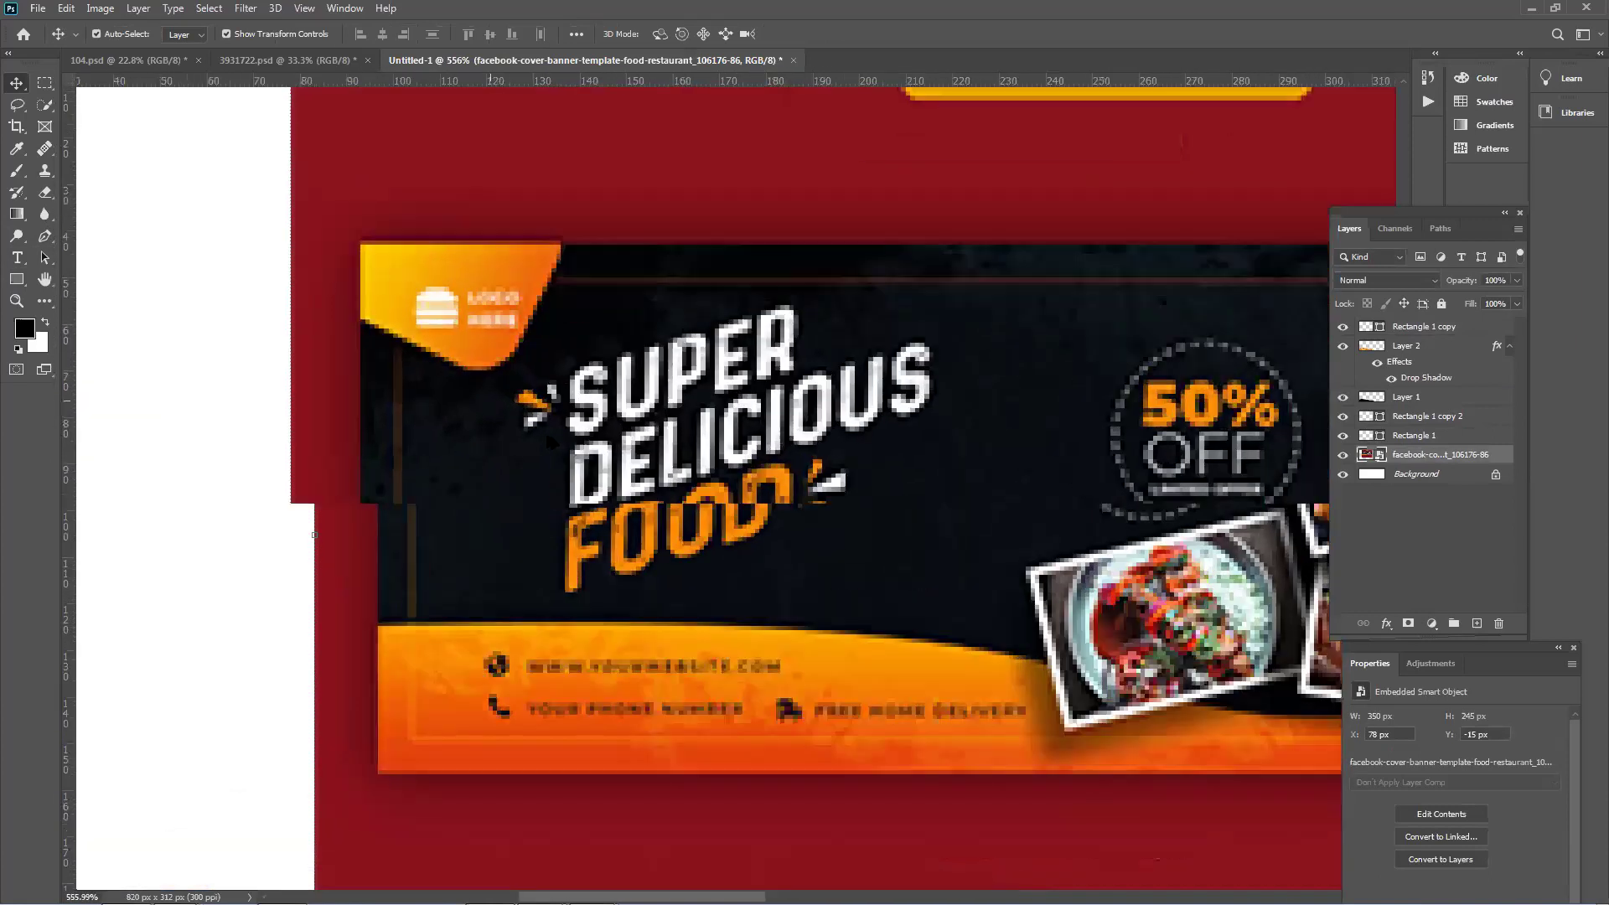
{"action": "scroll", "coordinate": [625, 378], "scroll_direction": "down", "scroll_amount": 5}
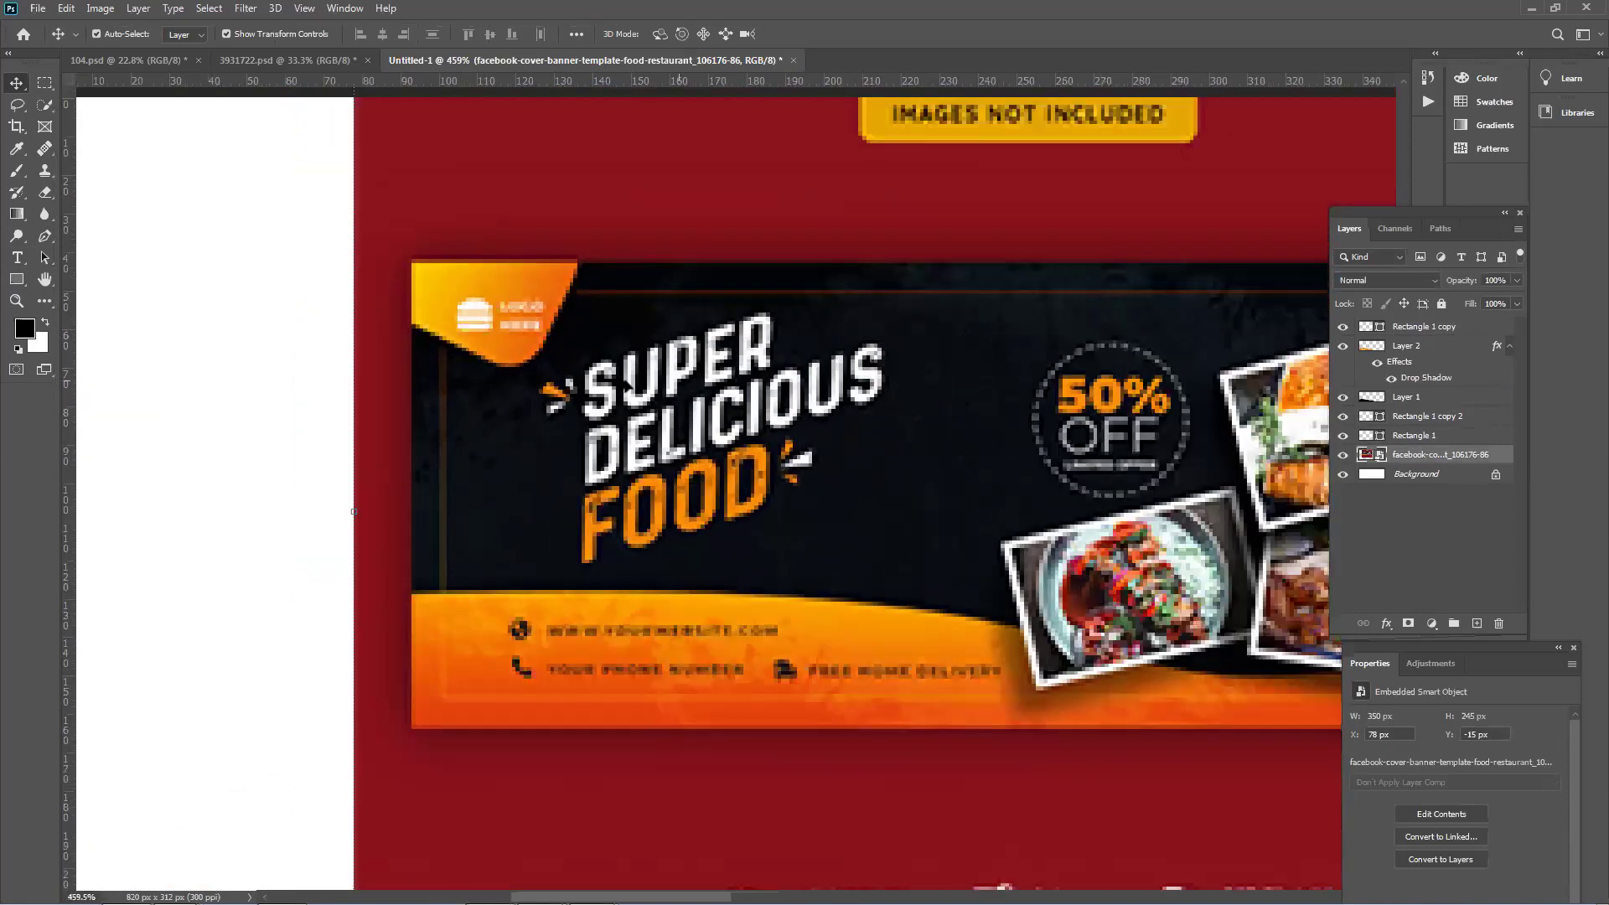
Delete the food banner reference from the cover and close the untitled document without saving its changes.
{"action": "left_click_drag", "start_coordinate": [830, 447], "coordinate": [934, 447]}
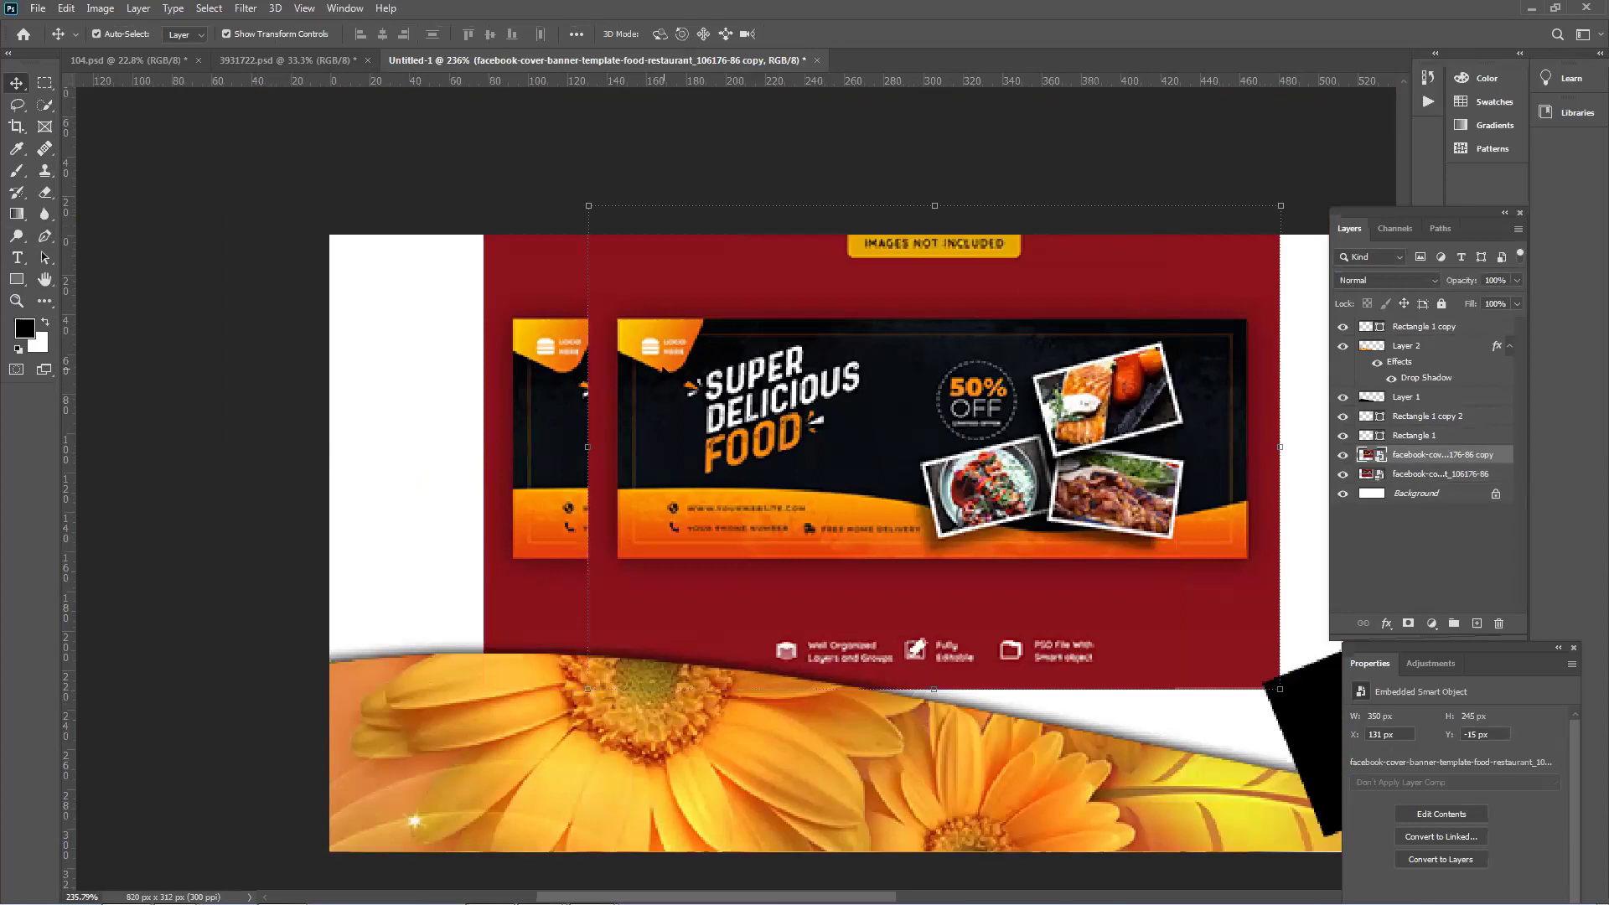
{"action": "key", "text": "Delete"}
{"action": "scroll", "coordinate": [314, 136], "scroll_direction": "down", "scroll_amount": 1}
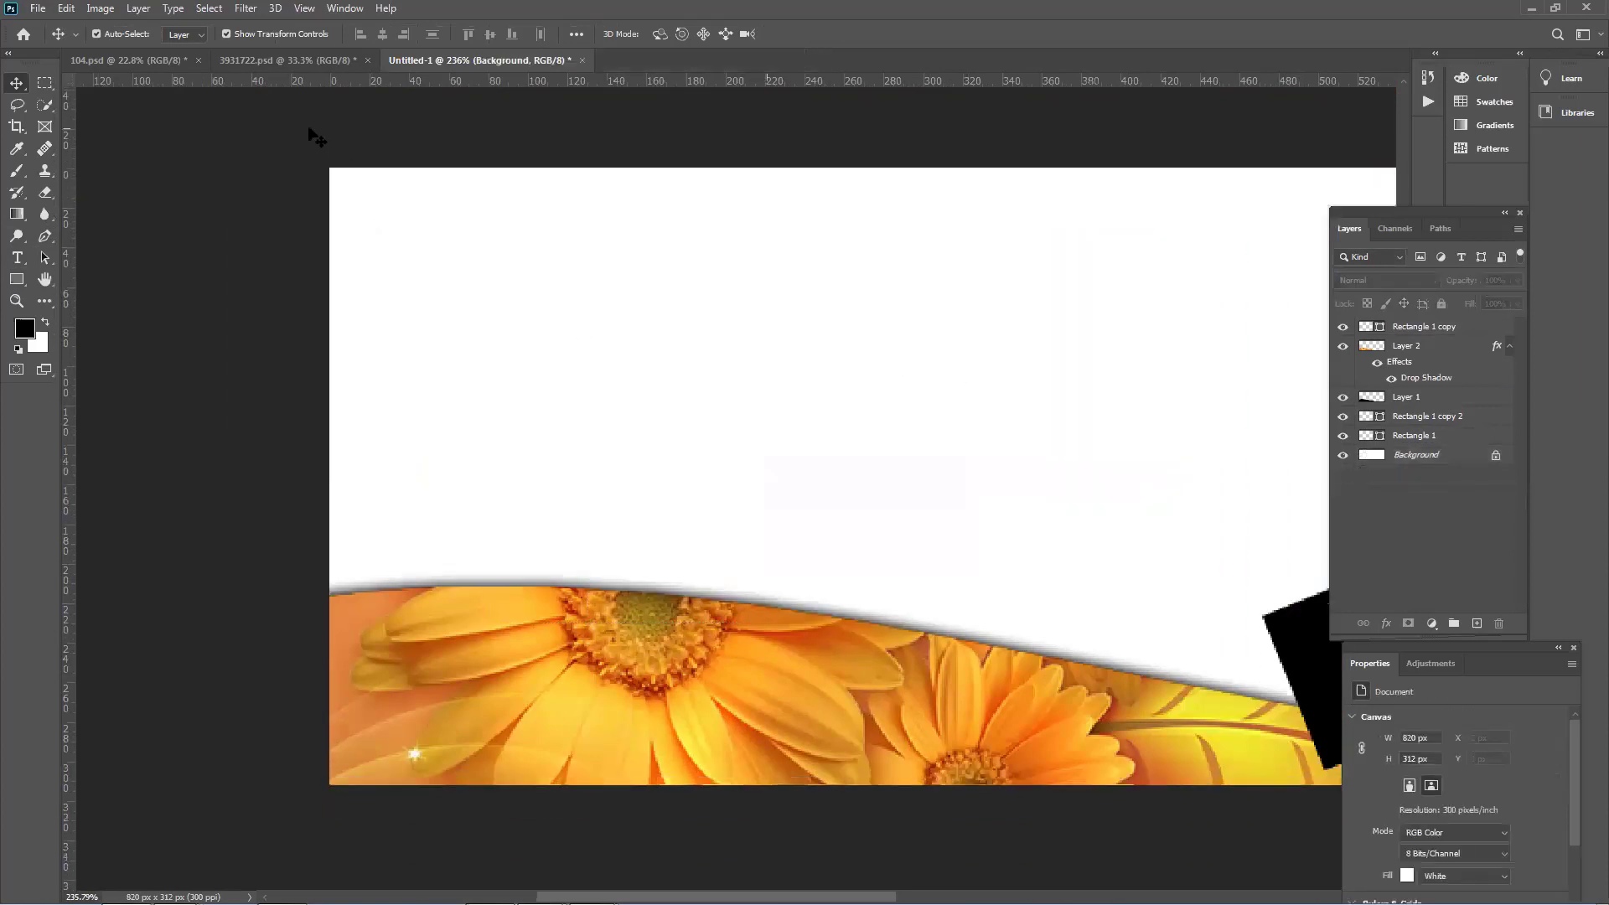
{"action": "left_click", "coordinate": [523, 60]}
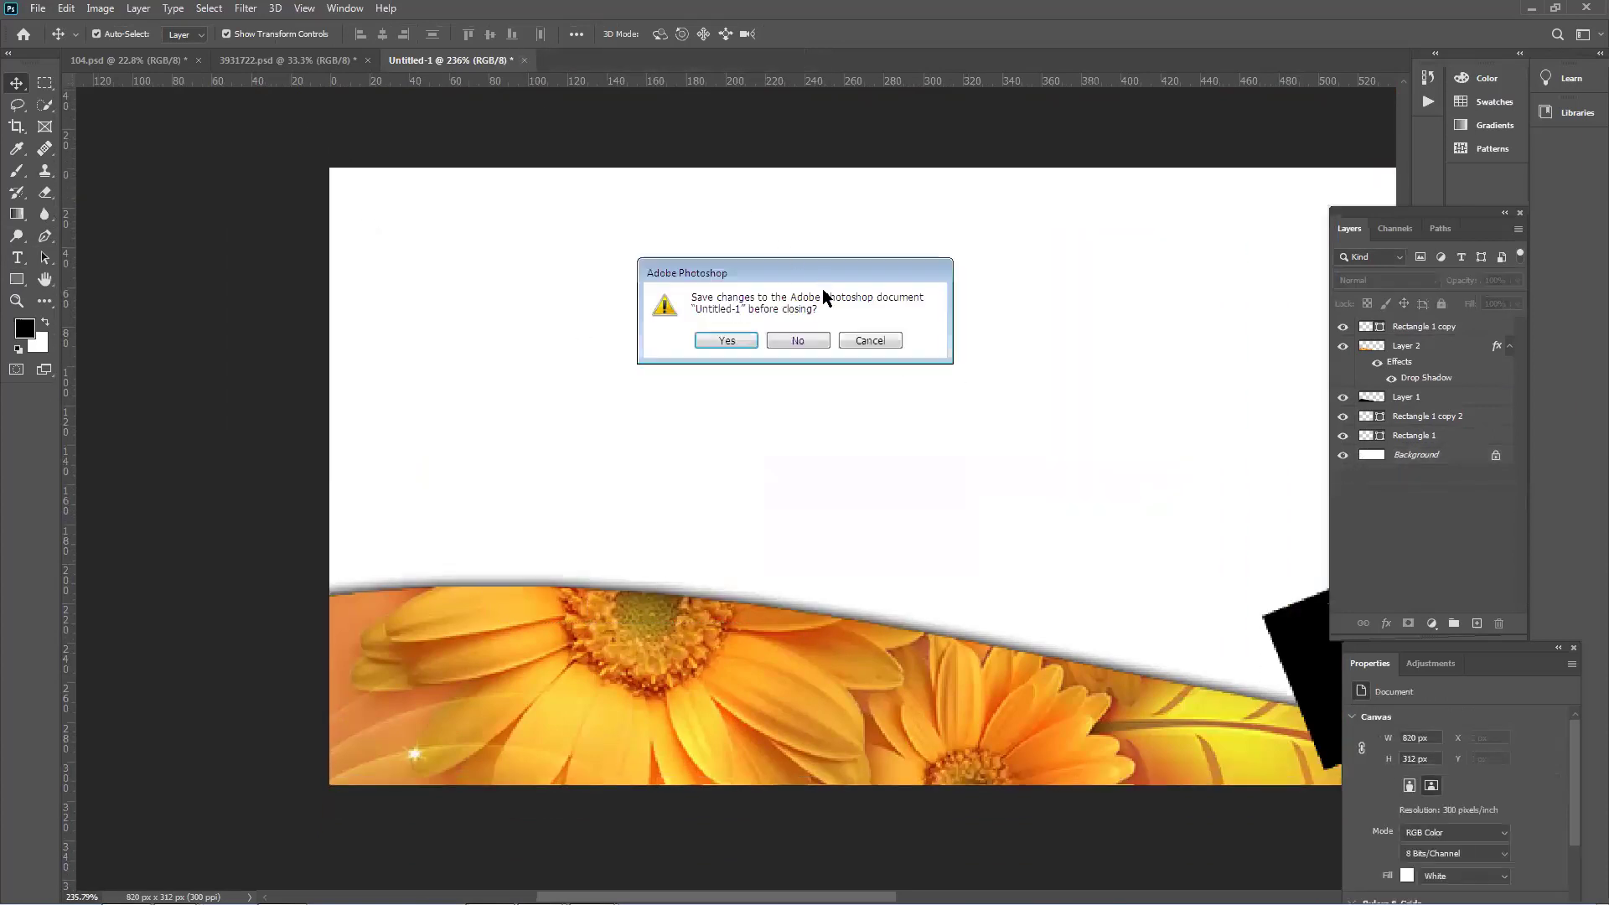
{"action": "left_click", "coordinate": [798, 340]}
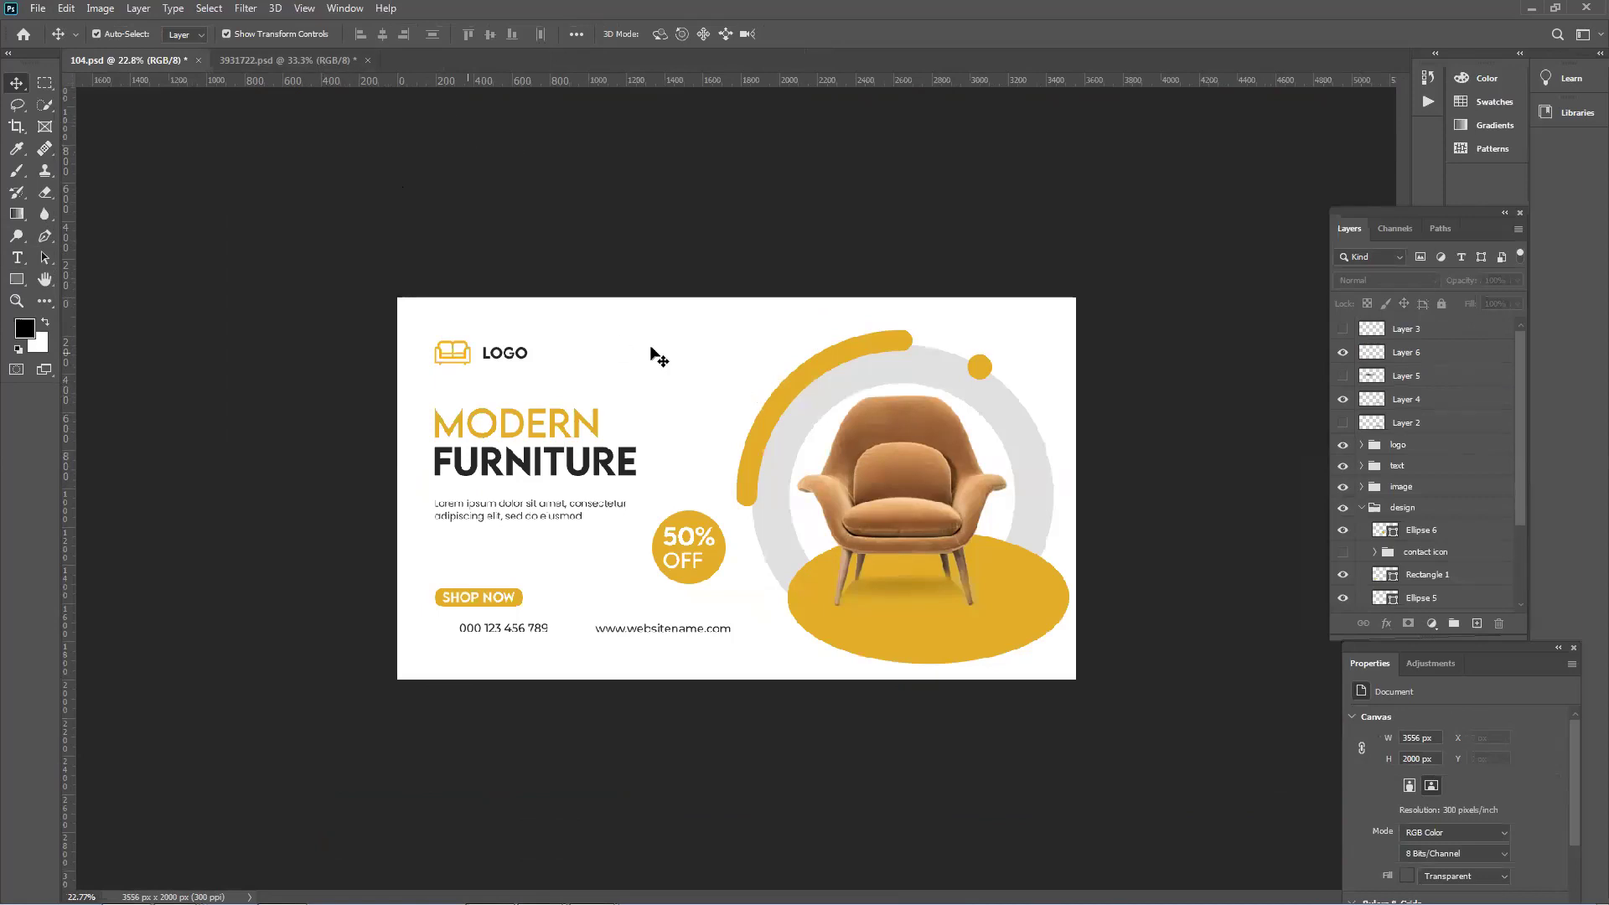
Check which fonts the "modern furniture" text layer in 104.psd is missing, without substituting them.
{"action": "key", "text": "ctrl+alt+a"}
{"action": "mouse_move", "coordinate": [906, 517]}
{"action": "left_mouse_down"}
{"action": "mouse_move", "coordinate": [765, 399]}
{"action": "mouse_move", "coordinate": [775, 537]}
{"action": "mouse_move", "coordinate": [909, 503]}
{"action": "mouse_move", "coordinate": [918, 517]}
{"action": "left_mouse_up"}
{"action": "left_click", "coordinate": [477, 600]}
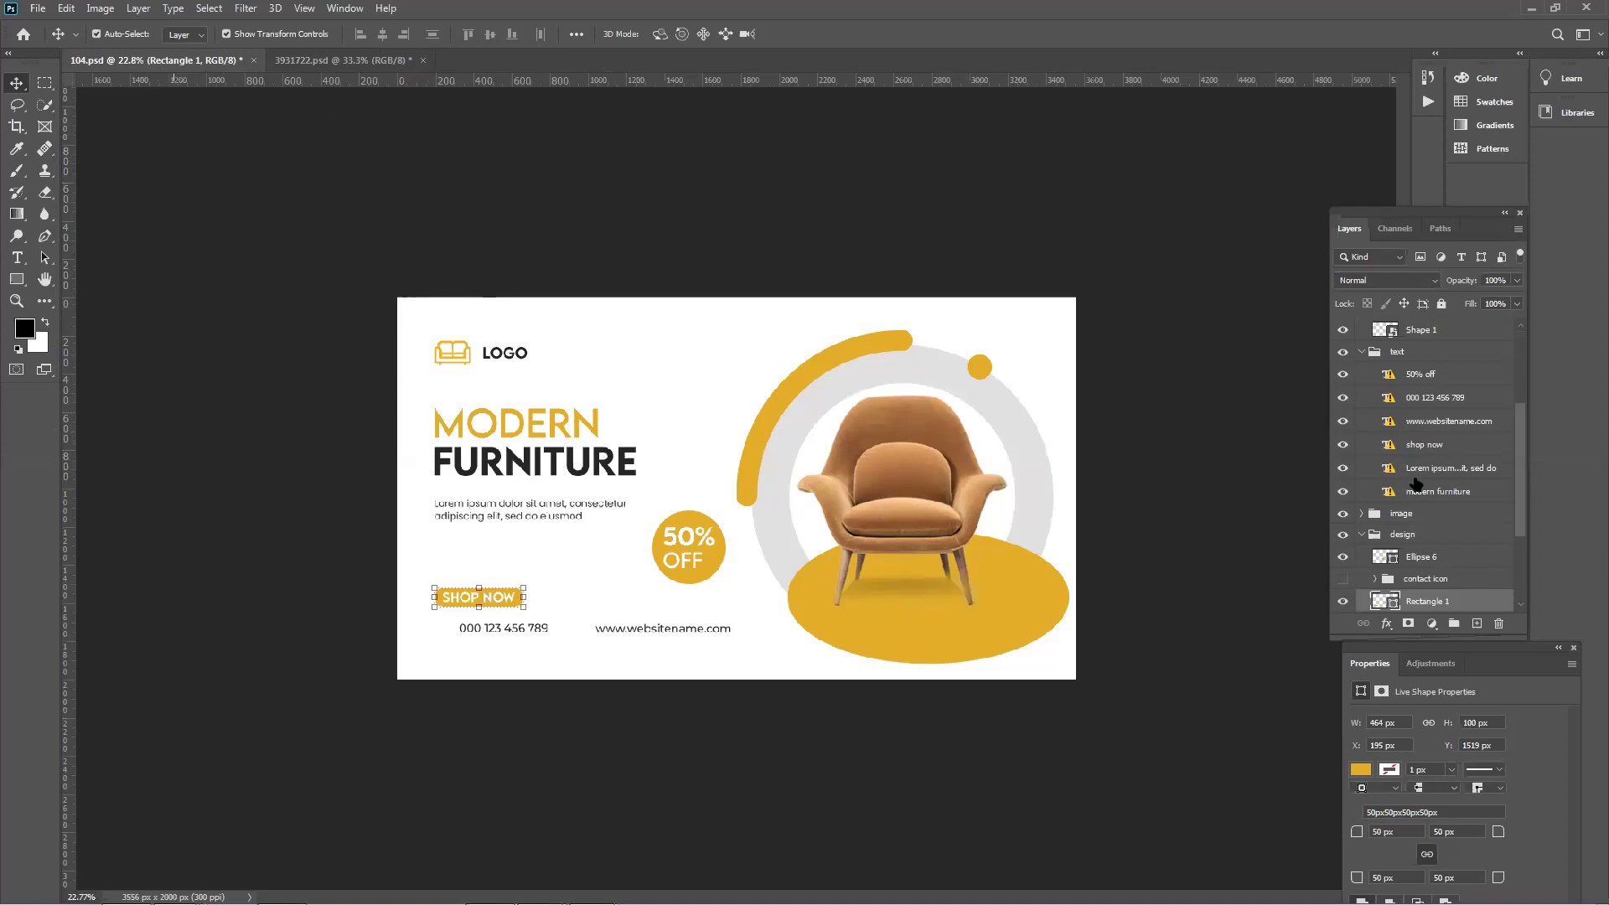
{"action": "left_click", "coordinate": [1384, 496]}
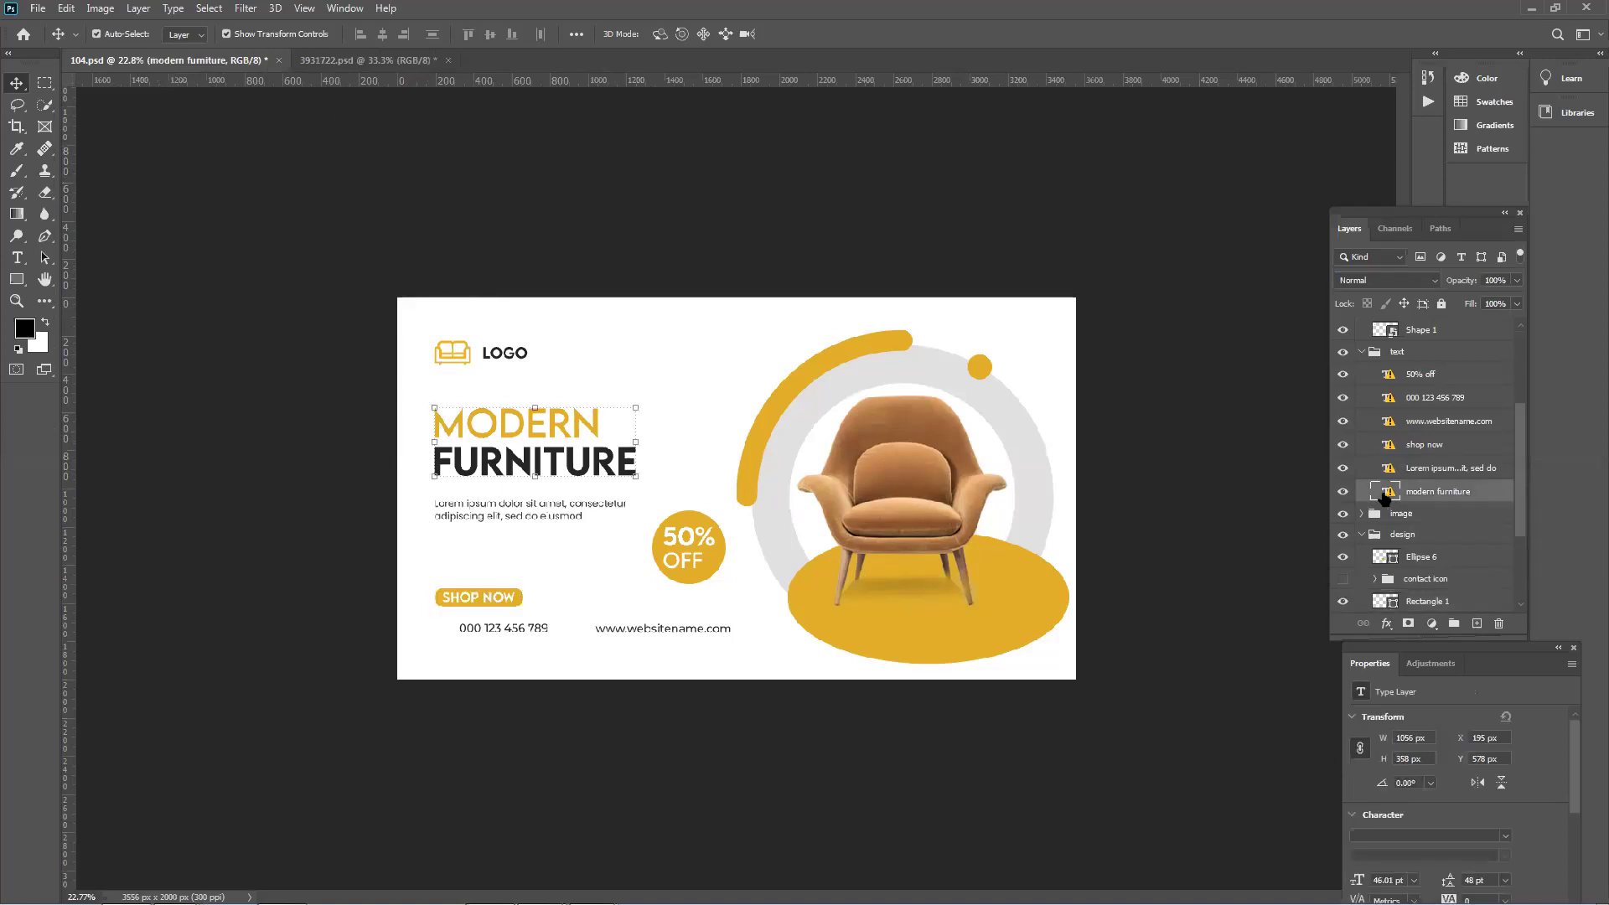
{"action": "double_click", "coordinate": [1384, 496]}
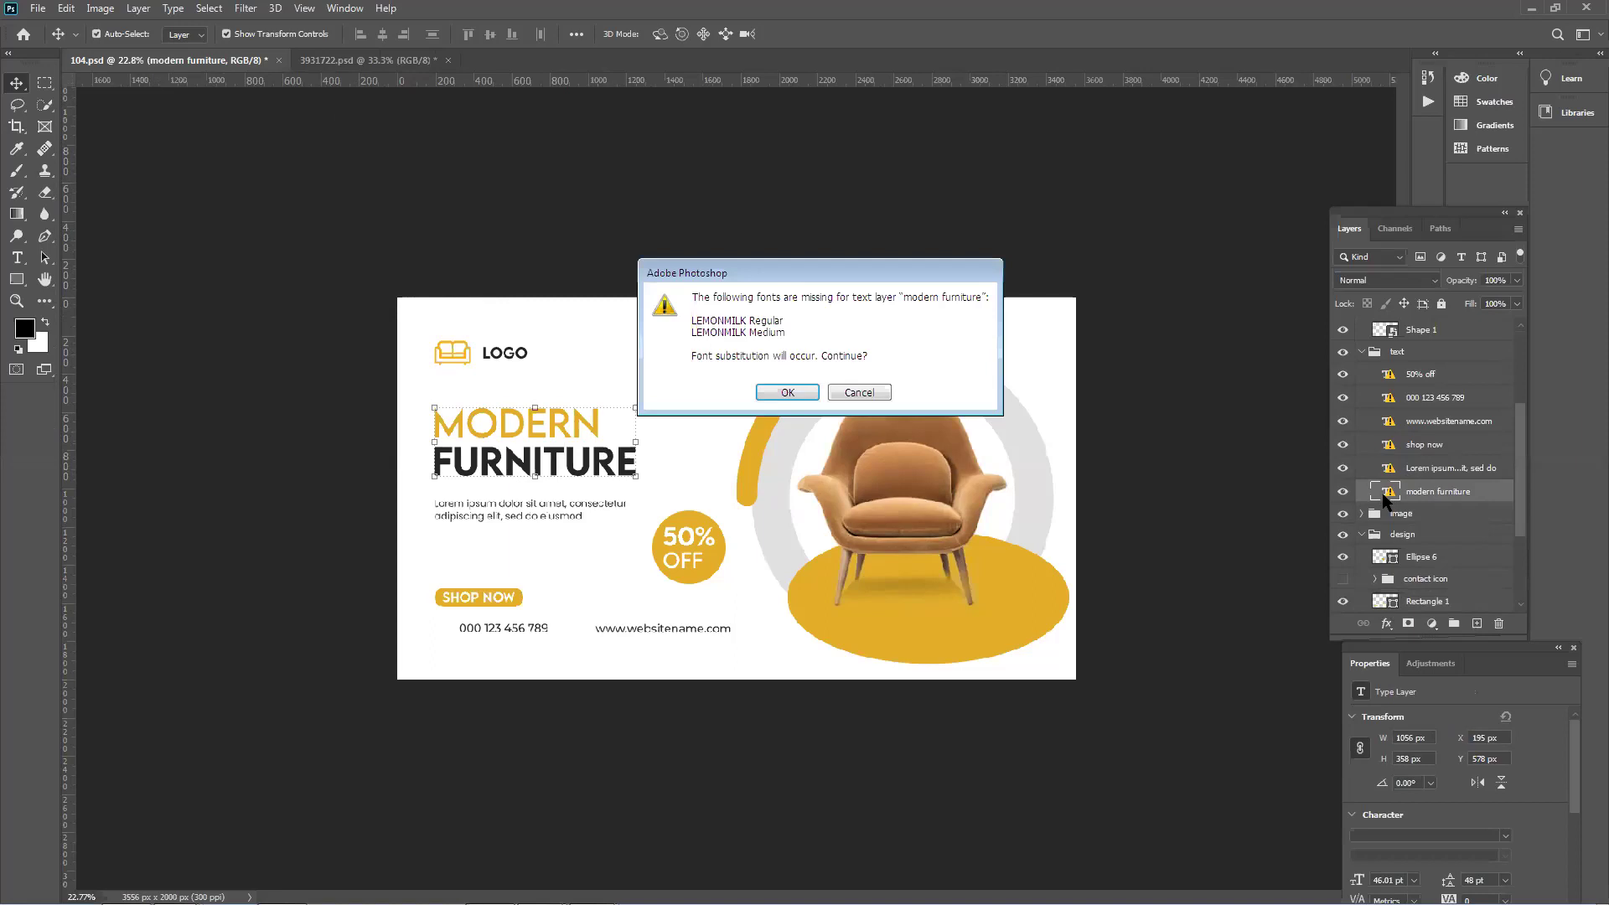
{"action": "left_click", "coordinate": [871, 391]}
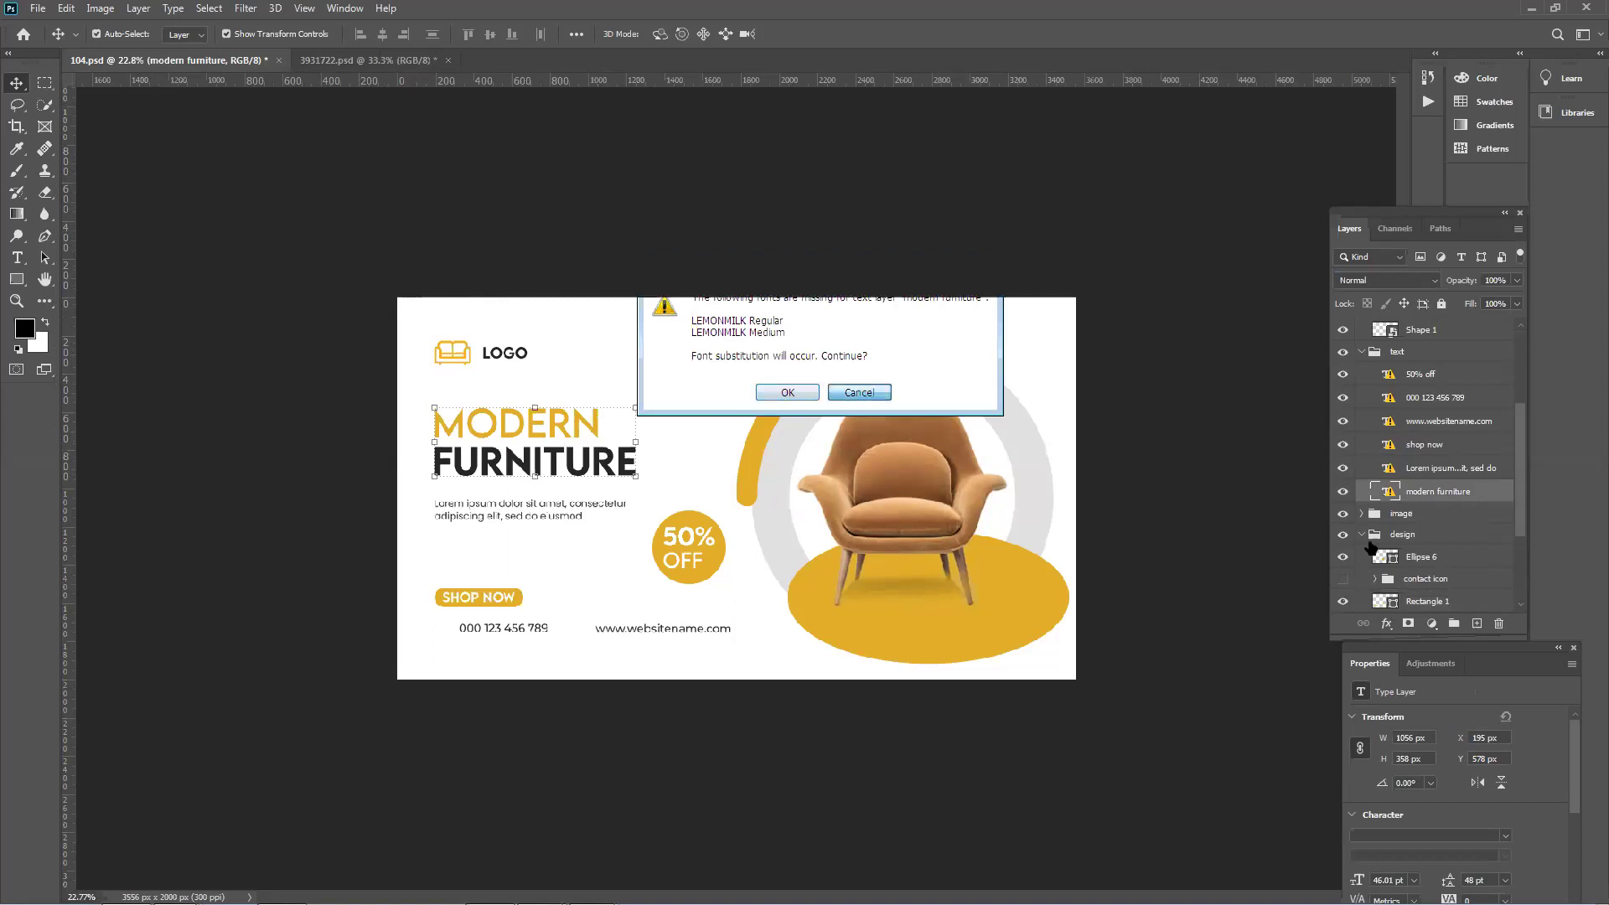
Open the "modern furniture" text layer for editing with font substitution and commit the substituted text.
{"action": "double_click", "coordinate": [1378, 498]}
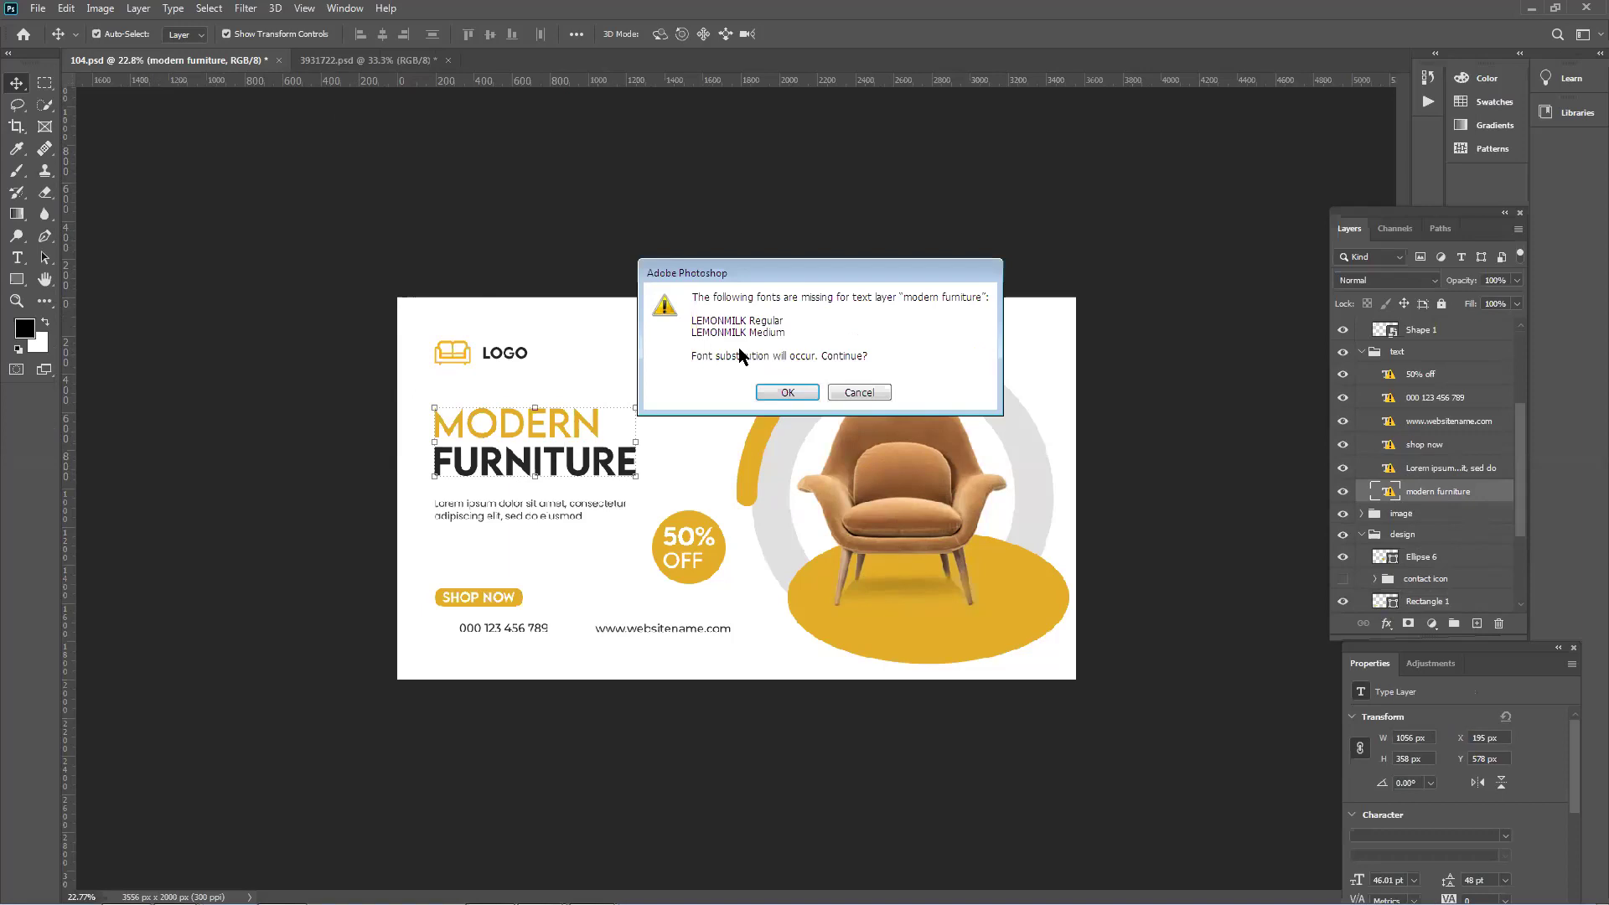
{"action": "left_click", "coordinate": [787, 392]}
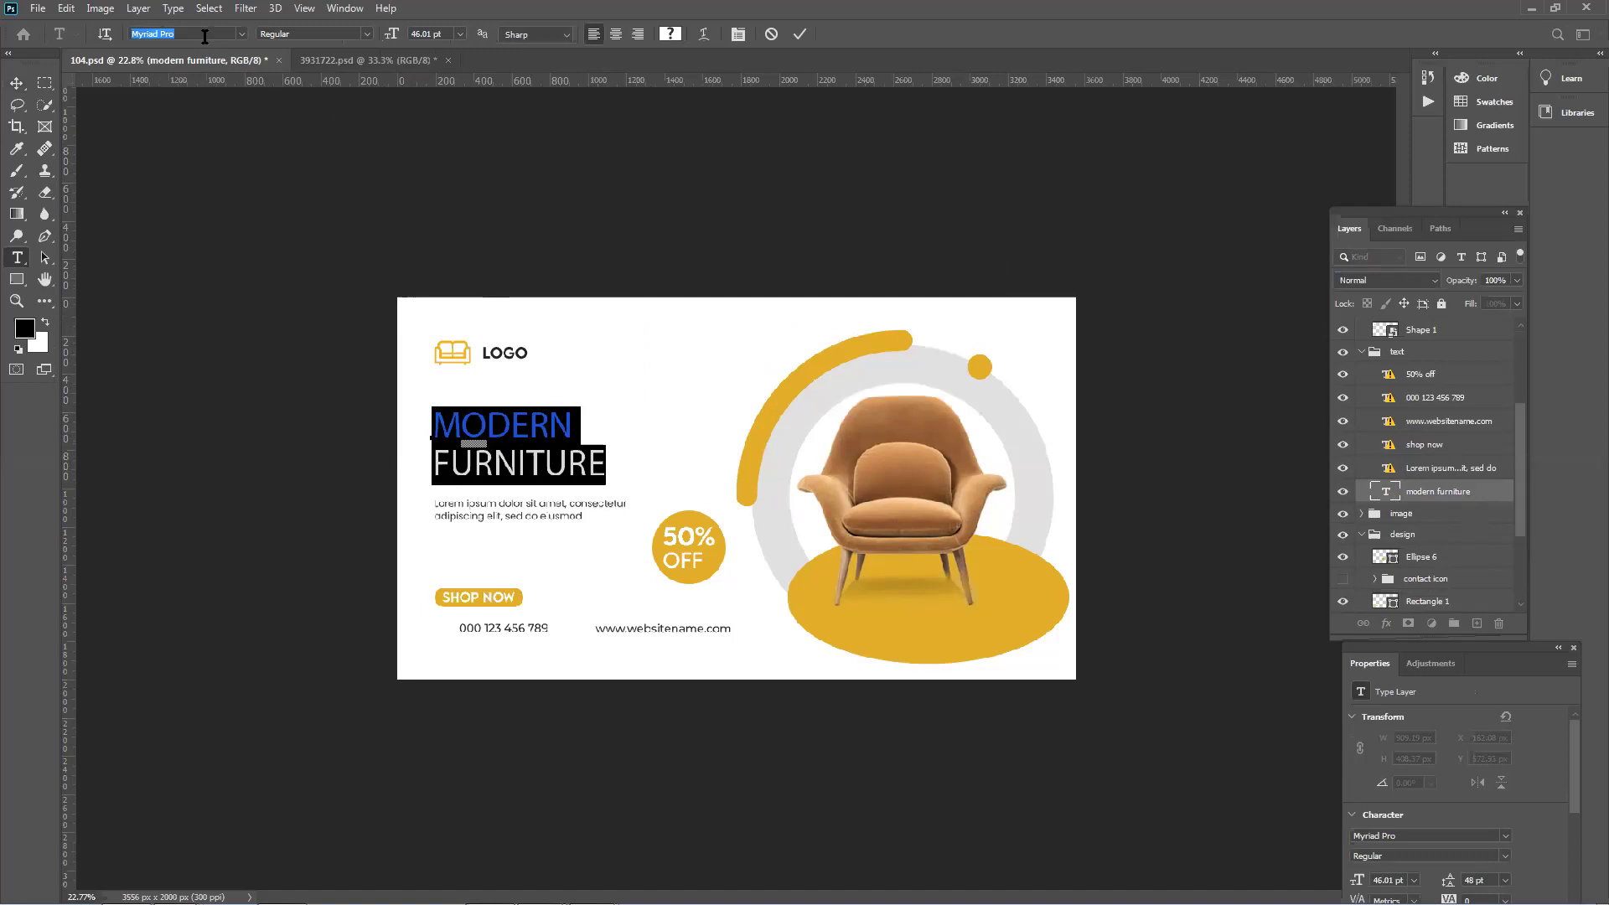
{"action": "left_click", "coordinate": [533, 427]}
{"action": "left_click", "coordinate": [799, 34]}
{"action": "key", "text": "v"}
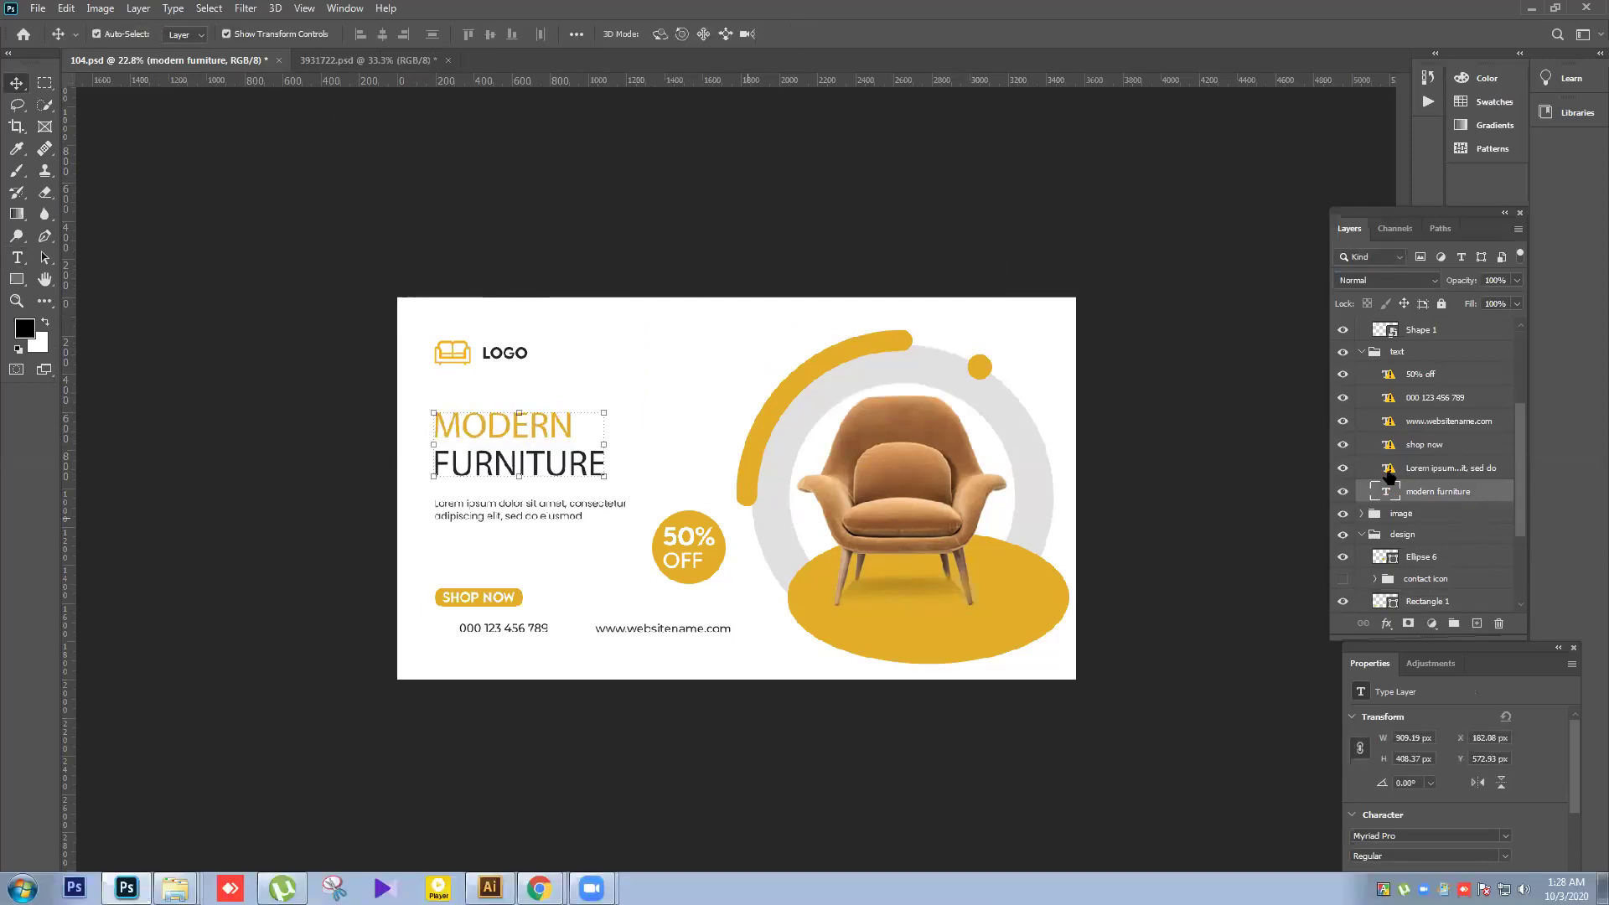
Check the missing fonts of the Lorem ipsum layer and the "modern furniture" layer, declining substitution for both.
{"action": "double_click", "coordinate": [1388, 469]}
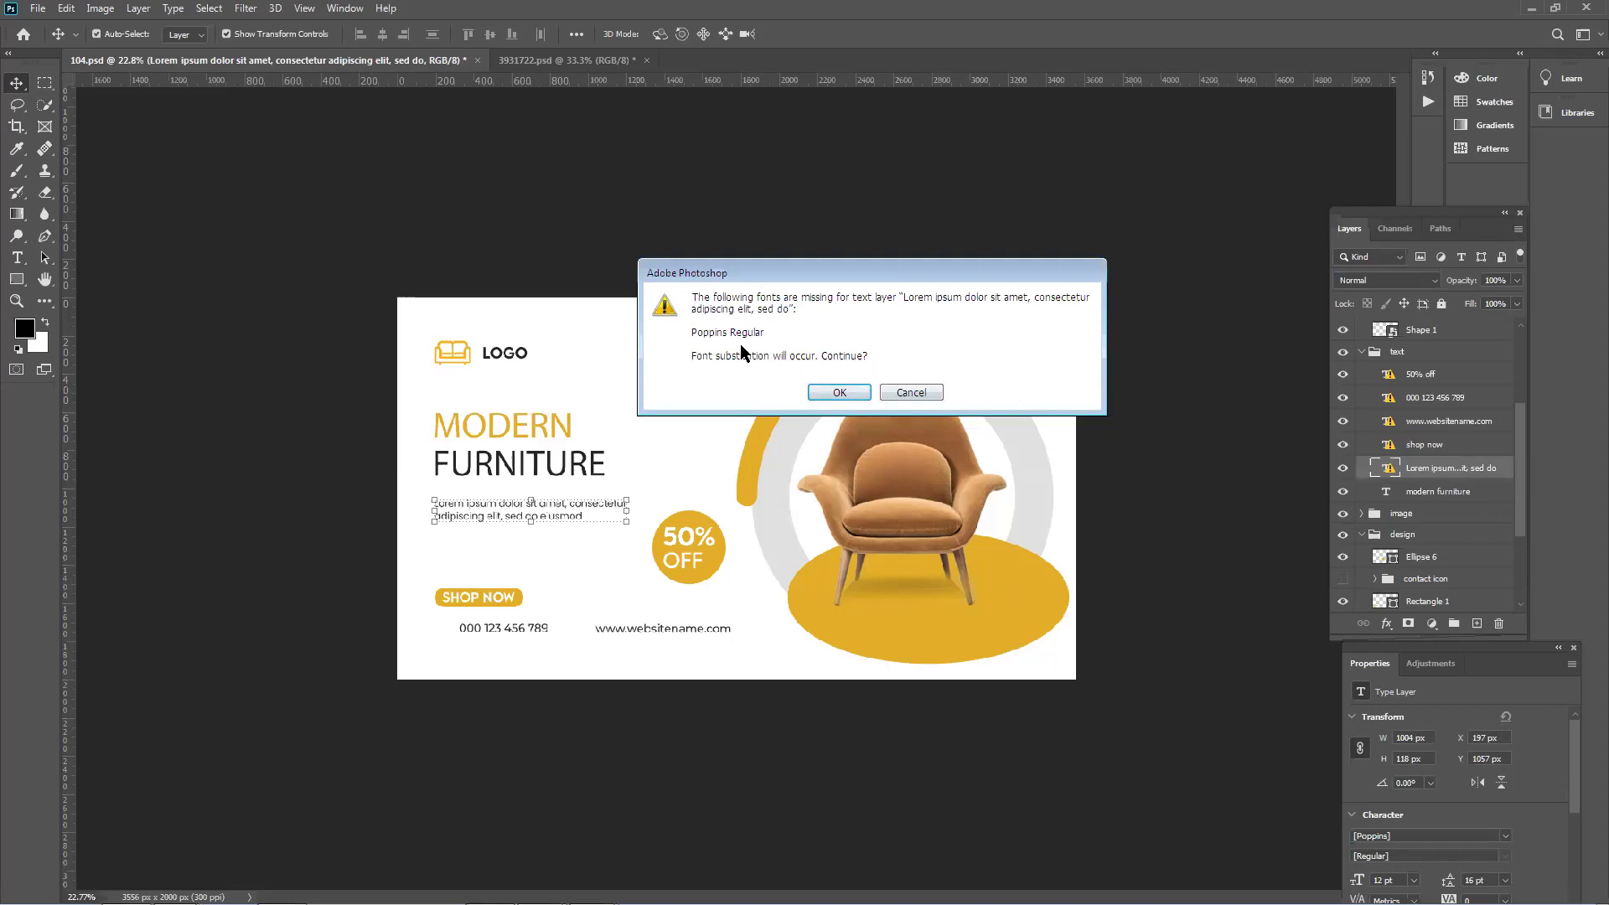
{"action": "left_click", "coordinate": [903, 387]}
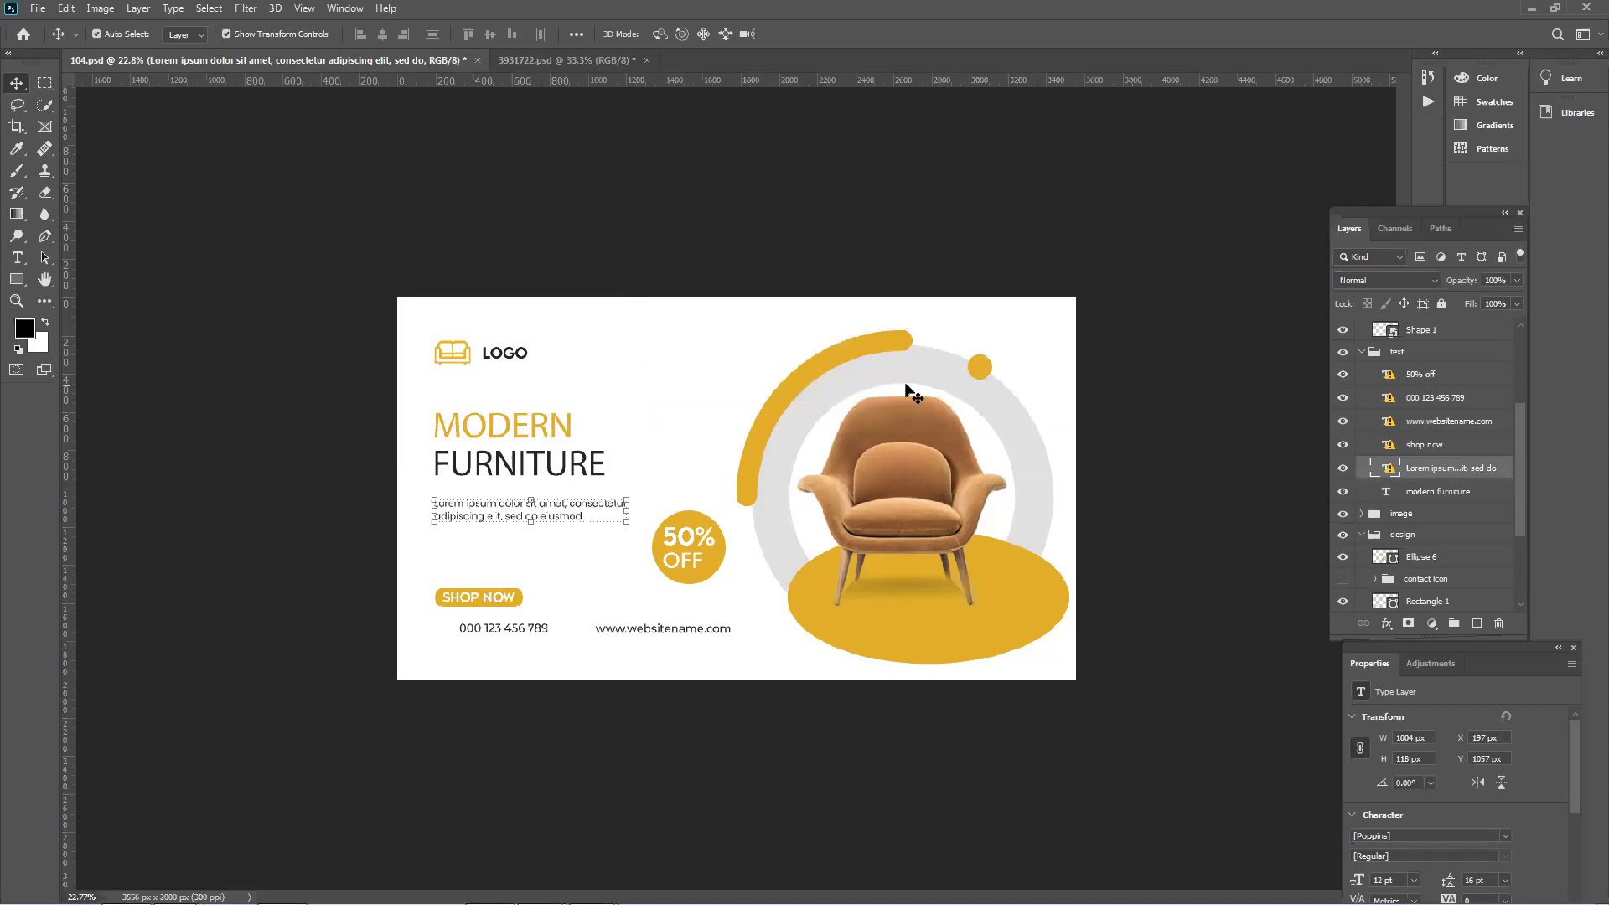
{"action": "left_click", "coordinate": [1424, 493]}
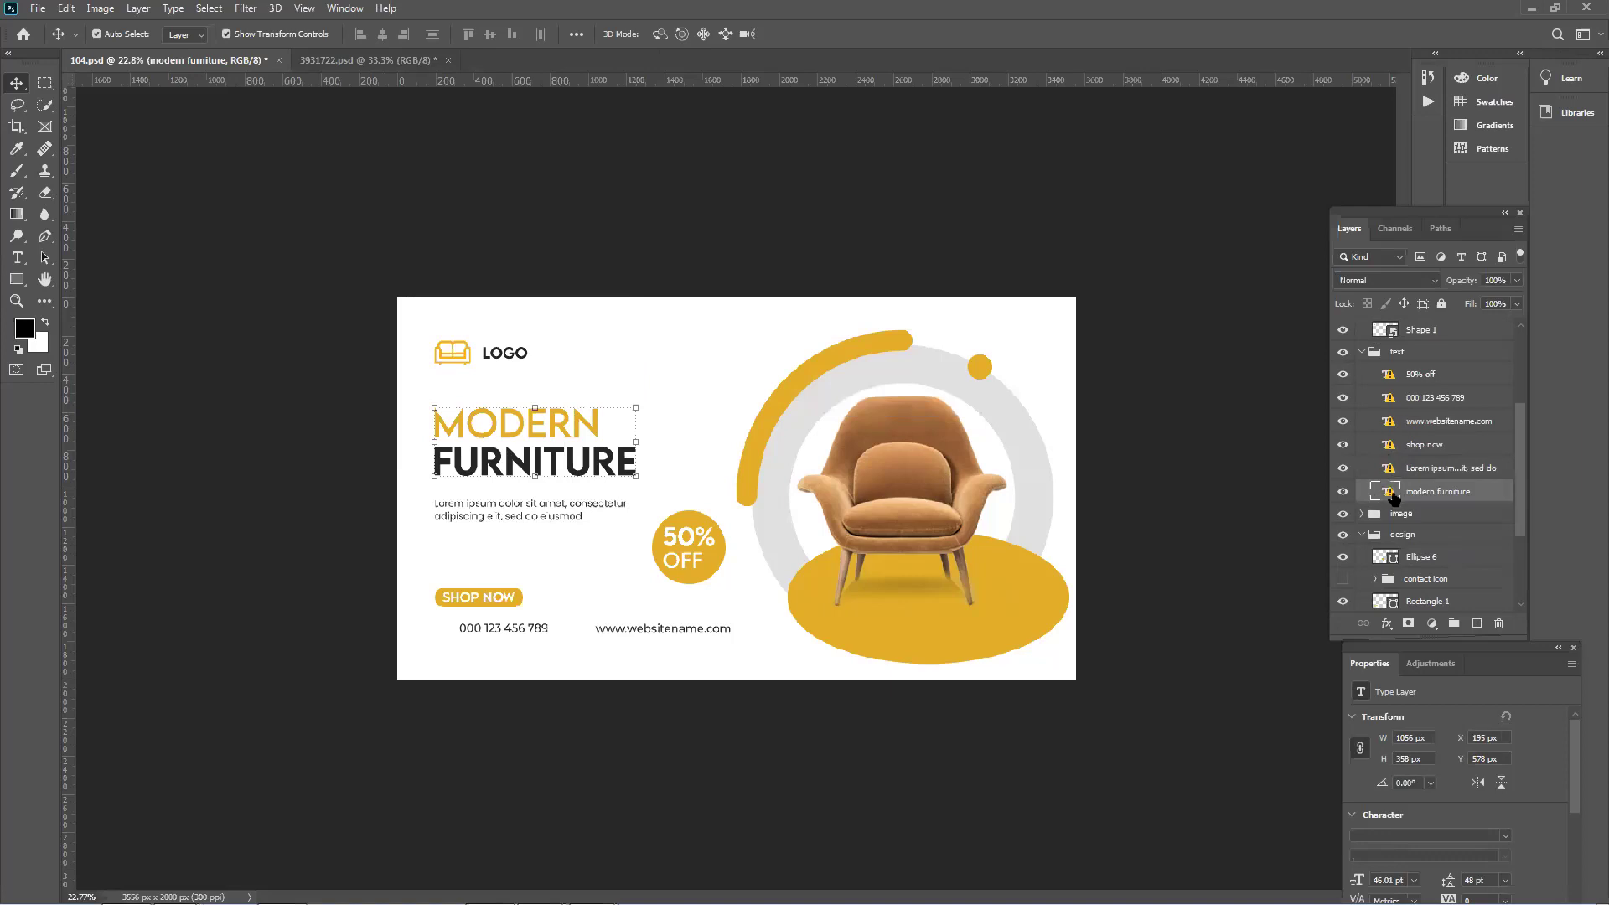
{"action": "double_click", "coordinate": [1380, 493]}
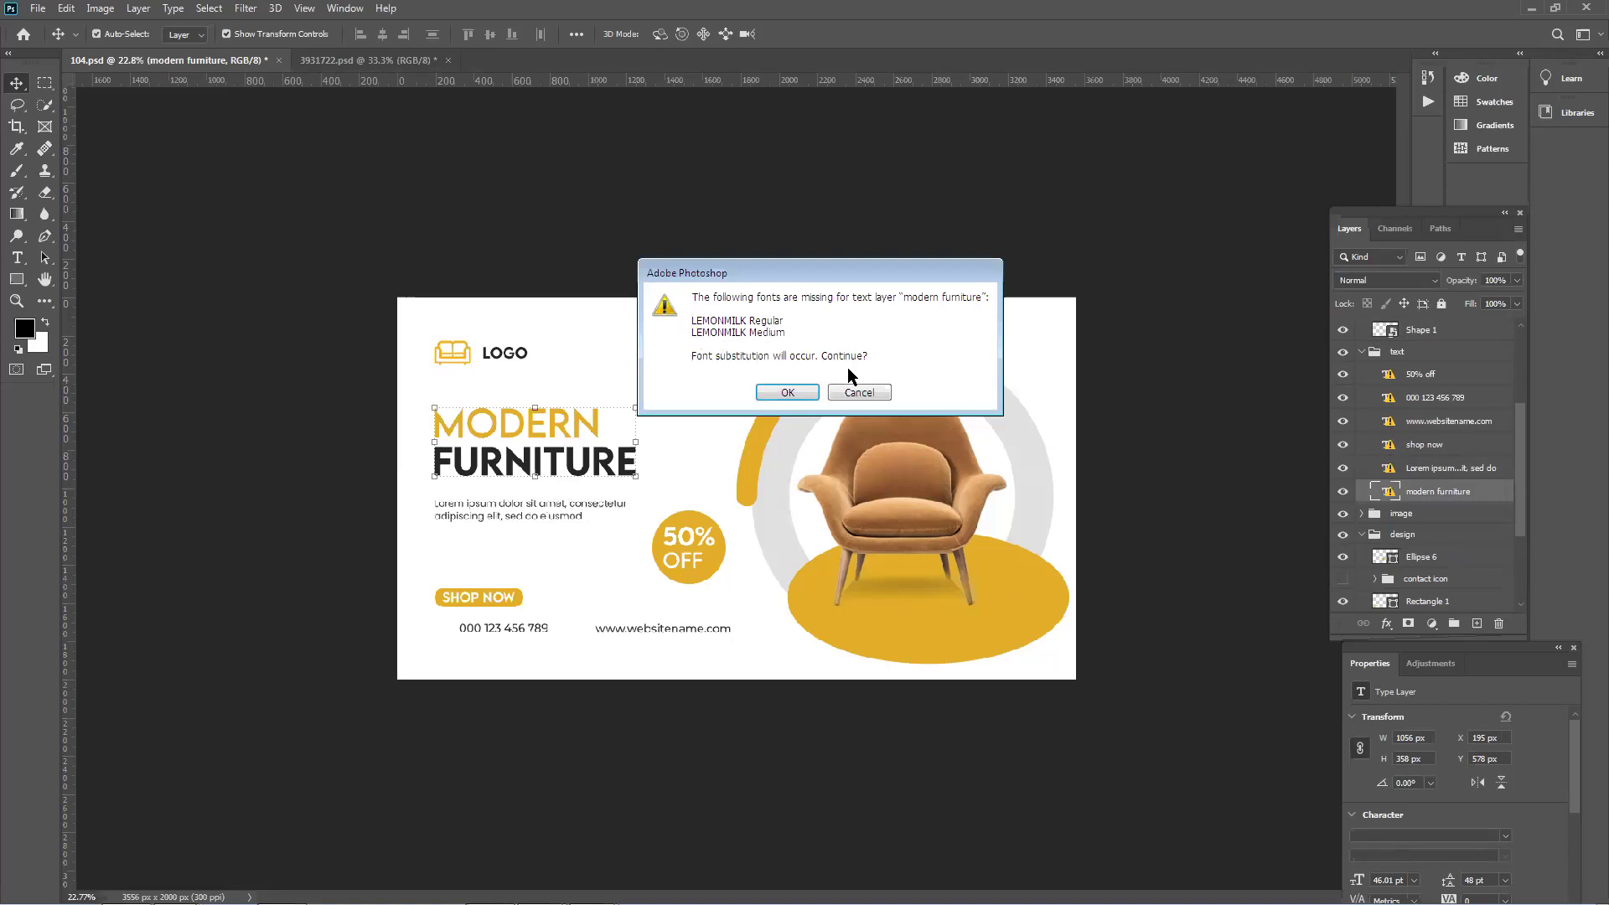
{"action": "left_click", "coordinate": [859, 391]}
Switch to Chrome and search Google for "lemon milk font" in a new tab.
{"action": "mouse_move", "coordinate": [539, 887]}
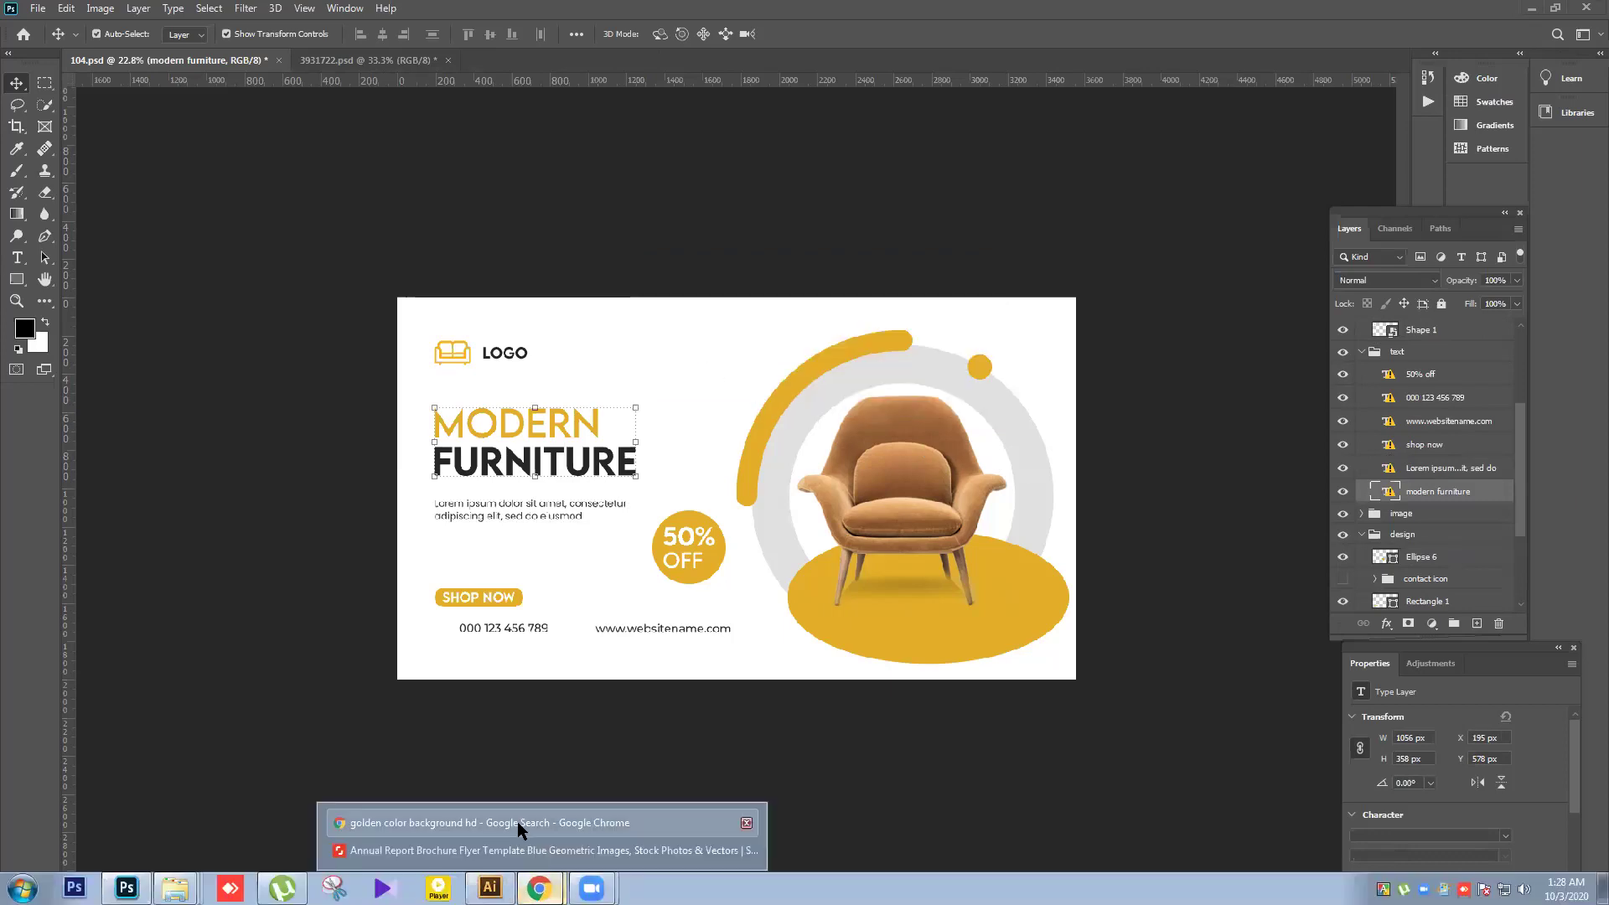
{"action": "left_click", "coordinate": [517, 824]}
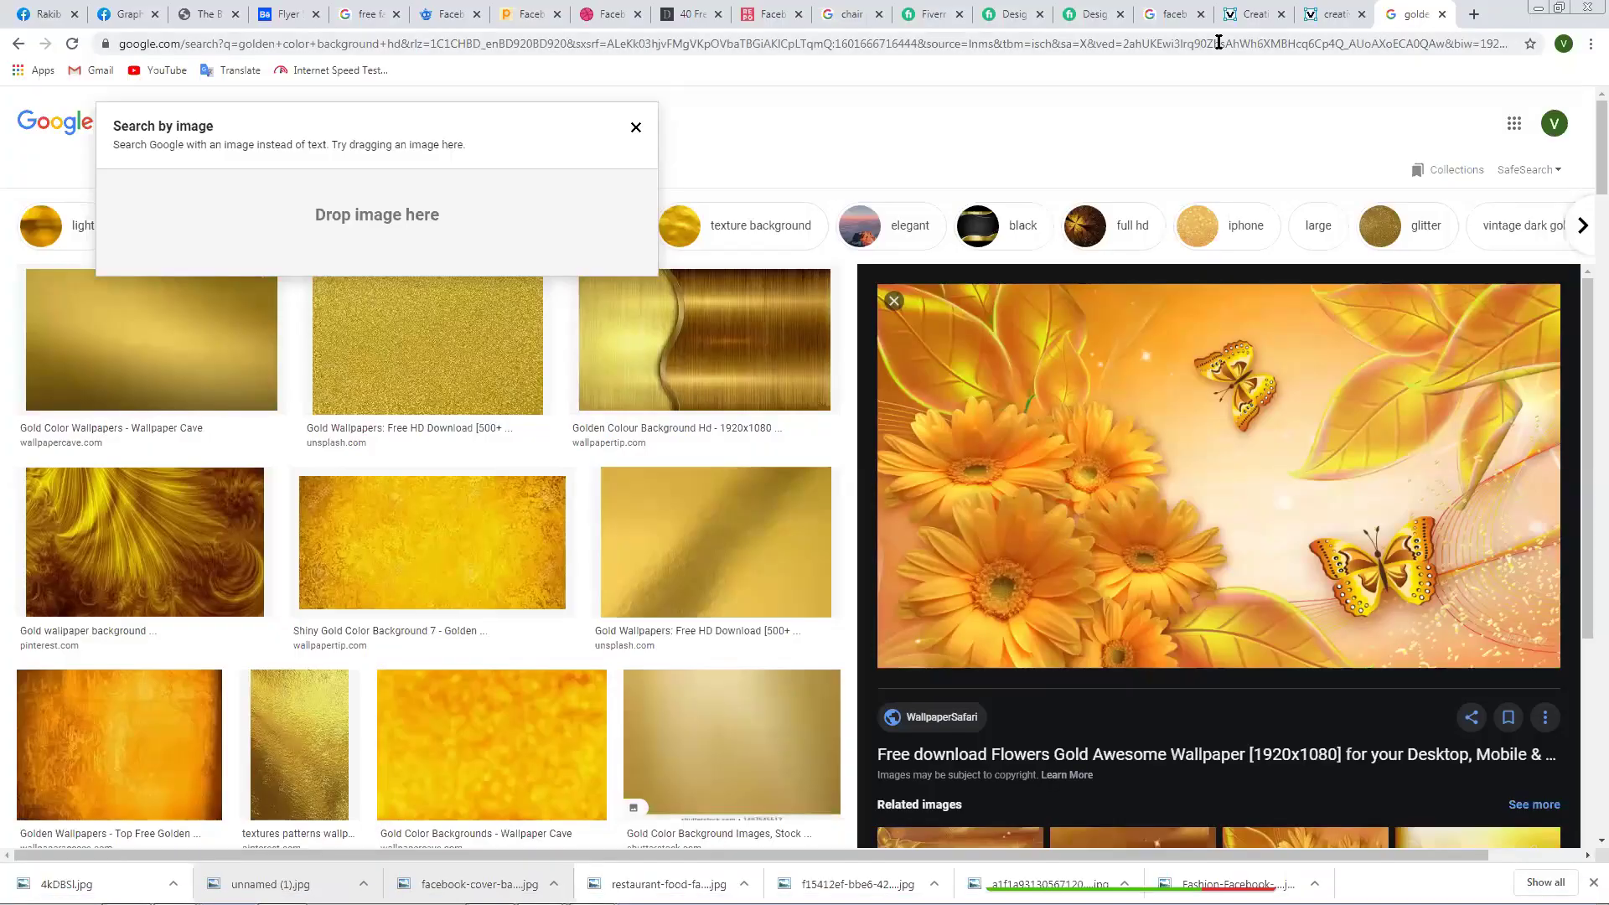
{"action": "left_click", "coordinate": [1473, 19]}
{"action": "type", "text": "l"}
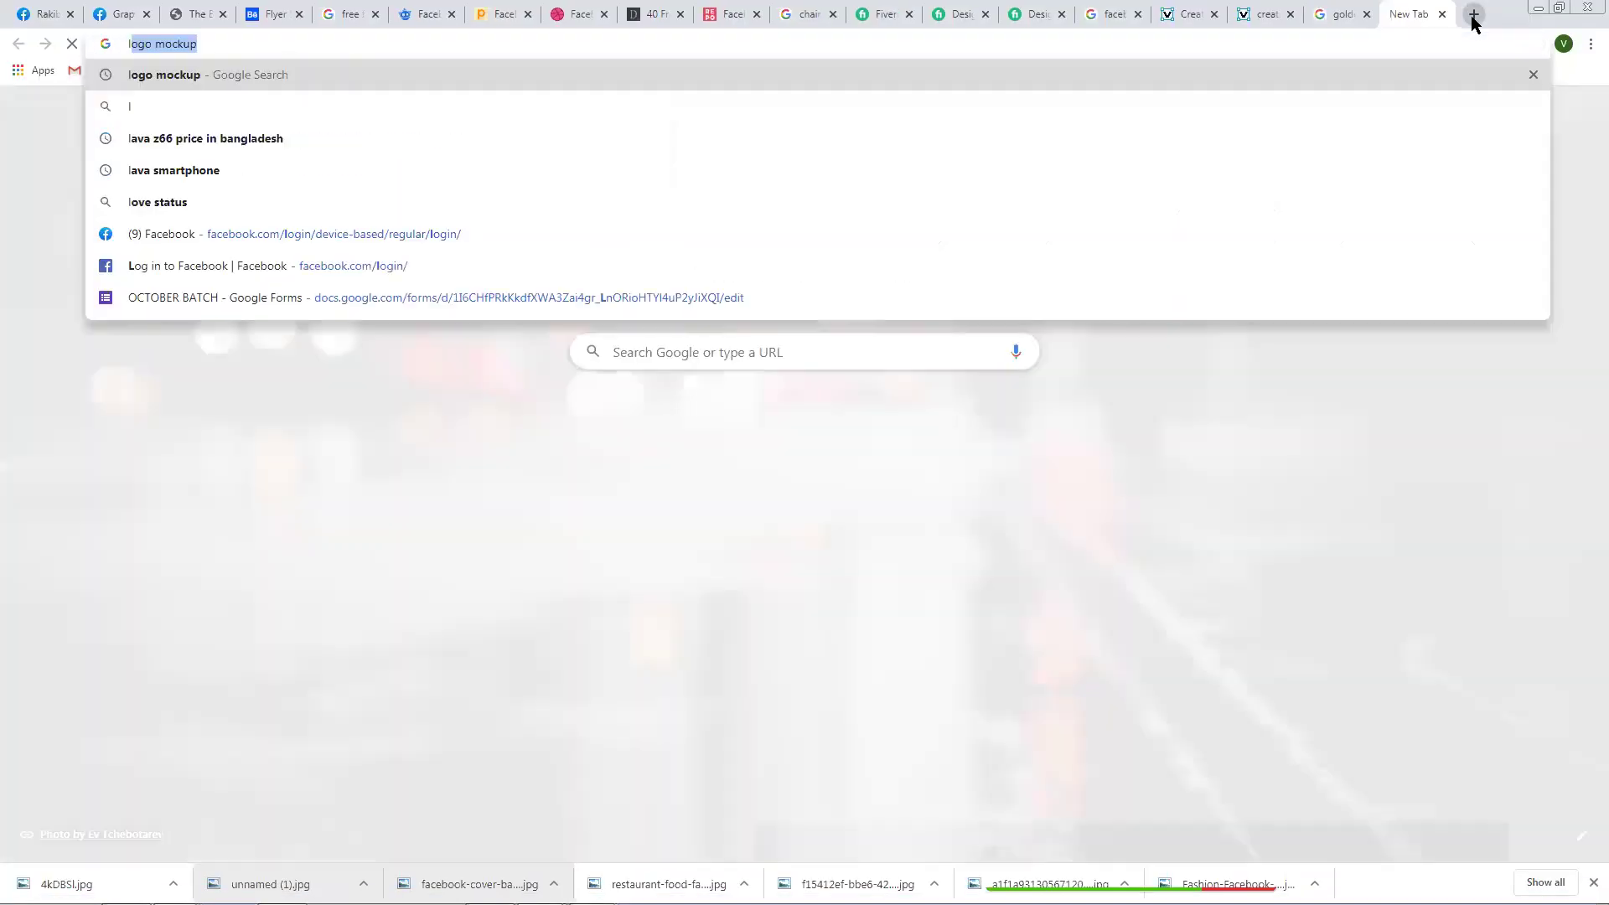
{"action": "type", "text": "imonmilk"}
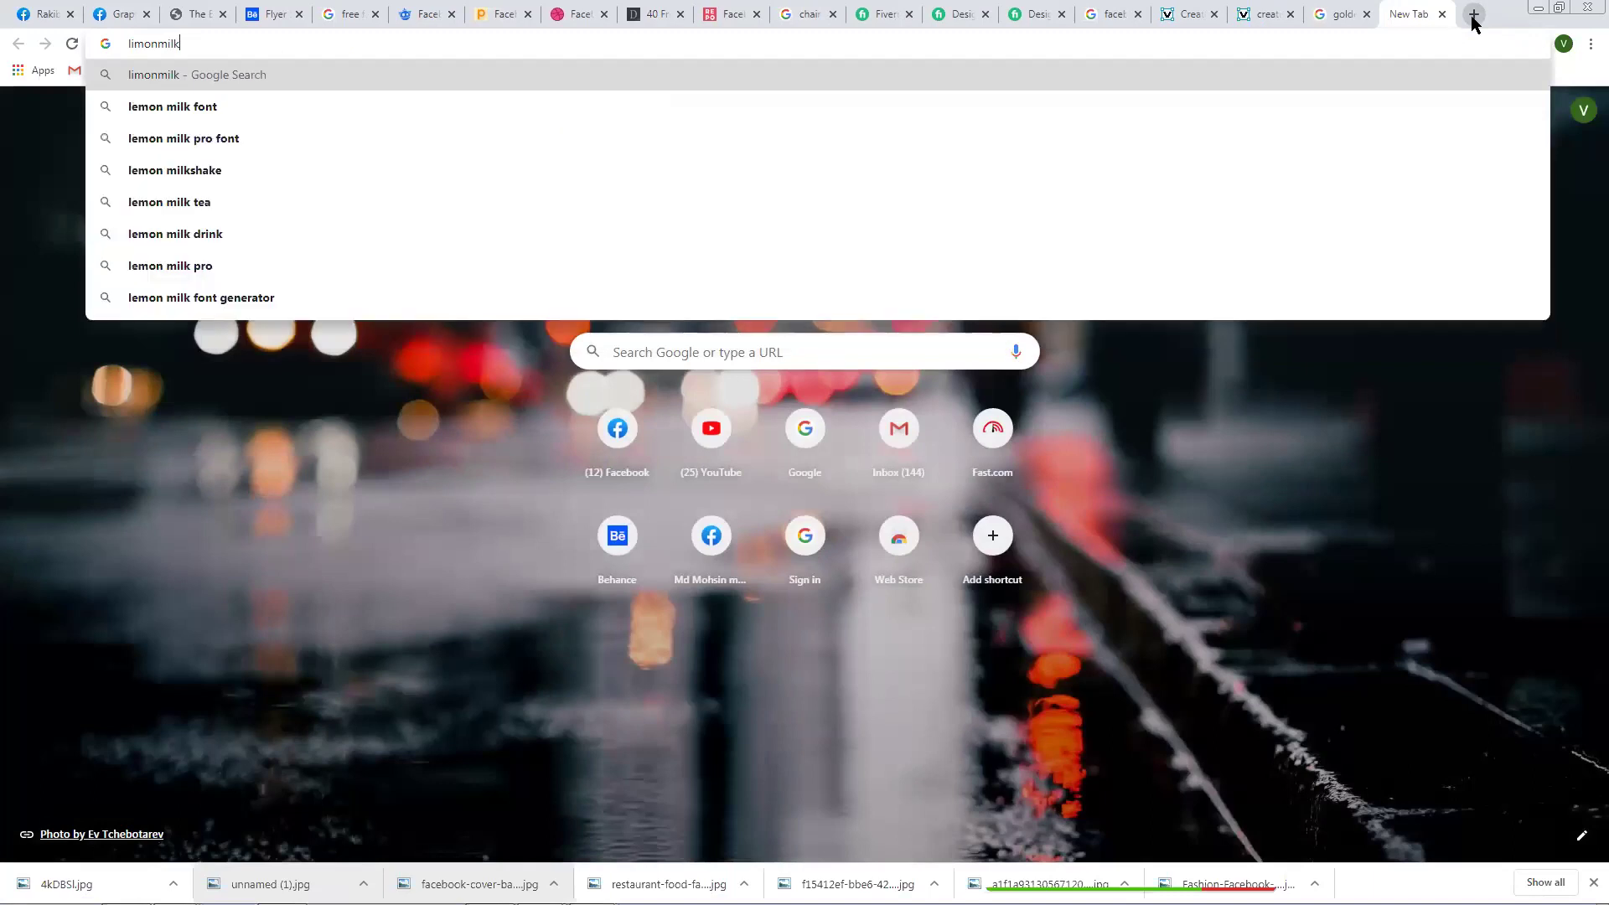
{"action": "type", "text": " font"}
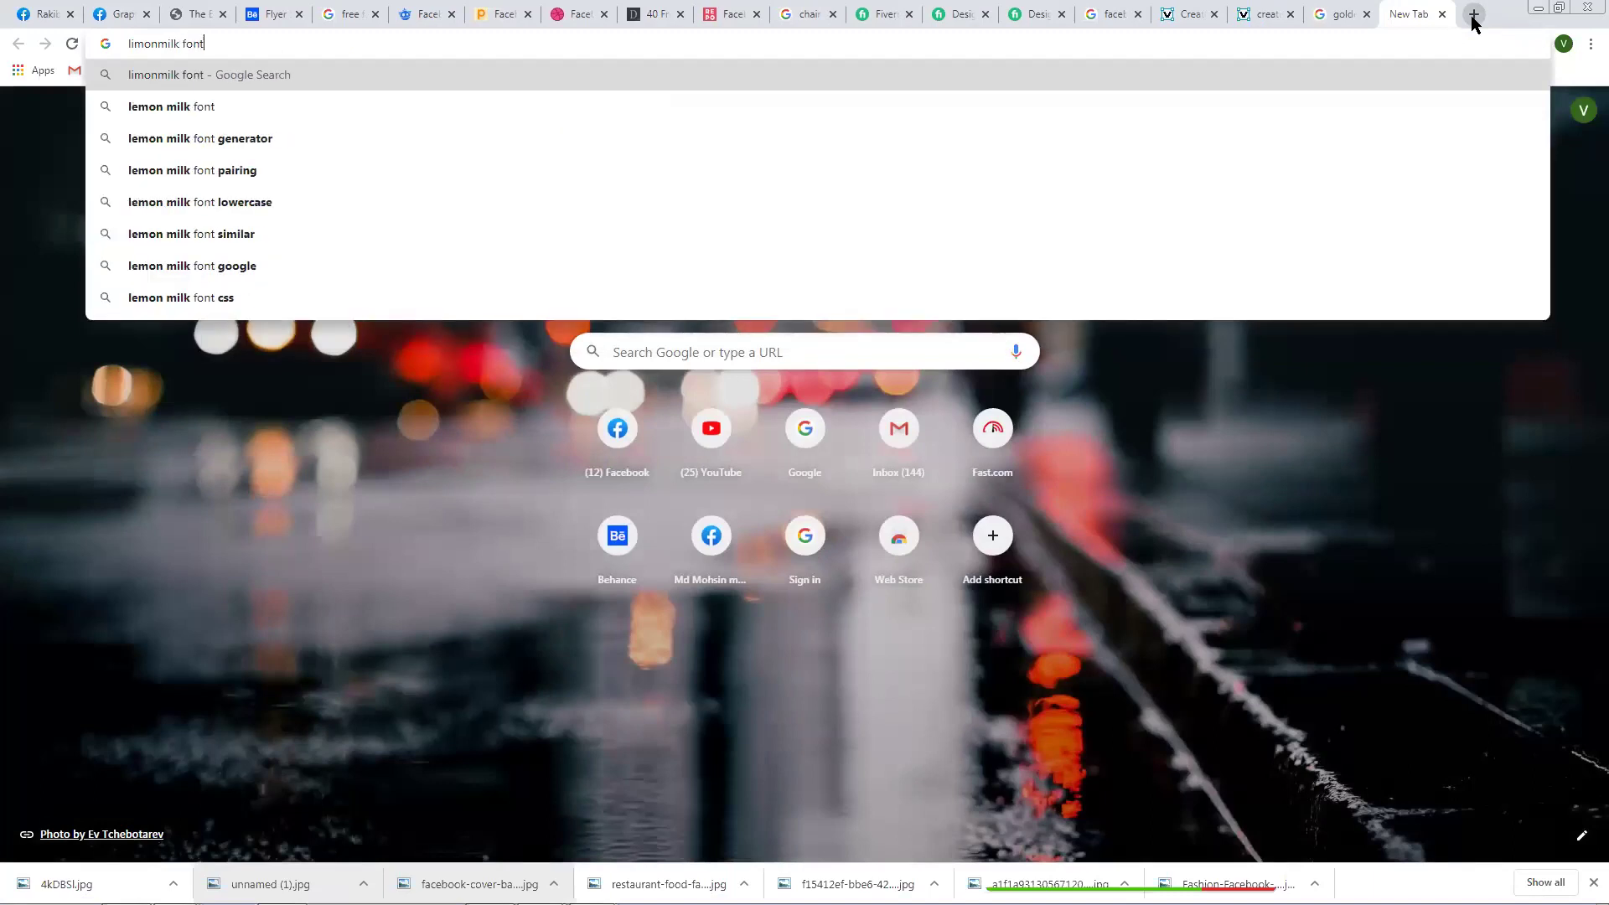
{"action": "key", "text": "Down"}
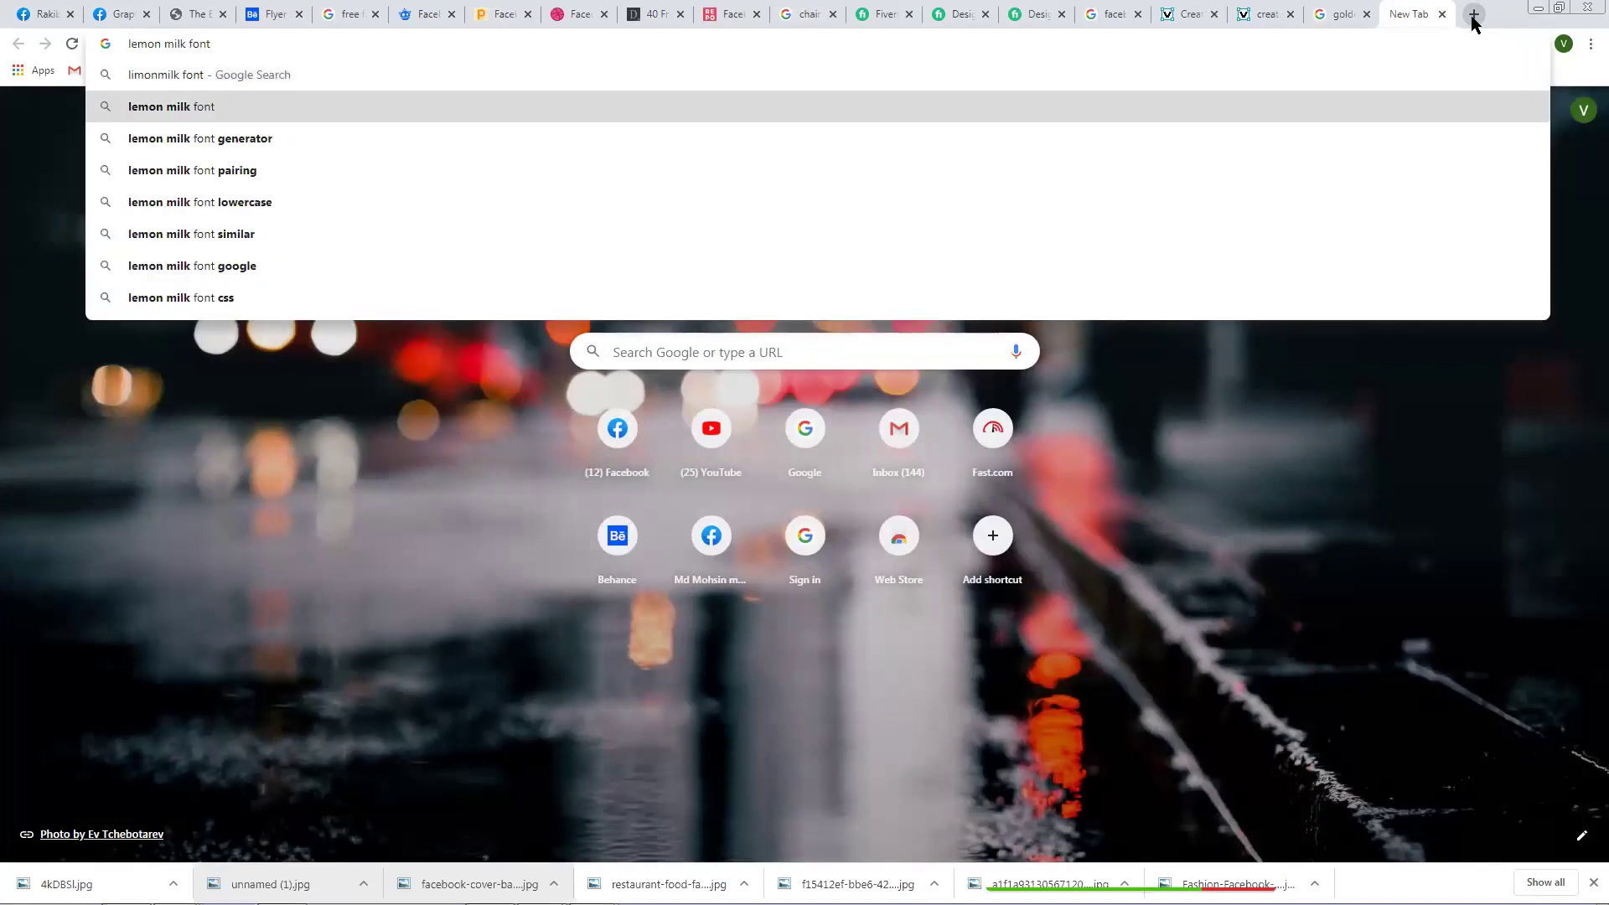
{"action": "key", "text": "Return"}
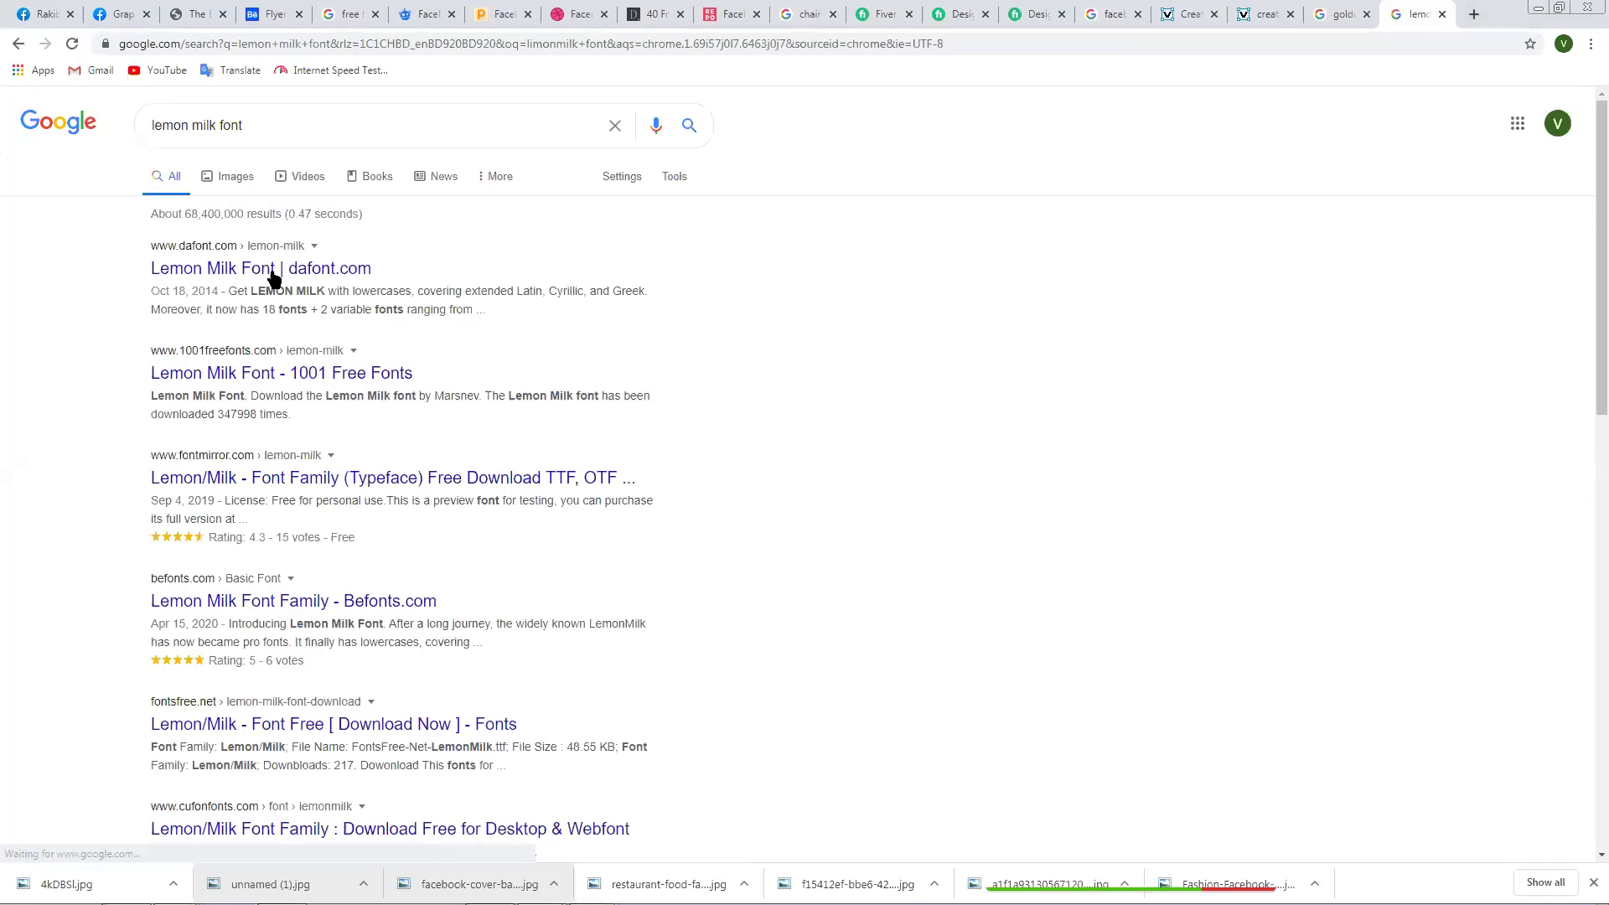
Open the dafont.com Lemon Milk page in a new tab, download lemon_milk.zip and show it in its folder.
{"action": "right_click", "coordinate": [272, 276]}
{"action": "left_click", "coordinate": [310, 288]}
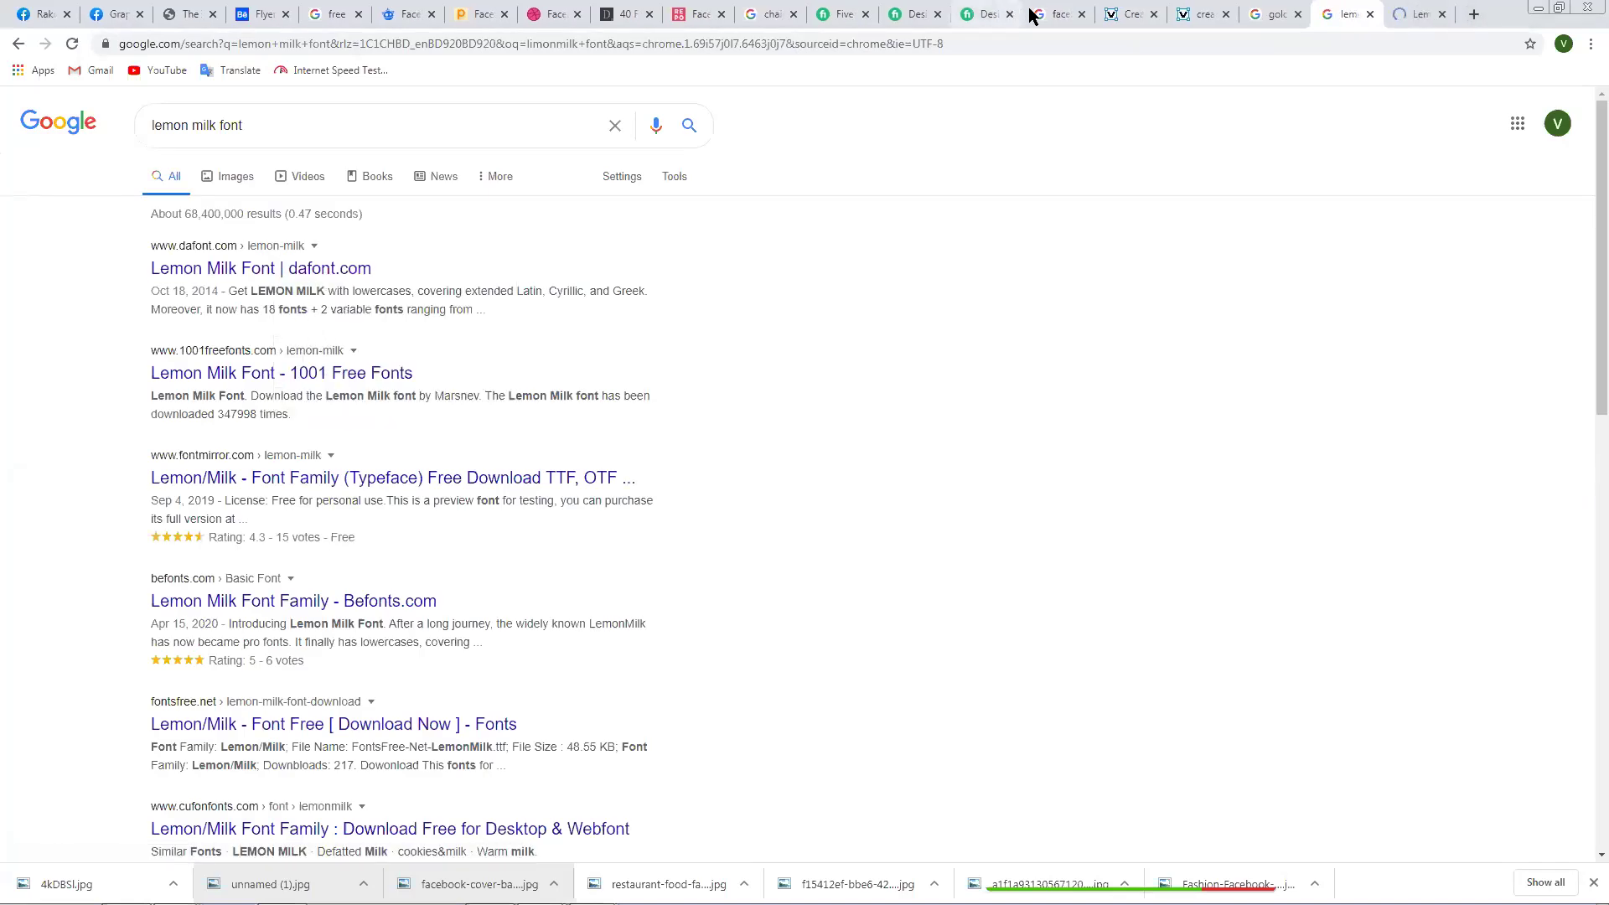
{"action": "left_click", "coordinate": [1412, 14]}
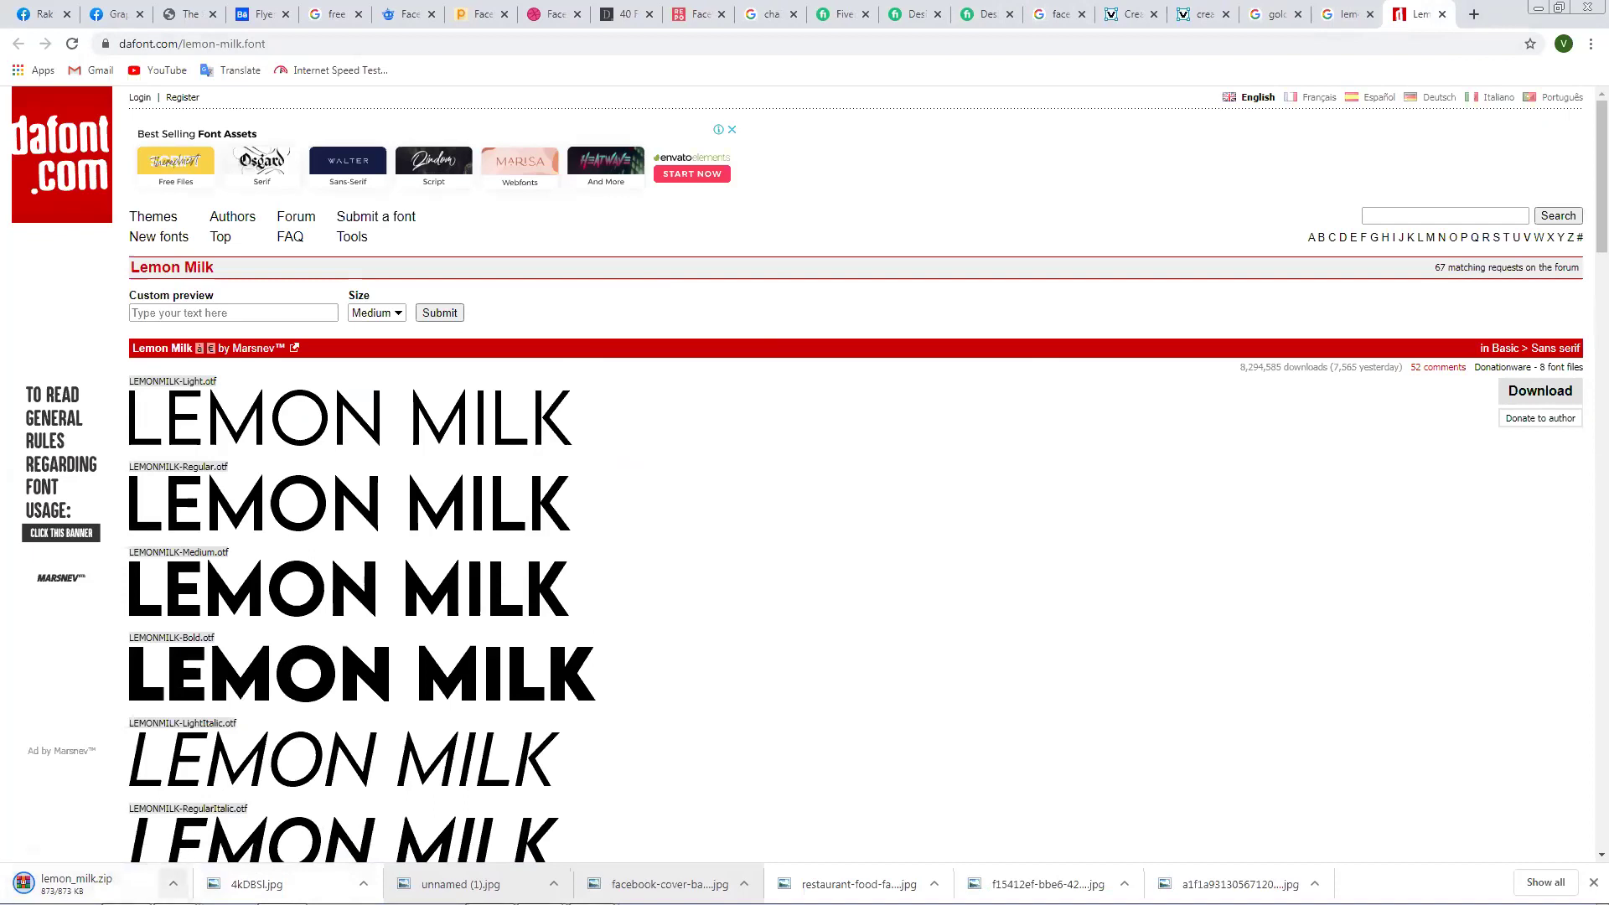
{"action": "left_click", "coordinate": [192, 874]}
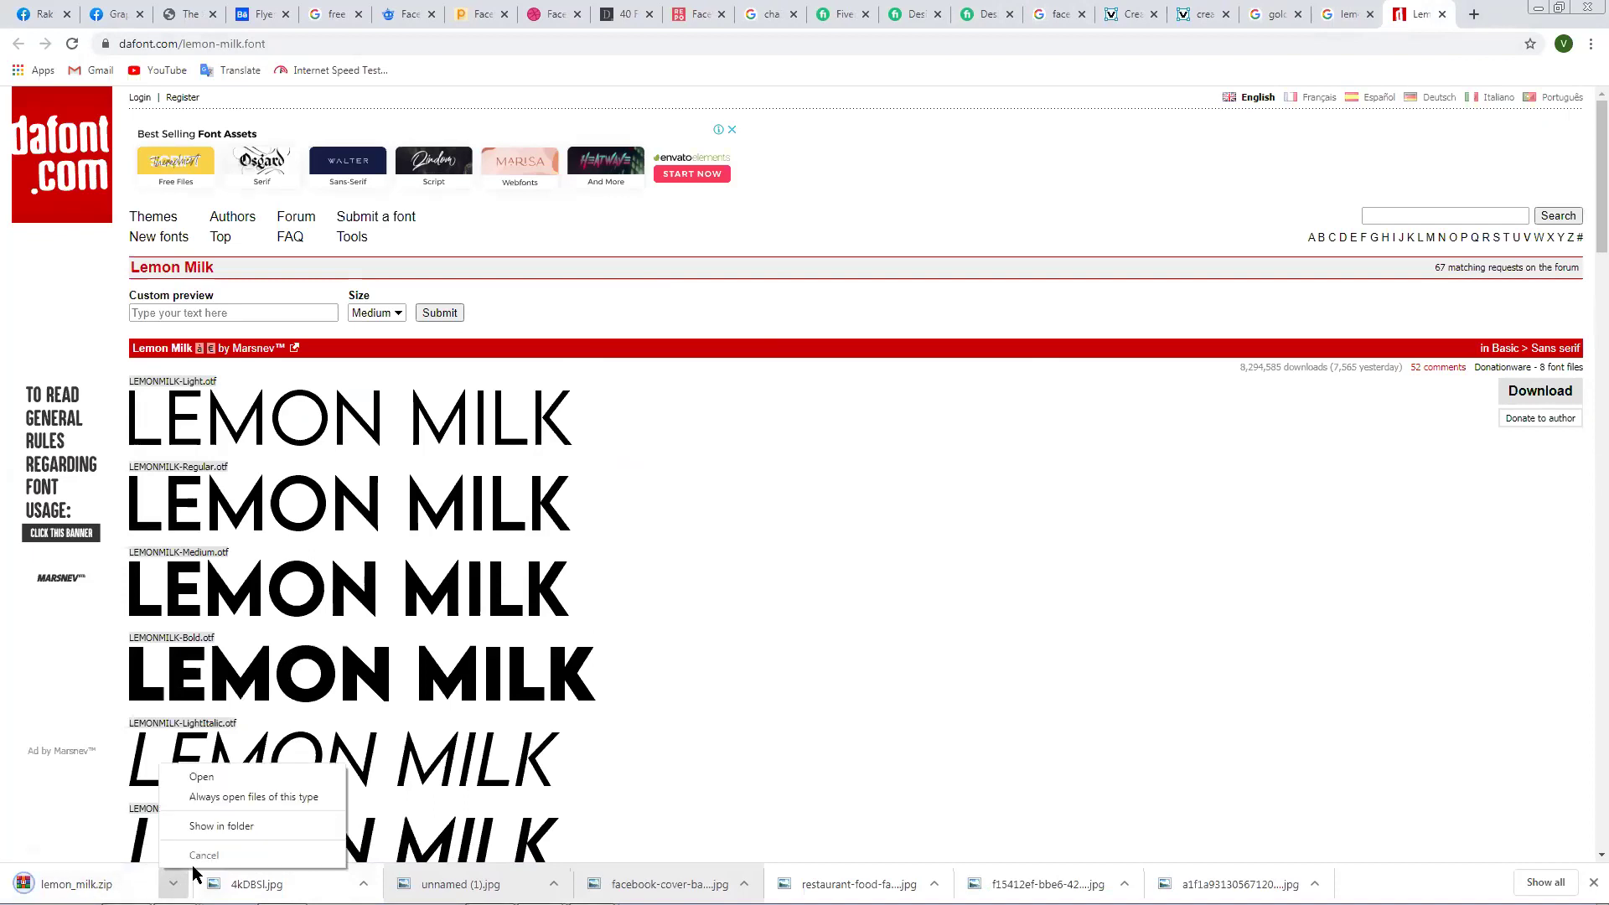
{"action": "left_click", "coordinate": [213, 825]}
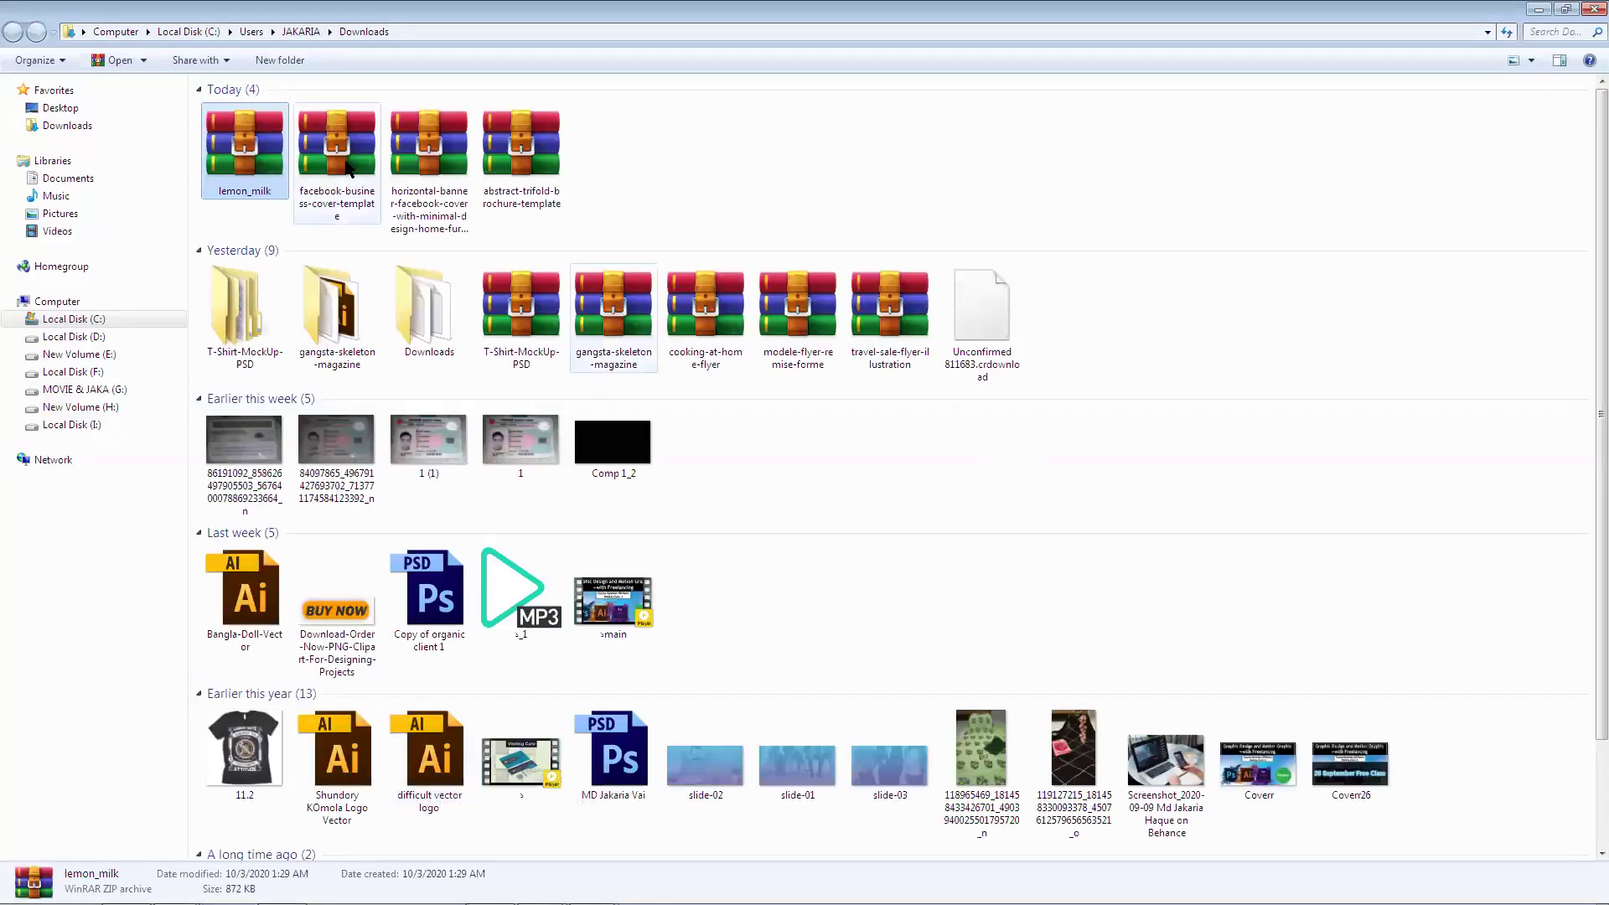
Extract the lemon_milk archive into a lemon_milk folder inside Downloads, keeping the default extraction options.
{"action": "right_click", "coordinate": [241, 171]}
{"action": "left_click", "coordinate": [304, 216]}
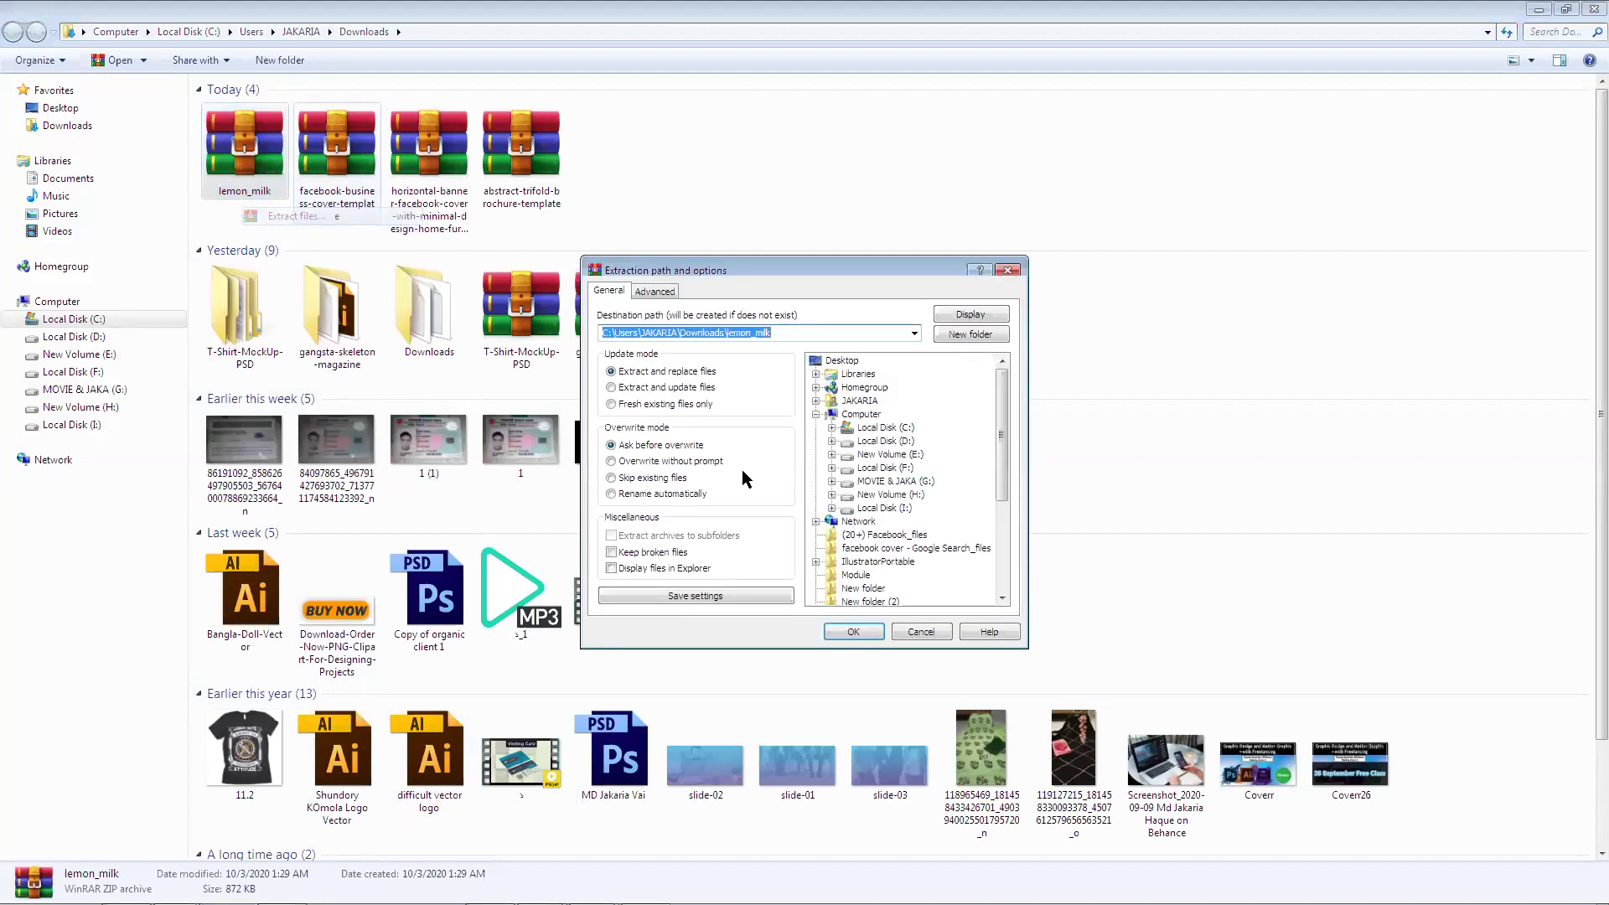
{"action": "left_click", "coordinate": [858, 630]}
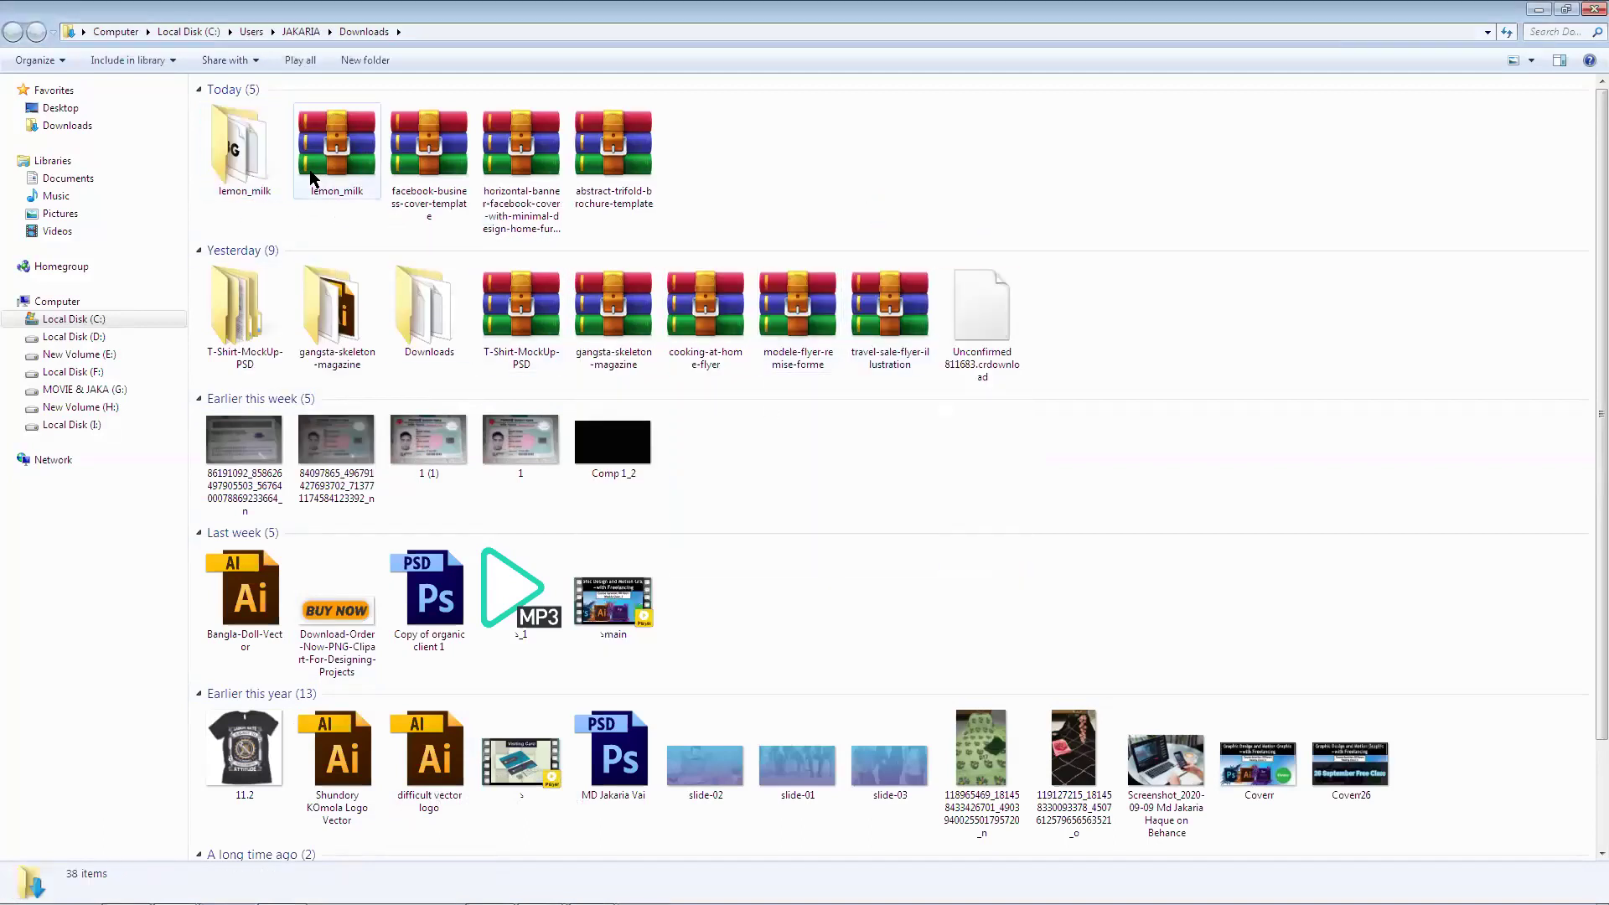
Install all eight LEMONMILK OpenType font files from the extracted lemon_milk folder.
{"action": "double_click", "coordinate": [273, 160]}
{"action": "left_click_drag", "start_coordinate": [374, 370], "coordinate": [234, 164]}
{"action": "left_click", "coordinate": [702, 282]}
{"action": "left_click_drag", "start_coordinate": [703, 290], "coordinate": [330, 165]}
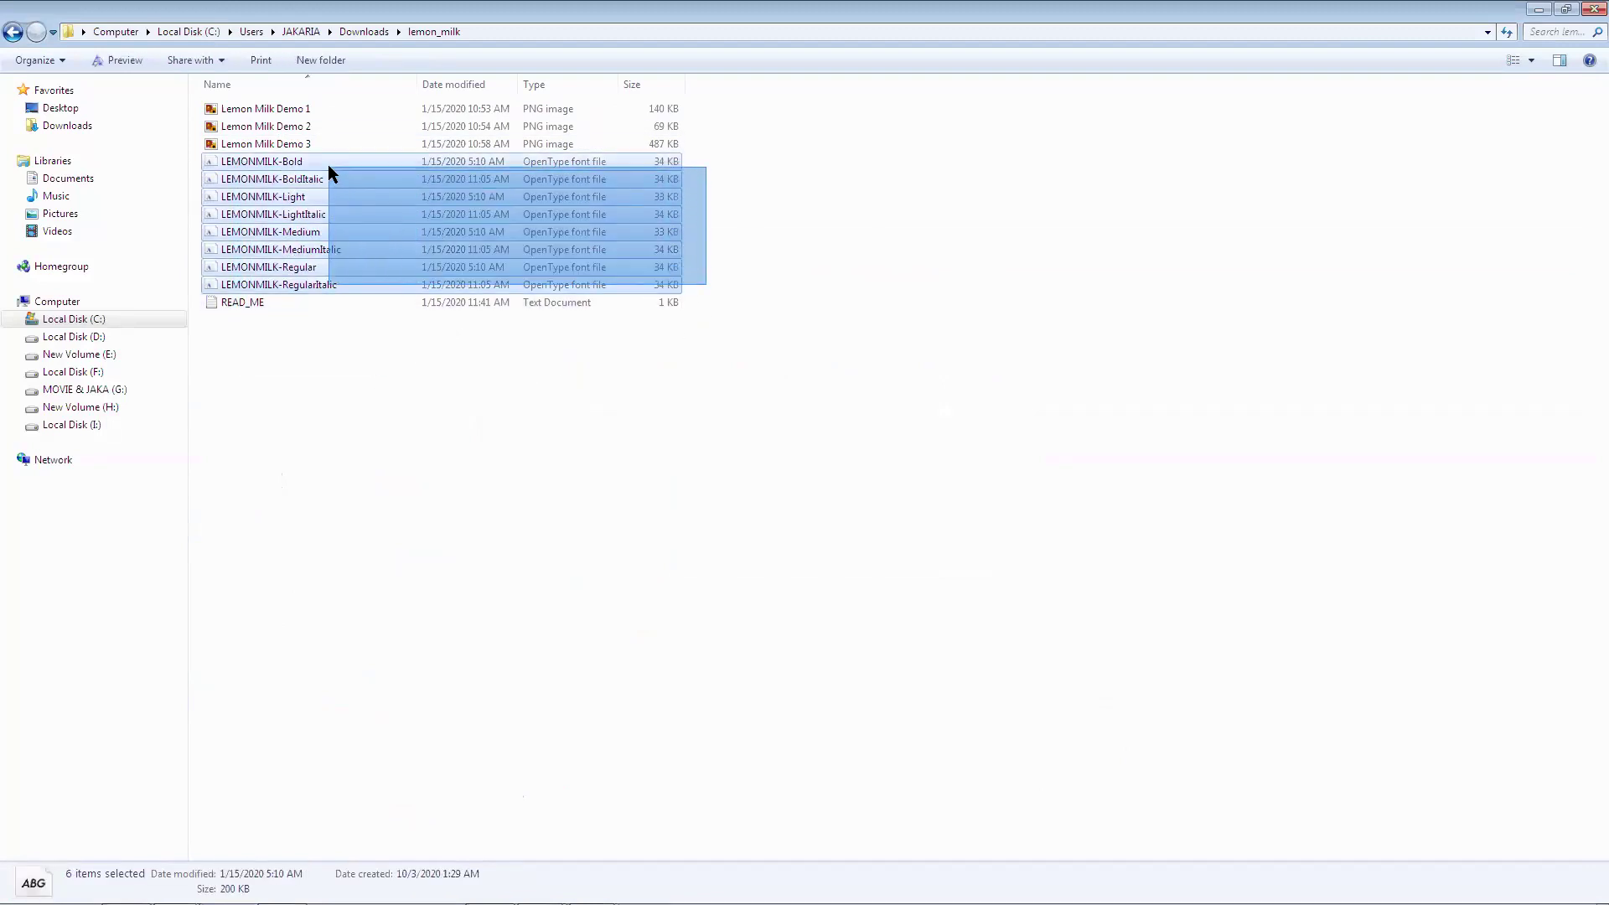
{"action": "right_click", "coordinate": [330, 165]}
{"action": "left_click", "coordinate": [366, 215]}
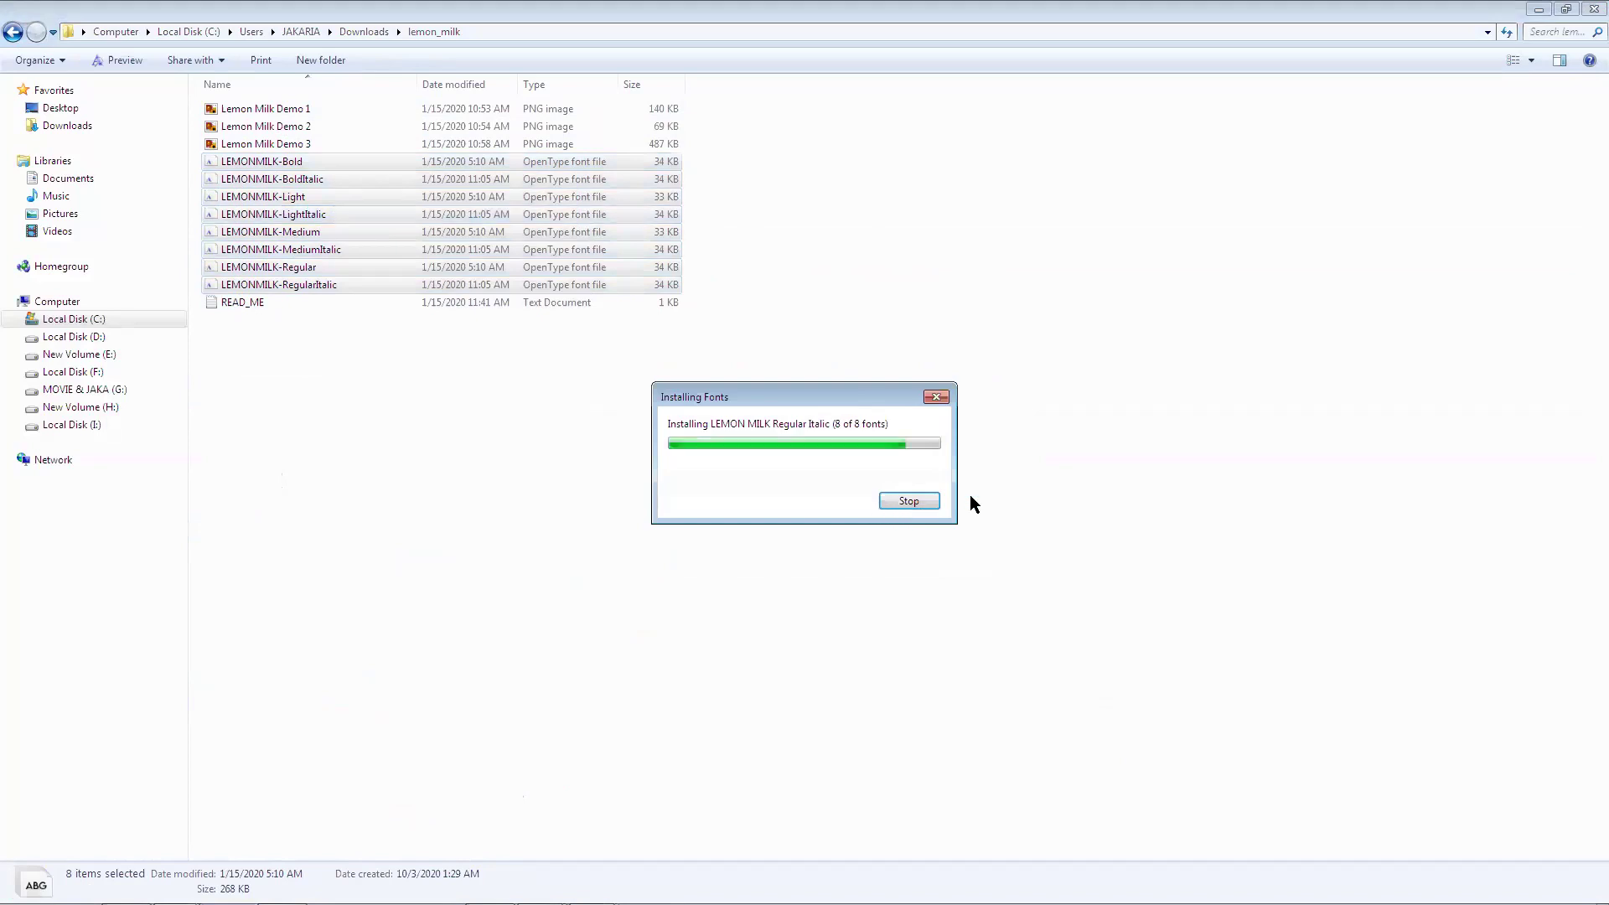
Switch back to Photoshop and open the "modern furniture" text layer for editing, accepting the text layout change.
{"action": "left_click", "coordinate": [1540, 10]}
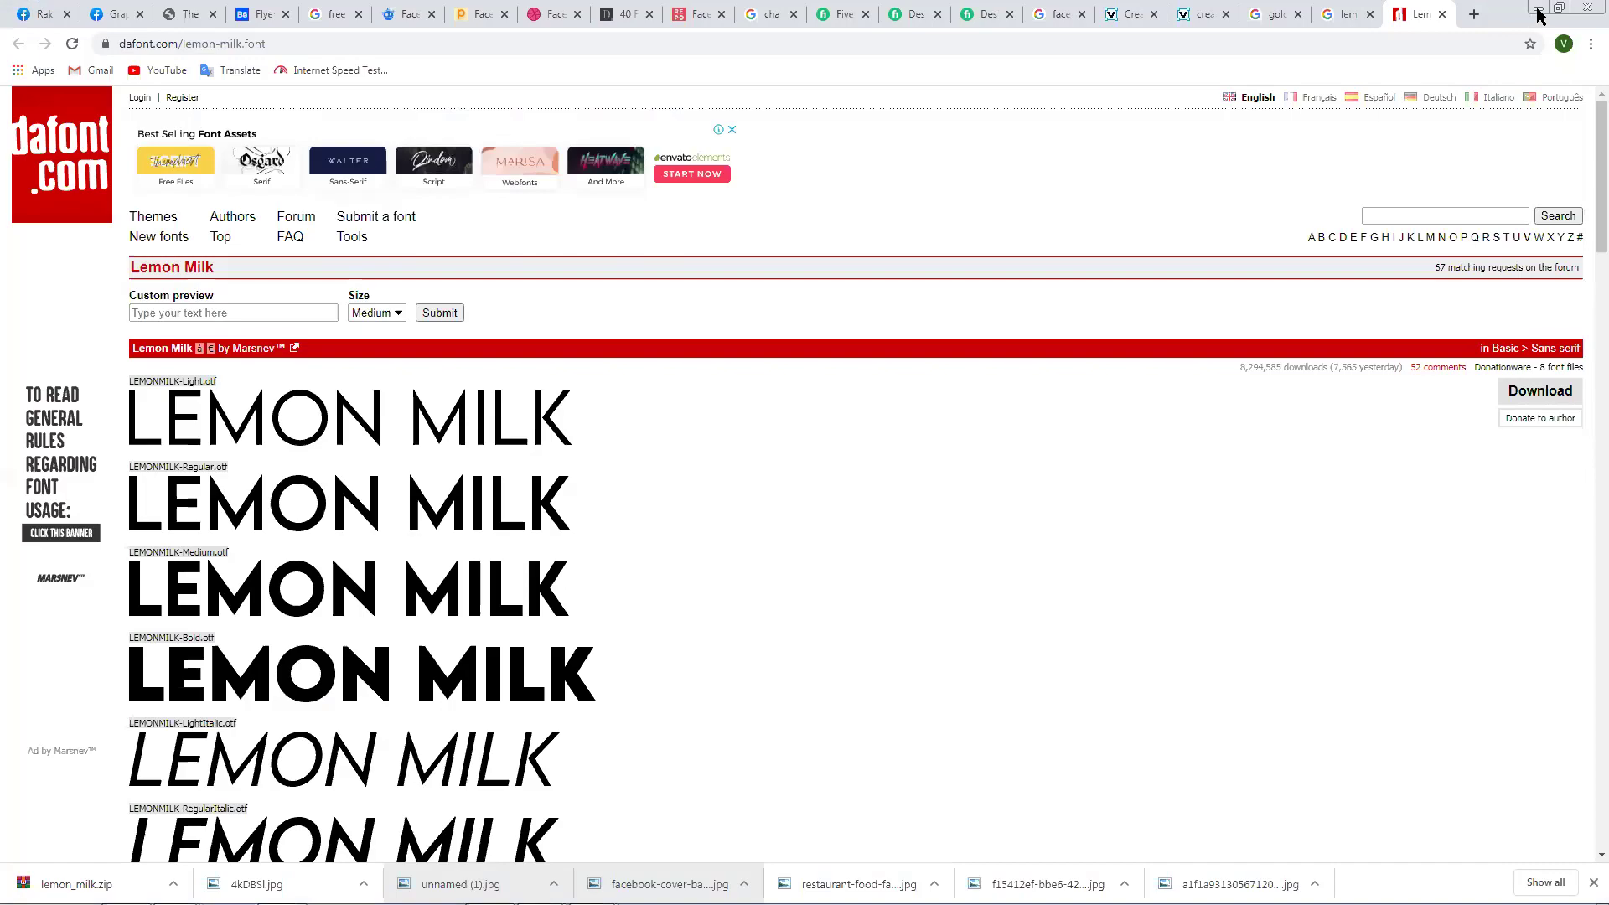
{"action": "left_click", "coordinate": [1538, 14]}
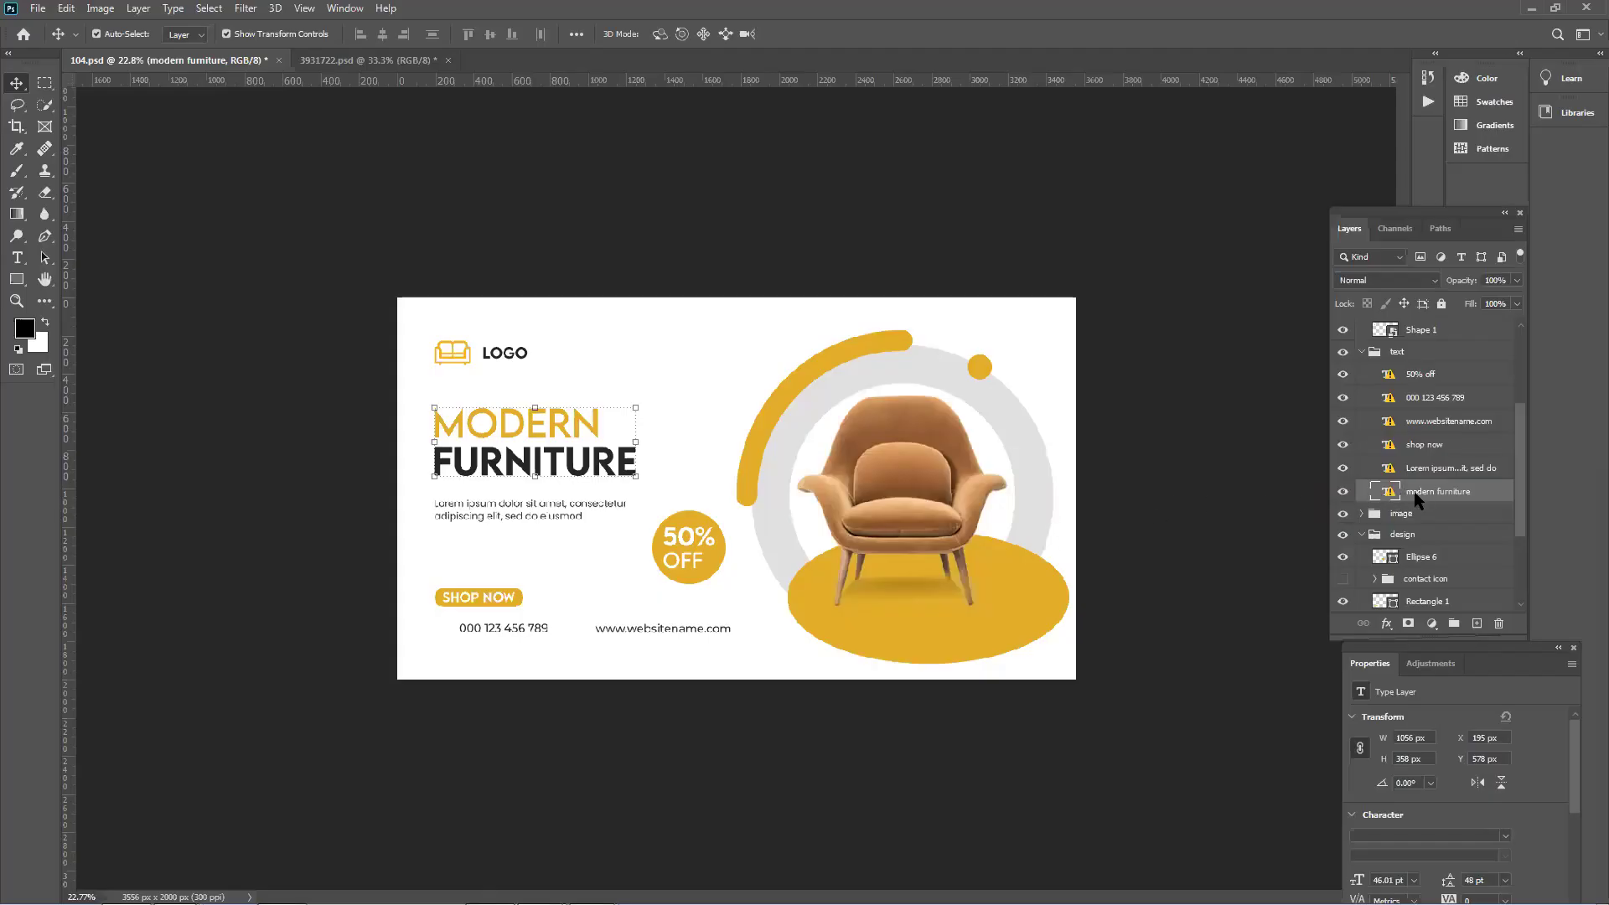
{"action": "double_click", "coordinate": [1380, 495]}
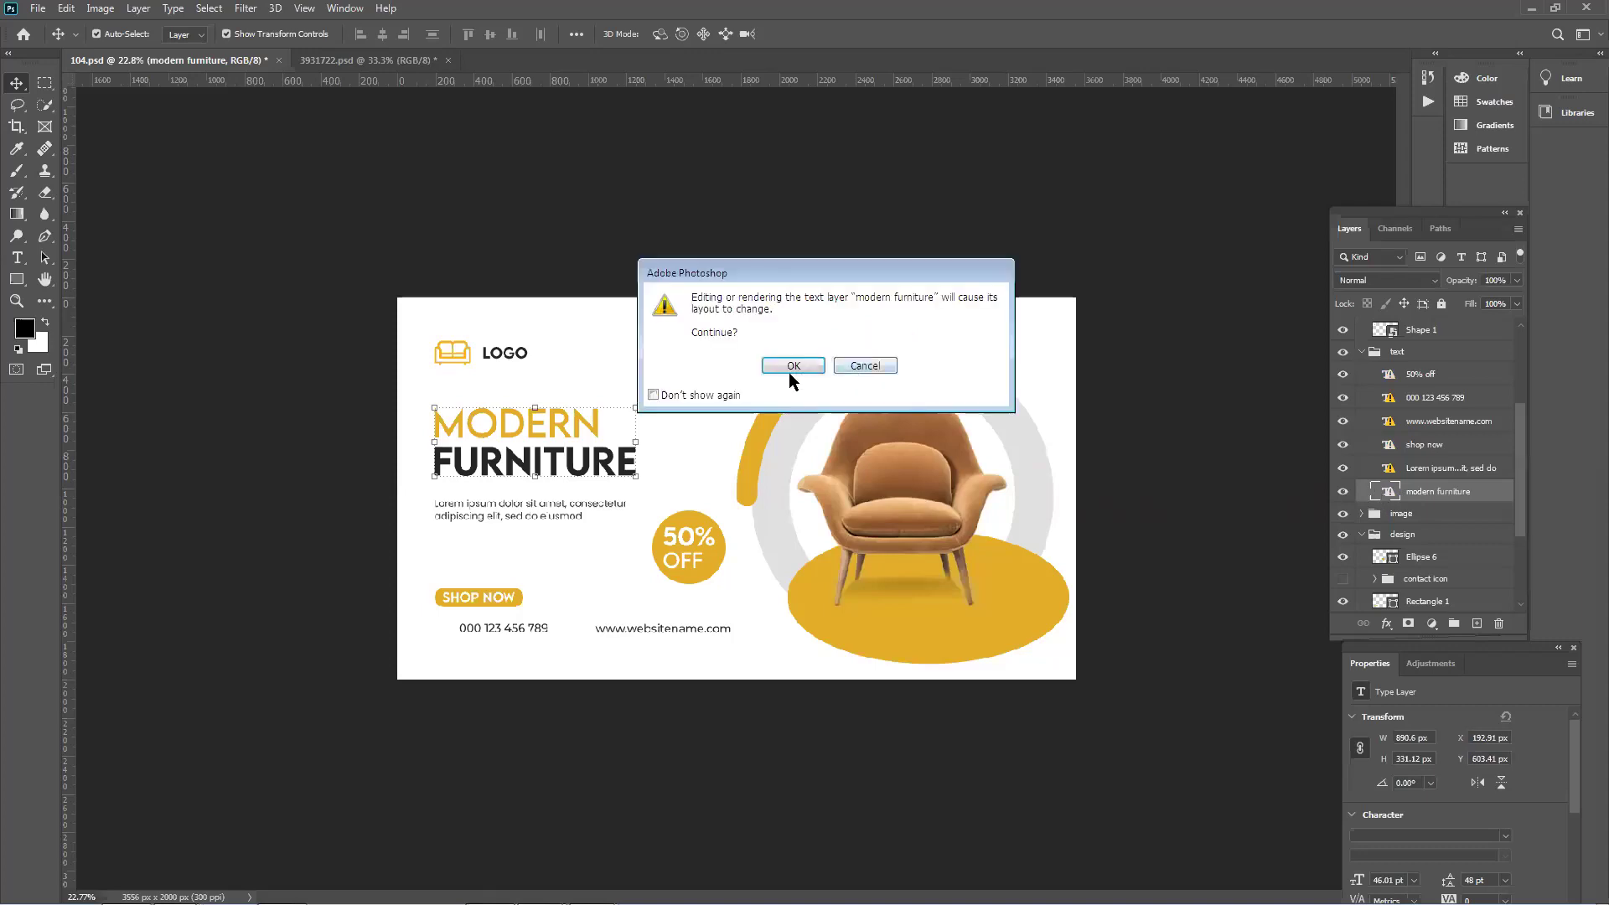
{"action": "left_click", "coordinate": [781, 365]}
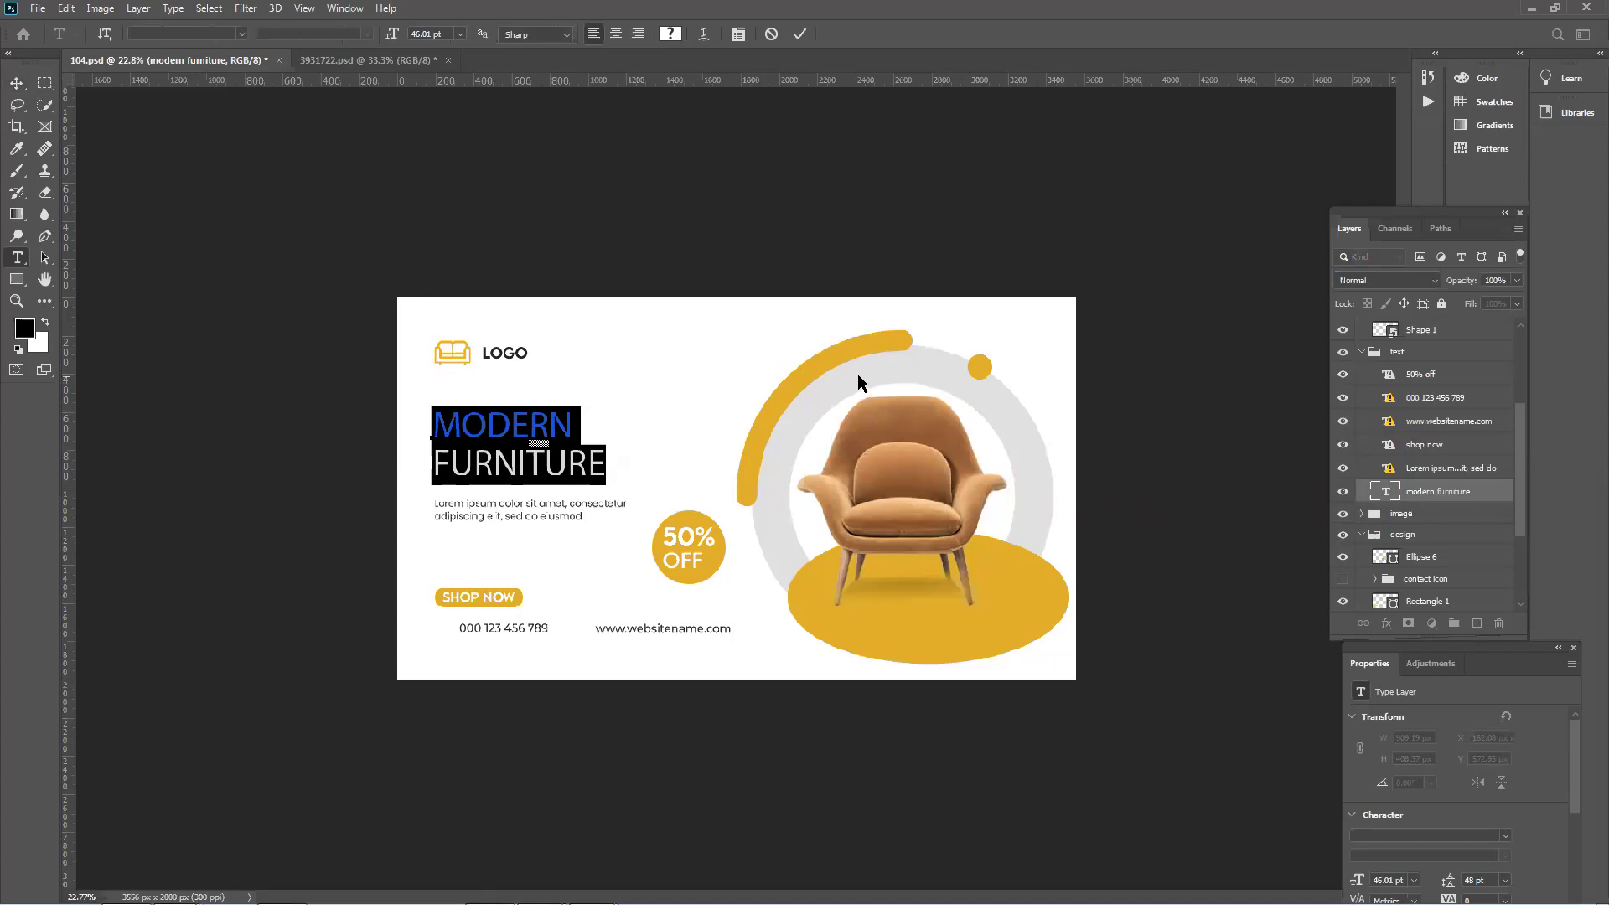
{"action": "key", "text": "ctrl"}
{"action": "left_click", "coordinate": [799, 33]}
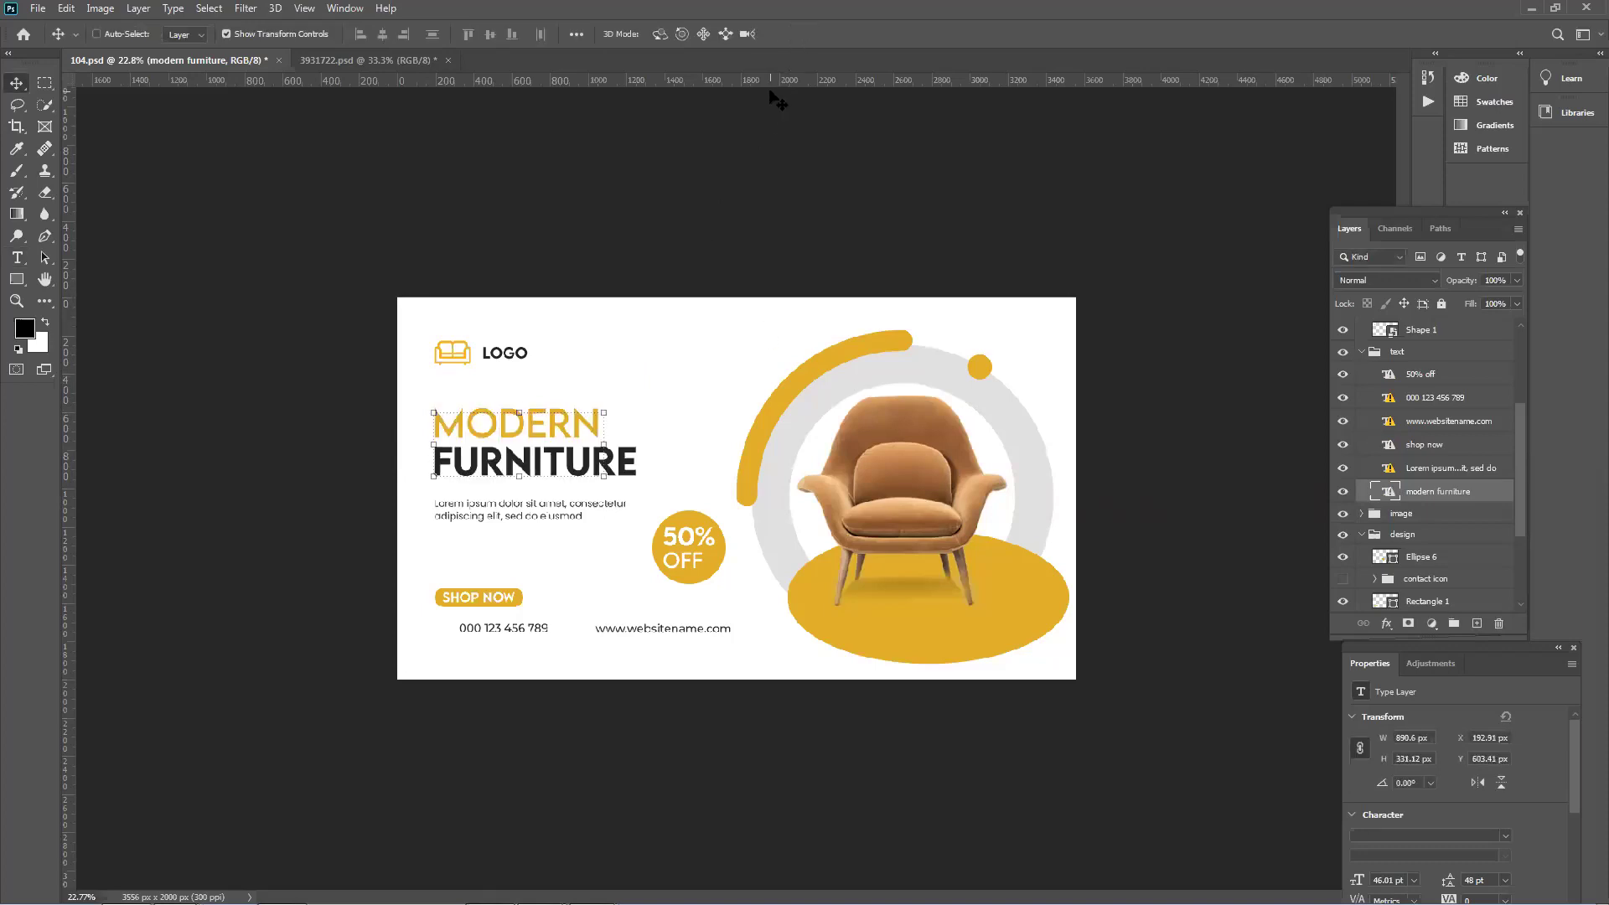
{"action": "key", "text": "ctrl"}
{"action": "double_click", "coordinate": [1385, 492]}
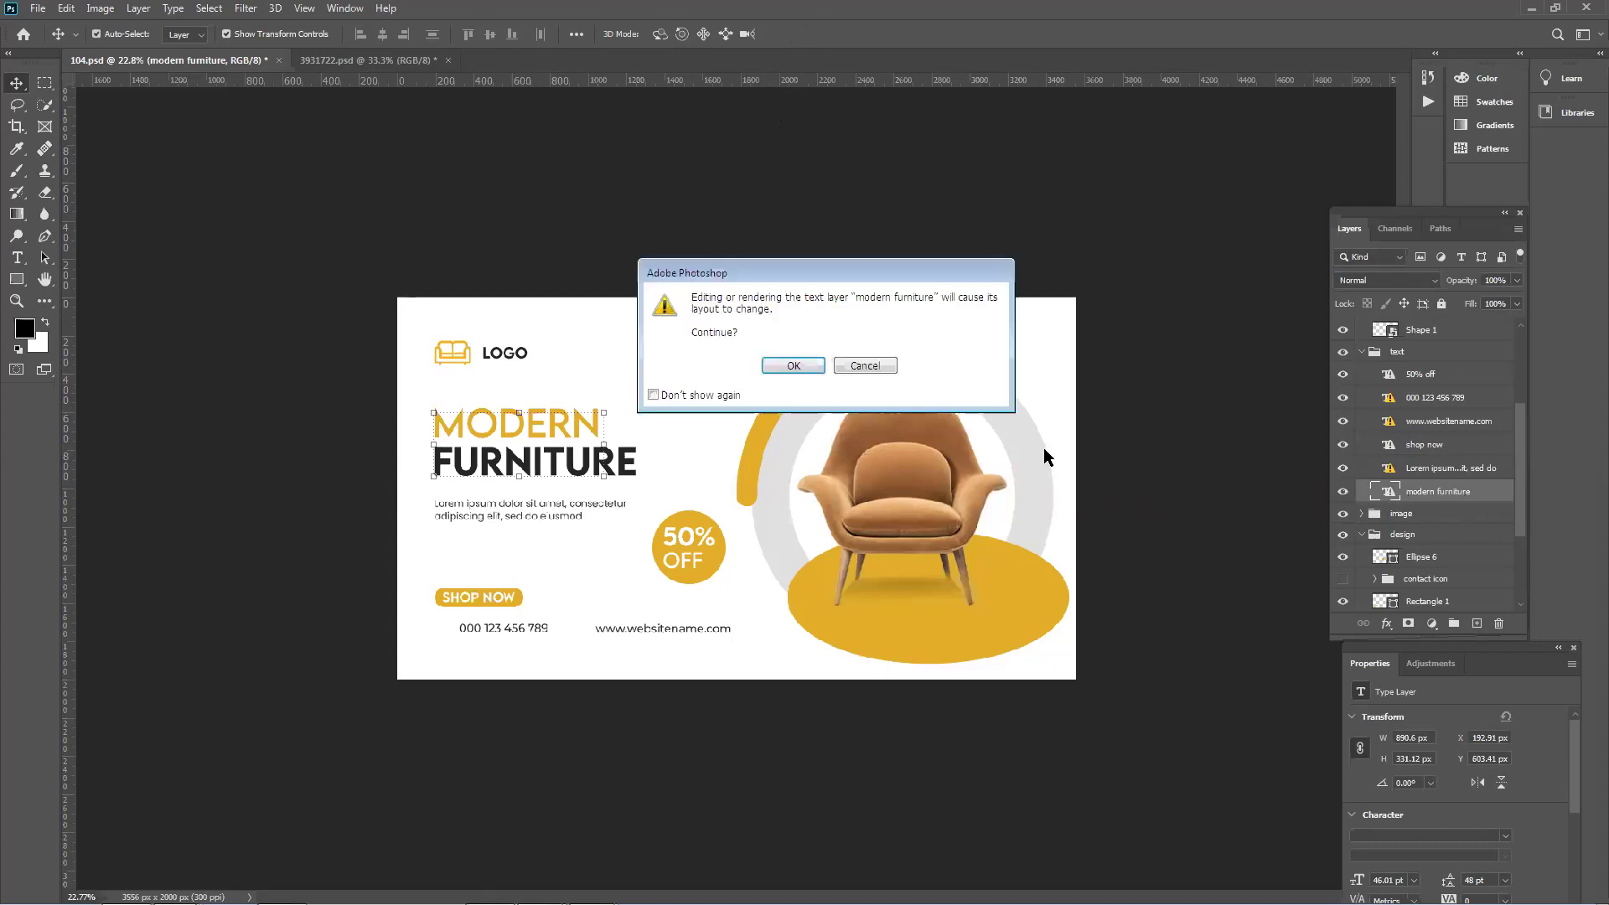
{"action": "left_click", "coordinate": [792, 369]}
{"action": "left_click", "coordinate": [1159, 431]}
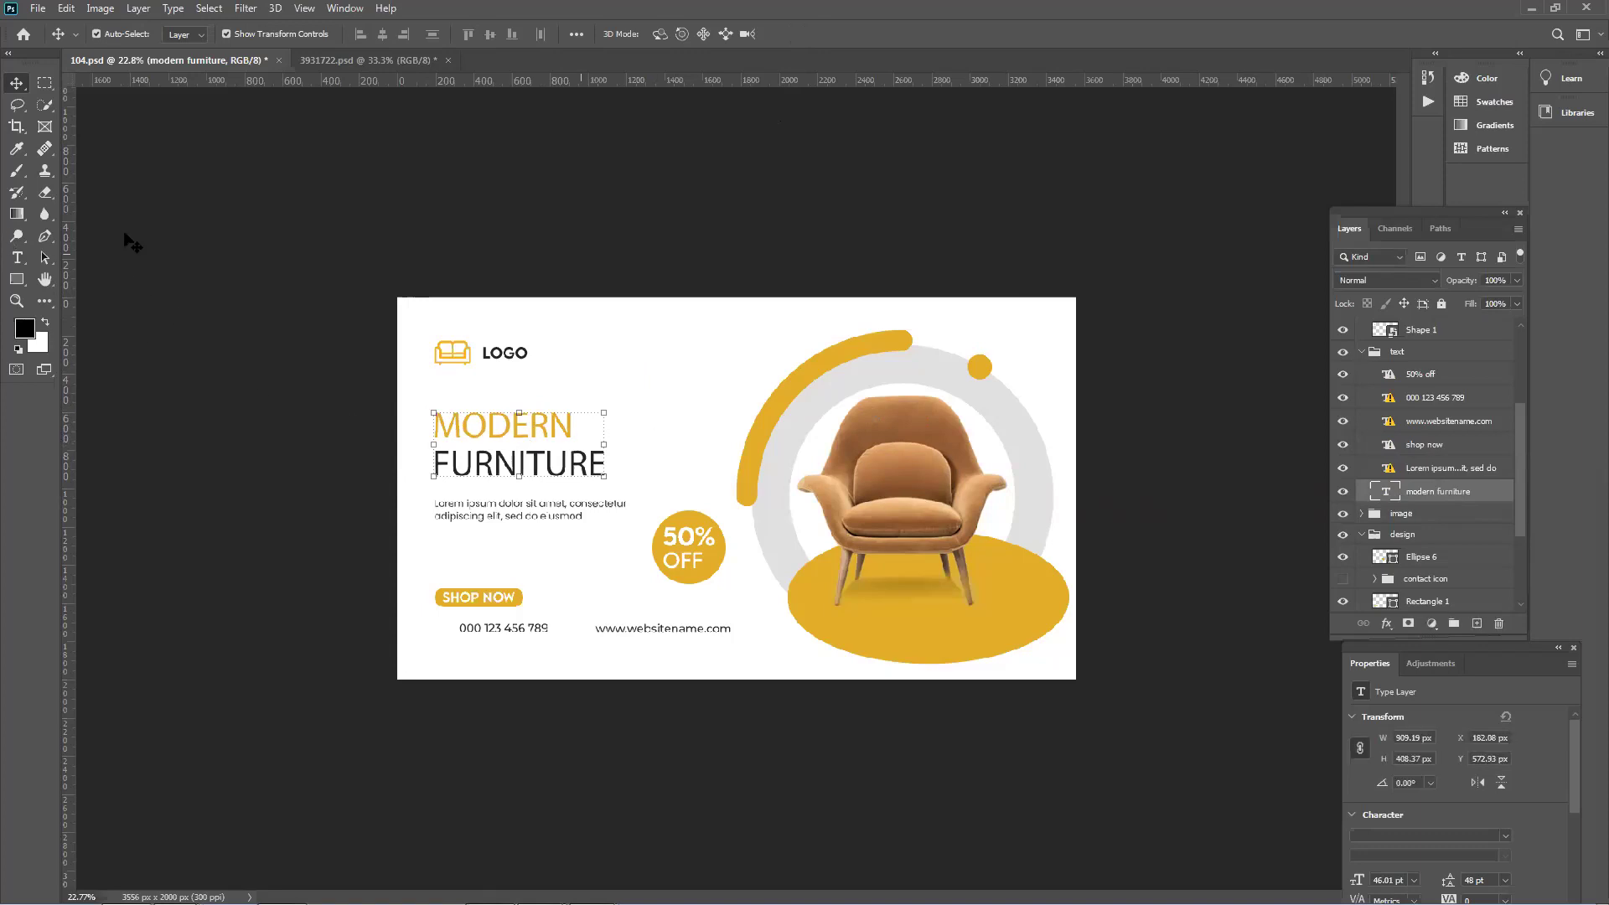
Select all of the MODERN FURNITURE heading text and set its font to Gulim Regular.
{"action": "right_click", "coordinate": [17, 257]}
{"action": "left_click", "coordinate": [92, 255]}
{"action": "left_click", "coordinate": [537, 442]}
{"action": "key", "text": "ctrl+a"}
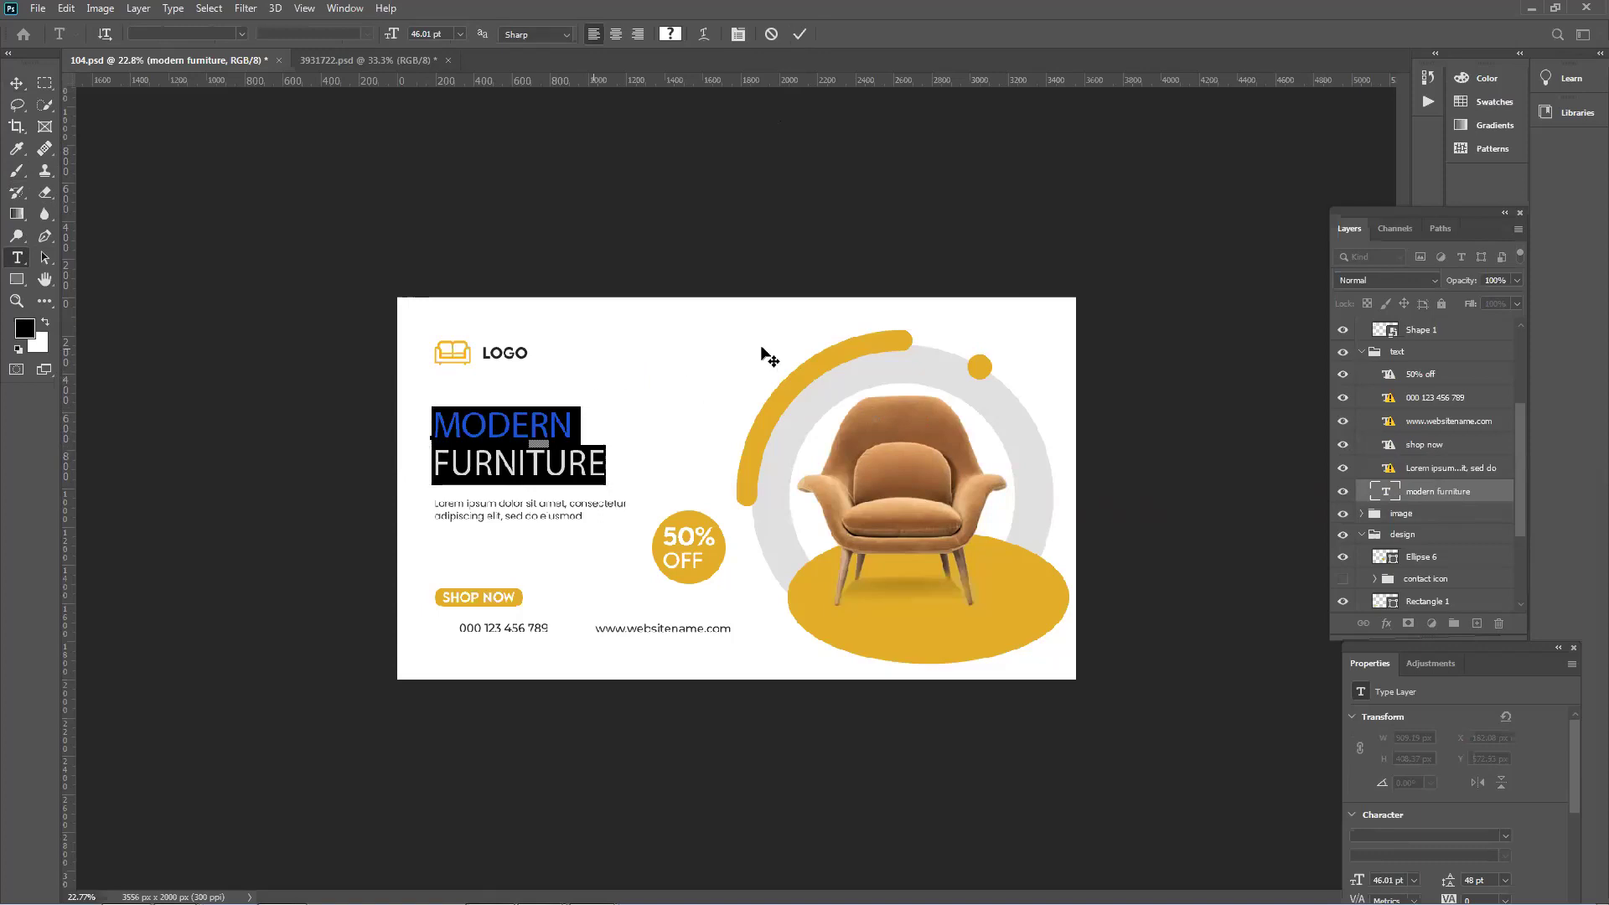
{"action": "key", "text": "ctrl+t"}
{"action": "left_click", "coordinate": [1293, 158]}
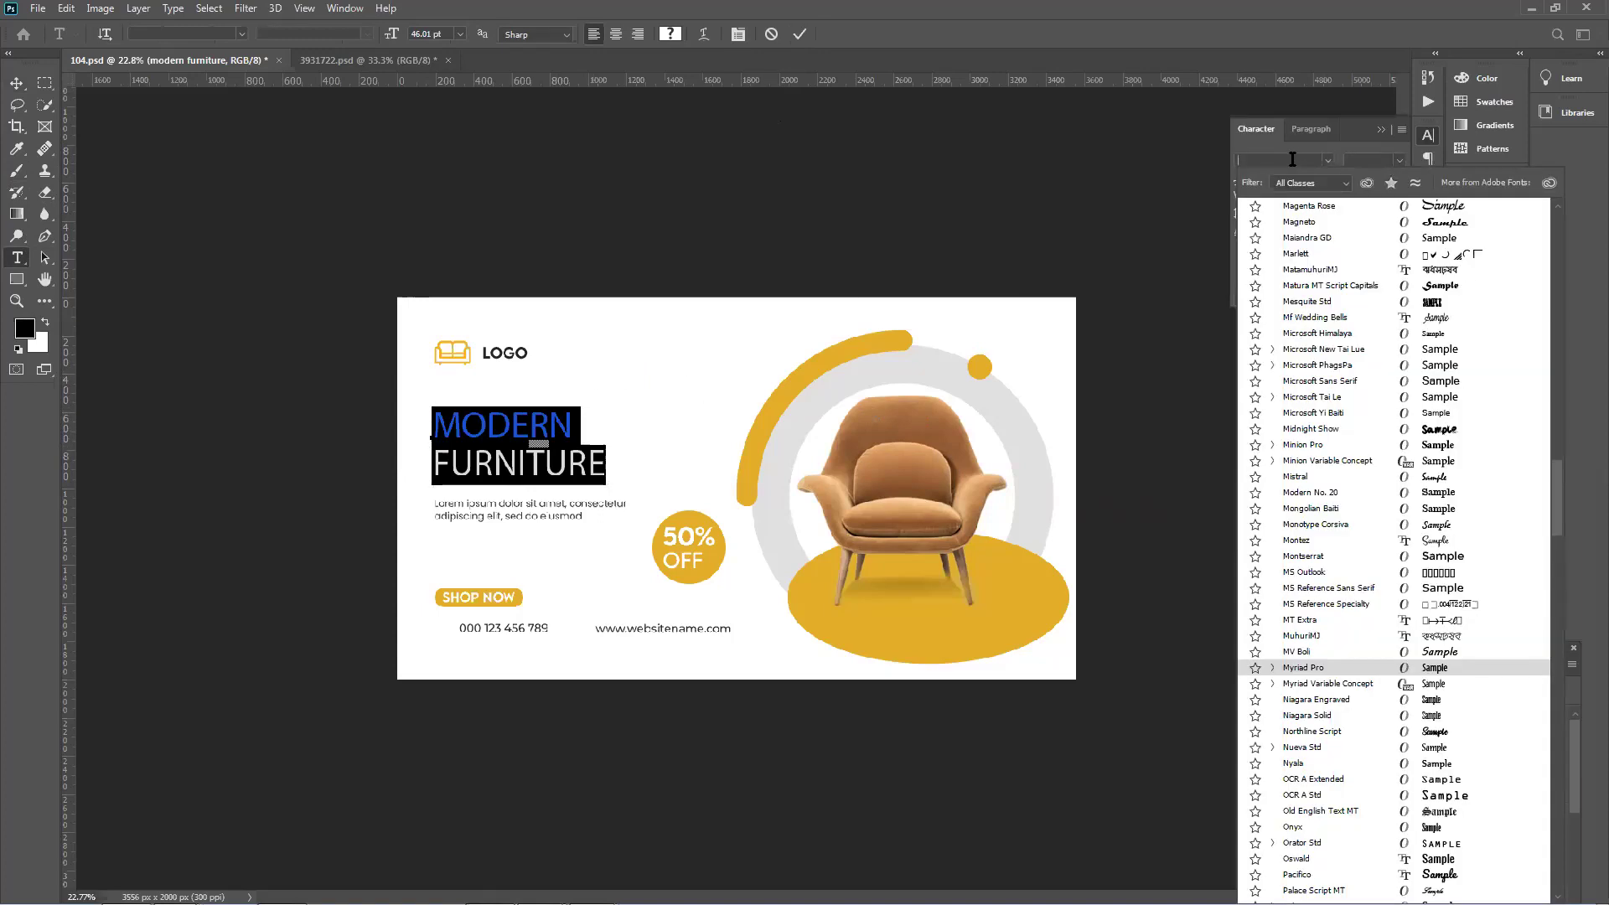
{"action": "type", "text": "lim"}
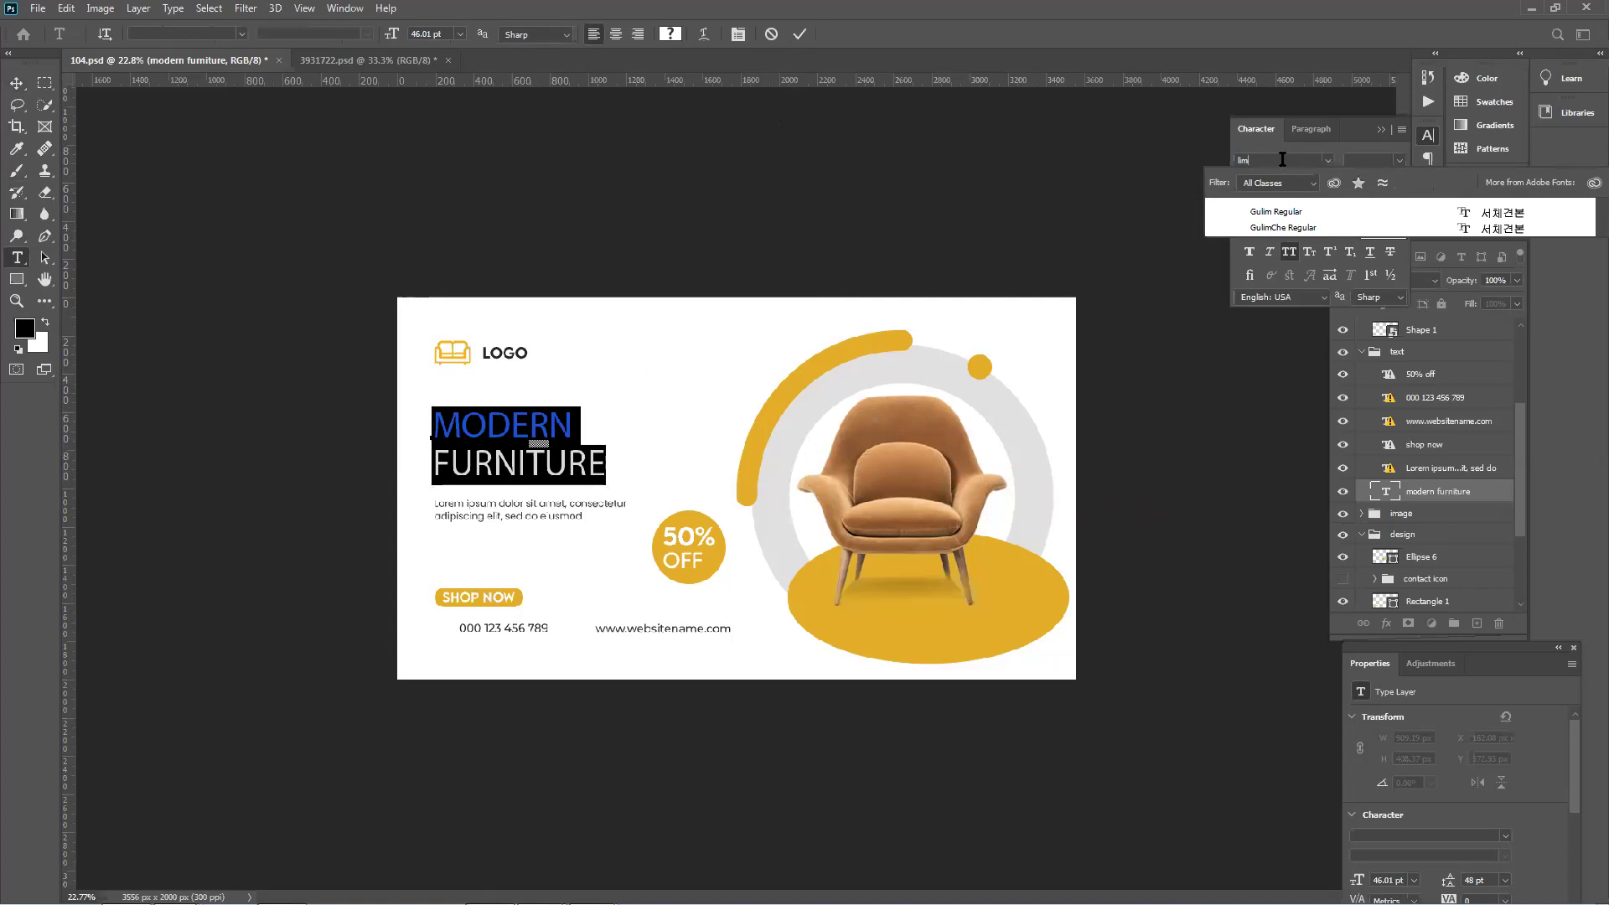
{"action": "type", "text": "Gulim"}
{"action": "key", "text": "Return"}
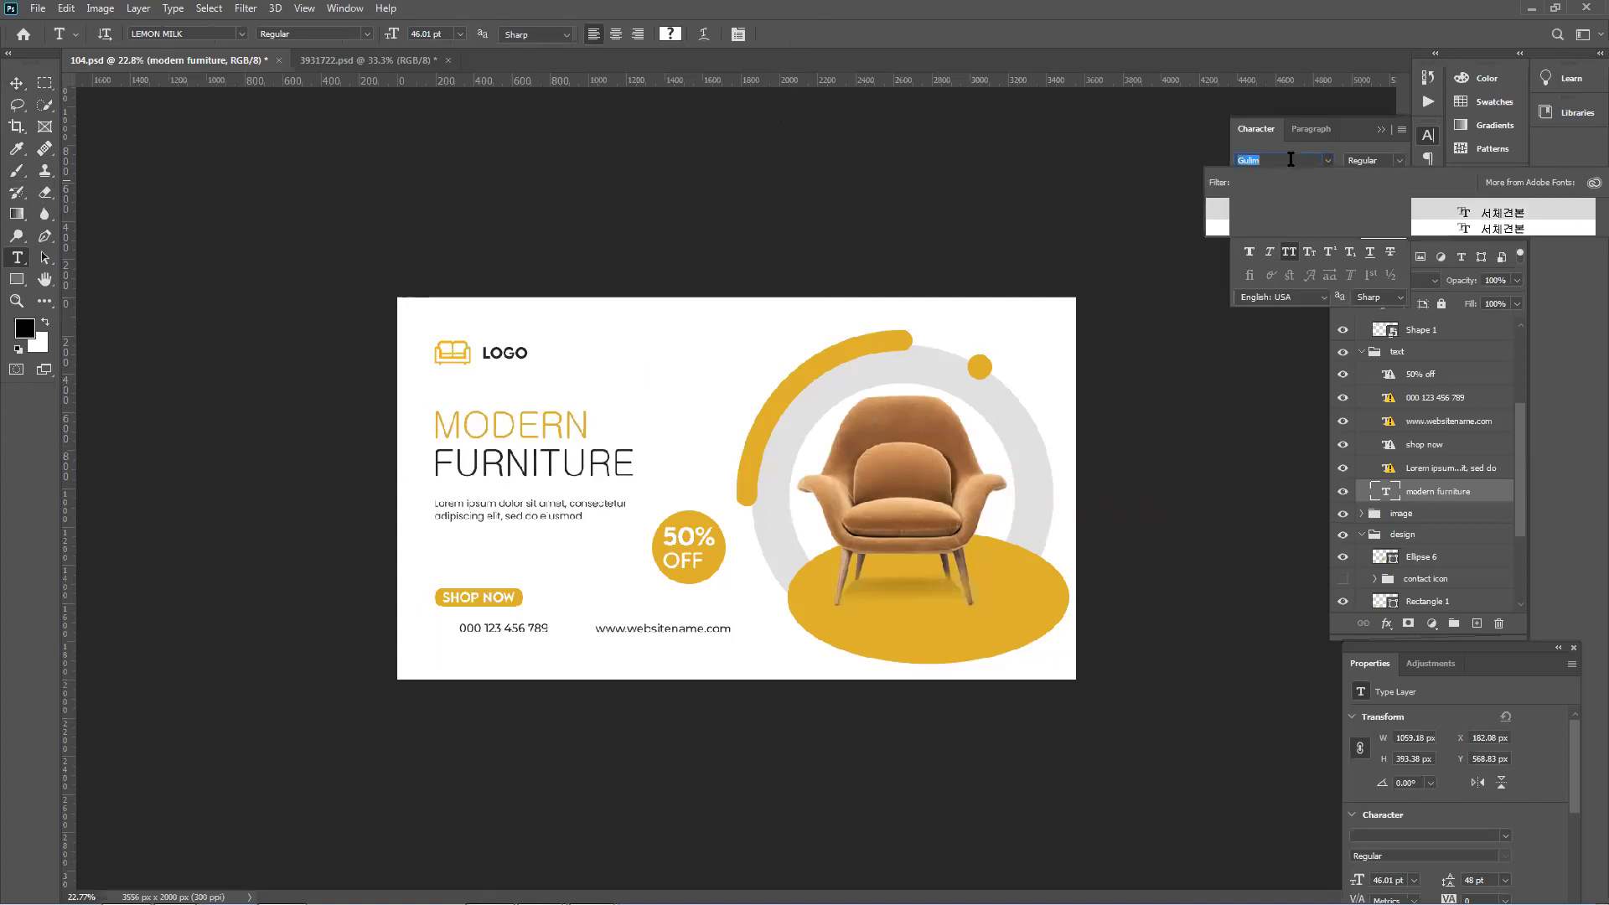
{"action": "left_click", "coordinate": [1326, 156]}
{"action": "left_click", "coordinate": [1326, 159]}
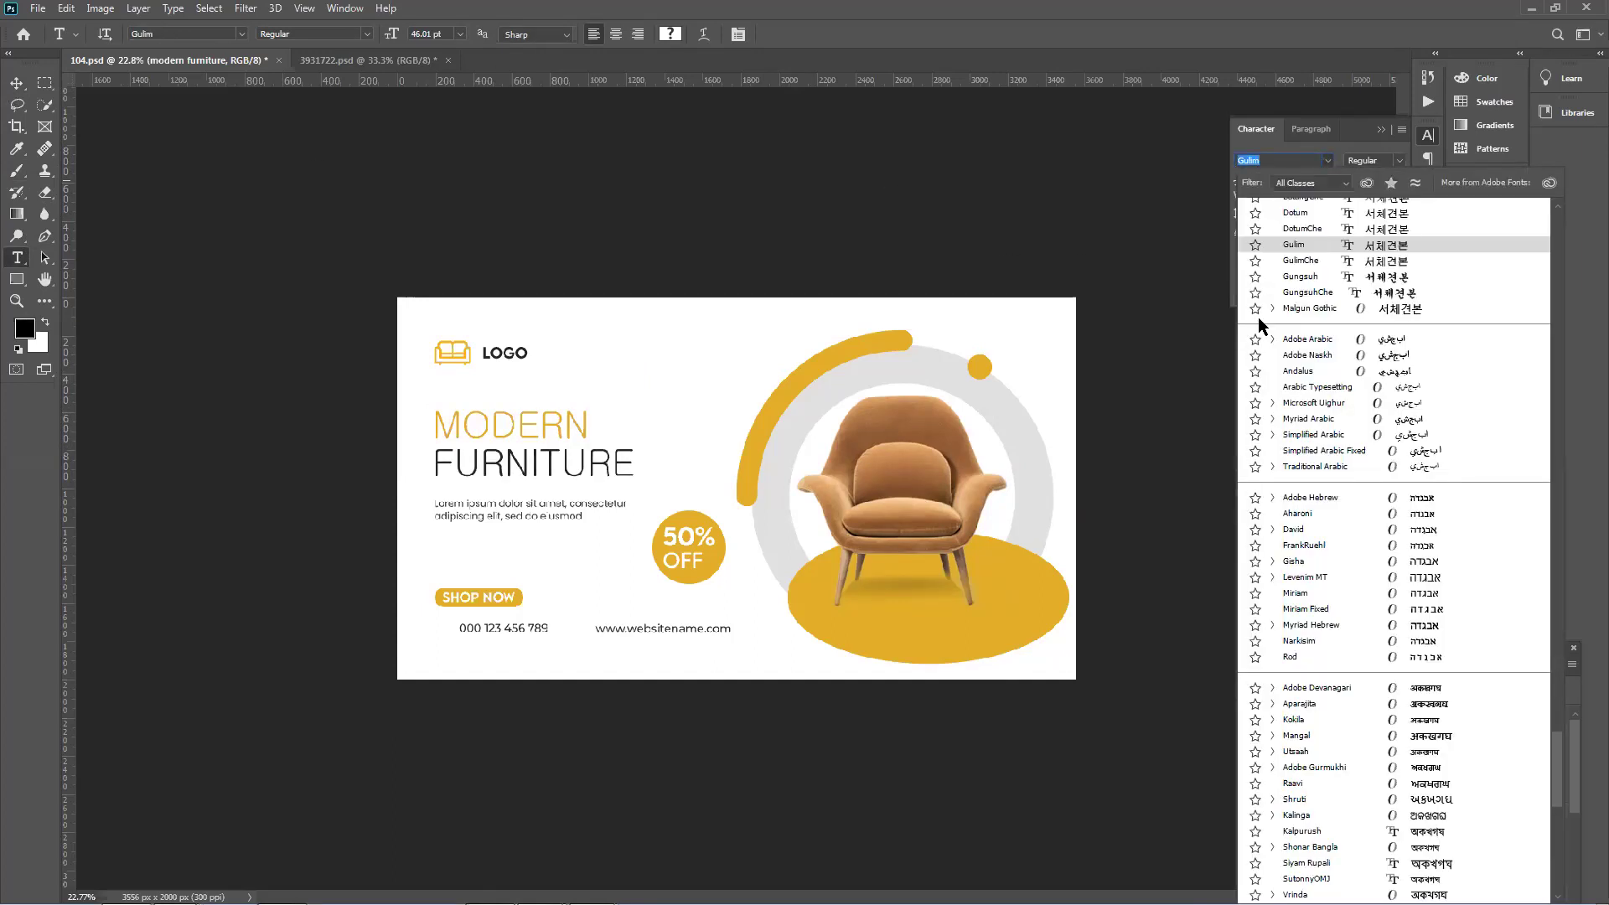
Try adding Lorem Ipsum placeholder text above the furniture heading and undo the latest edits.
{"action": "left_click", "coordinate": [822, 224]}
{"action": "left_click", "coordinate": [16, 82]}
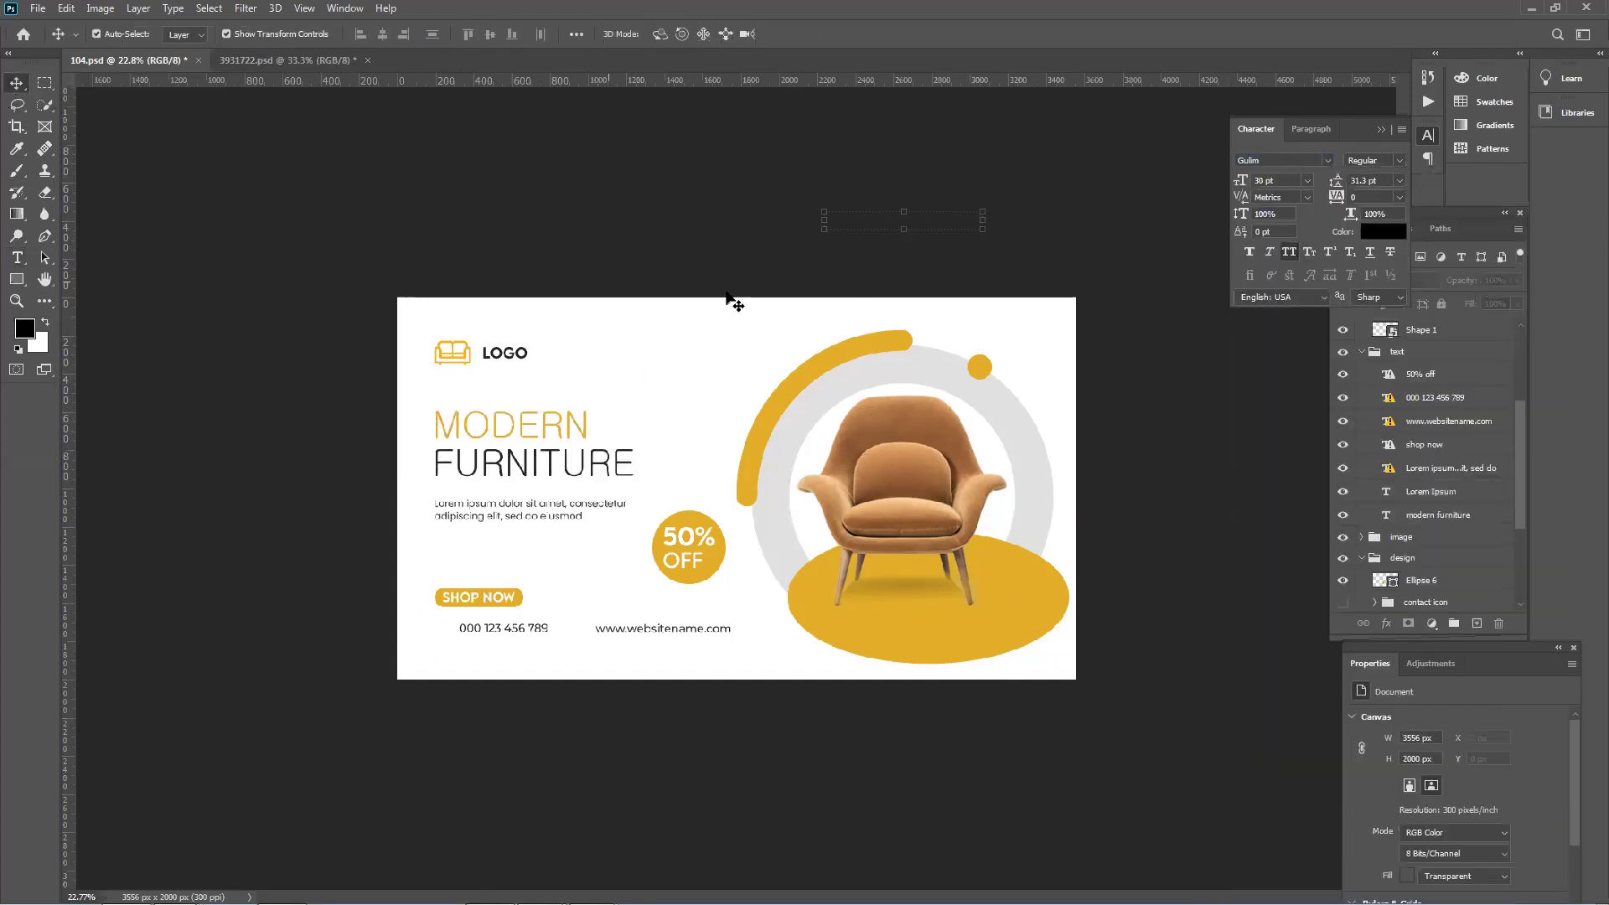
{"action": "left_click", "coordinate": [583, 463]}
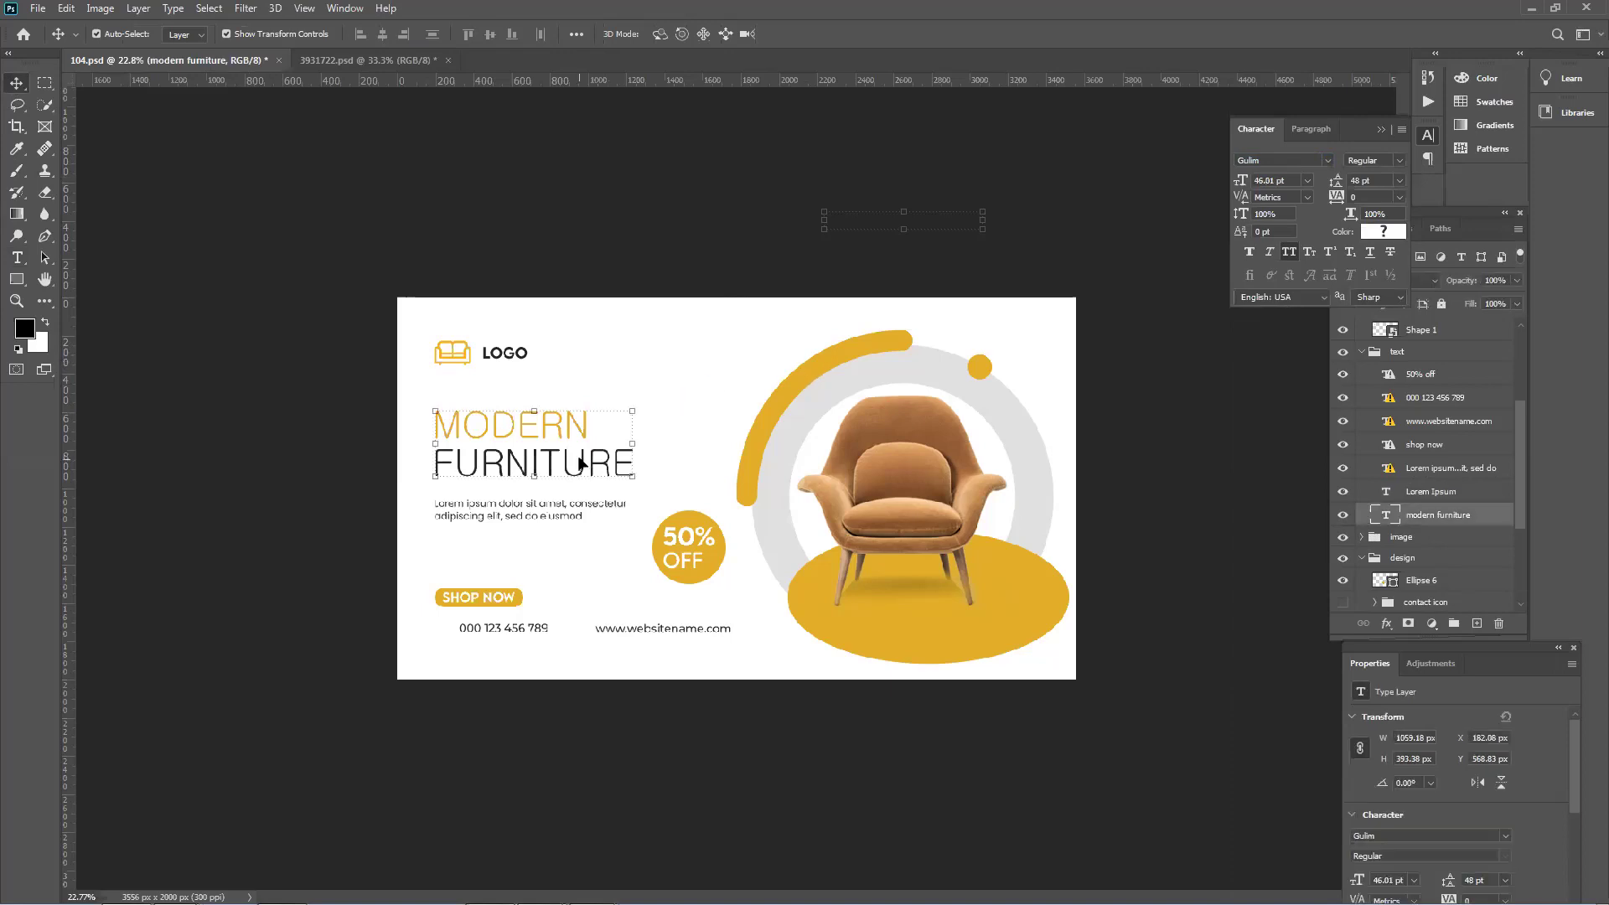
{"action": "left_click", "coordinate": [17, 257]}
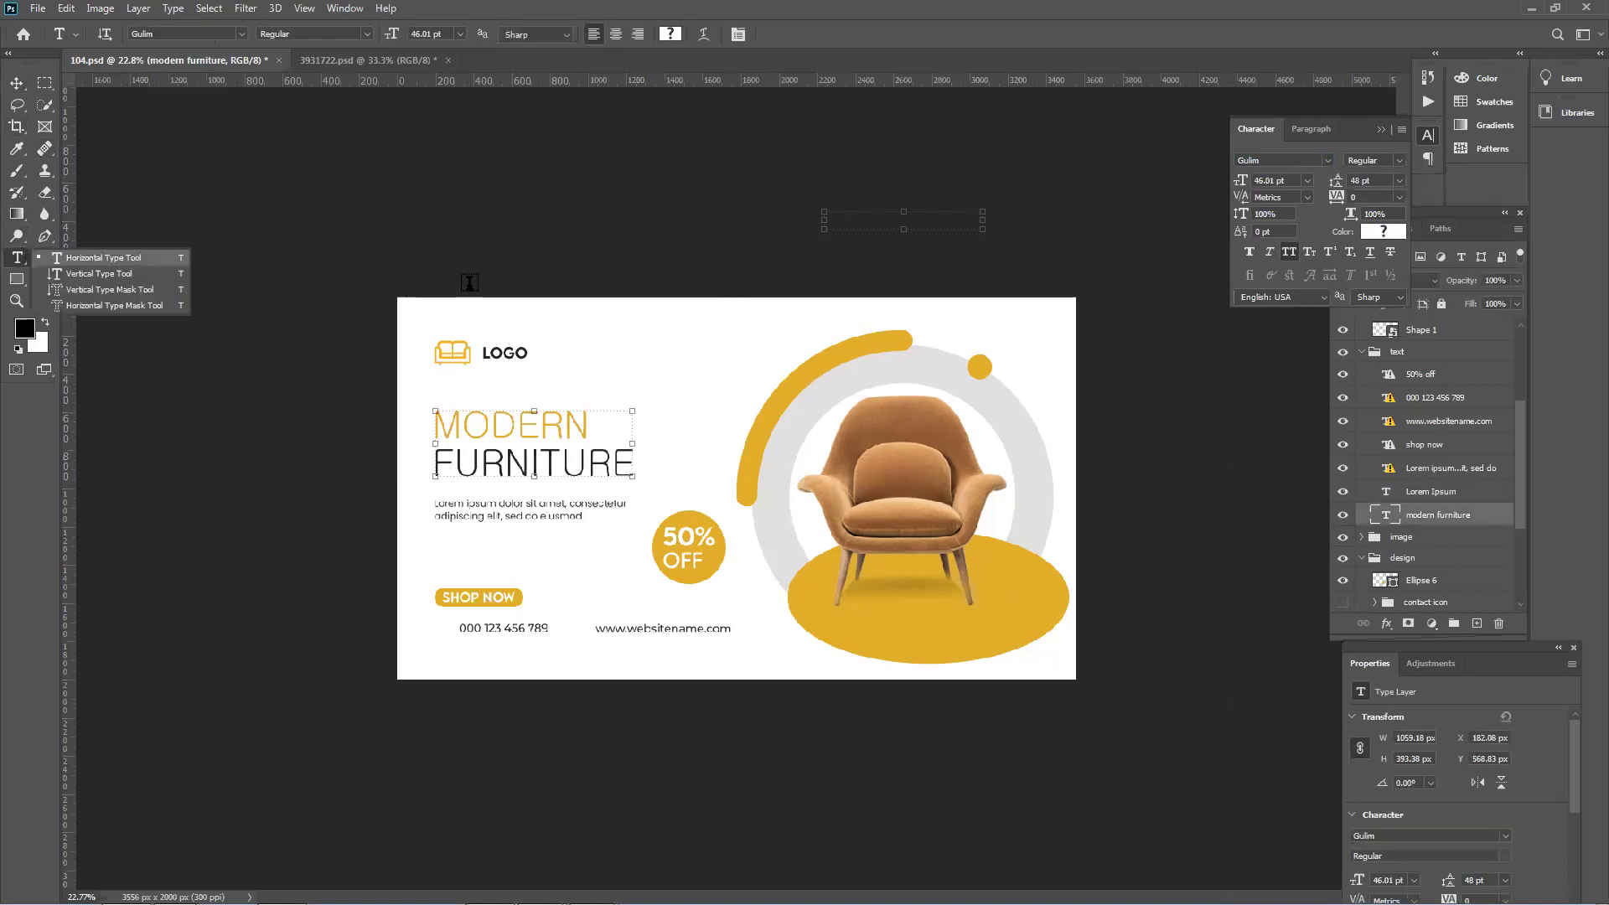
{"action": "left_click", "coordinate": [617, 333]}
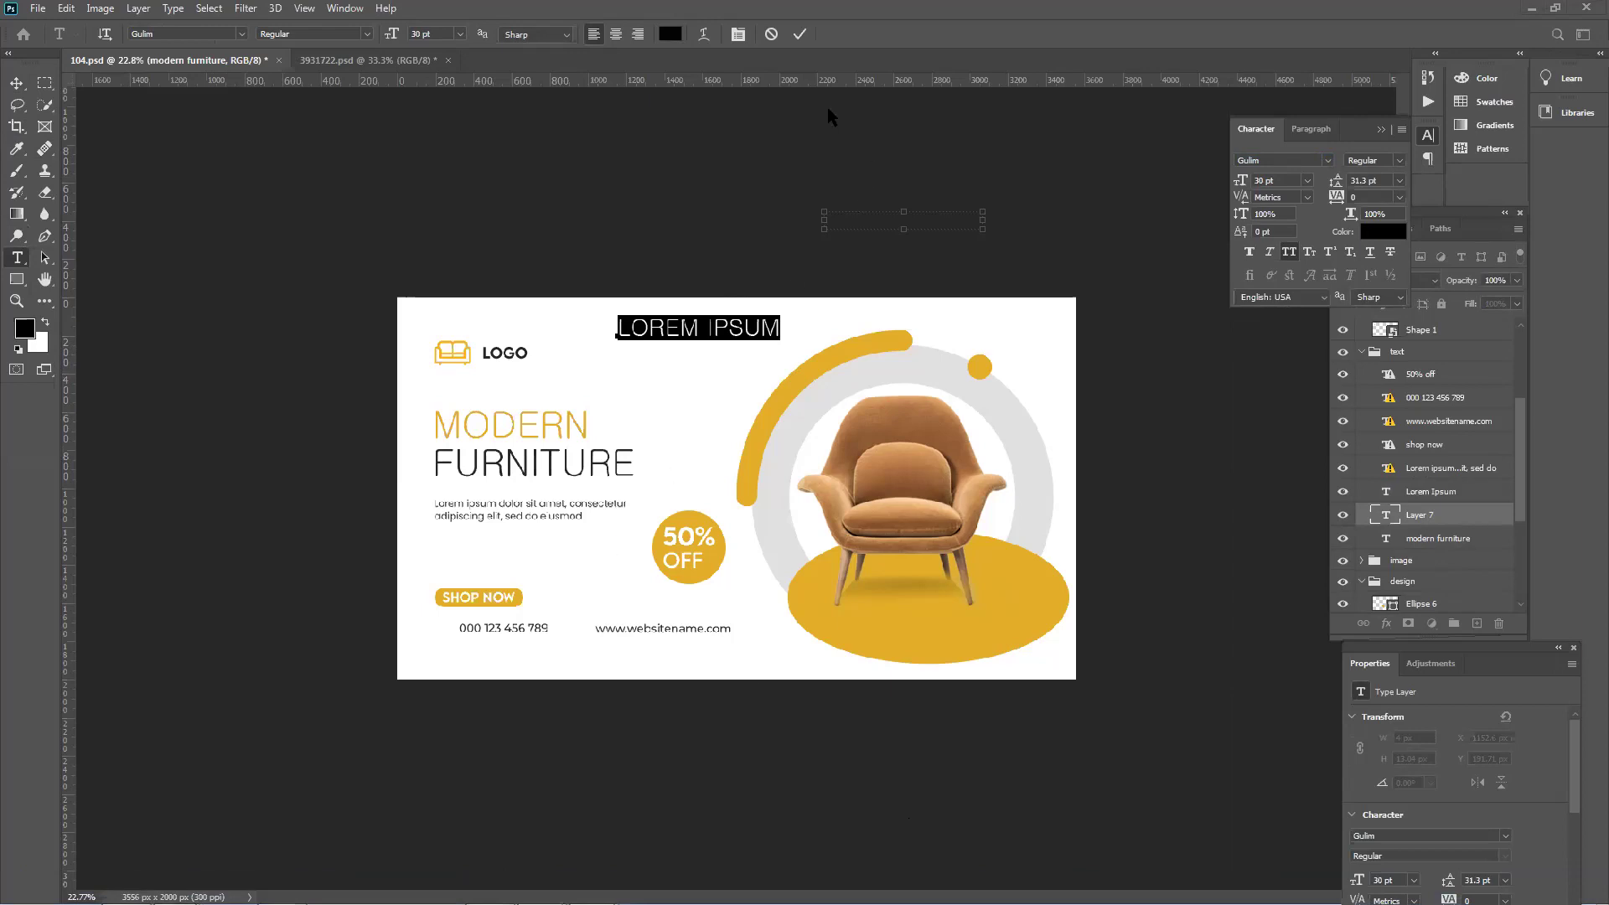
{"action": "left_click", "coordinate": [800, 34]}
{"action": "key", "text": "ctrl+z"}
{"action": "key", "text": "ctrl+z"}
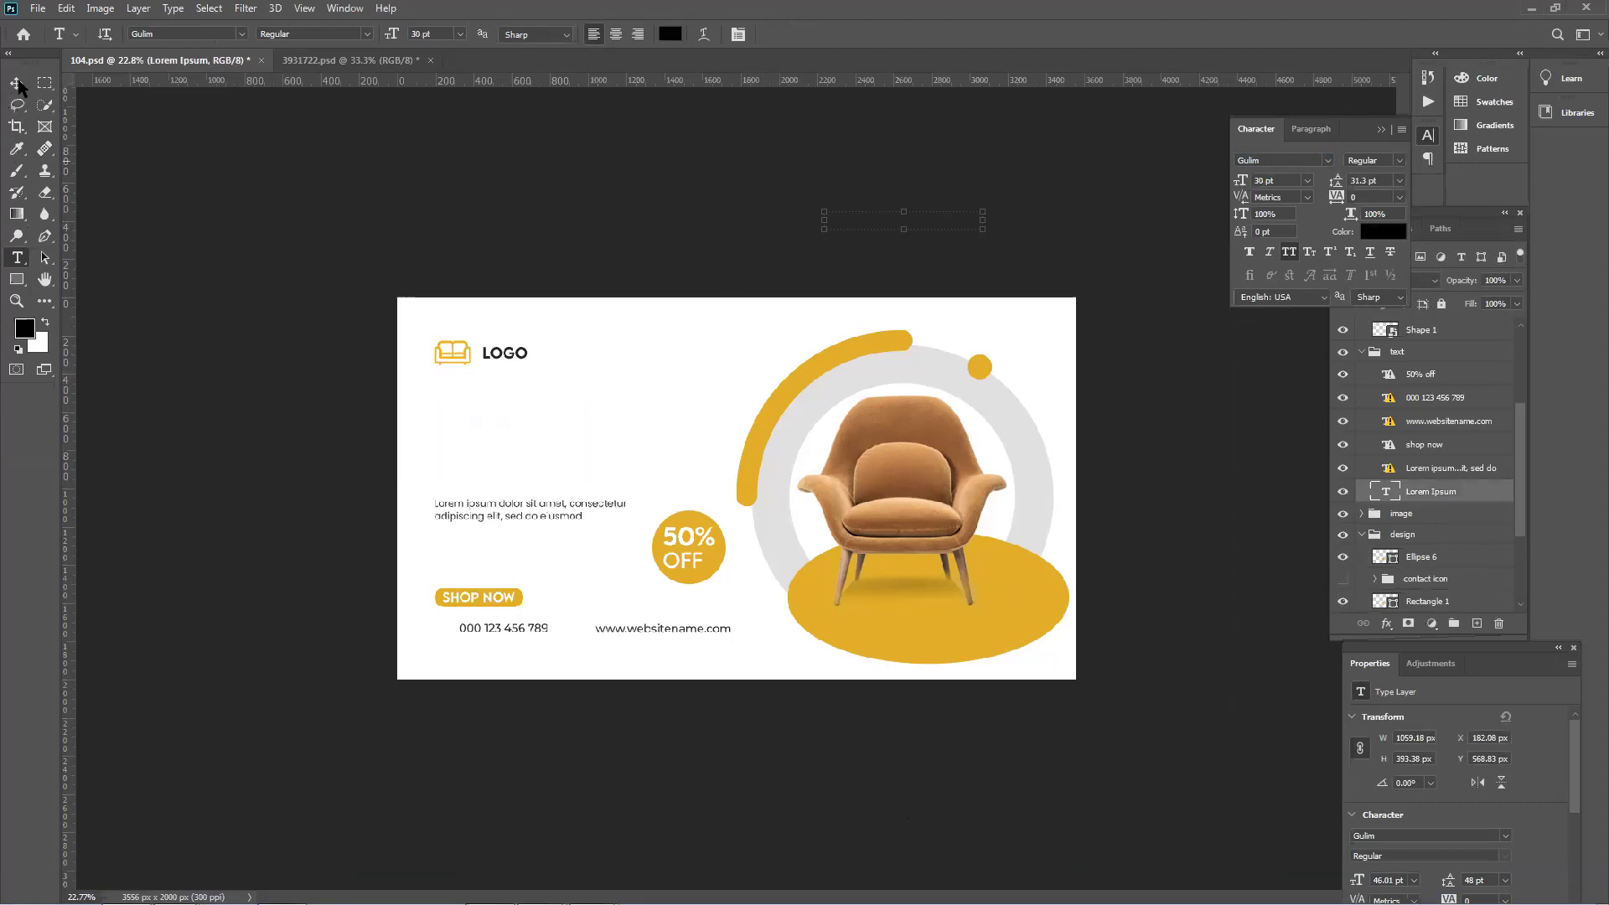
Close the 104.psd and 3931722.psd documents without saving their changes.
{"action": "left_click", "coordinate": [17, 82]}
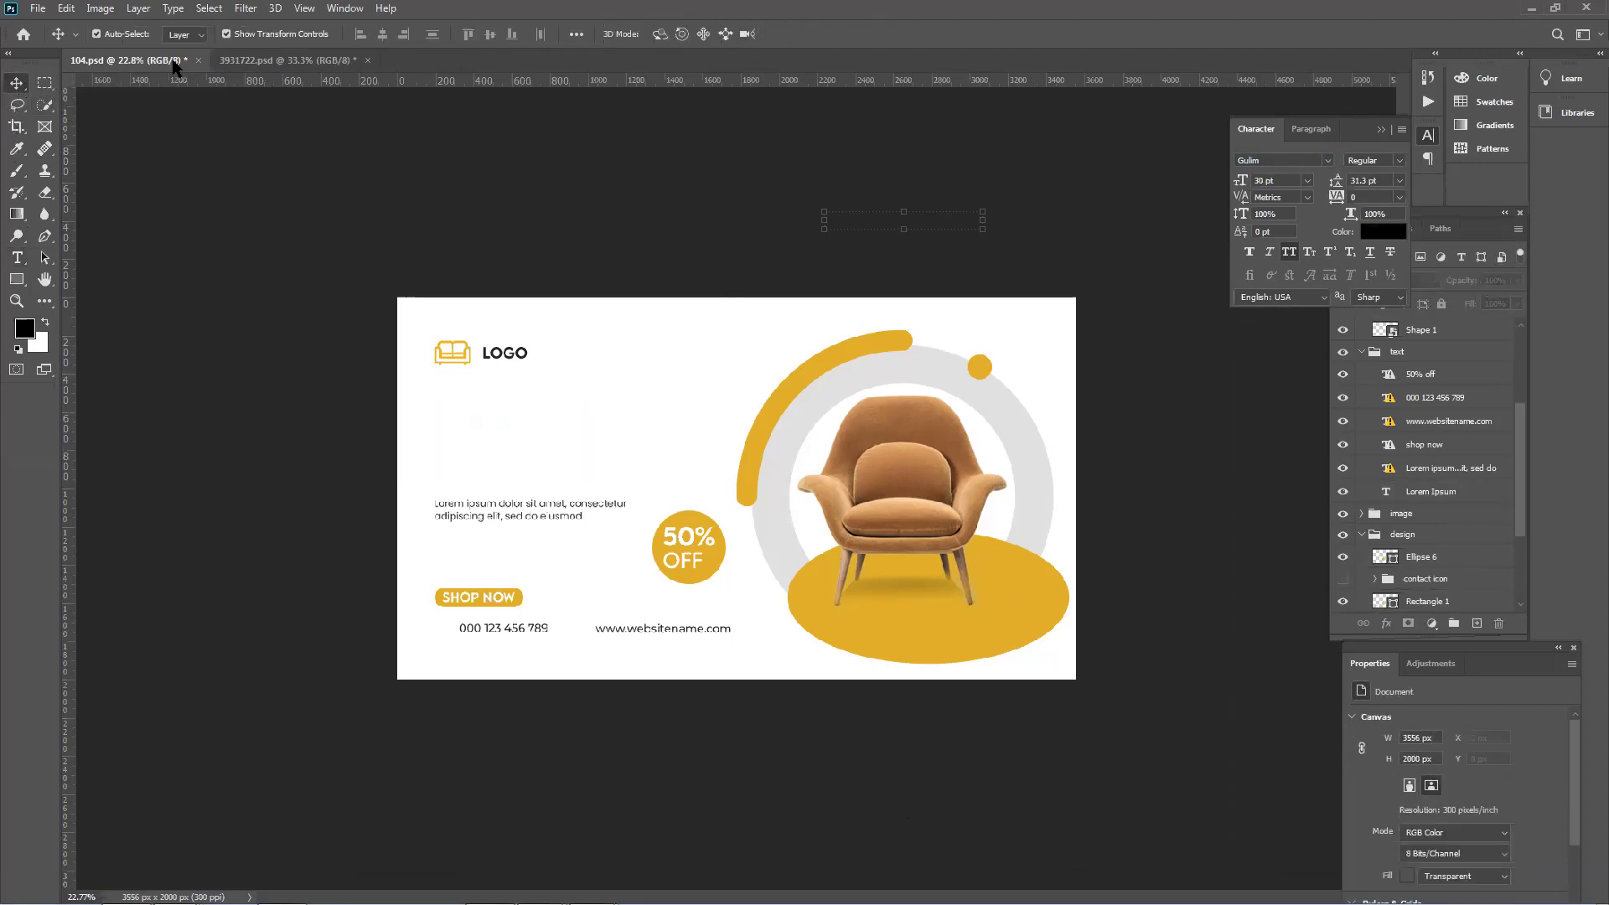
{"action": "left_click", "coordinate": [198, 60]}
{"action": "left_click", "coordinate": [798, 340]}
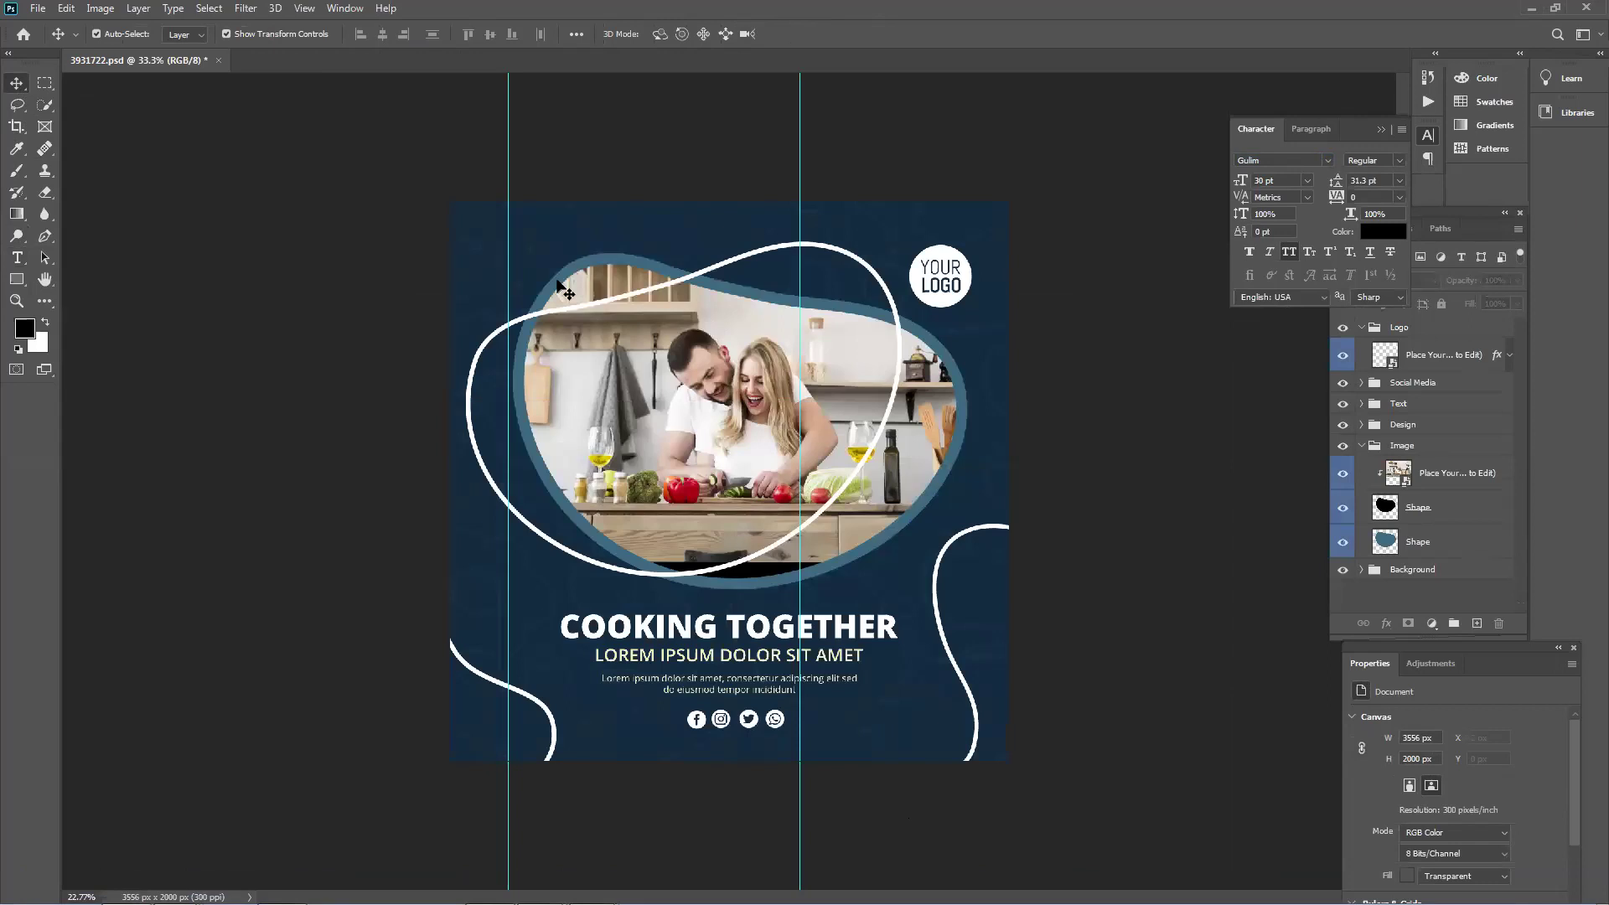
{"action": "left_click", "coordinate": [218, 61]}
{"action": "left_click", "coordinate": [789, 339]}
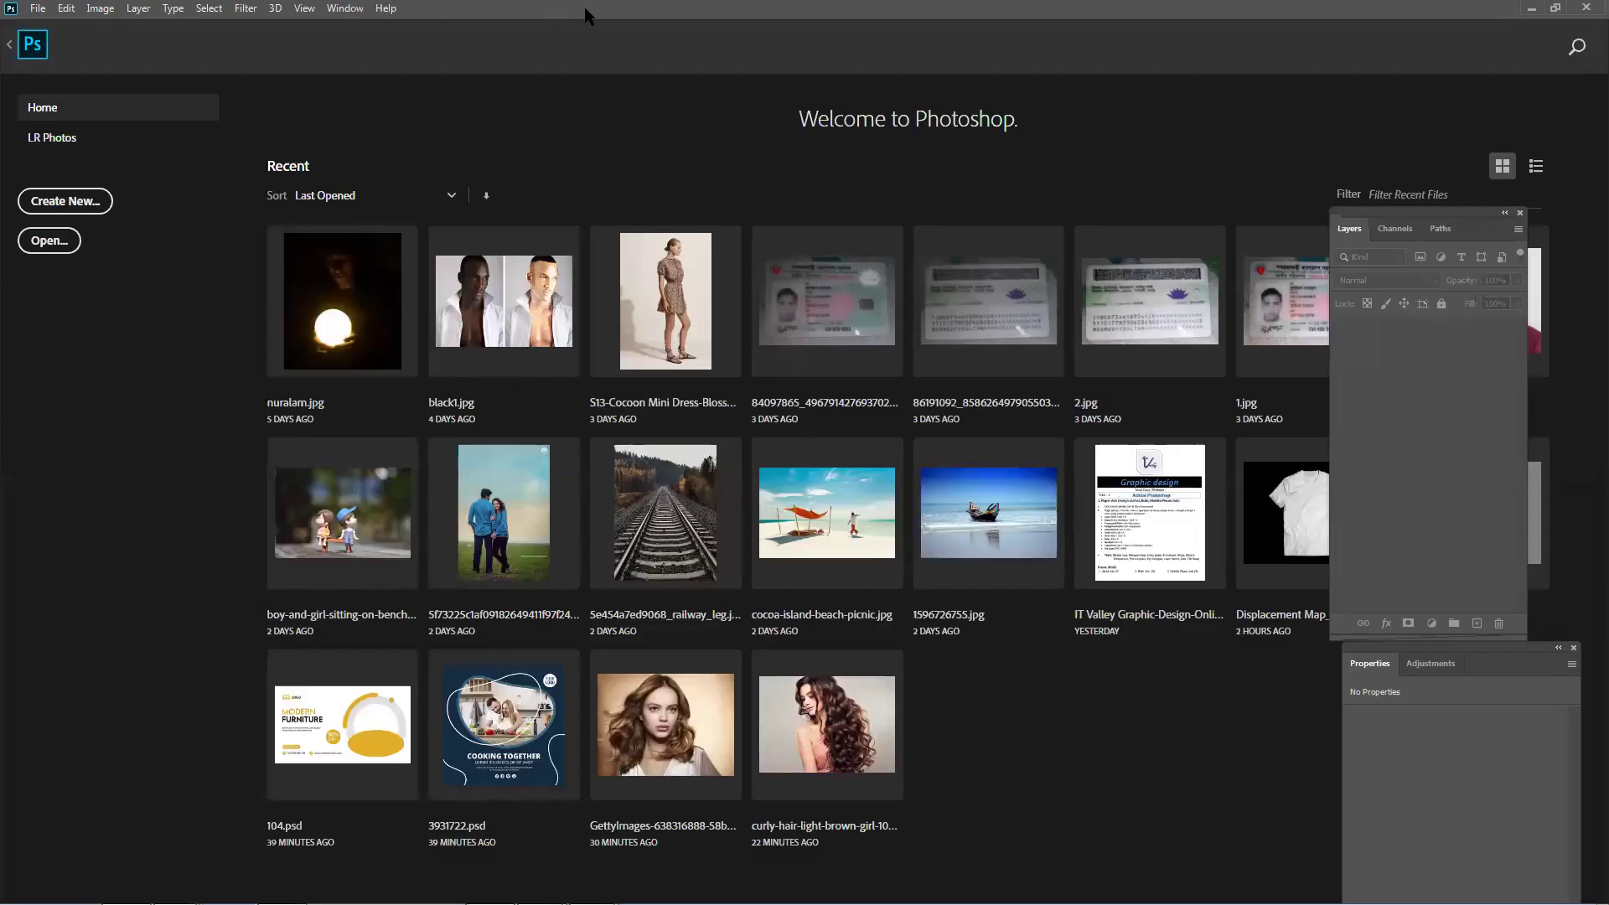
Restore the Photoshop window to a smaller size and dismiss the Adobe Illustrator CS6 crash dialog.
{"action": "double_click", "coordinate": [585, 7]}
{"action": "left_click", "coordinate": [1484, 23]}
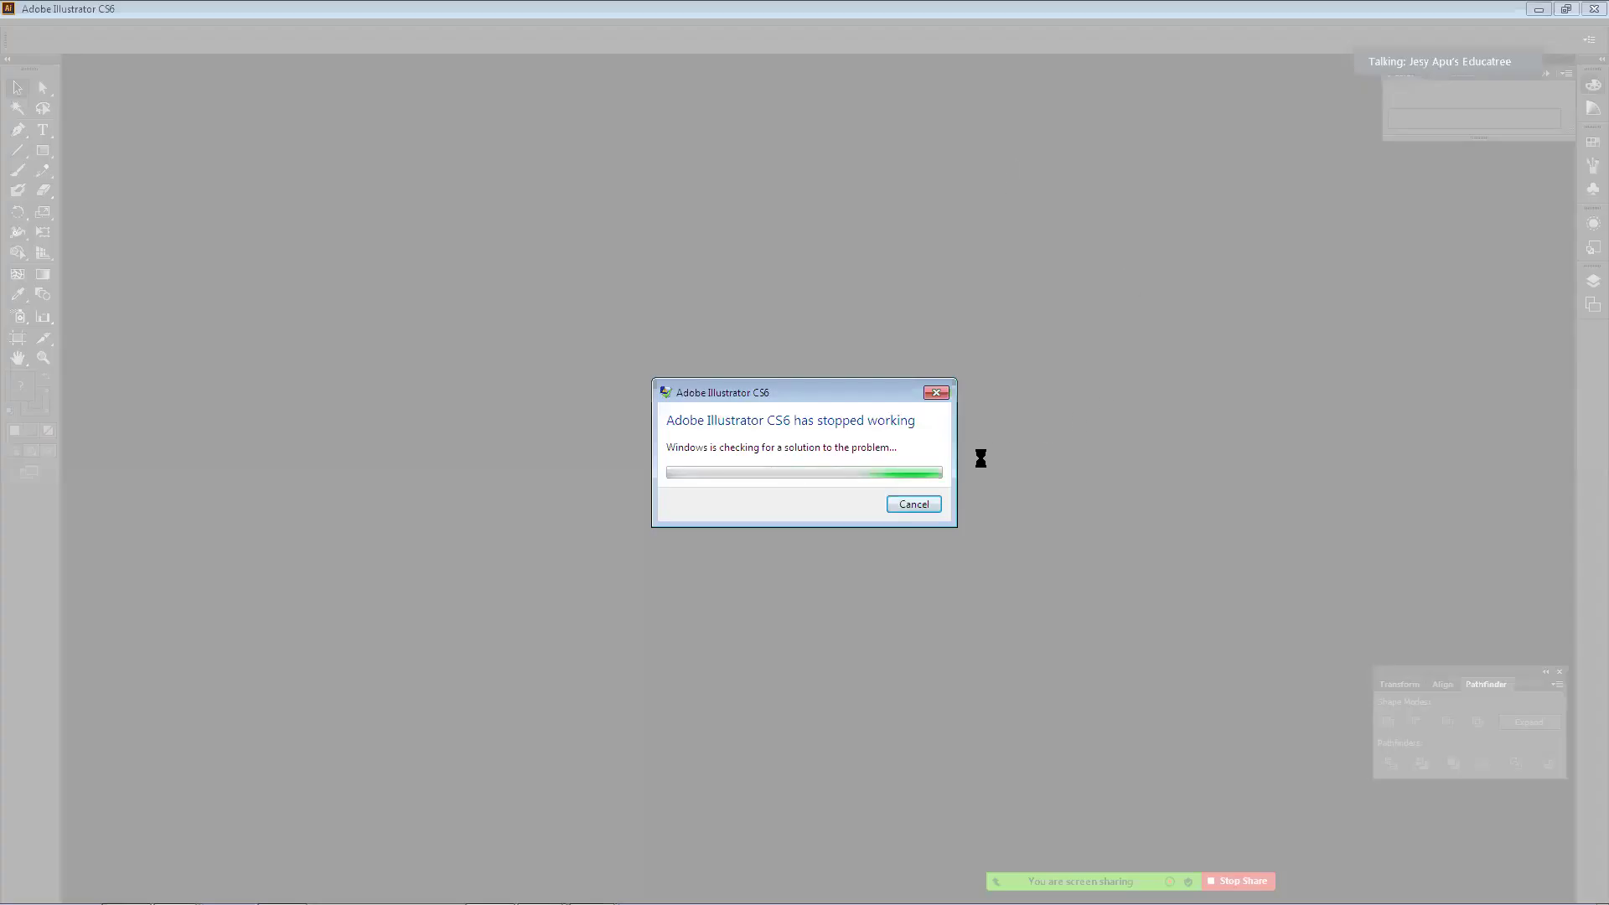
{"action": "left_click", "coordinate": [912, 505]}
{"action": "left_click", "coordinate": [887, 509]}
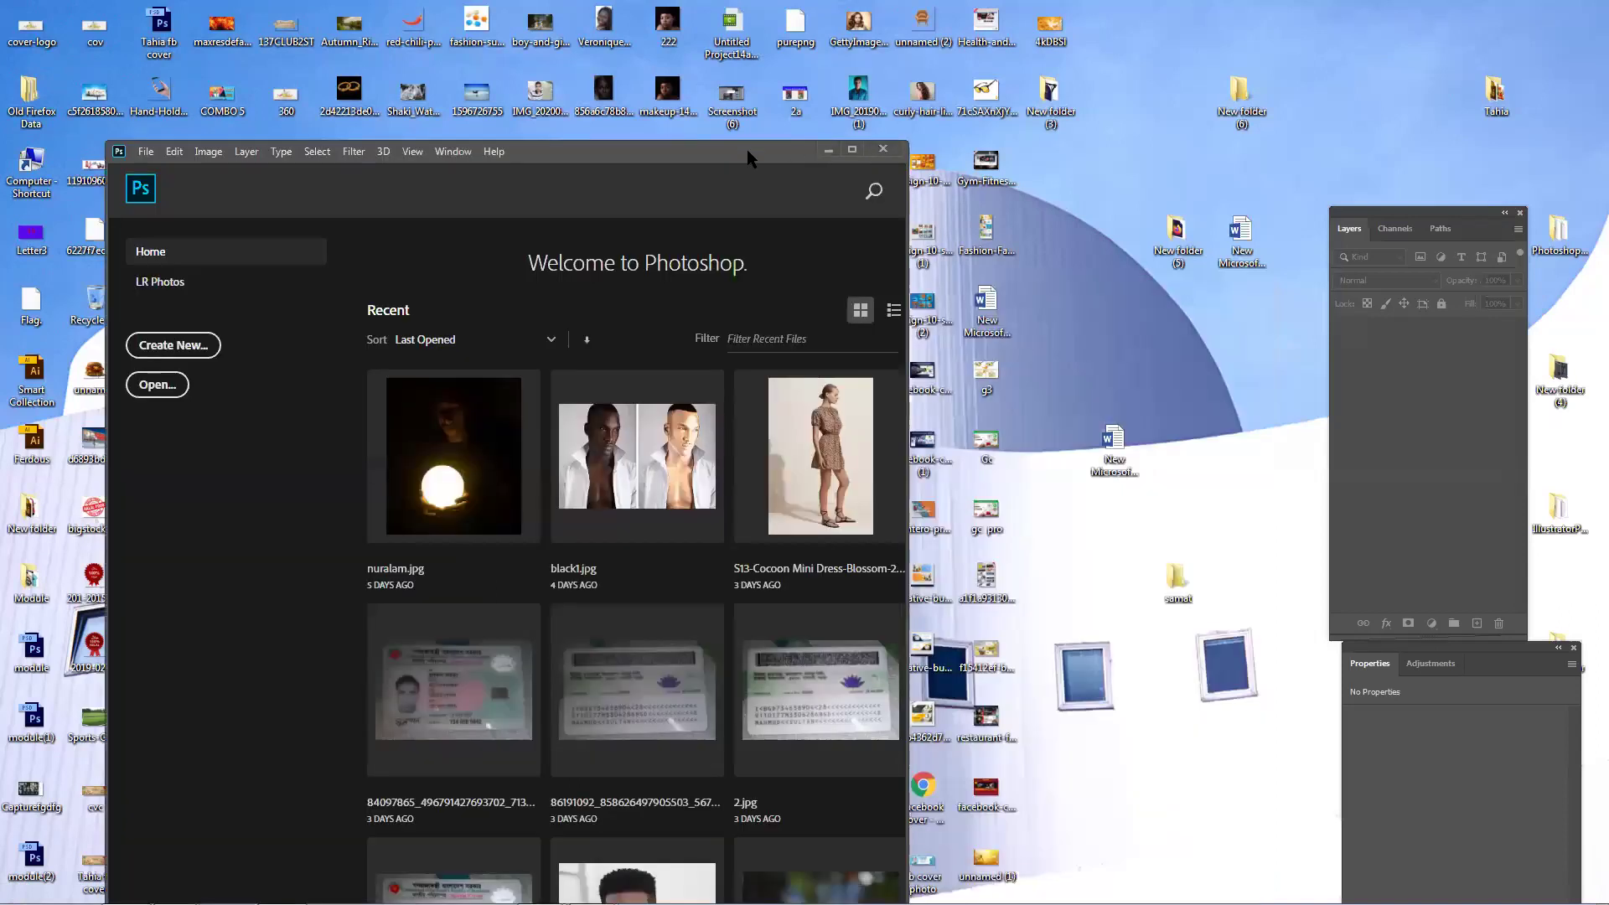
Open the curly-hair girl image from the desktop in Photoshop and maximize the window.
{"action": "left_click_drag", "start_coordinate": [922, 94], "coordinate": [728, 180]}
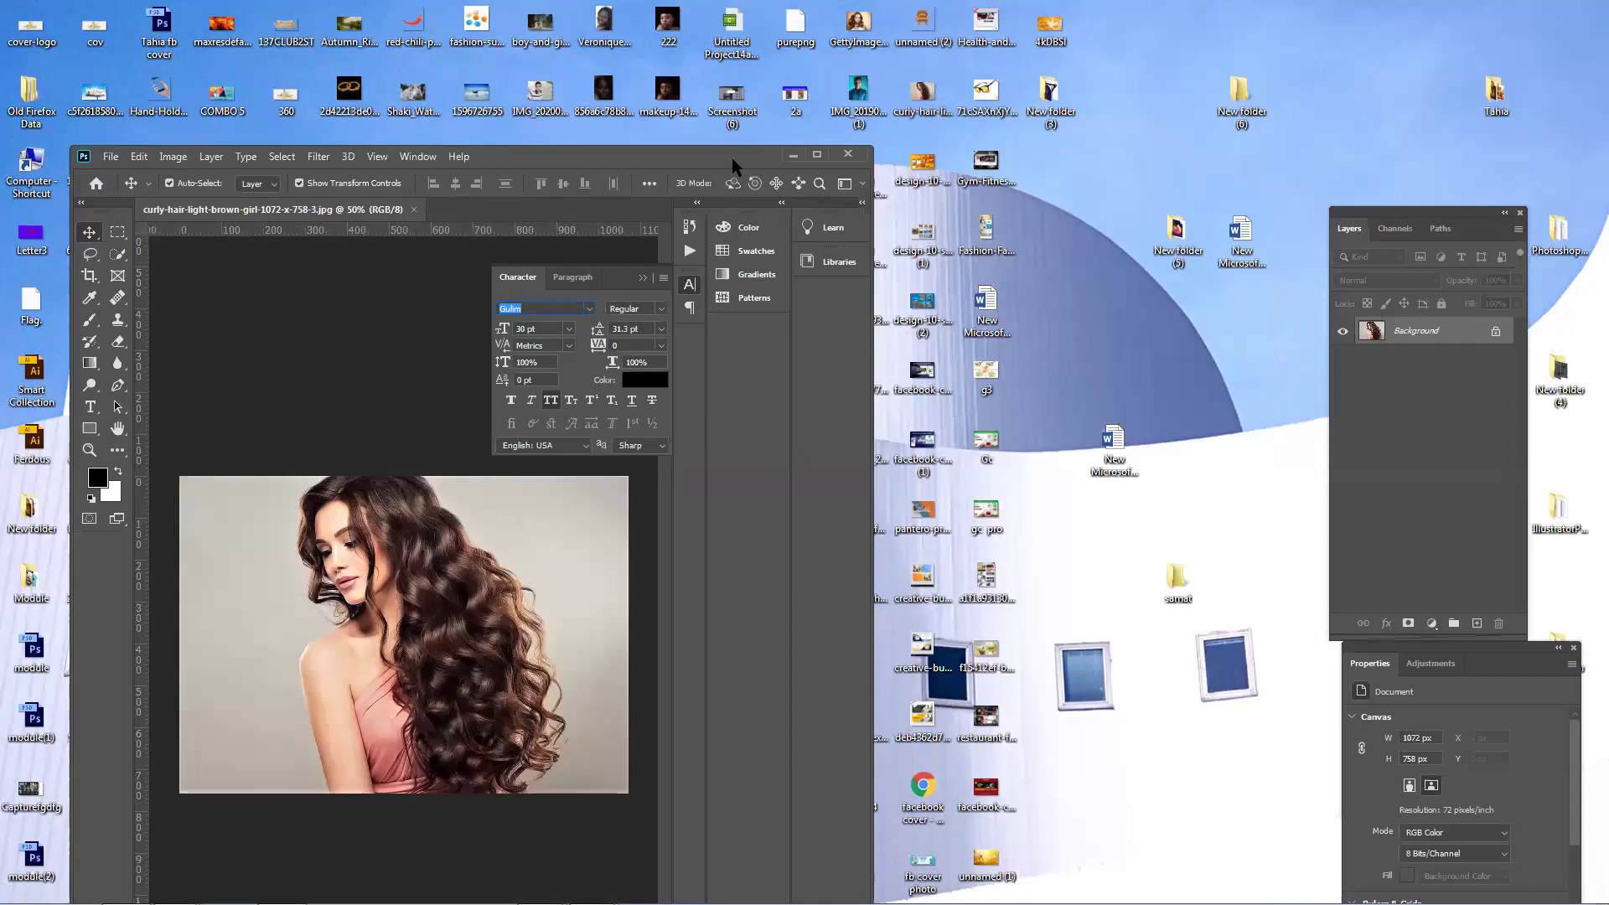
{"action": "double_click", "coordinate": [731, 157]}
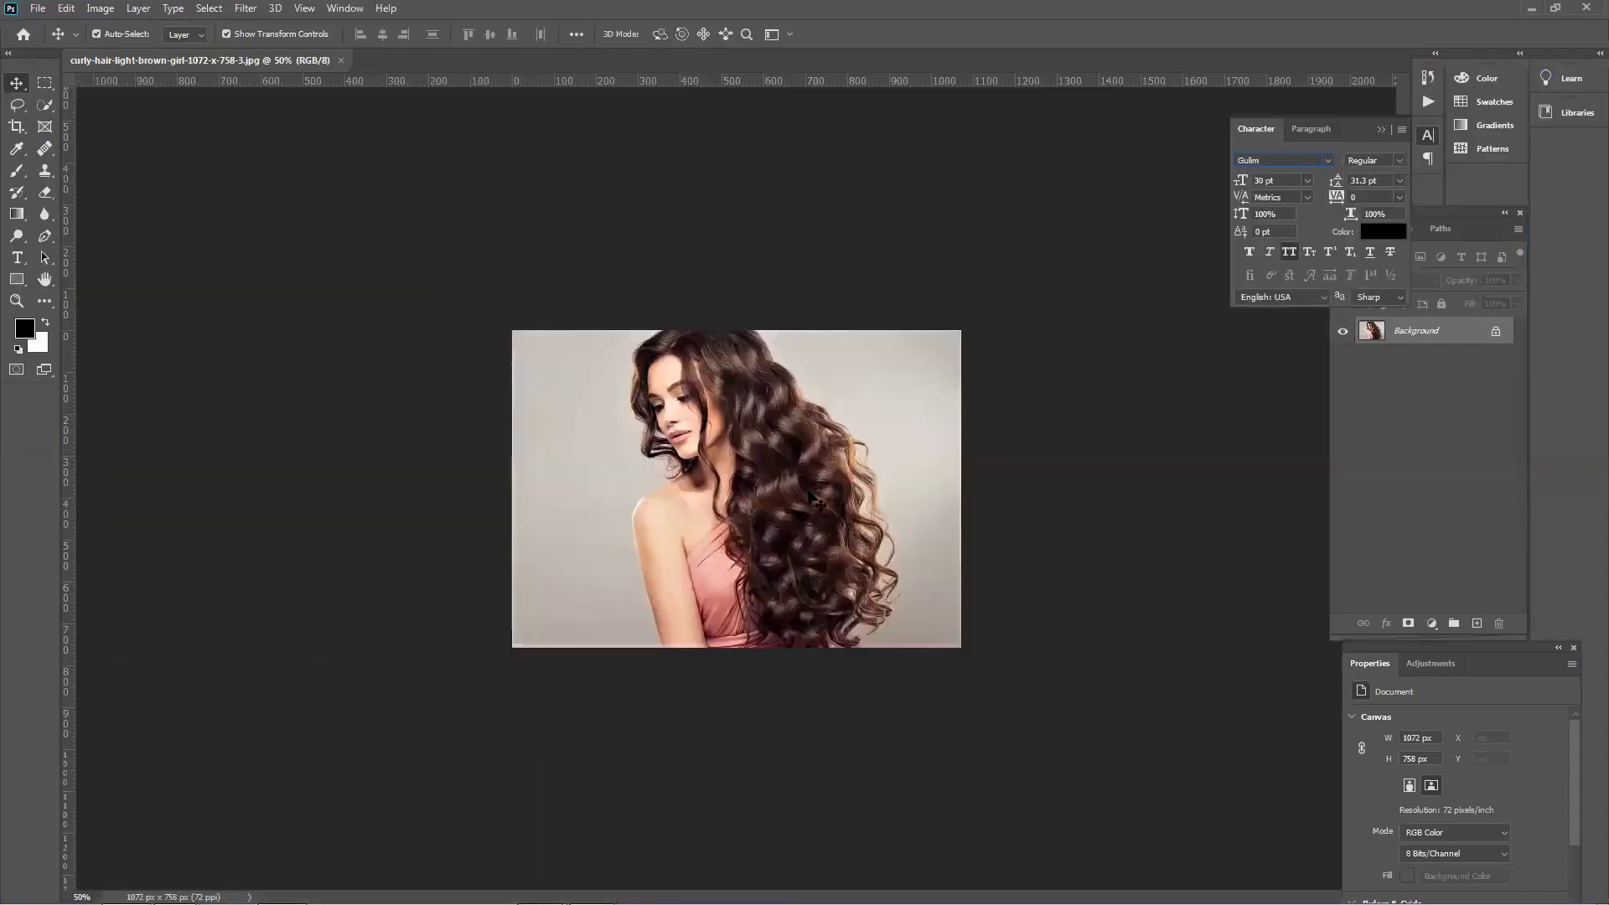